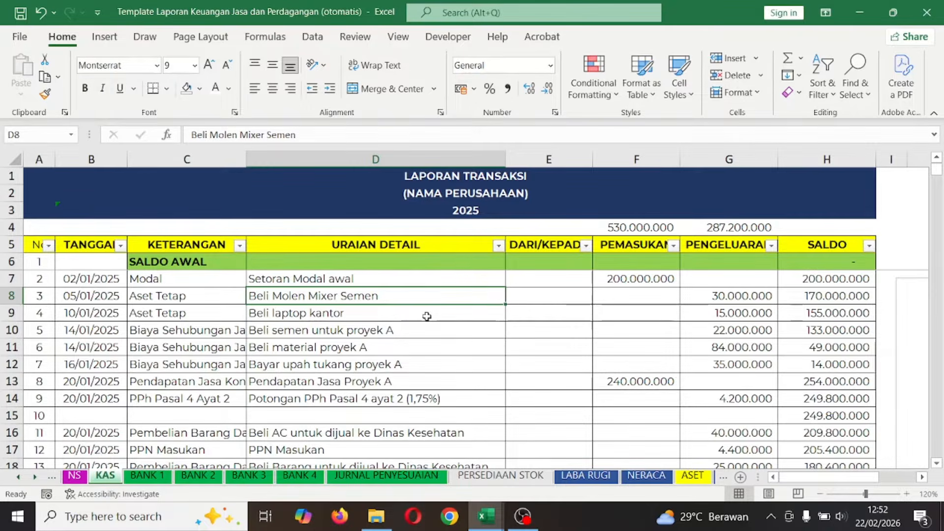
- Examine the Pendapatan Jasa Konstruksi and Pendapatan Dagang amounts on the LABA RUGI sheet for the combined, construction and trading columns
click(578, 479)
click(339, 295)
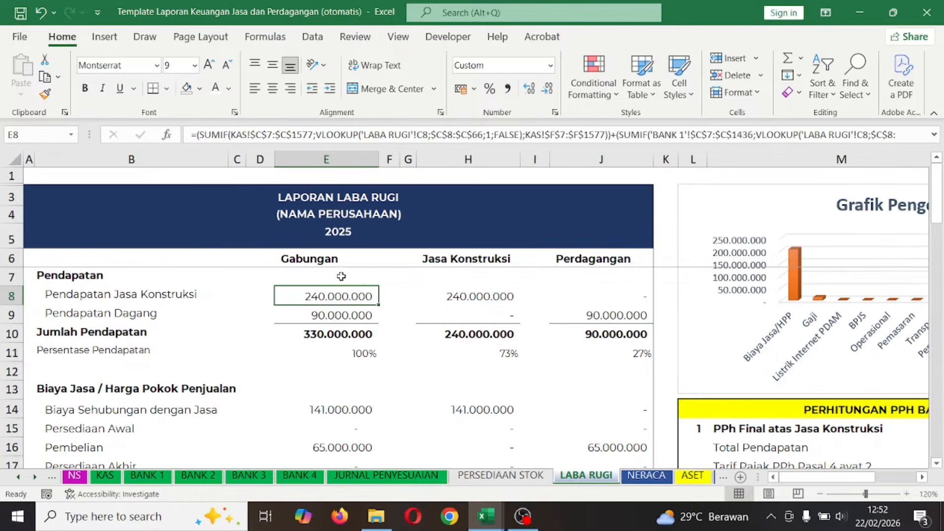
click(481, 297)
click(618, 302)
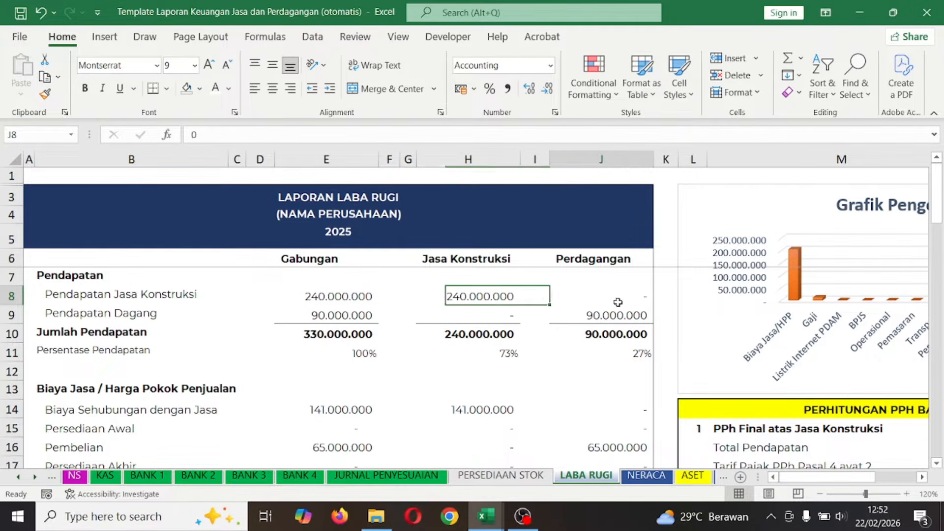
click(610, 315)
click(484, 315)
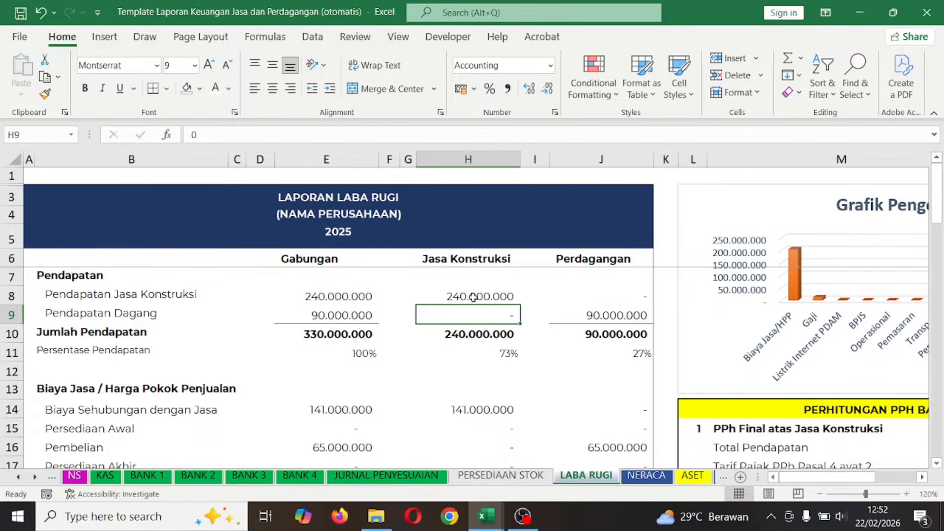
click(473, 297)
click(590, 317)
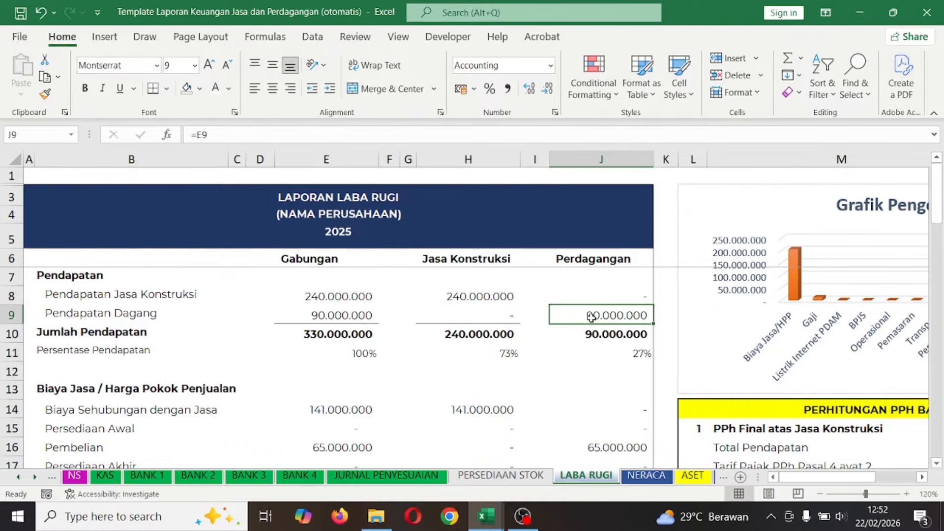
click(463, 390)
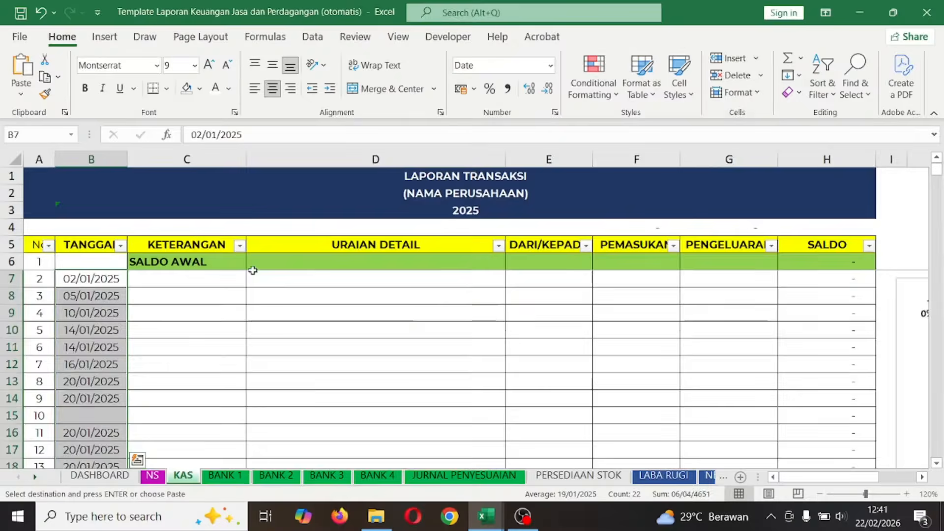
- Paste the copied entries into the URAIAN DETAIL column of the KAS sheet, starting at D7
click(276, 273)
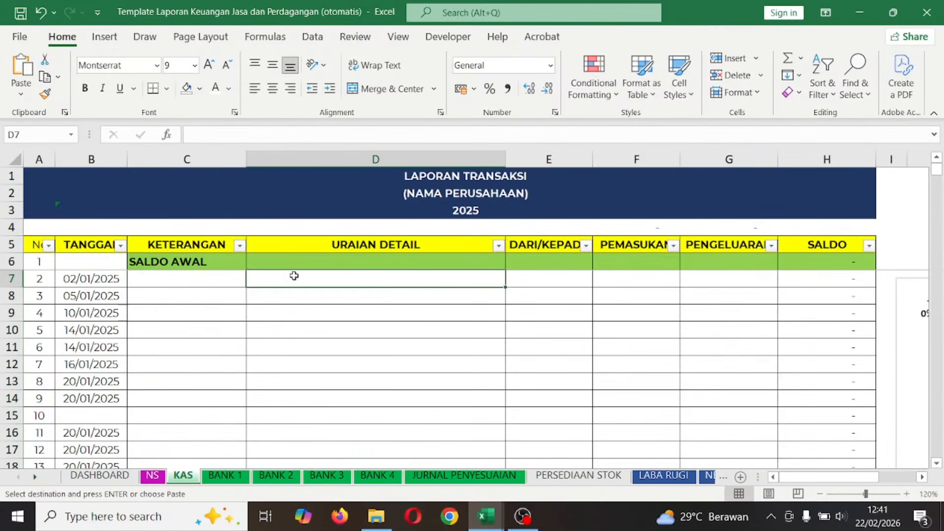
right_click(294, 276)
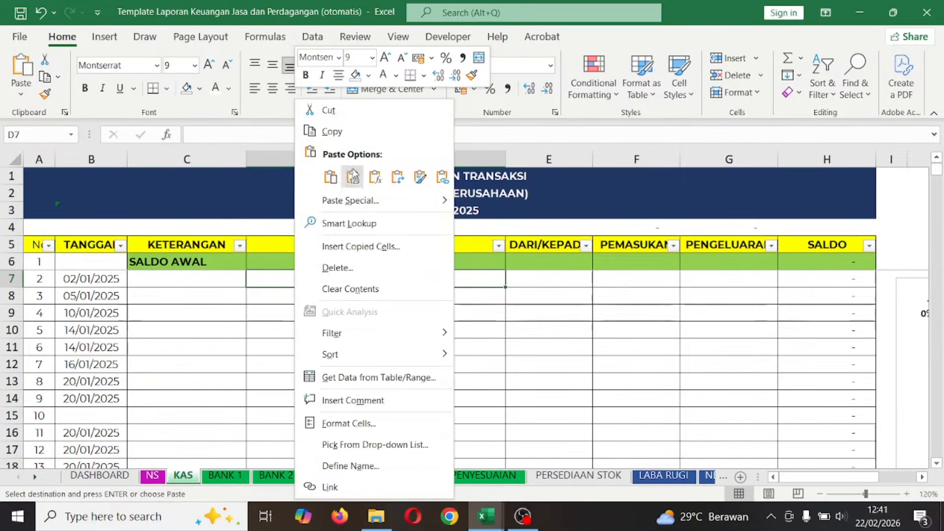
click(326, 177)
- Review the construction project and asset purchase transactions listed in the Book1 transaction report
drag(472, 245, 617, 435)
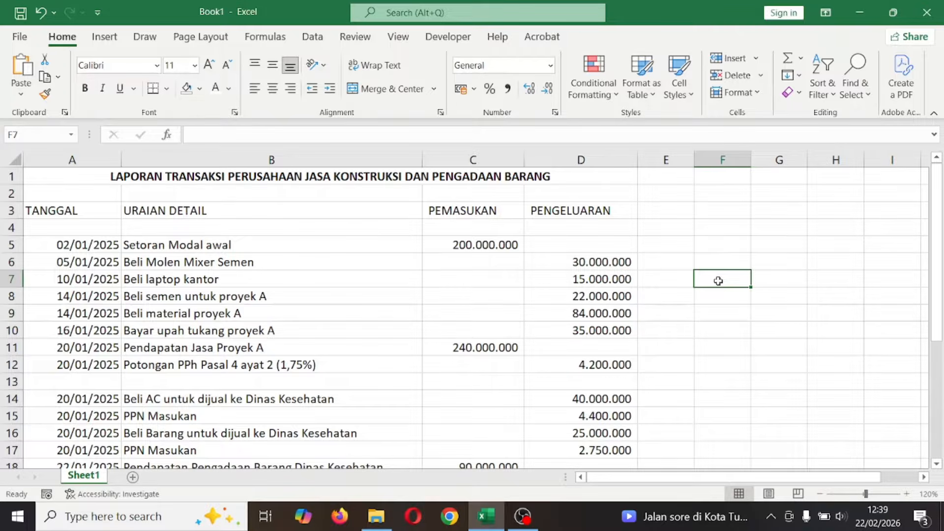
click(339, 262)
click(353, 297)
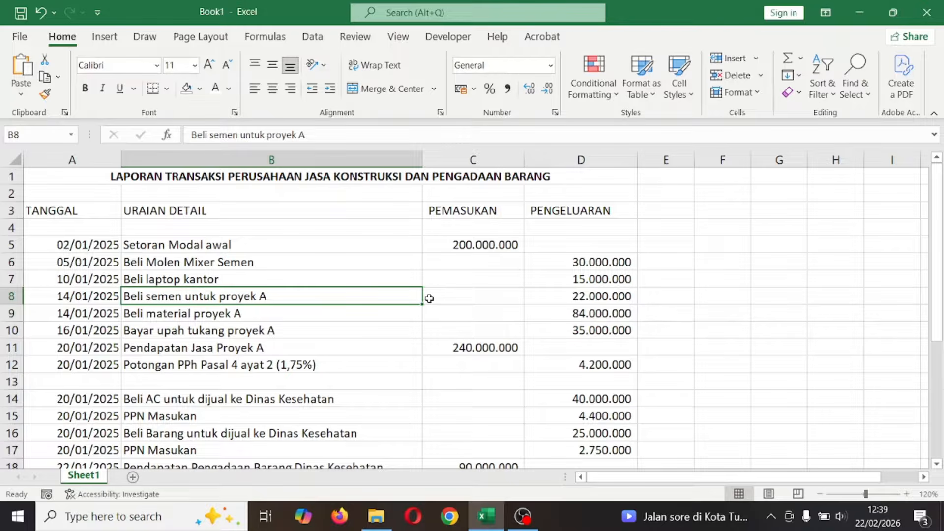
click(257, 347)
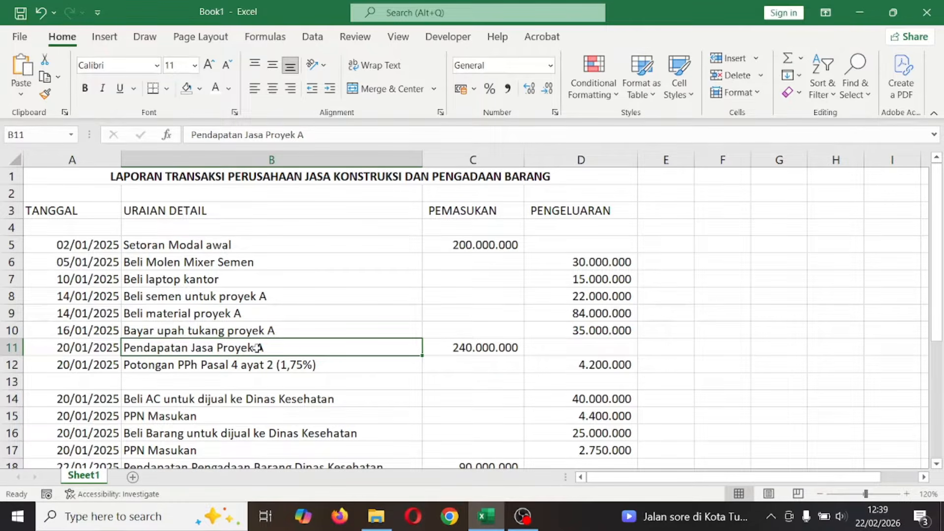
click(275, 282)
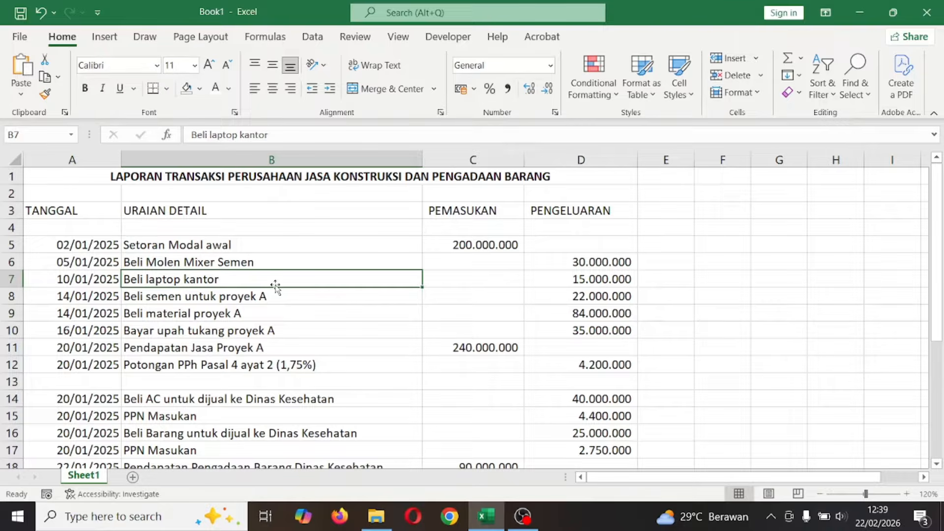
click(277, 327)
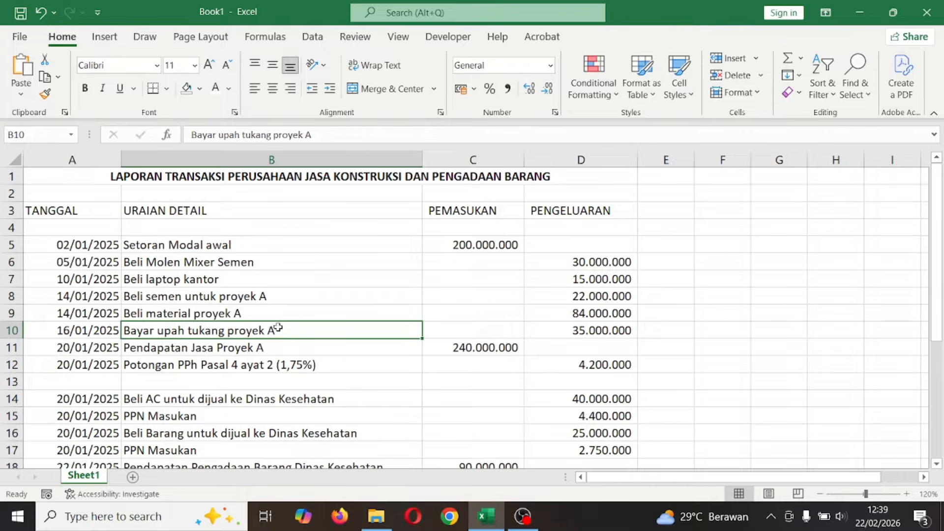
click(245, 273)
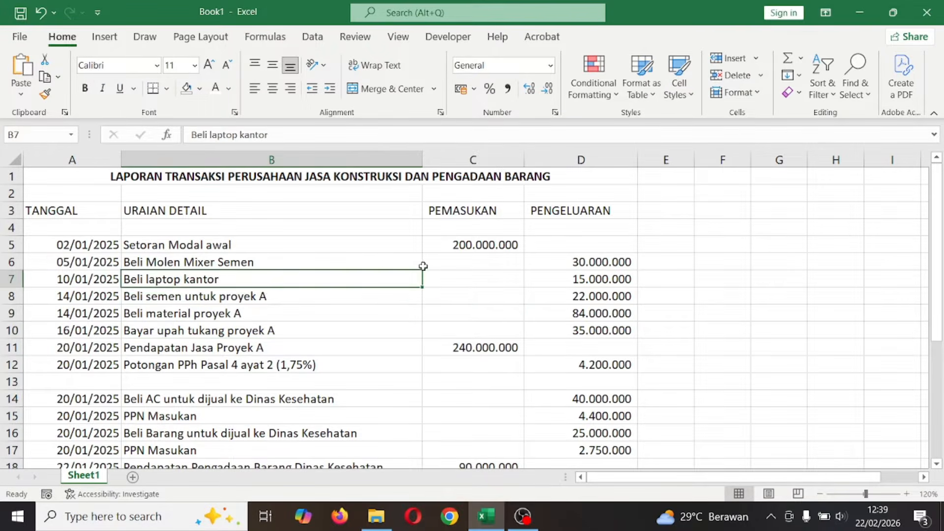
click(457, 313)
- Open the workbook Template Laporan Keuangan Jasa dan Perdagangan (otomatis) and enable editing
click(378, 516)
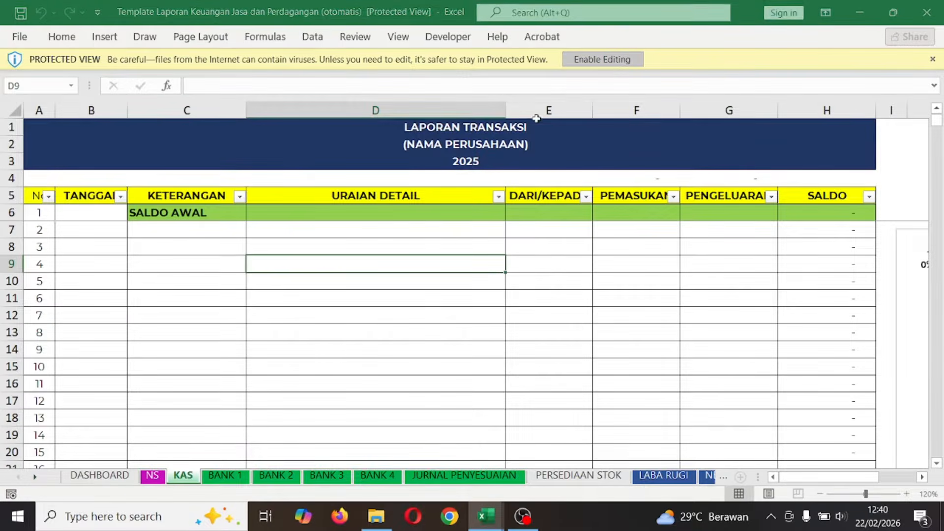
click(592, 63)
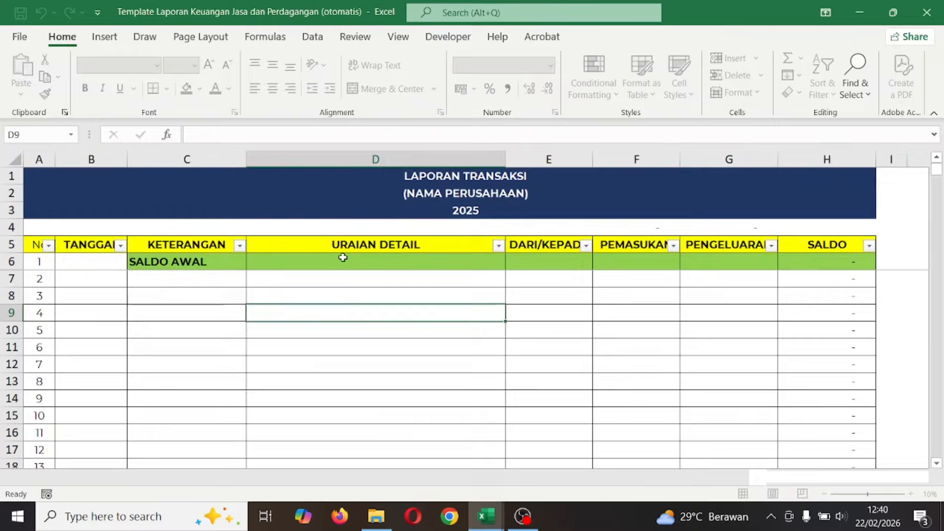
click(312, 335)
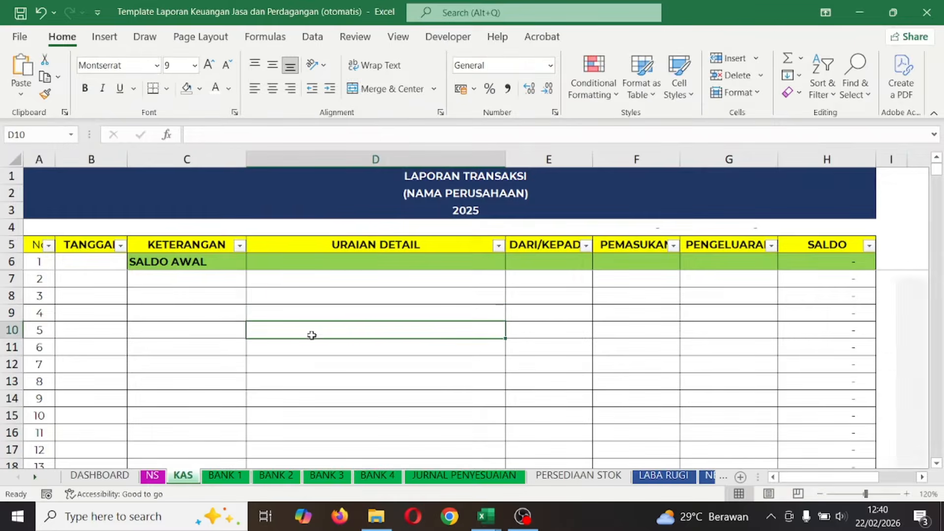
- Inspect the Gabungan, Jasa Konstruksi and Perdagangan columns of the profit and loss report on the LABA RUGI sheet
click(663, 474)
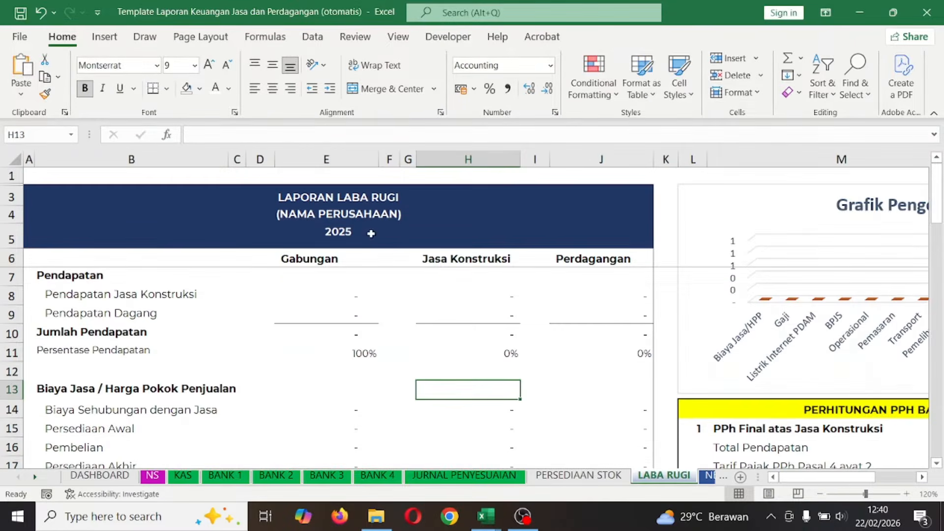
click(389, 295)
click(604, 259)
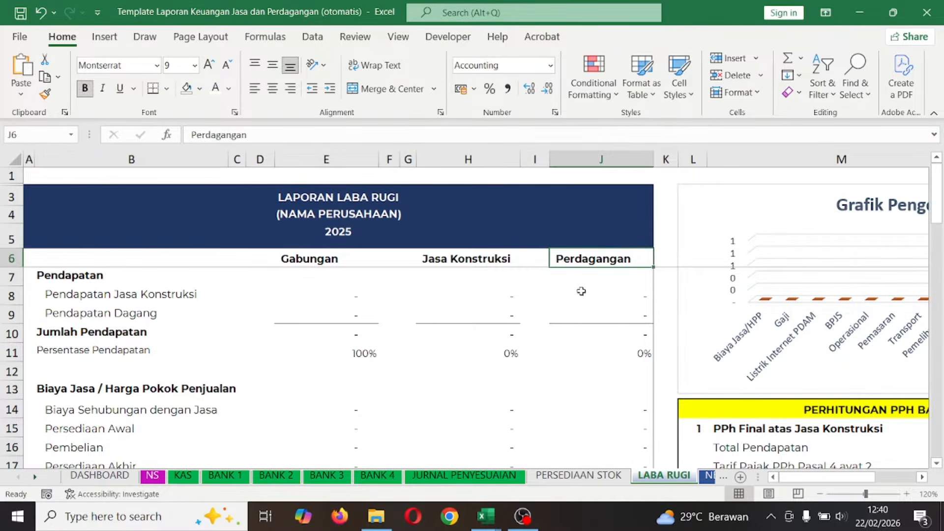
click(581, 291)
click(313, 309)
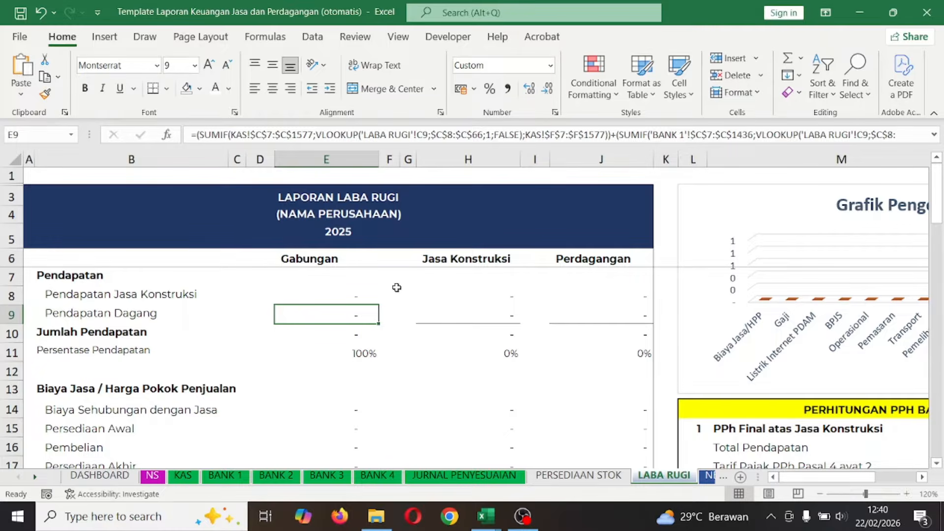
drag(310, 258, 588, 349)
click(427, 275)
click(468, 301)
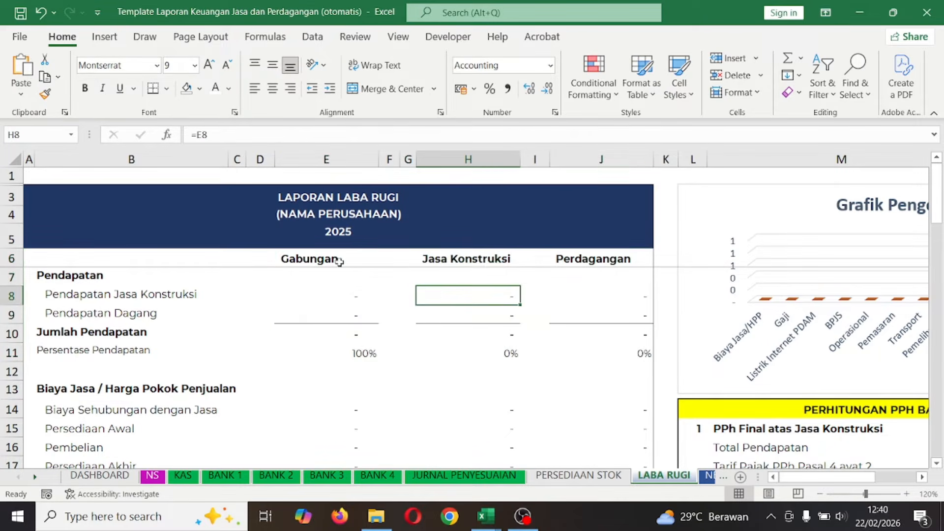
key(Up)
key(Up)
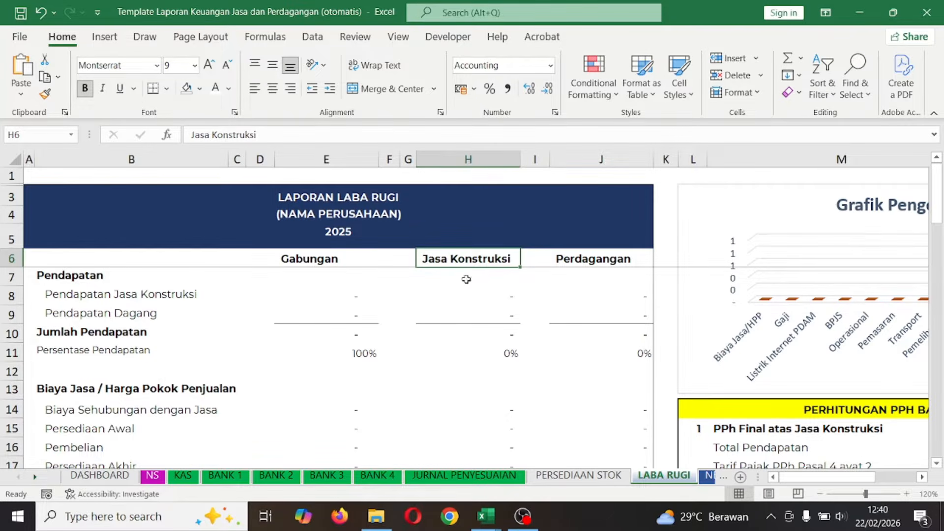
drag(466, 260, 467, 447)
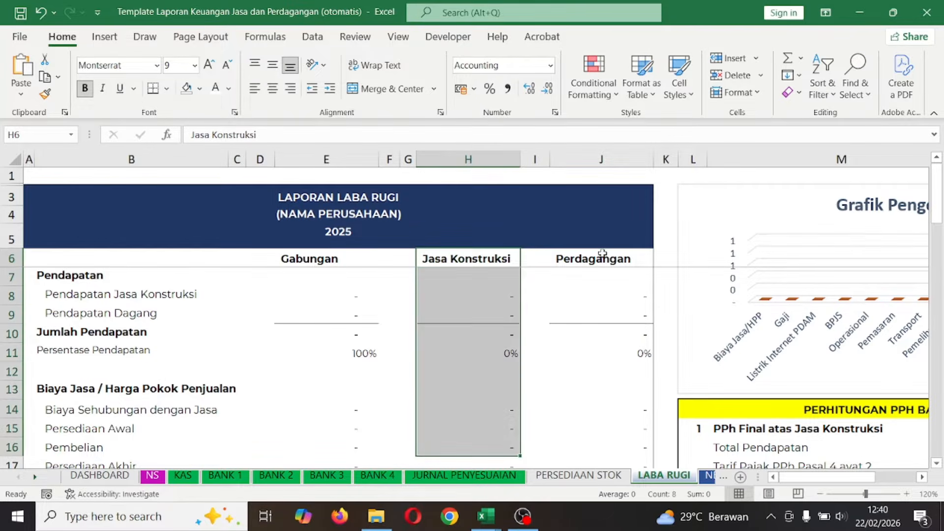
drag(604, 257, 603, 396)
click(334, 301)
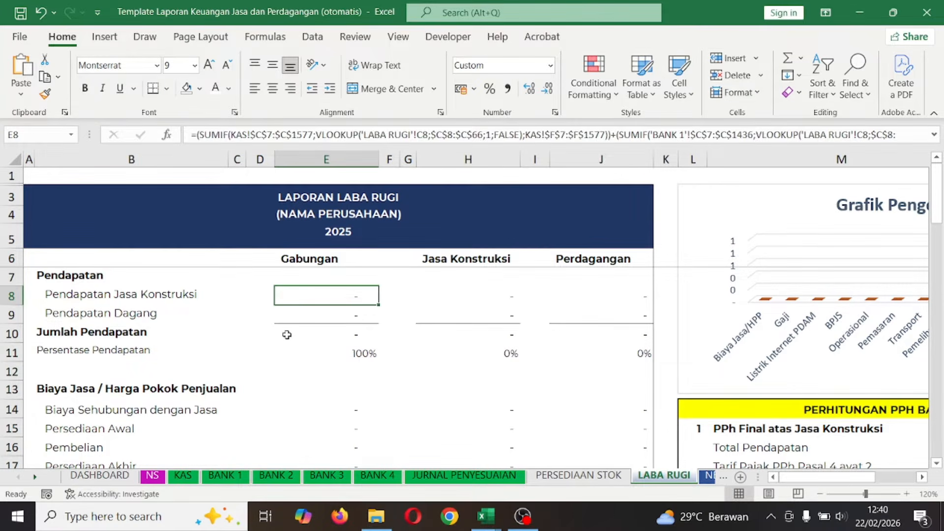
- Examine the construction and trading rows of the profit and loss report down to LABA (RUGI) BERSIH
scroll(285, 334, down, 3)
scroll(284, 334, up, 3)
click(507, 295)
click(589, 314)
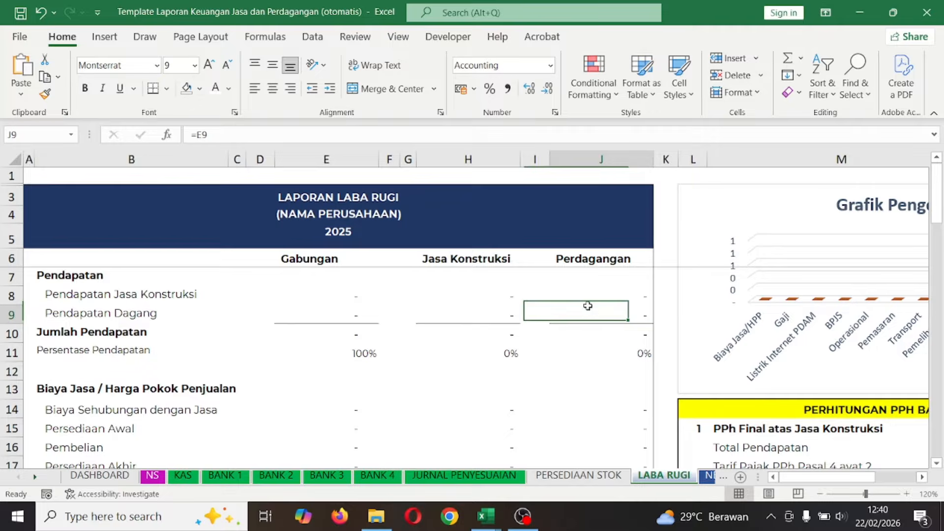
click(477, 317)
click(468, 405)
click(465, 425)
scroll(418, 382, down, 10)
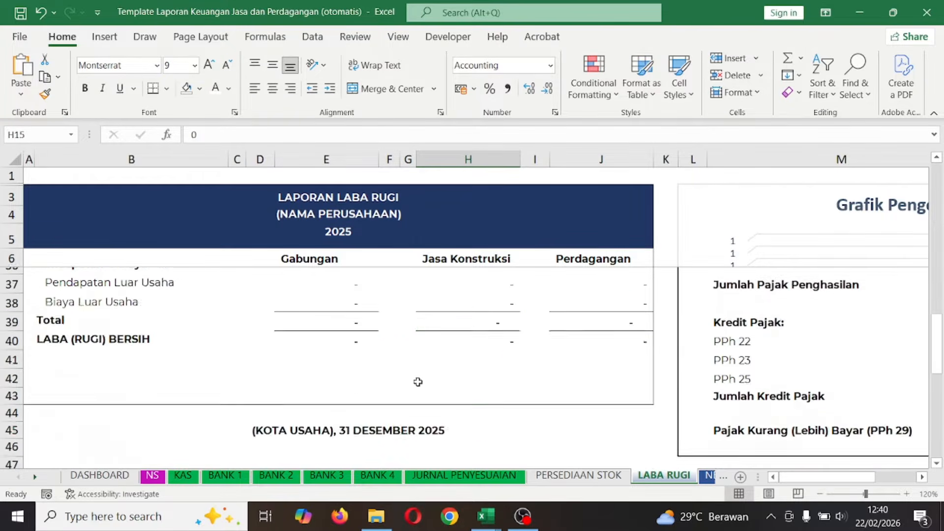
scroll(418, 382, up, 10)
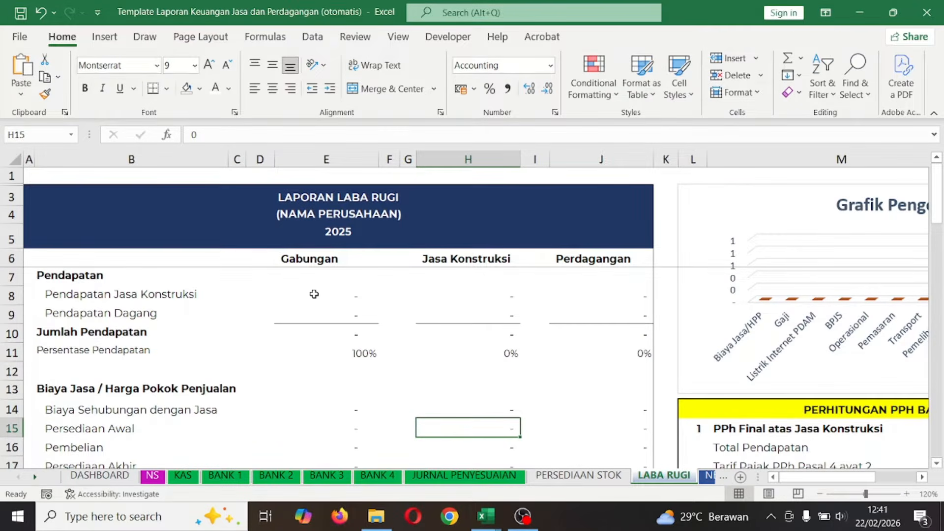
- Return to the KAS sheet and select the first empty URAIAN DETAIL cell below SALDO AWAL, D7
click(182, 480)
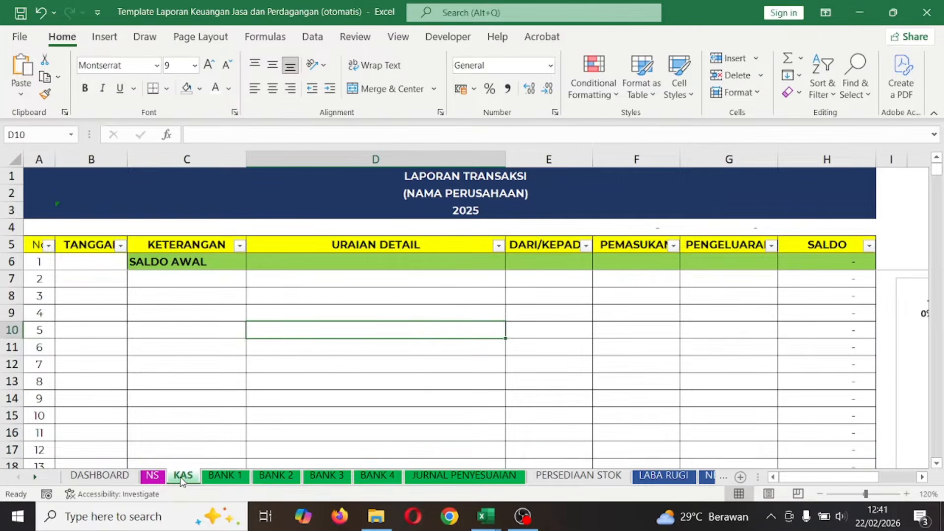
click(305, 300)
click(302, 283)
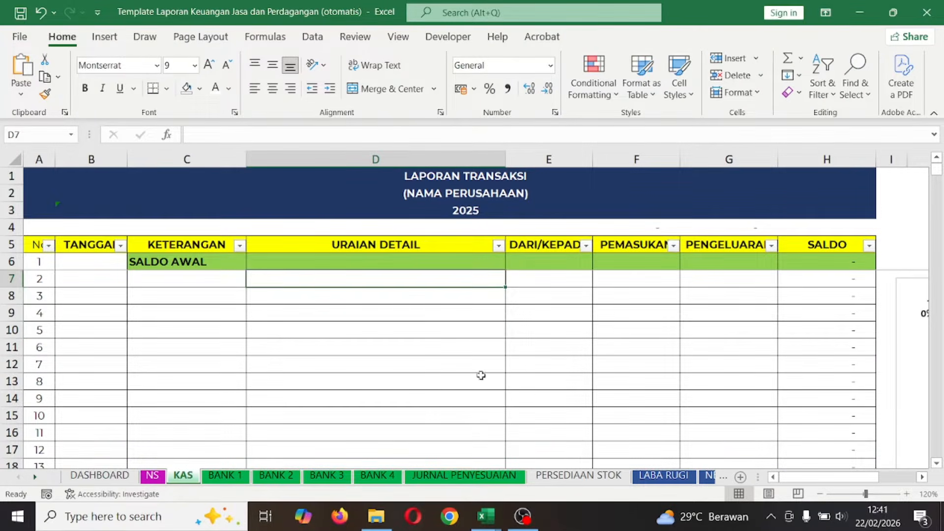
- Switch to the Book1 workbook and review its full transaction list with dates, details, income and expenses
click(486, 517)
click(370, 430)
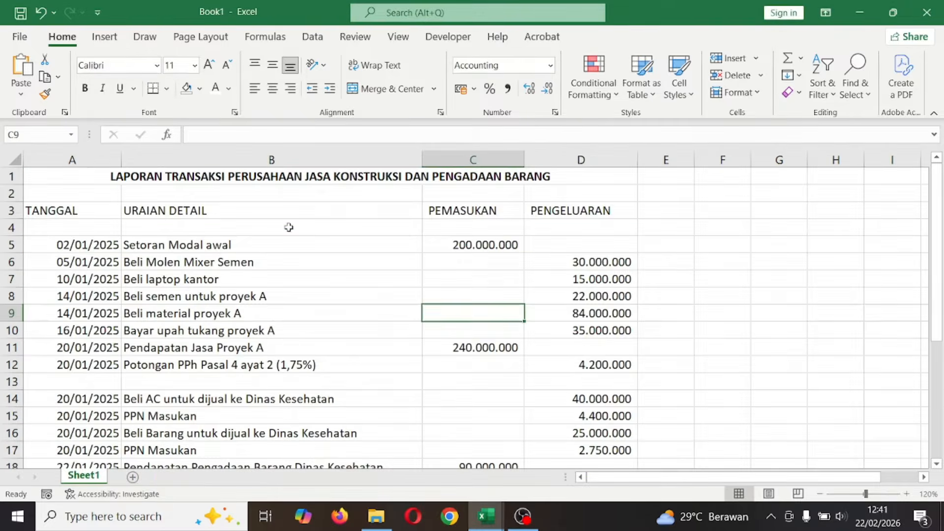
click(211, 241)
click(248, 269)
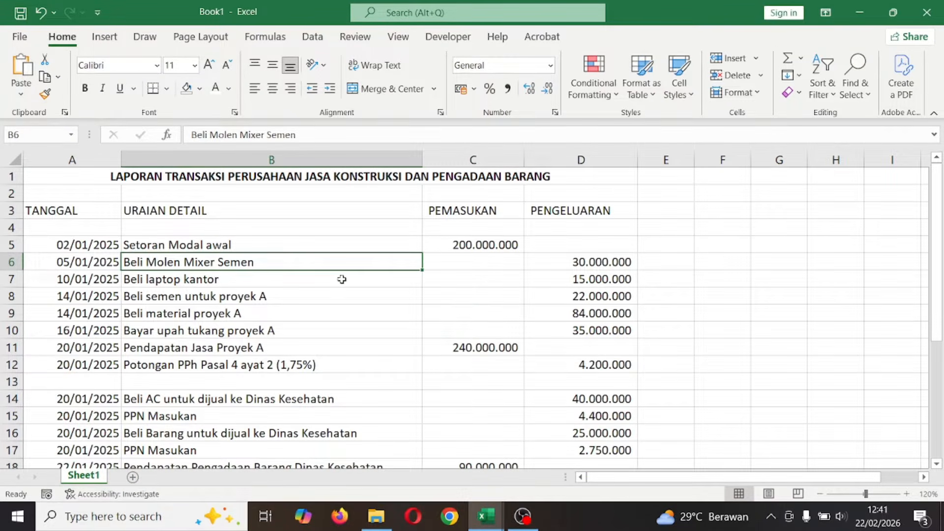
click(711, 248)
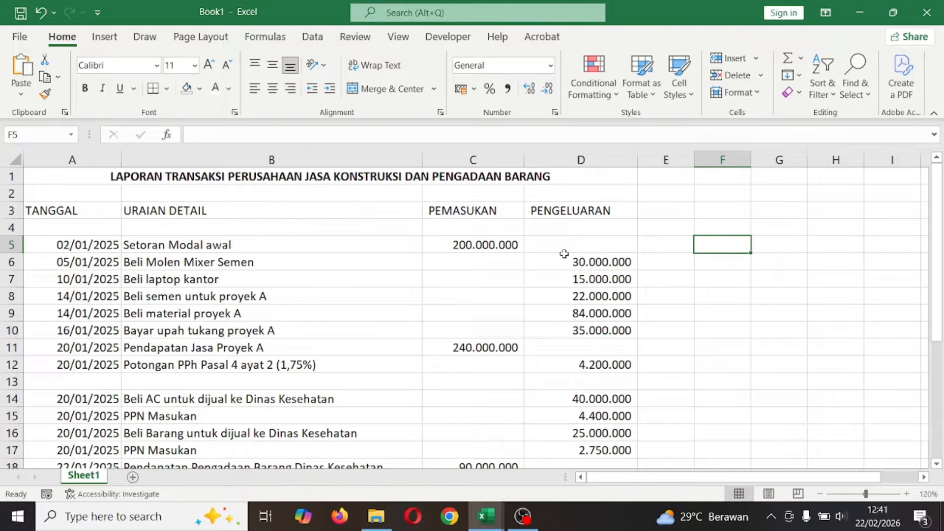
click(79, 244)
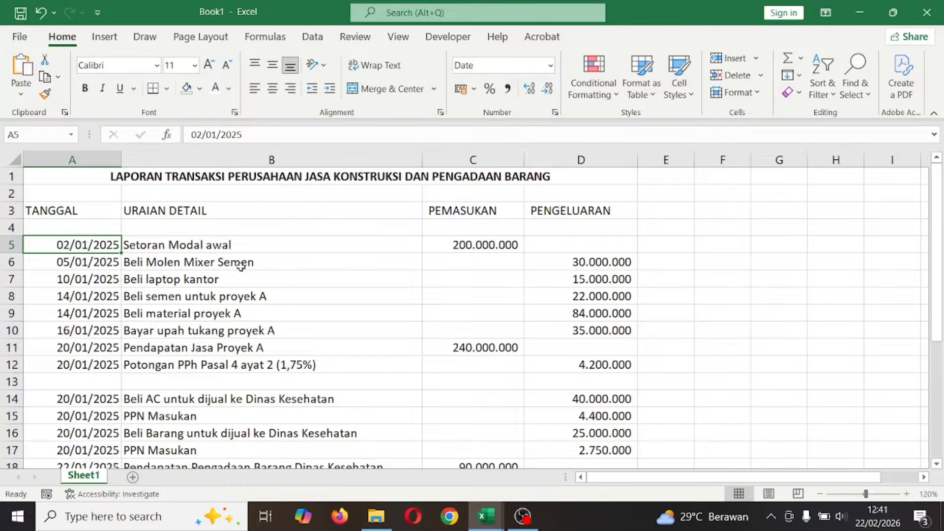
scroll(240, 265, down, 15)
scroll(241, 265, up, 15)
click(218, 345)
click(170, 263)
click(177, 244)
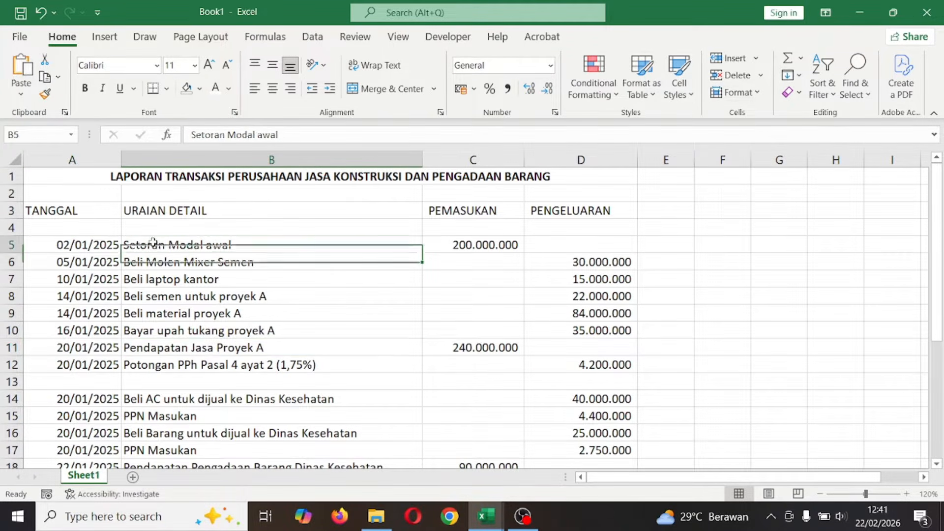
- Copy the transaction dates in the TANGGAL column of Book1, A5:A28
click(60, 245)
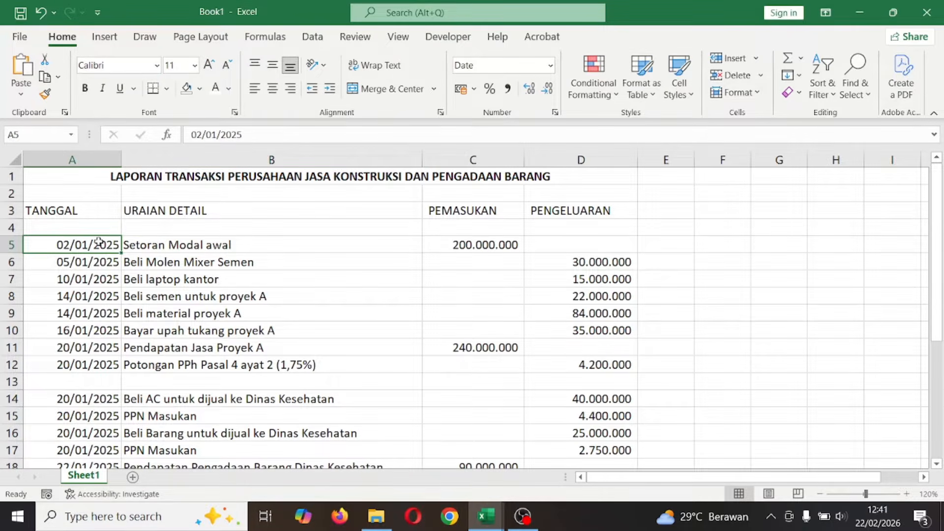
drag(97, 244, 100, 319)
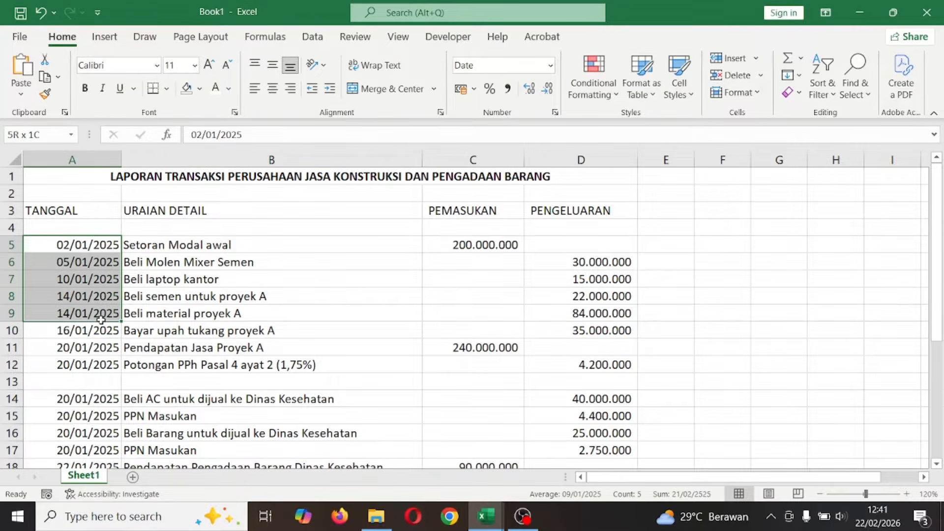
click(176, 244)
click(186, 263)
click(179, 279)
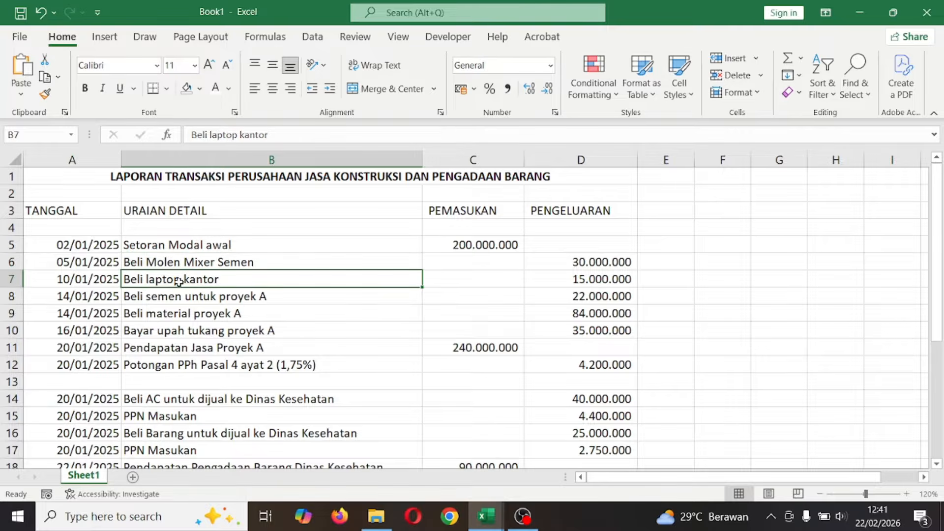
click(168, 313)
drag(105, 244, 105, 401)
key(ctrl+c)
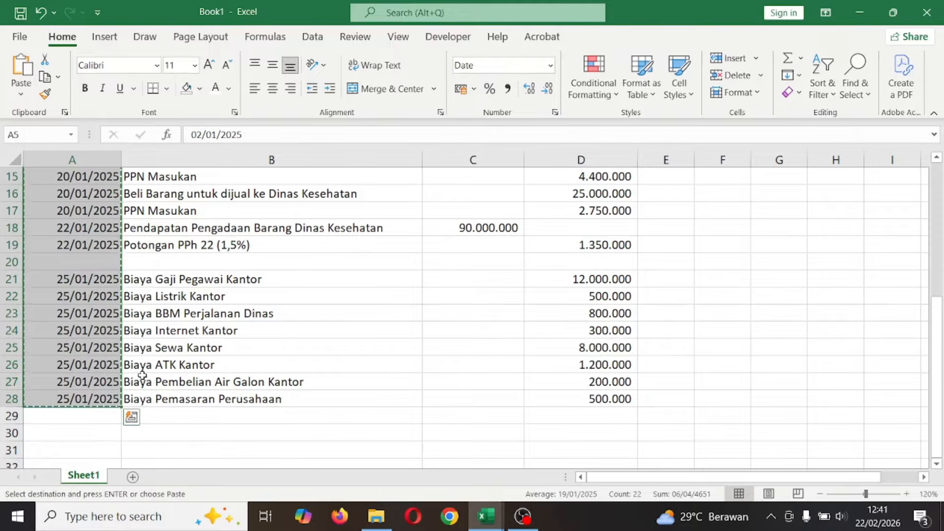
scroll(169, 276, up, 5)
- Switch to the template workbook and paste the dates as values into the KAS sheet's TANGGAL column, starting at B7
key(alt+Tab)
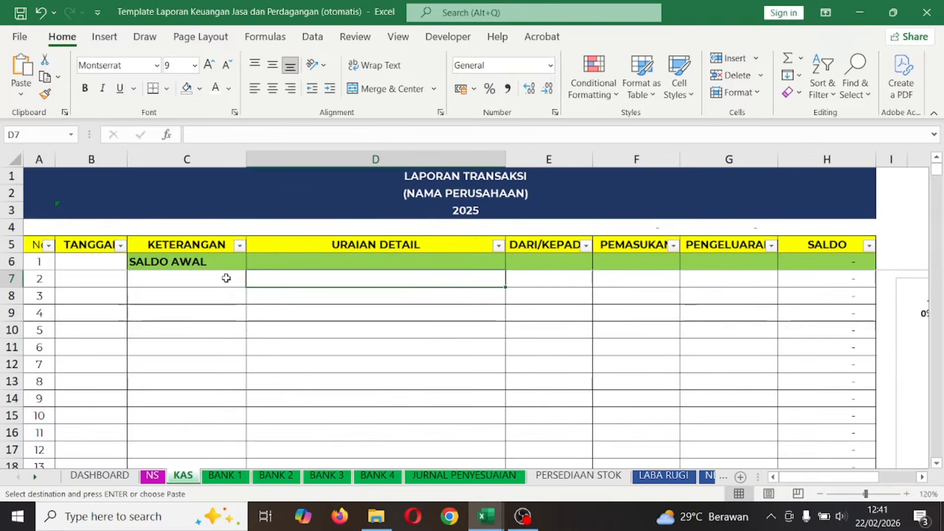
key(alt+Tab)
key(alt+Tab)
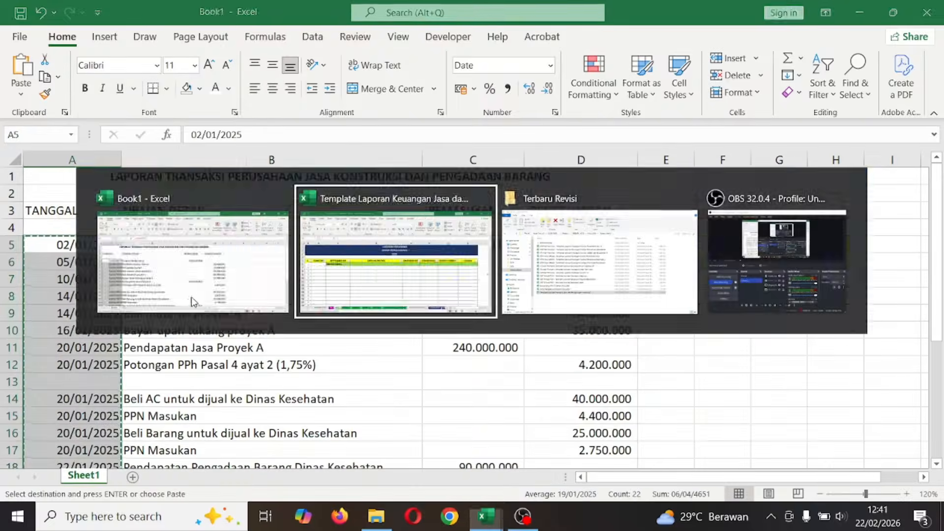
right_click(107, 278)
key(Escape)
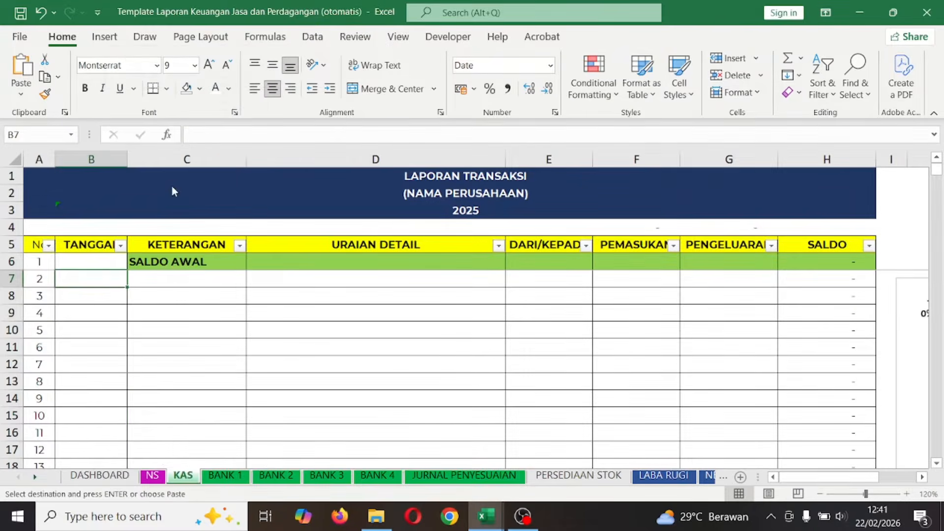
- Copy the URAIAN DETAIL descriptions B5:B28 from Book1 and paste them as values into the KAS sheet from D7
key(alt+Tab)
drag(246, 245, 271, 364)
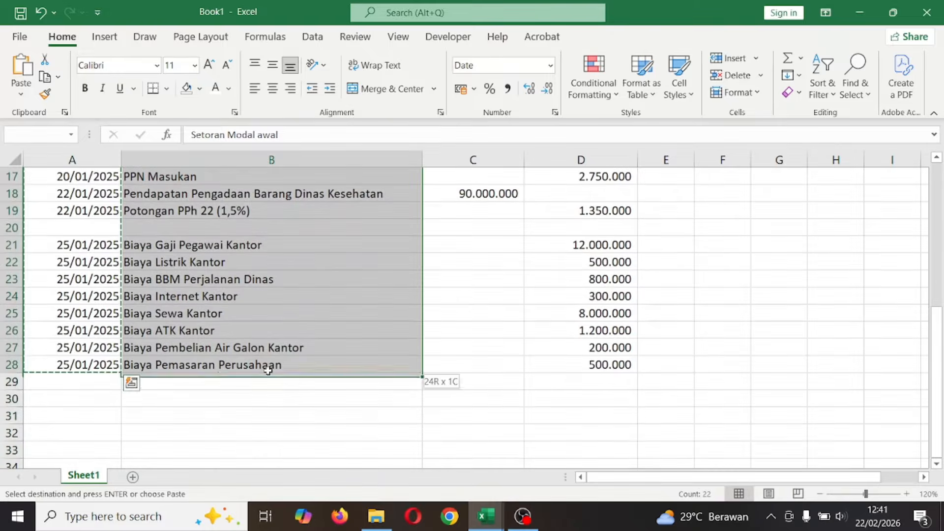
key(alt+Tab)
click(282, 276)
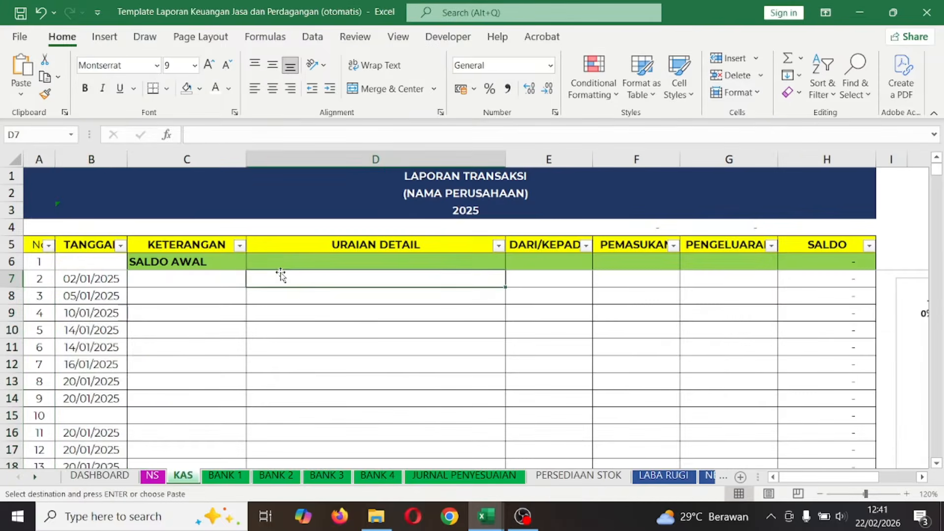
right_click(294, 276)
- Return to Book1 and copy the PEMASUKAN and PENGELUARAN amounts, C5:D28
key(alt+Tab)
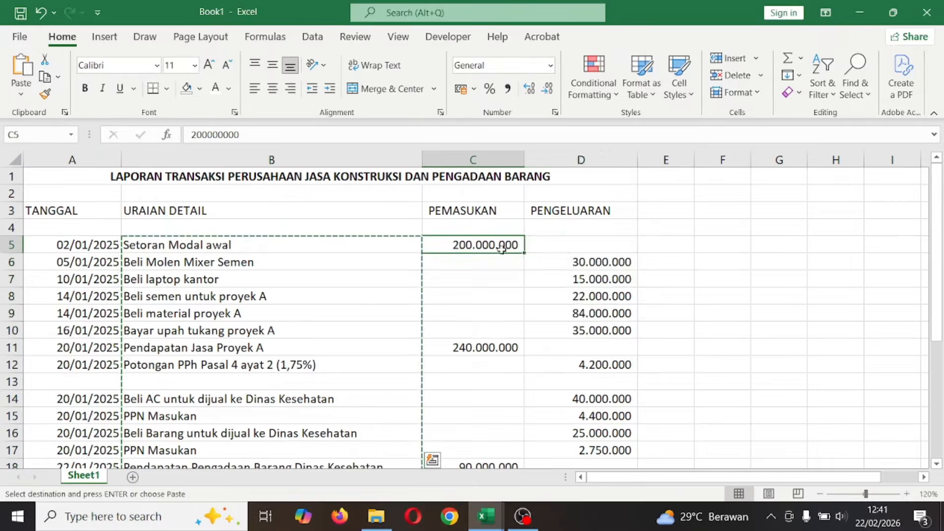
drag(471, 244, 617, 433)
key(ctrl+c)
scroll(362, 301, up, 4)
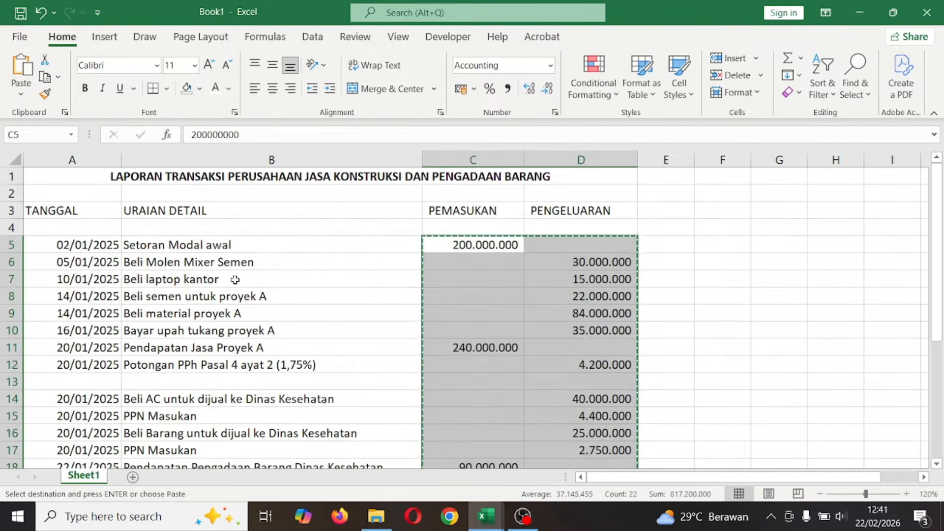
- Paste the amounts as values into the PEMASUKAN and PENGELUARAN columns of the KAS sheet, starting at F7
key(alt+Tab)
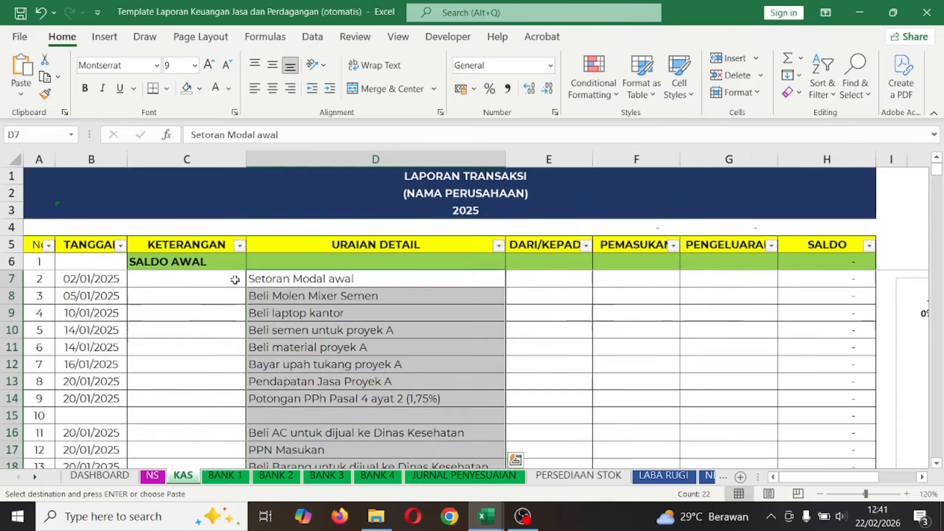
click(589, 281)
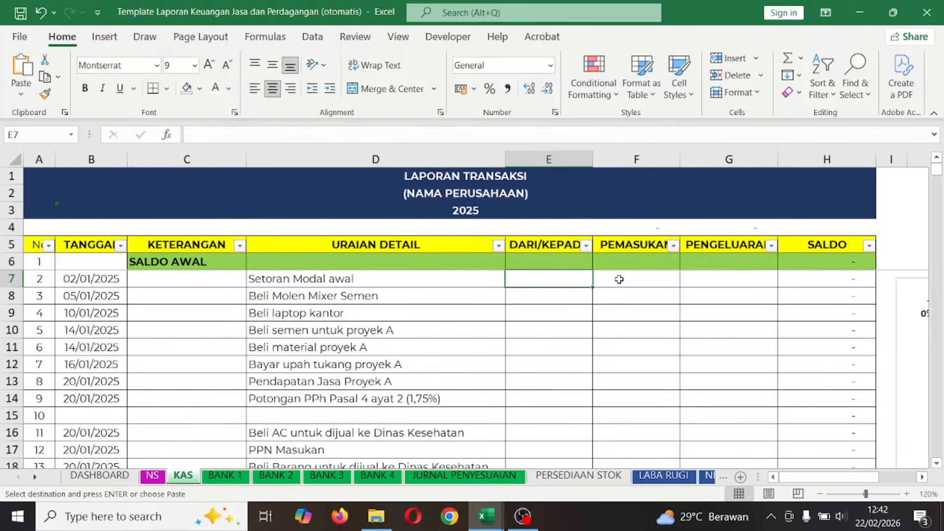
click(619, 278)
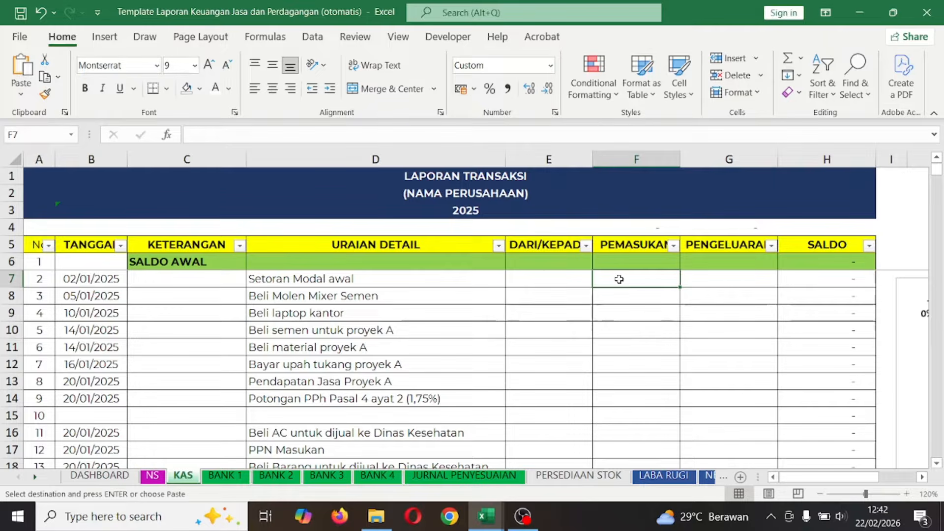
click(549, 278)
click(436, 278)
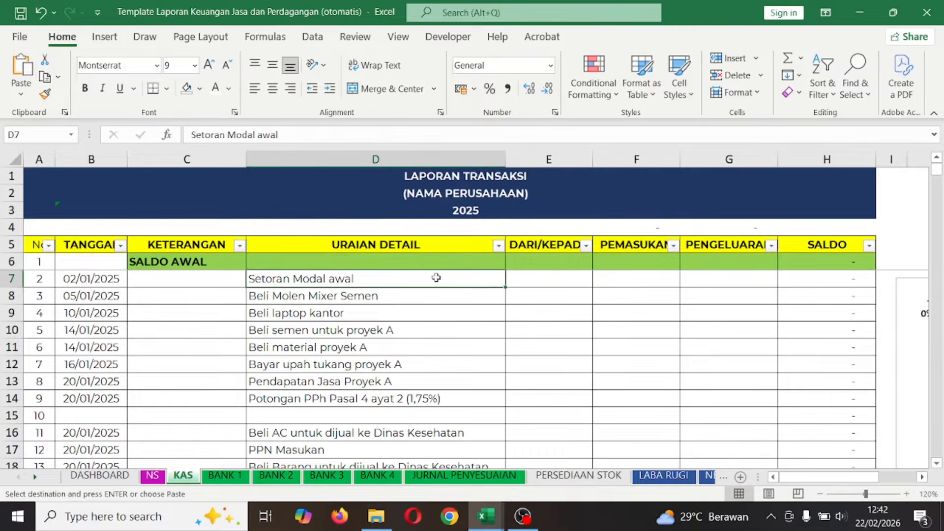
click(583, 275)
click(634, 274)
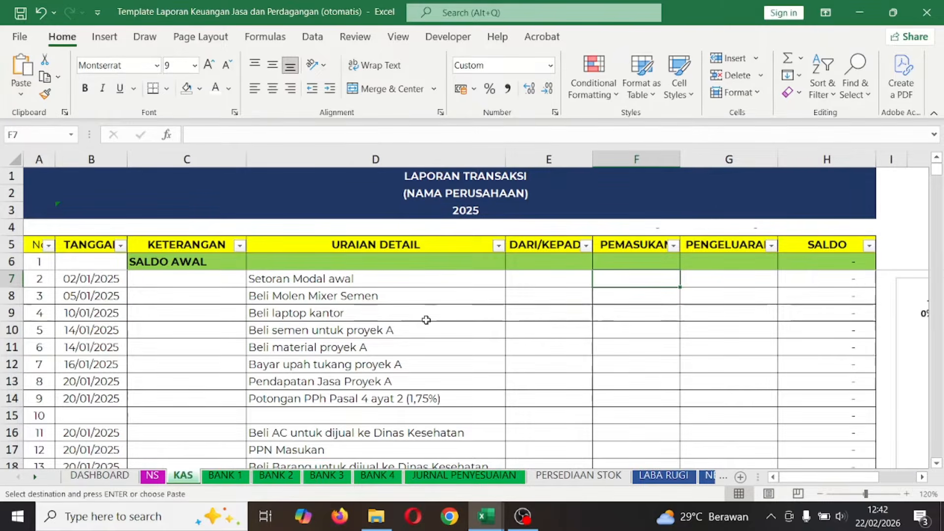
key(alt+Tab)
key(alt+Tab)
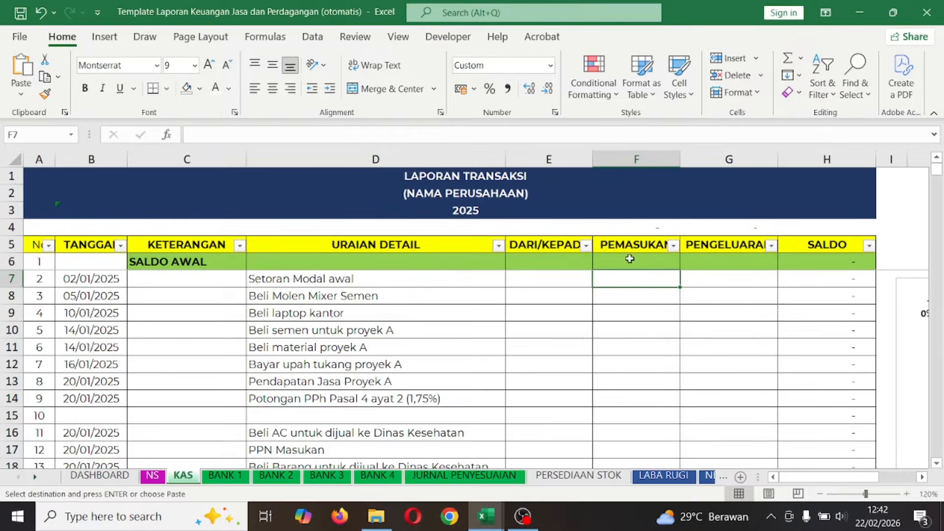
right_click(631, 279)
click(684, 183)
click(633, 293)
- Review the pasted transaction descriptions and the account categories offered for KETERANGAN cell C7 on the KAS sheet
click(297, 278)
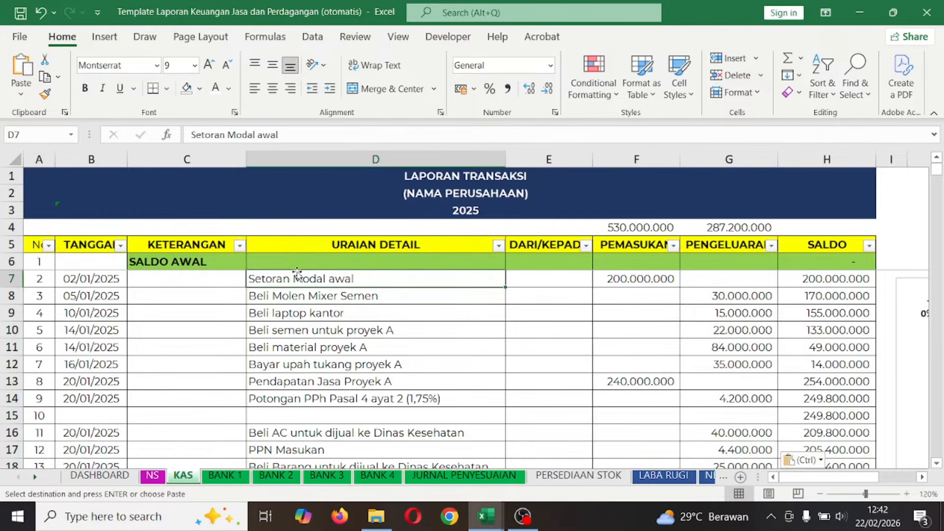
click(188, 279)
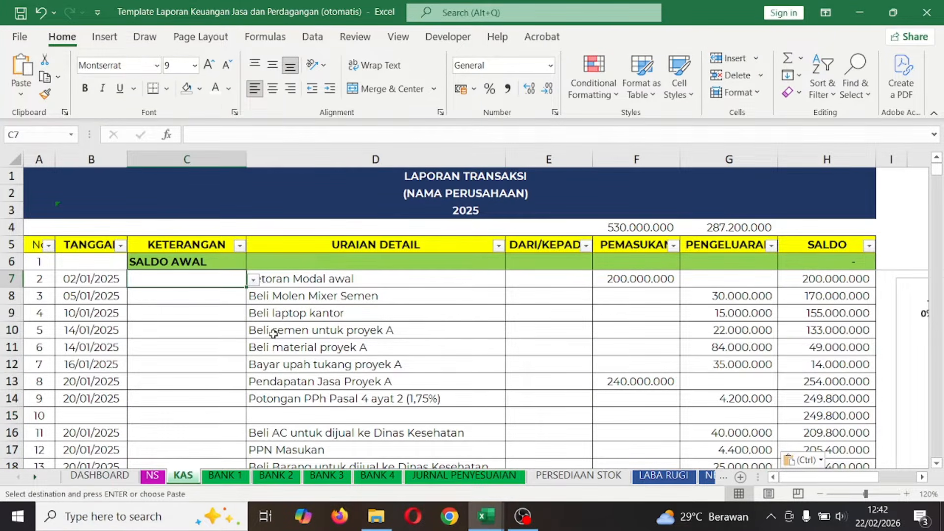
click(340, 331)
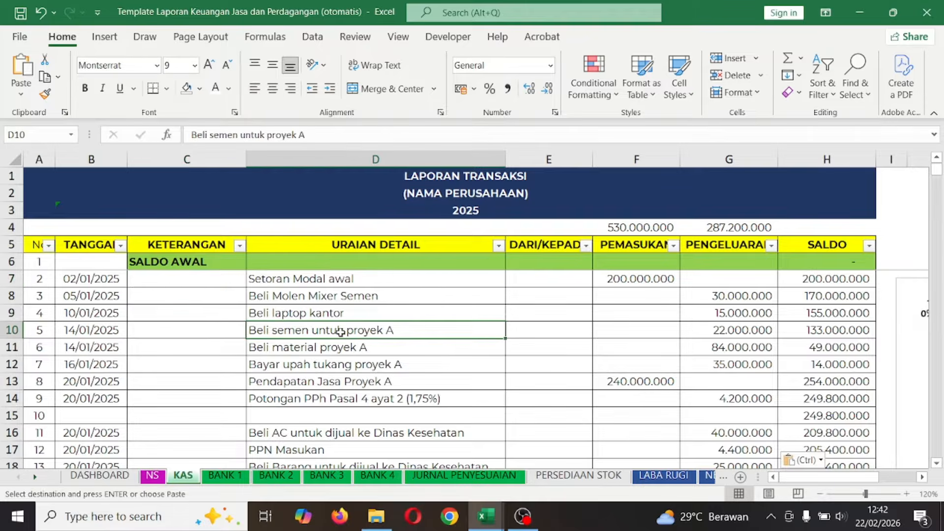
click(206, 276)
click(253, 280)
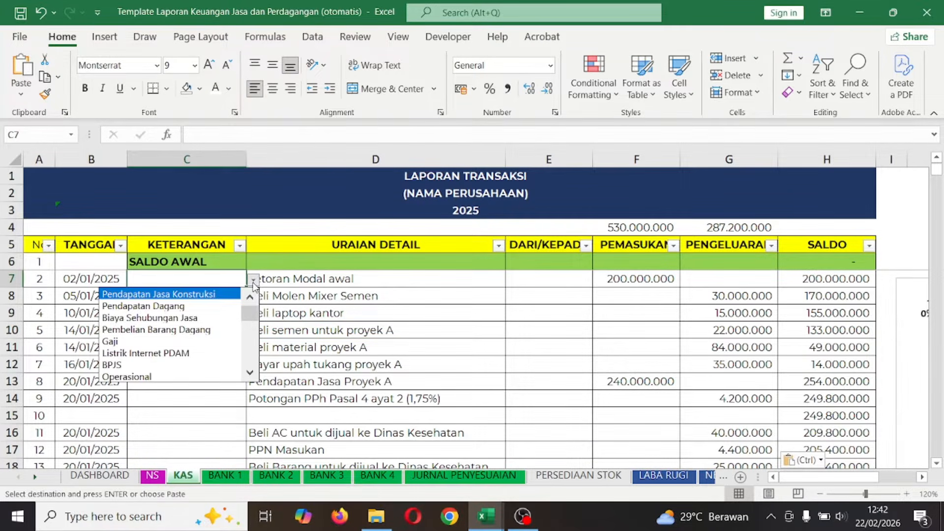
click(254, 280)
click(286, 278)
click(281, 328)
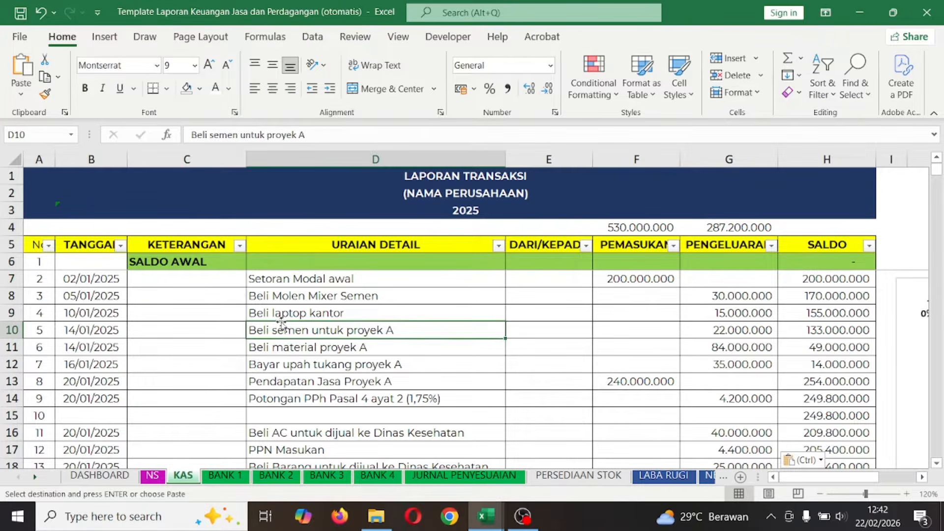
click(186, 376)
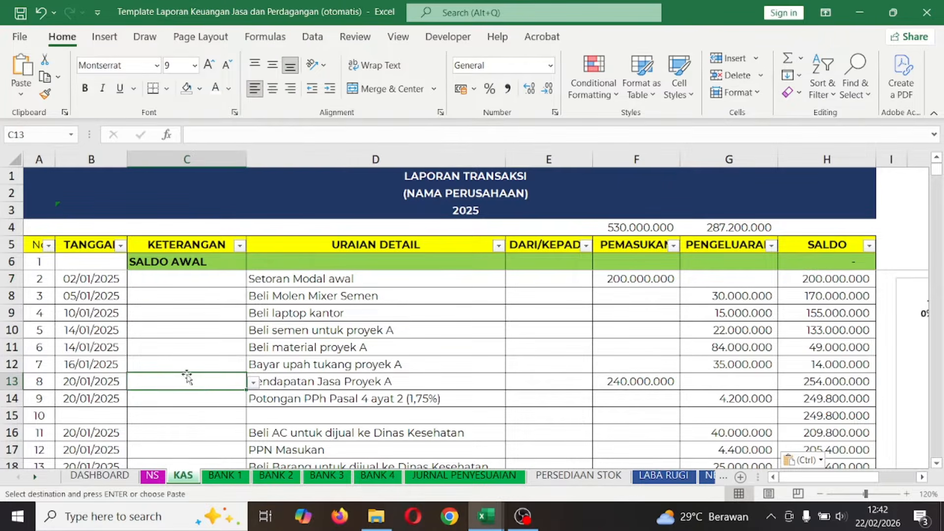
click(391, 347)
- Check the income and cost rows on the LABA RUGI sheet and the Kas dan Bank amount on the NERACA sheet
click(659, 473)
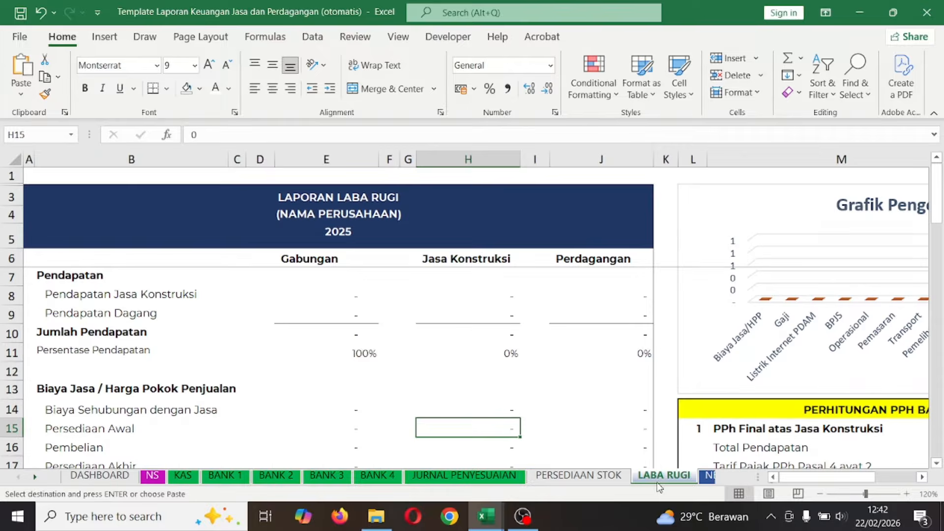
click(279, 309)
click(422, 299)
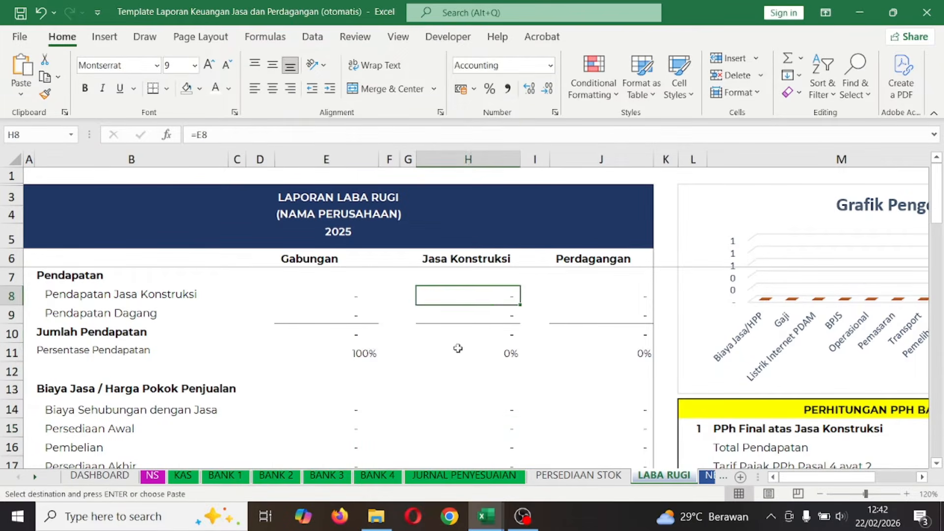
scroll(449, 362, down, 14)
scroll(449, 362, up, 14)
click(710, 475)
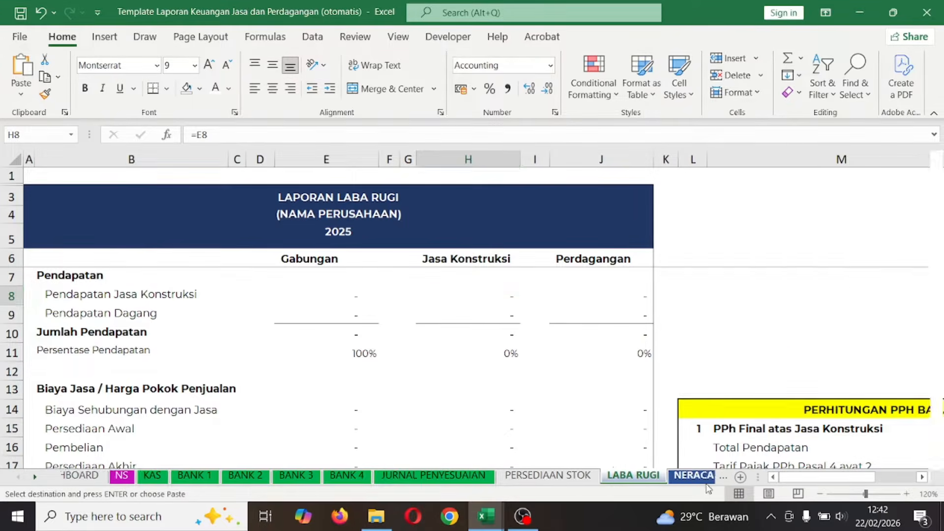
scroll(373, 376, down, 2)
scroll(340, 369, up, 2)
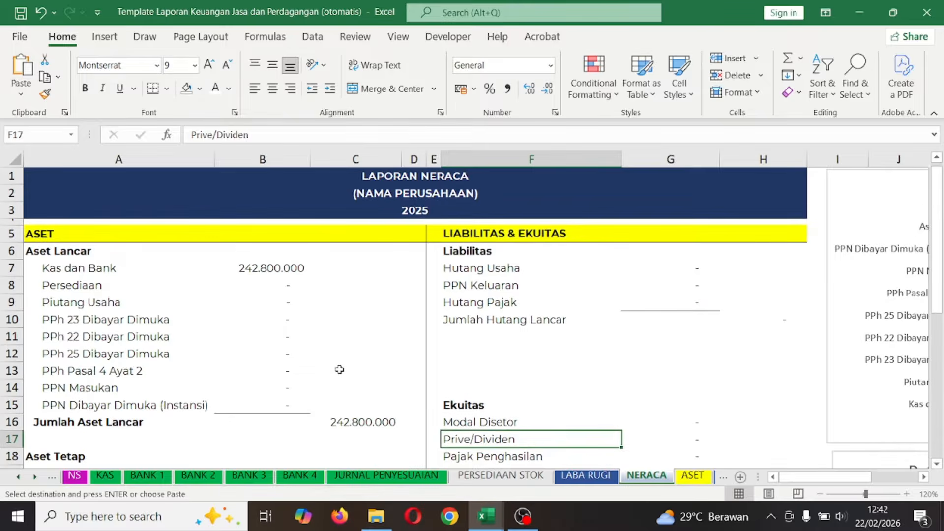
click(267, 268)
- Compare the SALDO column of the KAS sheet down to the last transaction with the asset balances on the NERACA sheet
click(105, 476)
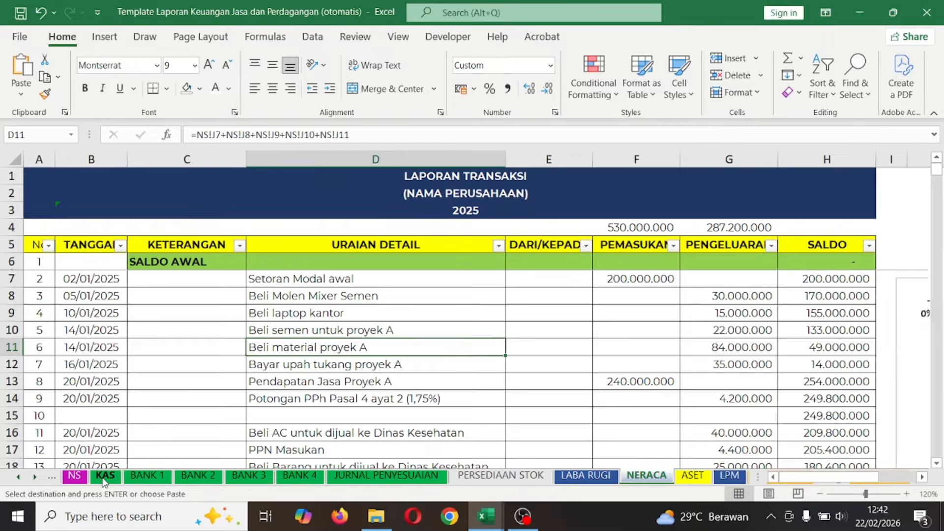
drag(807, 329, 829, 431)
key(ctrl+v)
click(828, 331)
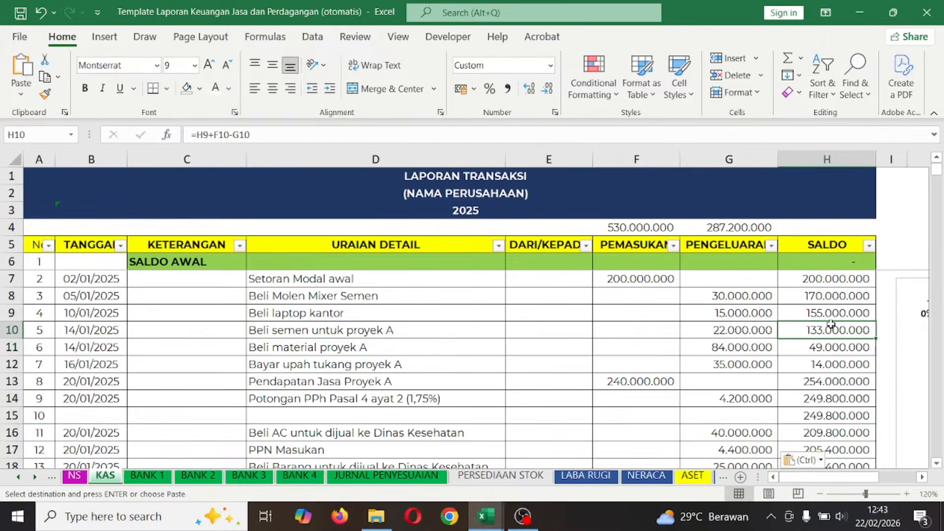
scroll(828, 369, down, 7)
scroll(828, 369, up, 7)
click(647, 476)
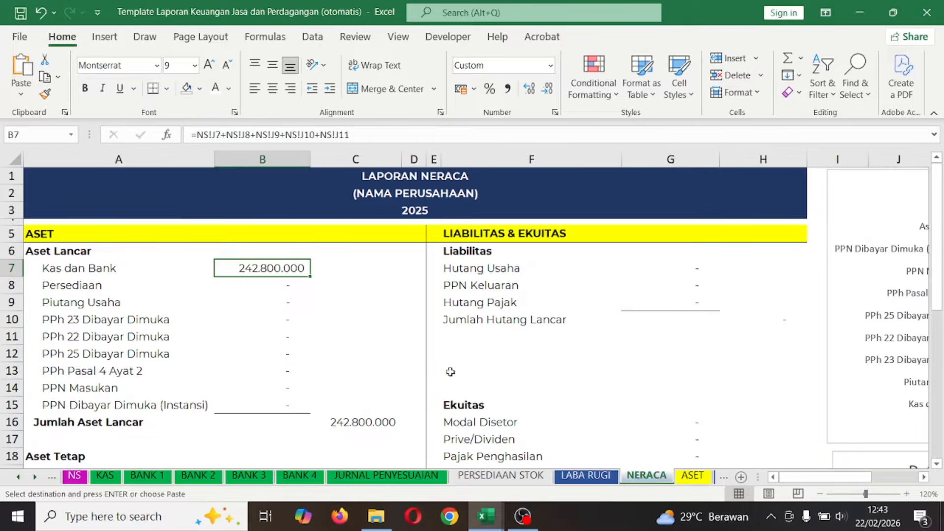
click(257, 298)
scroll(361, 362, down, 10)
scroll(360, 362, up, 10)
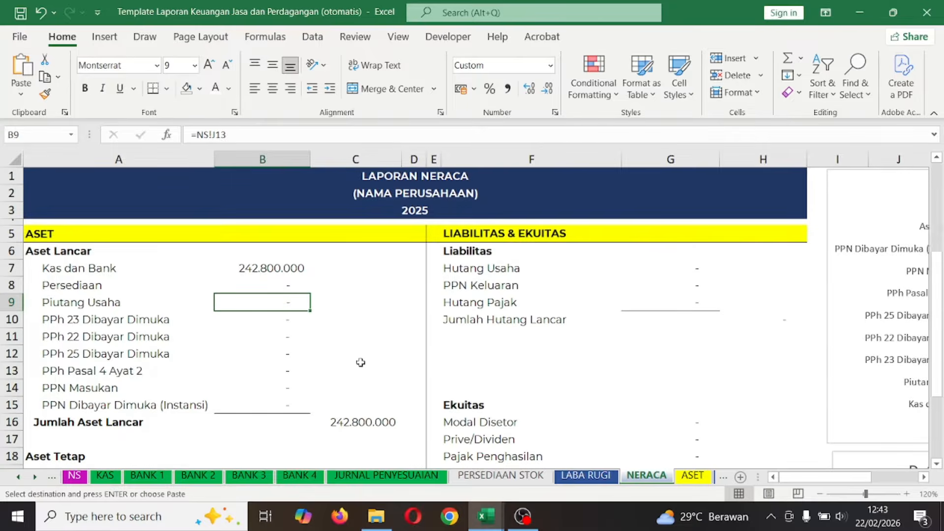
- Return to the KAS sheet and examine the uncategorised Setoran Modal awal entry and its KETERANGAN cell in row 7
click(106, 476)
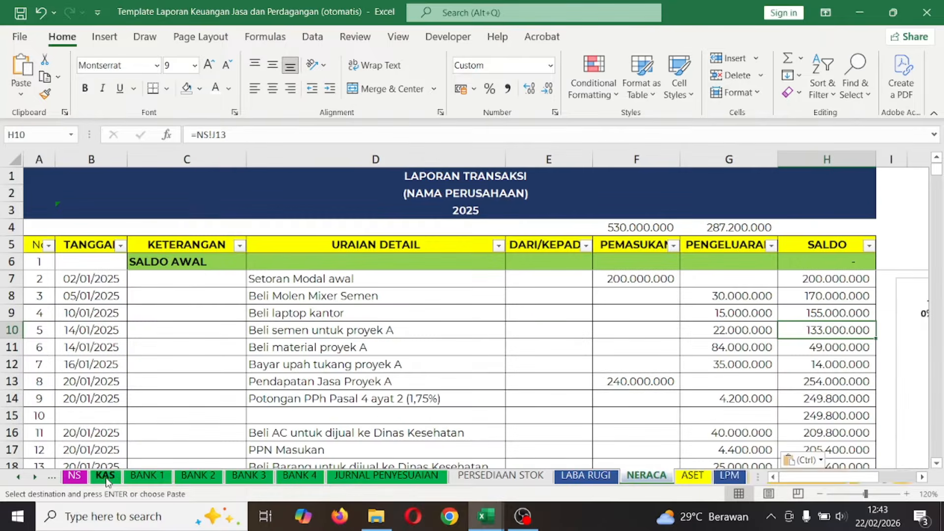
click(216, 278)
click(295, 276)
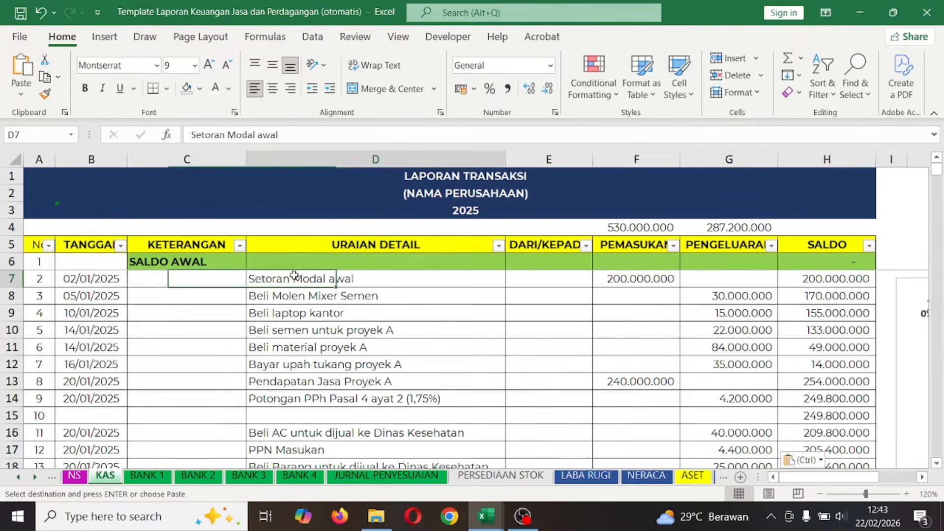
click(255, 324)
click(177, 302)
click(217, 277)
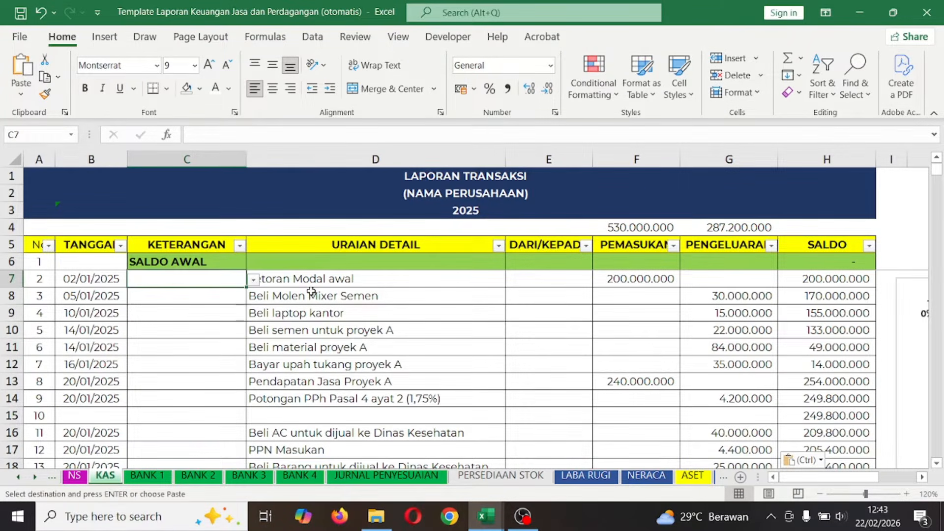
click(294, 284)
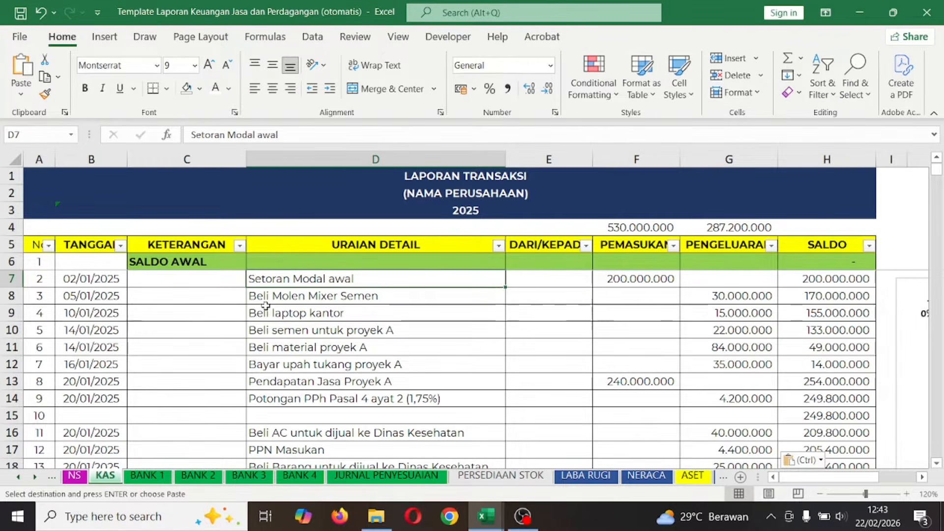
- Review the uncategorised transaction descriptions on the KAS sheet, from the project A purchases down to the office expenses
drag(359, 348, 375, 432)
click(329, 400)
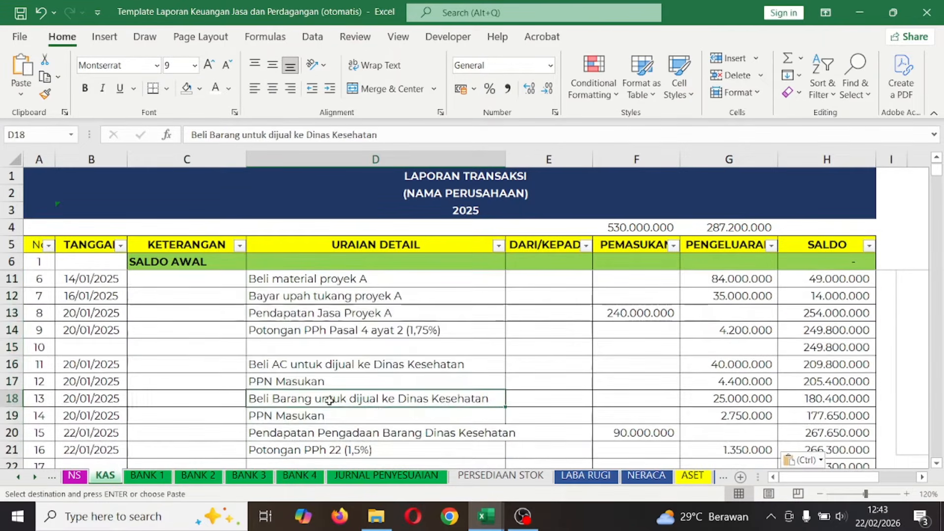
scroll(383, 407, down, 3)
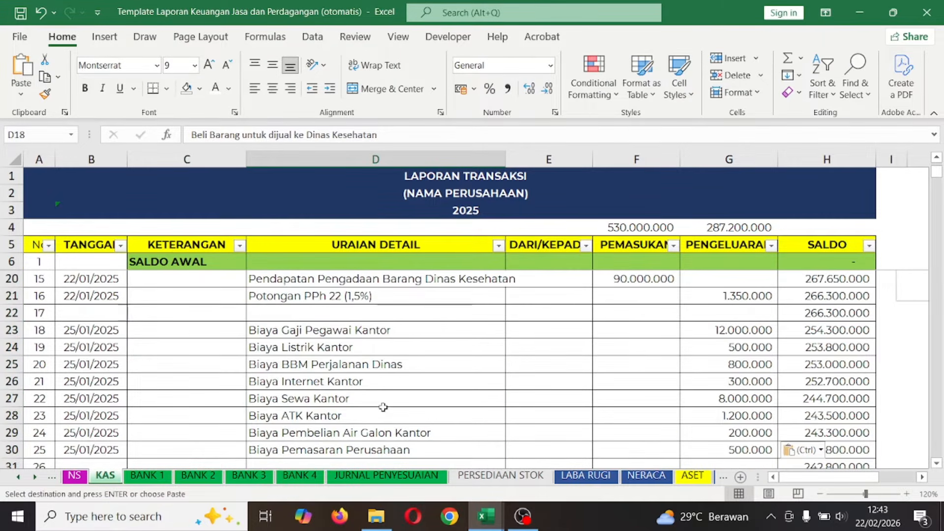
click(317, 347)
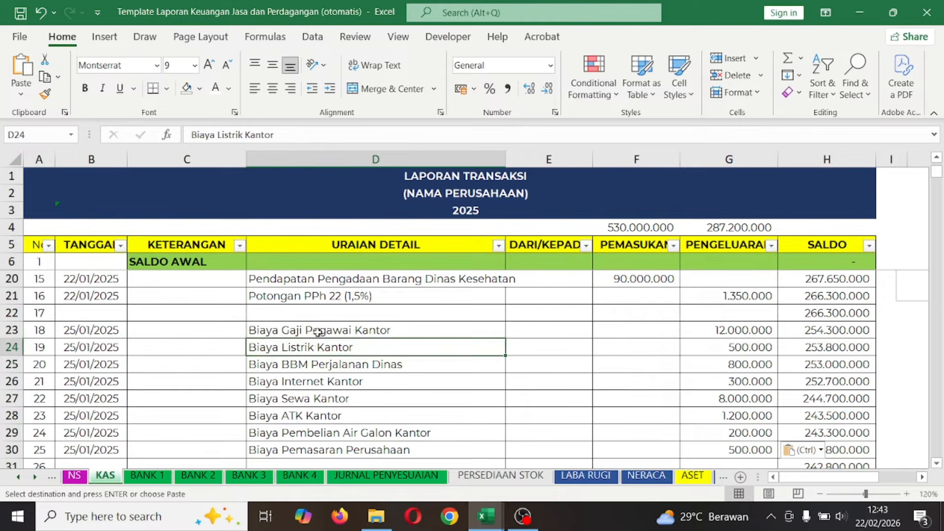
click(317, 330)
scroll(380, 307, up, 5)
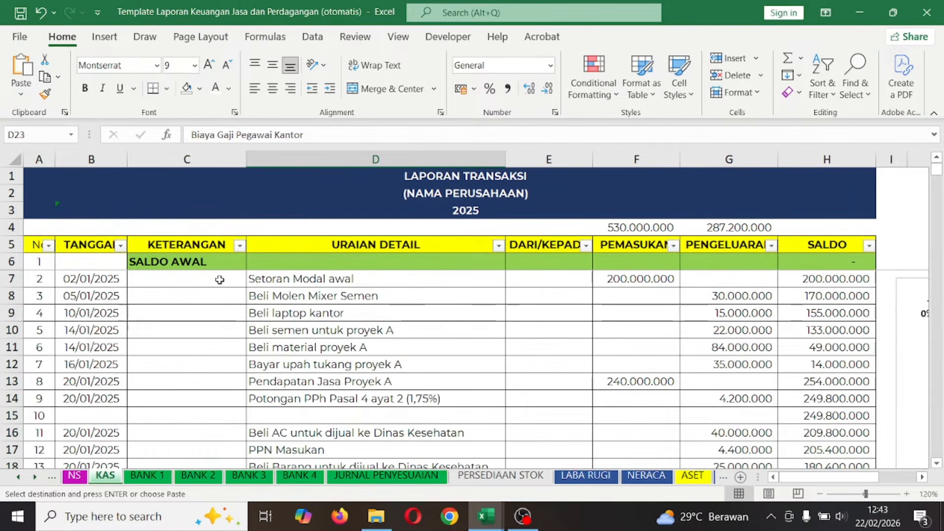
- Categorise the Setoran Modal awal receipt in KETERANGAN cell C7 as Modal
click(236, 280)
key(Return)
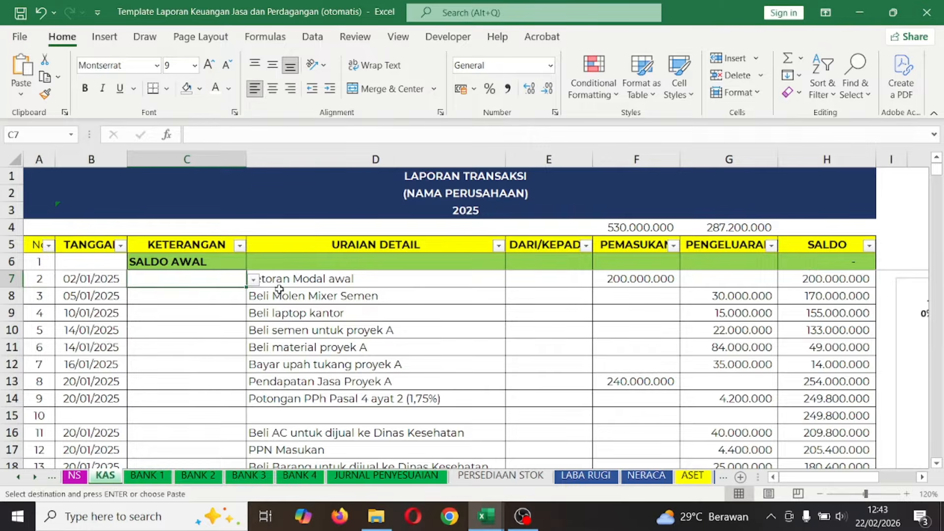
click(253, 280)
drag(251, 311, 254, 358)
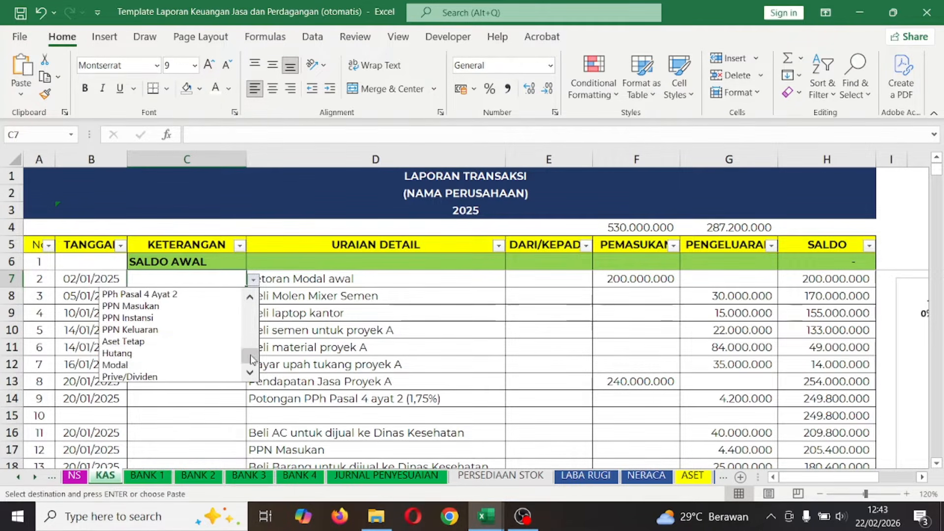
click(209, 365)
click(390, 279)
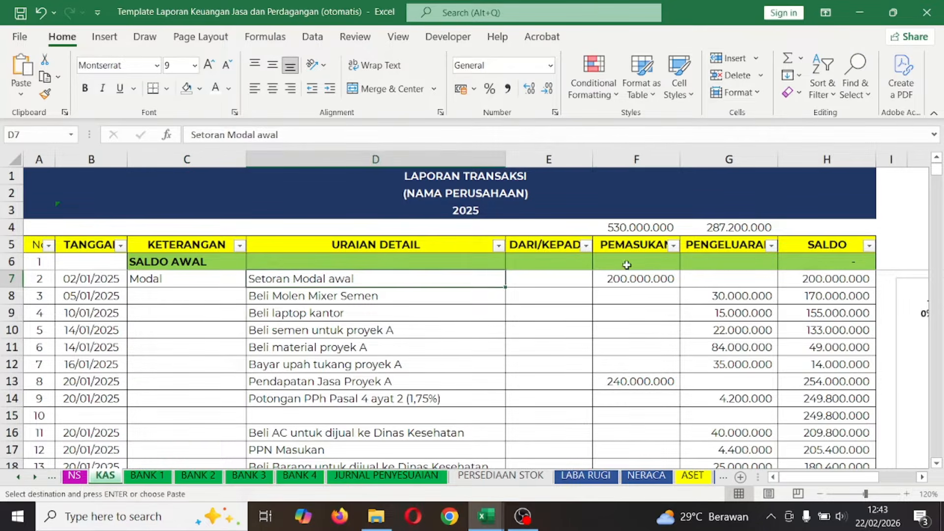
click(659, 275)
- Categorise the Beli Molen Mixer Semen purchase in KETERANGAN cell C8 as Aset Tetap
click(281, 295)
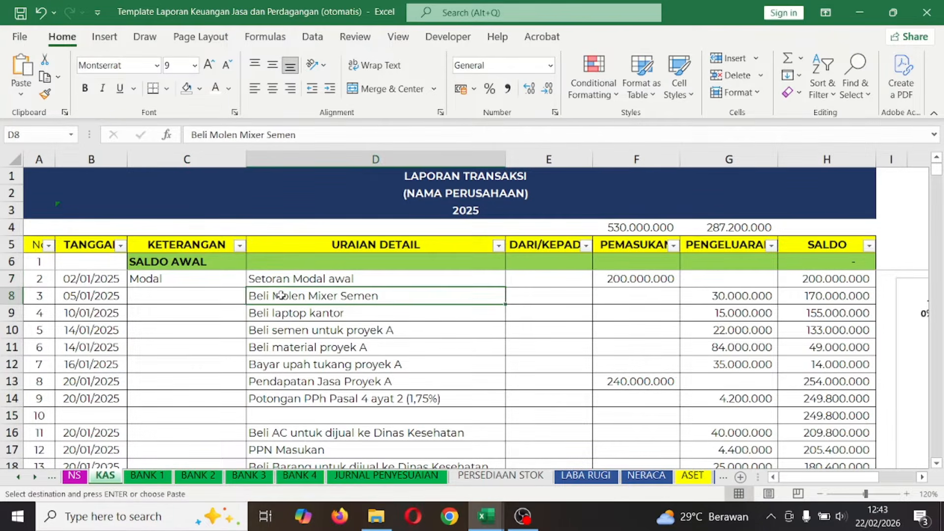
click(228, 295)
click(347, 310)
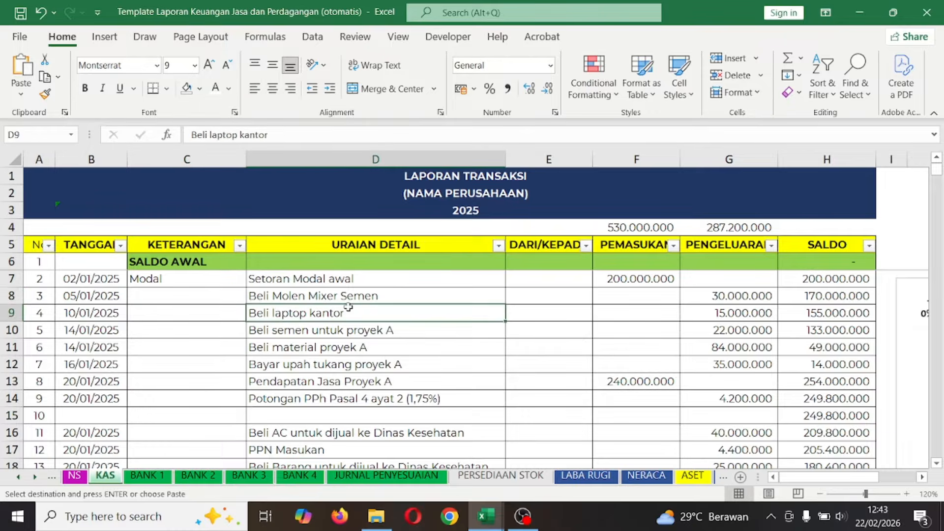
click(299, 296)
click(235, 297)
click(253, 297)
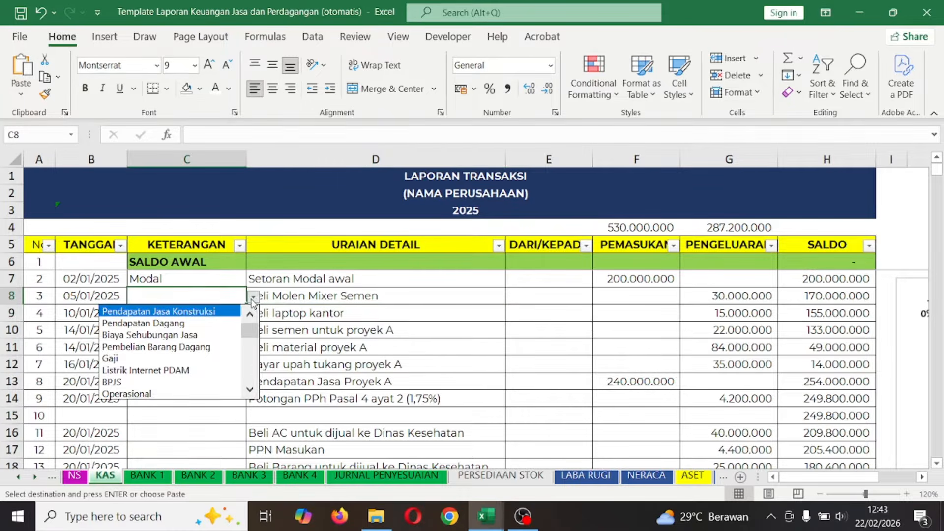
drag(252, 336, 251, 379)
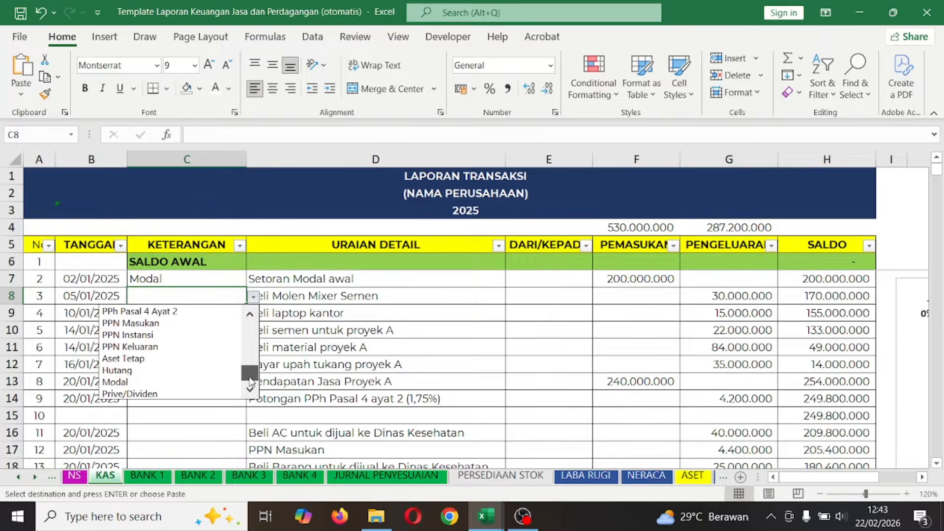
click(216, 359)
- Give the Beli laptop kantor purchase in cell C9 the Aset Tetap category as well
click(290, 322)
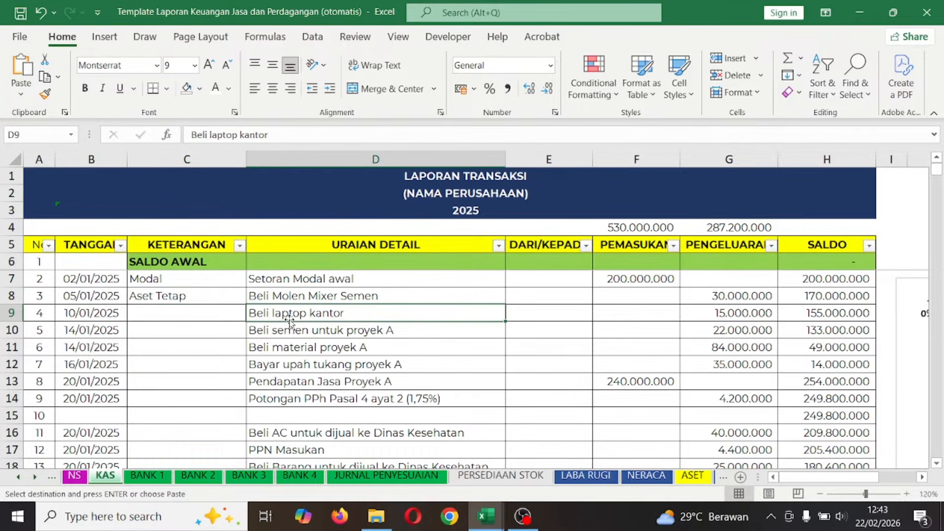
click(226, 313)
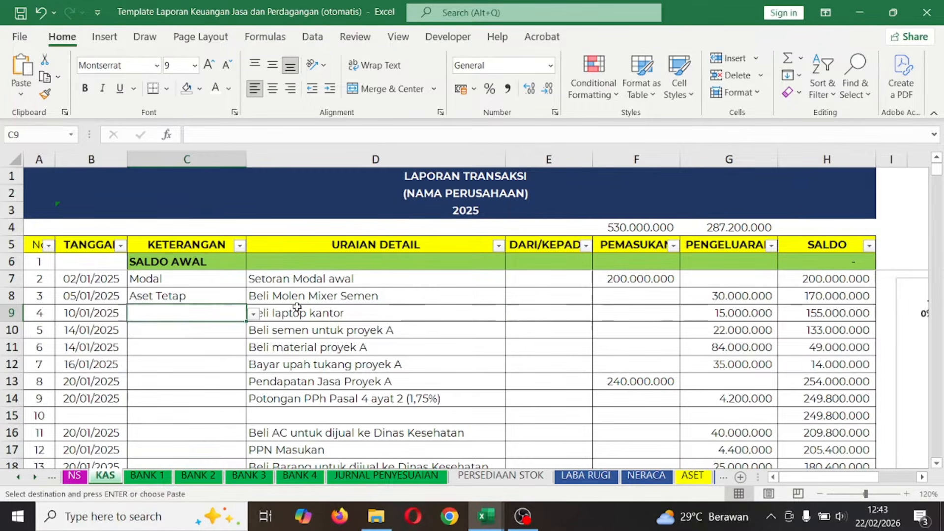
key(Return)
- Categorise the Beli semen untuk proyek A purchase in cell C10 as Biaya Sehubungan Jasa
click(285, 332)
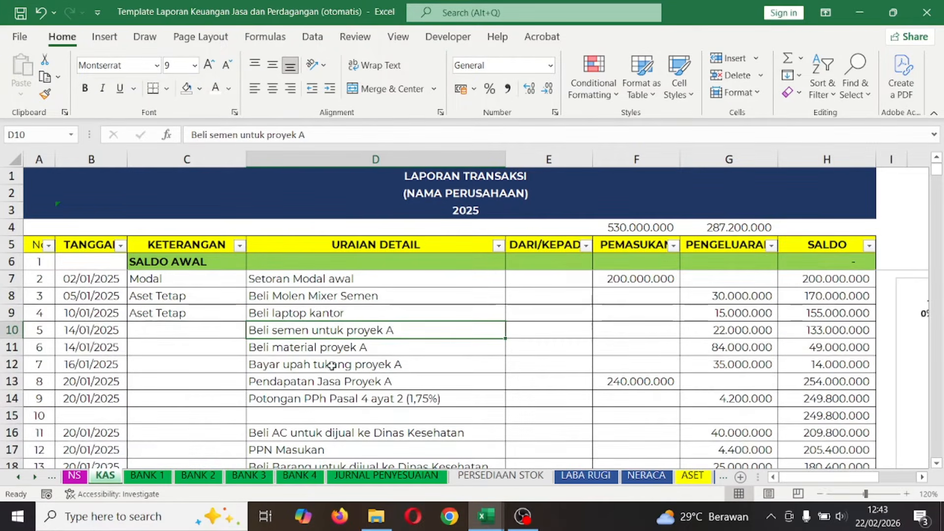
click(214, 331)
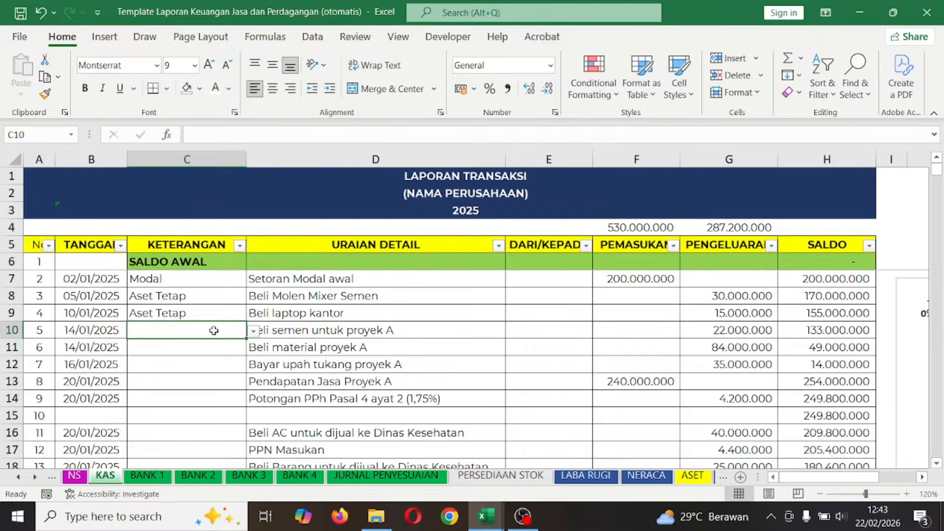
click(254, 331)
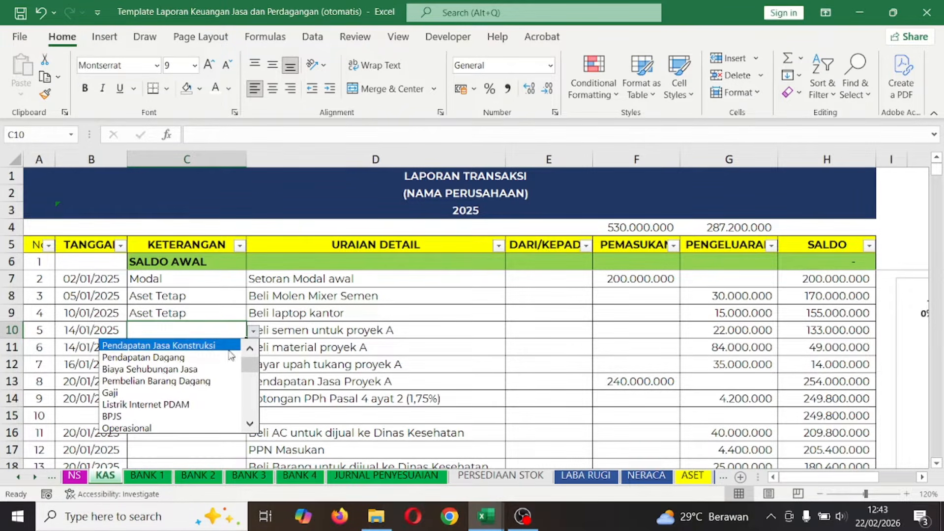
click(188, 372)
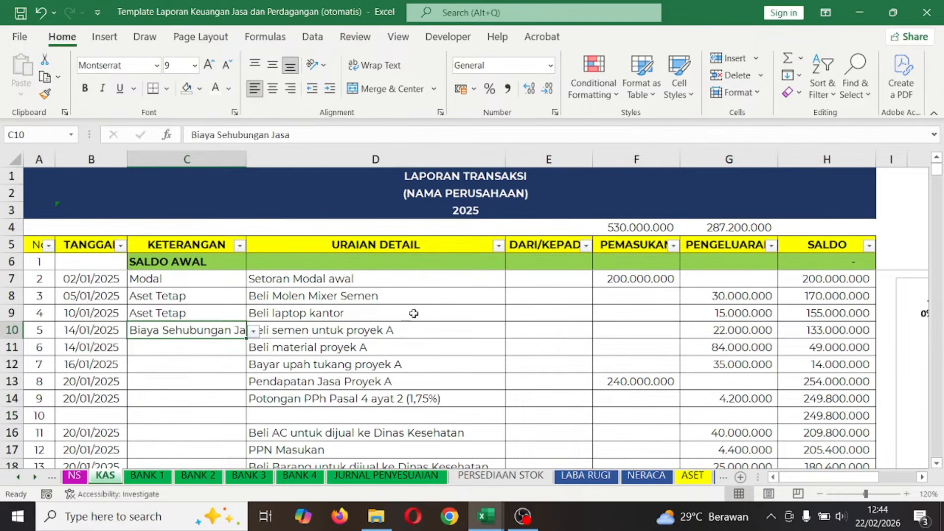
click(466, 331)
- Assign Biaya Sehubungan Jasa to the project A material purchase in C11 and the tukang wages in C12
click(368, 351)
click(212, 345)
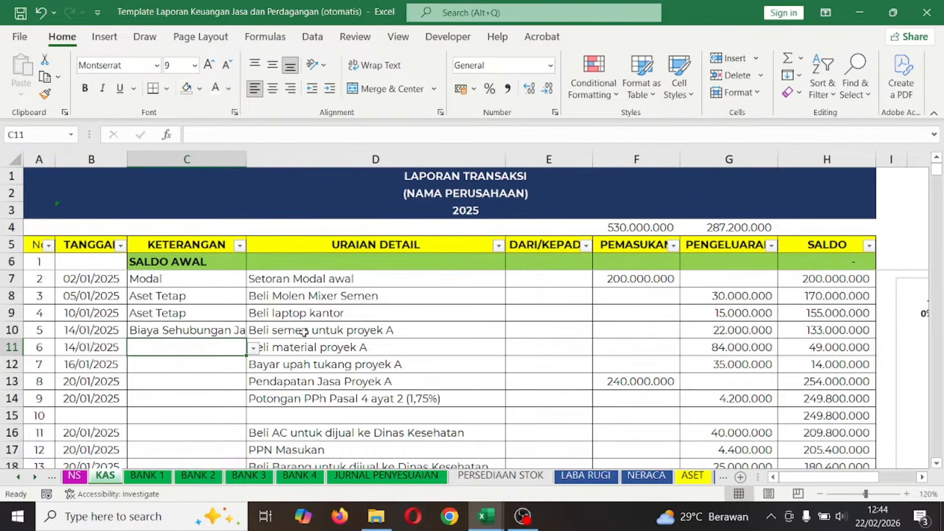
key(ctrl+d)
click(295, 364)
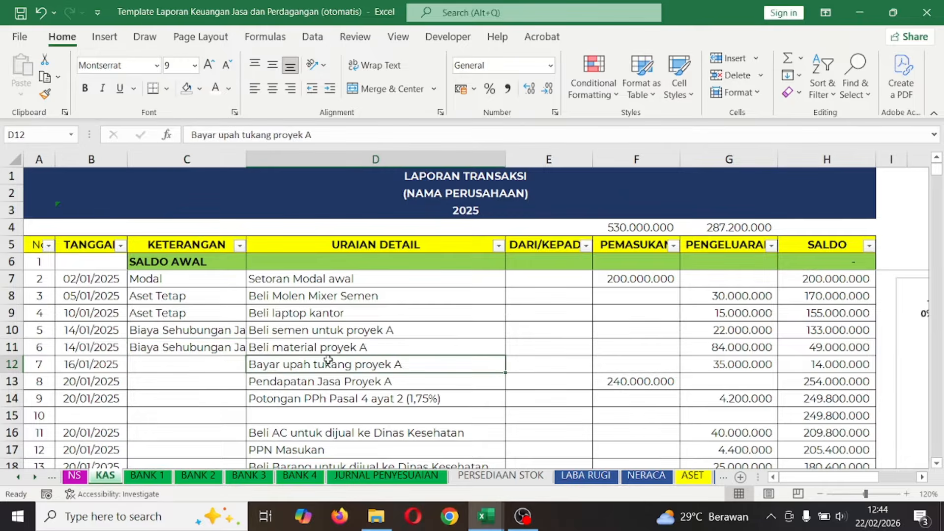
click(201, 369)
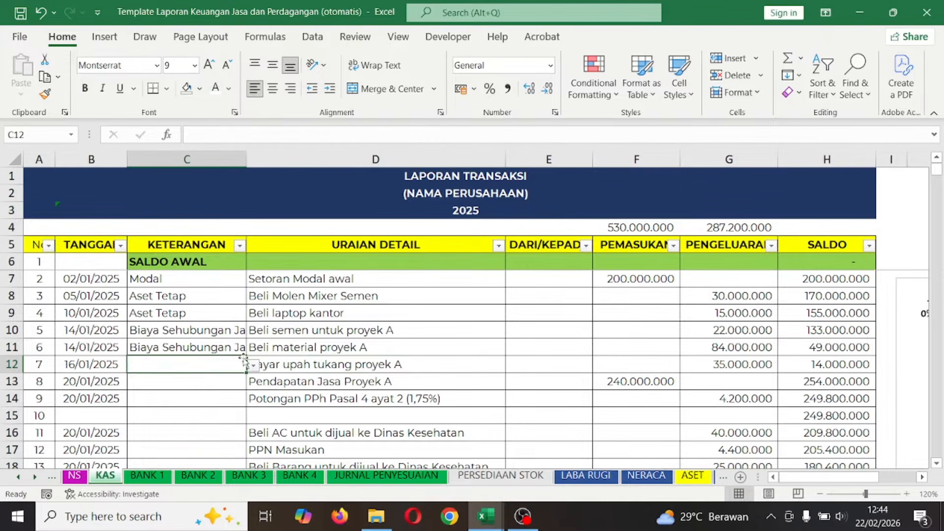
click(254, 366)
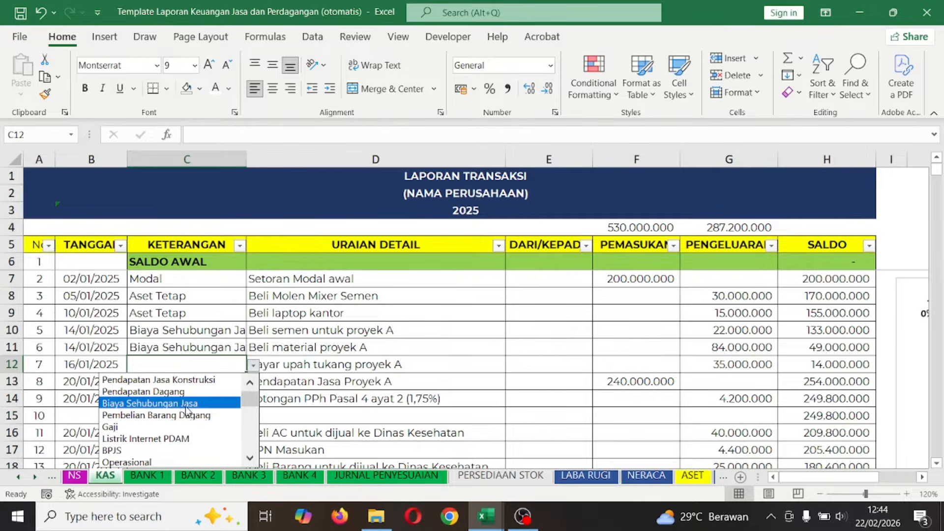
click(183, 404)
- Check the amounts of the project A income and its tax deduction, and categorise Pendapatan Jasa Proyek A in C13 as Pendapatan Jasa Konstruksi
click(282, 381)
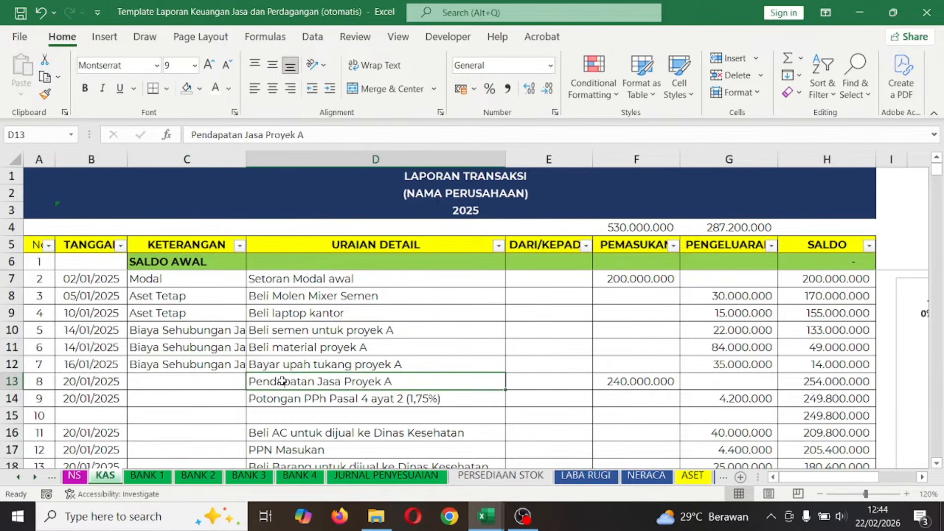
scroll(282, 381, down, 2)
scroll(283, 381, up, 2)
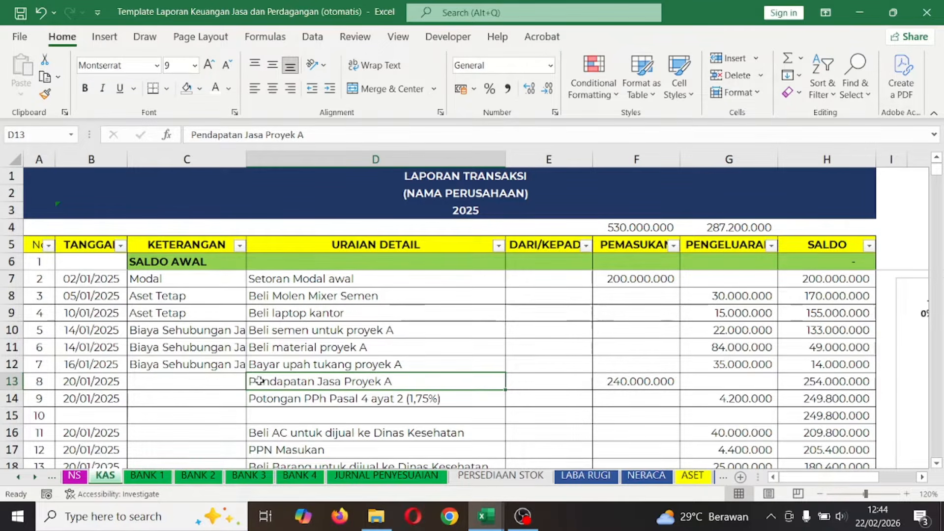
click(217, 385)
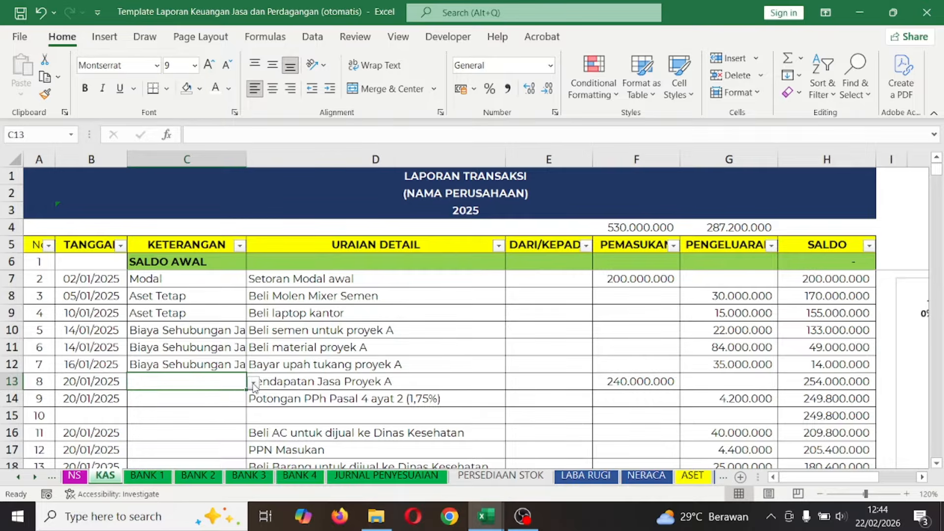
click(639, 383)
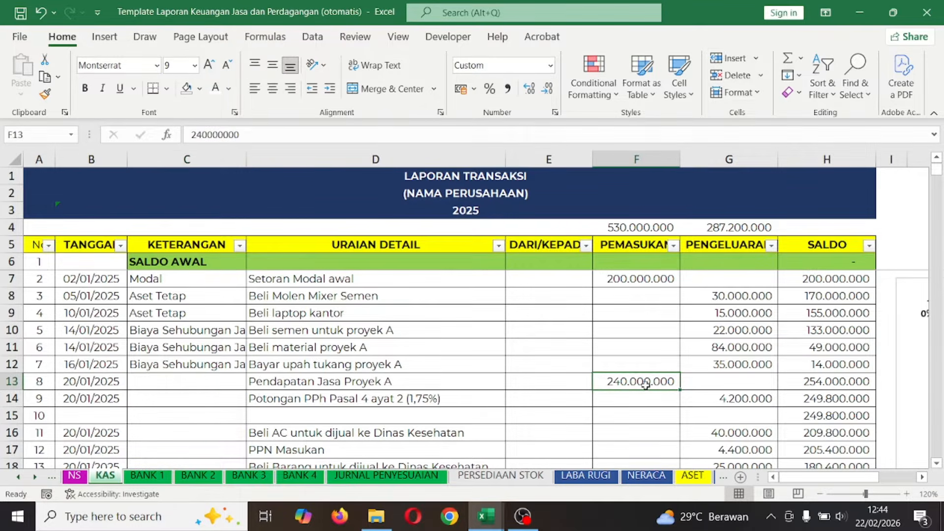
click(723, 400)
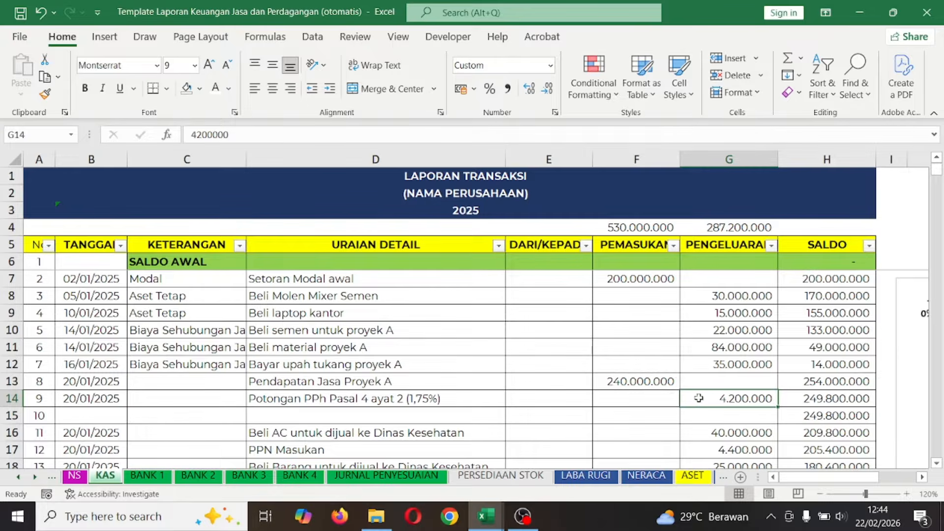
click(223, 380)
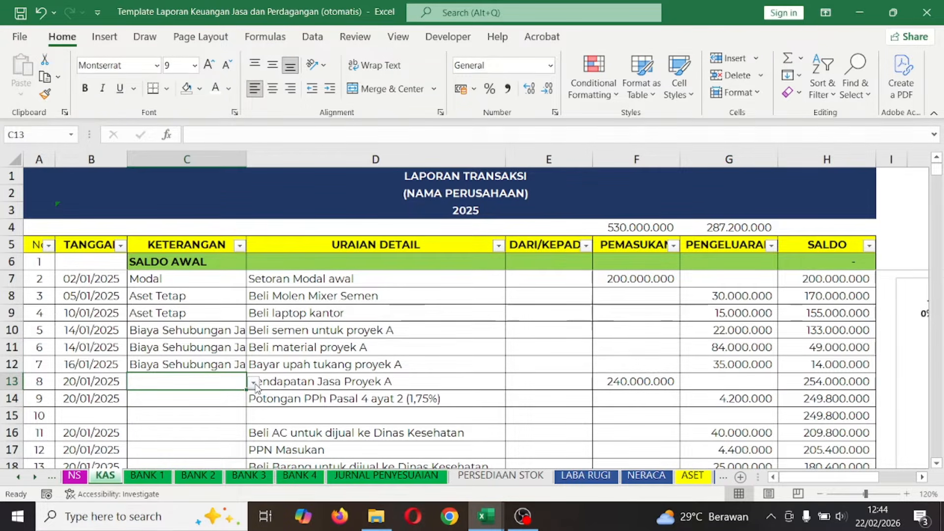
click(253, 383)
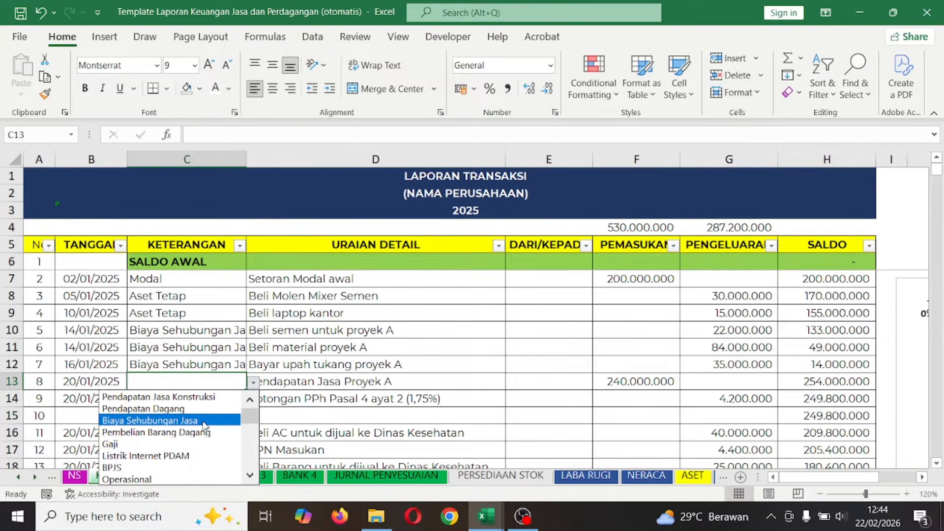
click(197, 396)
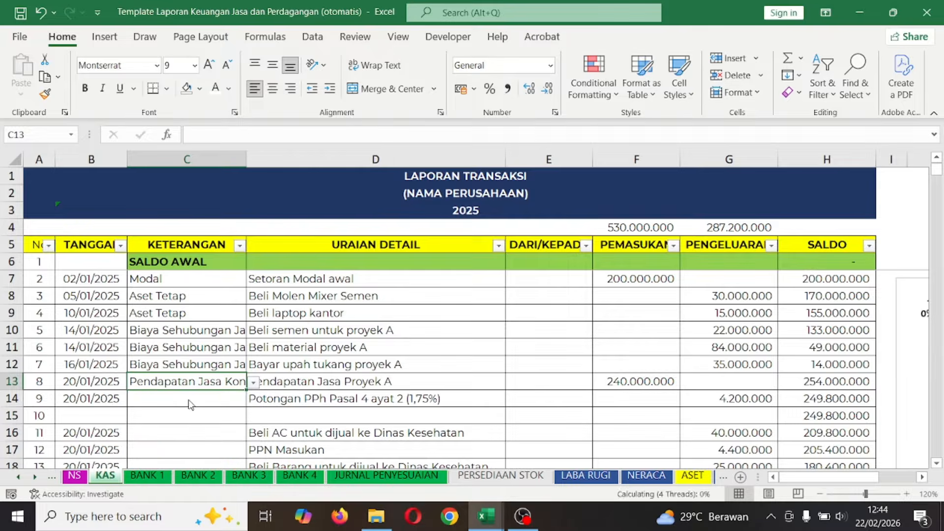
- Categorise the Potongan PPh Pasal 4 ayat 2 (1,75%) deduction in cell C14 as PPh Pasal 4 Ayat 2
click(225, 397)
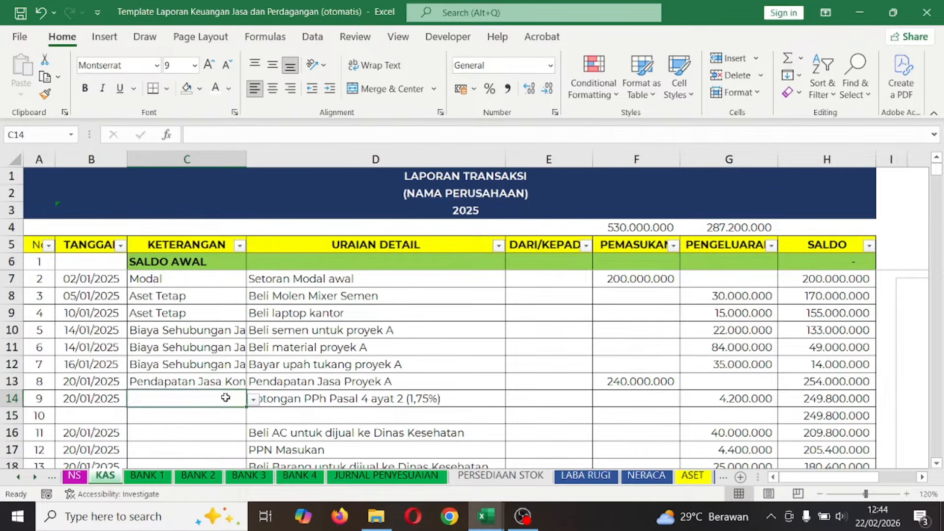
click(252, 401)
drag(250, 325, 250, 359)
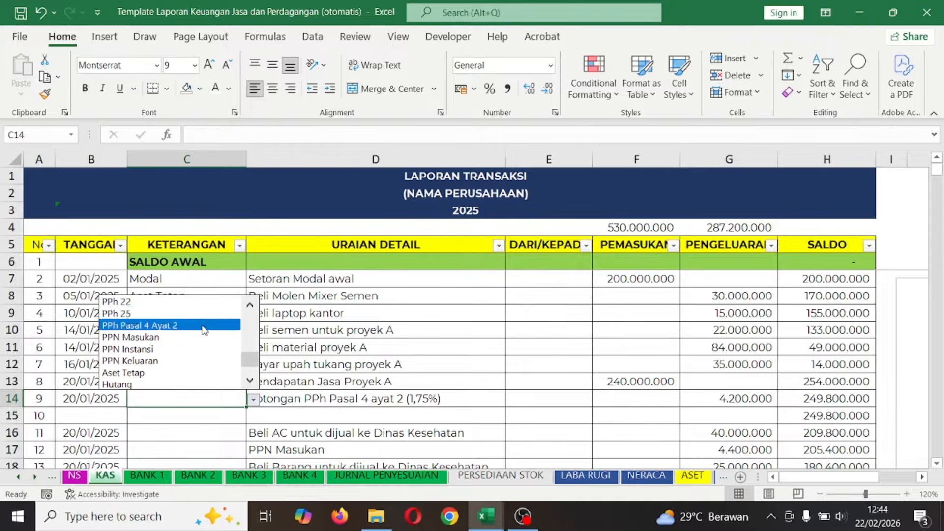
click(224, 325)
click(439, 400)
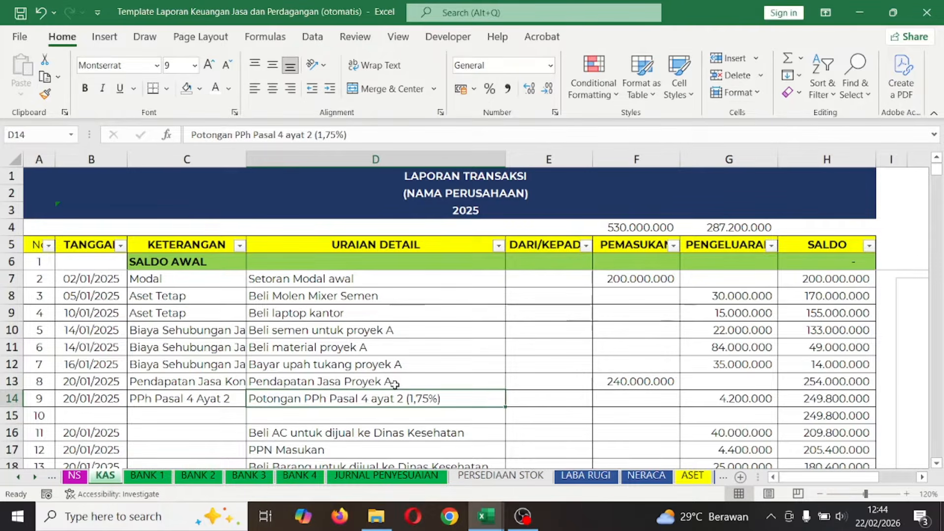
click(325, 377)
click(202, 401)
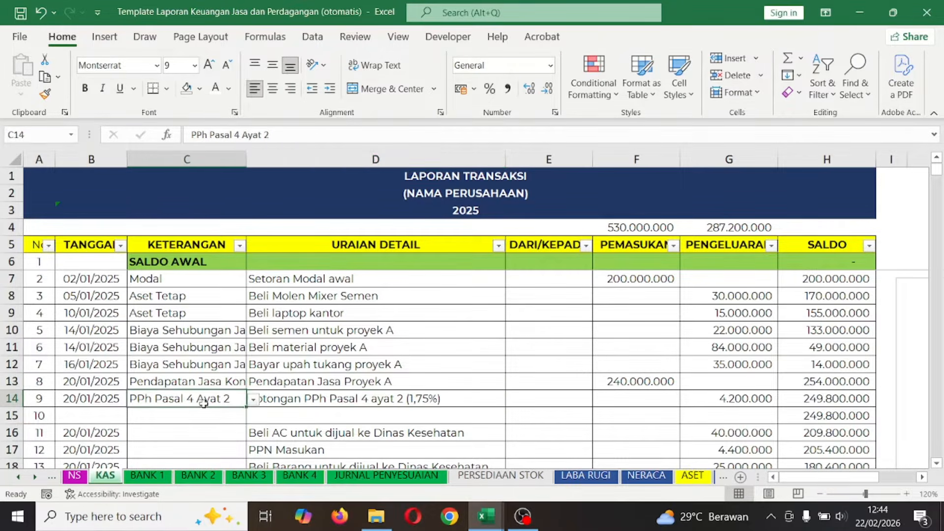
click(321, 393)
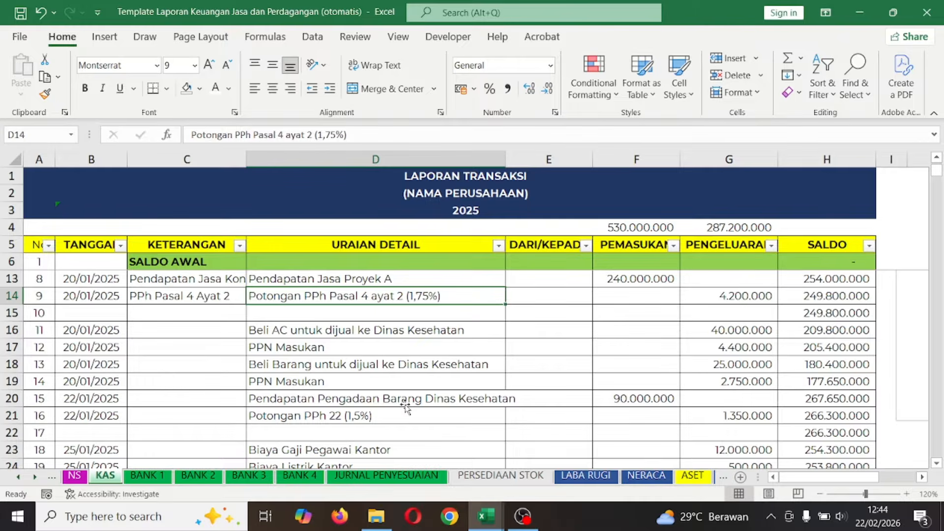
scroll(331, 362, up, 1)
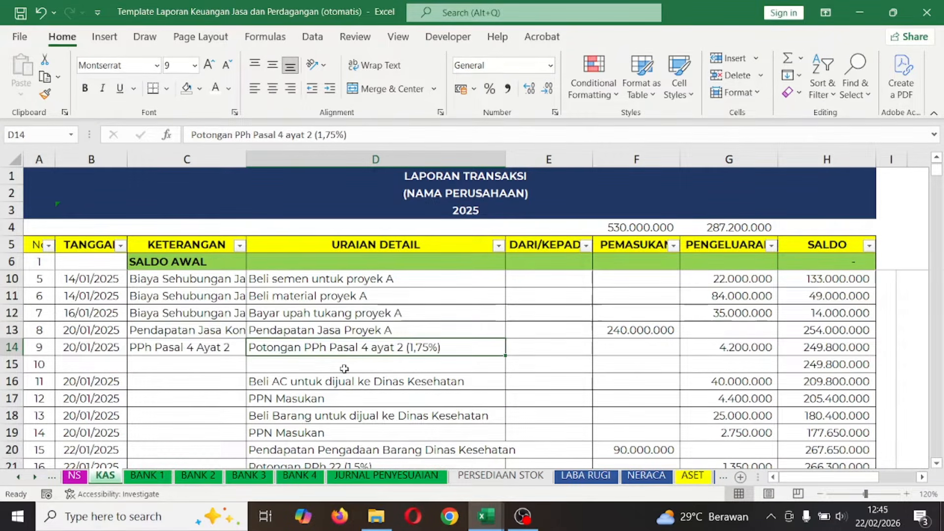
- Review the project A entries in rows 10 to 14, the blank separator row 15 and the goods transactions starting in row 16
click(308, 368)
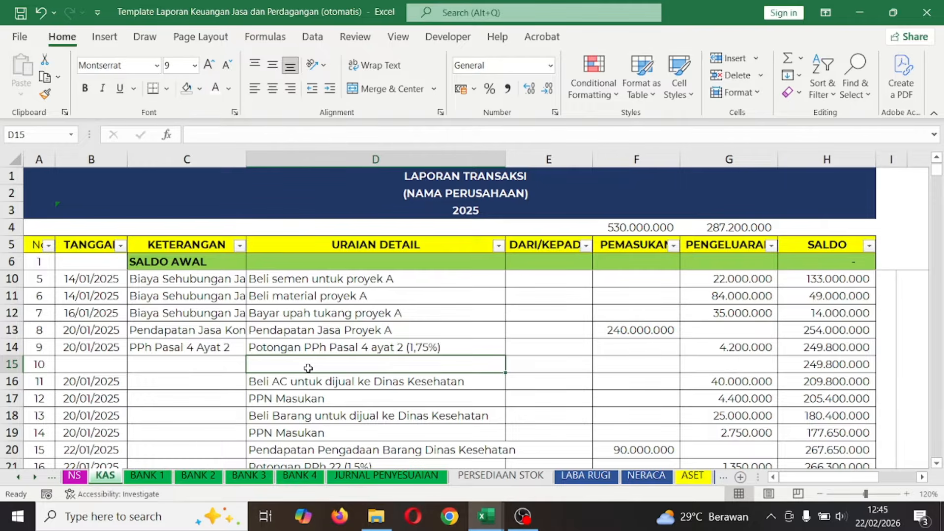
click(248, 345)
scroll(243, 344, down, 2)
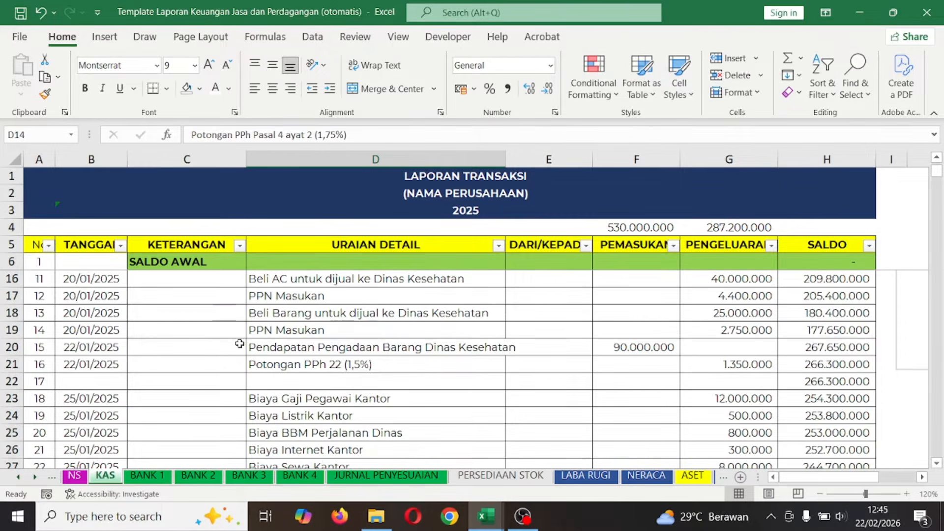
scroll(262, 331, up, 2)
click(217, 388)
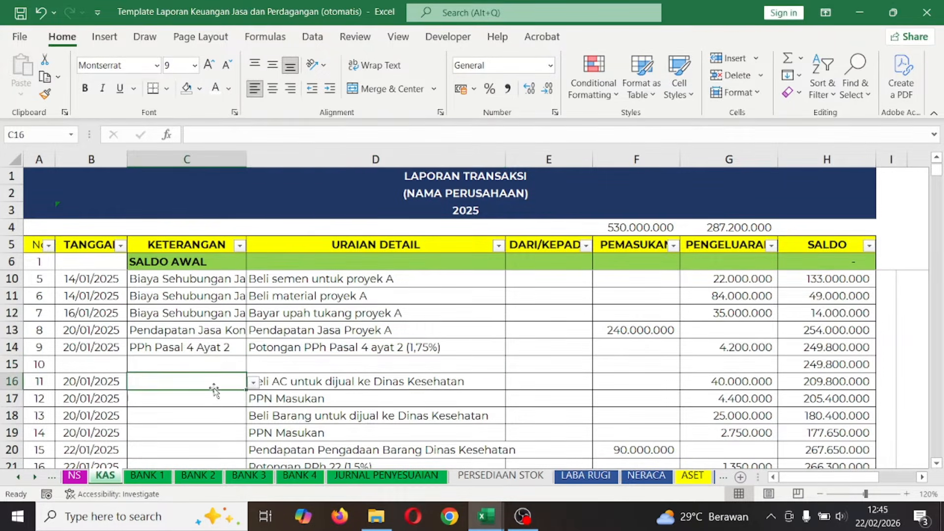
drag(84, 367, 768, 365)
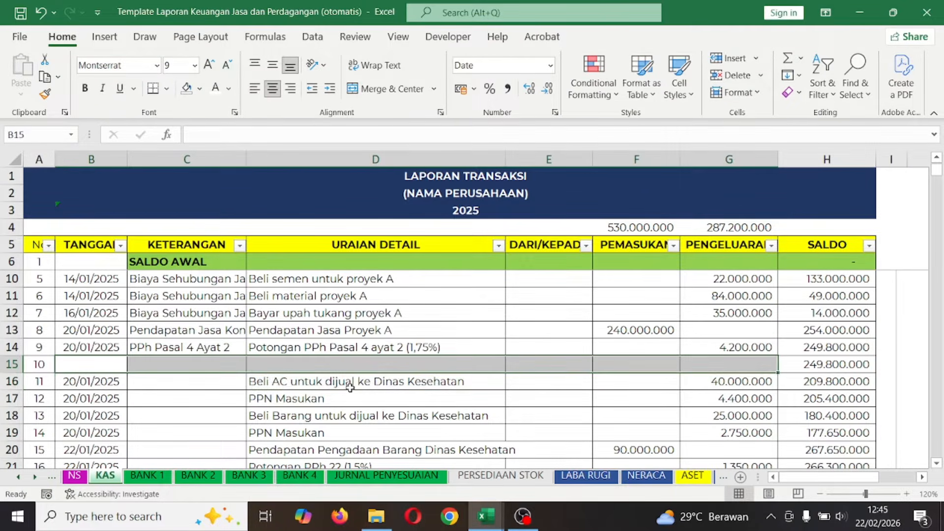
scroll(324, 291, up, 1)
drag(286, 398, 268, 346)
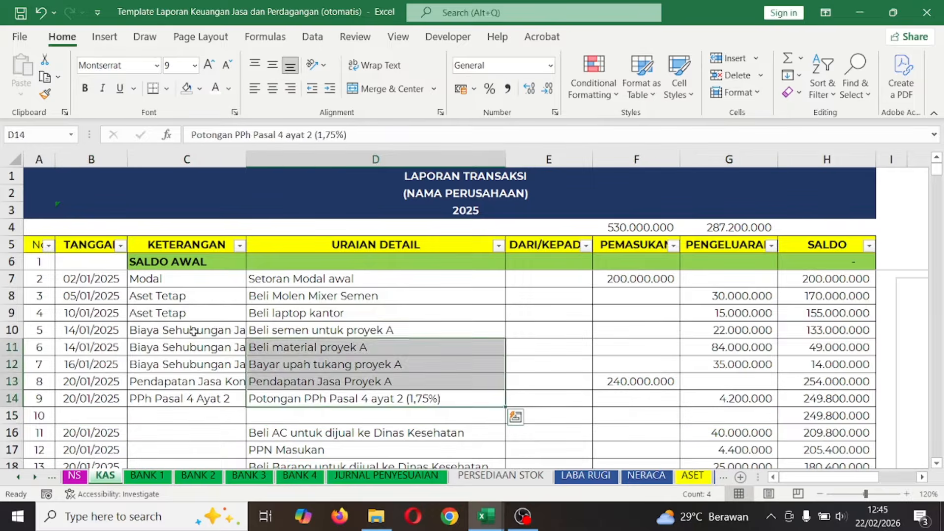
drag(194, 331, 358, 398)
scroll(224, 402, down, 3)
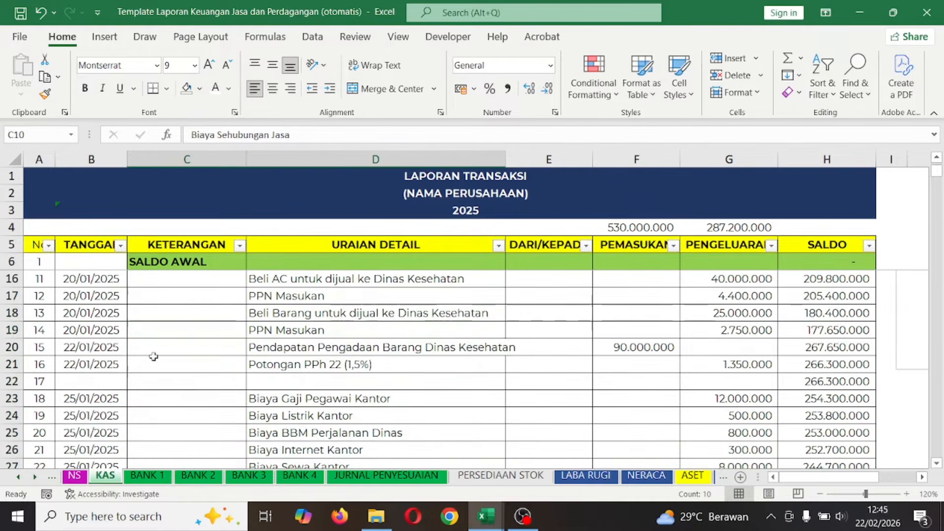
scroll(266, 289, up, 3)
click(259, 433)
scroll(259, 432, down, 3)
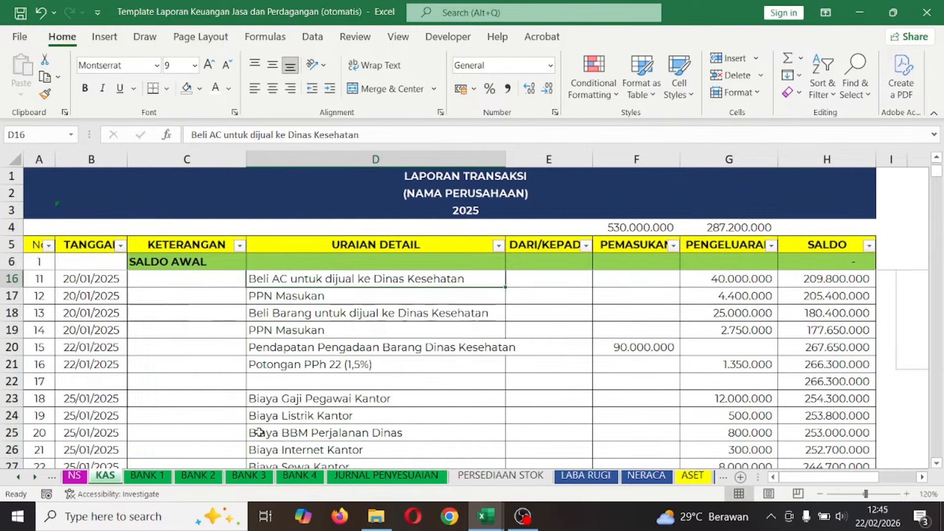
scroll(301, 382, up, 2)
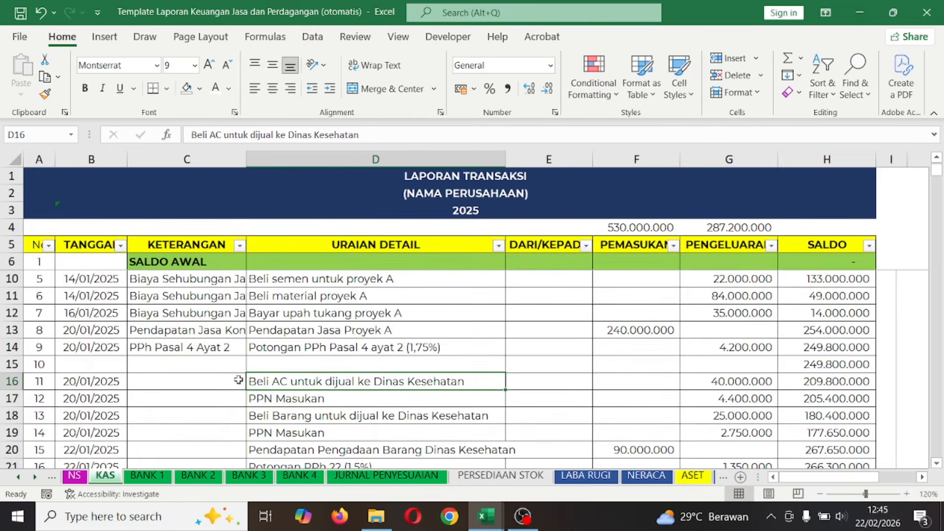
- Categorise the Beli AC untuk dijual ke Dinas Kesehatan purchase in cell C16 as Pembelian Barang Dagang
click(294, 396)
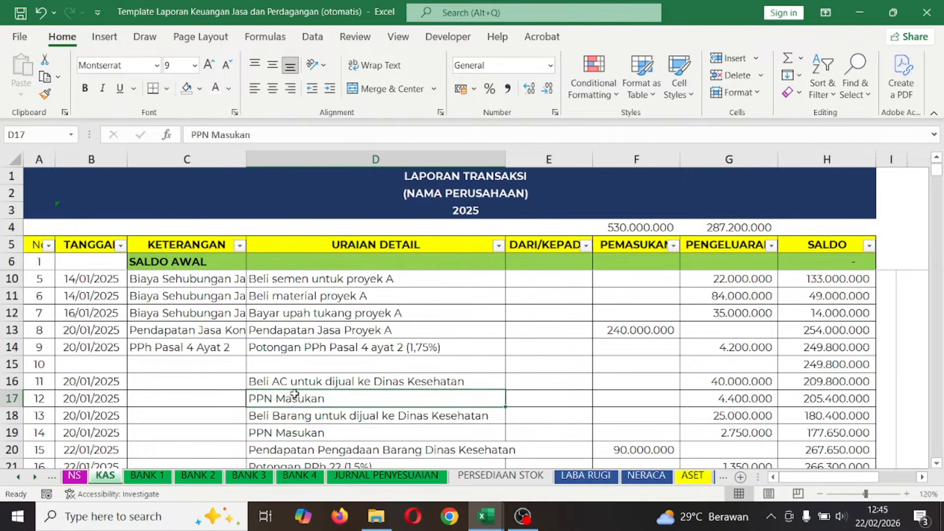
click(294, 381)
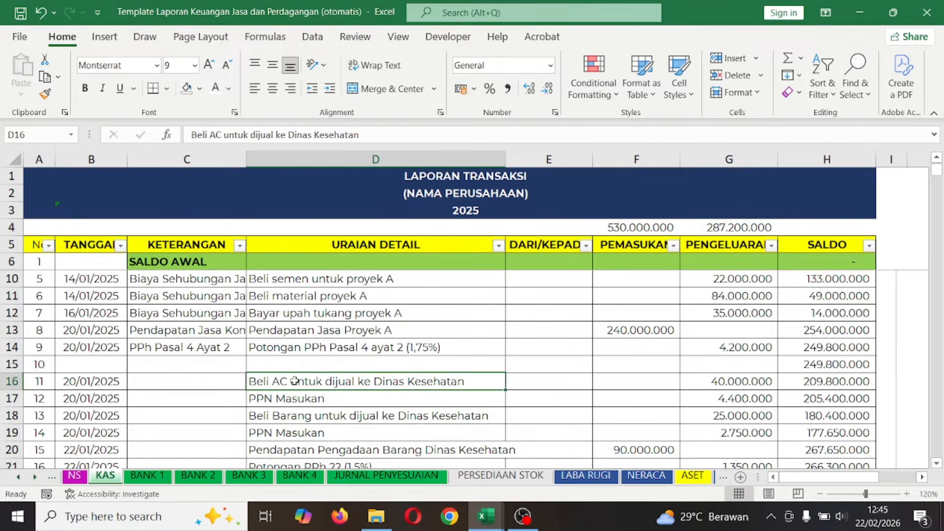
click(236, 381)
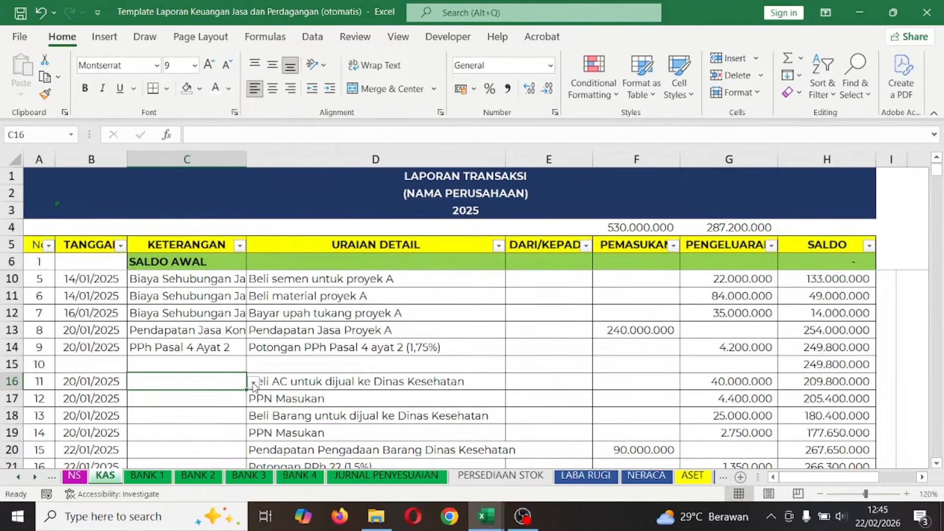
click(253, 382)
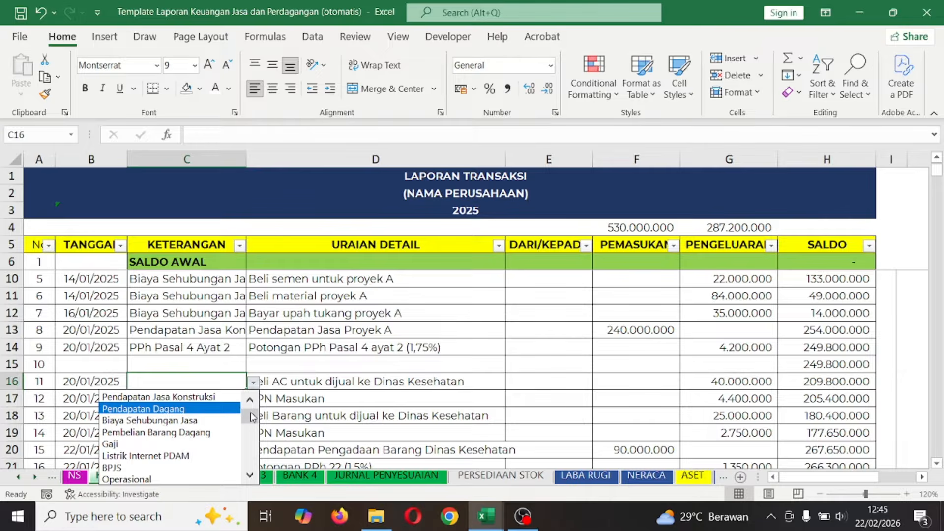
click(190, 434)
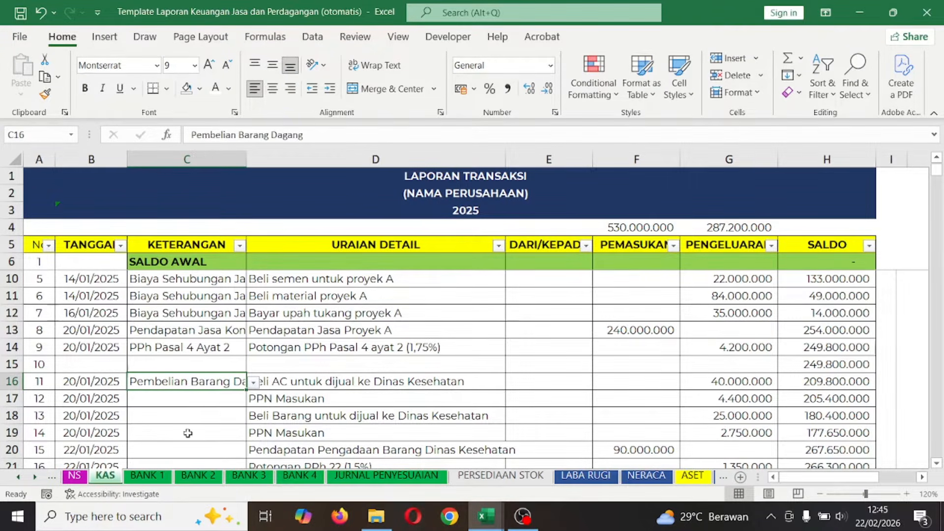
- Compare the tax amount in G17 with the AC purchase amount in G16, and categorise the tax entry in C17 as PPN Masukan
click(227, 399)
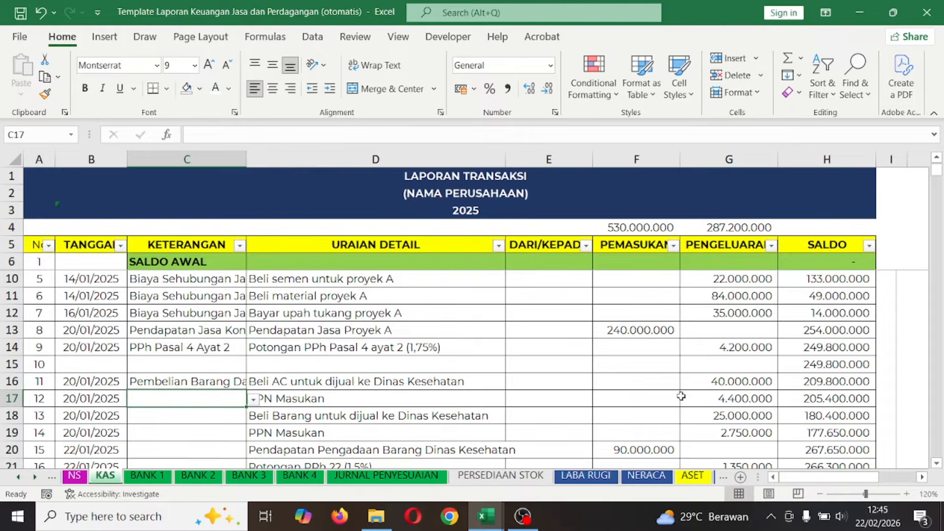
click(710, 397)
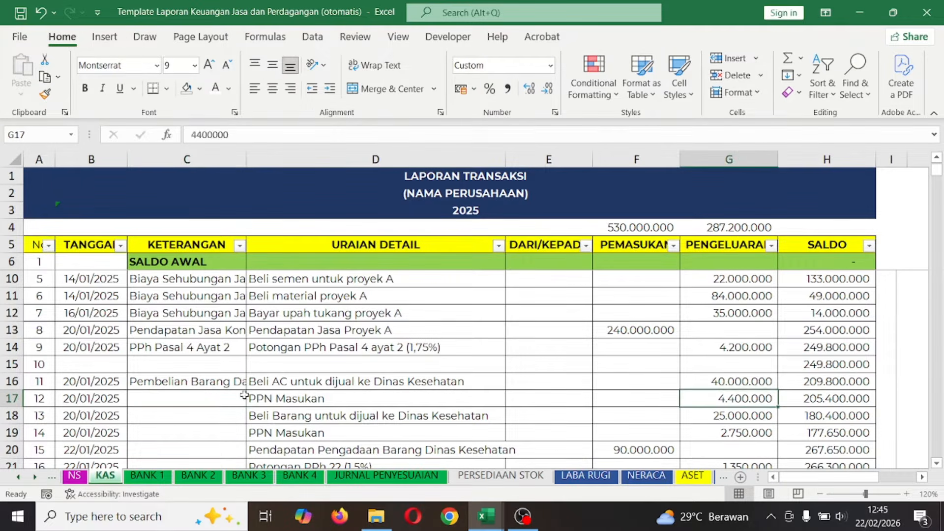
click(217, 398)
click(253, 399)
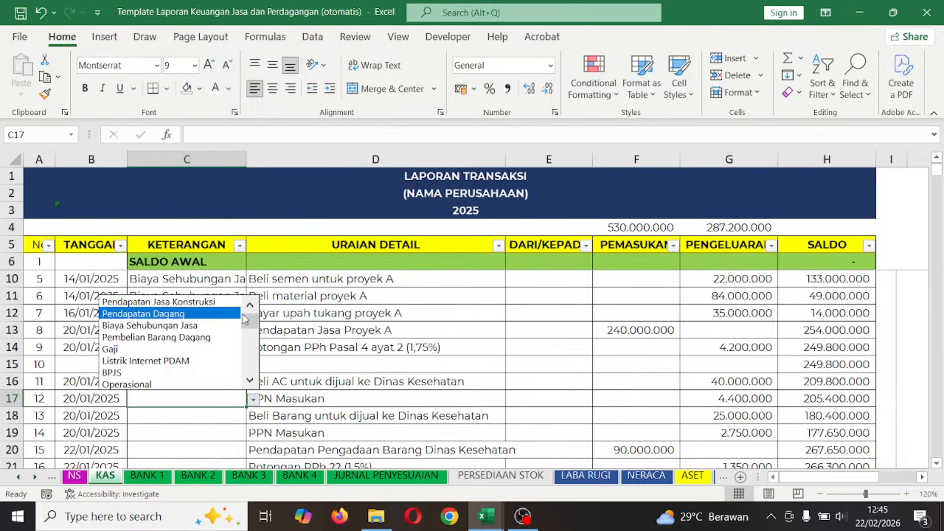
drag(246, 320, 246, 332)
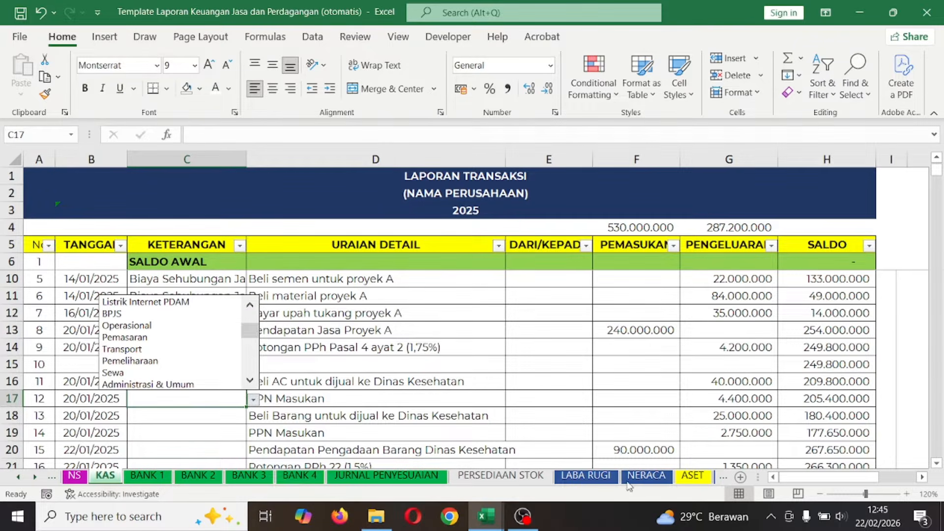
click(495, 382)
click(711, 382)
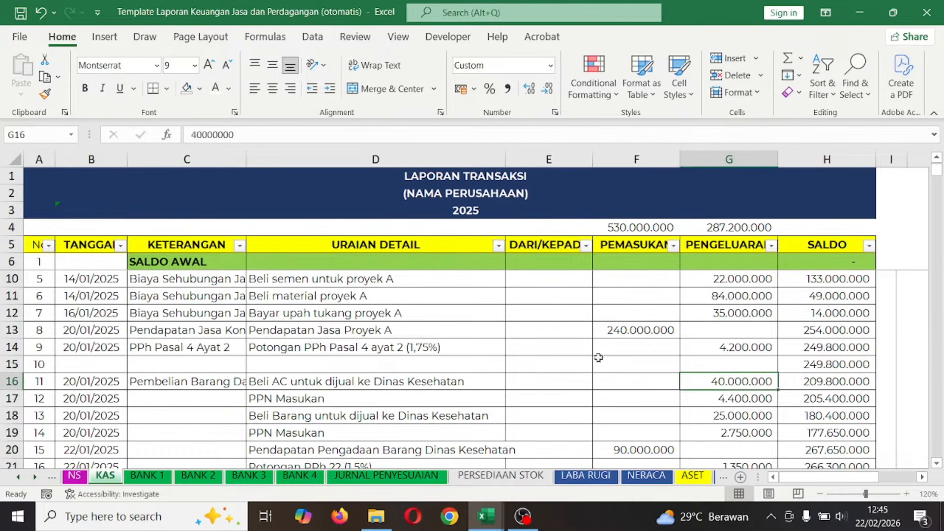
click(207, 399)
click(253, 401)
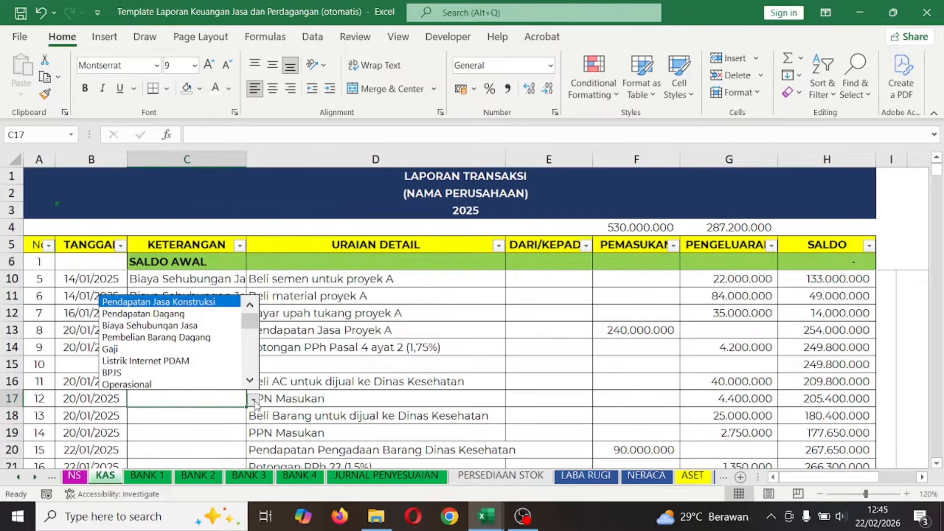
drag(251, 323, 251, 357)
click(206, 361)
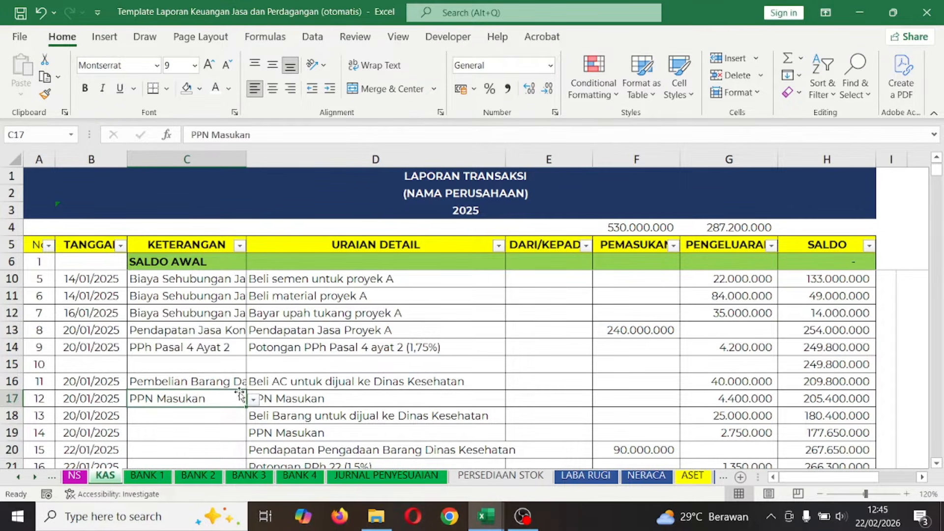
- Copy the Pembelian Barang Dagang category from C16 to C18 for the Beli Barang untuk dijual ke Dinas Kesehatan purchase
click(231, 417)
click(216, 382)
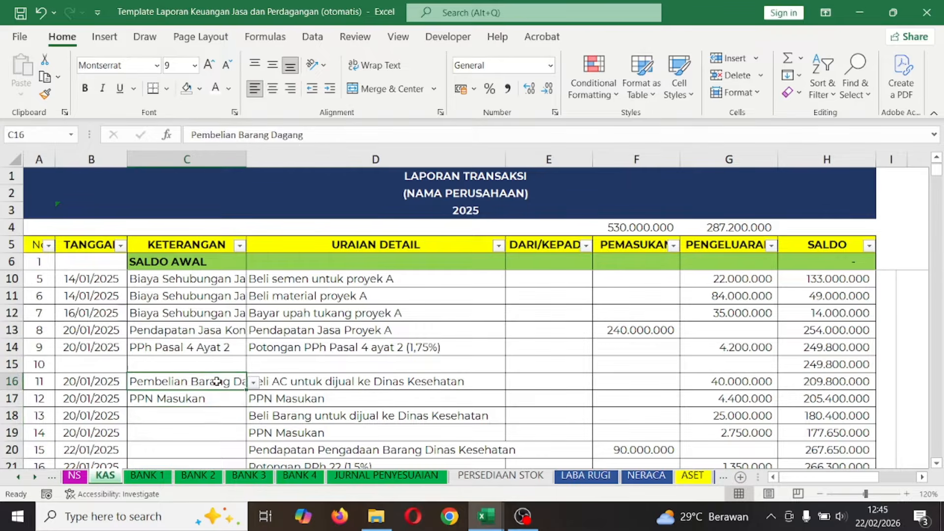
key(ctrl+c)
key(Down)
key(Down)
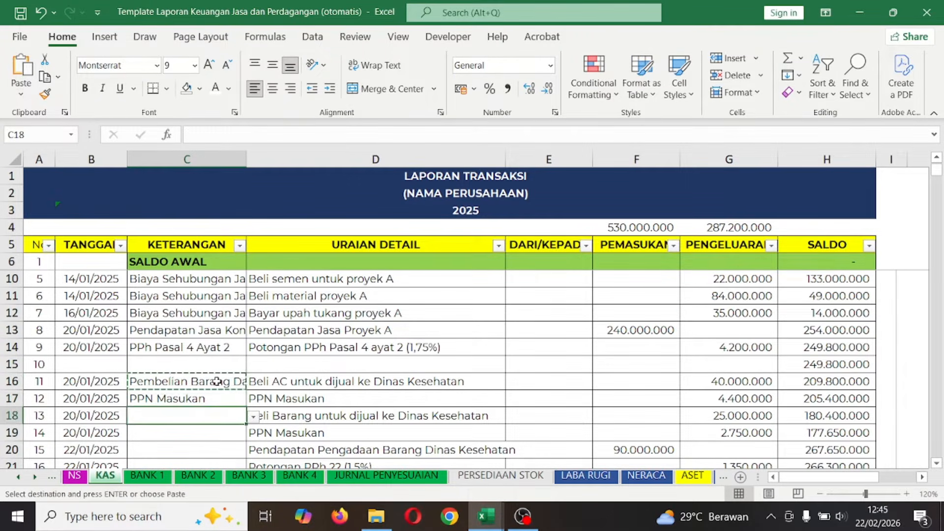
key(ctrl+v)
- Copy the PPN Masukan category from C17 to C19 for the second goods purchase's input tax
scroll(270, 376, down, 2)
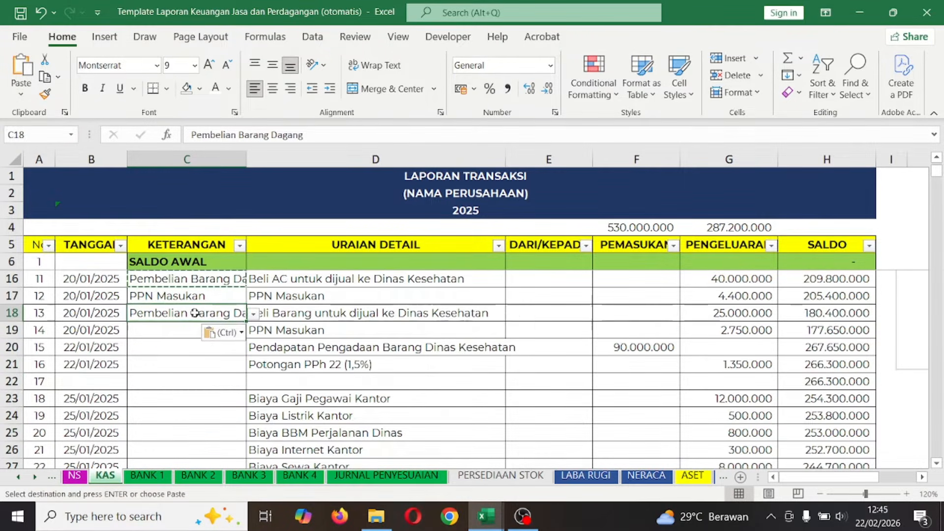
click(202, 295)
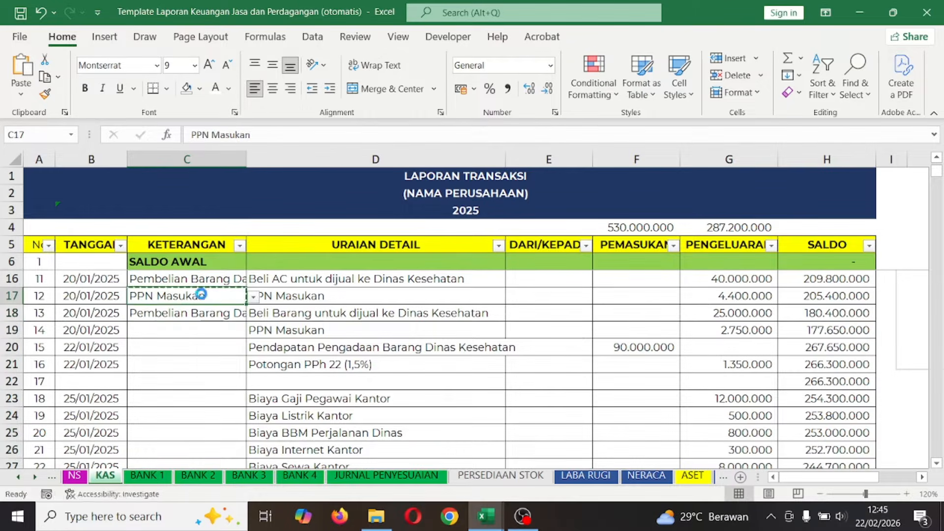
key(ctrl+c)
key(Down)
key(Down)
key(ctrl+v)
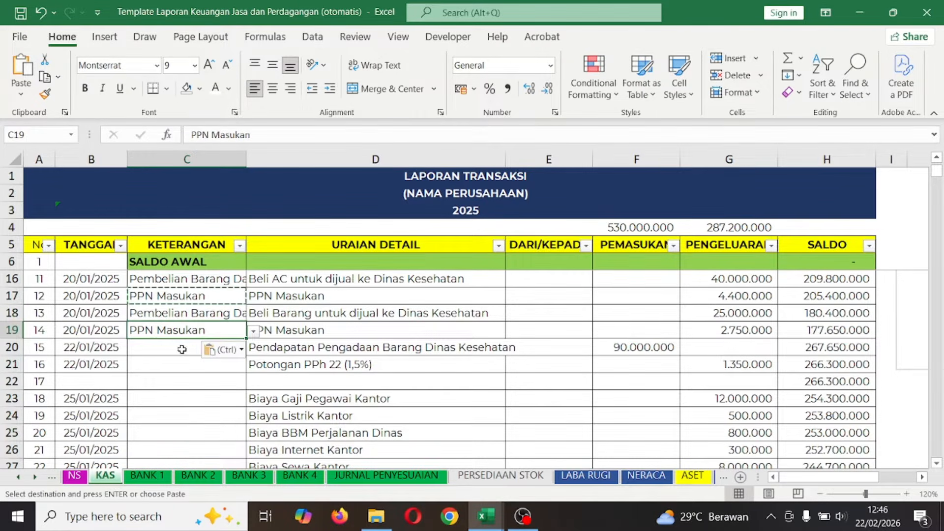
- Categorise the Pendapatan Pengadaan Barang Dinas Kesehatan income in cell C20 as Pendapatan Dagang
key(Down)
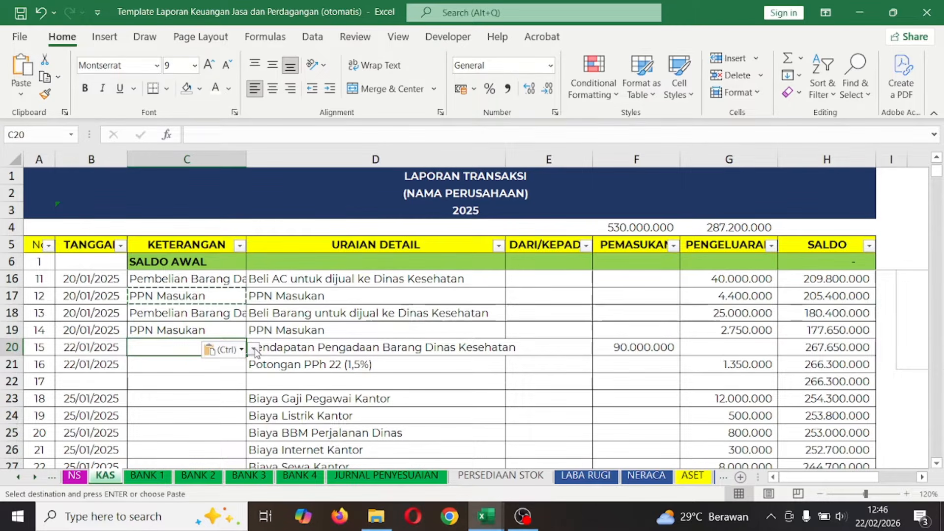
click(284, 345)
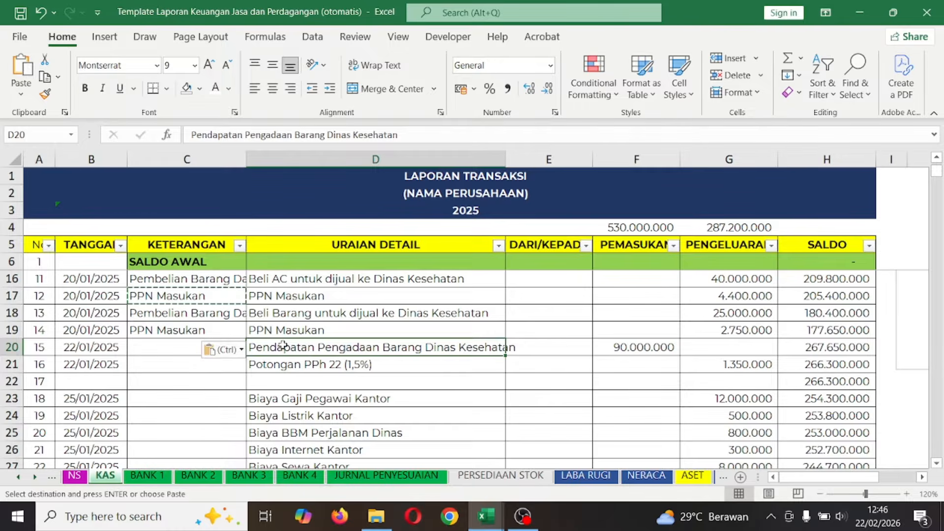
click(180, 348)
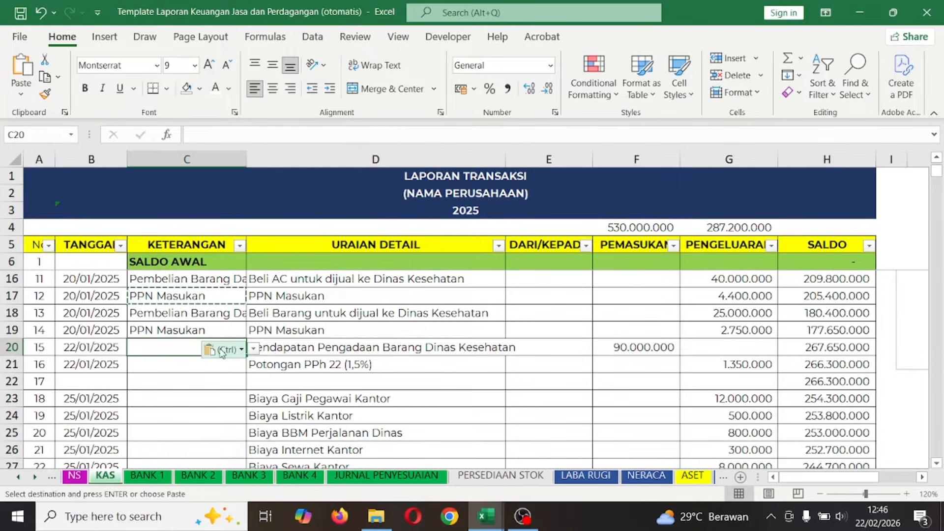
click(253, 350)
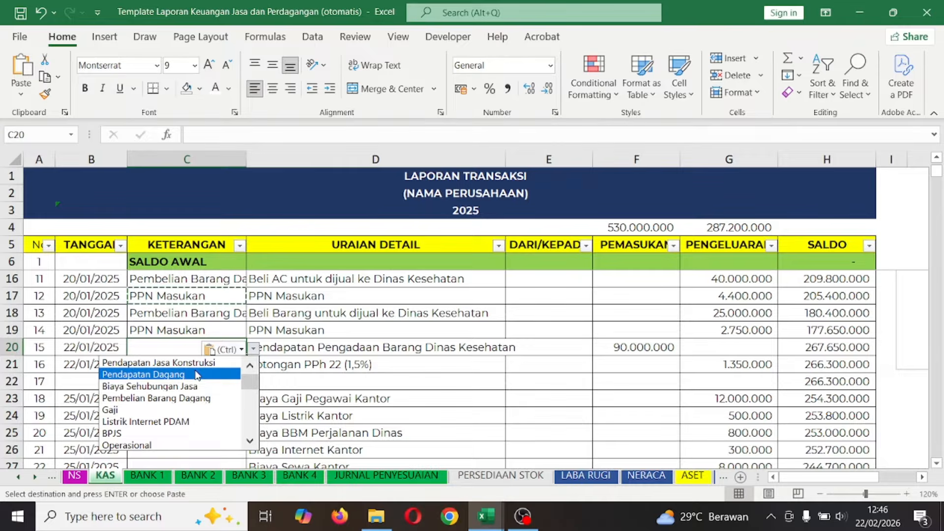
click(173, 375)
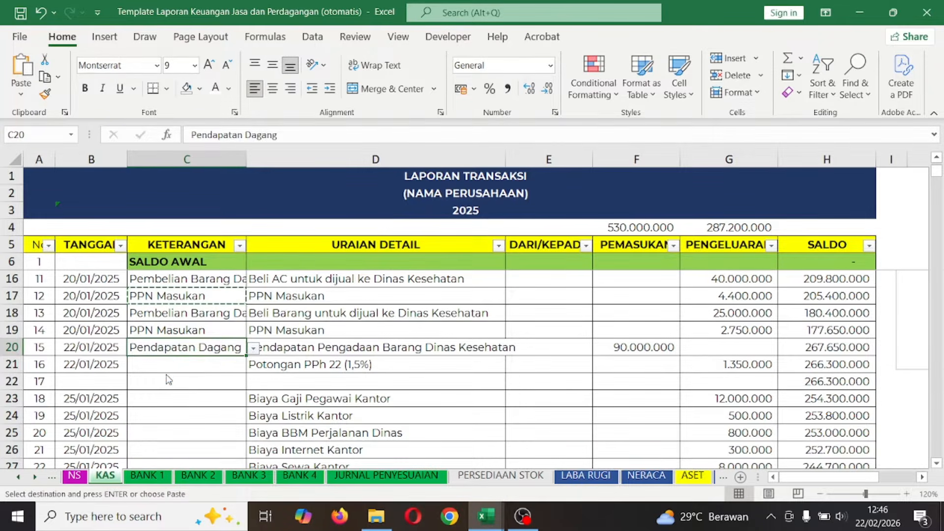
- Compare the Potongan PPh 22 (1,5%) deduction in G21 with the income in F20, and categorise it in C21 as PPh 22
click(224, 364)
click(294, 364)
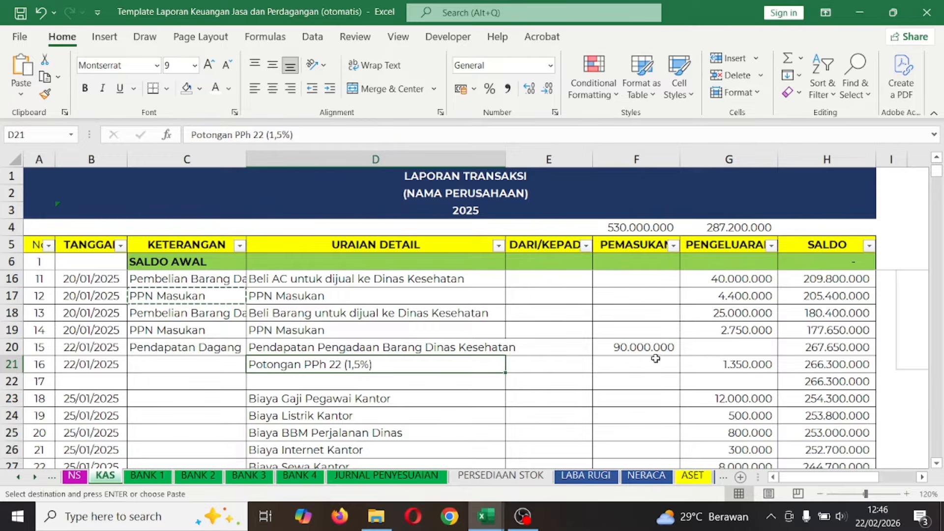
click(644, 343)
click(634, 371)
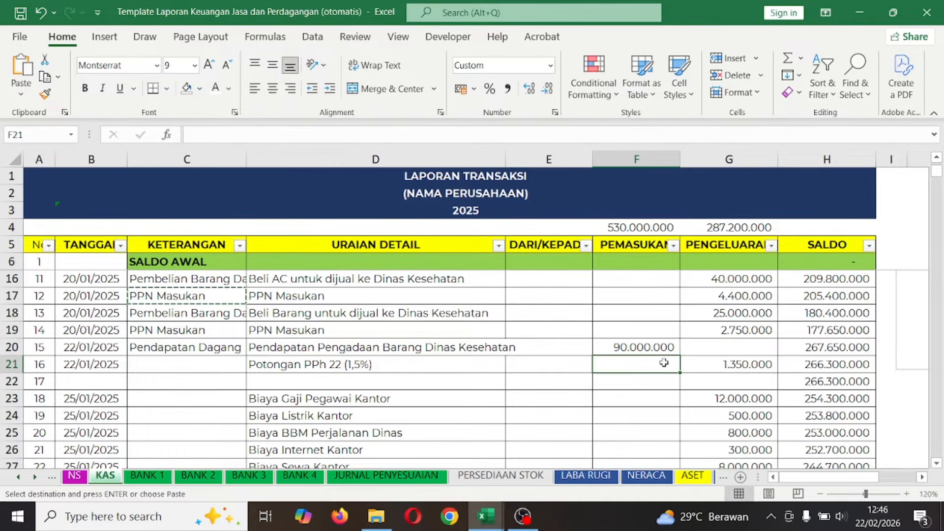
click(711, 362)
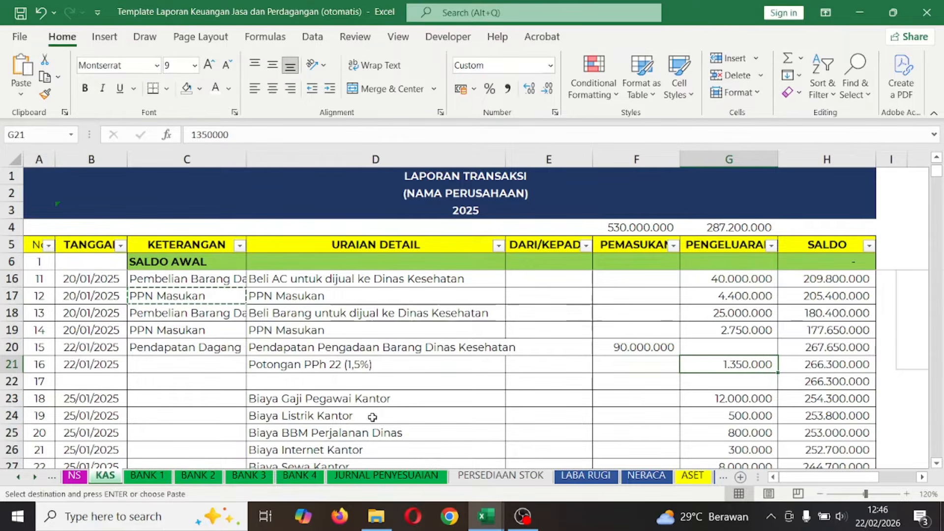
click(219, 363)
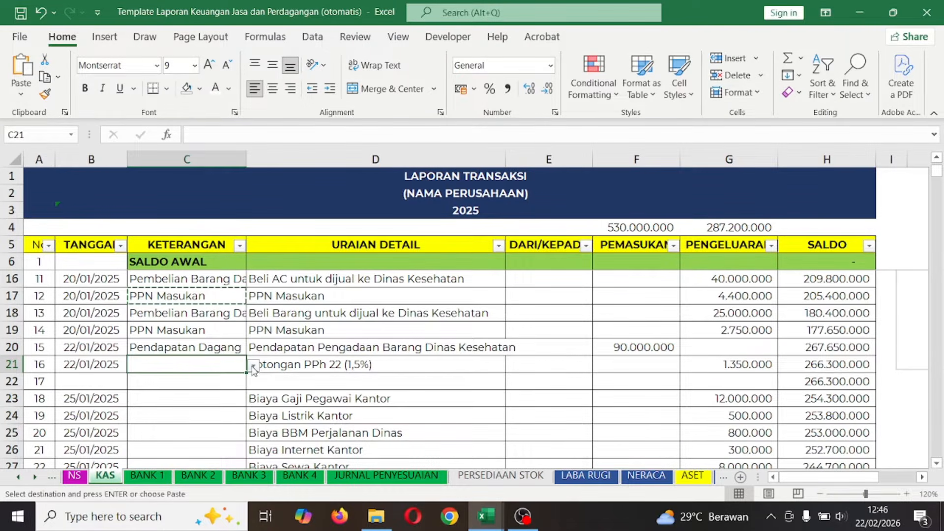
click(253, 366)
drag(252, 403, 252, 438)
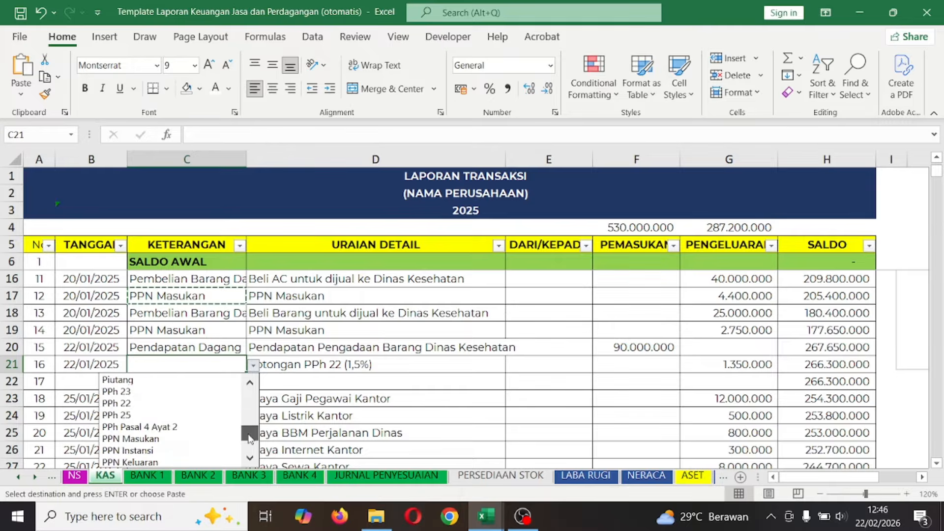
click(189, 402)
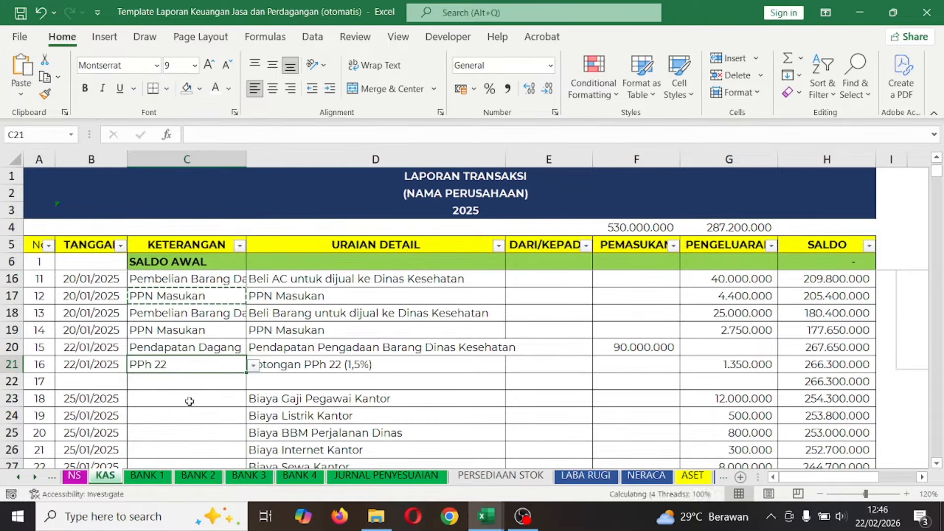
click(721, 364)
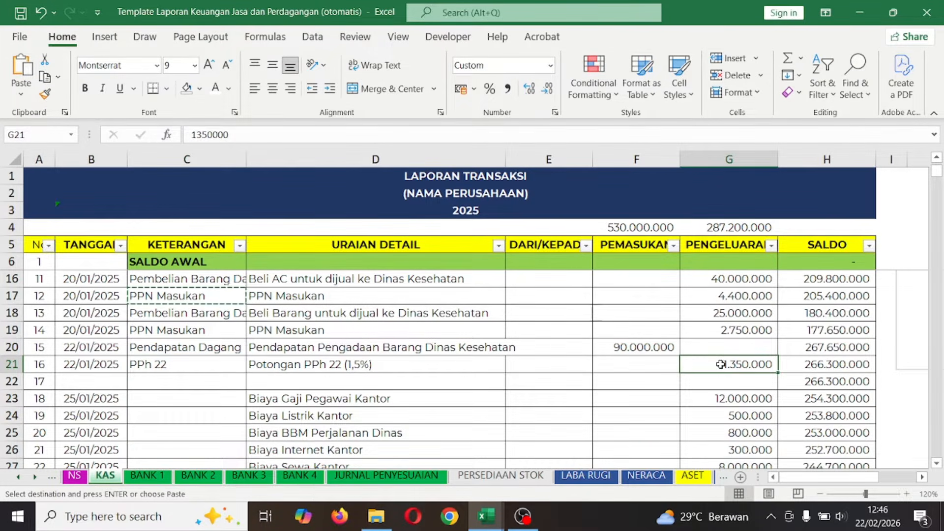
- Examine the office expense descriptions in cells D23 to D25 to decide their categories
scroll(207, 396, down, 3)
scroll(240, 328, up, 2)
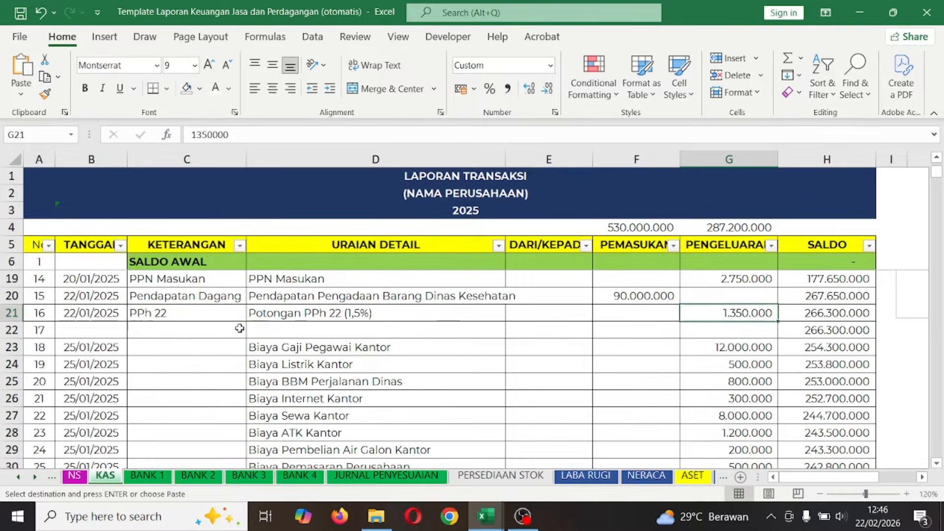
click(221, 344)
click(370, 361)
click(343, 350)
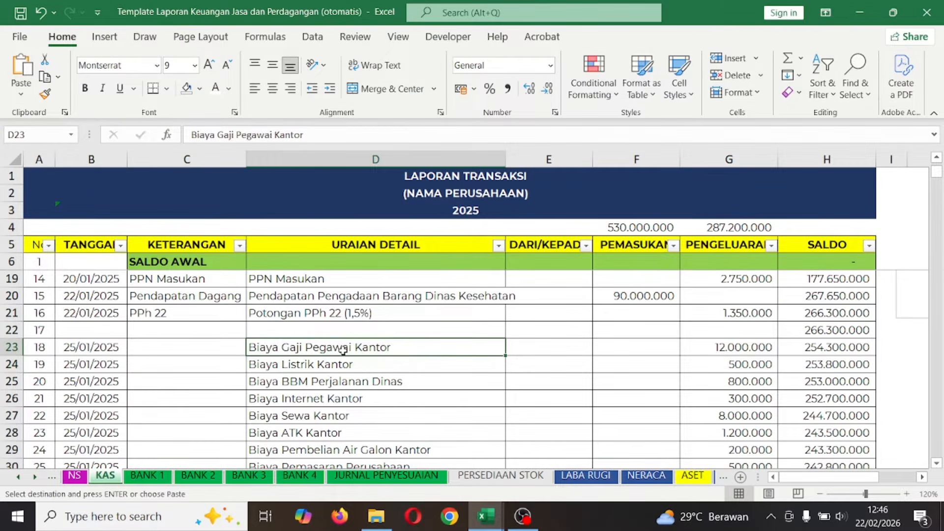
click(206, 347)
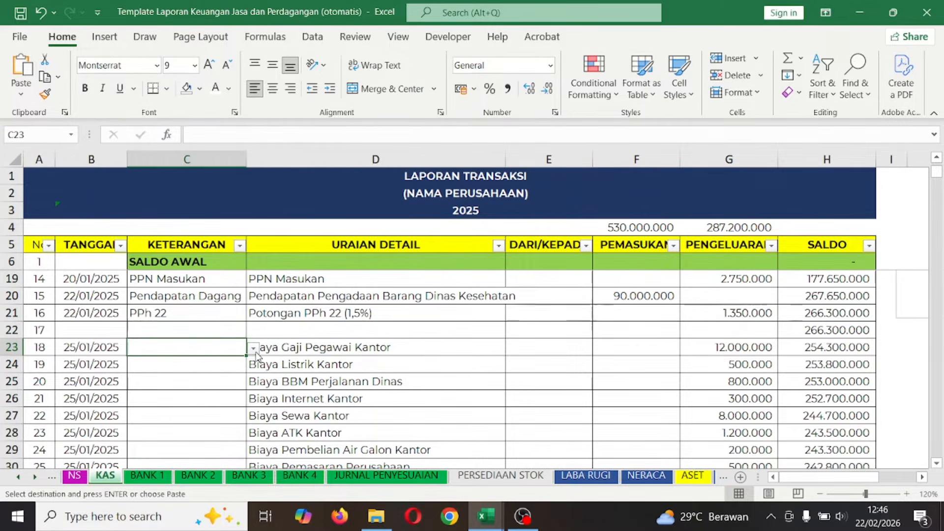
click(357, 349)
click(221, 342)
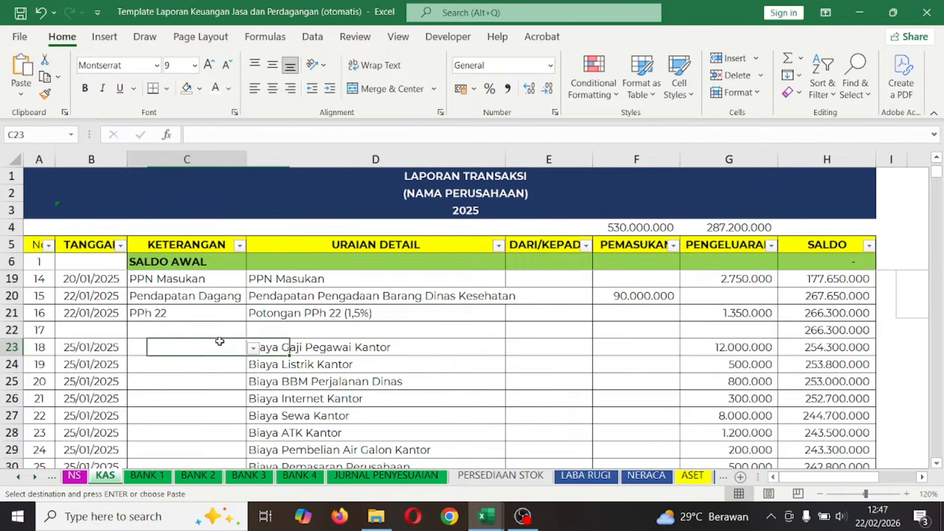
click(331, 365)
click(323, 383)
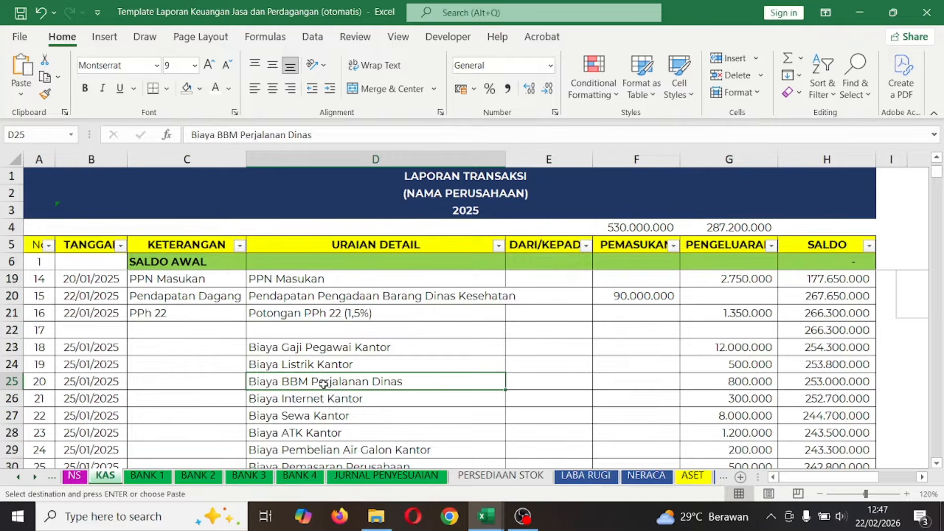
- Categorise the Biaya Gaji Pegawai Kantor expense in cell C23 as Gaji
click(230, 340)
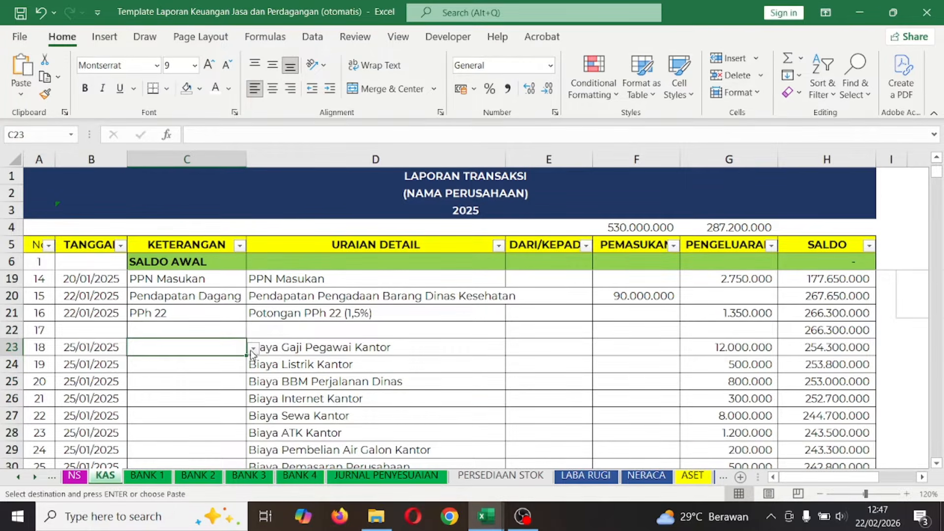
click(296, 349)
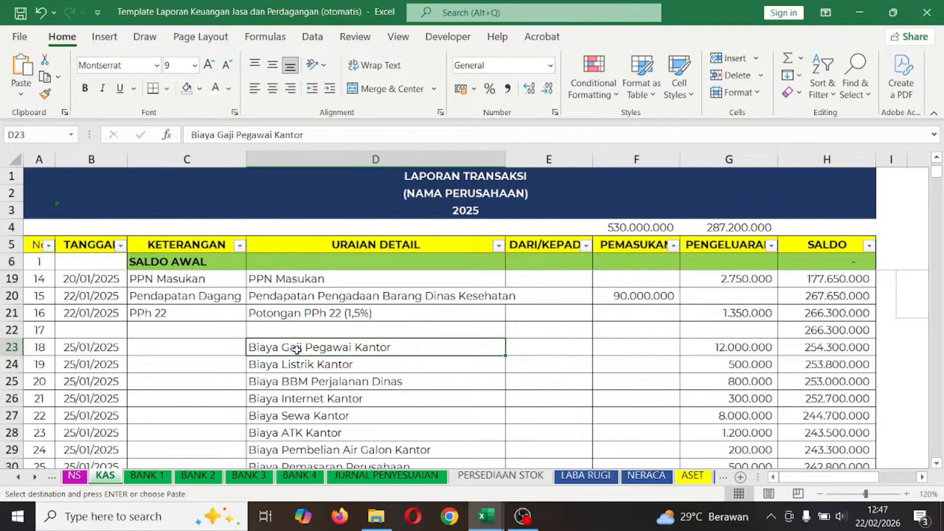
click(227, 355)
click(254, 349)
mouse_move(251, 379)
mouse_down()
mouse_move(251, 390)
mouse_move(251, 381)
mouse_up()
click(198, 409)
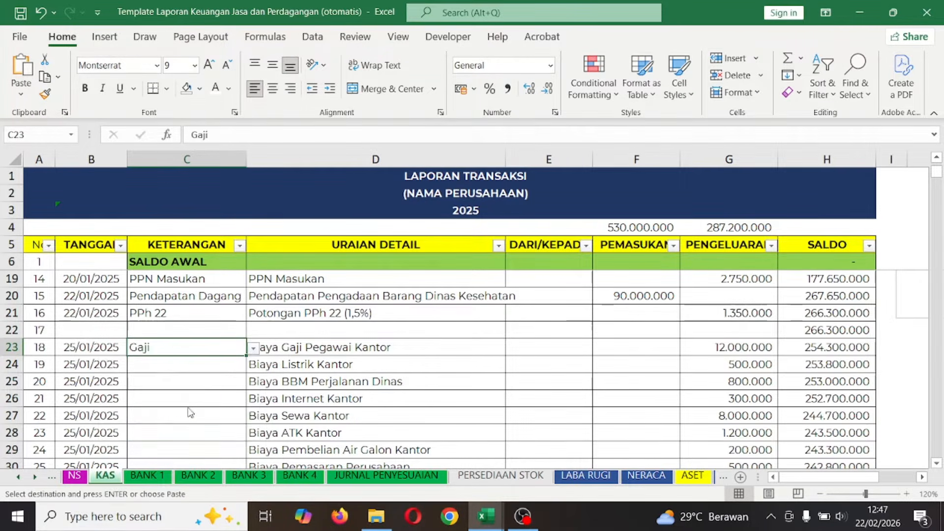
- Categorise Biaya Listrik Kantor in C24 as Listrik Internet PDAM and Biaya BBM Perjalanan Dinas in C25 as Transport
click(218, 363)
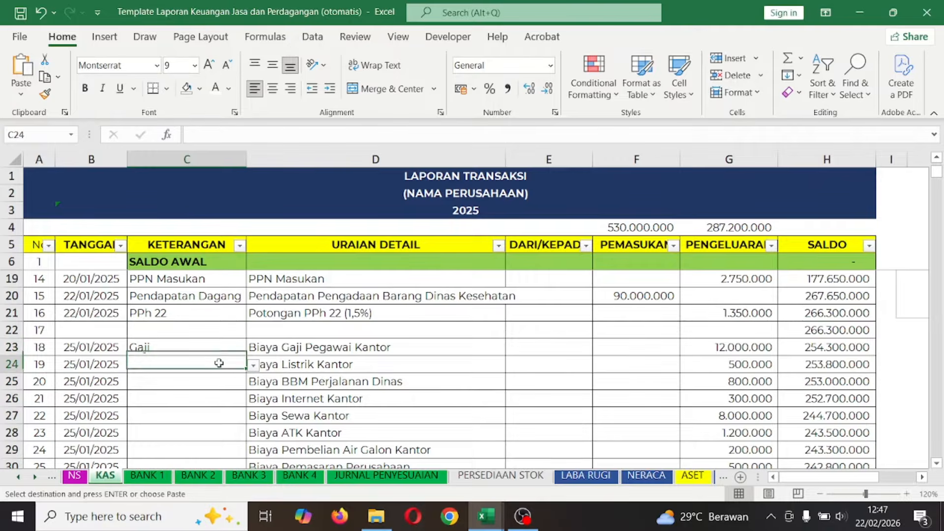
click(254, 366)
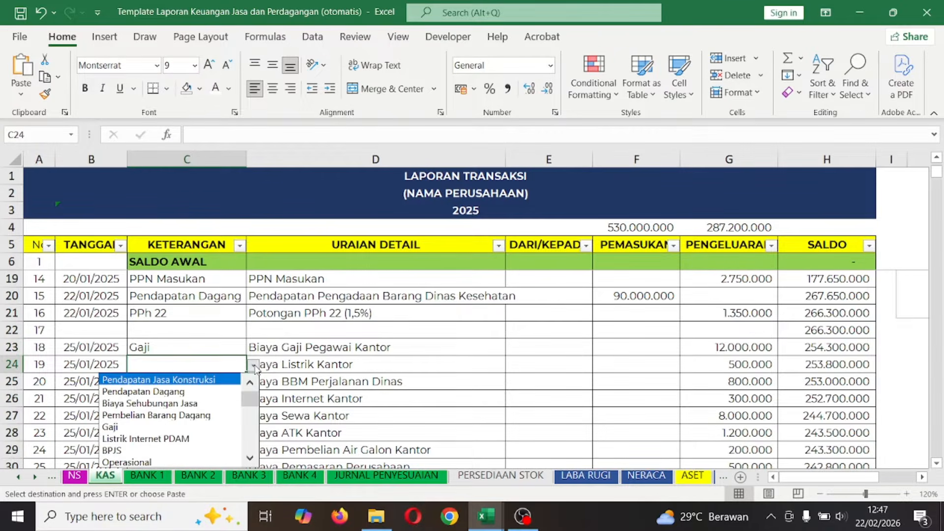
click(195, 439)
click(234, 388)
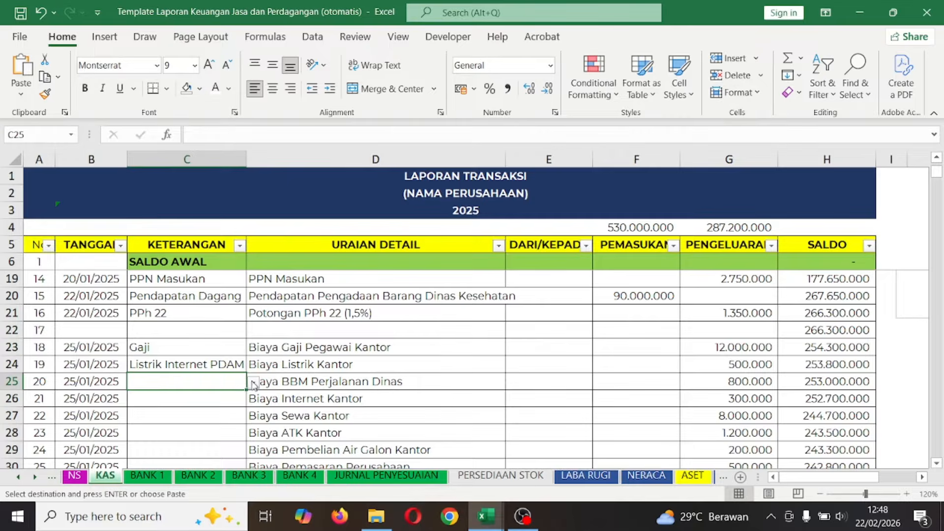
click(252, 386)
click(232, 391)
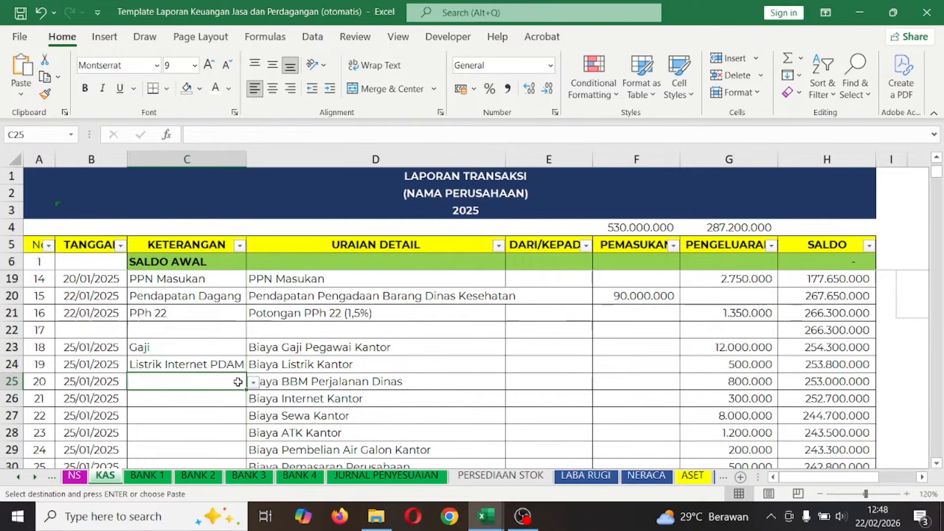
click(253, 383)
drag(249, 414, 250, 422)
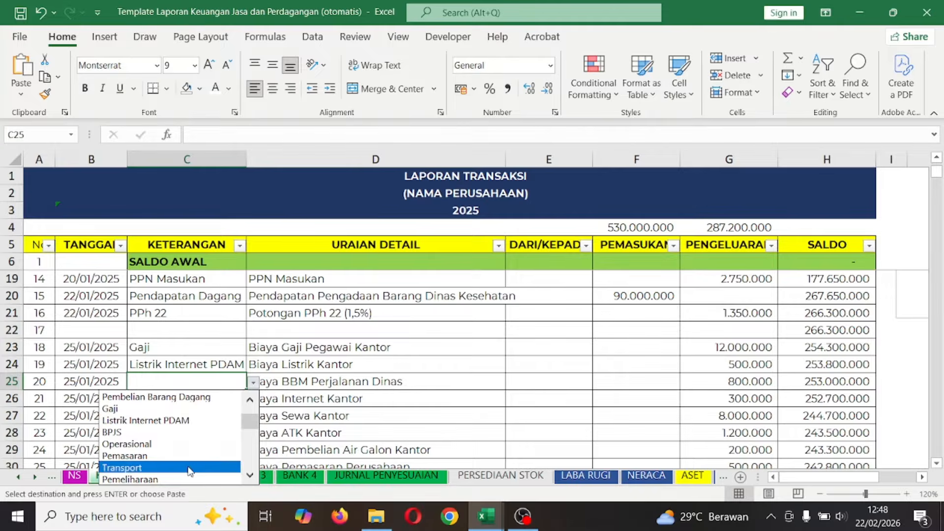
click(219, 467)
- Categorise Biaya Internet Kantor in C26 as Listrik Internet PDAM and Biaya Sewa Kantor in C27 as Sewa
click(234, 402)
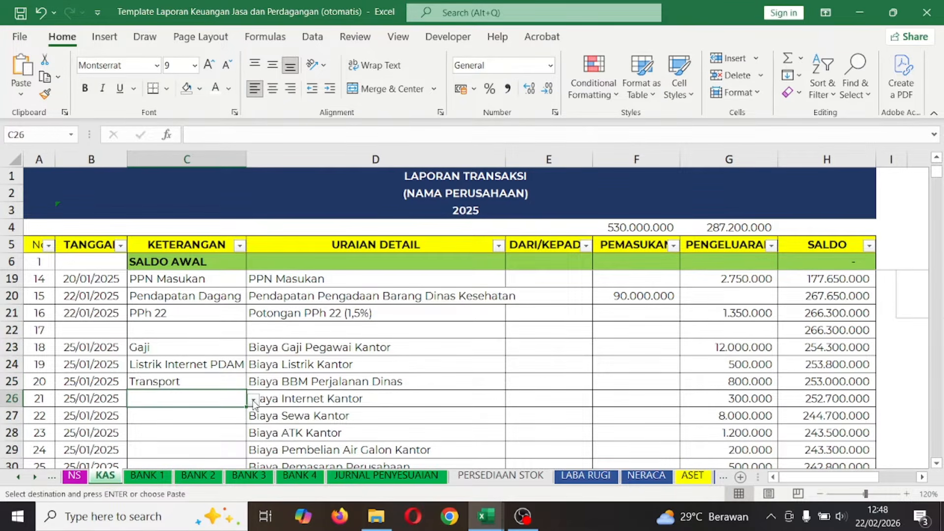
click(254, 400)
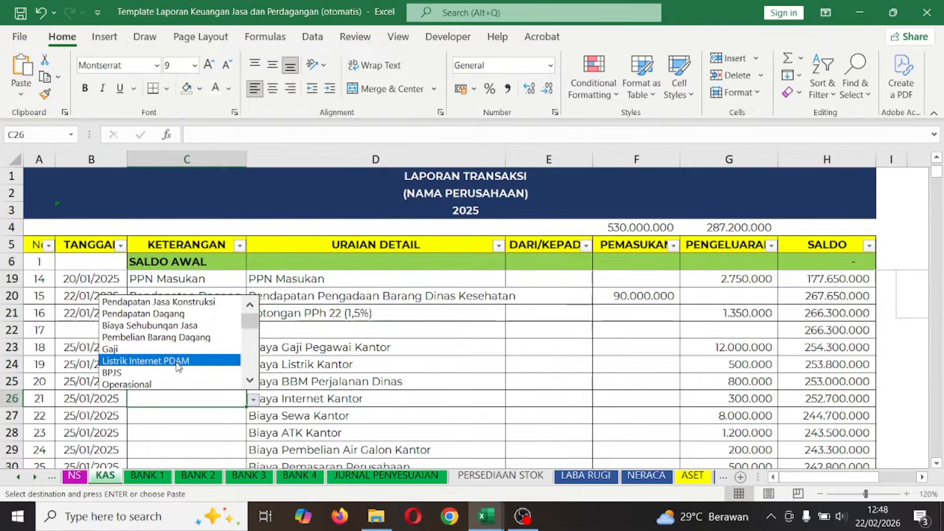
click(218, 364)
scroll(268, 365, down, 1)
click(236, 364)
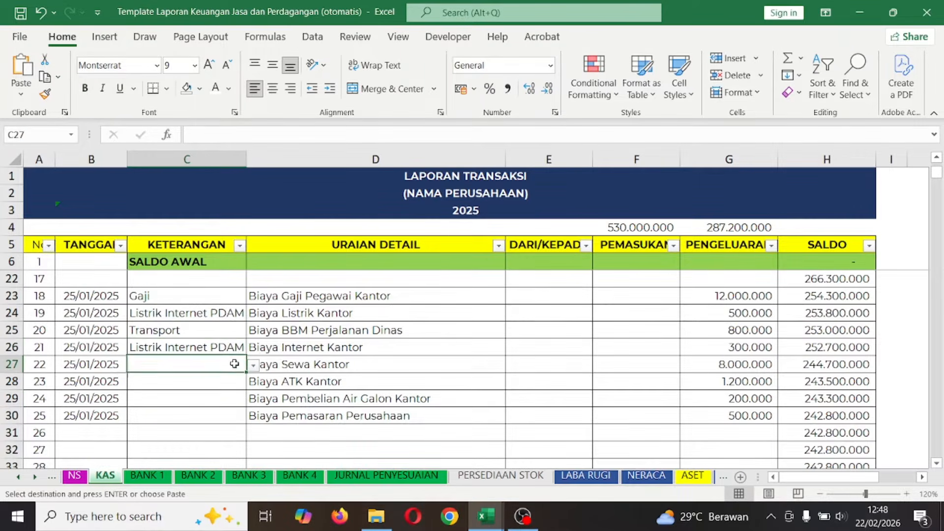
click(253, 364)
drag(252, 392, 252, 418)
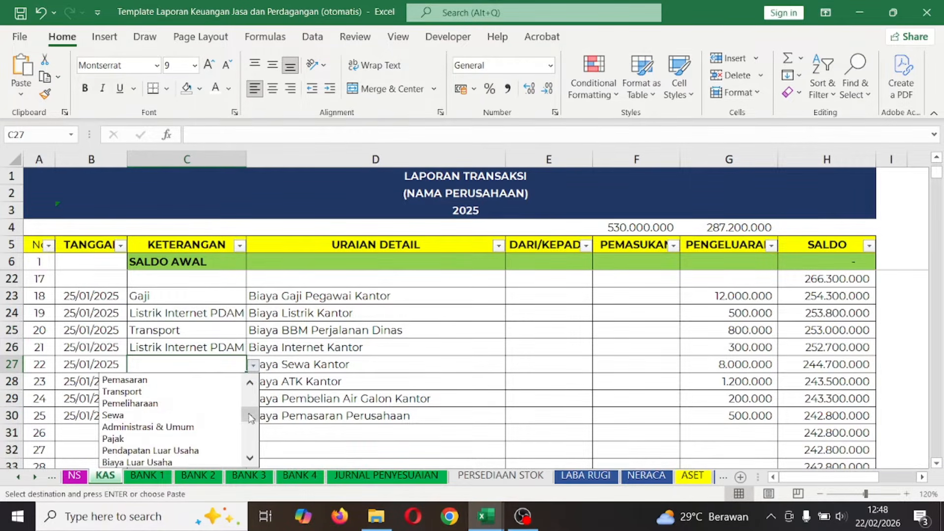
click(186, 415)
- Categorise Biaya ATK Kantor in C28 as Administrasi & Umum and Biaya Pembelian Air Galon Kantor in C29 as Operasional
click(236, 381)
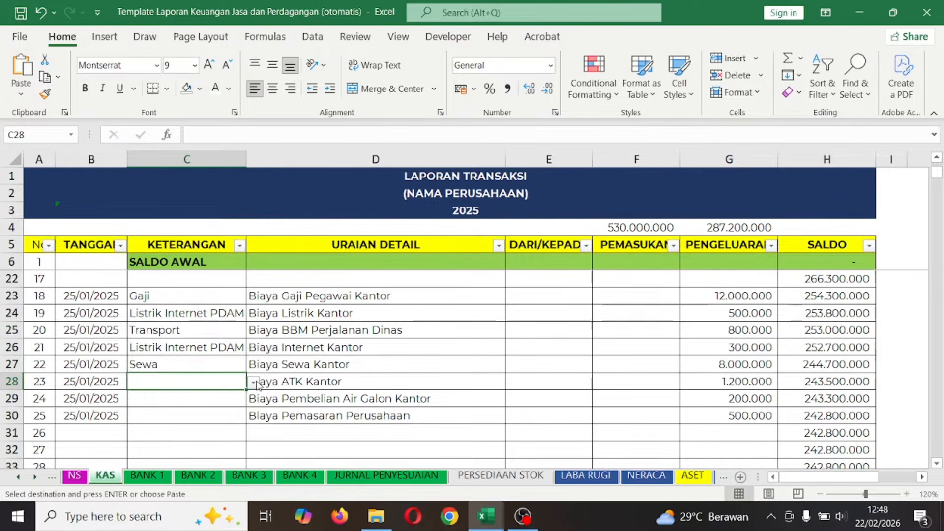
click(253, 382)
drag(253, 421, 254, 437)
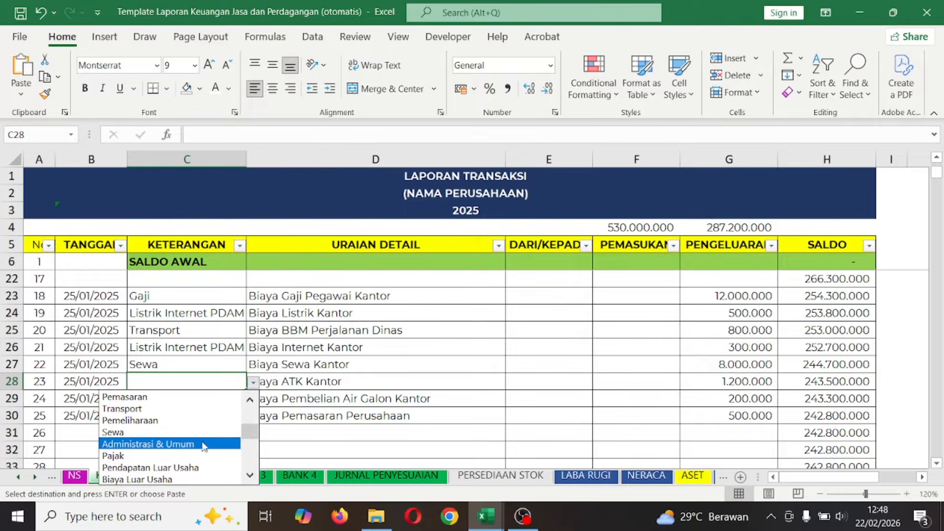
click(160, 444)
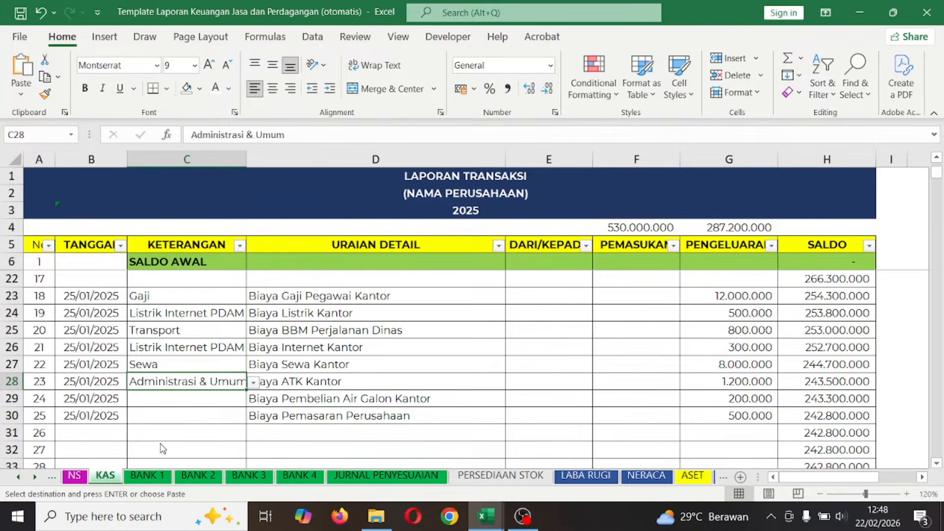
click(239, 399)
click(253, 401)
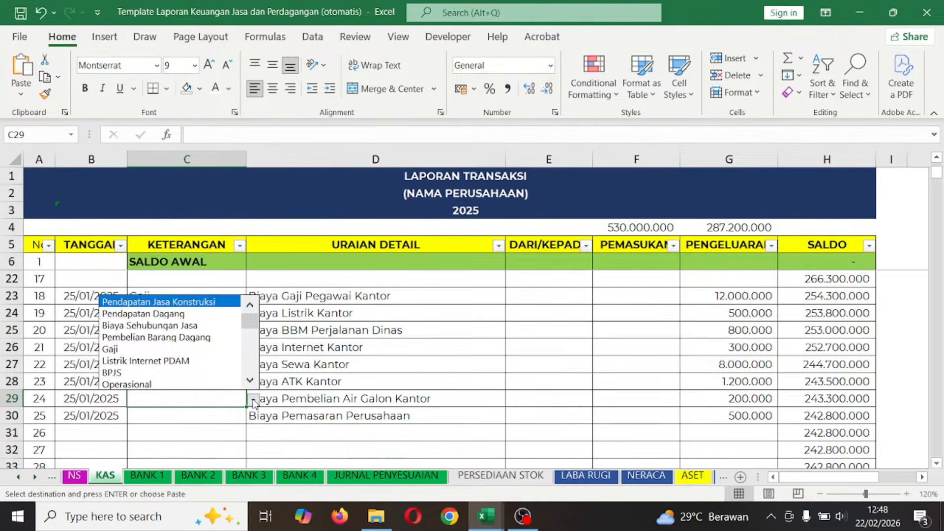
scroll(257, 330, down, 1)
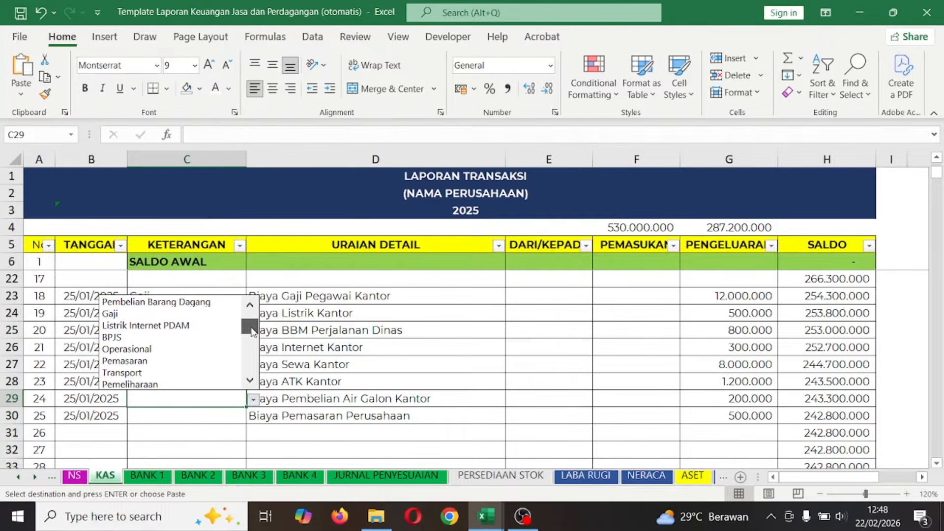
click(157, 349)
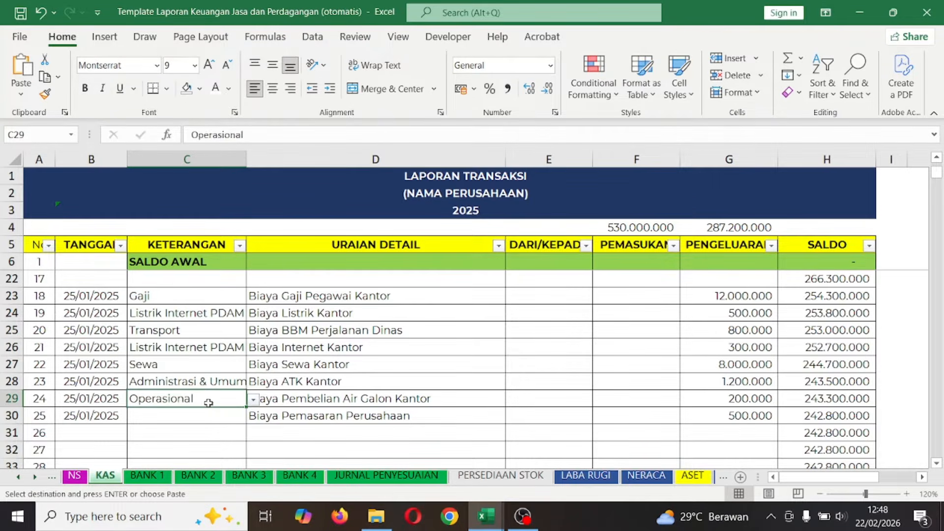
- Categorise the Biaya Pemasaran Perusahaan expense in cell C30 as Pemasaran
click(240, 417)
click(254, 418)
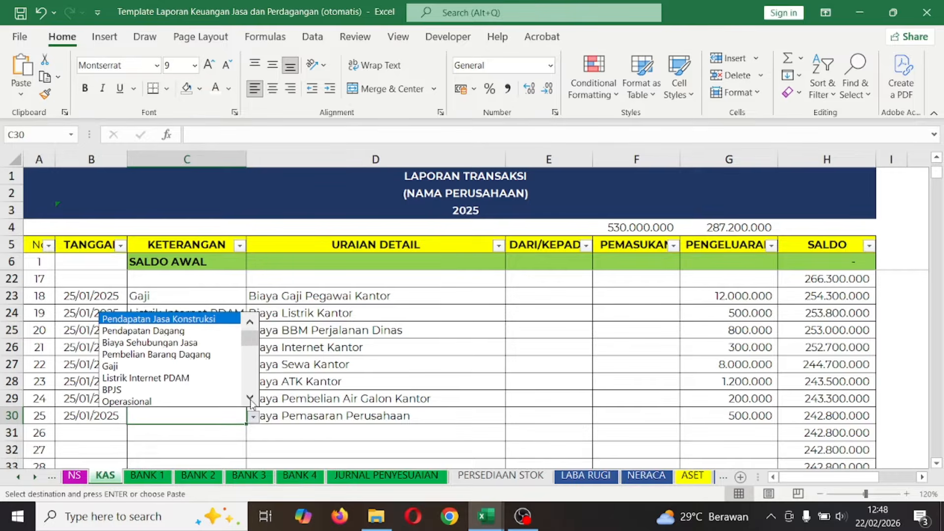
scroll(248, 349, down, 2)
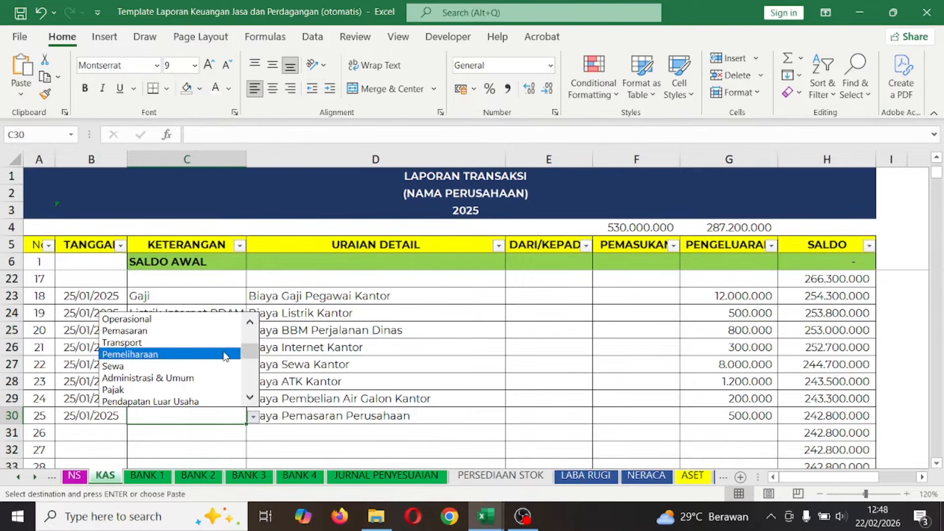
click(174, 331)
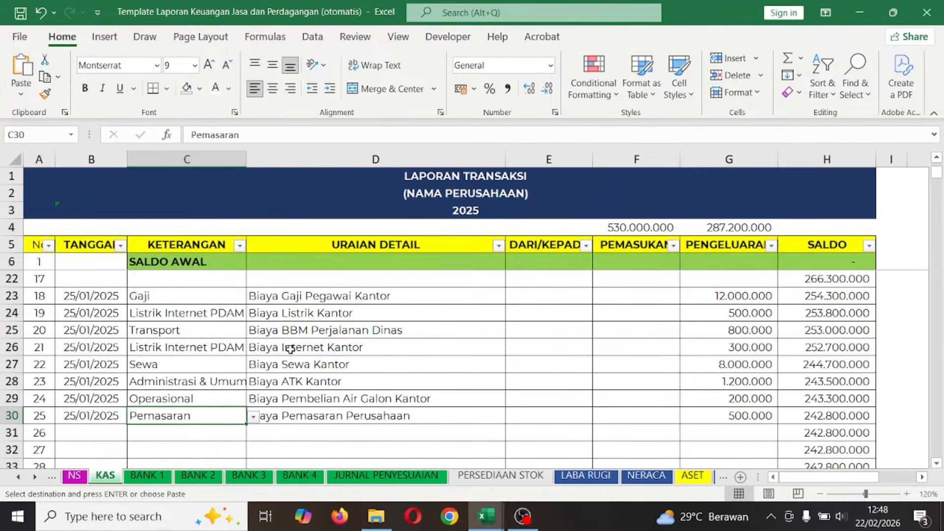
- Review the categories assigned to the office expenses in rows 23 to 30 and the earlier entries of the KAS sheet
click(291, 349)
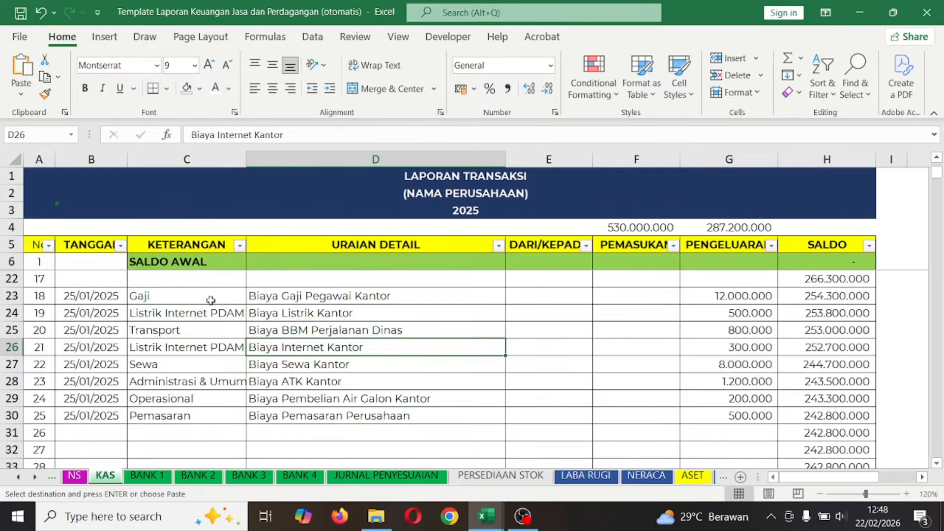
drag(211, 298, 717, 415)
click(716, 374)
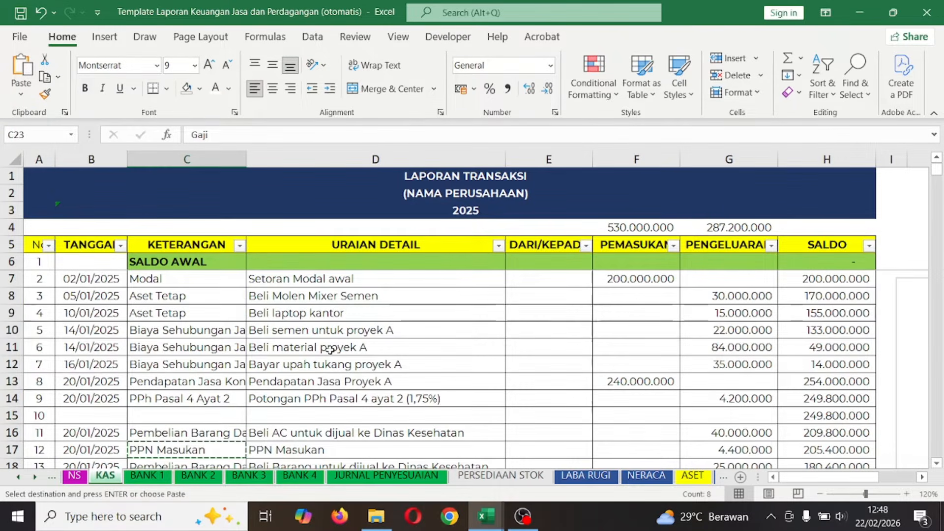
- Filter the KAS sheet's KETERANGAN column to show only the Aset Tetap transactions
click(339, 295)
click(374, 317)
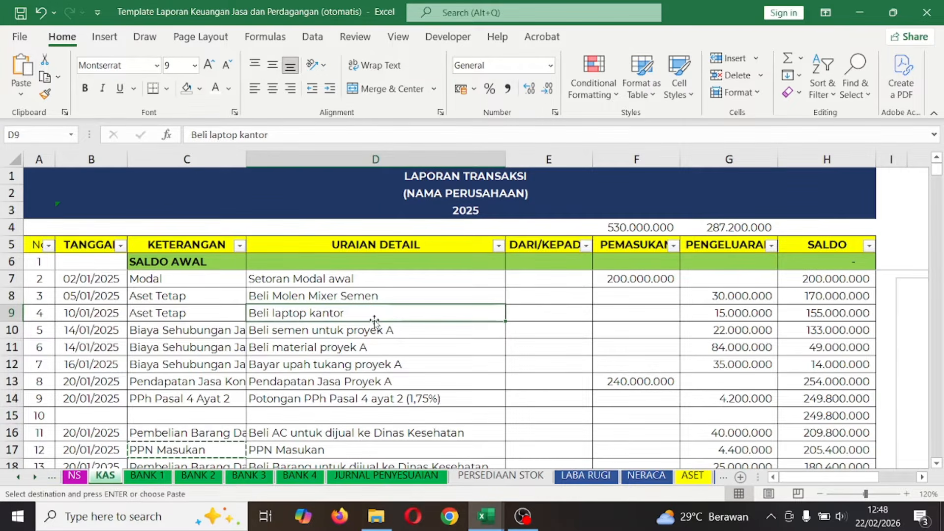
scroll(386, 389, down, 2)
scroll(387, 388, up, 2)
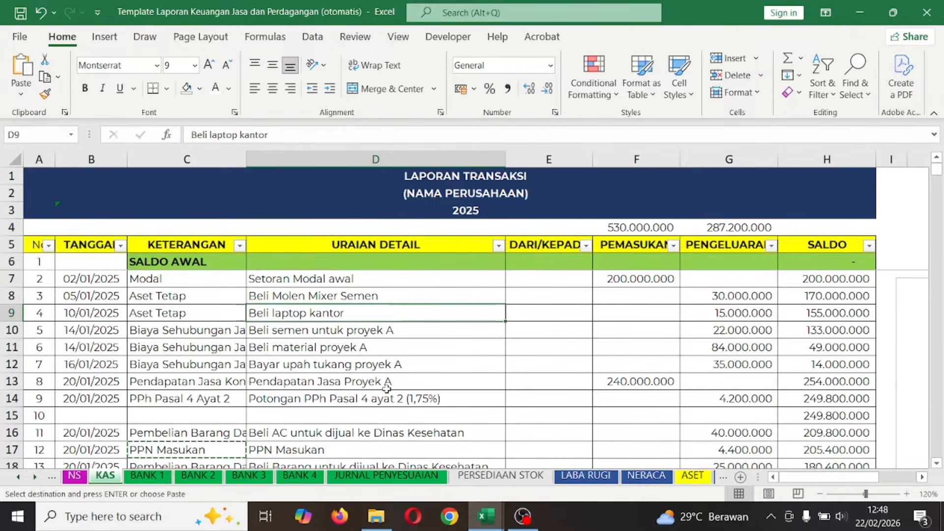
click(234, 293)
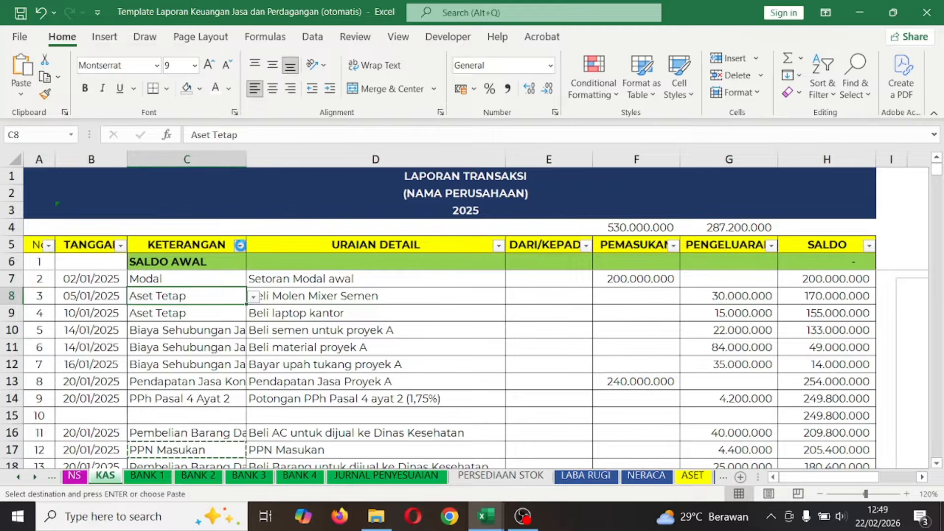
click(240, 246)
click(242, 247)
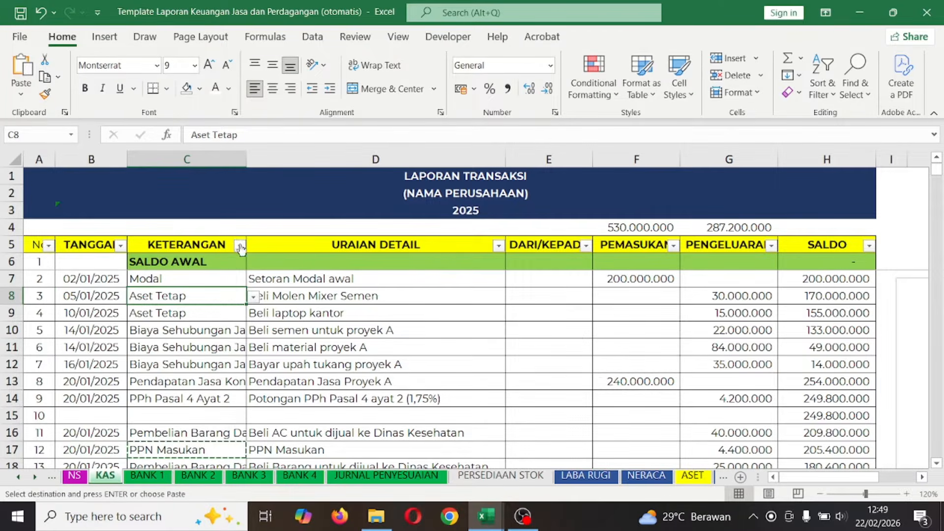
click(241, 246)
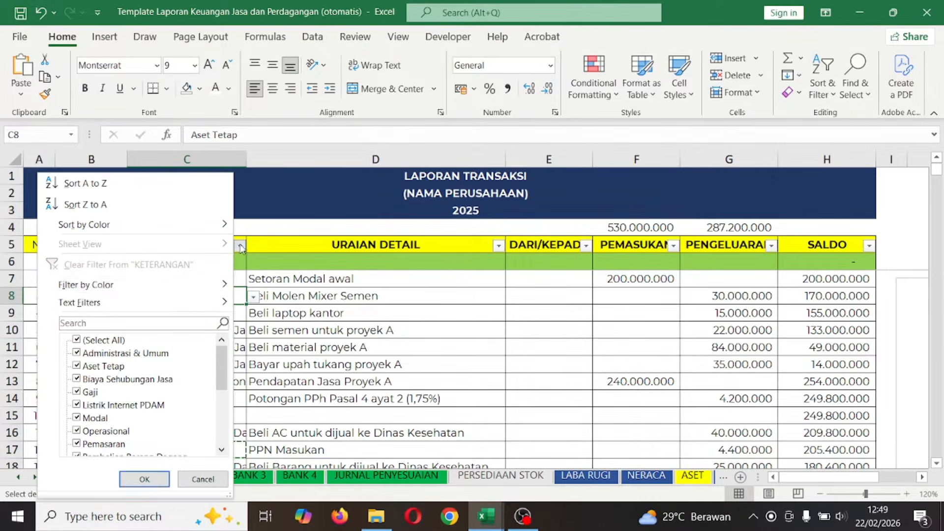
click(100, 341)
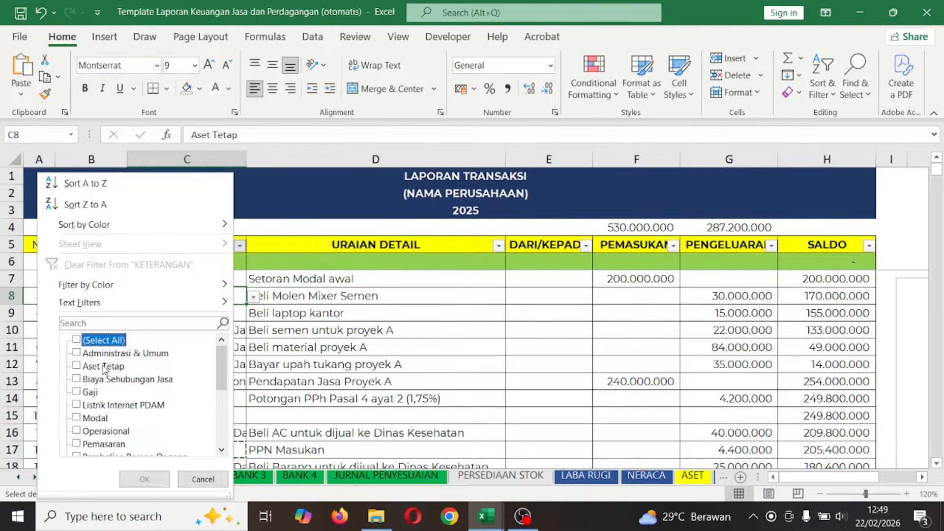
click(103, 367)
click(145, 479)
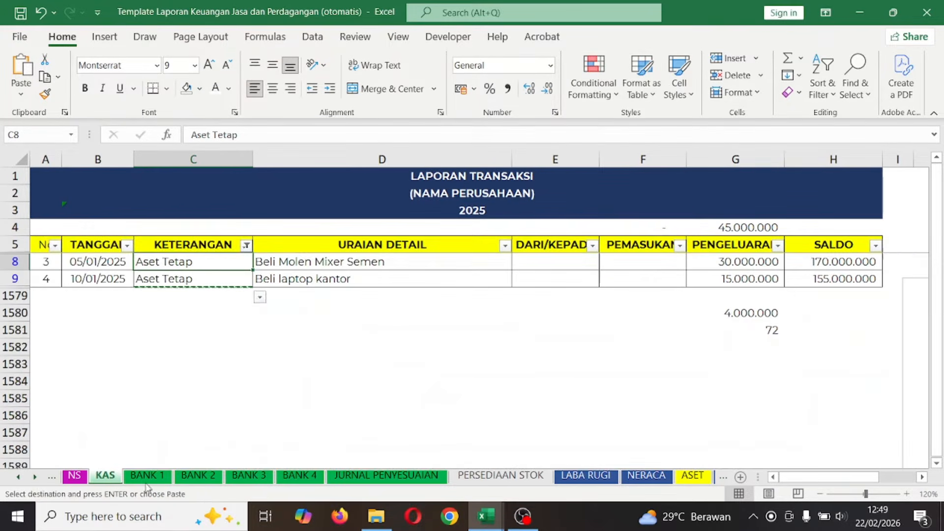
- Examine the filtered Aset Tetap purchases on the KAS sheet and the asset and depreciation list on the ASET sheet
click(345, 266)
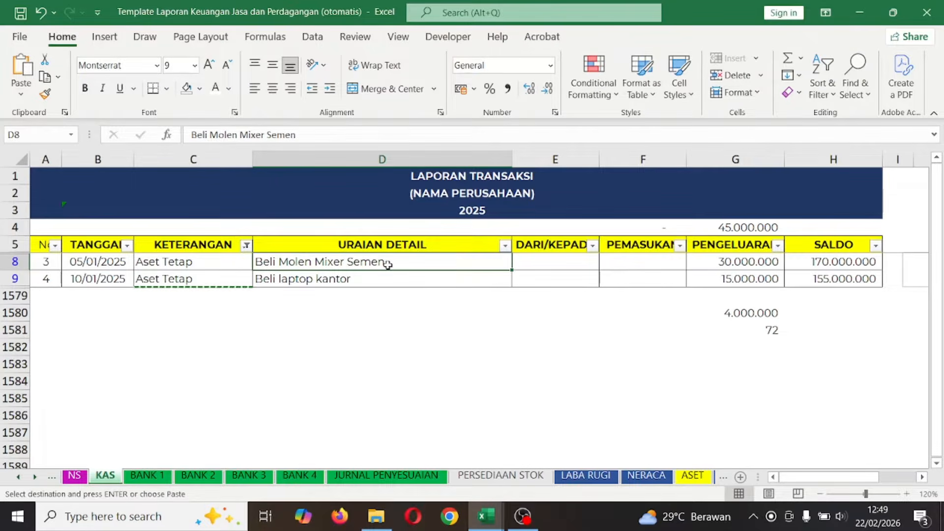
click(221, 262)
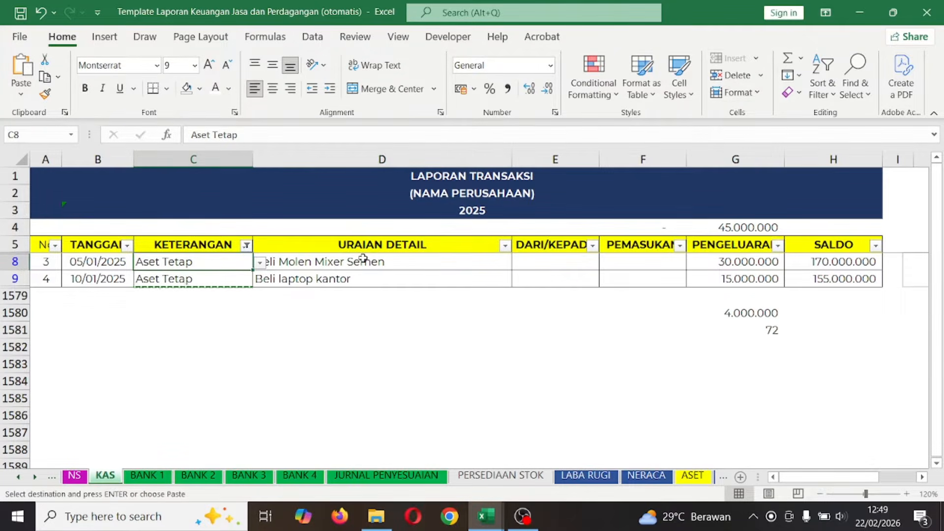
click(423, 259)
click(721, 266)
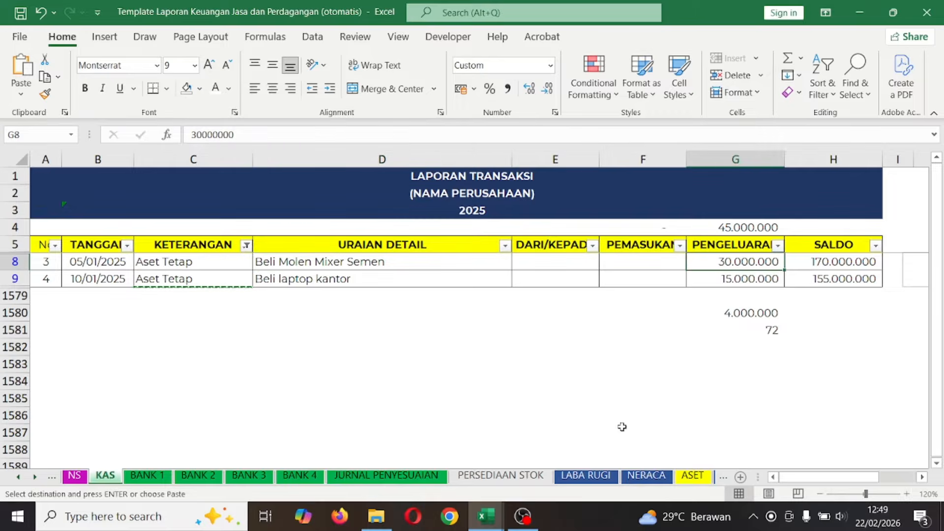
click(699, 479)
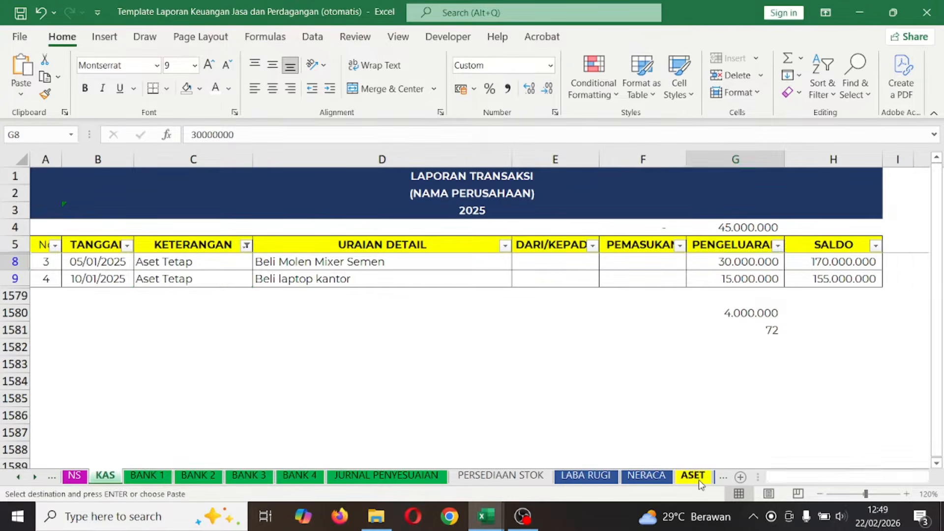
scroll(368, 331, down, 1)
scroll(369, 331, up, 1)
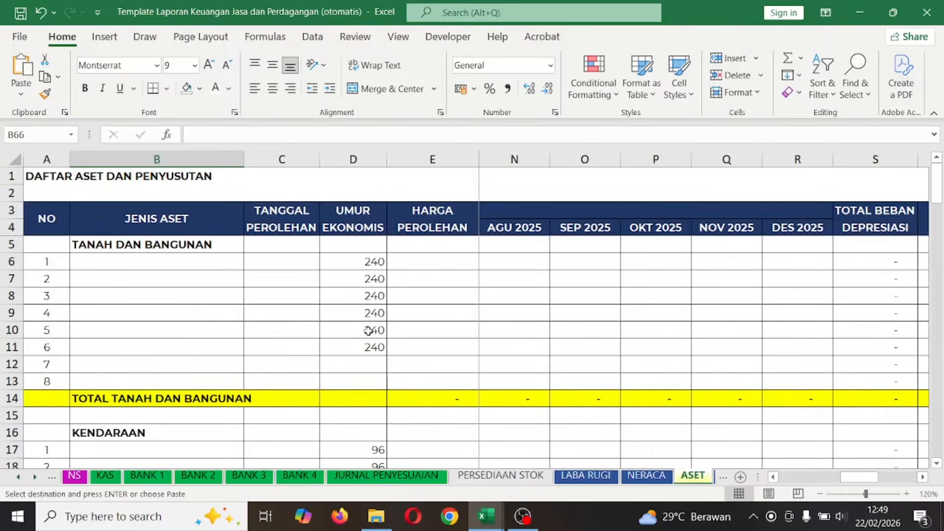
- Review the description, cost and date of the Molen Mixer Semen purchase in row 8 of the KAS sheet
click(107, 476)
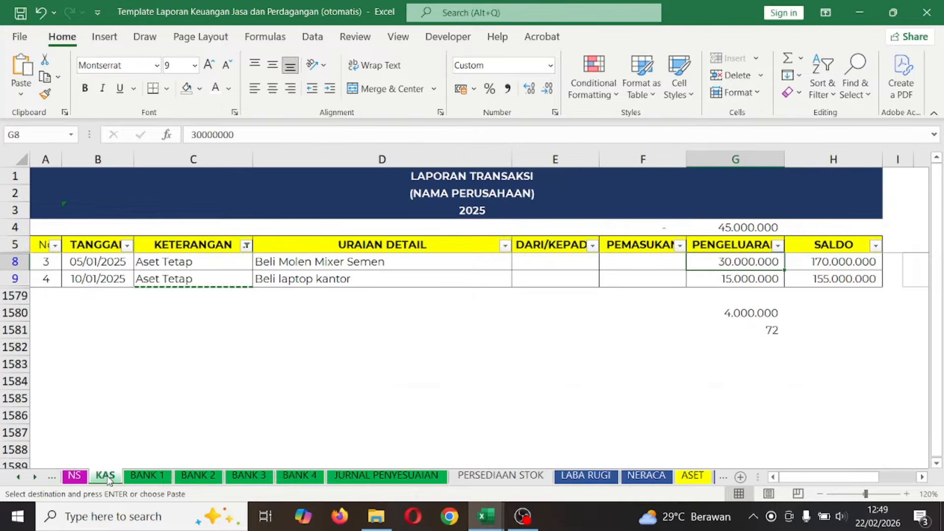
click(388, 257)
click(362, 274)
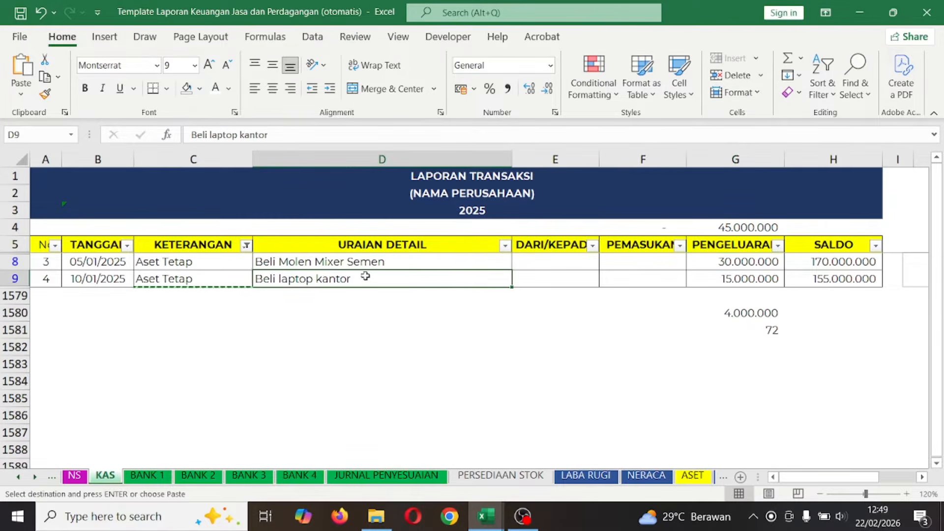
click(422, 261)
click(710, 261)
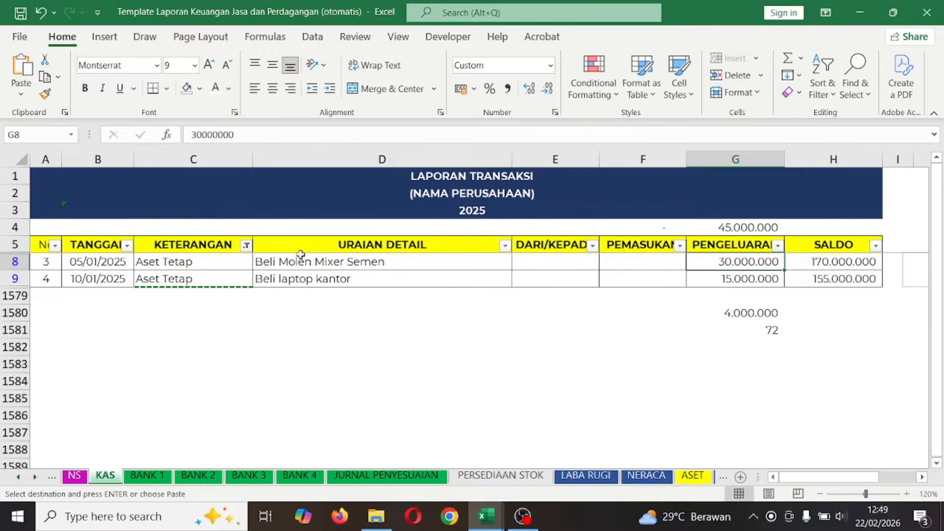
click(99, 263)
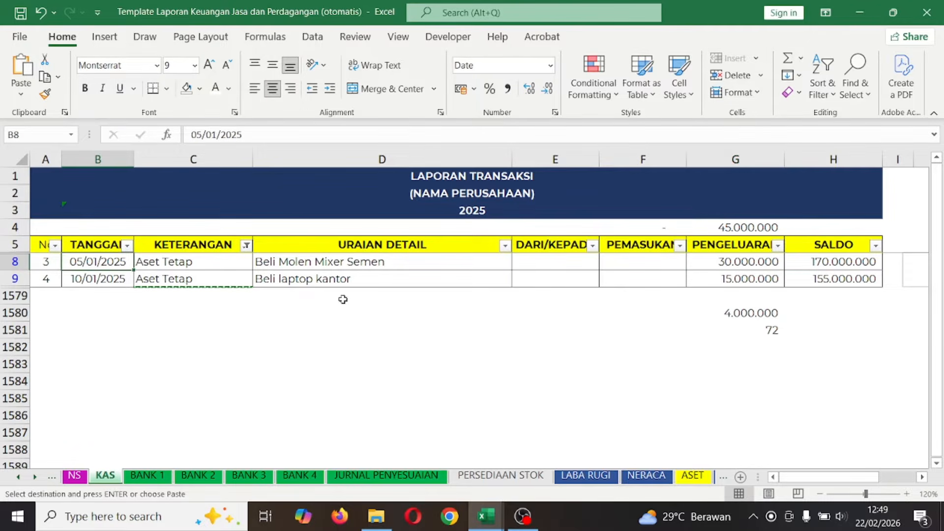
click(301, 264)
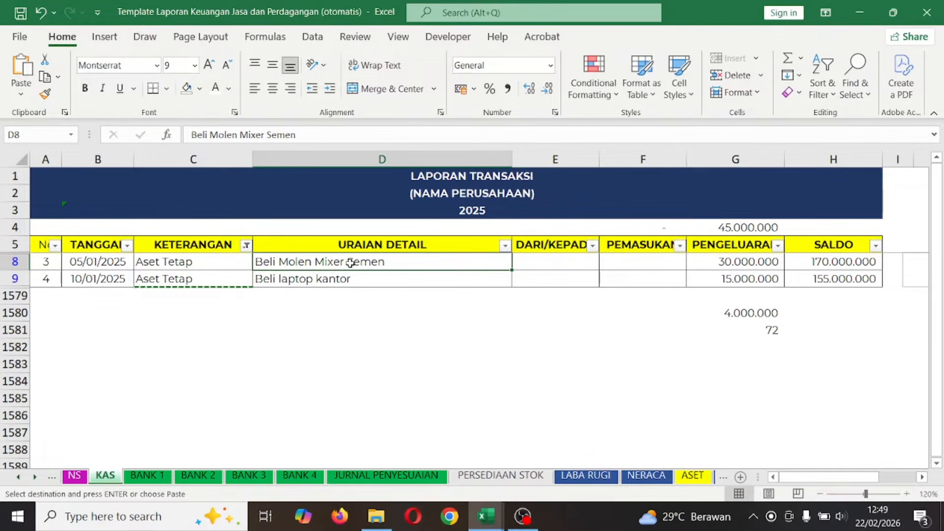
double_click(308, 264)
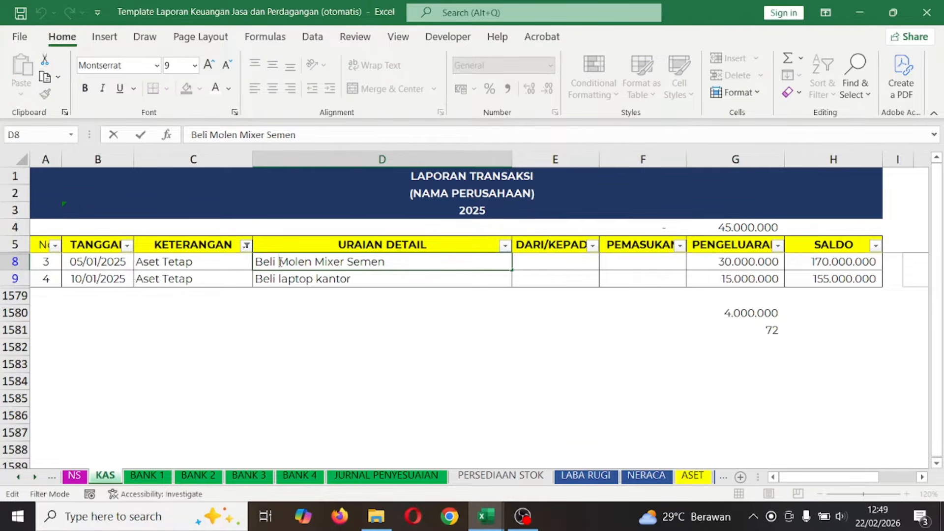
drag(279, 262, 434, 257)
key(Return)
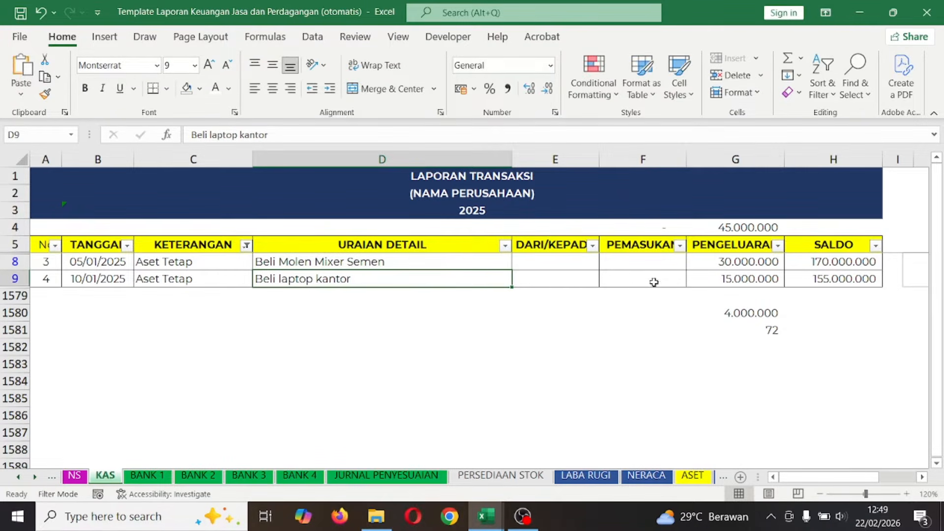
- On the ASET sheet, enter Molen Mixer Semen in B63 as the first asset under PERALATAN KONSTRUKSI
click(692, 475)
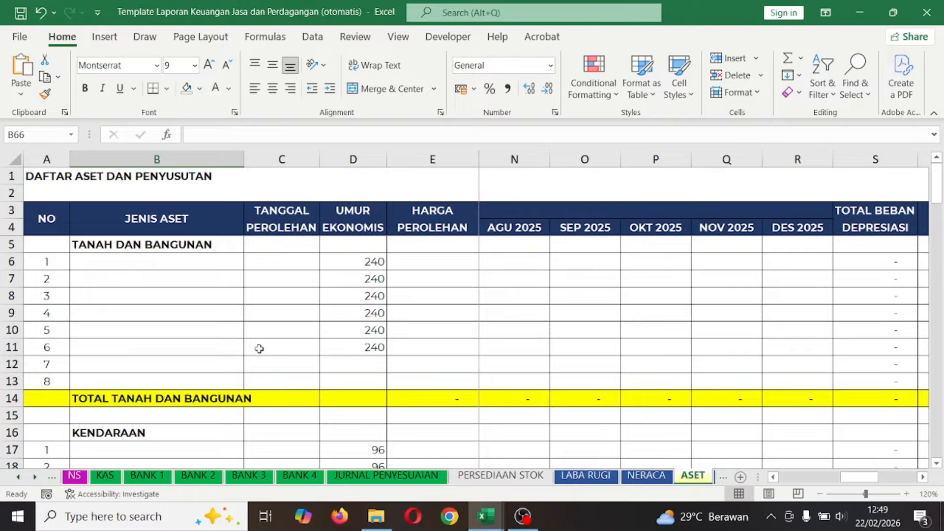
scroll(179, 342, down, 9)
click(179, 343)
scroll(179, 341, down, 4)
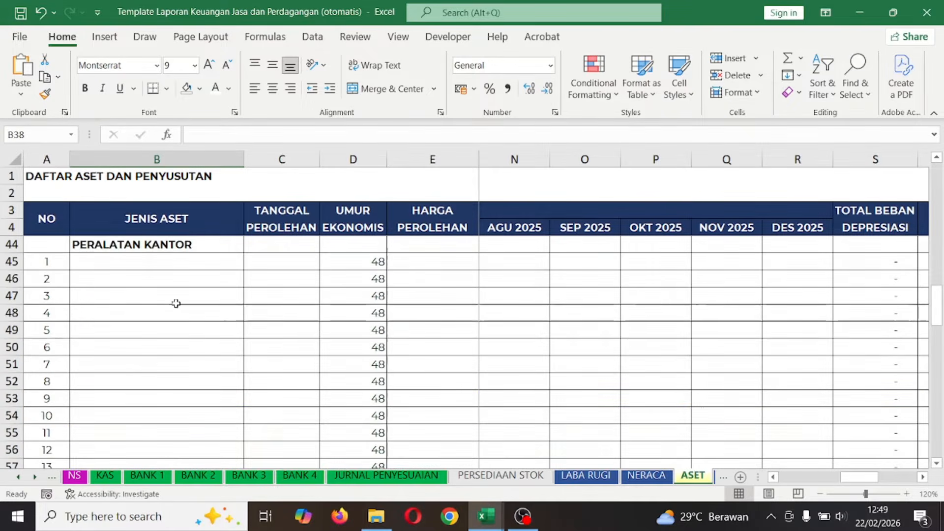
click(178, 255)
scroll(182, 318, down, 9)
scroll(181, 315, up, 5)
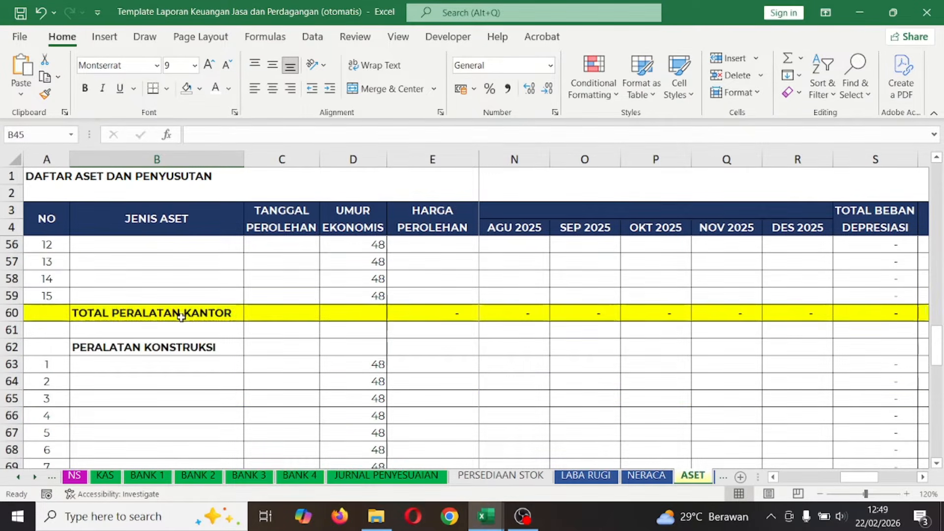
click(150, 346)
click(146, 365)
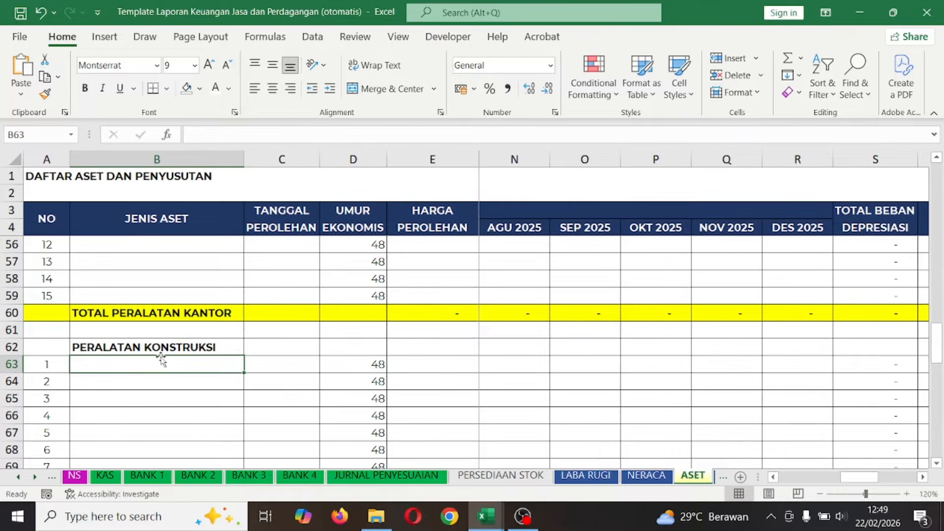
double_click(131, 368)
text(Molen Mixer Semen)
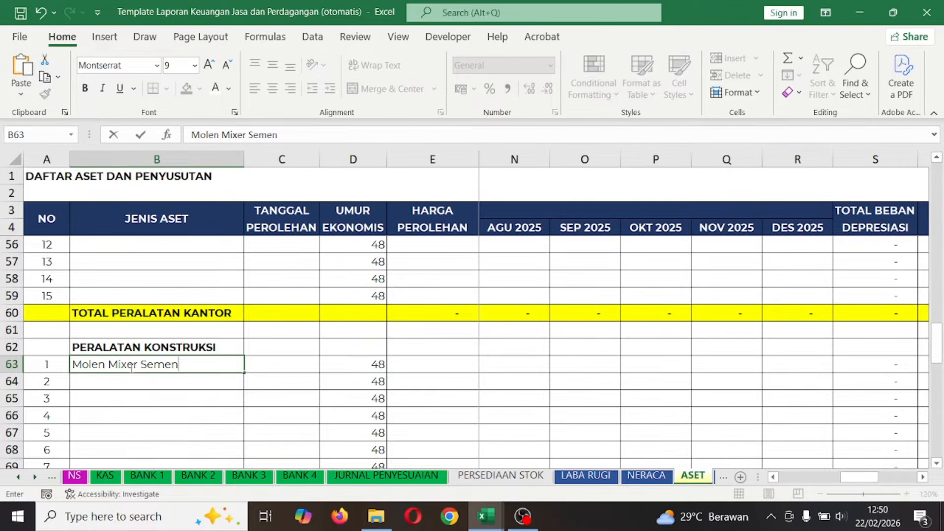
key(Return)
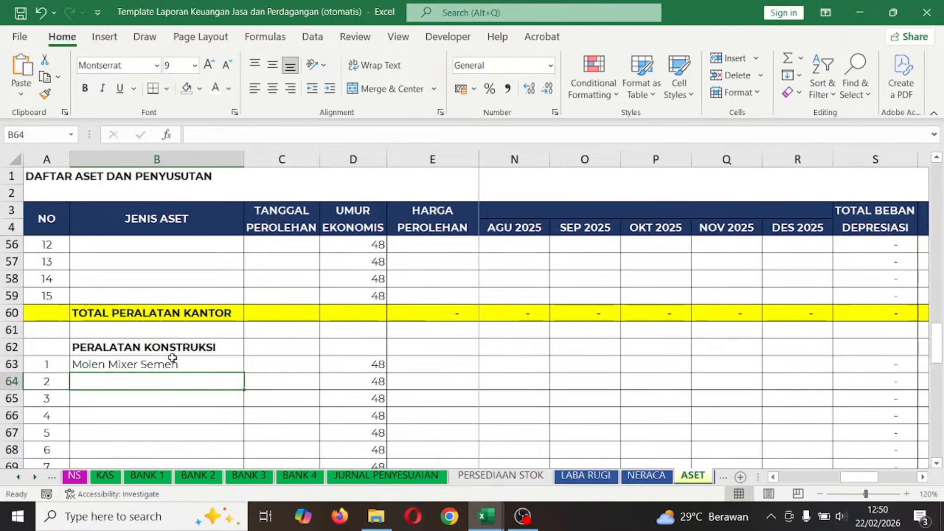
click(154, 362)
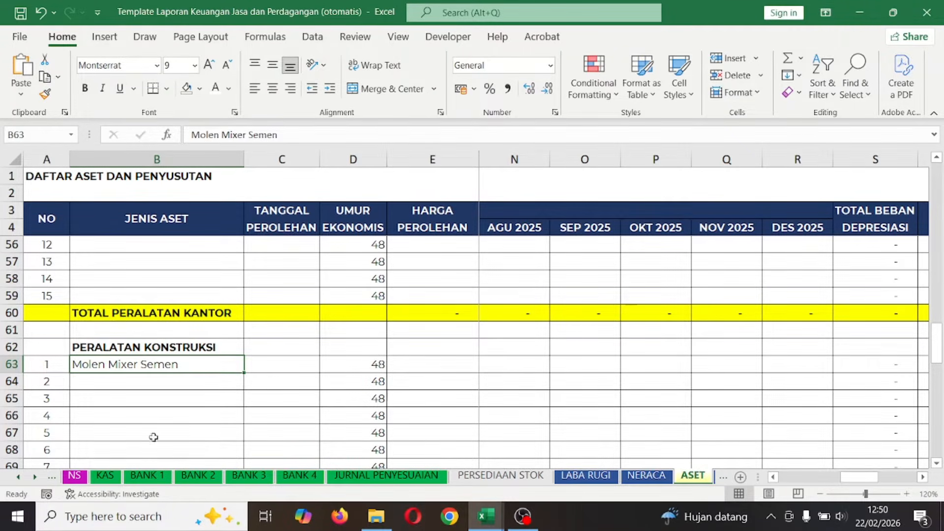
- Copy the mixer's 30.000.000 cost from G8 of the KAS sheet into the HARGA PEROLEHAN cell E63 on the ASET sheet
click(106, 478)
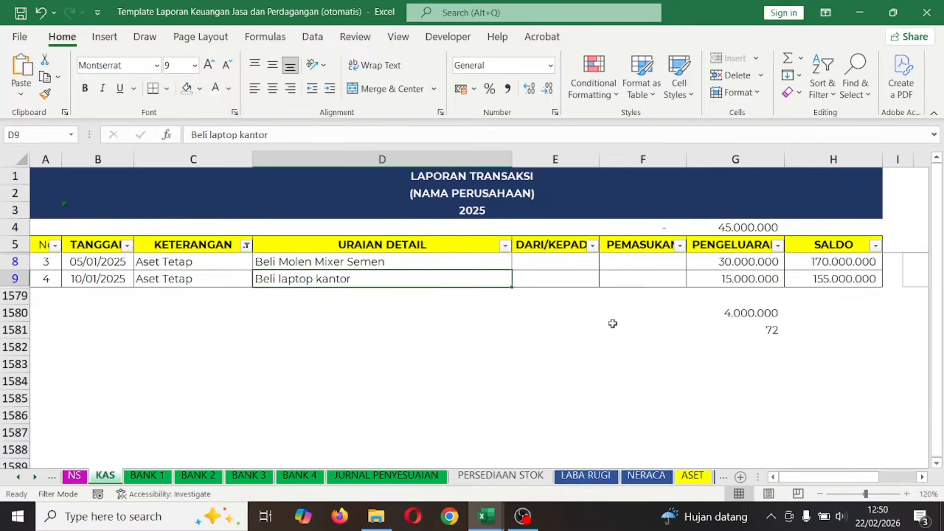
click(730, 259)
key(ctrl+c)
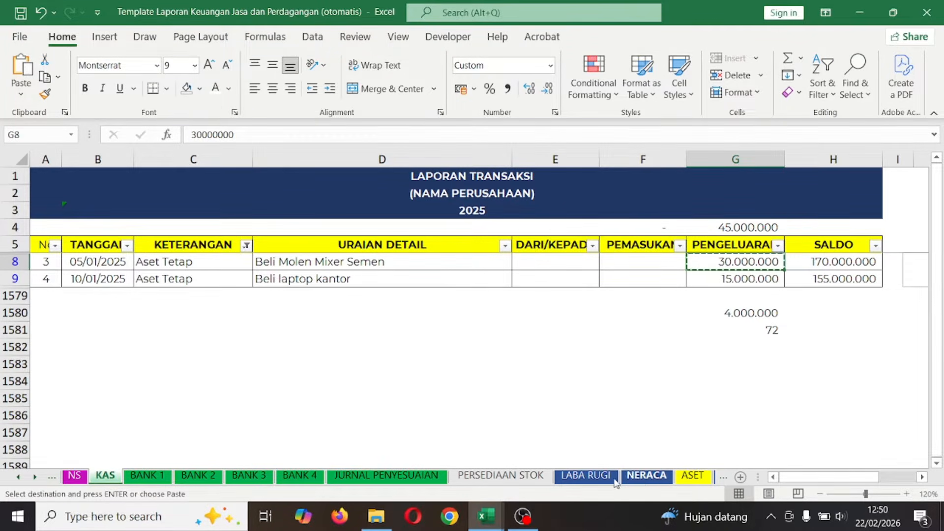
click(691, 479)
click(423, 362)
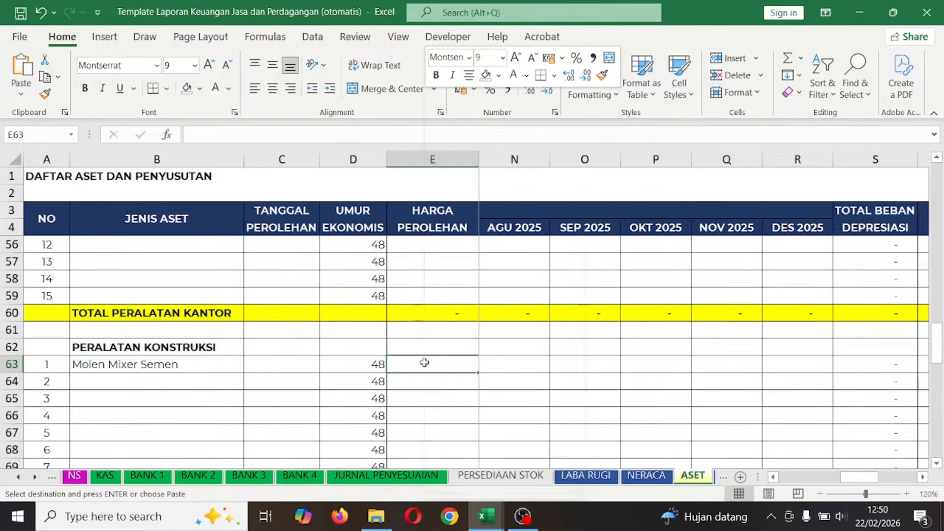
right_click(425, 364)
click(484, 177)
- Enter 05/01/2025 as the Molen Mixer Semen's acquisition date in C63 of the ASET sheet
click(287, 363)
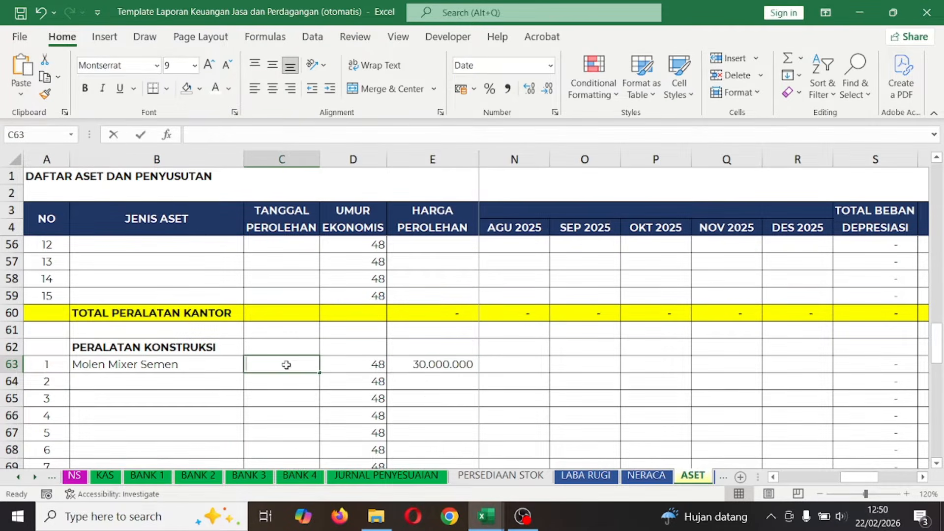
text(5/1/25)
key(Tab)
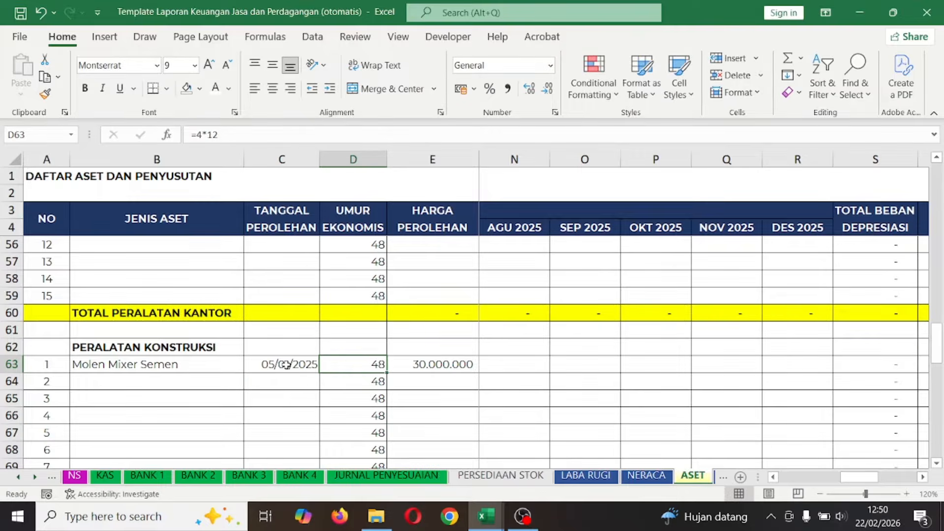
click(188, 359)
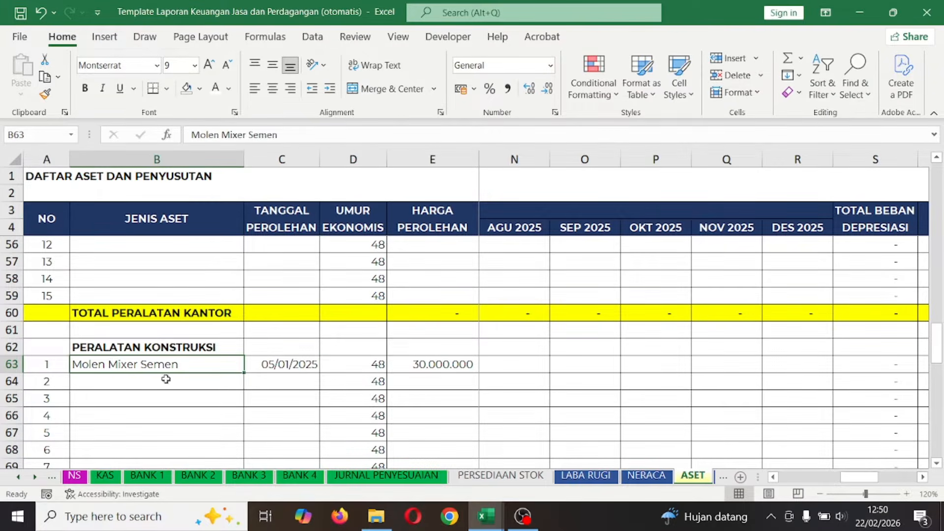
- Review the description, cost and date of the office laptop purchase in row 9 of the KAS sheet
click(105, 475)
click(335, 274)
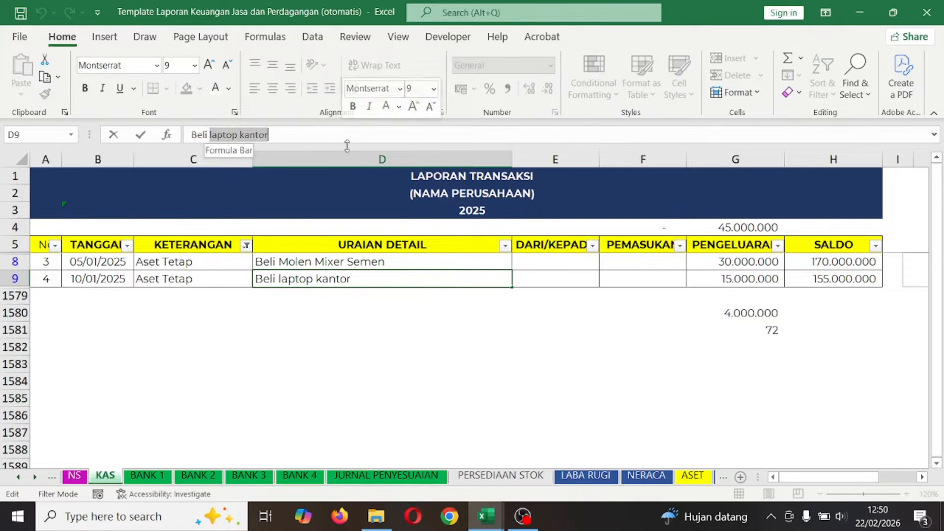
click(719, 278)
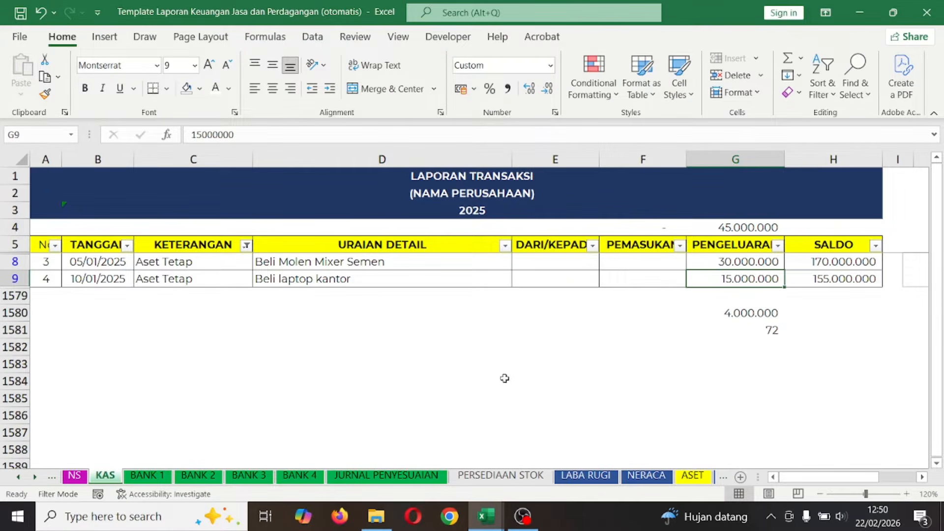
click(77, 277)
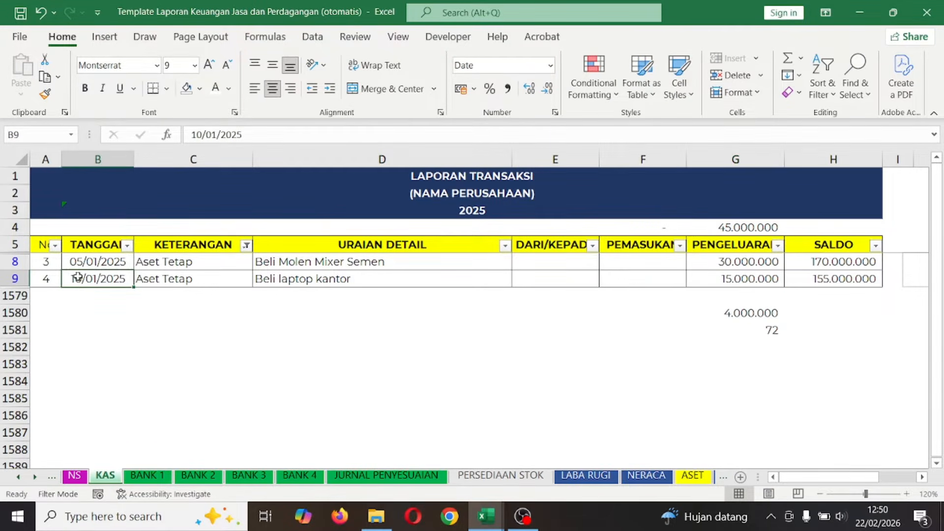
- On the ASET sheet, enter Laptop Kantor in B45 as the first asset under PERALATAN KANTOR
click(646, 475)
click(692, 475)
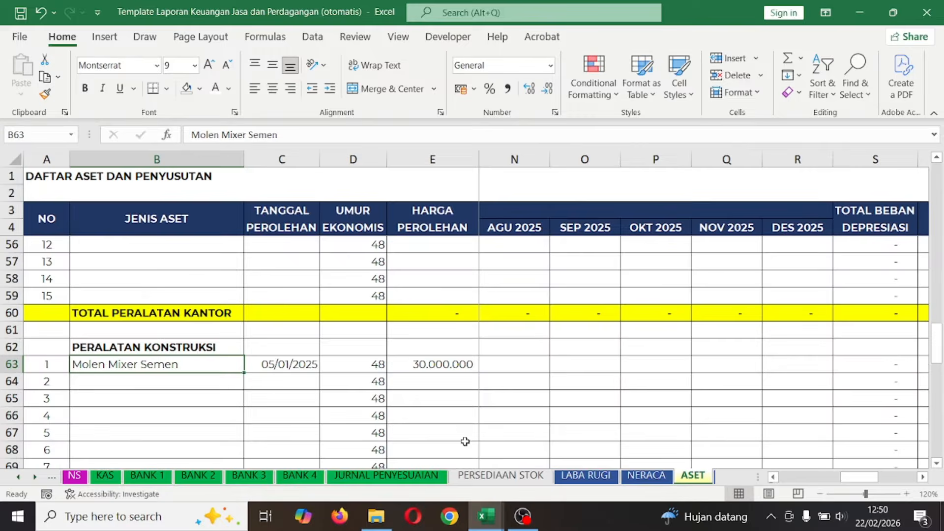
scroll(143, 300, up, 10)
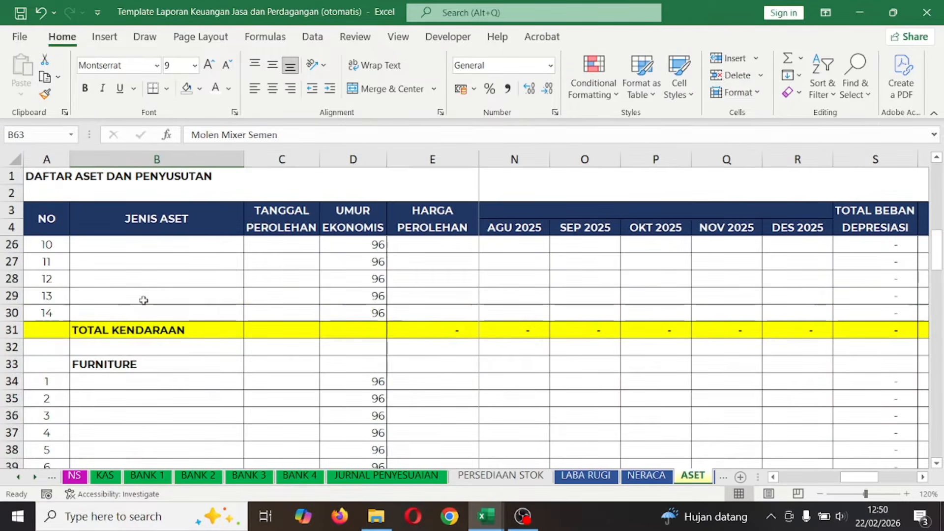
scroll(143, 300, down, 4)
click(92, 376)
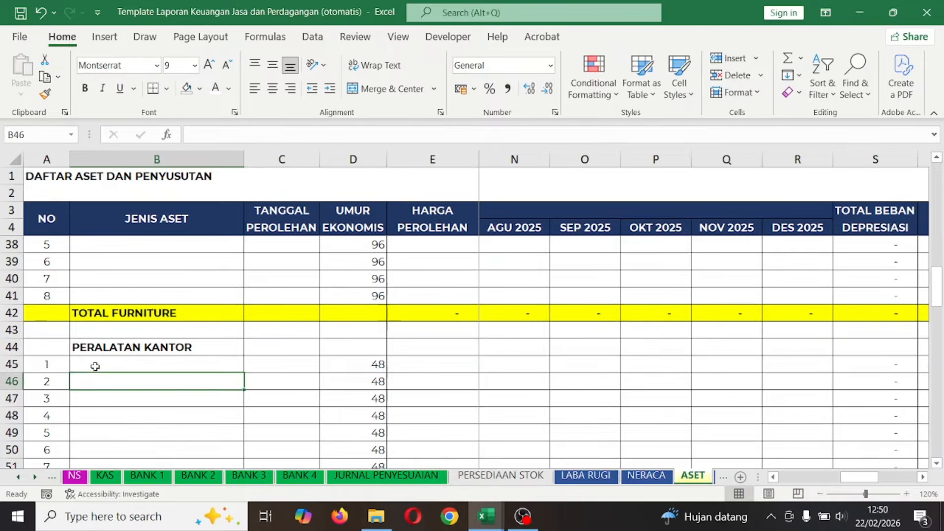
click(99, 364)
text(Laptop)
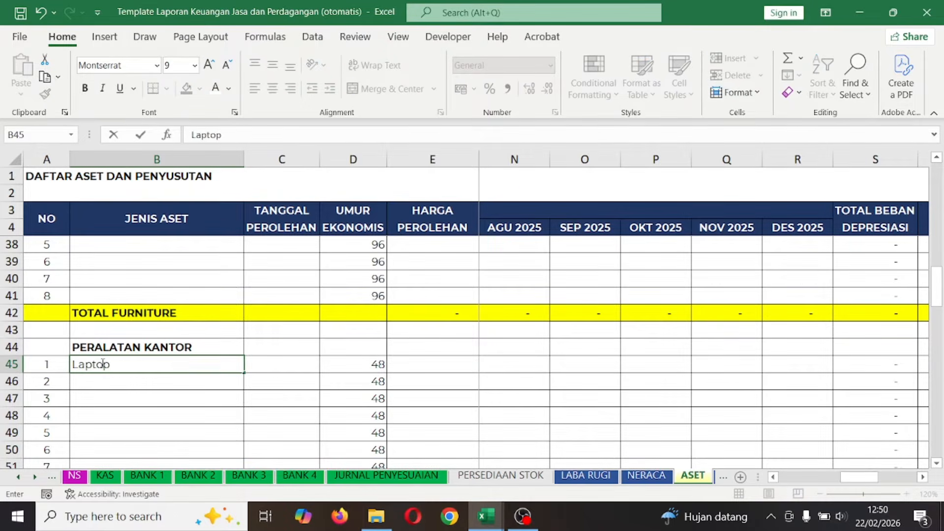
text( Kantor)
- Enter 15.000.000 as the laptop's HARGA PEROLEHAN in E45
key(Tab)
key(Tab)
key(Tab)
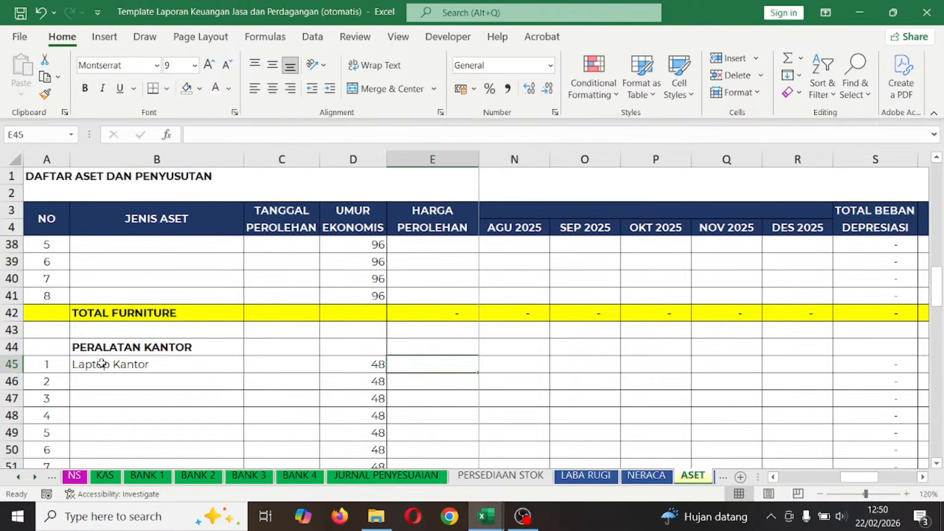
text(15000000)
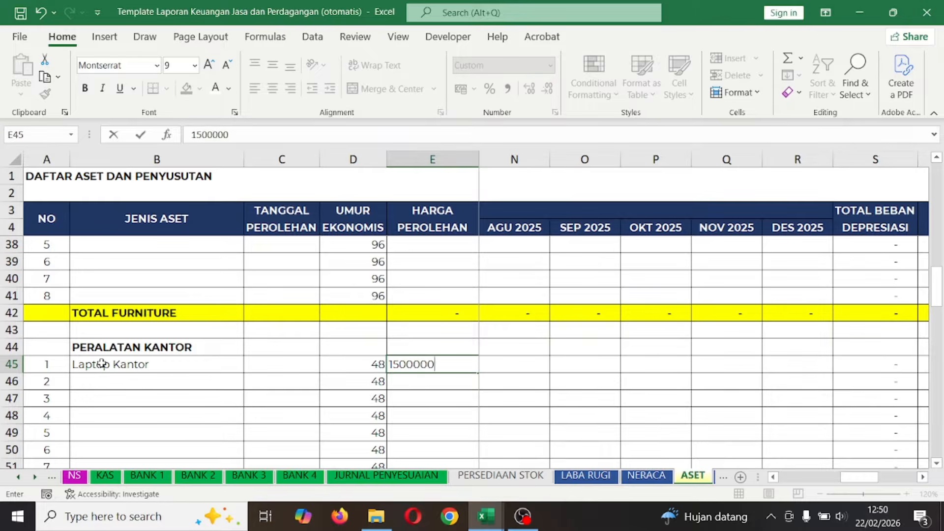
key(Return)
- Enter 10/01/2025 as the Laptop Kantor's acquisition date in C45
key(Up)
key(Right)
text(10)
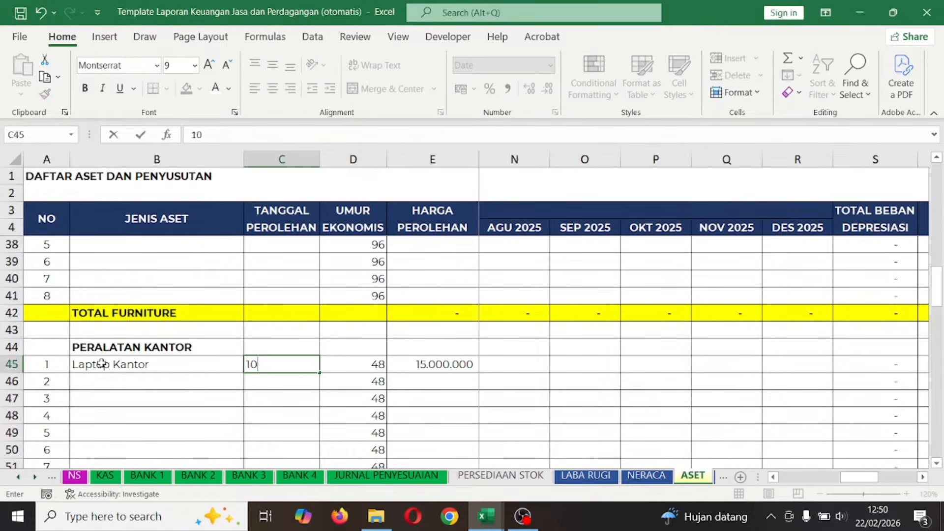
text(/1/125)
key(Return)
- Examine the FURNITURE, KENDARAAN and TANAH DAN BANGUNAN sections of the asset list and their empty entry rows
click(144, 346)
scroll(143, 344, up, 4)
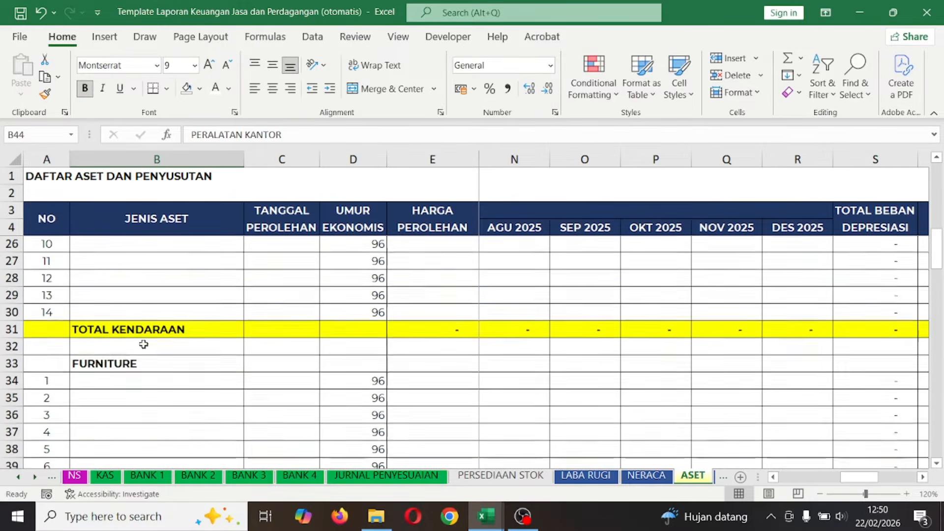
click(115, 367)
click(121, 382)
click(128, 397)
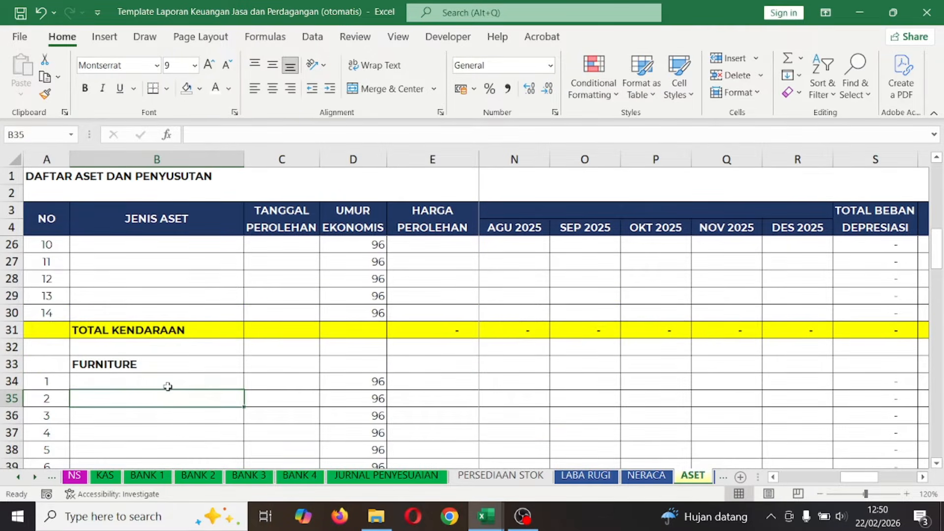
scroll(168, 386, up, 2)
scroll(167, 386, down, 4)
click(87, 261)
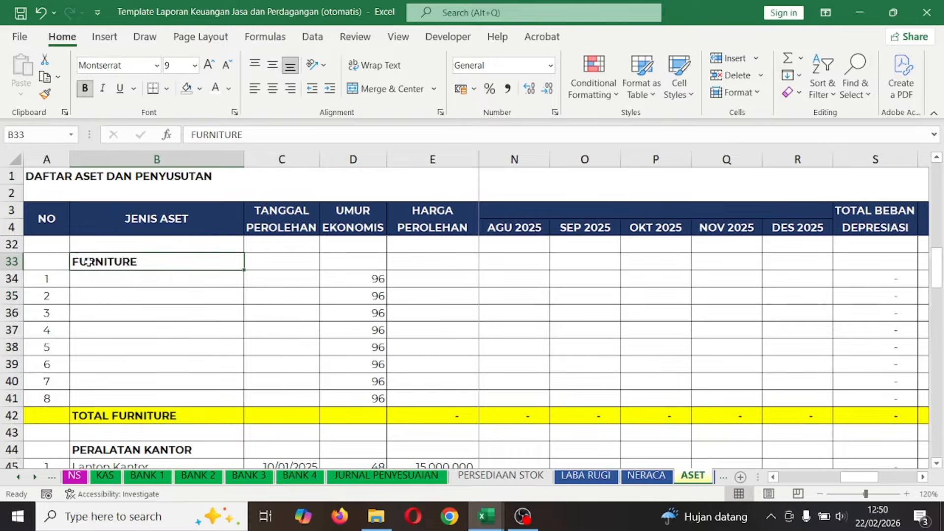
scroll(155, 331, up, 6)
scroll(155, 330, down, 2)
scroll(155, 330, up, 3)
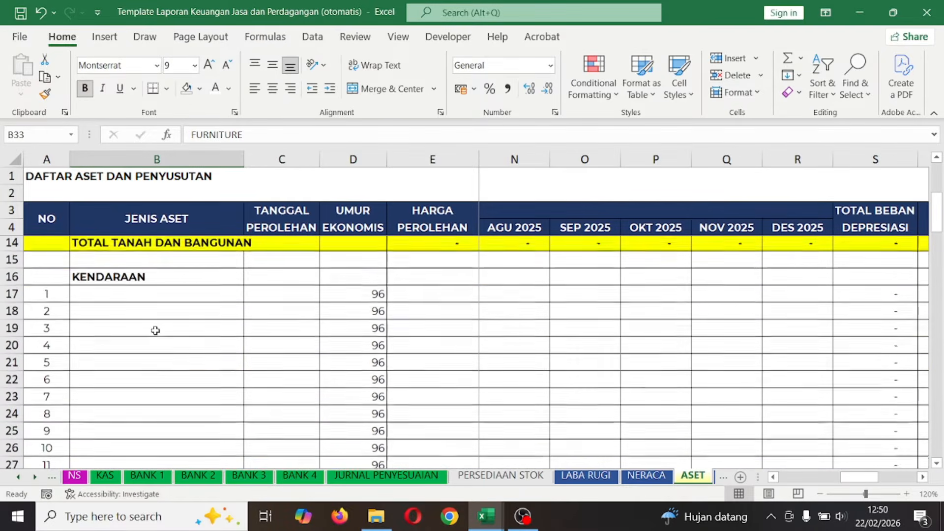
click(152, 278)
click(130, 295)
scroll(129, 296, up, 2)
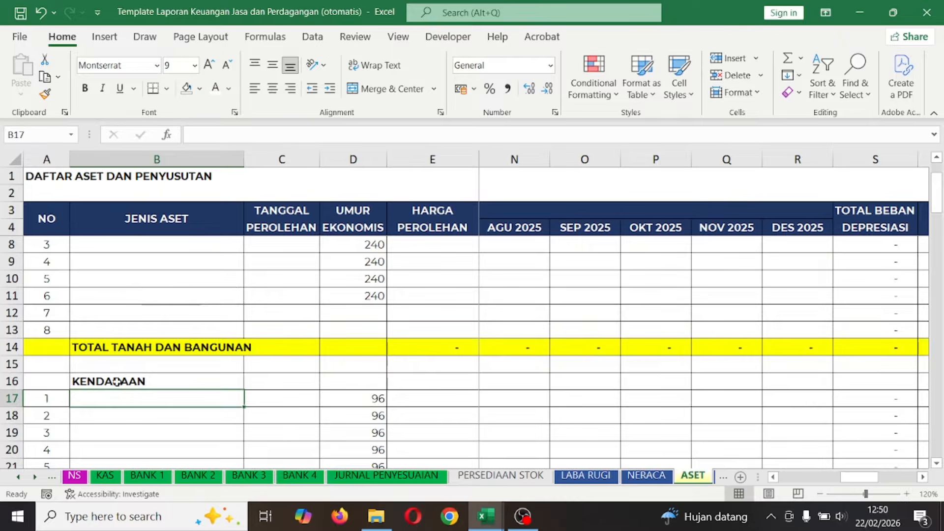
click(158, 346)
scroll(158, 343, up, 1)
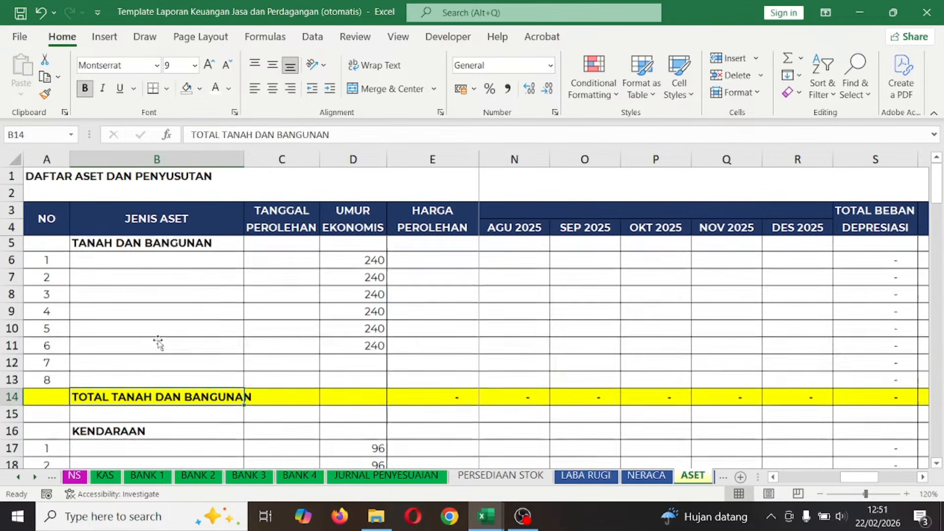
click(134, 265)
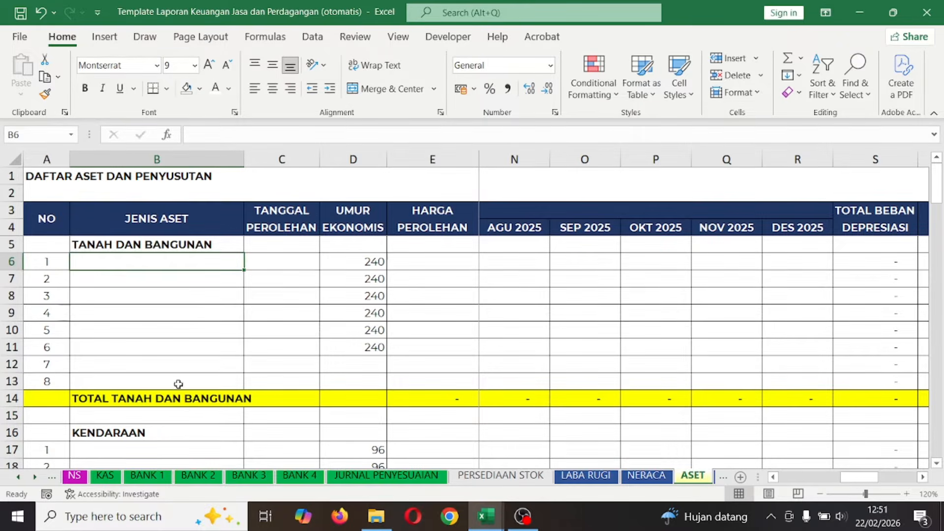
- Review the Laptop Kantor entry's name, acquisition date and cost in row 45 under PERALATAN KANTOR
scroll(178, 384, down, 10)
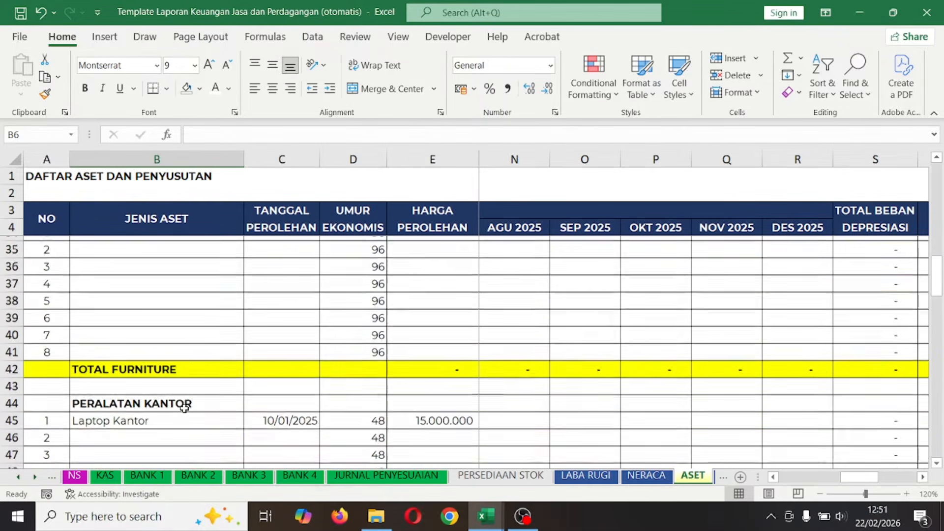
scroll(184, 407, down, 2)
click(213, 312)
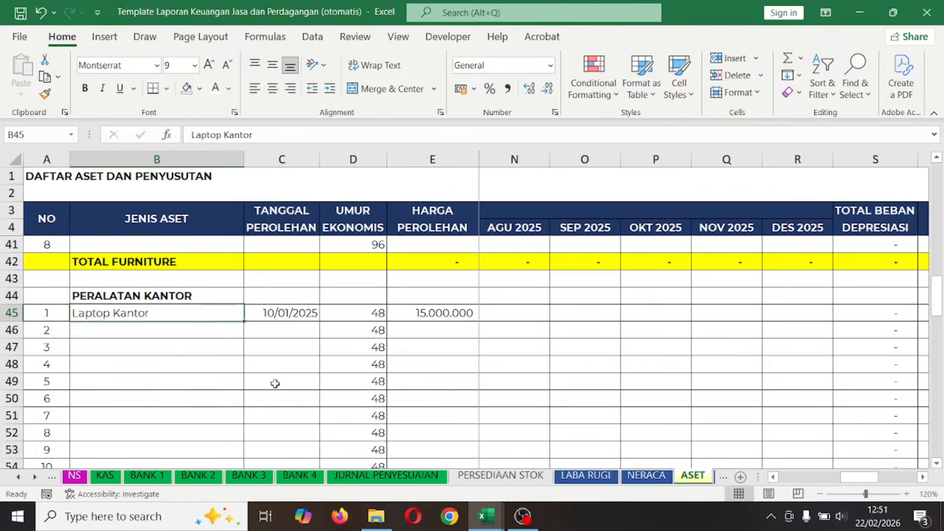
scroll(275, 383, down, 6)
scroll(275, 383, up, 6)
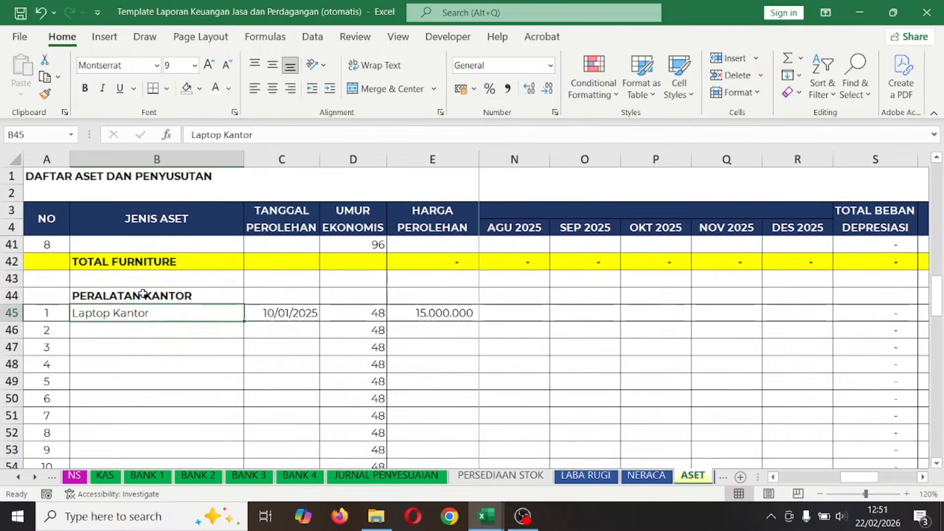
click(142, 294)
click(190, 310)
click(293, 309)
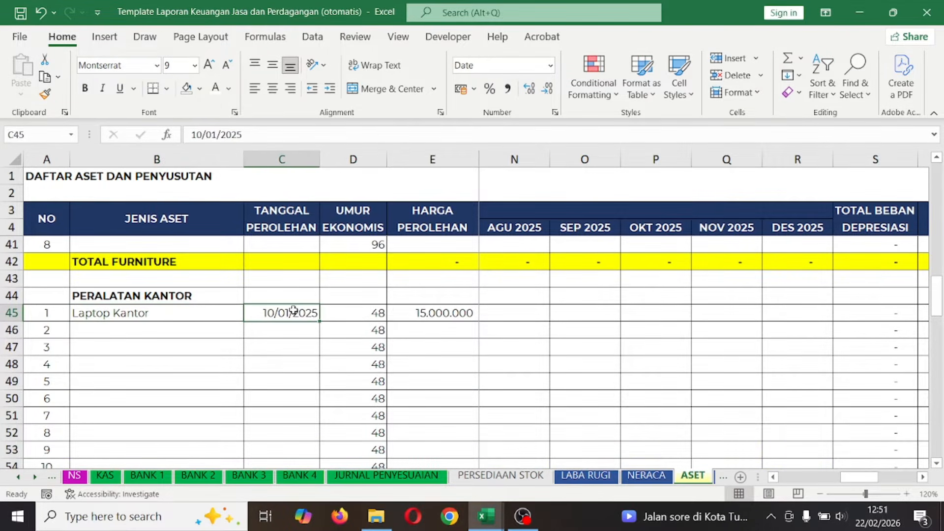
click(412, 310)
click(500, 313)
click(445, 313)
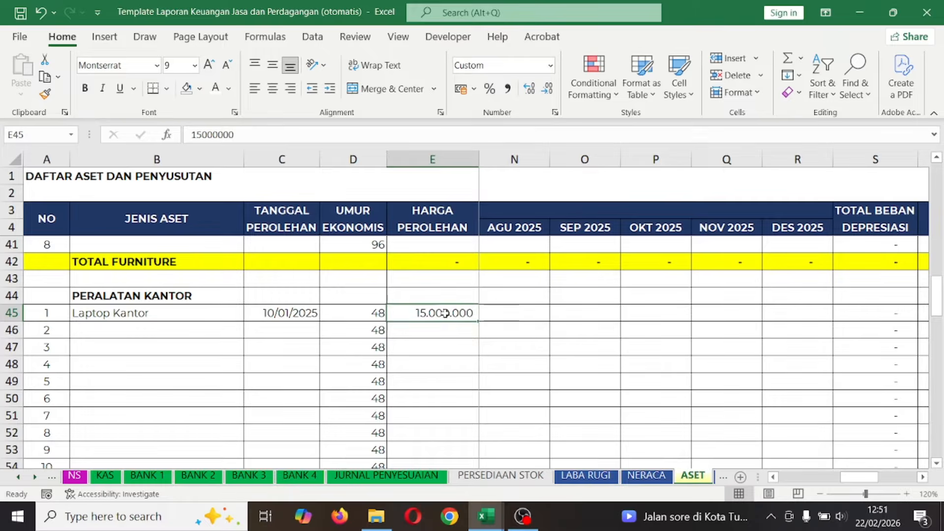
- Calculate the laptop's January 2025 depreciation in G45 with the formula =E45/D45
key(Right)
key(Right)
key(Right)
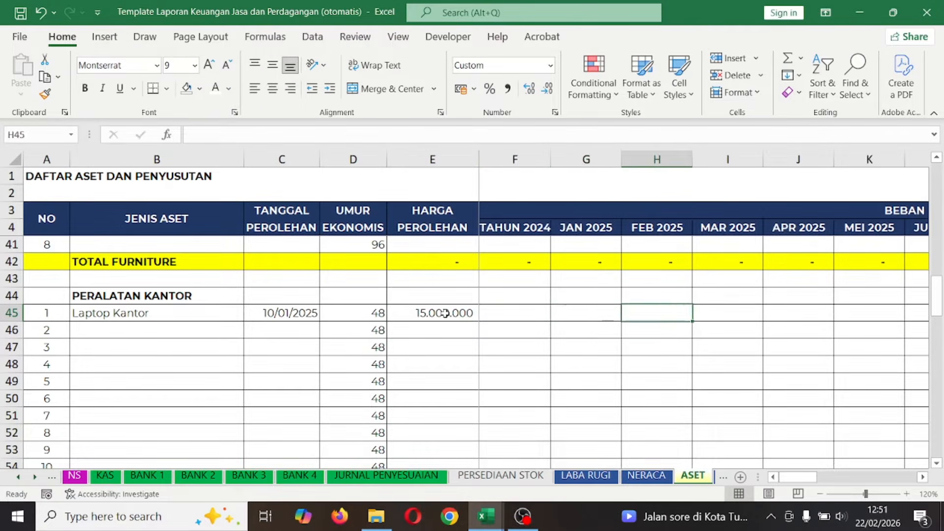
key(Left)
drag(590, 226, 649, 226)
click(588, 230)
click(578, 314)
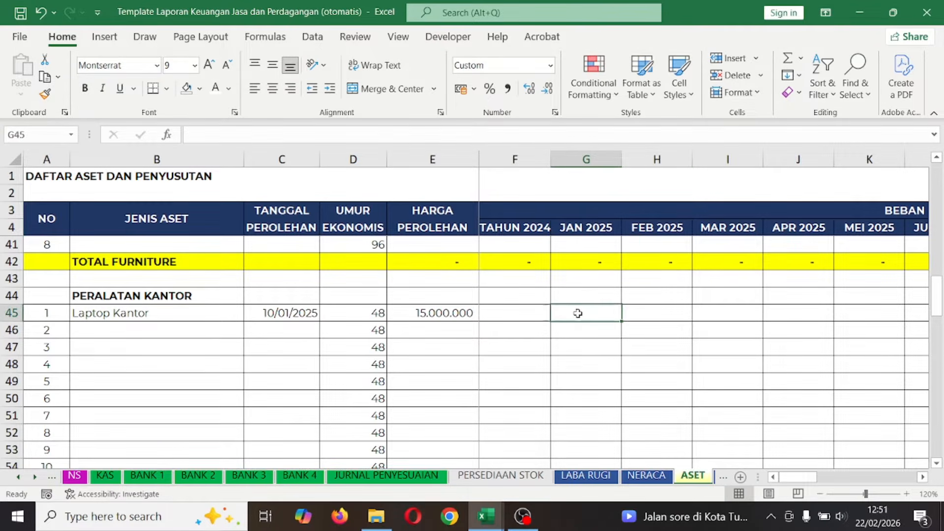
text(=)
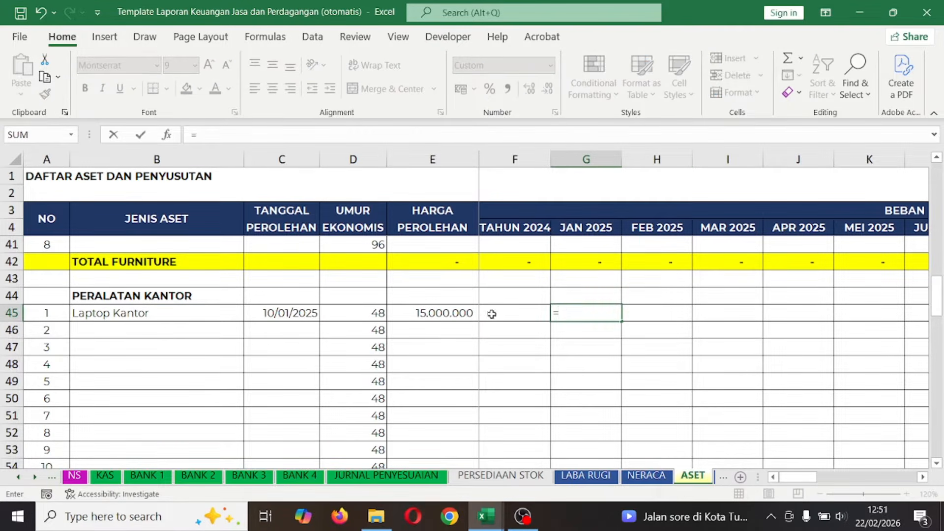
click(431, 315)
text(/)
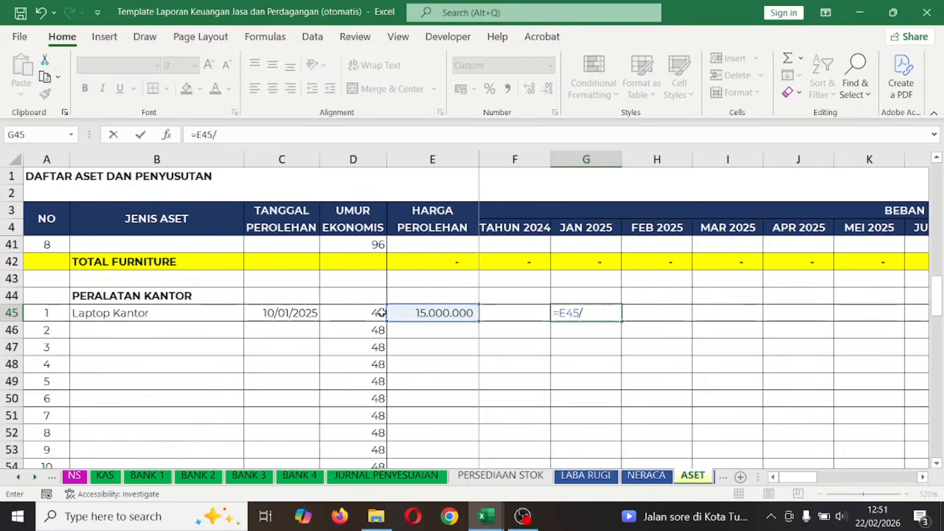
click(340, 312)
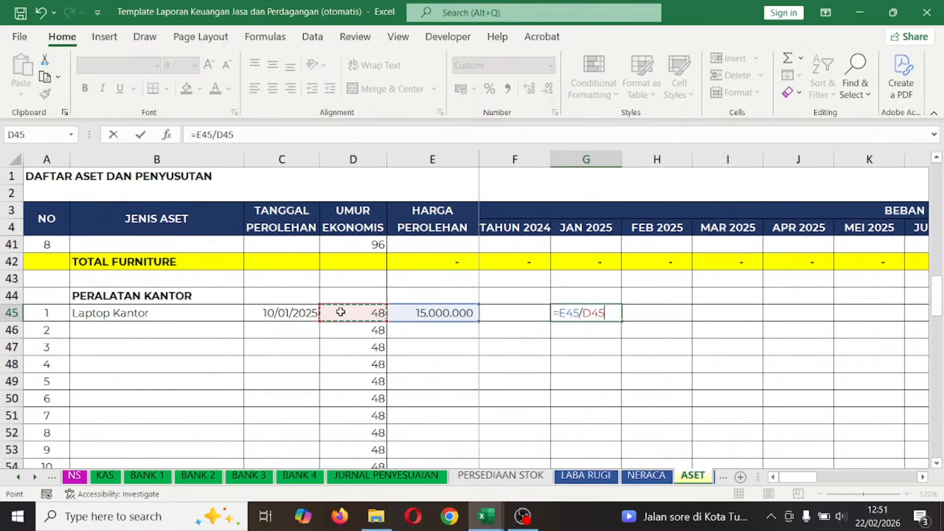
key(Return)
- Copy the laptop's January depreciation from G45 and paste it as values into February through December 2025, H45:R45
click(587, 311)
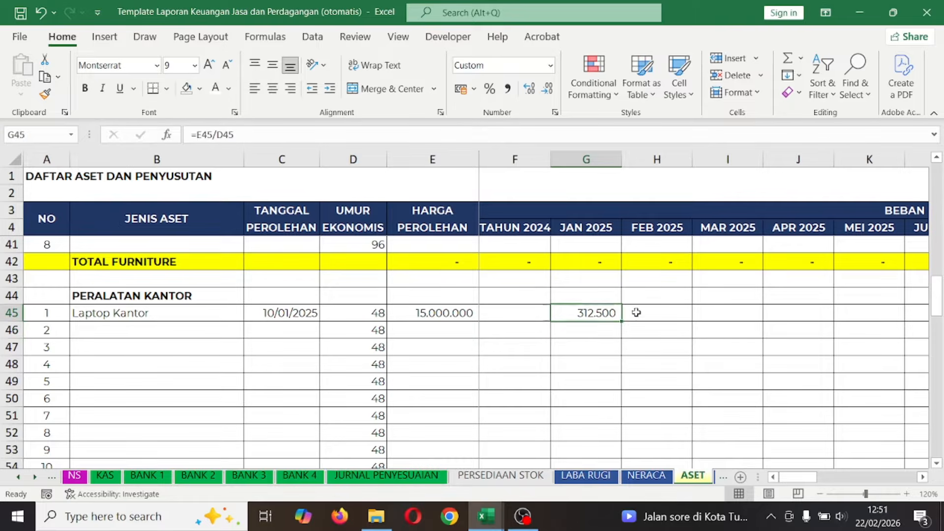
key(ctrl+c)
mouse_move(634, 312)
mouse_down()
mouse_move(915, 314)
mouse_move(789, 321)
mouse_move(651, 309)
mouse_up()
right_click(651, 310)
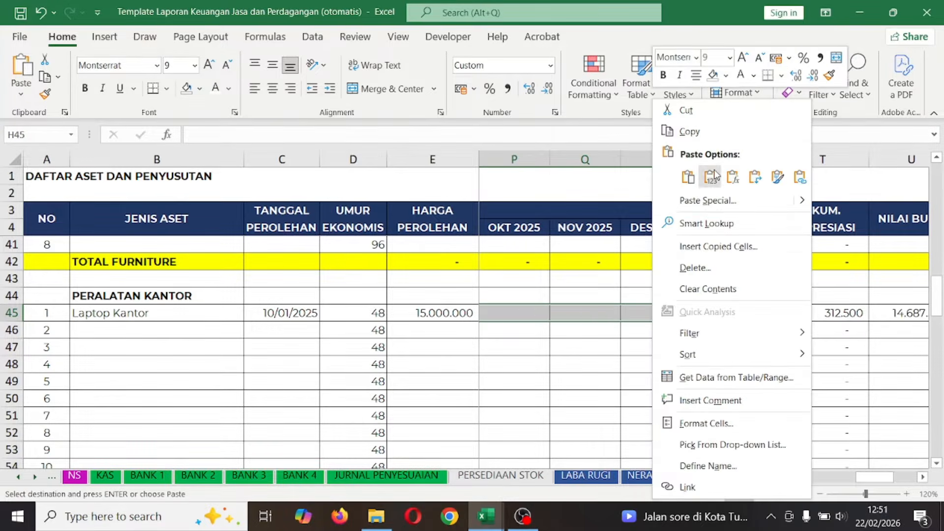
click(711, 177)
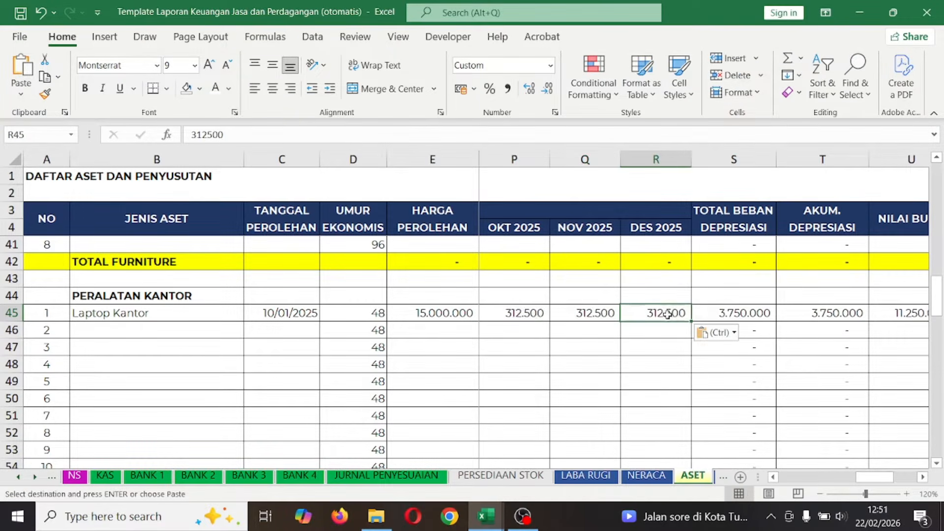
- Check the laptop's total depreciation, accumulated depreciation and book value in row 45, and look at the PERALATAN KONSTRUKSI section
click(740, 314)
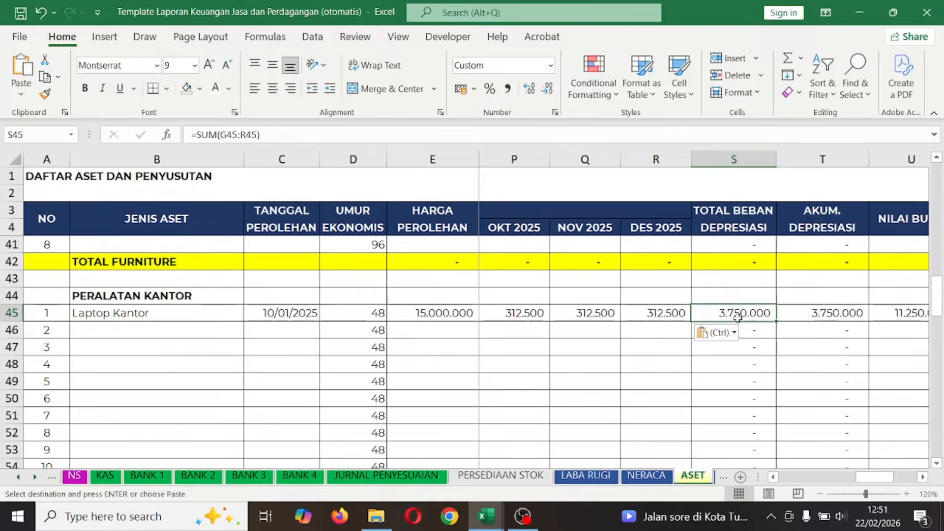
click(815, 314)
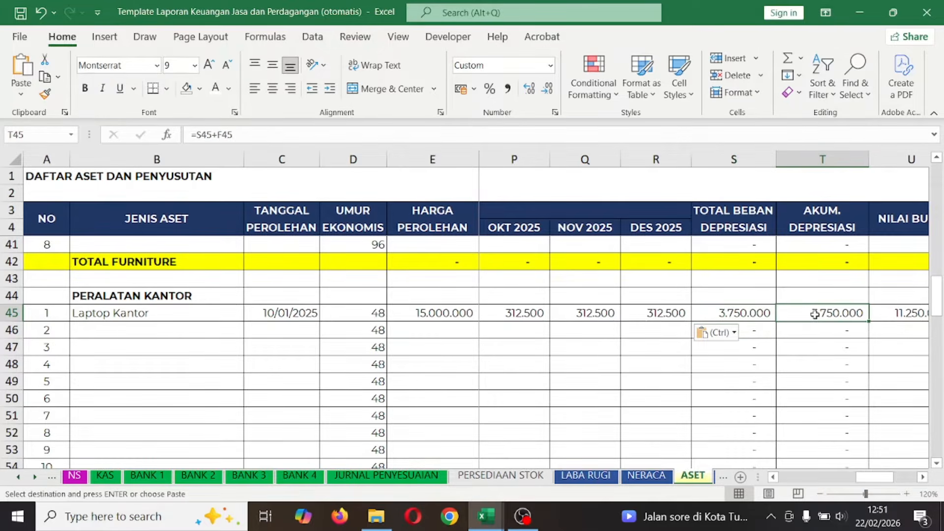
click(880, 313)
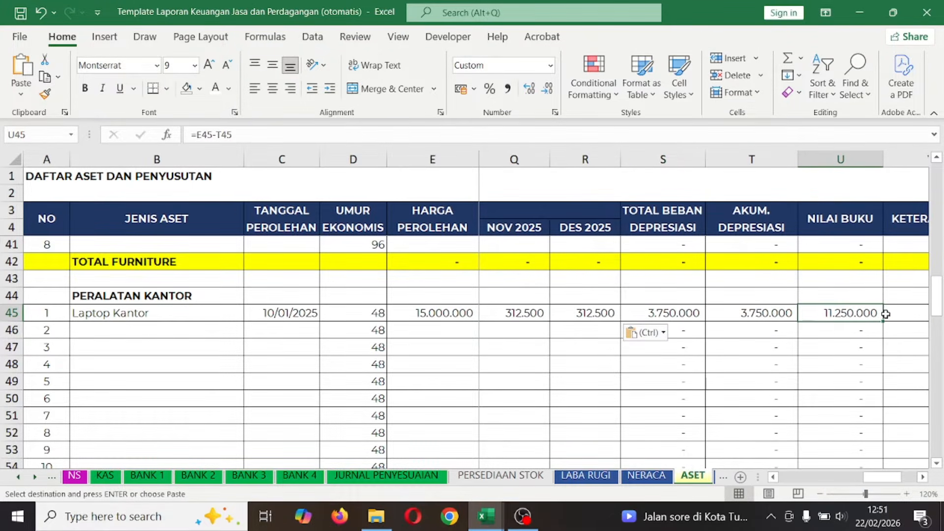
click(672, 313)
click(550, 317)
click(500, 314)
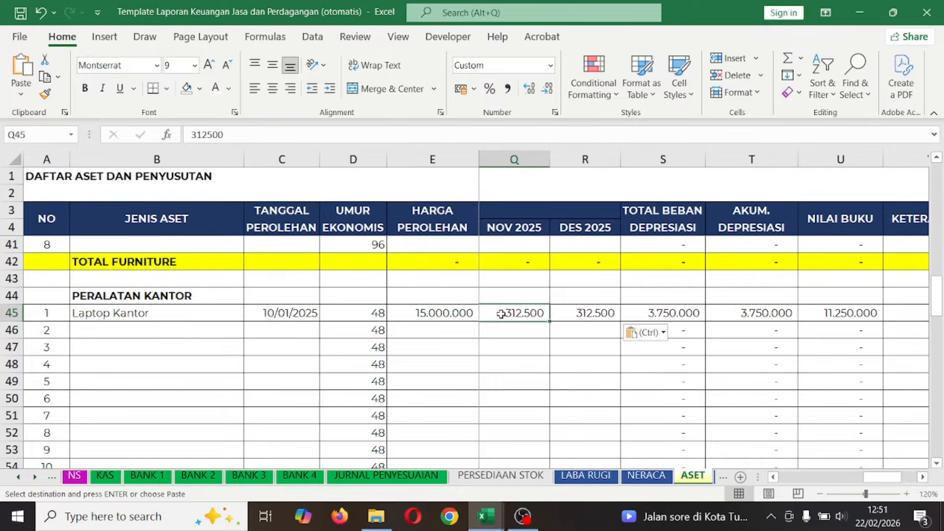
scroll(258, 360, down, 6)
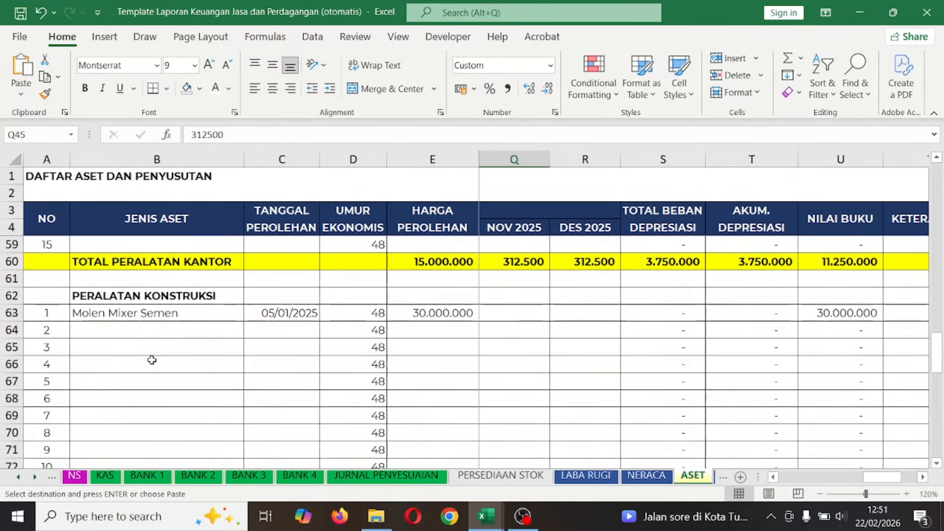
- Calculate the Molen Mixer Semen's January 2025 depreciation in G63 with the formula =E63/D63
click(184, 321)
click(430, 310)
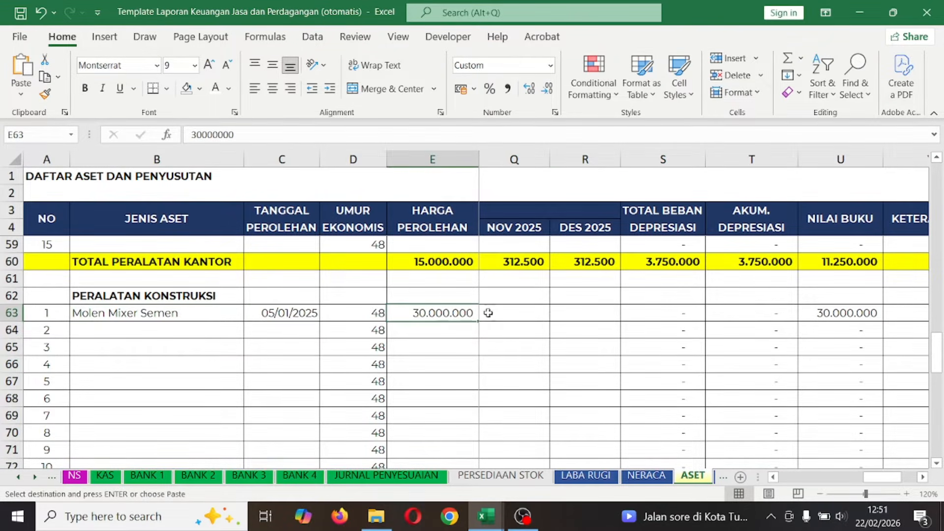
key(Right)
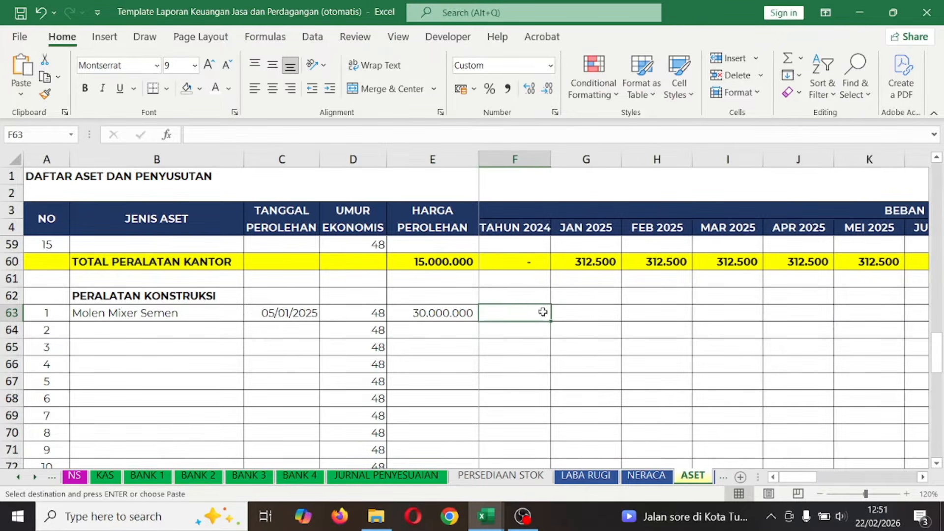
key(Right)
text(=)
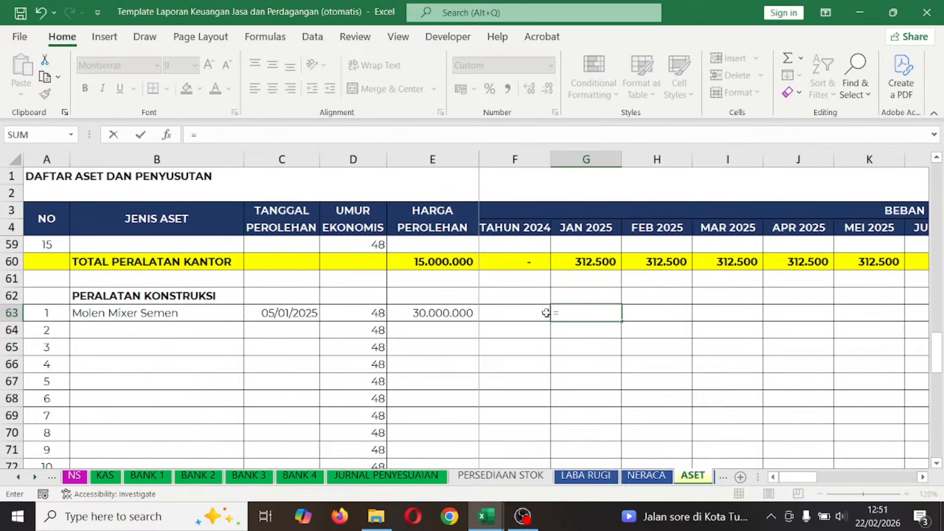
click(431, 312)
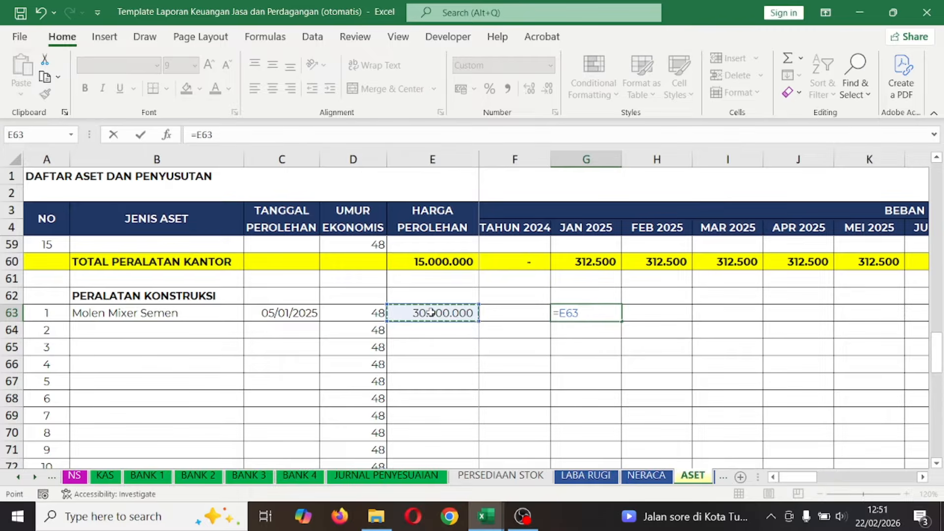
text(/)
click(355, 315)
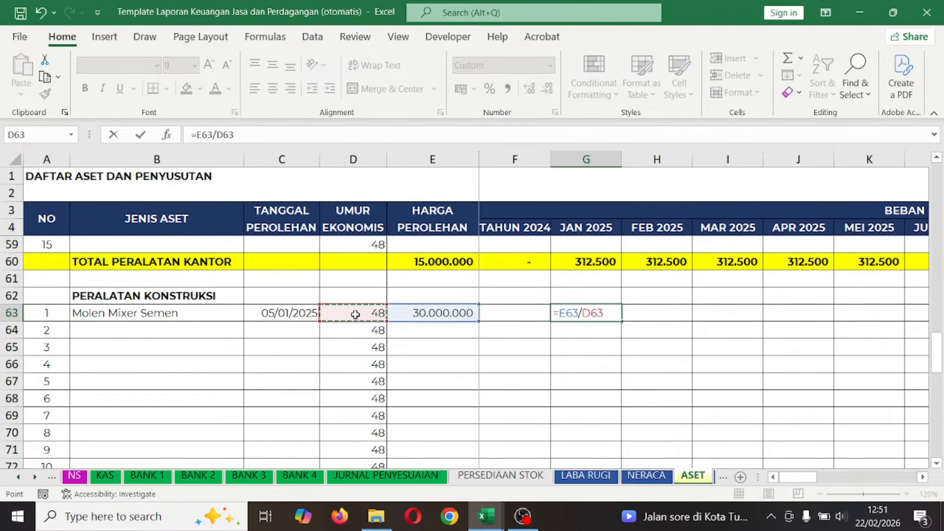
key(Return)
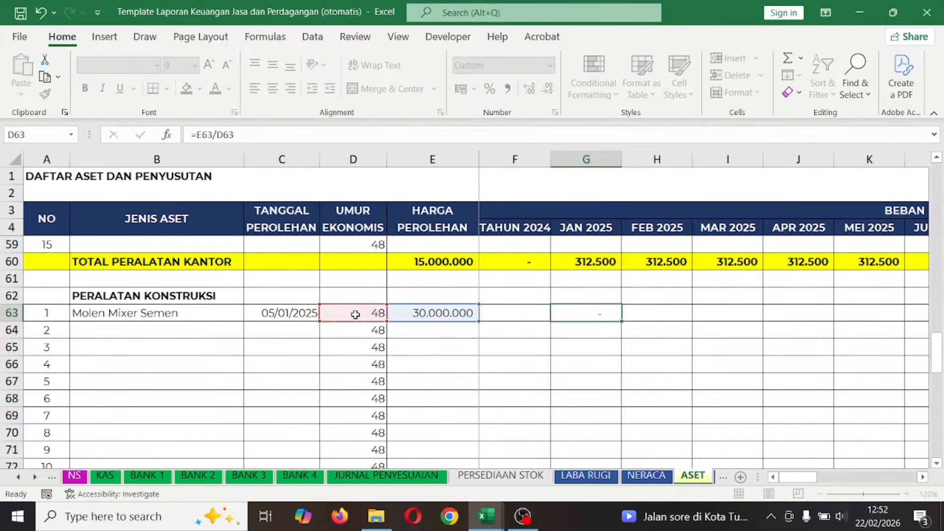
- Copy the mixer's January depreciation from G63, paste it as values into February through December 2025, H63:R63, and save the workbook
click(596, 326)
click(601, 311)
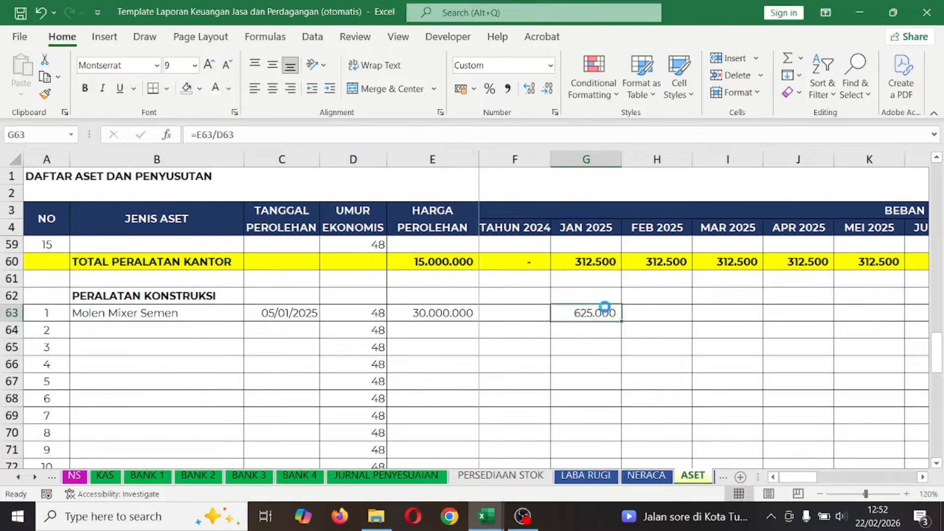
key(ctrl+c)
drag(628, 310, 791, 311)
right_click(791, 311)
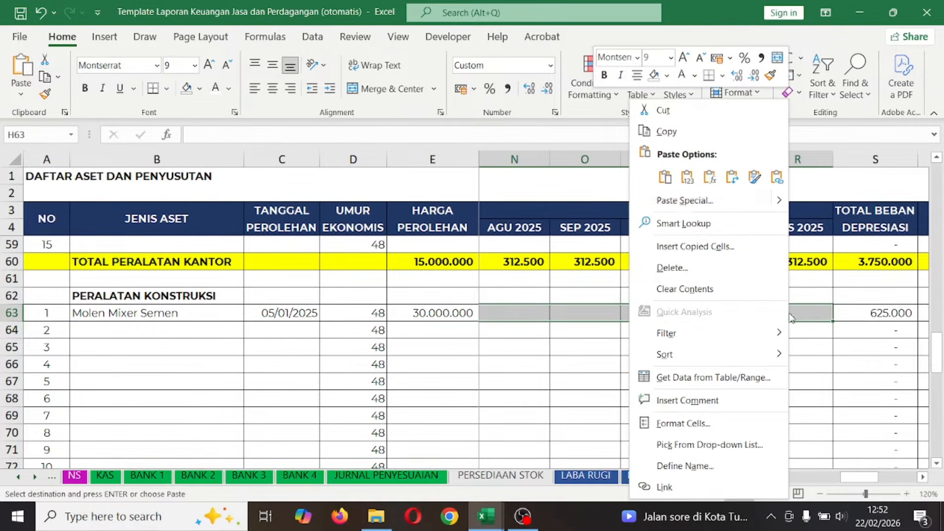
click(687, 181)
click(813, 350)
key(Escape)
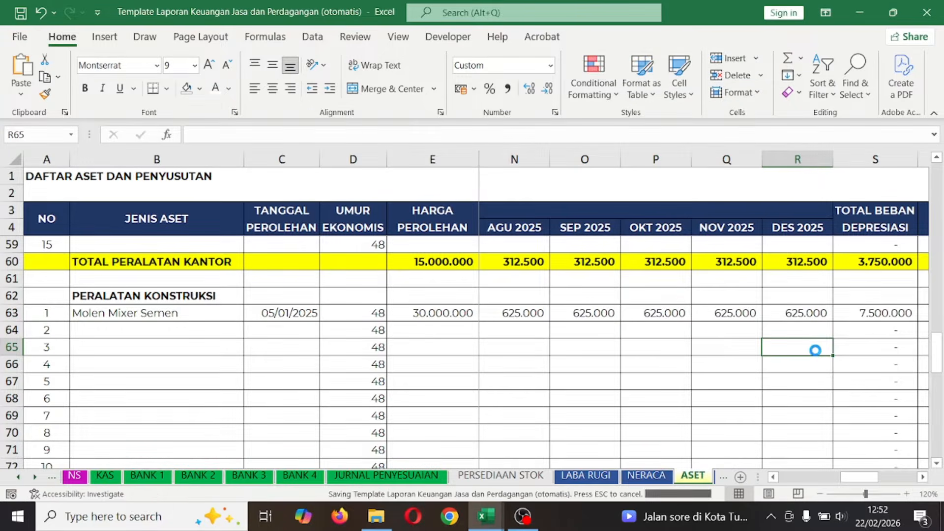
- Check the mixer's total depreciation and accumulated depreciation in row 63, and look over the remaining asset sections
scroll(866, 309, right, 2)
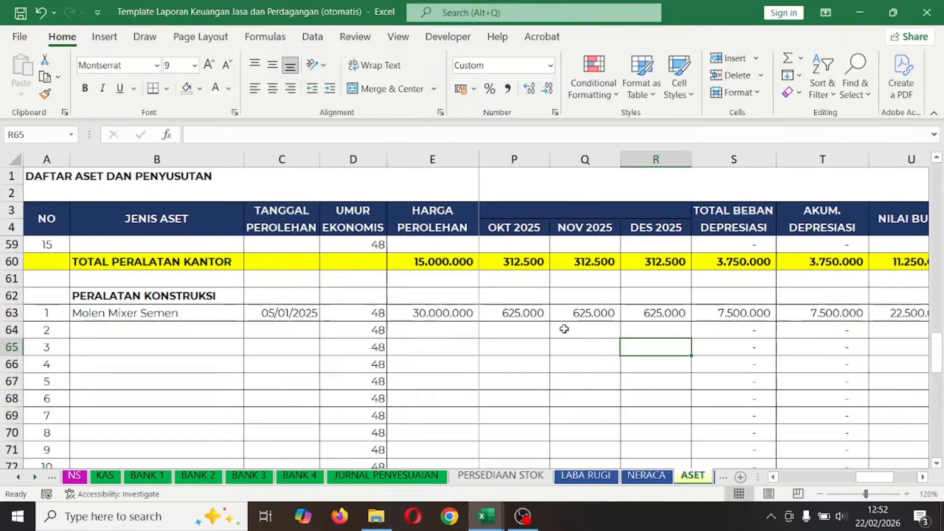
click(765, 318)
scroll(175, 341, down, 3)
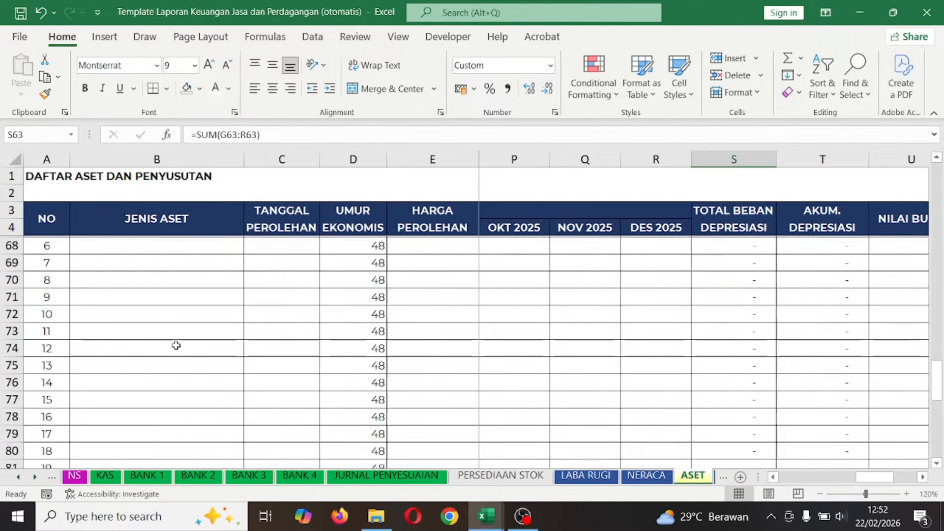
scroll(197, 349, up, 19)
scroll(229, 359, up, 2)
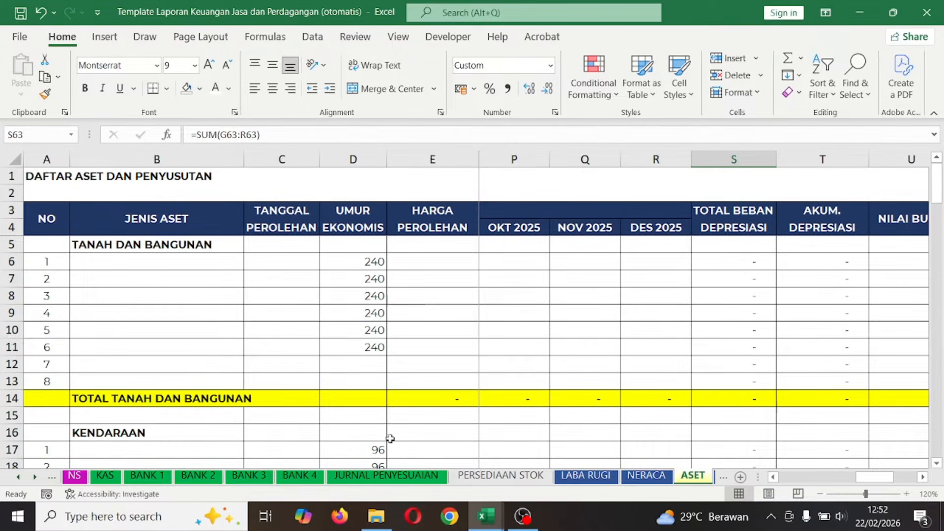
- On the KAS sheet, reset the KETERANGAN filter from Aset Tetap to all categories so every transaction is listed
click(106, 475)
click(247, 256)
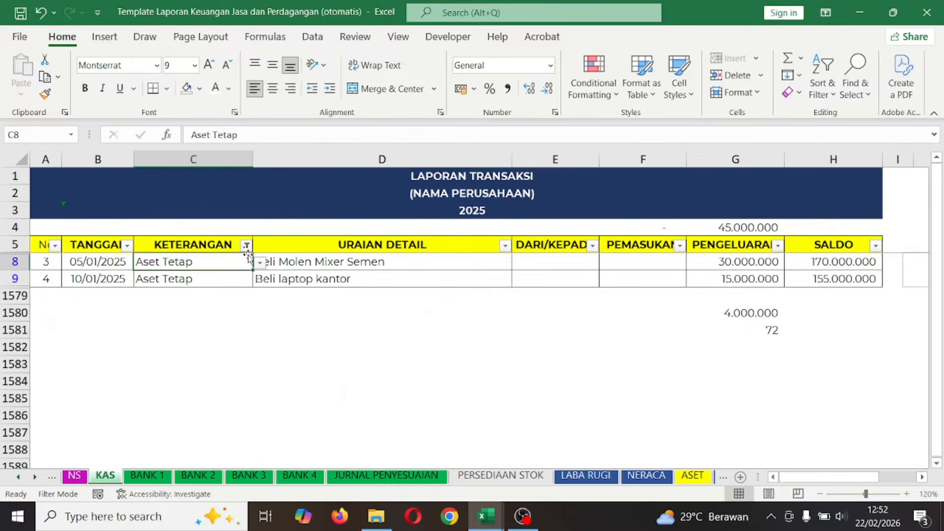
click(395, 278)
click(735, 265)
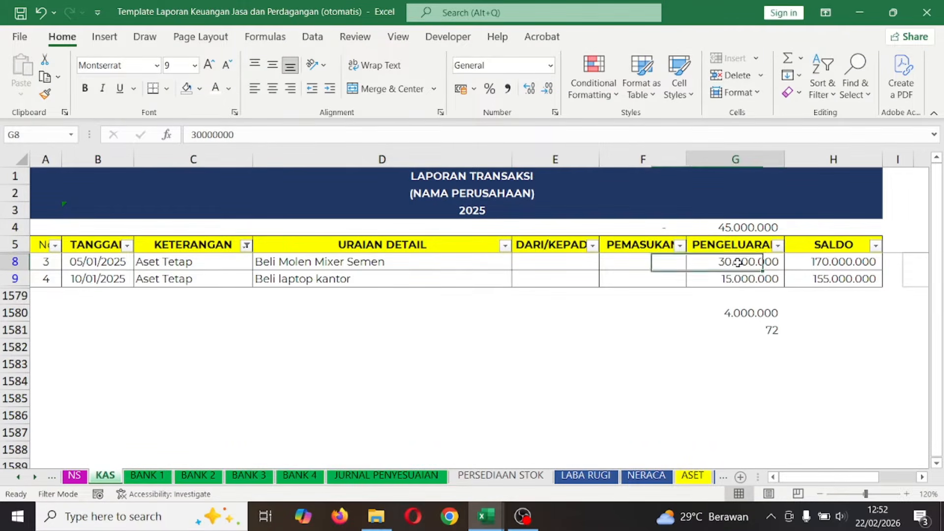
click(245, 247)
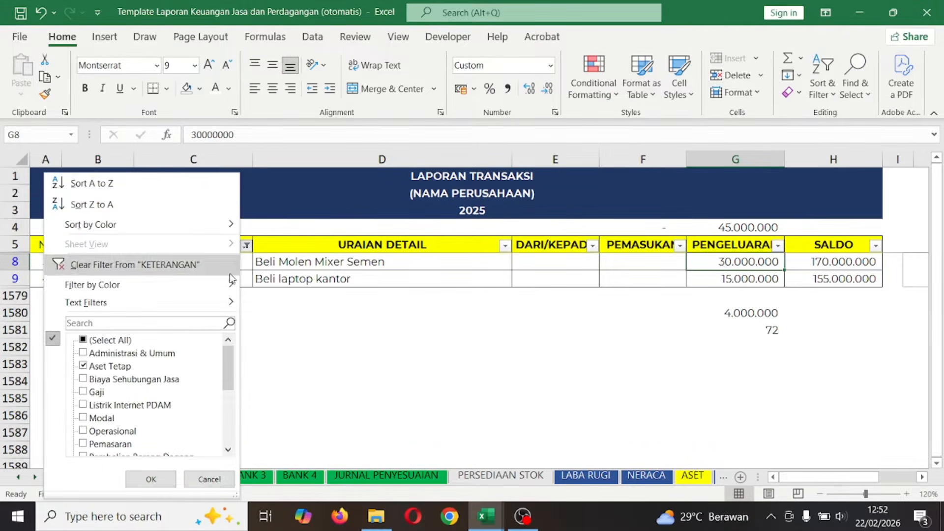
click(120, 342)
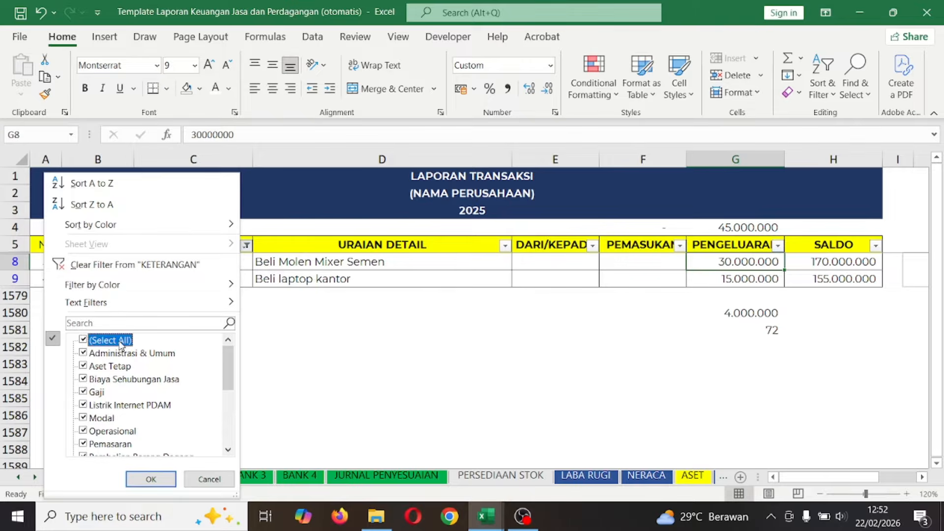
click(151, 478)
click(344, 364)
click(347, 297)
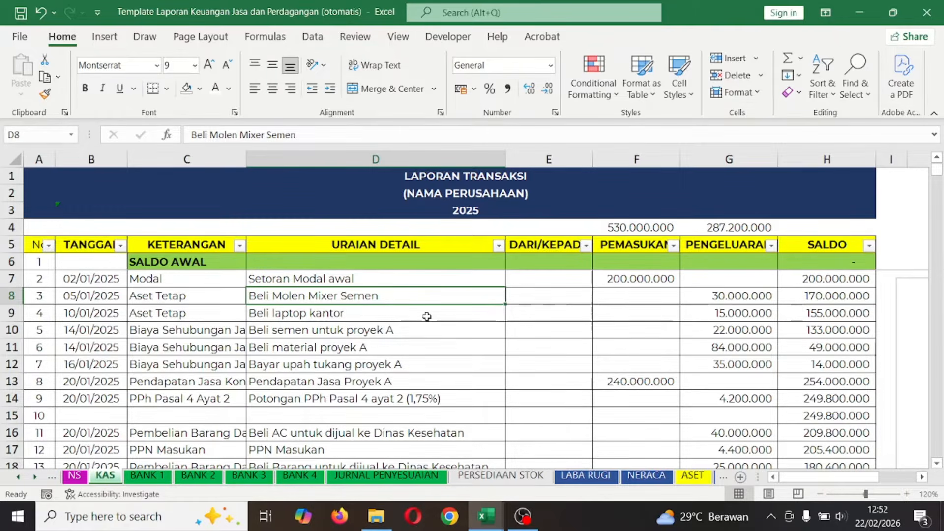
- Review the LABA RUGI sheet's revenue and service cost lines across the Gabungan, Jasa Konstruksi and Perdagangan columns
click(578, 479)
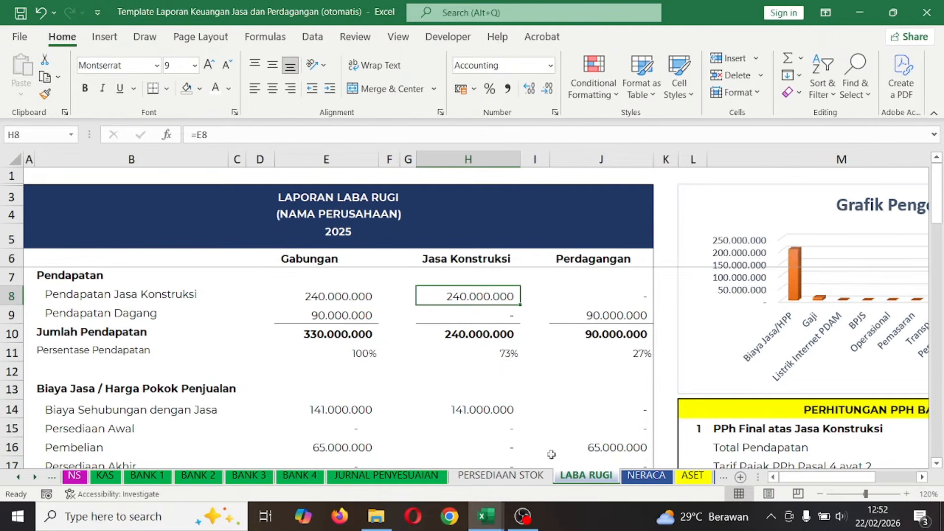
click(307, 299)
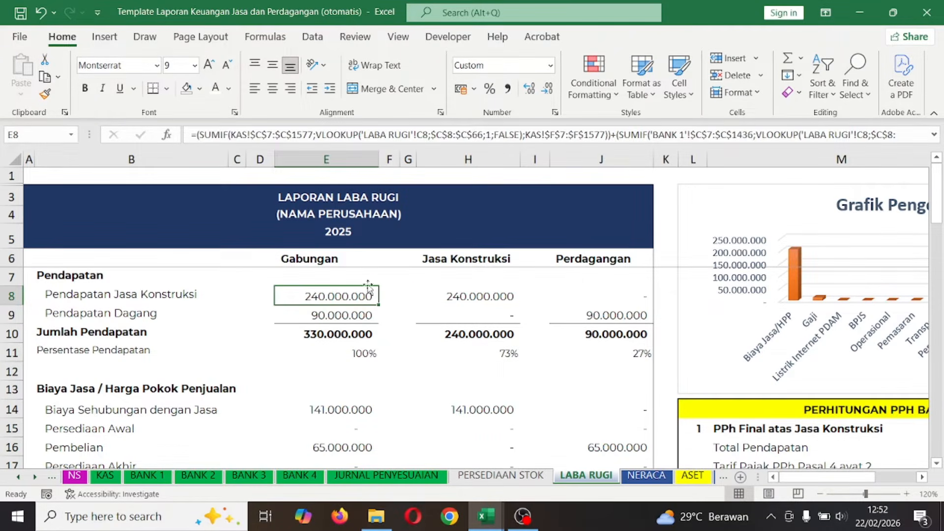
click(484, 297)
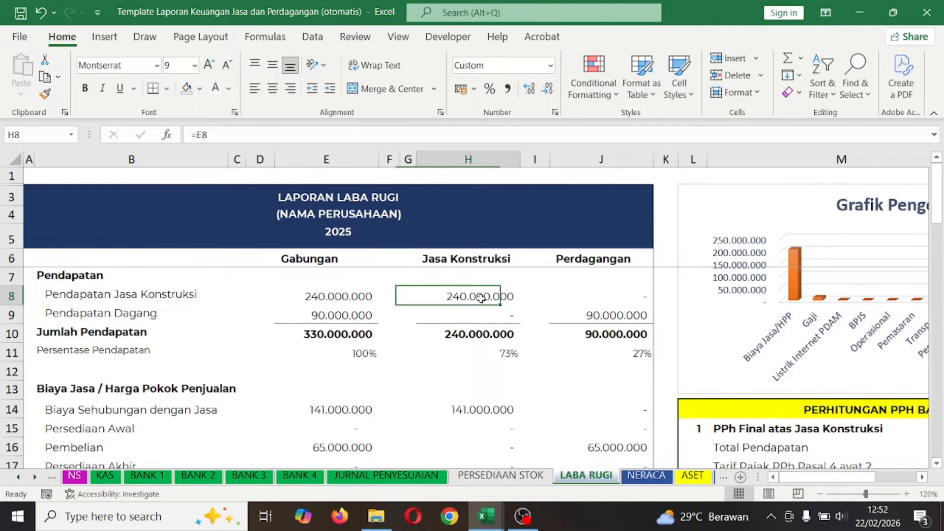
click(618, 302)
click(611, 314)
click(472, 314)
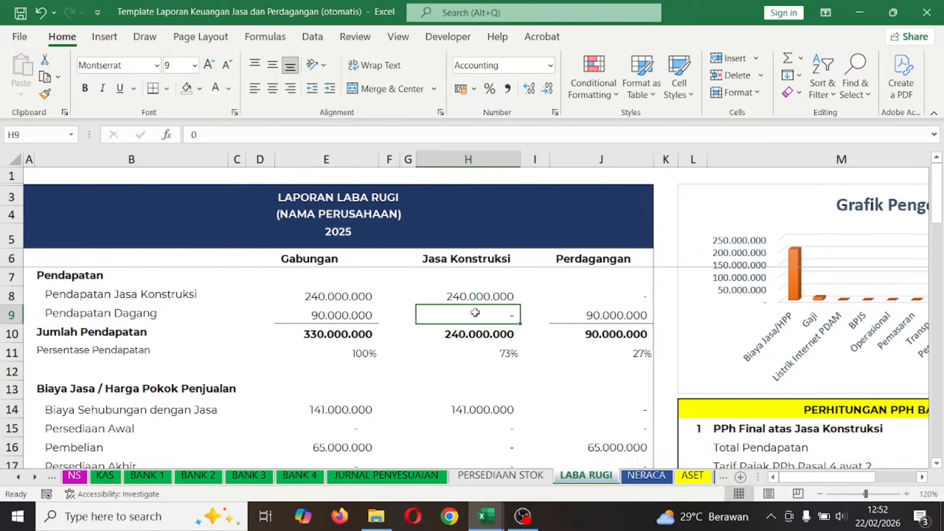
click(473, 297)
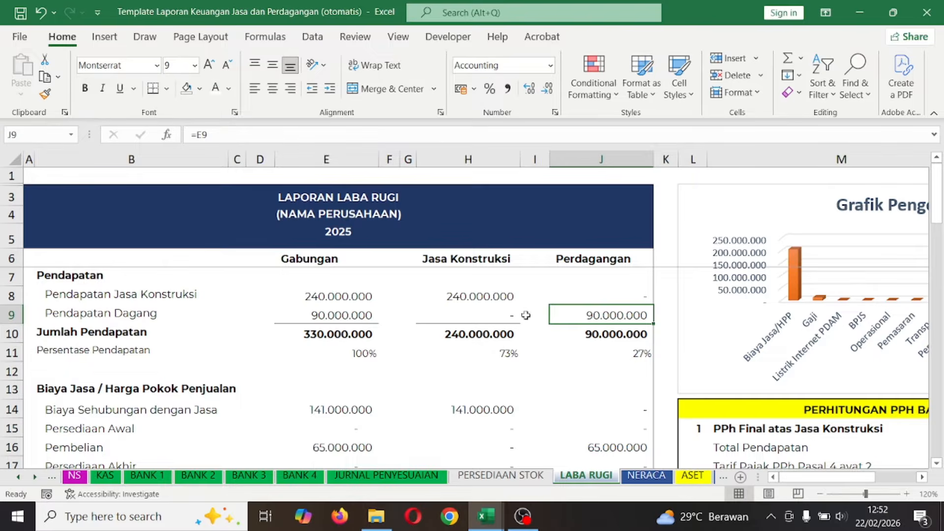
click(463, 390)
click(471, 408)
scroll(471, 407, down, 1)
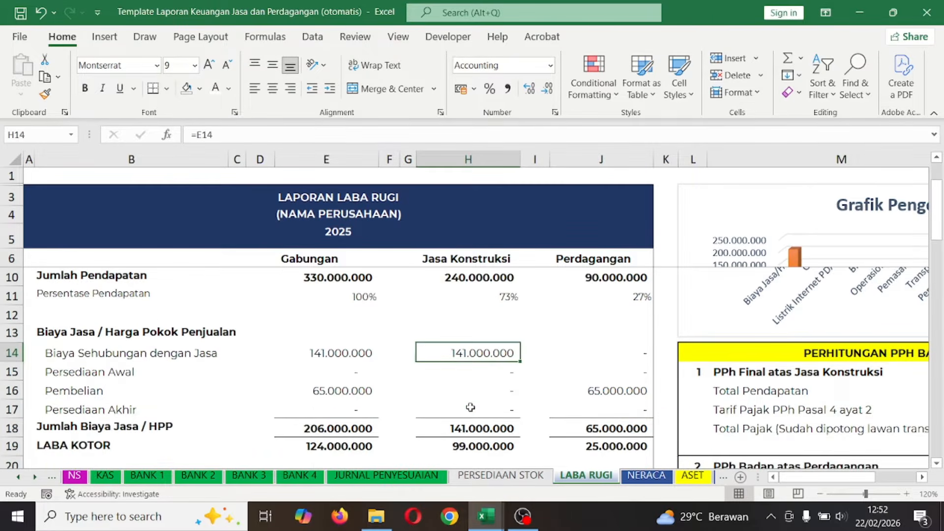
scroll(471, 407, up, 1)
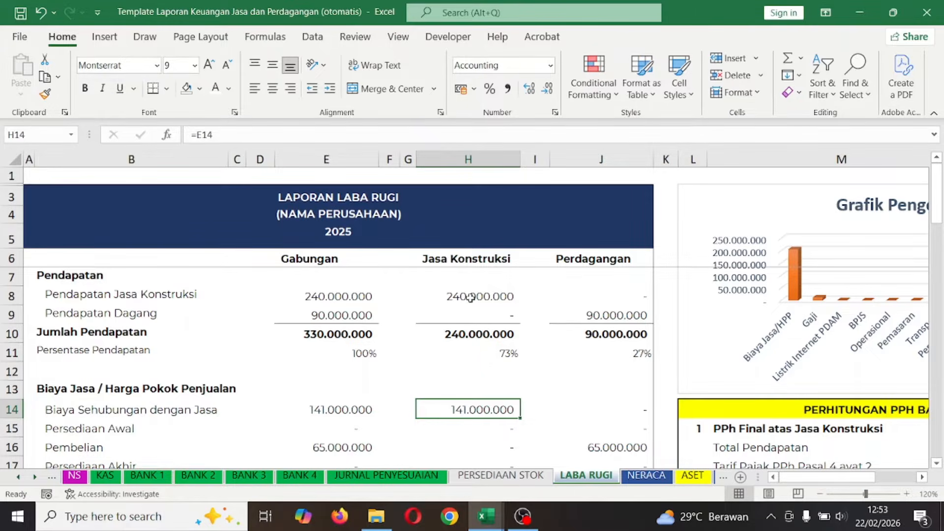
- Compare the Pendapatan Jasa Konstruksi and Pendapatan Dagang lines with their combined and construction amounts in rows 8 and 9
click(471, 297)
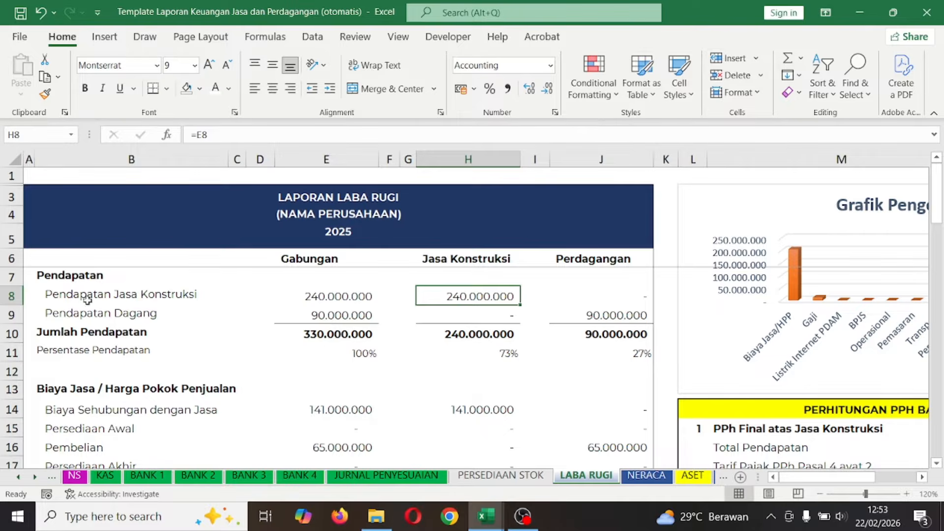
click(168, 309)
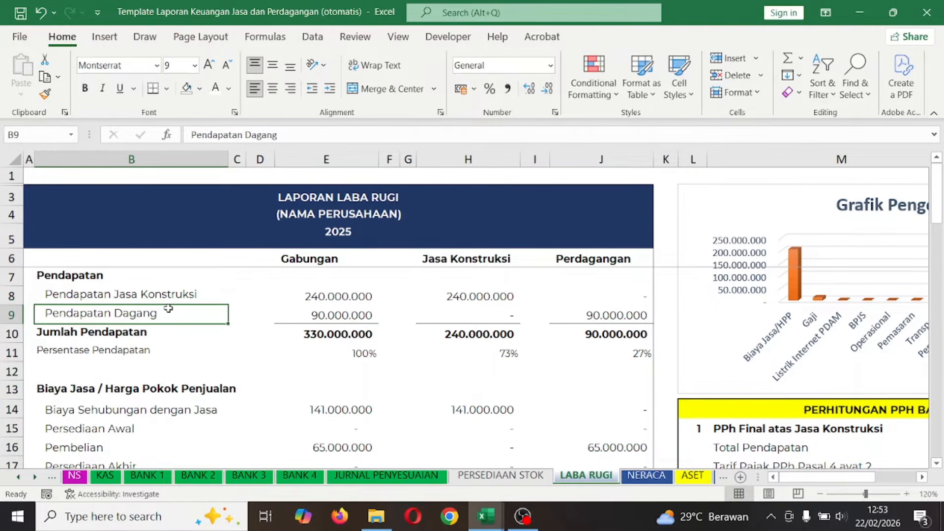
click(84, 277)
click(84, 292)
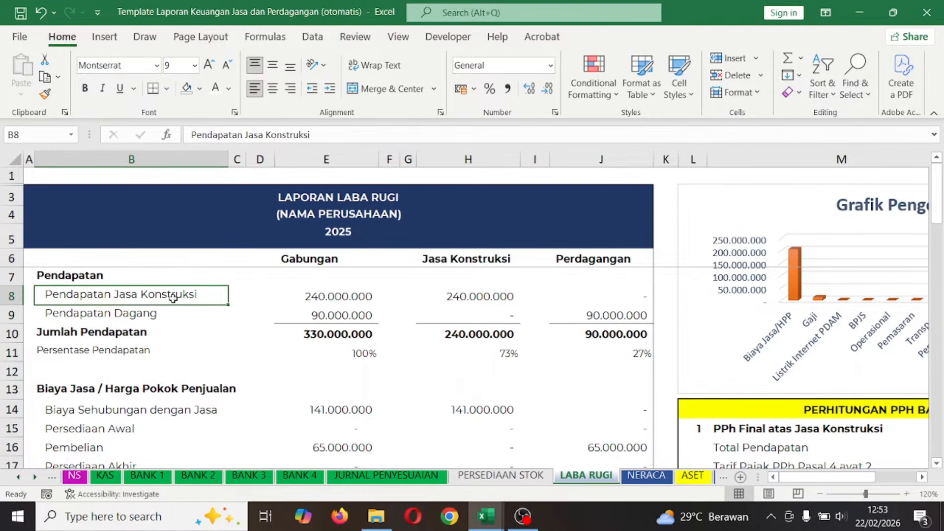
click(139, 315)
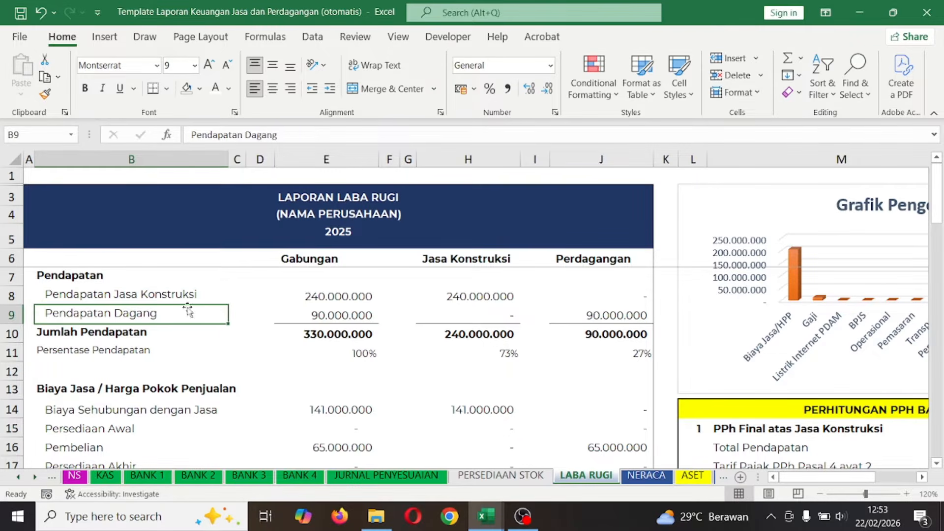
click(350, 312)
click(336, 296)
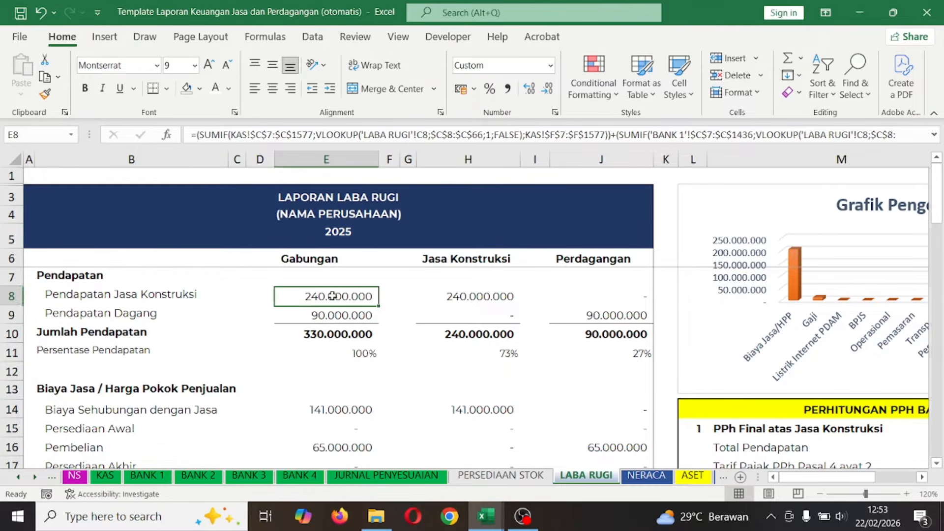
click(462, 299)
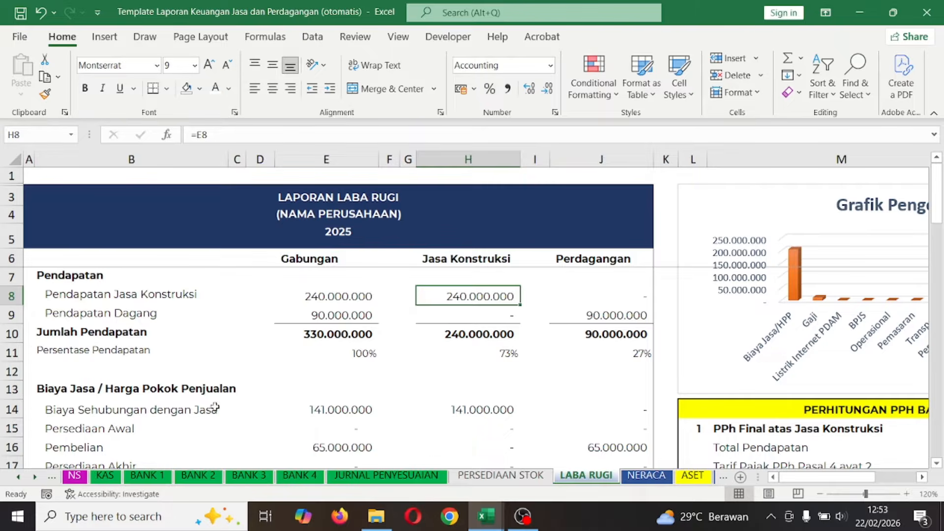
- Trace the construction and trading revenue back to their source entries in rows 13 and 20 of the KAS sheet
click(104, 476)
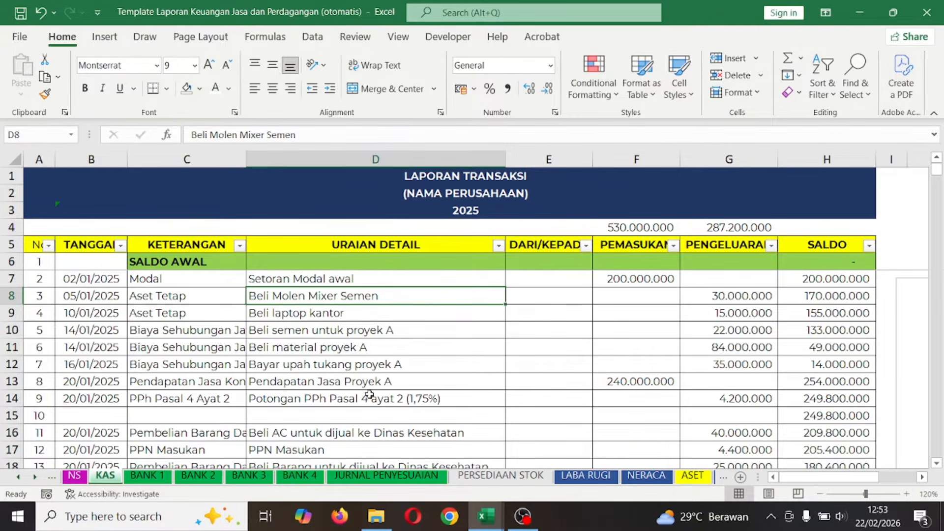
click(306, 376)
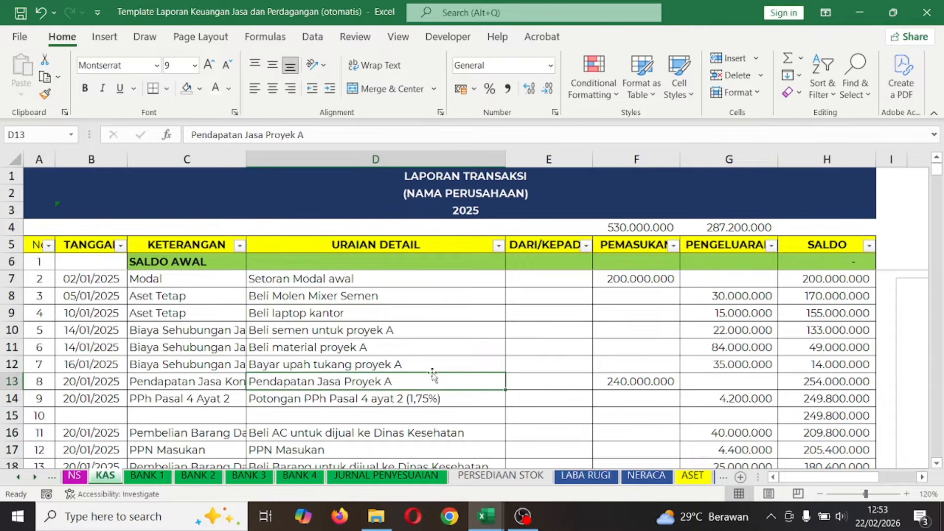
click(617, 376)
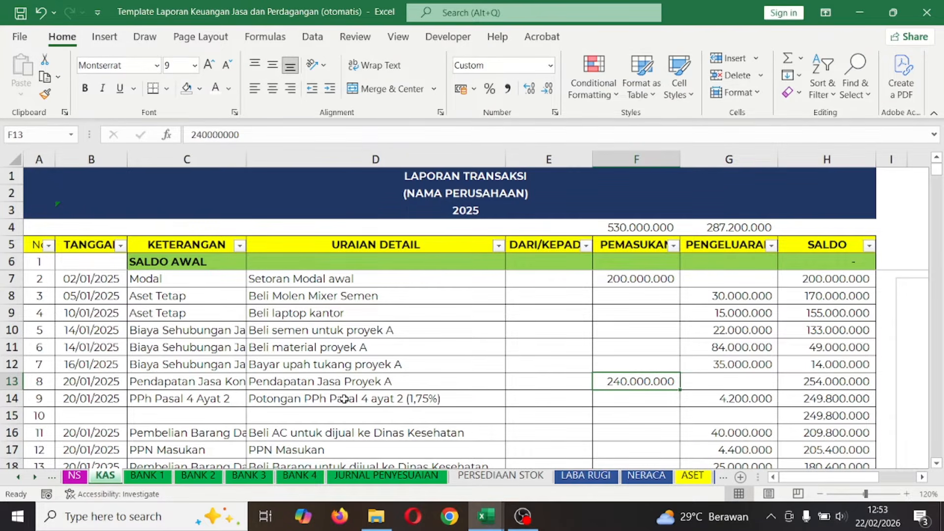
click(203, 385)
click(634, 384)
scroll(186, 410, down, 2)
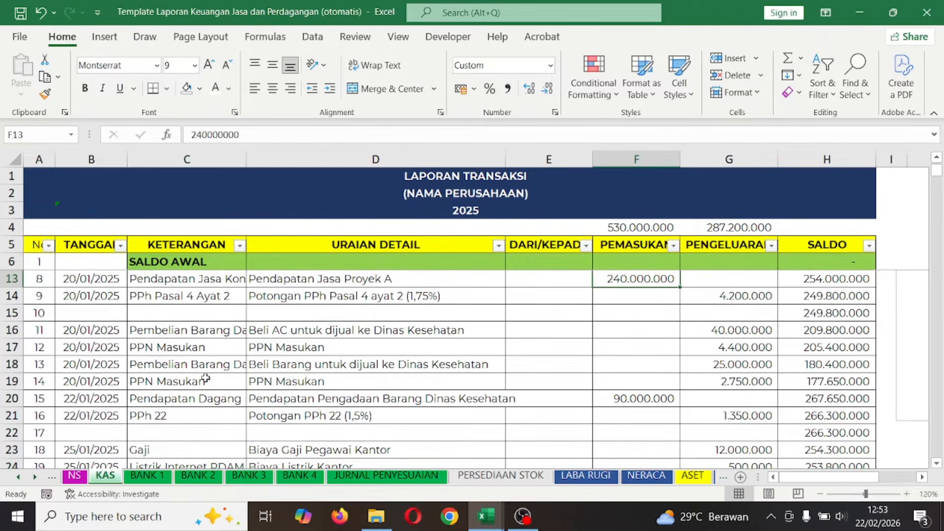
click(213, 400)
click(301, 396)
click(654, 393)
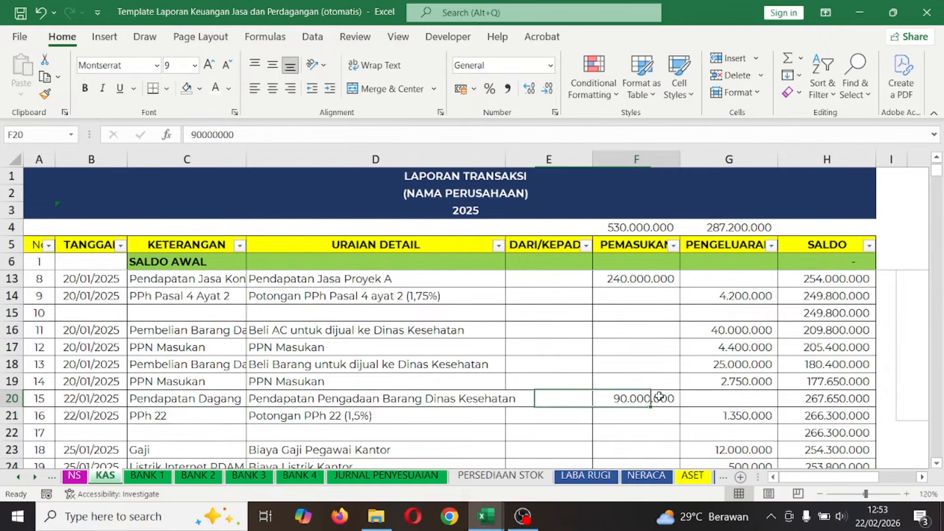
- On the LABA RUGI sheet, check how the row 8 and 9 revenues are assigned to the Jasa Konstruksi and Perdagangan columns
click(586, 474)
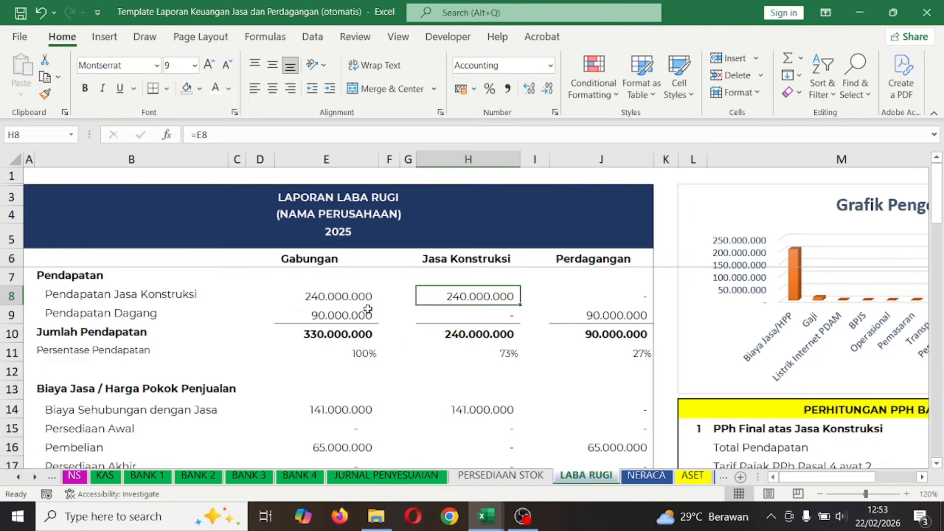
click(321, 316)
click(605, 310)
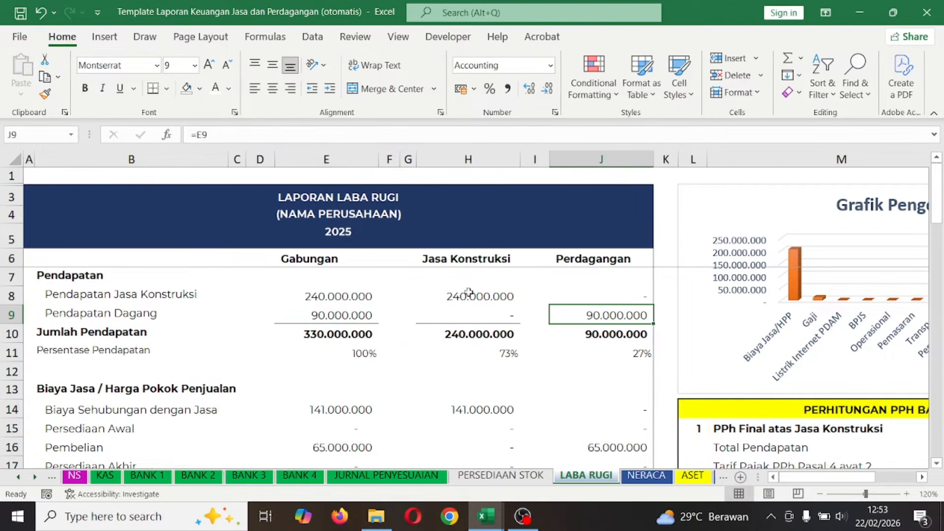
drag(469, 293, 632, 312)
click(487, 296)
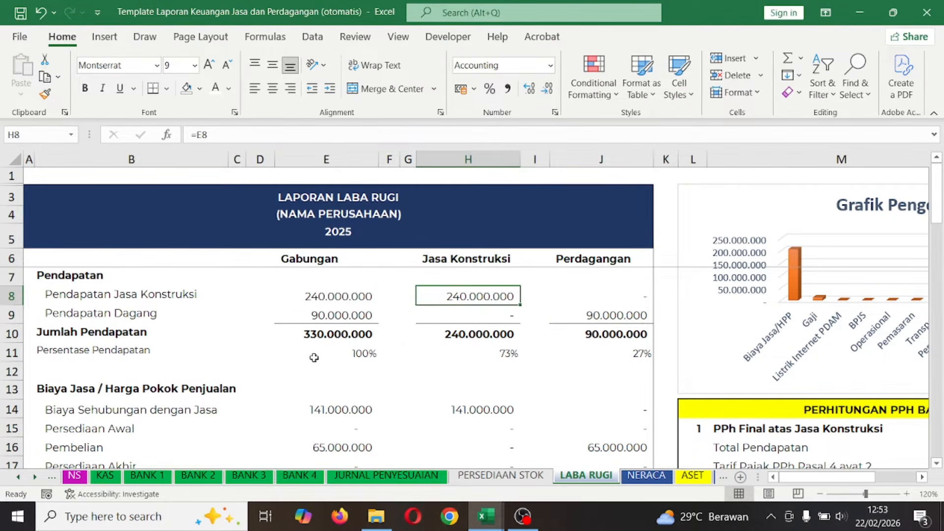
- Inspect the Jumlah Pendapatan totals in row 10 for the Gabungan, Jasa Konstruksi and Perdagangan columns
click(111, 335)
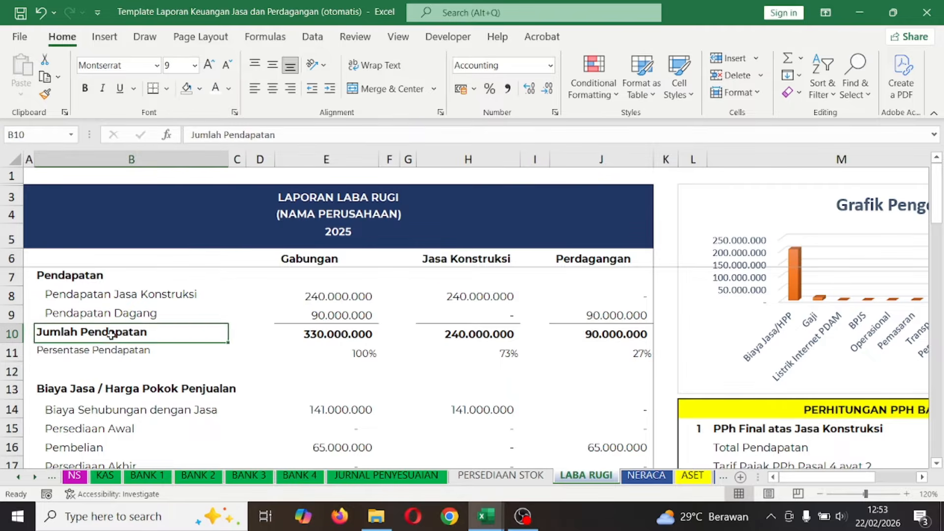
click(349, 333)
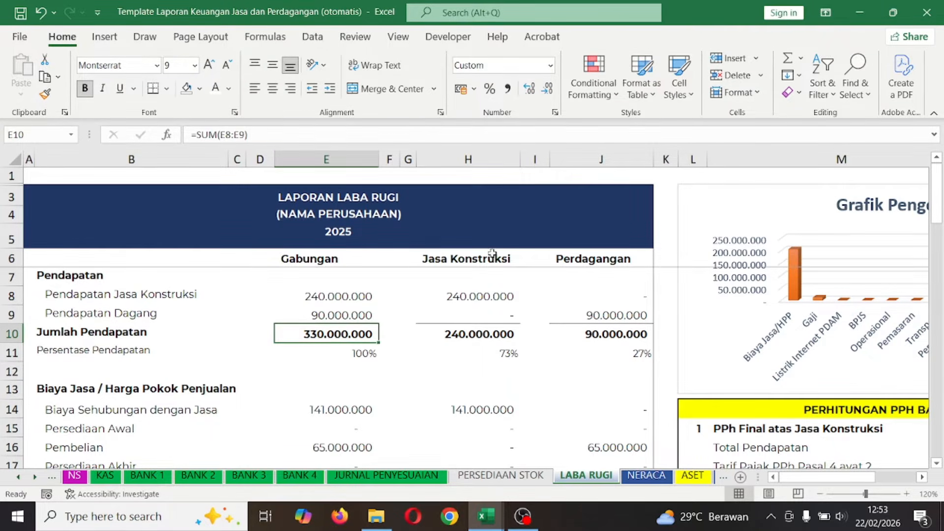
drag(492, 253, 511, 337)
click(465, 336)
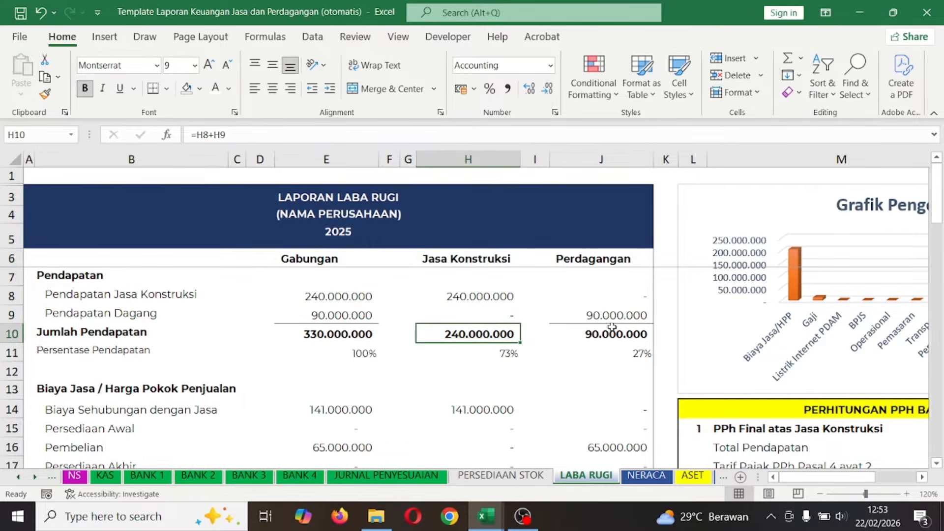
click(621, 332)
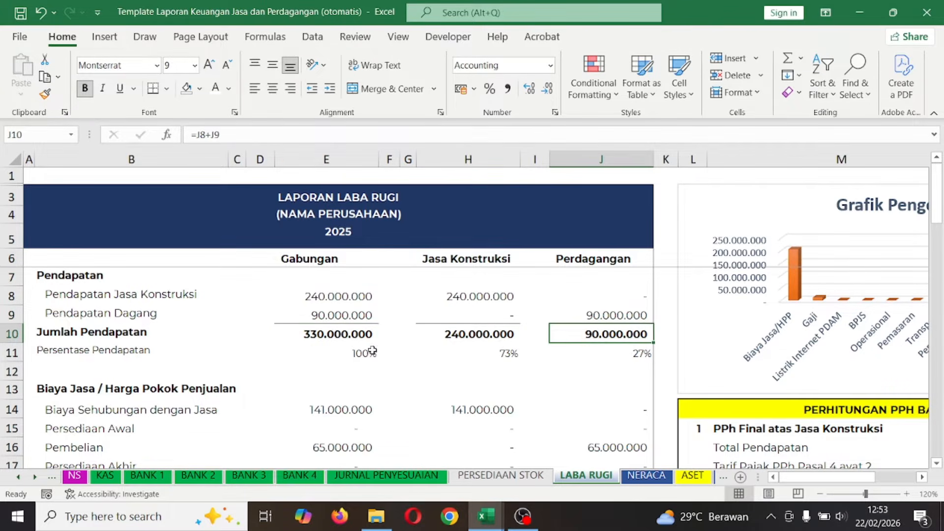
- Examine the Persentase Pendapatan formulas in row 11, comparing the construction and trading shares of combined revenue
click(77, 352)
click(363, 353)
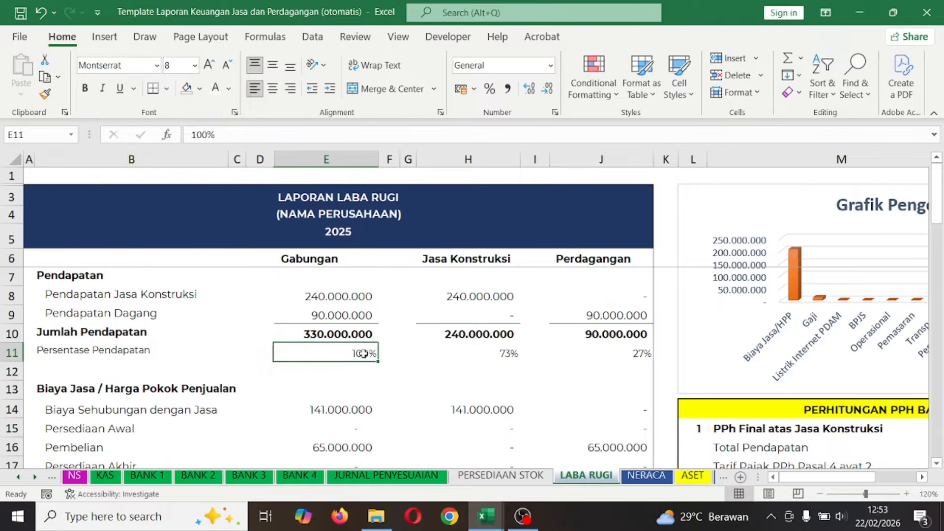
click(514, 354)
click(617, 350)
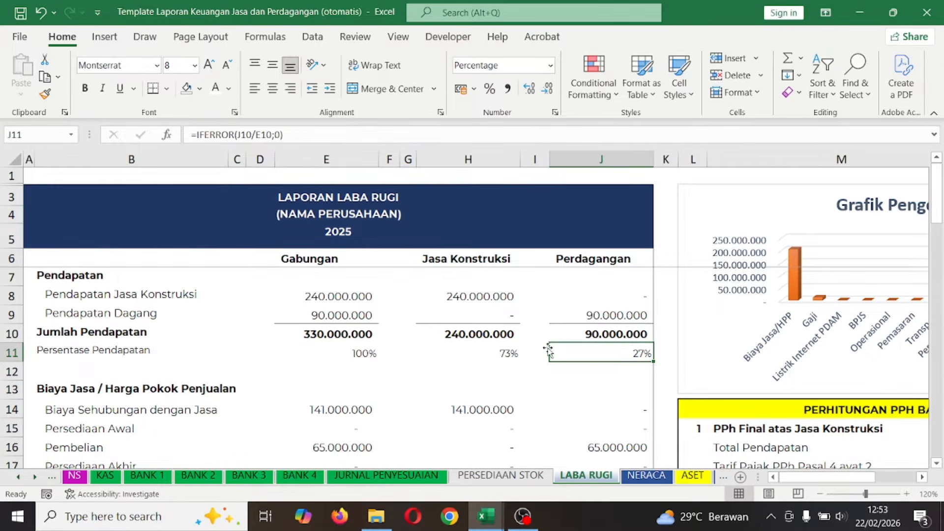
click(499, 350)
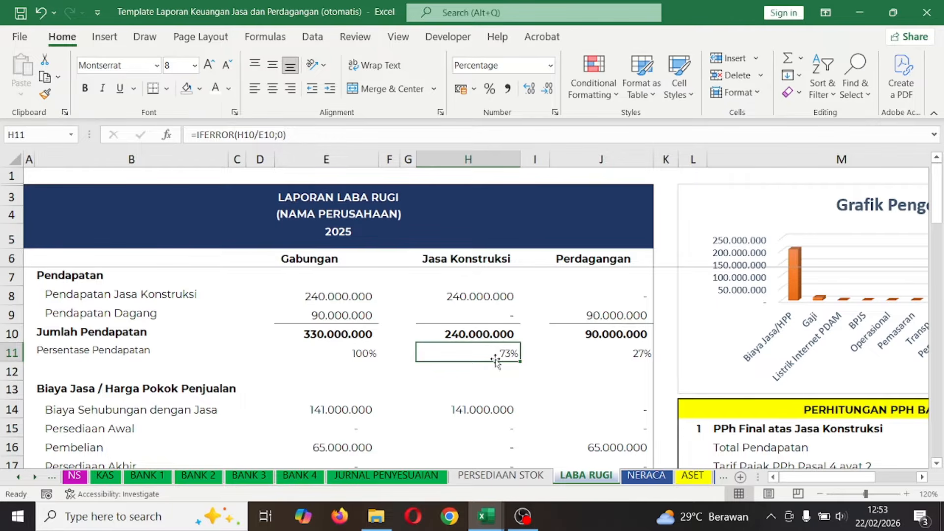
click(637, 360)
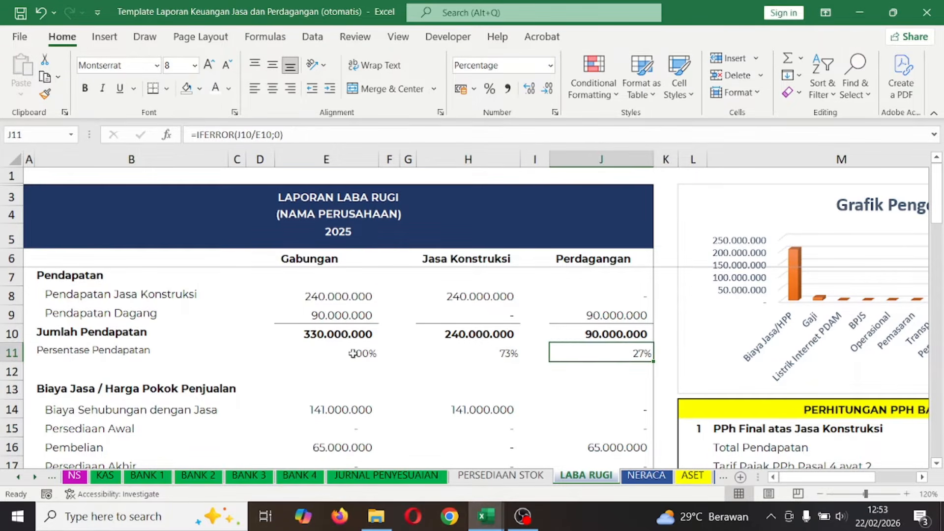
- Review the Biaya Sehubungan dengan Jasa line in row 14 and its combined and construction amounts
scroll(354, 362, down, 2)
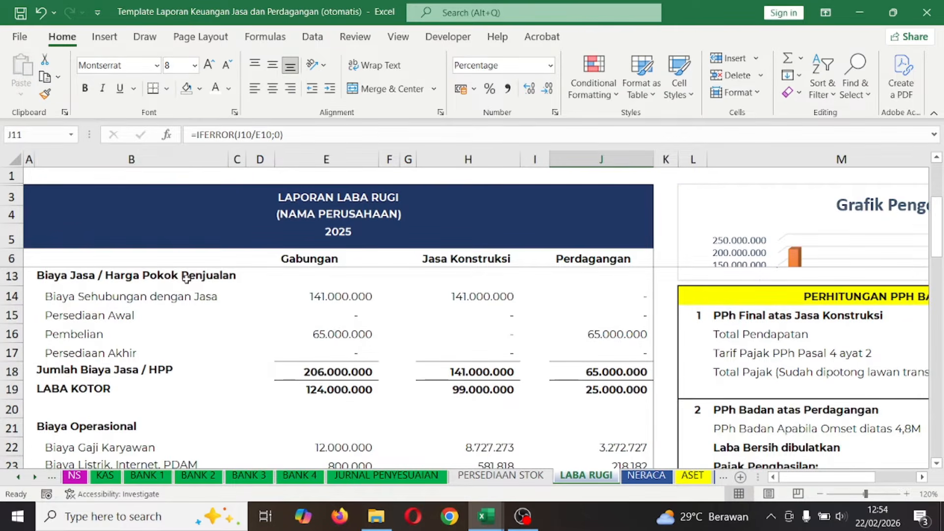
click(157, 280)
click(315, 297)
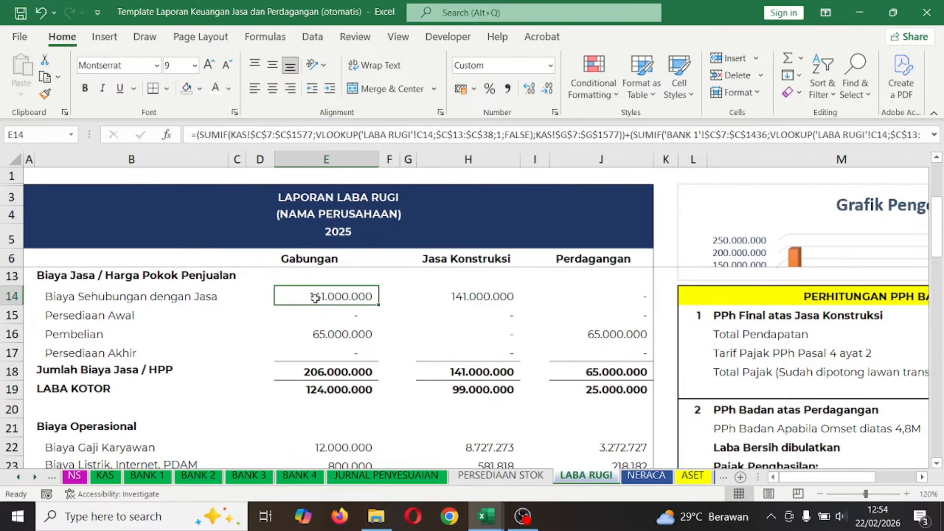
click(104, 295)
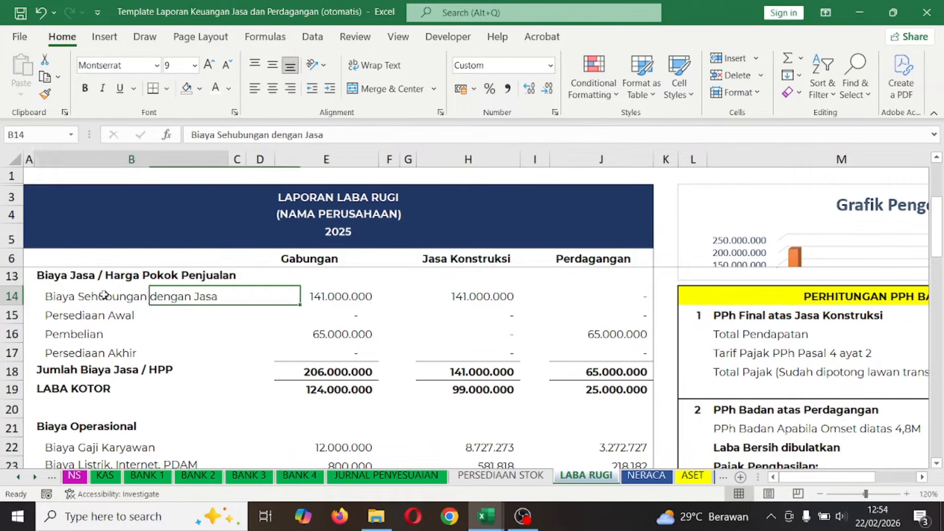
click(339, 298)
click(468, 297)
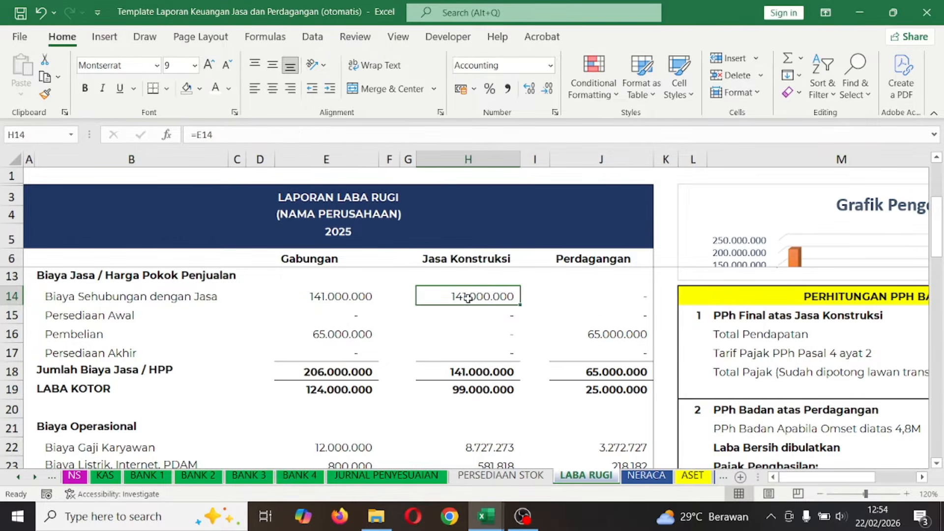
- On the KAS sheet, sum the three Proyek A service cost expenditures in G10:G12 to check the service cost
click(105, 476)
click(375, 344)
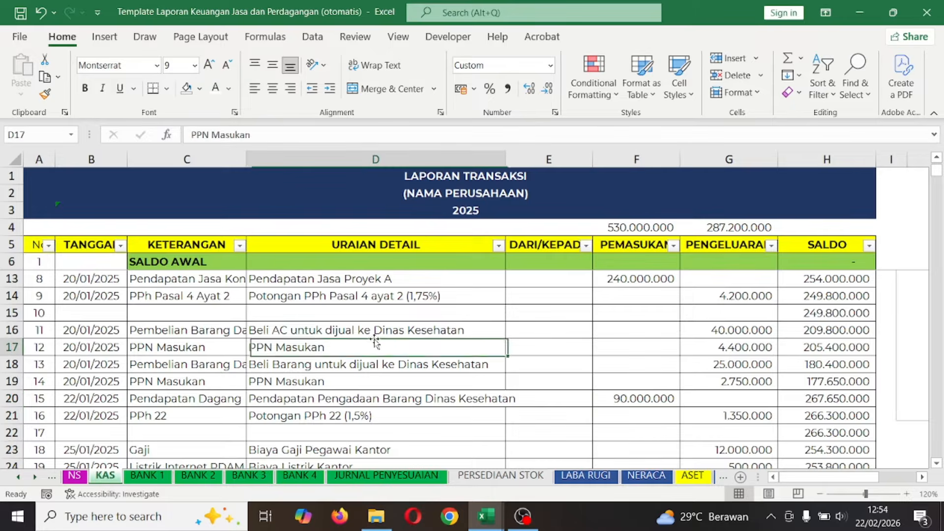
click(512, 328)
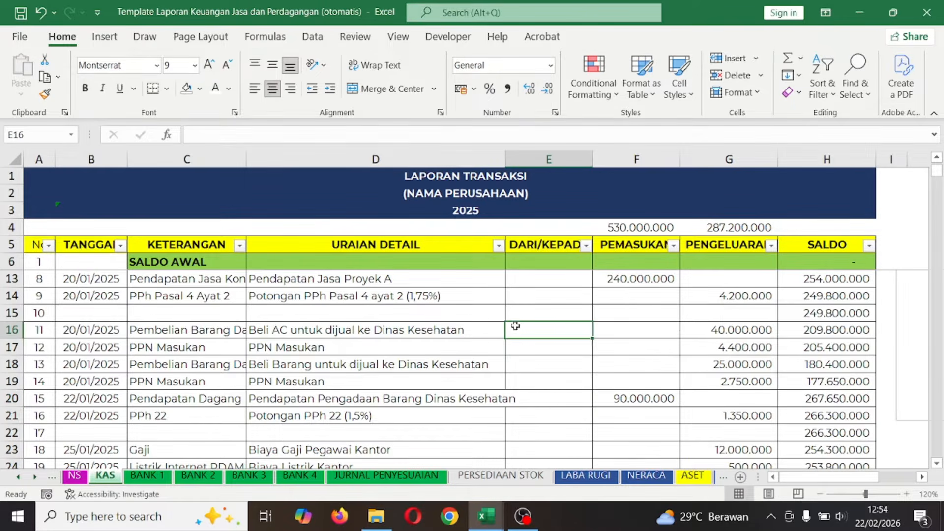
click(720, 356)
scroll(670, 351, up, 2)
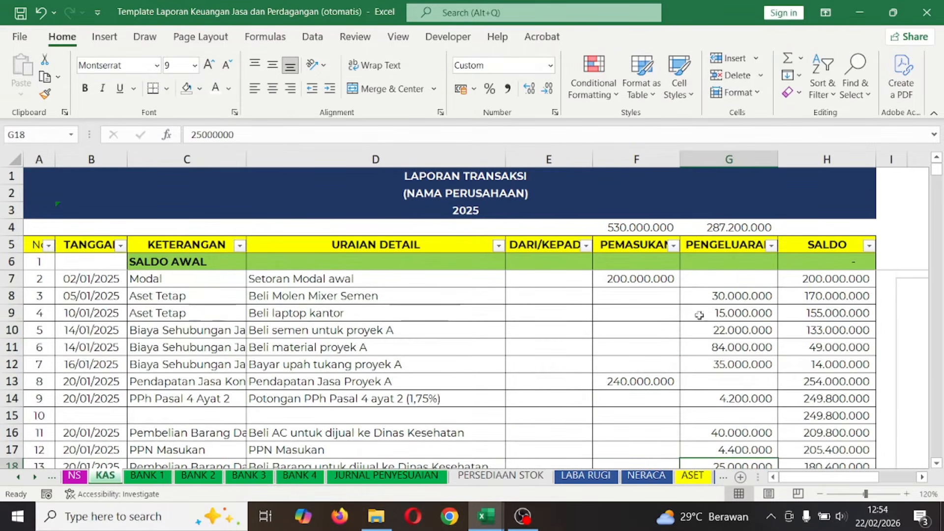
click(452, 331)
click(731, 330)
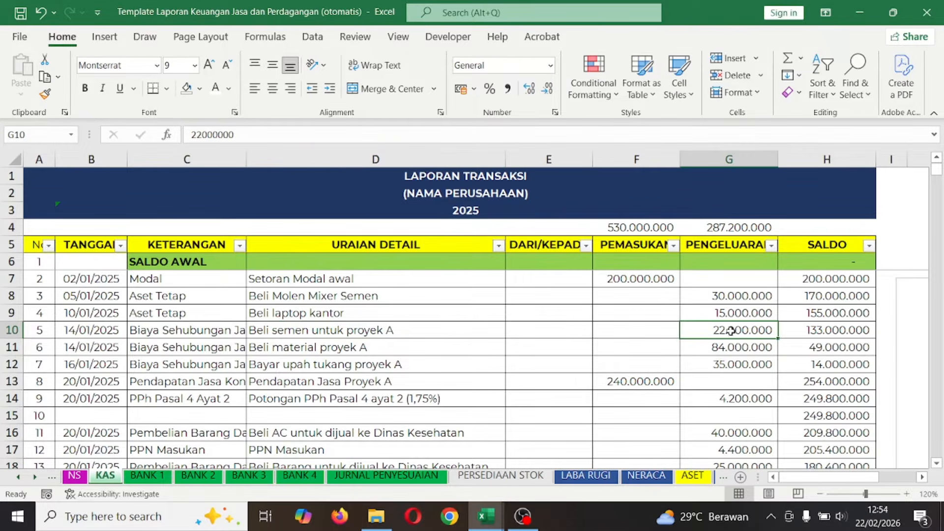
drag(727, 339, 727, 364)
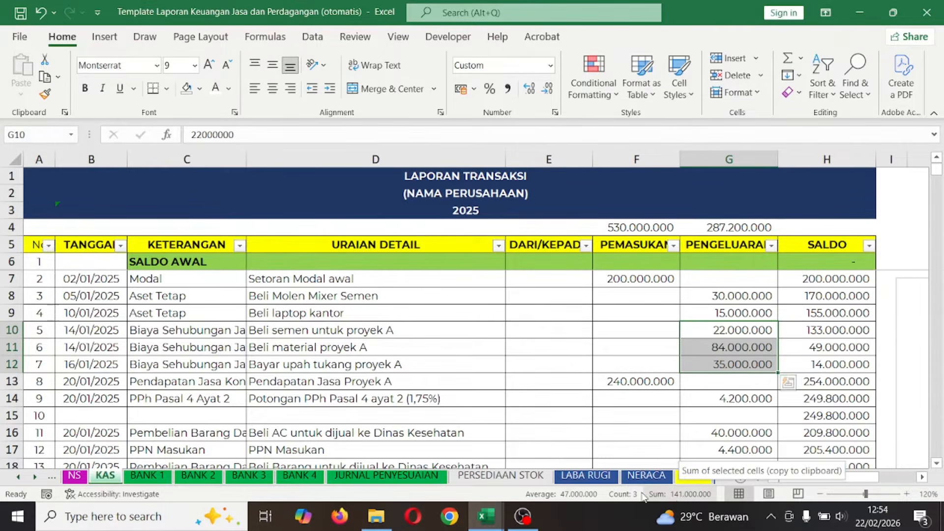
- Back on the LABA RUGI sheet, examine the Pembelian line in row 16 across the combined, construction and trading columns
click(583, 476)
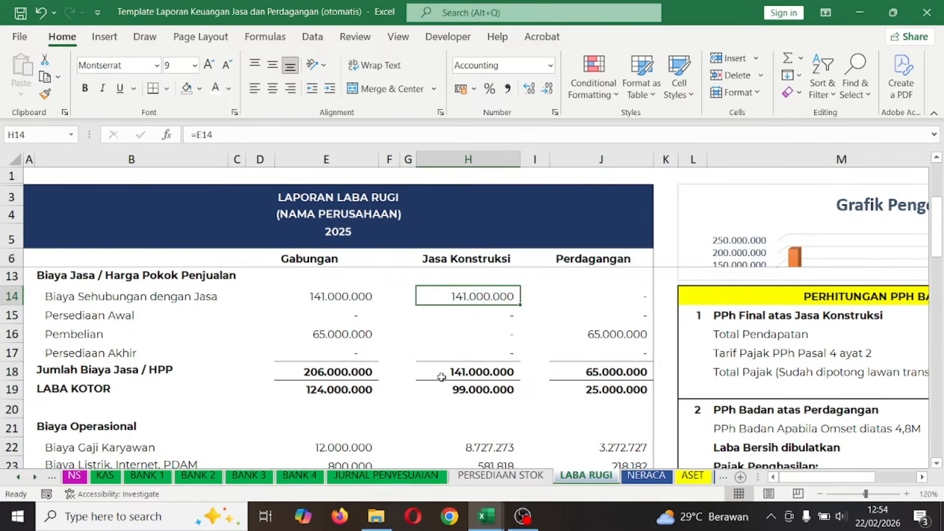
click(485, 329)
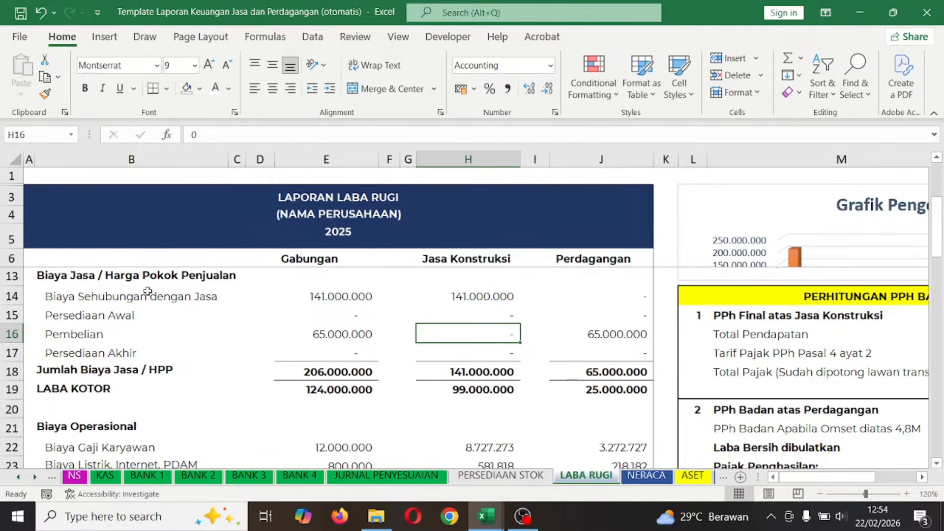
click(66, 334)
click(349, 328)
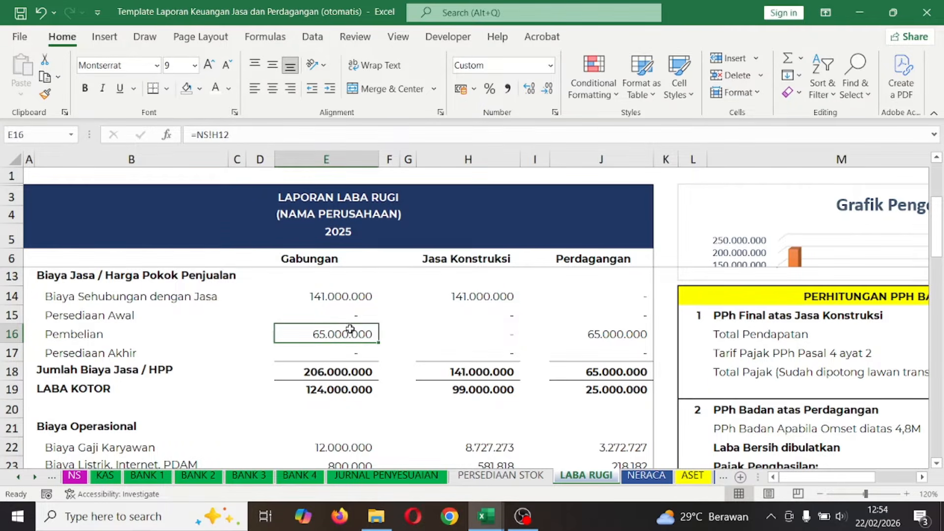
click(478, 339)
click(628, 328)
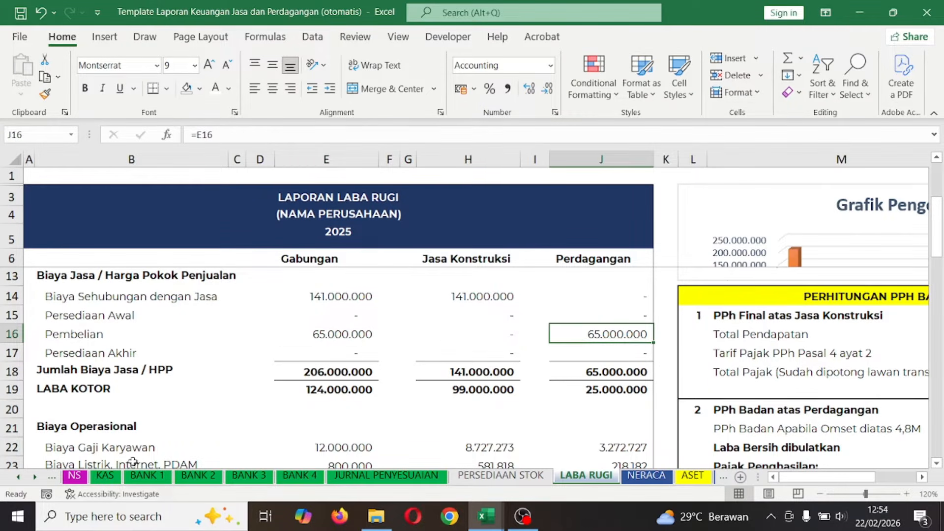
- On the KAS sheet, sum the two Dinas Kesehatan goods purchases in G16 and G18, leaving out the PPN Masukan entries
click(101, 476)
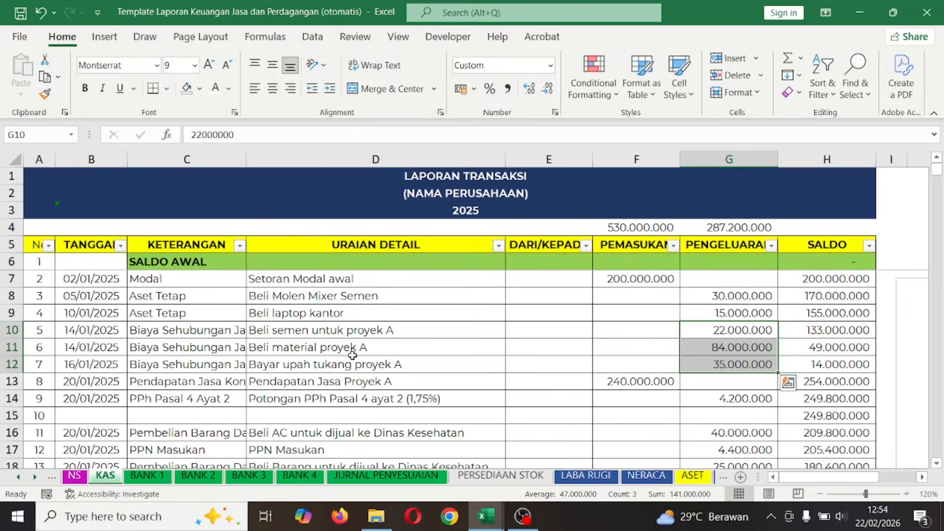
scroll(619, 375, down, 4)
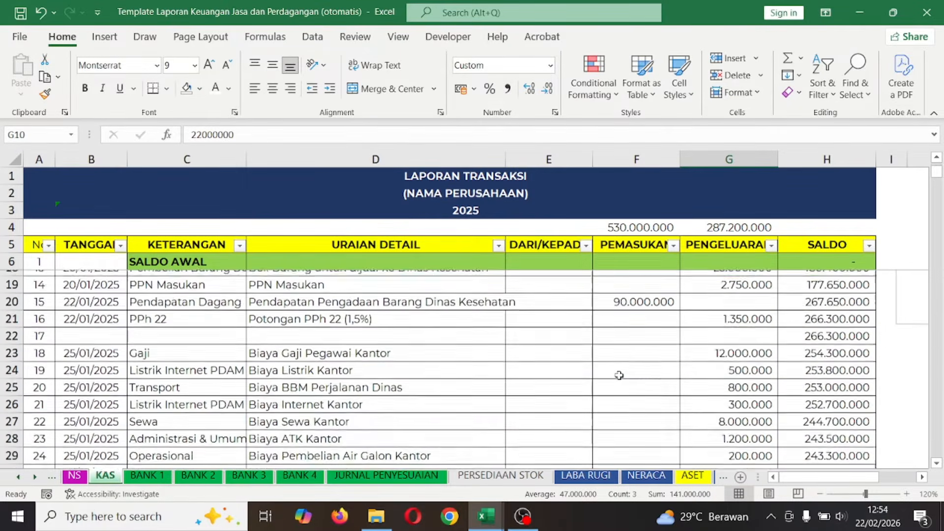
scroll(619, 375, up, 1)
scroll(619, 376, up, 1)
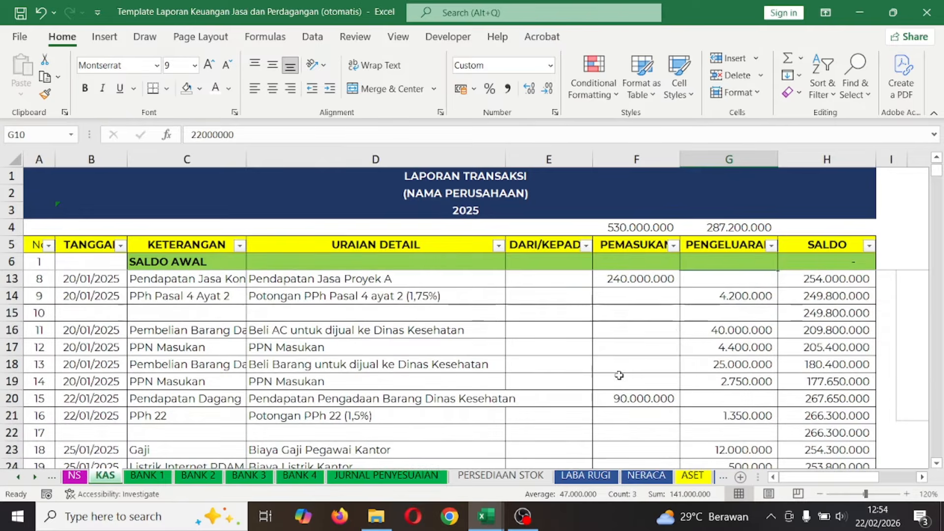
click(305, 344)
click(330, 330)
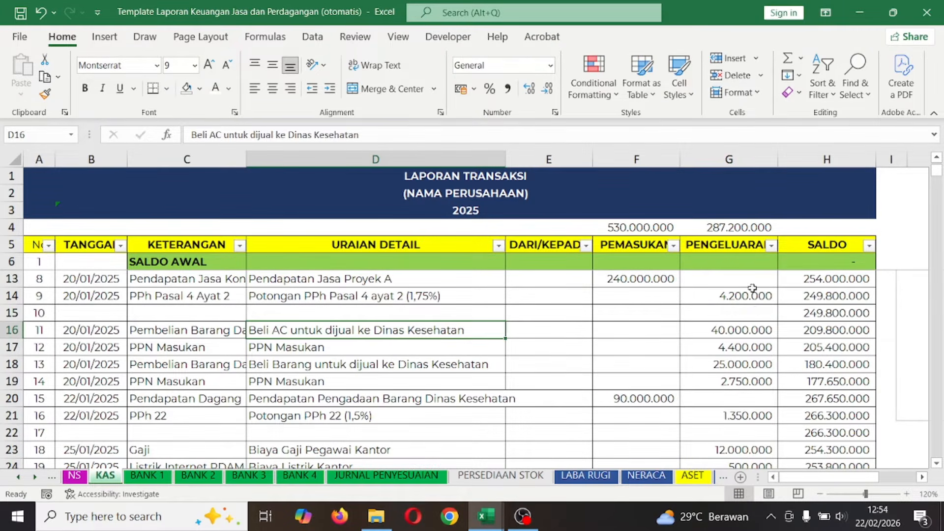
click(714, 329)
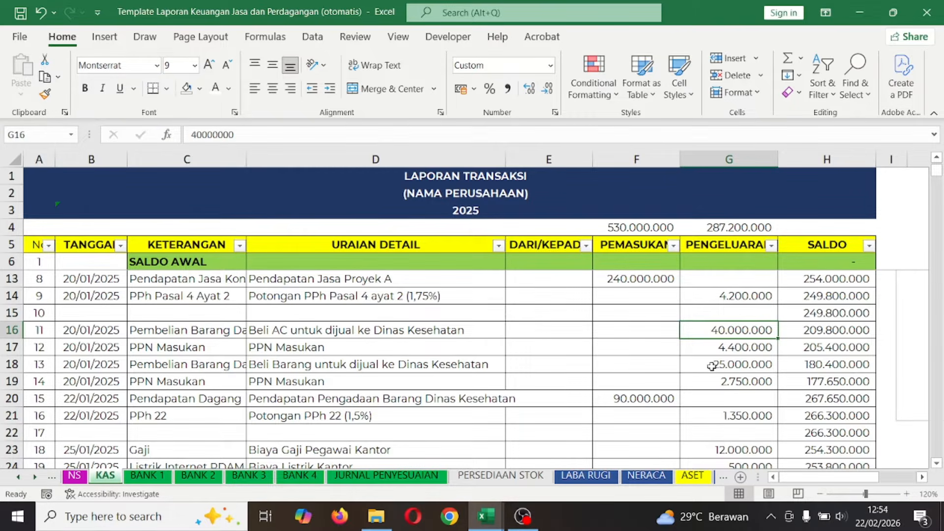
ctrl+click(695, 366)
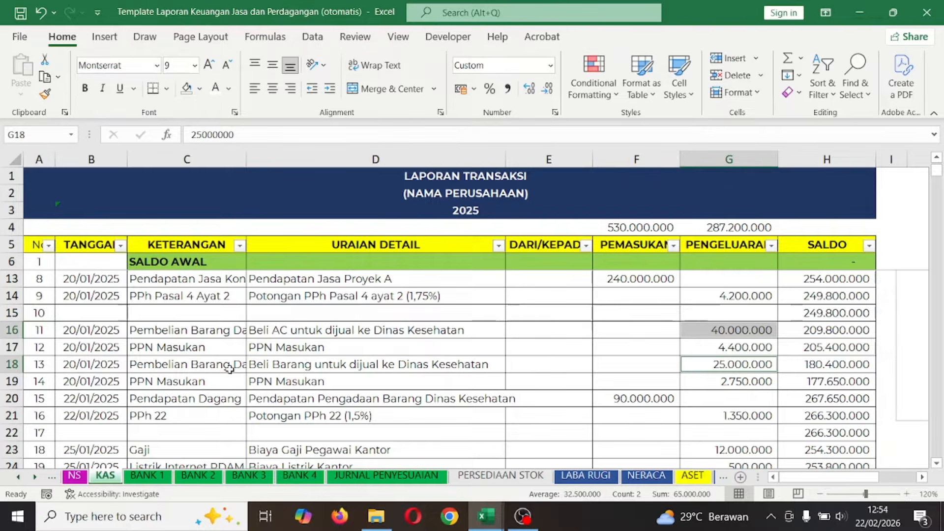
- On the LABA RUGI sheet, match the purchase sum against the Pembelian amounts in the Gabungan and Perdagangan columns
click(585, 475)
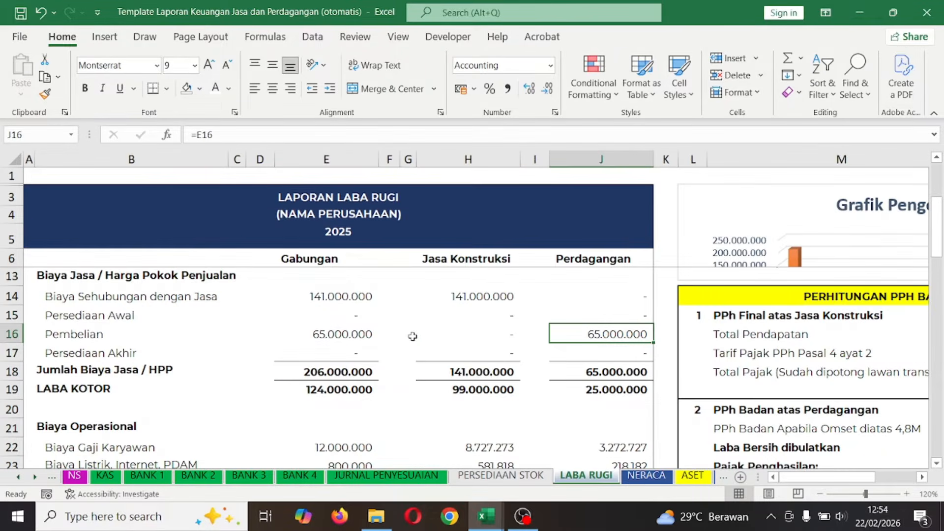
click(350, 336)
click(608, 337)
click(612, 260)
scroll(609, 268, up, 2)
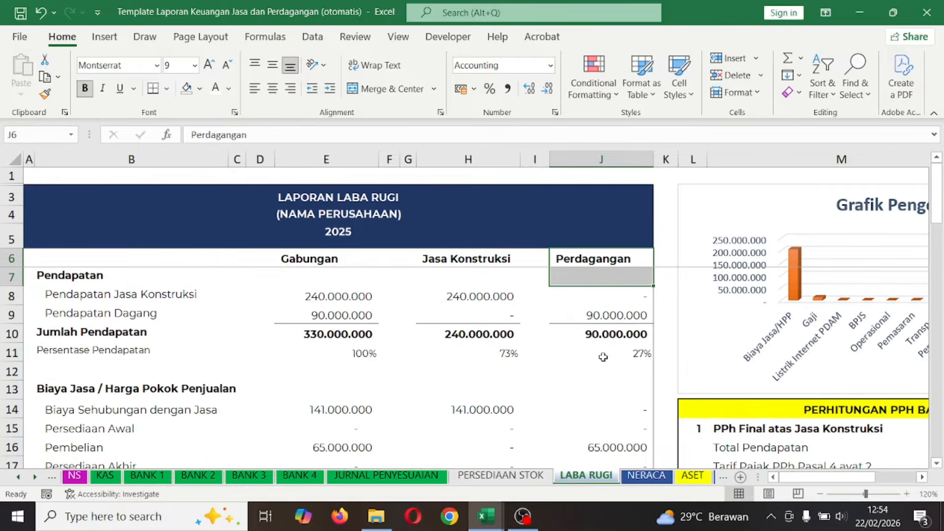
- Check the LABA KOTOR formulas in row 19 for the Gabungan, Jasa Konstruksi and Perdagangan columns
scroll(604, 355, down, 3)
click(408, 333)
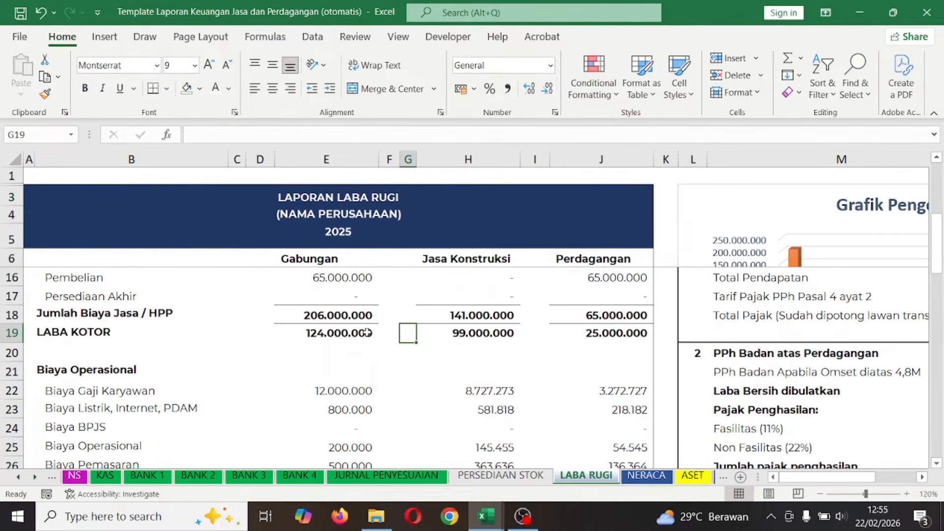
click(239, 333)
click(317, 338)
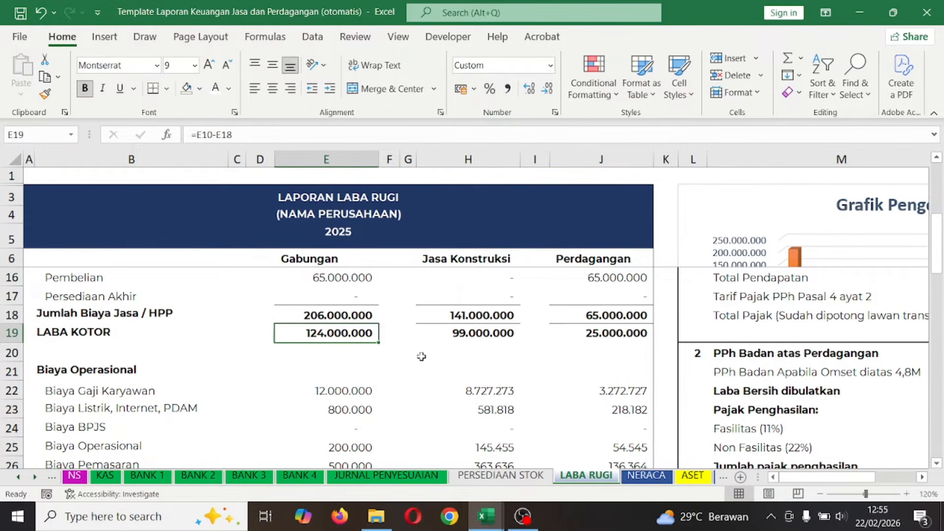
click(472, 334)
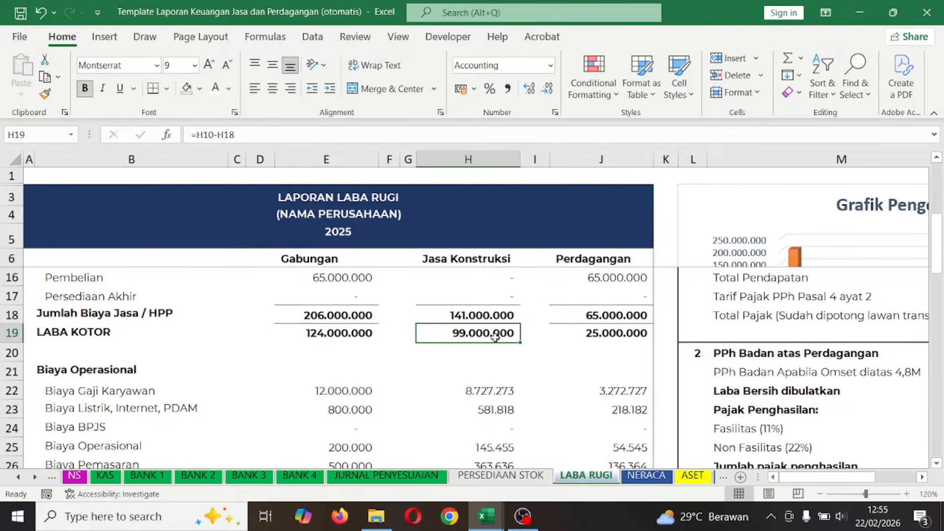
click(590, 334)
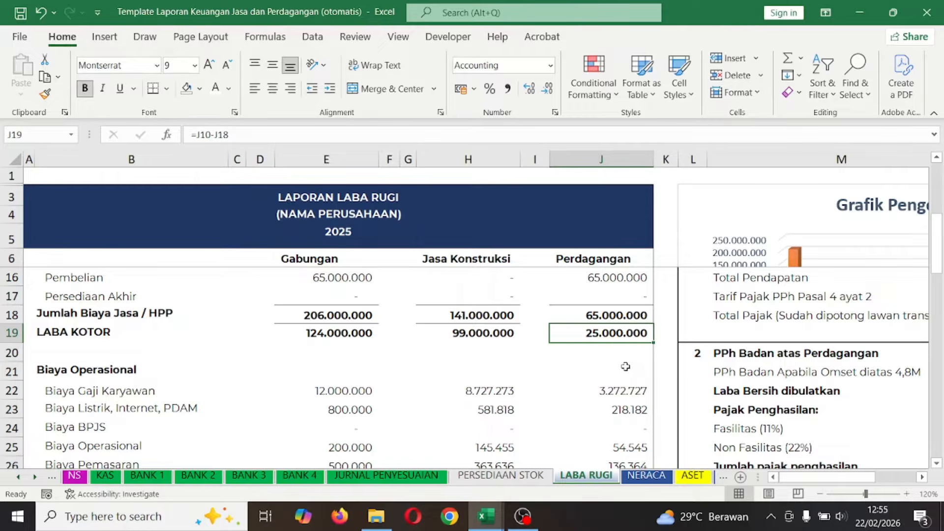
- Examine the Biaya Gaji Karyawan line under Biaya Operasional in the combined, construction and trading columns
scroll(258, 359, down, 1)
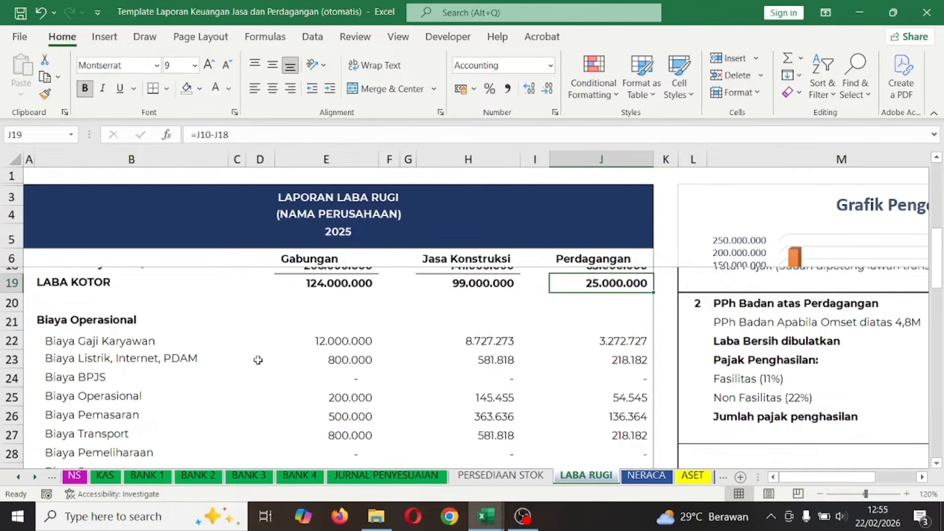
click(80, 312)
click(131, 332)
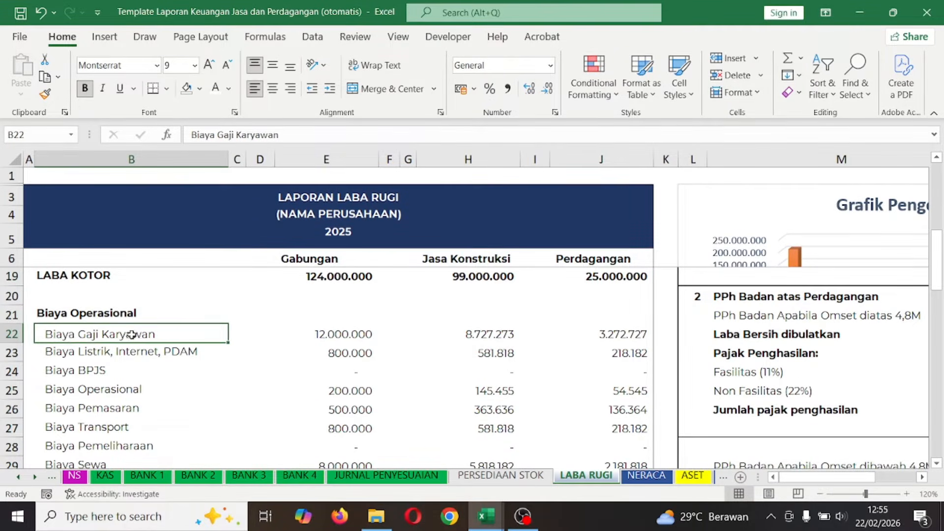
click(233, 315)
click(151, 310)
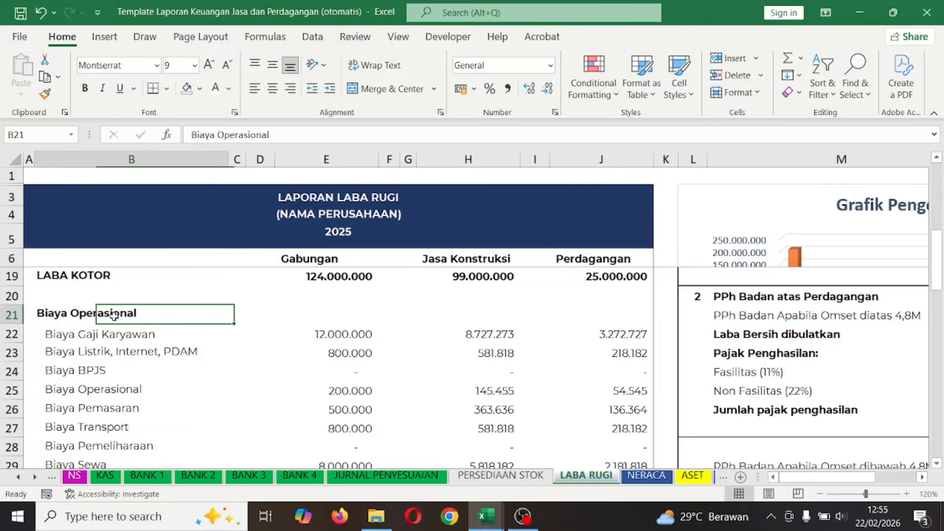
click(157, 330)
click(354, 311)
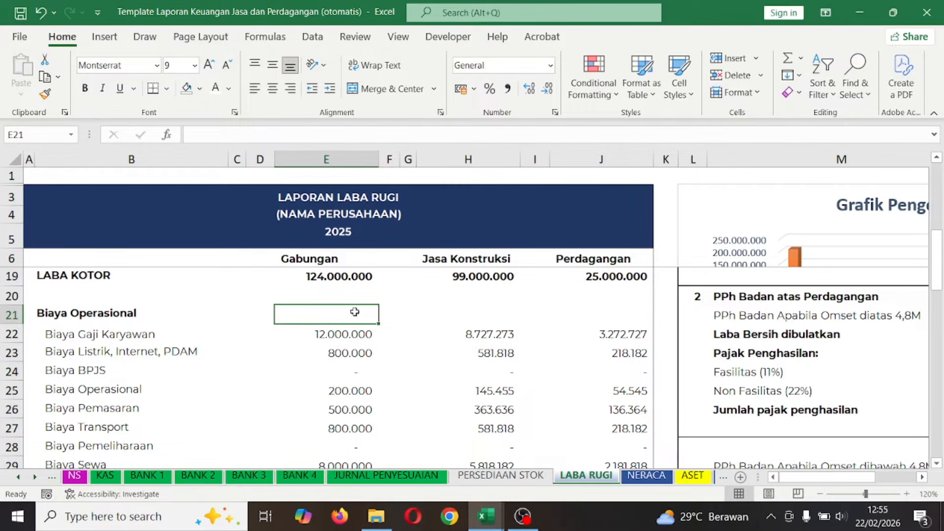
click(337, 330)
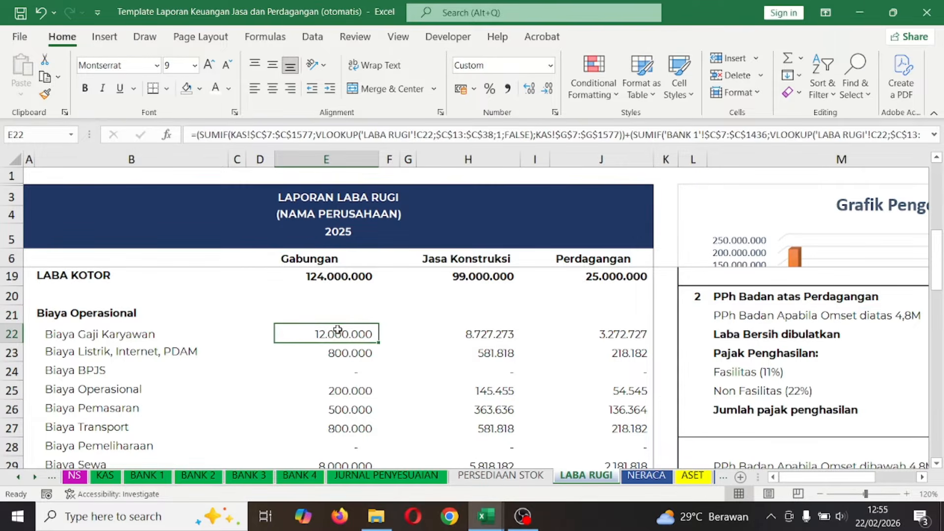
click(485, 334)
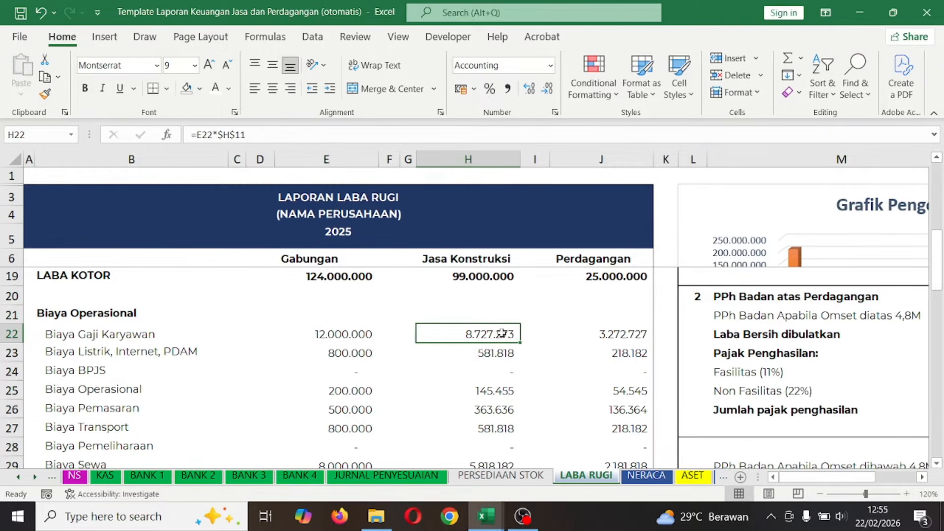
click(598, 334)
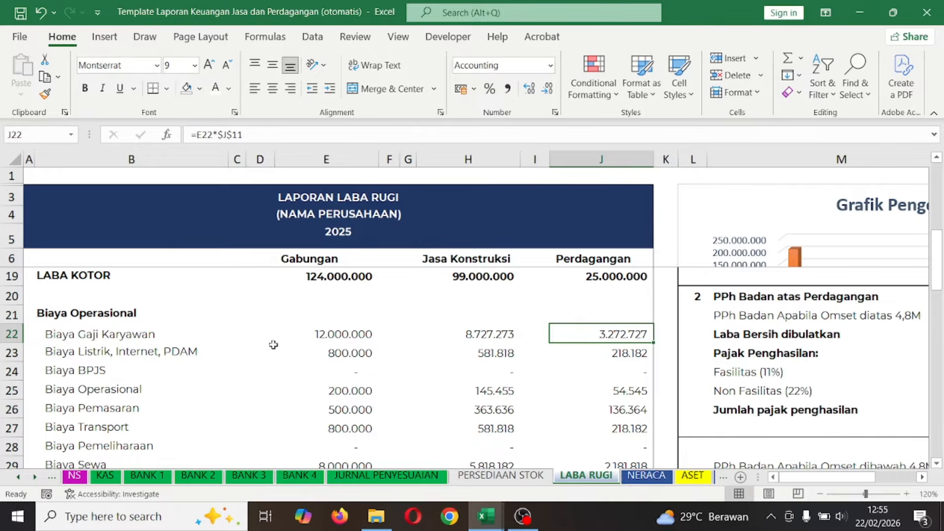
- Compare the Biaya Listrik, Internet, PDAM amounts in row 23 across the combined, construction and trading columns
click(132, 351)
click(315, 360)
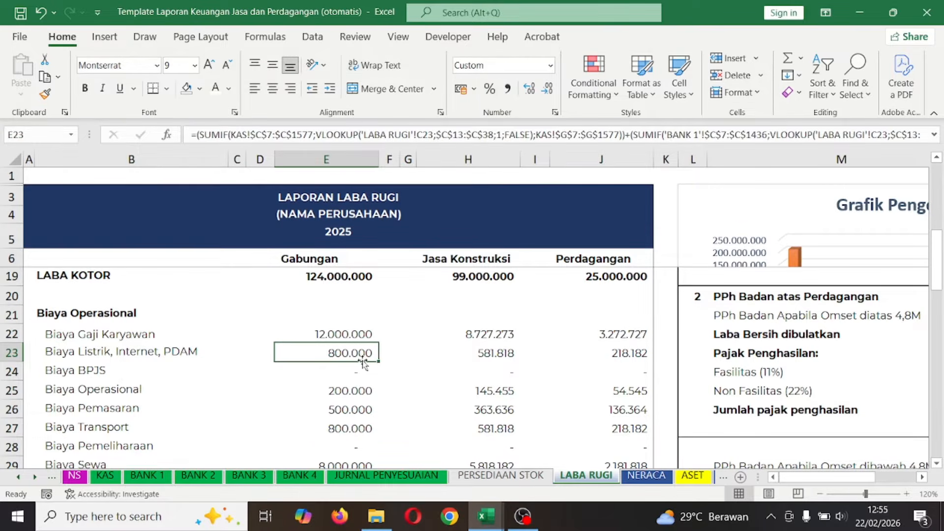
click(481, 353)
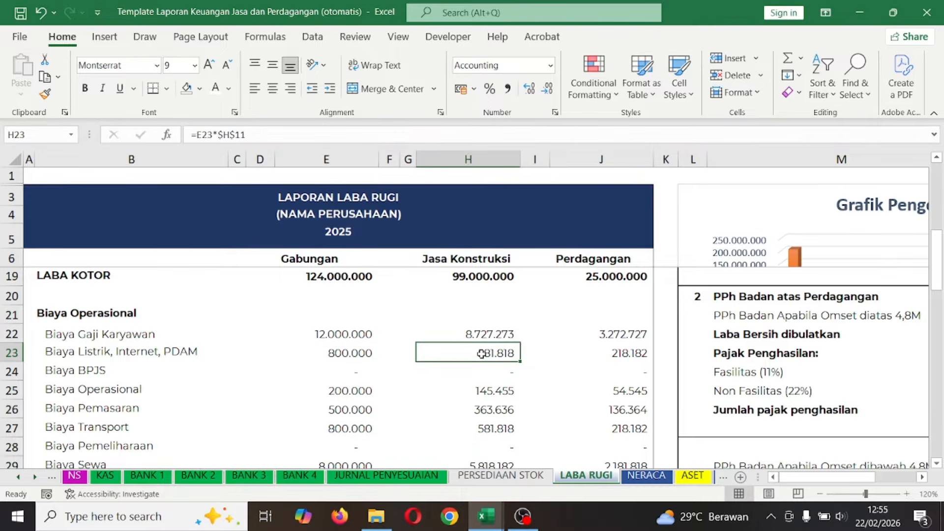
click(629, 350)
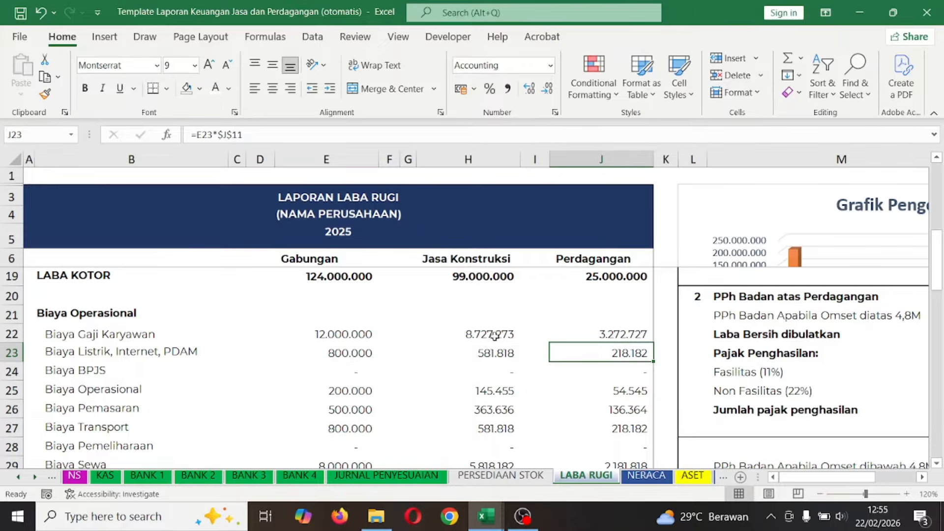
click(340, 354)
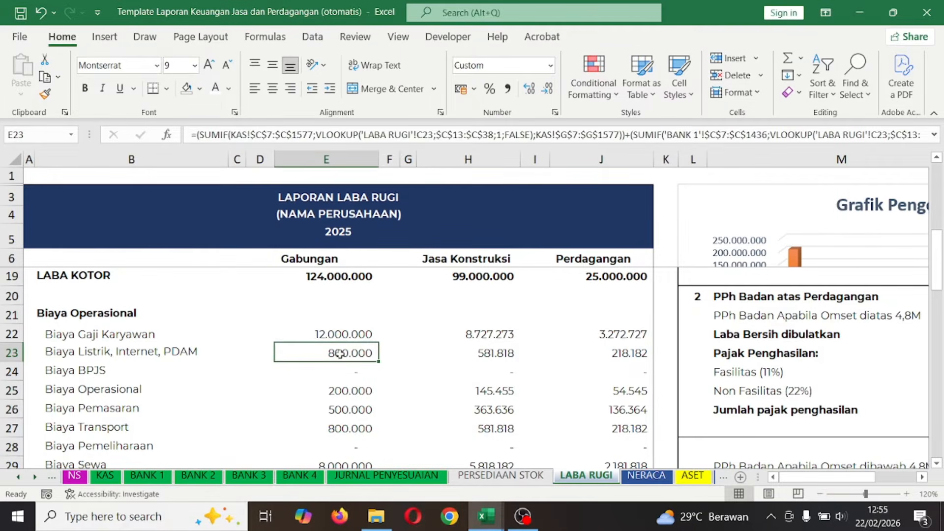
click(482, 354)
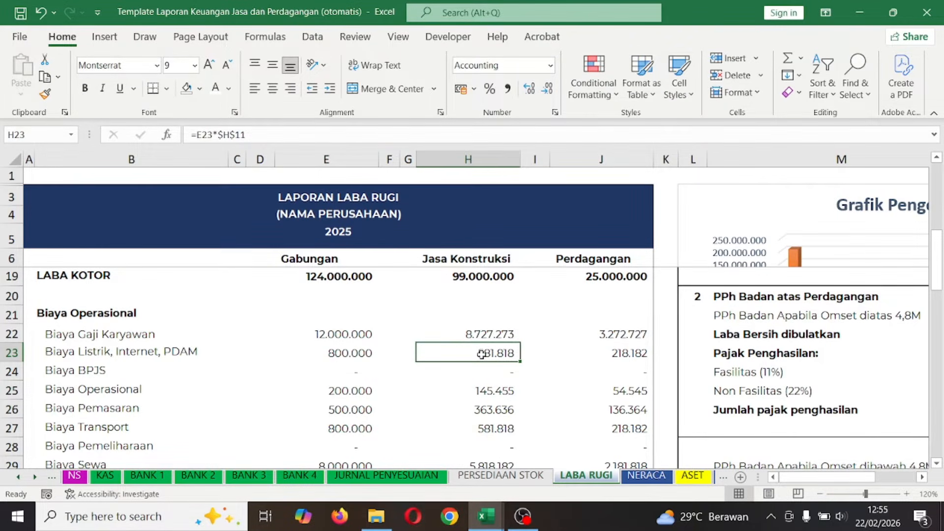
click(590, 354)
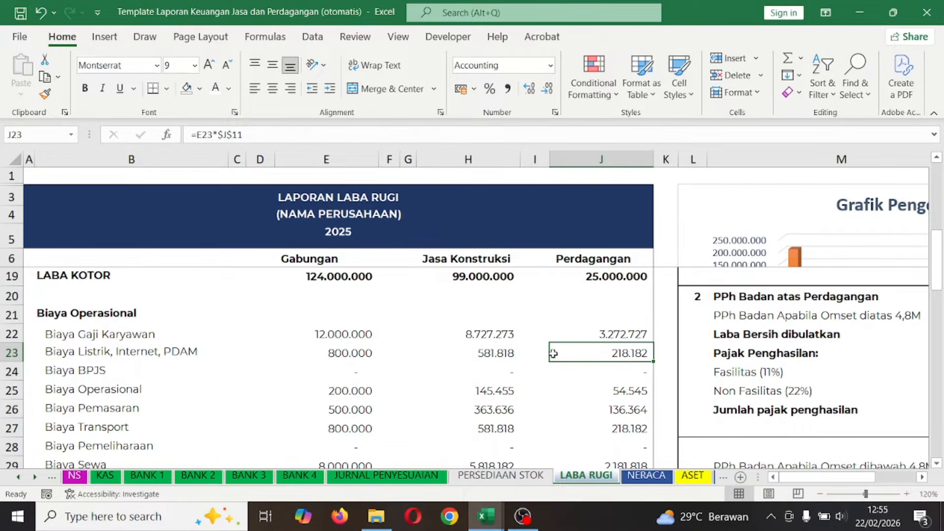
- Trace the Jasa Konstruksi share of Biaya Gaji Karyawan back to its Persentase Pendapatan in H11
click(335, 337)
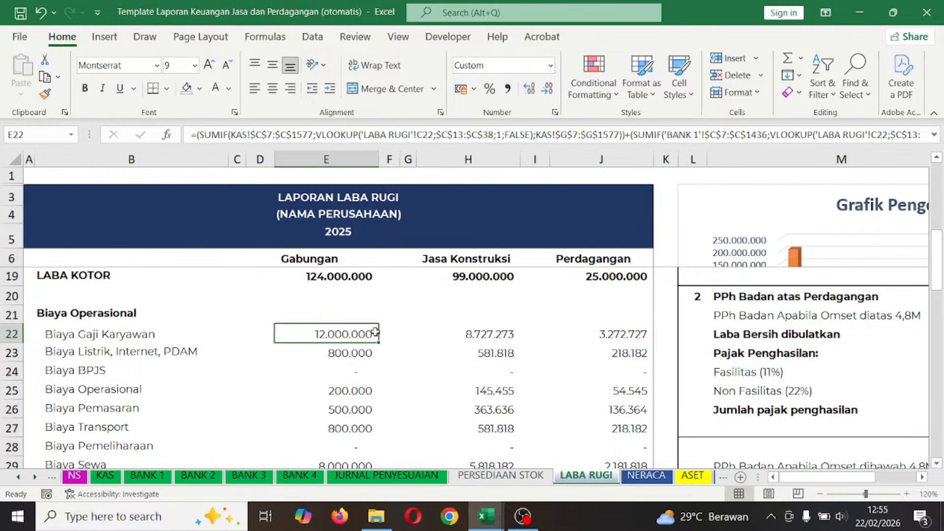
click(467, 334)
scroll(466, 337, up, 4)
click(484, 351)
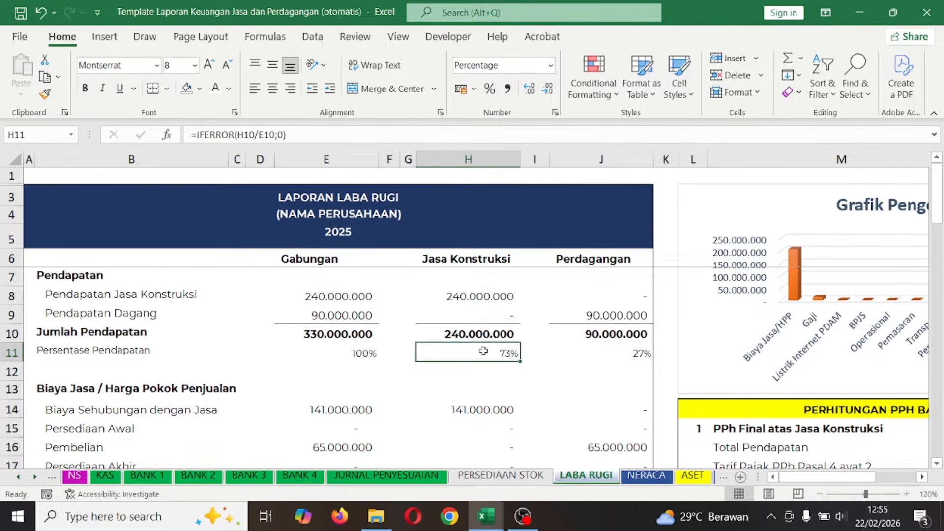
- Inspect the salary allocation formula in H22 and its references to E22 and H11, leaving the formula as it is
scroll(505, 373, down, 5)
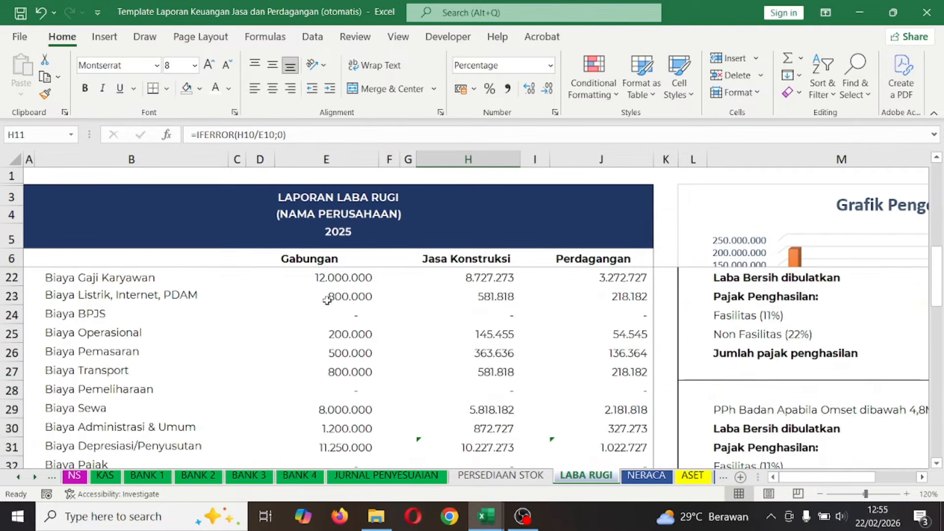
scroll(327, 300, up, 1)
click(371, 332)
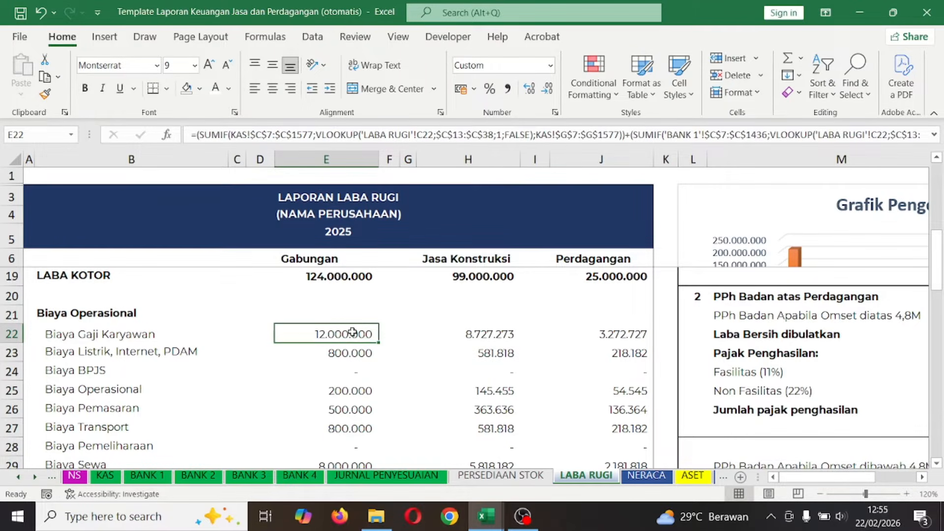
click(477, 336)
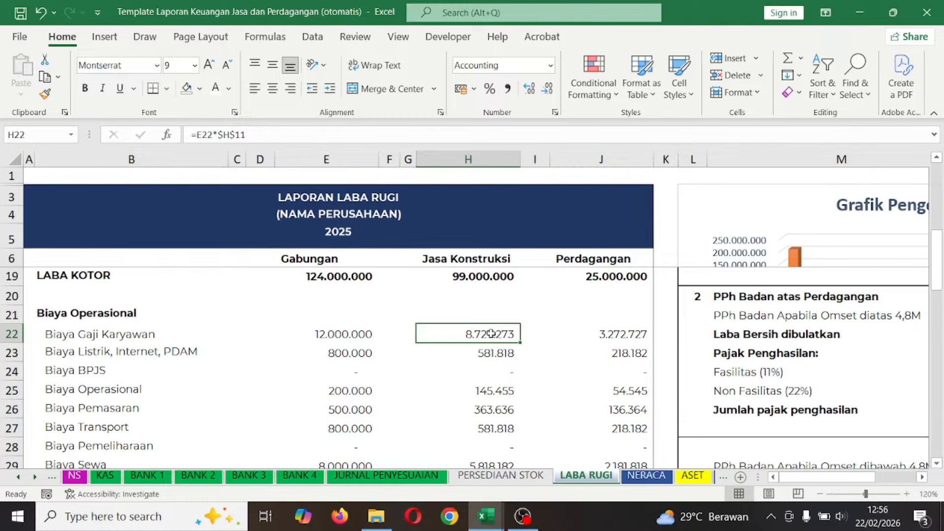
double_click(490, 334)
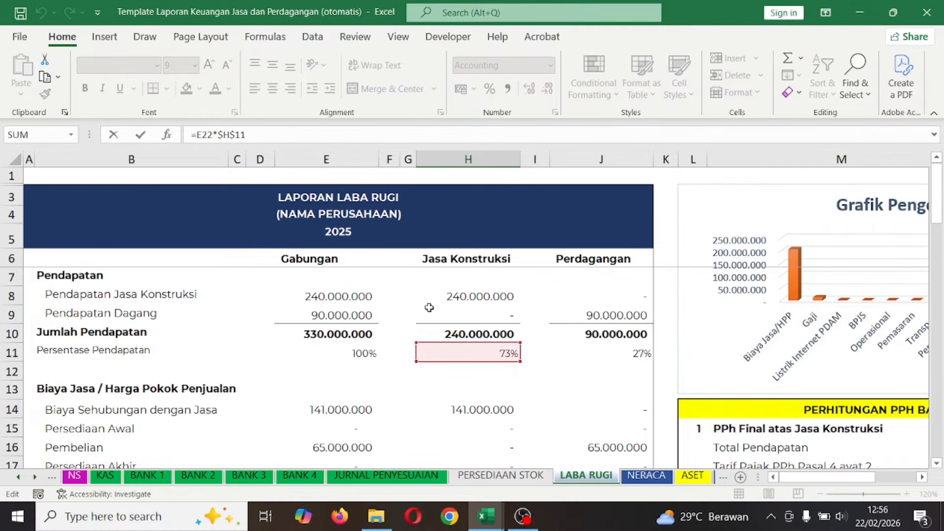
scroll(493, 389, down, 3)
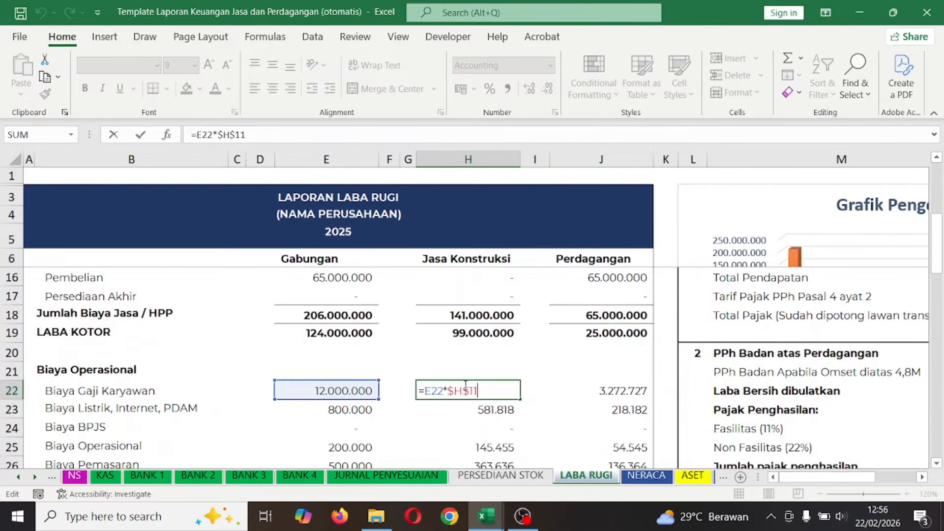
scroll(468, 371, up, 3)
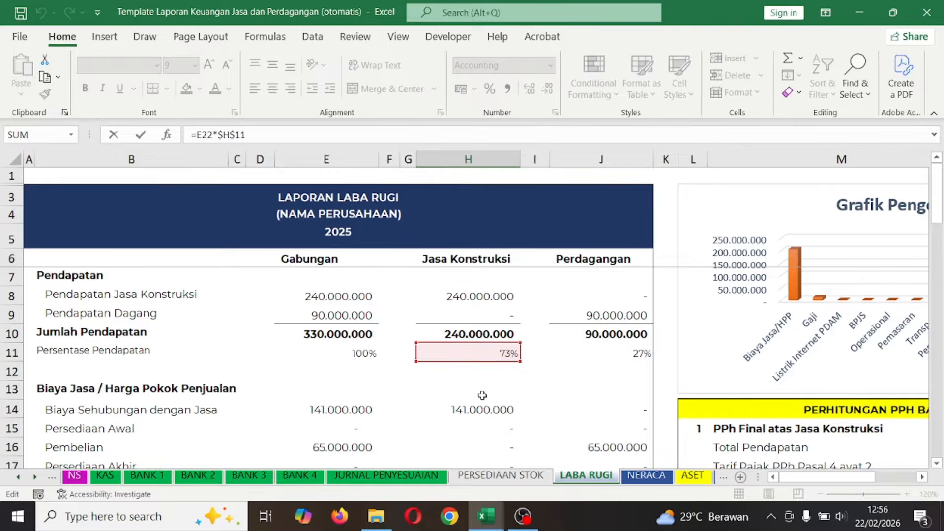
scroll(482, 393, down, 3)
key(Return)
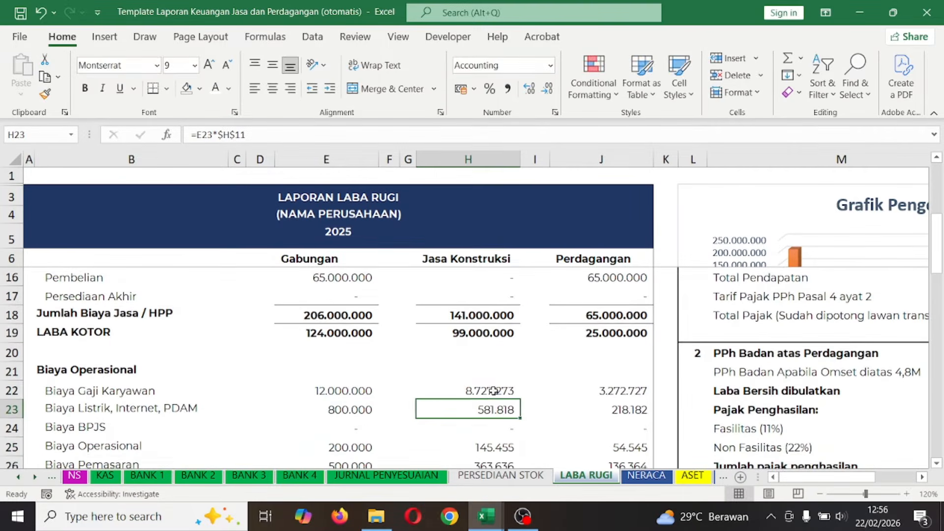
click(499, 389)
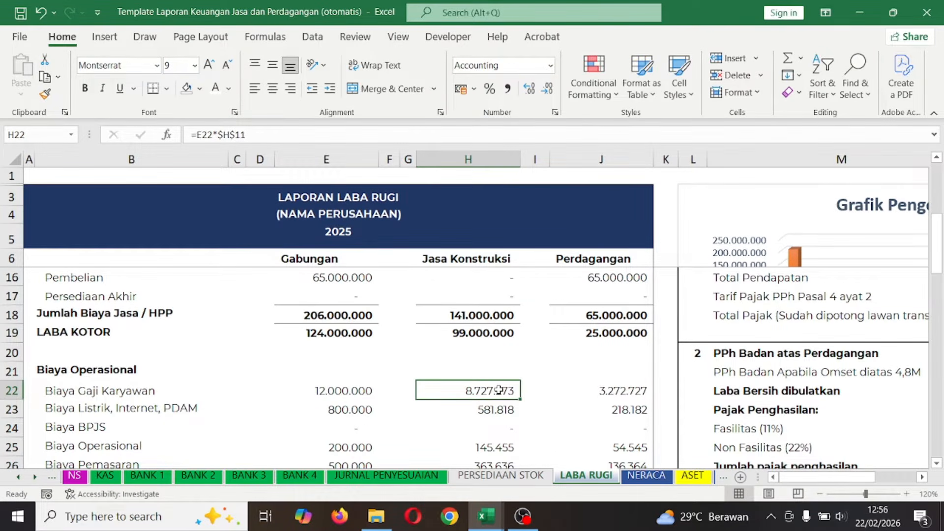
- Inspect the Perdagangan salary formula in J22 and its references to E22 and J11, leaving the formula as it is
click(613, 391)
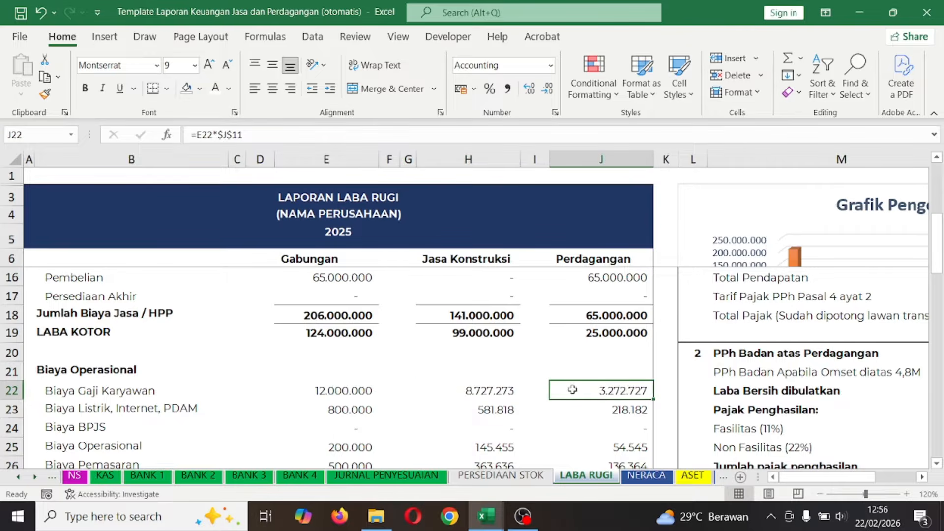
double_click(599, 391)
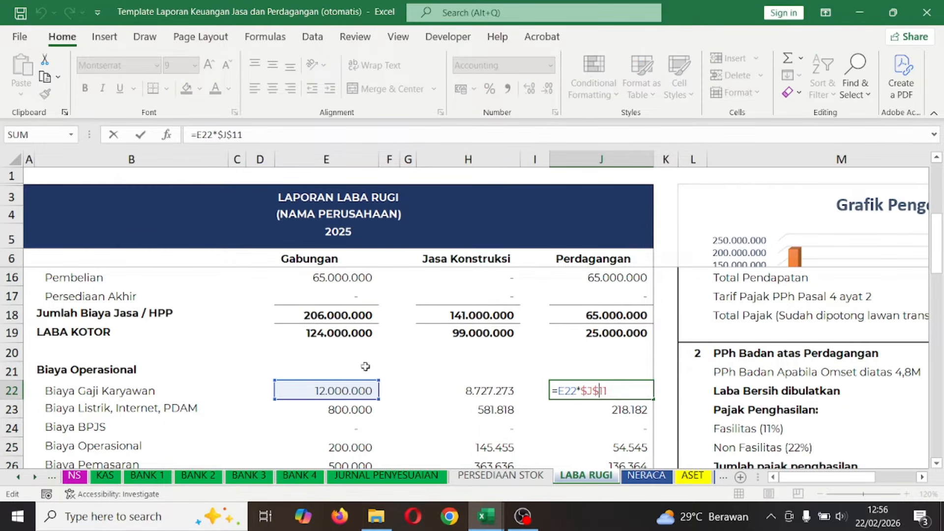
scroll(615, 354, up, 3)
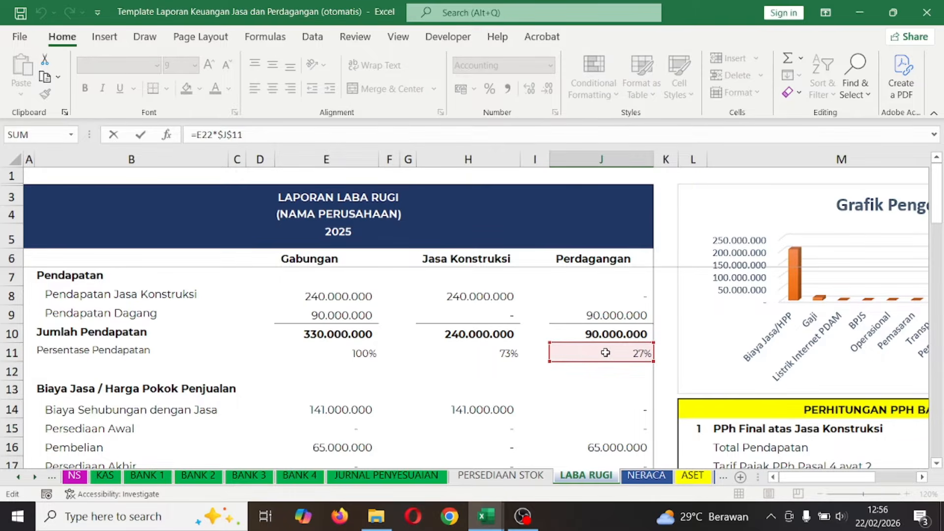
key(Return)
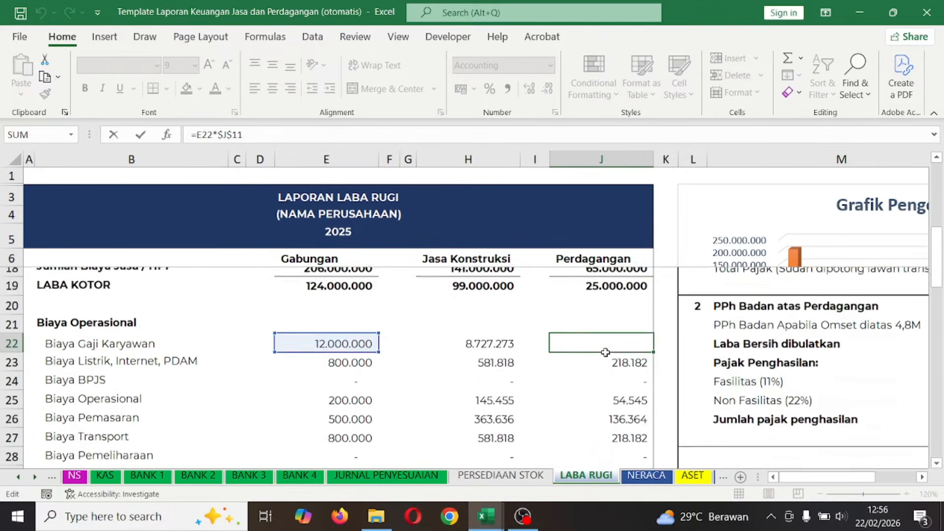
click(617, 334)
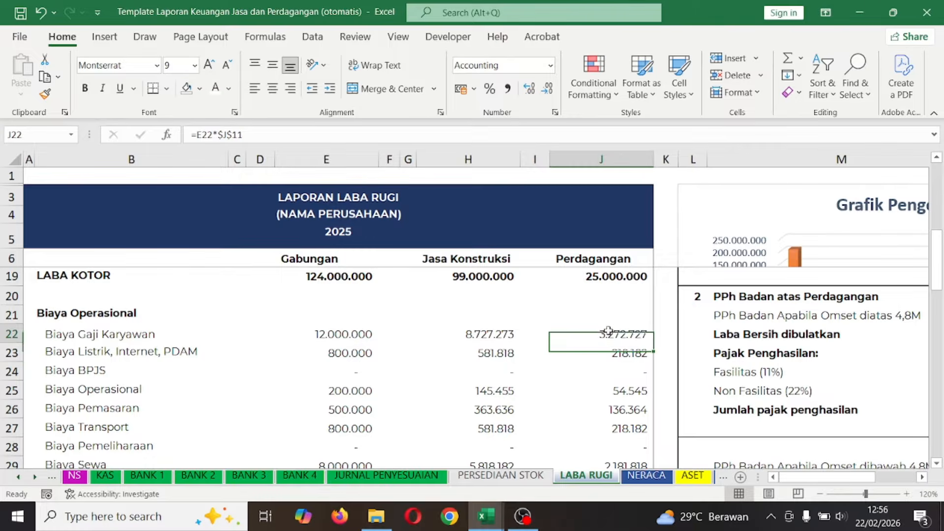
- Relate the remaining Jasa Konstruksi operating costs from H23 down to the Persentase Pendapatan row, comparing H11 and J11
drag(477, 347, 486, 426)
scroll(487, 425, up, 5)
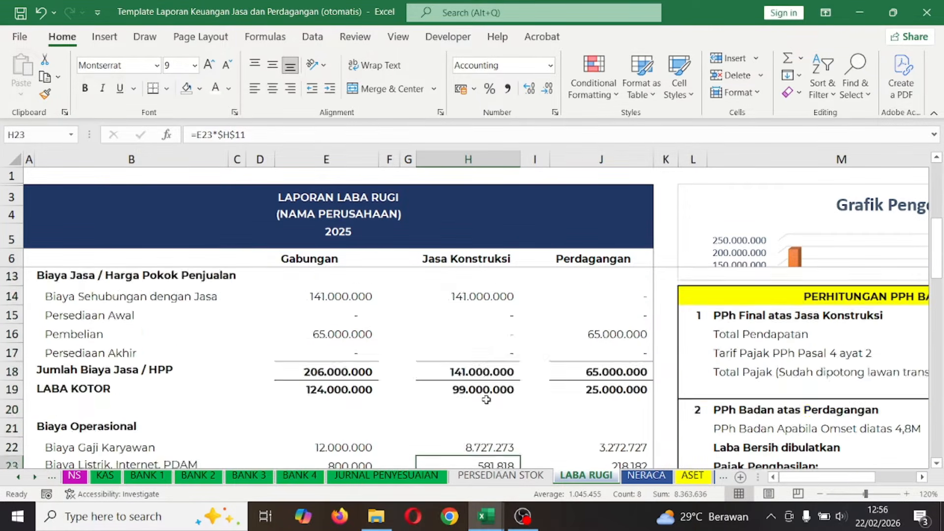
click(496, 352)
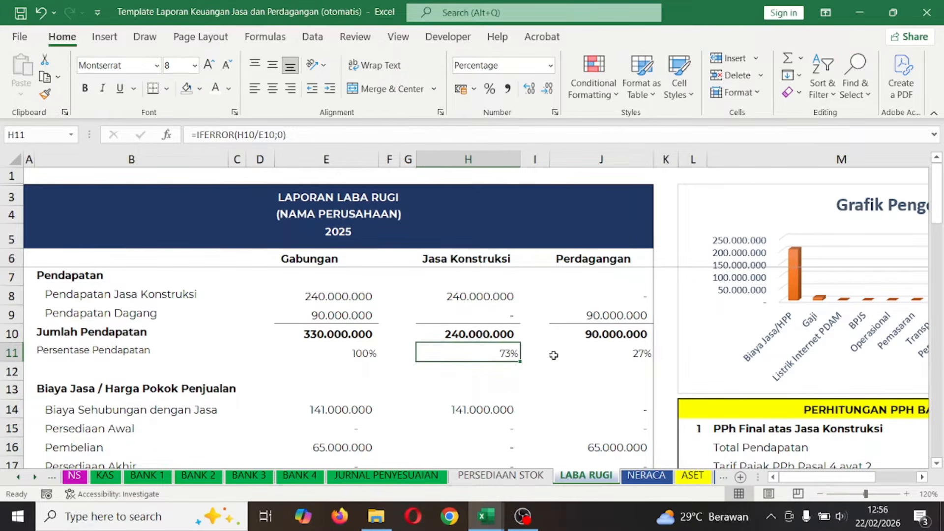
click(578, 357)
click(481, 356)
click(604, 353)
click(507, 354)
click(601, 354)
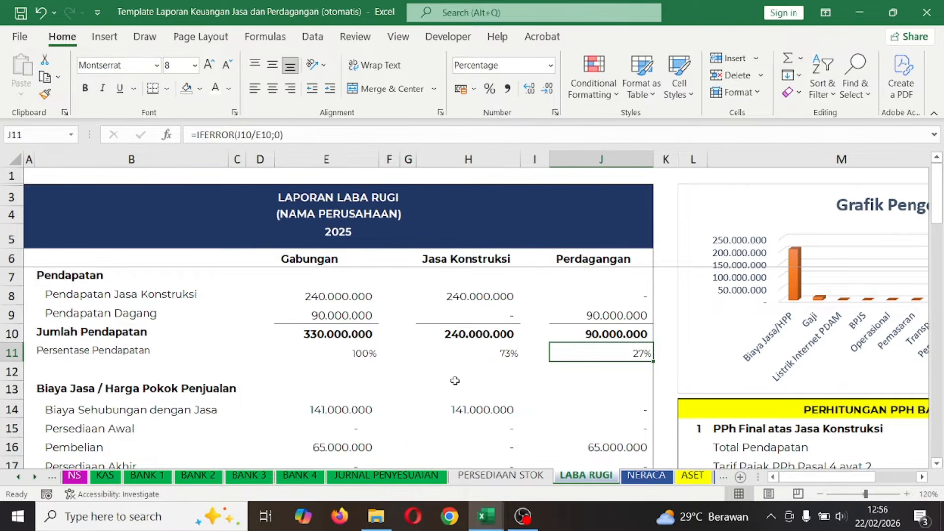
- Compare the Biaya Gaji Karyawan amounts in E22, H22 and J22 with the Persentase Pendapatan cells H11 and J11
scroll(455, 381, down, 6)
scroll(454, 381, up, 2)
click(484, 327)
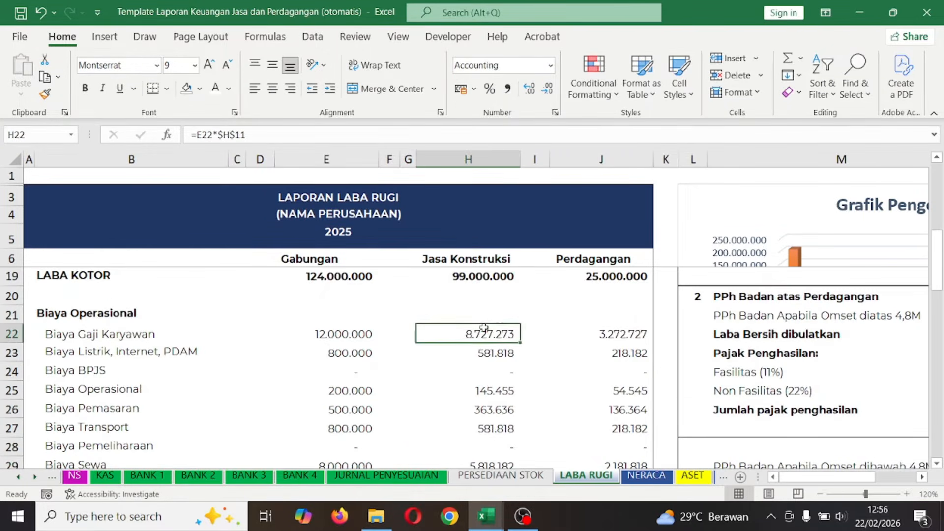
click(322, 335)
click(486, 328)
click(623, 332)
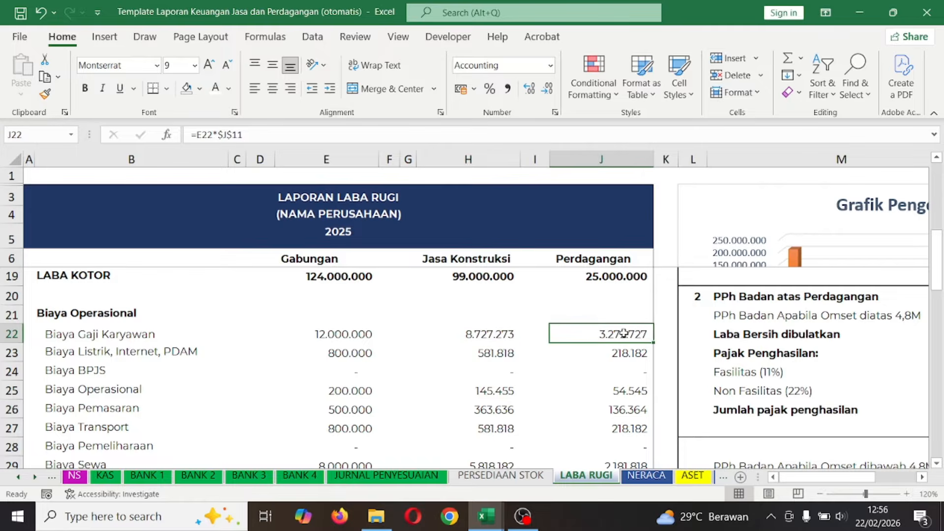
scroll(478, 336, up, 4)
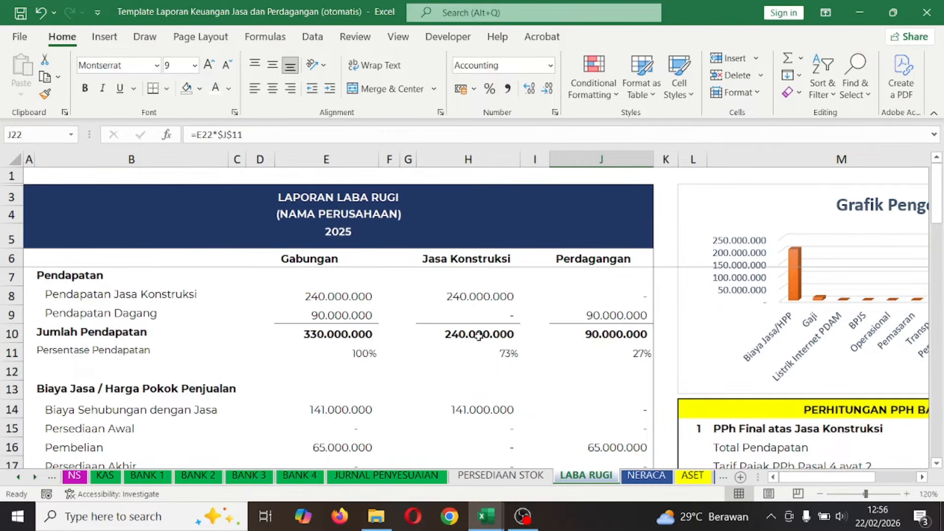
click(488, 352)
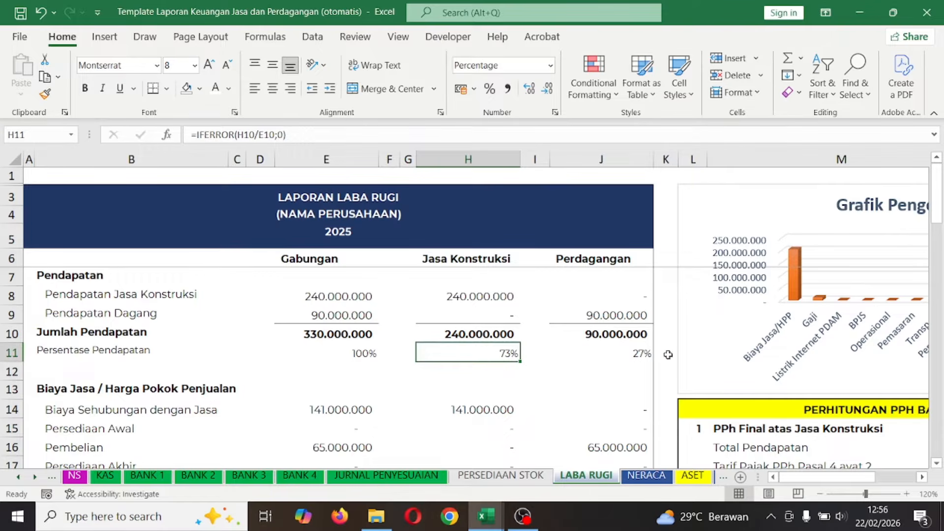
click(629, 355)
click(490, 354)
- Examine the allocated operating costs in H22:J26 and the Jasa Konstruksi formulas for Biaya Pemasaran and Biaya Administrasi & Umum
scroll(483, 387, down, 4)
drag(490, 335, 607, 401)
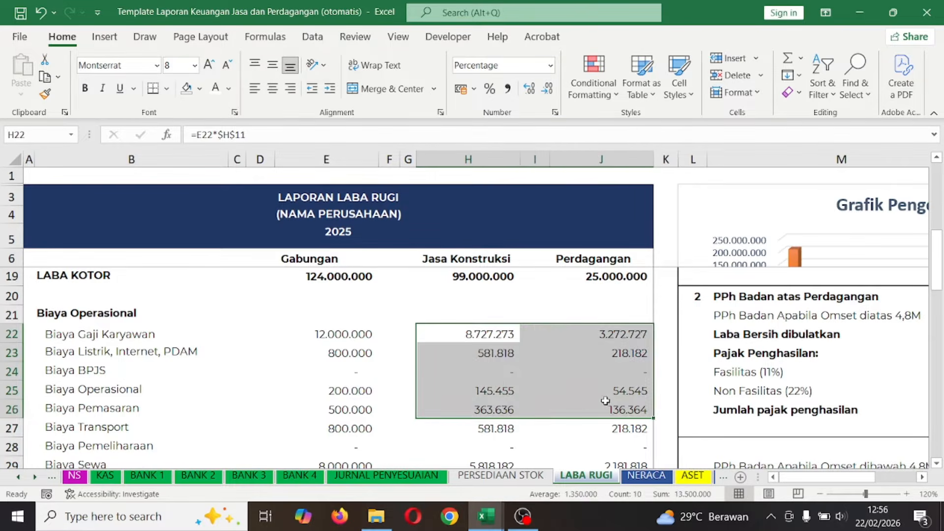
click(492, 407)
scroll(495, 400, down, 1)
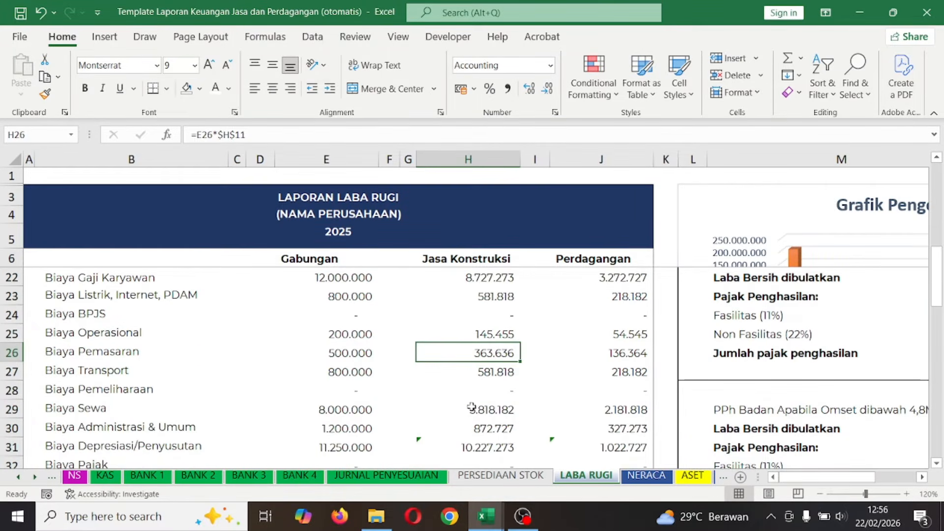
scroll(471, 407, down, 2)
click(484, 314)
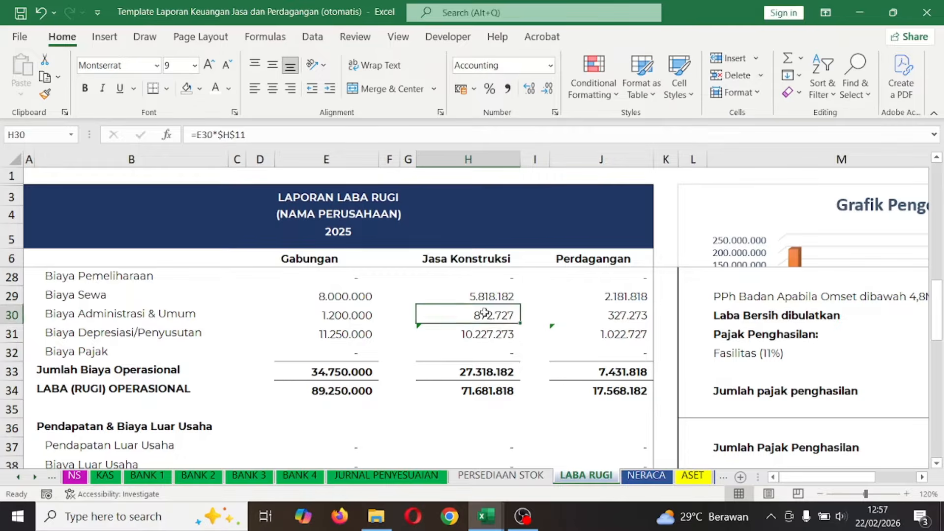
- Inspect the Biaya Depresiasi/Penyusutan formulas in E31 and H31 and their references to the ASET sheet
click(479, 333)
click(132, 333)
click(318, 333)
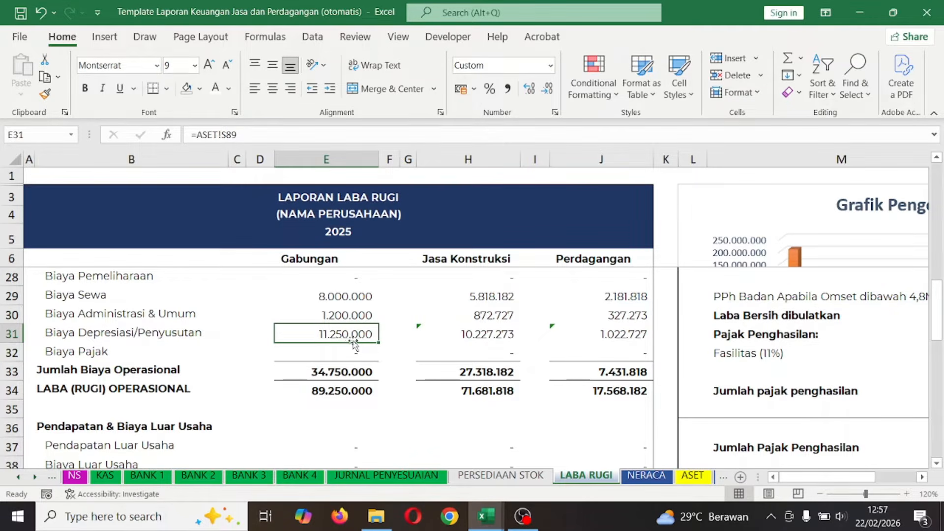
click(472, 333)
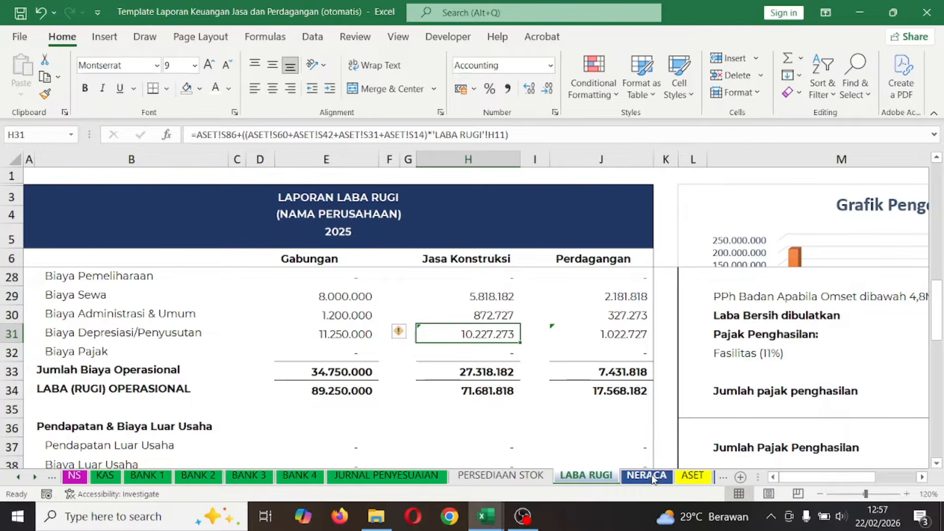
- Examine the Molen Mixer Semen entry under PERALATAN KONSTRUKSI in the ASET sheet, from acquisition date and price to total depreciation in S63
click(692, 475)
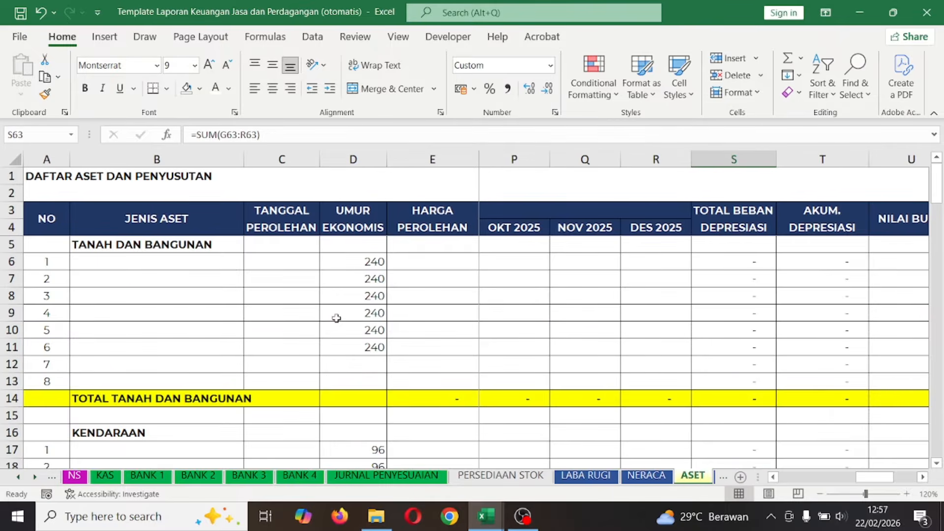
scroll(336, 318, down, 8)
scroll(336, 318, down, 5)
scroll(336, 318, down, 7)
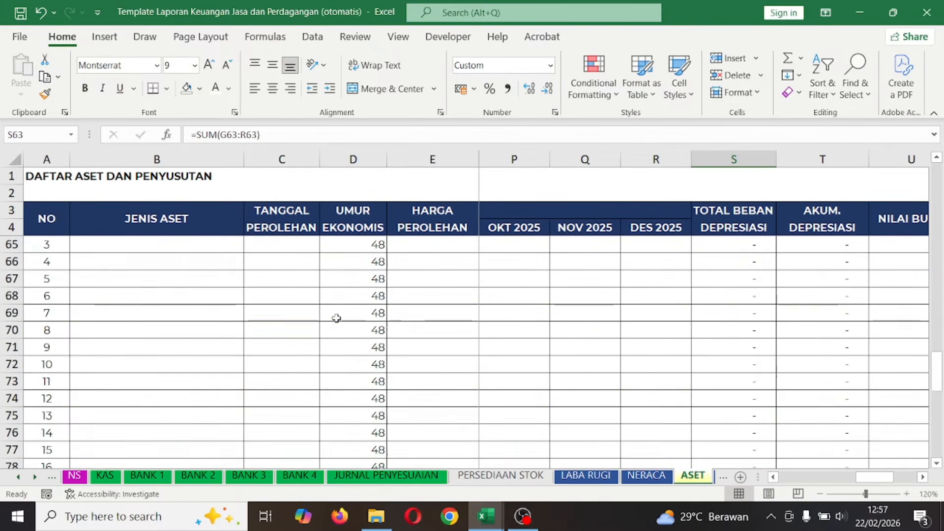
scroll(337, 318, up, 3)
click(283, 364)
click(433, 365)
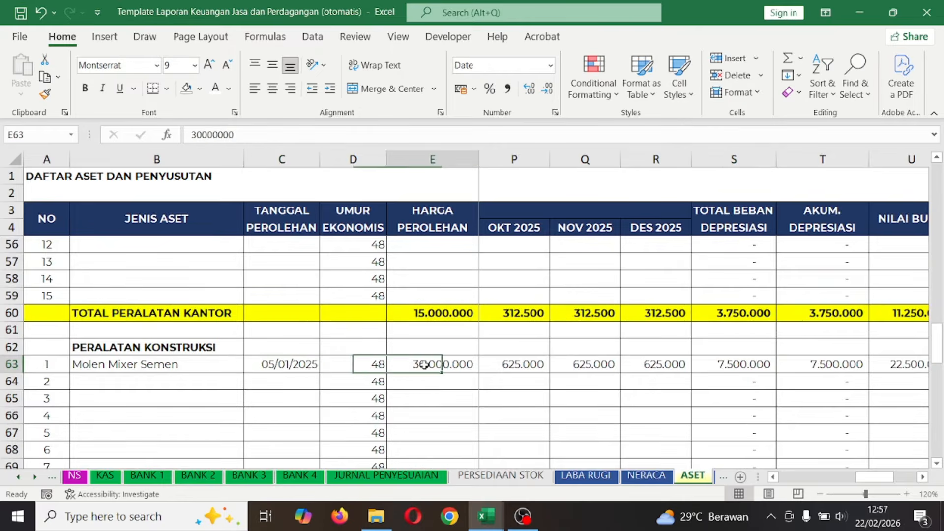
scroll(842, 375, right, 2)
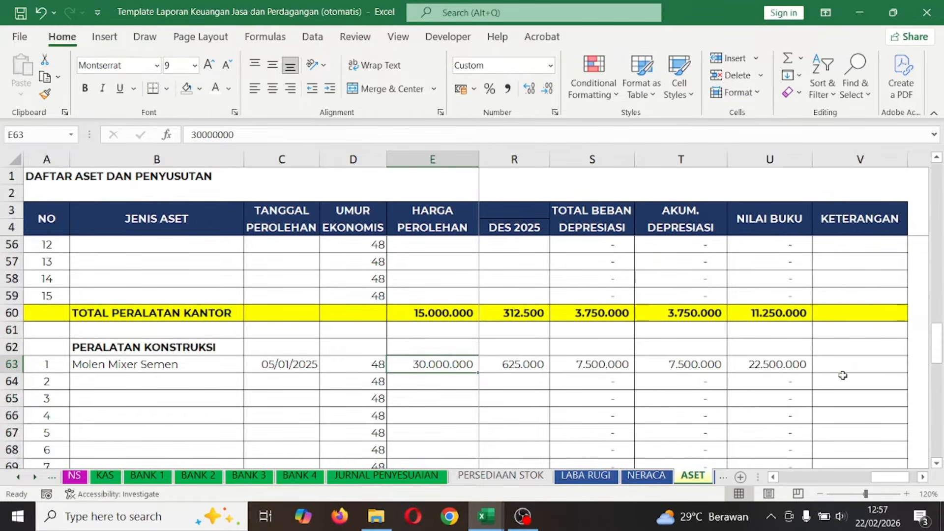
click(570, 361)
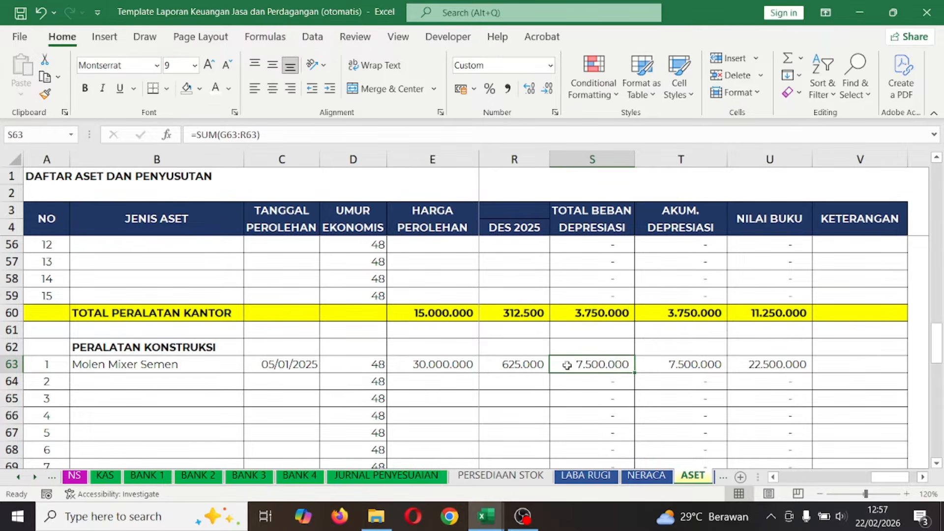
- Relate the Perdagangan depreciation formula in J31 of LABA RUGI to the Laptop Kantor depreciation under PERALATAN KANTOR in ASET
click(585, 475)
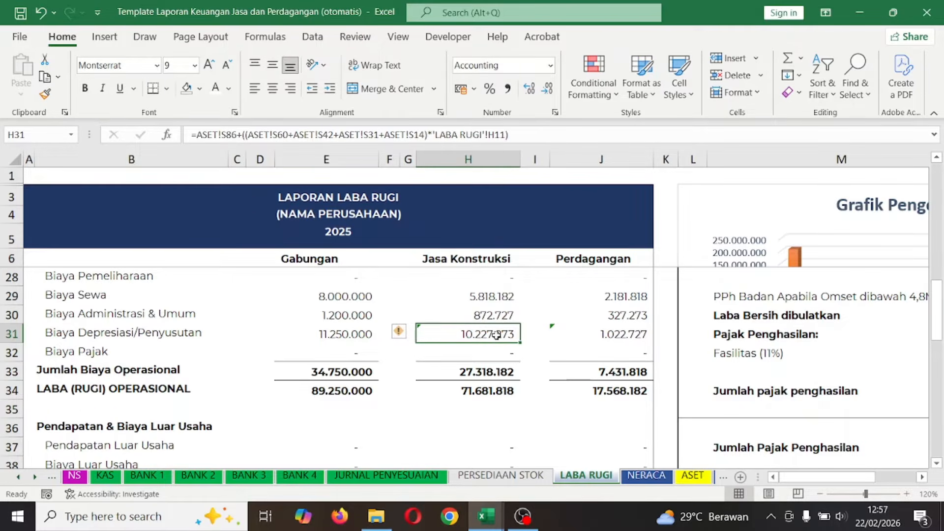
click(611, 333)
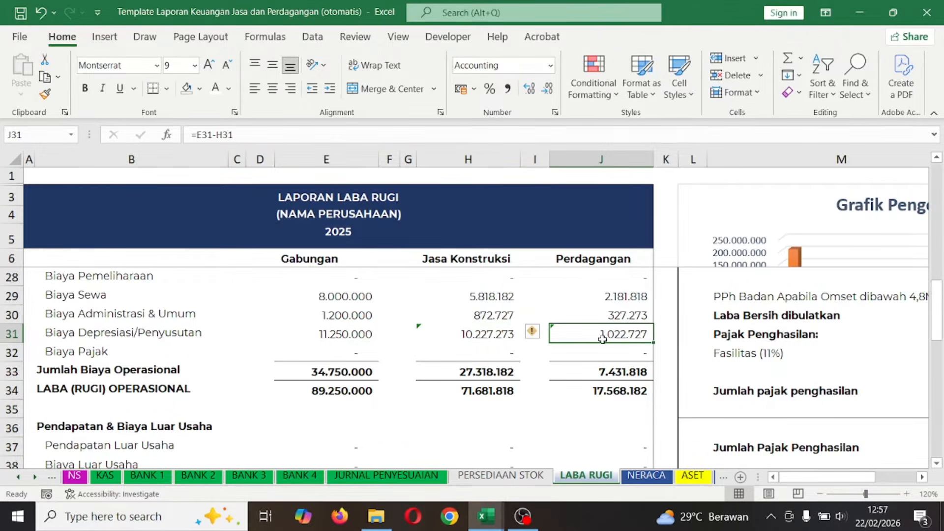
click(633, 475)
click(680, 475)
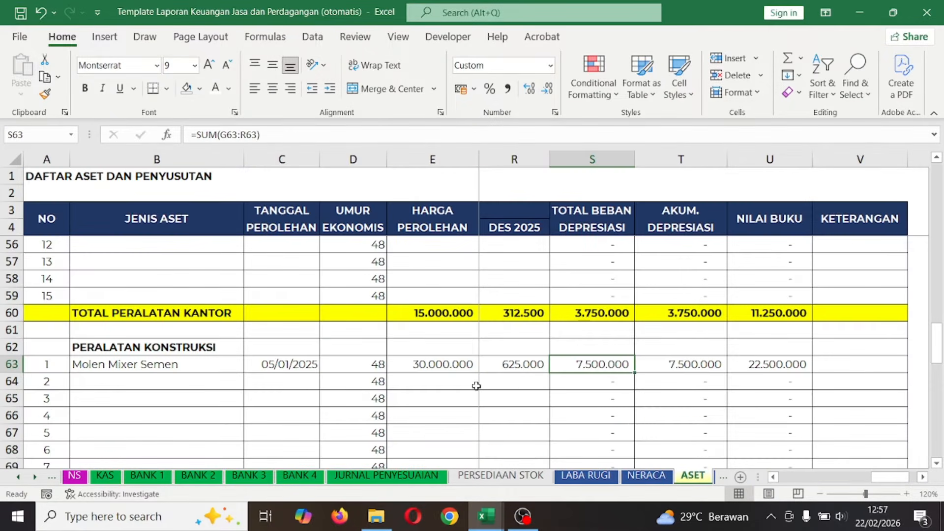
scroll(246, 336, up, 6)
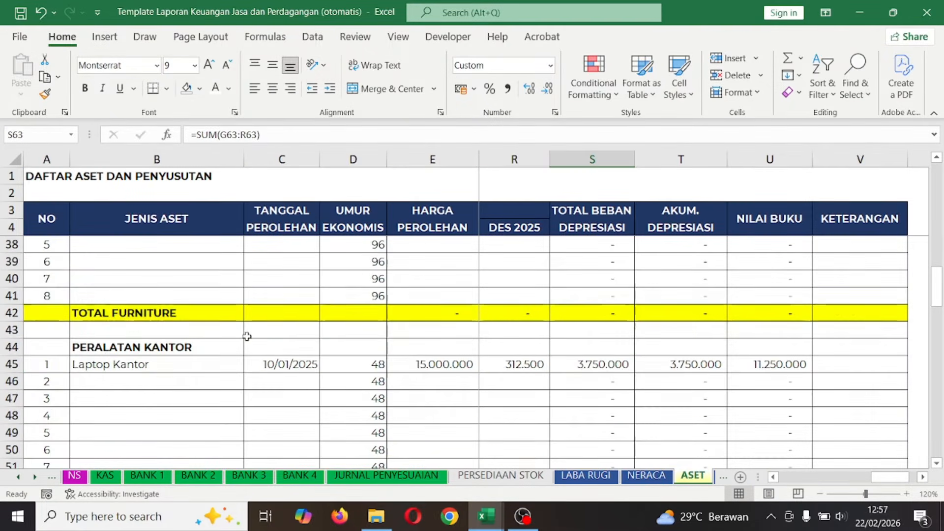
click(284, 380)
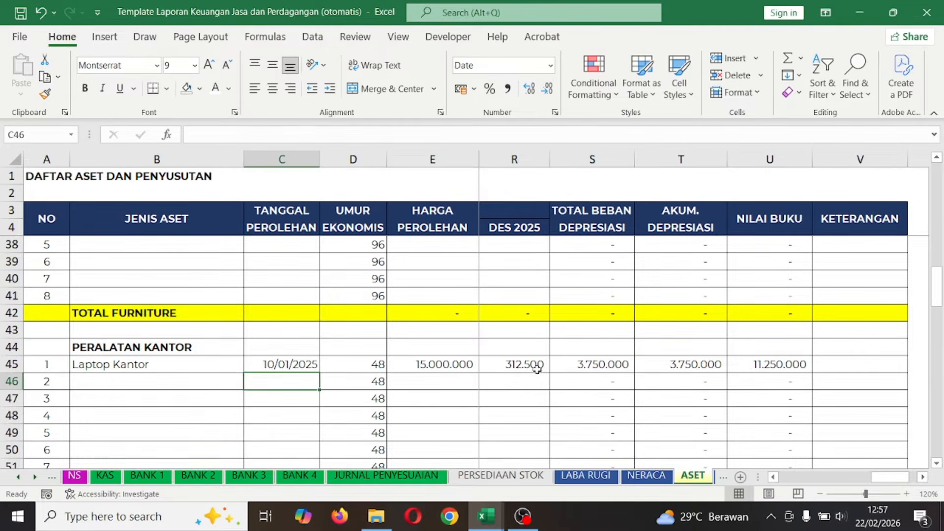
click(569, 369)
scroll(594, 401, down, 1)
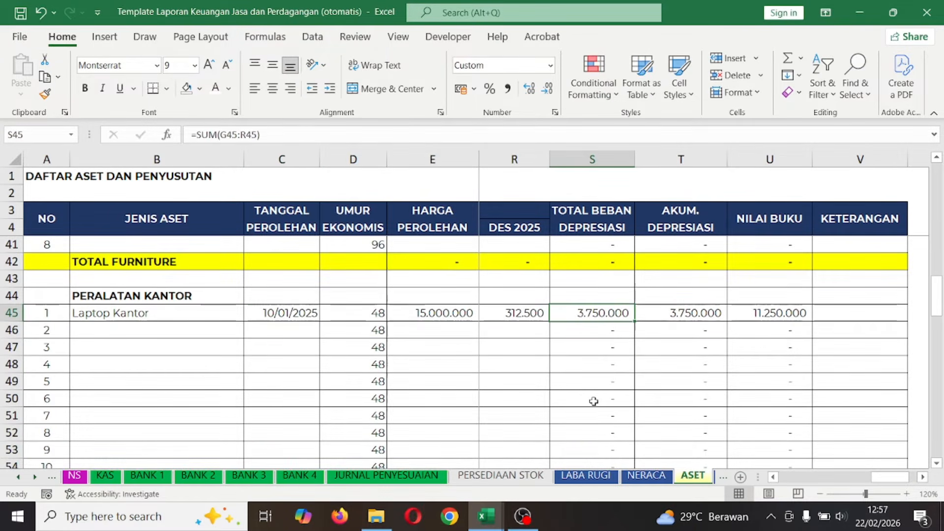
- Review the PERALATAN KONSTRUKSI asset rows from Molen Mixer Semen down to the TOTAL PERALATAN KONSTRUKSI formulas in E86 and S86
scroll(480, 396, down, 6)
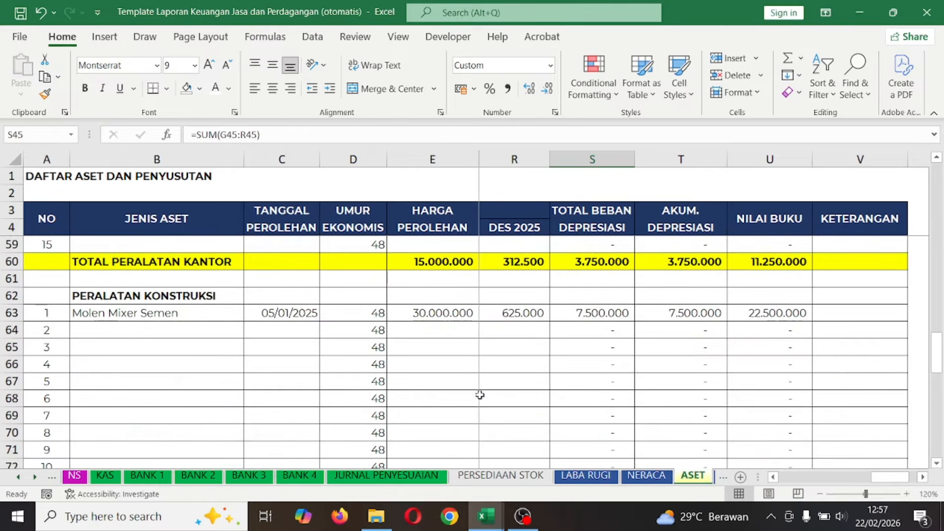
click(153, 315)
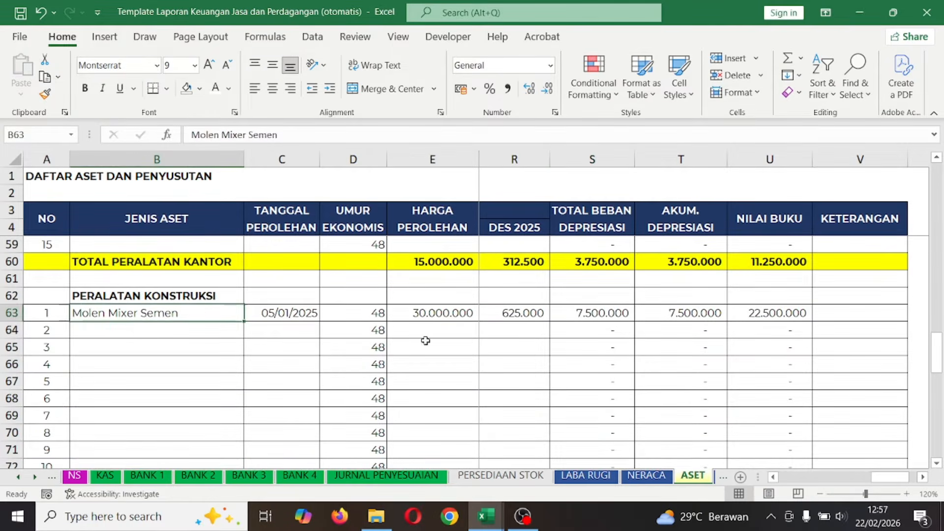
scroll(428, 381, down, 4)
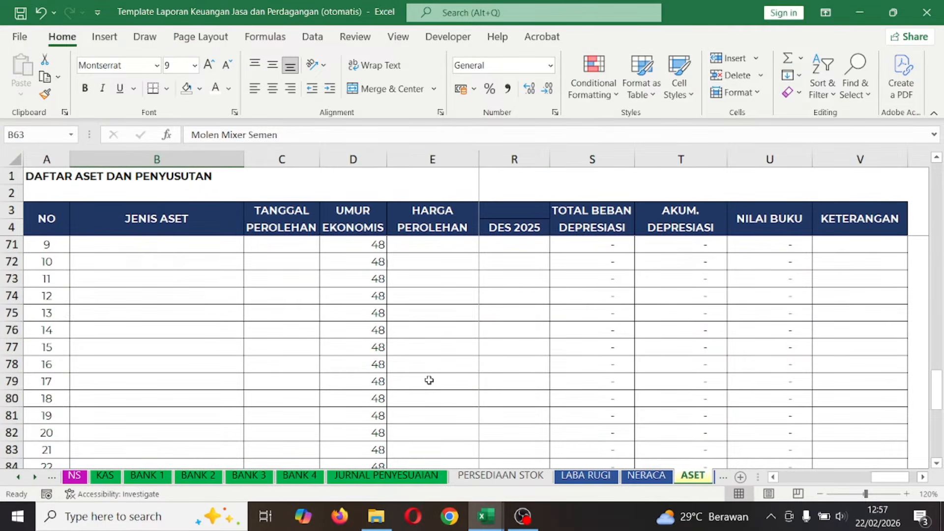
scroll(429, 380, up, 4)
drag(143, 330, 147, 418)
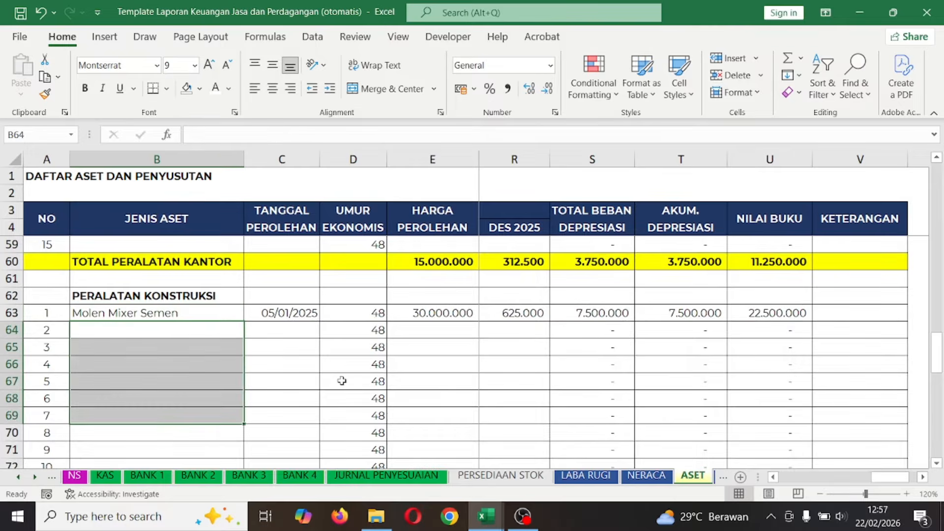
scroll(342, 379, down, 2)
scroll(343, 377, down, 5)
click(440, 347)
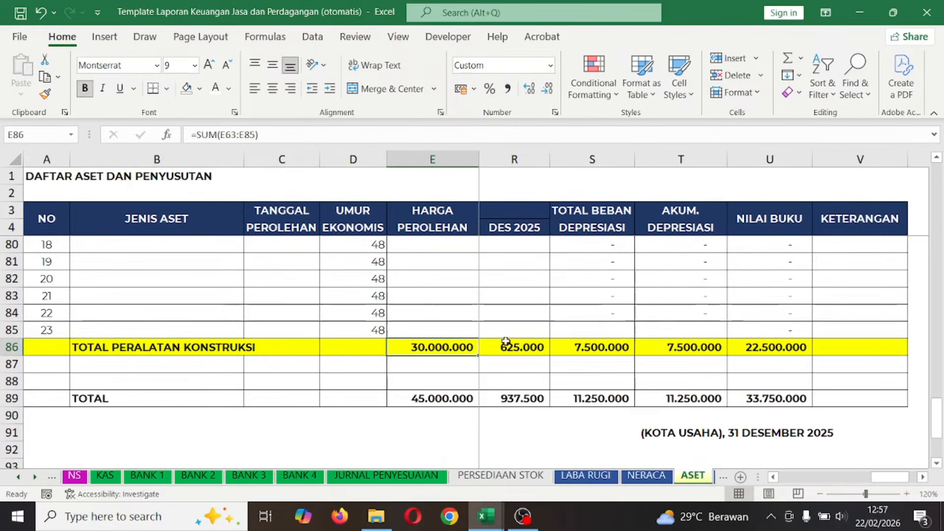
click(604, 348)
- On LABA RUGI, compare the Jasa Konstruksi and Perdagangan depreciation in H31:J31 with the Gabungan amount in E31
click(597, 476)
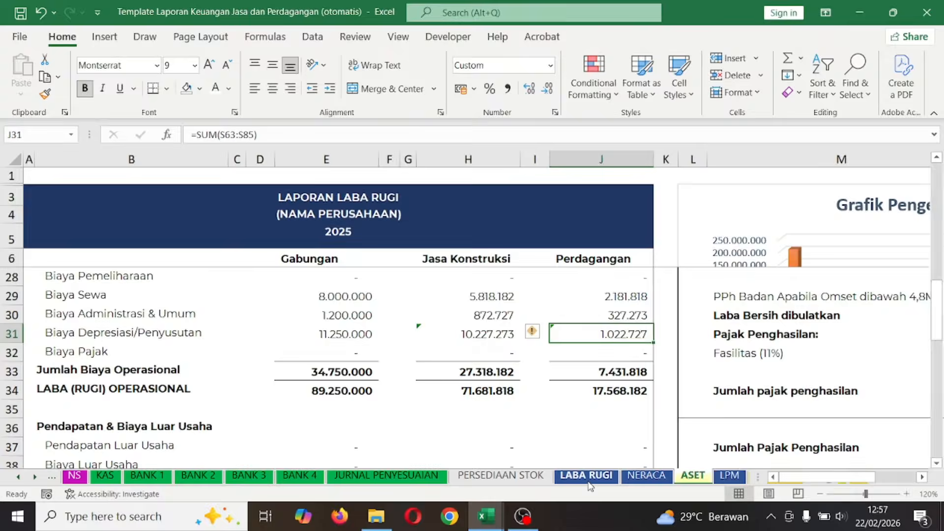
click(476, 260)
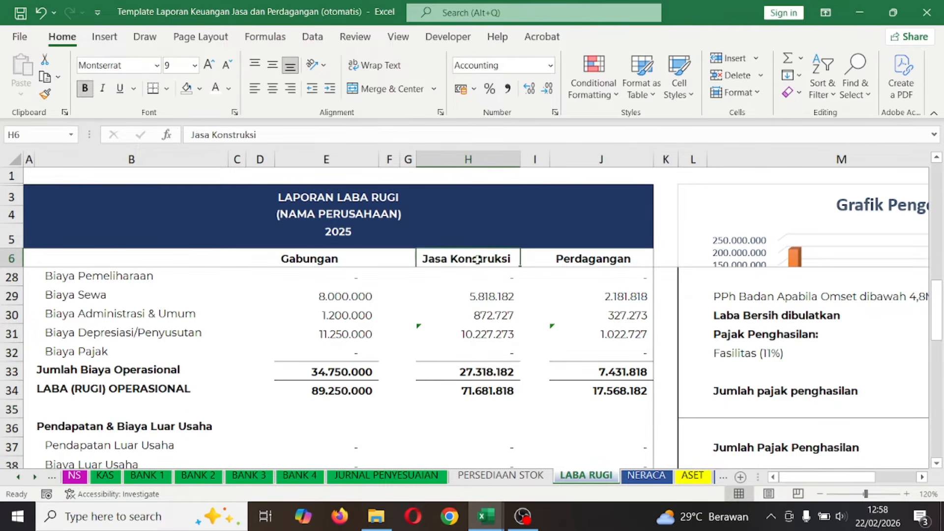
click(475, 335)
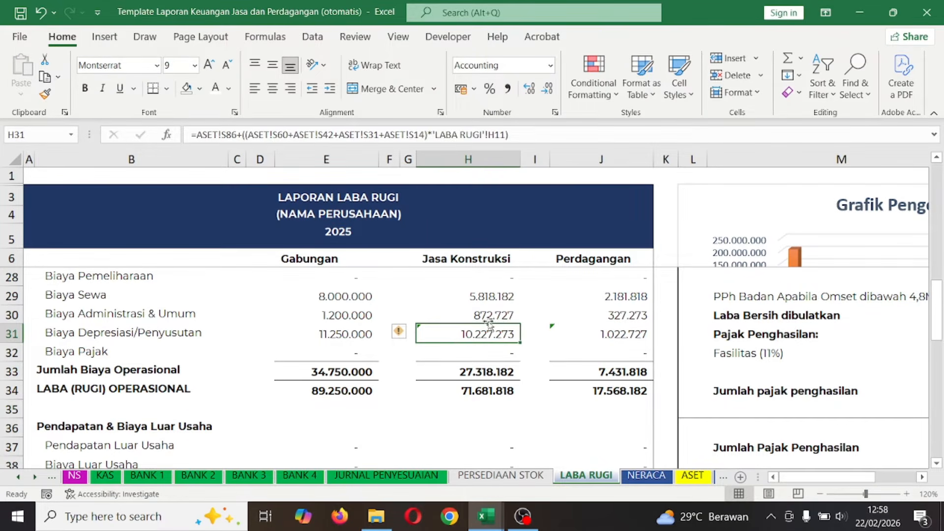
click(599, 333)
drag(518, 336, 551, 325)
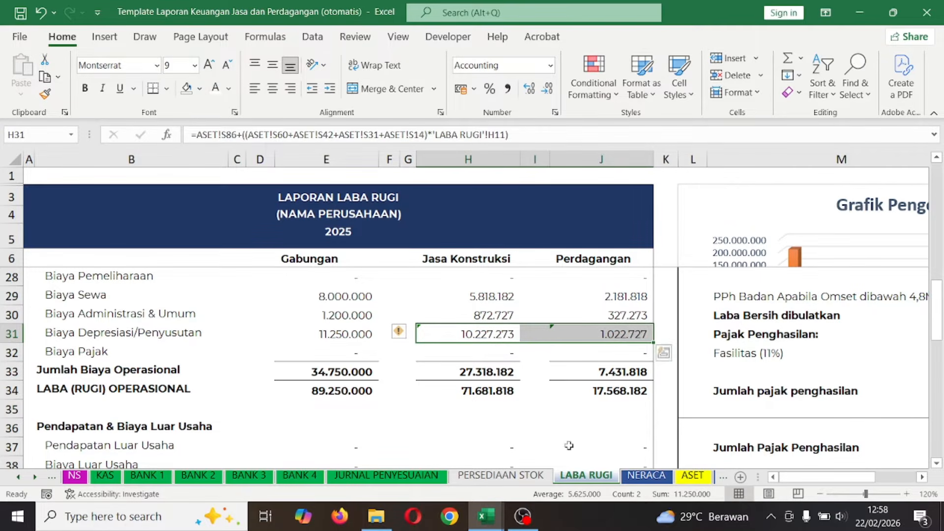
click(340, 329)
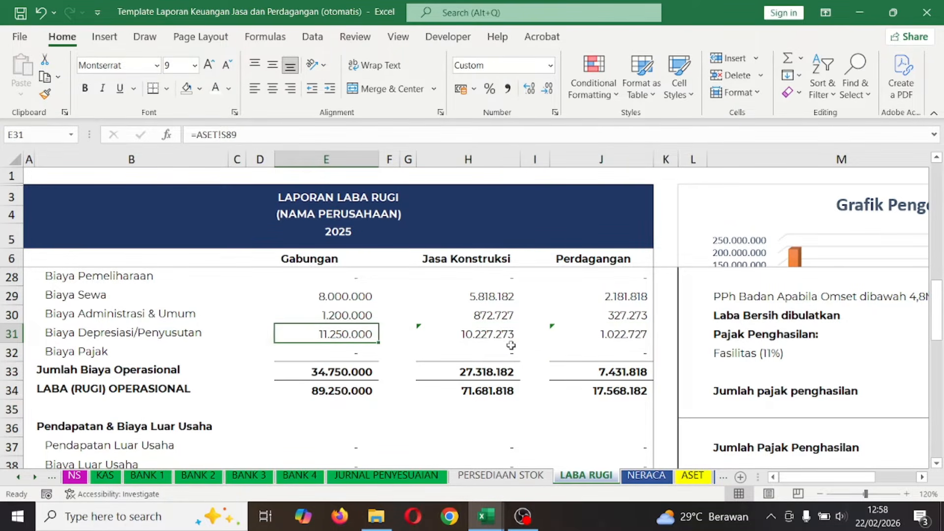
- Check the Jumlah Biaya Operasional formulas in E33 and H33 and the LABA (RUGI) OPERASIONAL formulas in E34, H34 and J34
scroll(511, 345, down, 1)
click(338, 312)
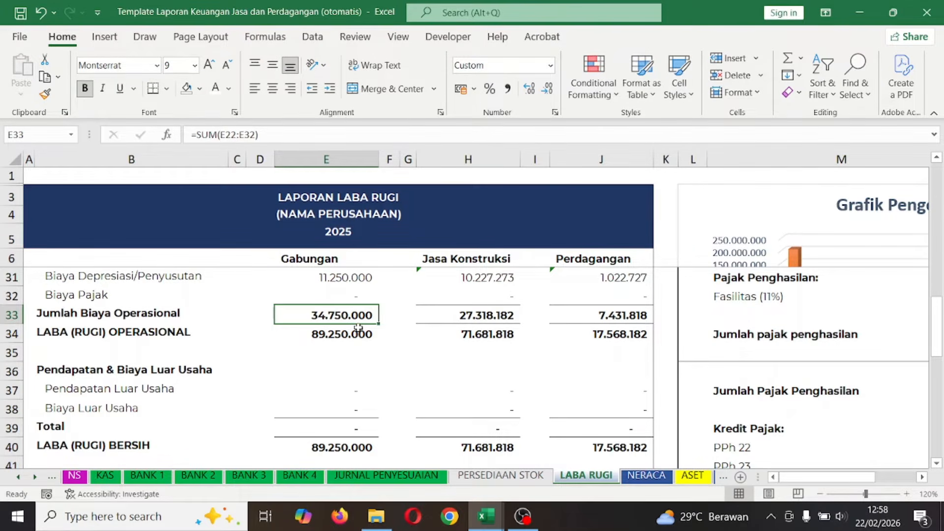
click(472, 317)
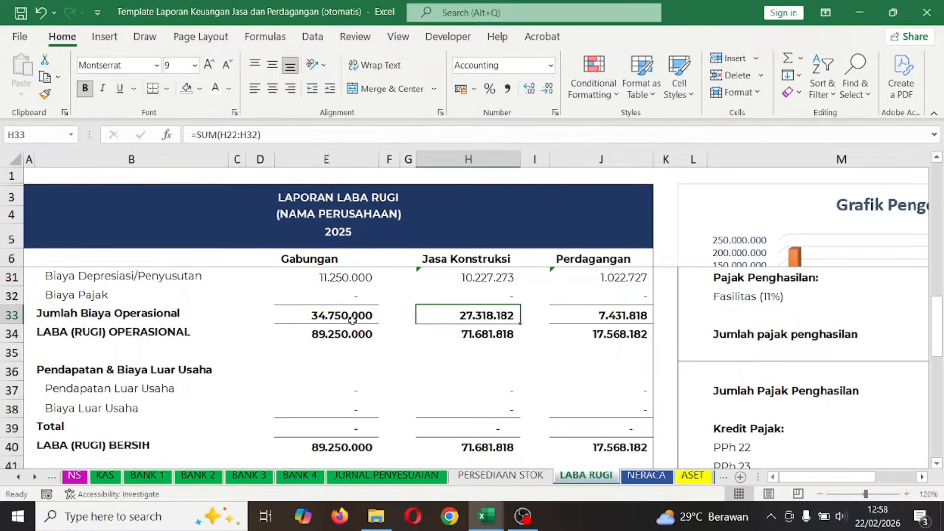
click(339, 328)
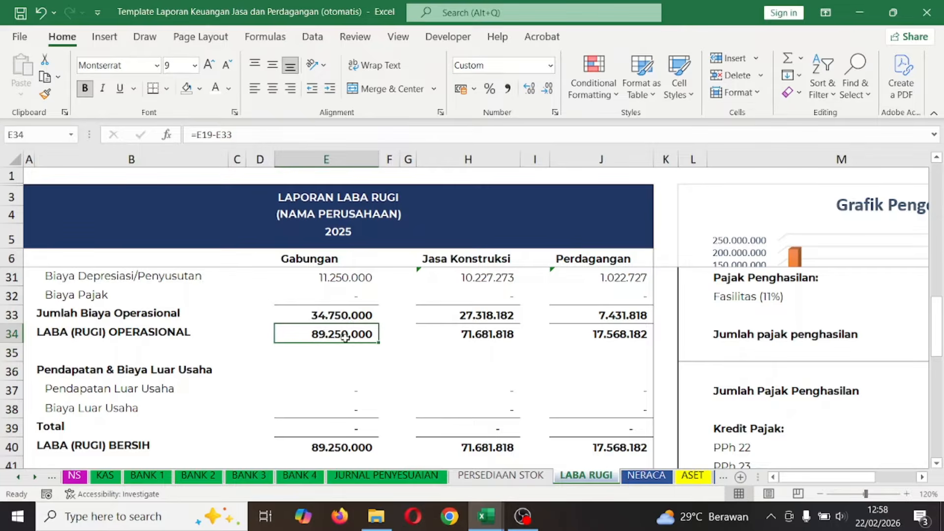
click(484, 336)
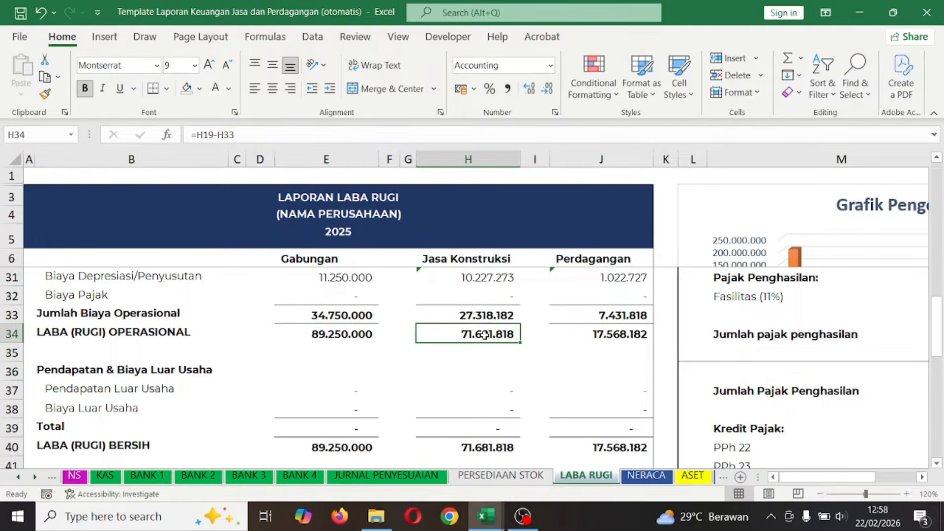
click(597, 334)
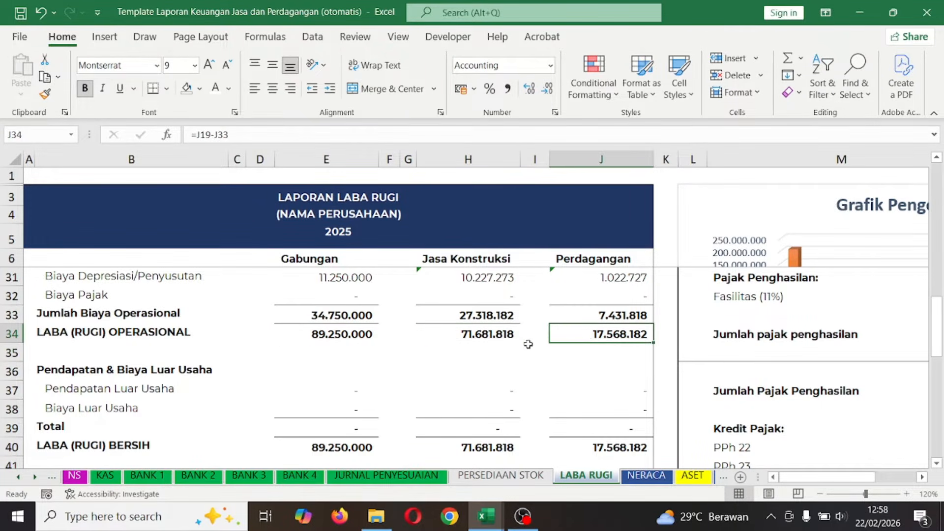
- On LABA RUGI, check the LABA (RUGI) BERSIH formulas in H40 for Jasa Konstruksi and J40 for Perdagangan
click(490, 366)
scroll(502, 363, down, 2)
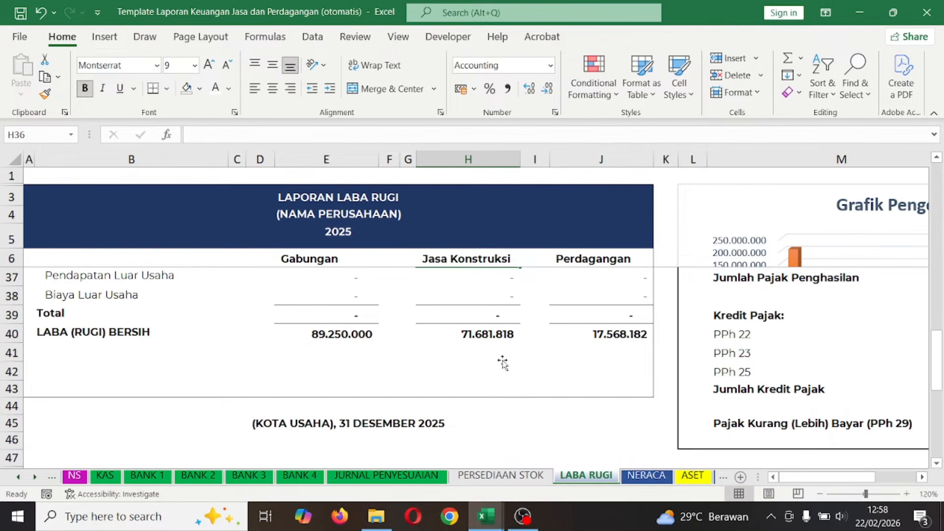
scroll(468, 350, up, 1)
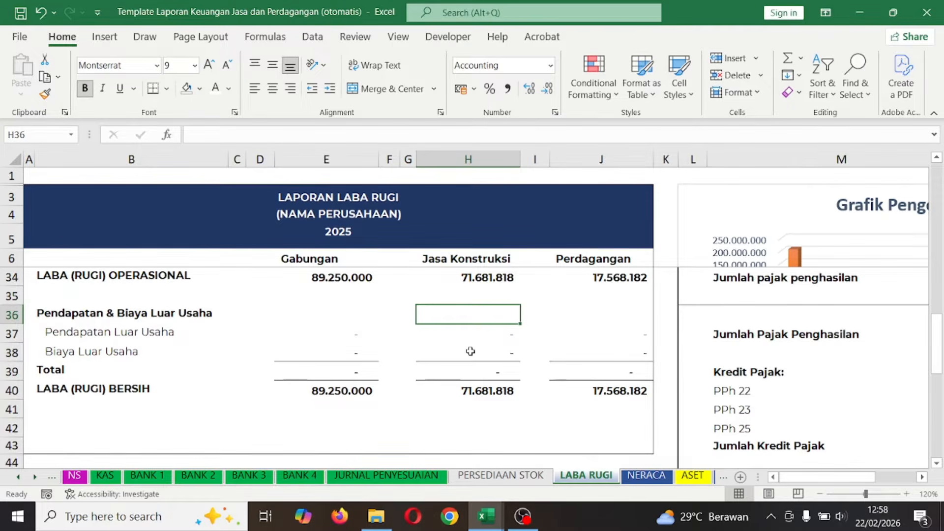
click(487, 392)
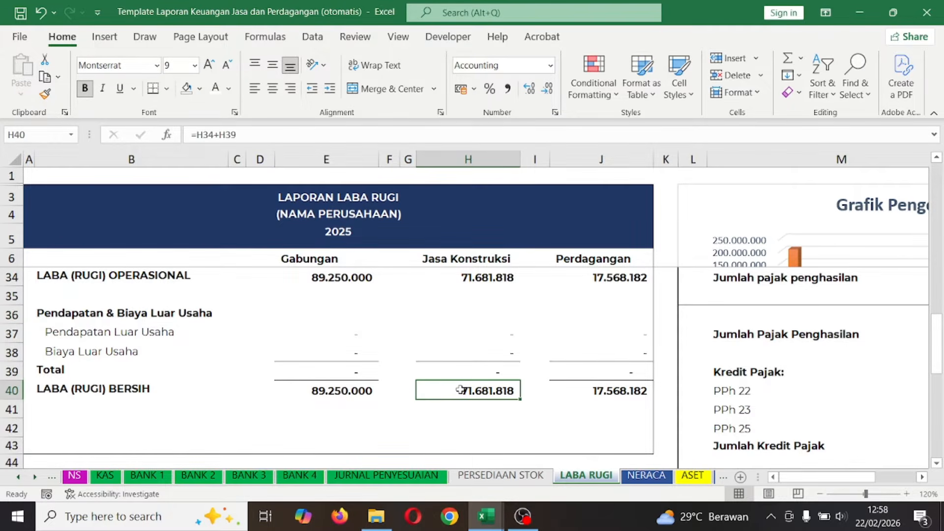
click(474, 254)
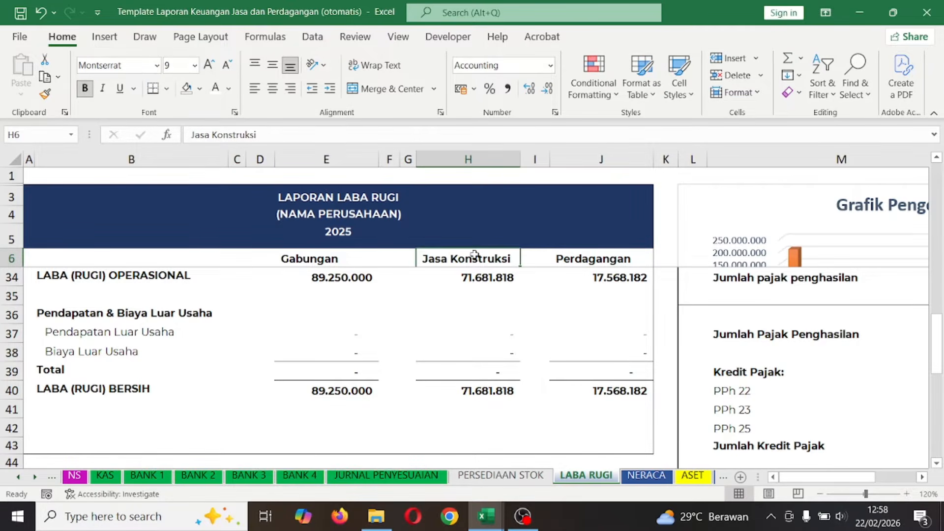
click(587, 256)
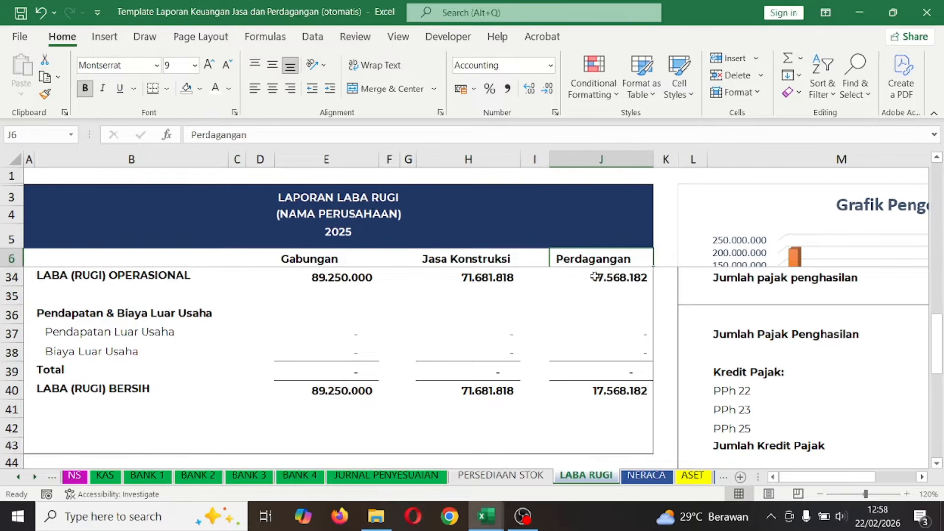
click(577, 389)
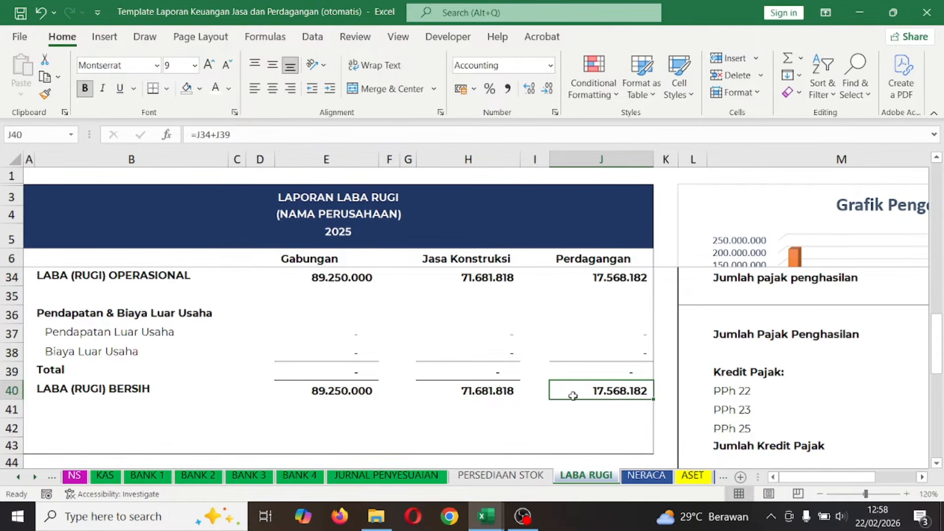
- Compare the Jasa Konstruksi net profit in H40 with the Perdagangan net profit in J40 and review the rows around them
click(437, 255)
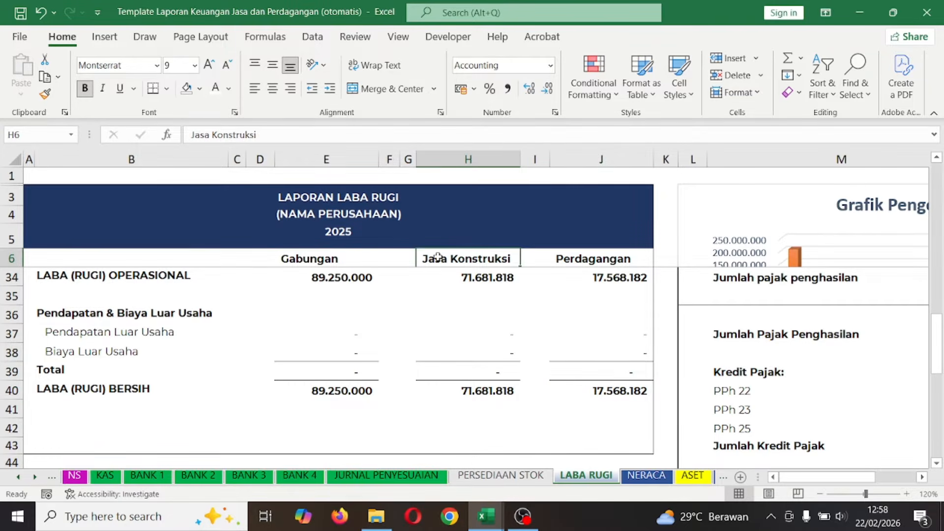
click(466, 391)
click(608, 394)
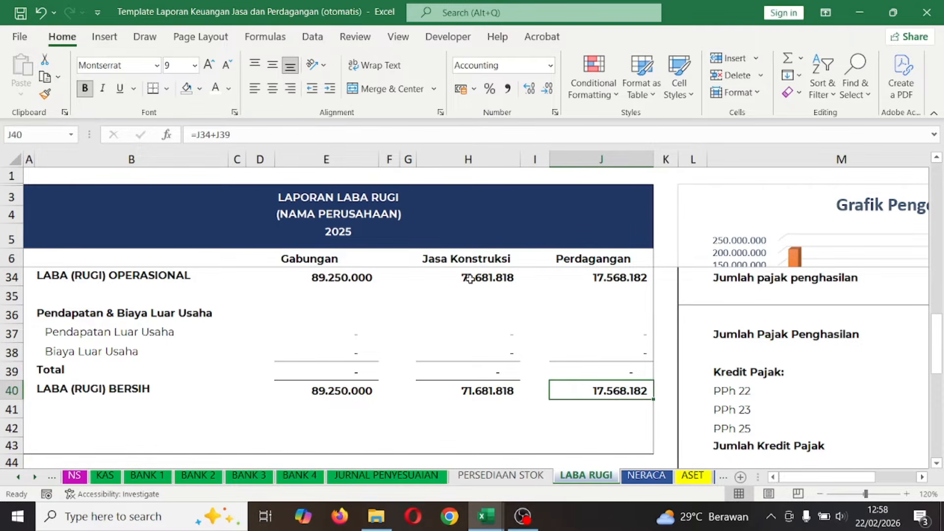
scroll(572, 425, down, 2)
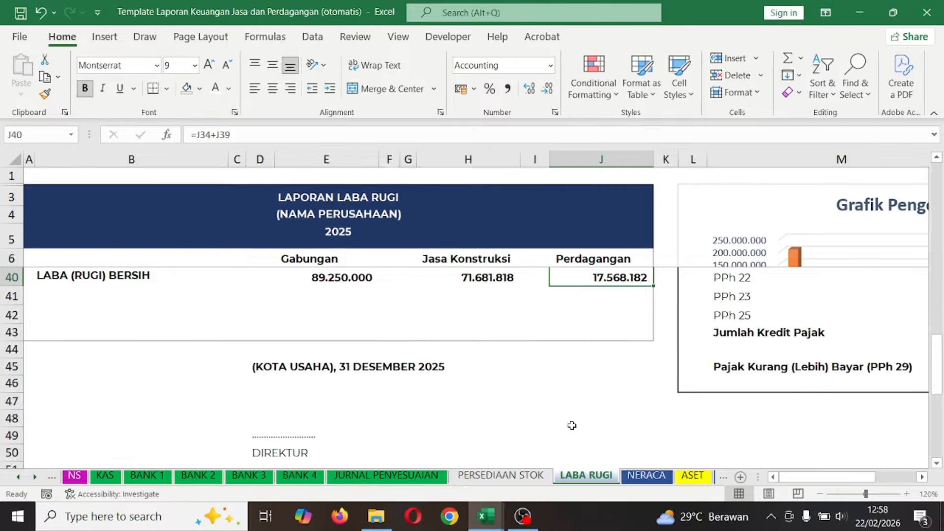
scroll(572, 426, up, 3)
scroll(571, 425, up, 1)
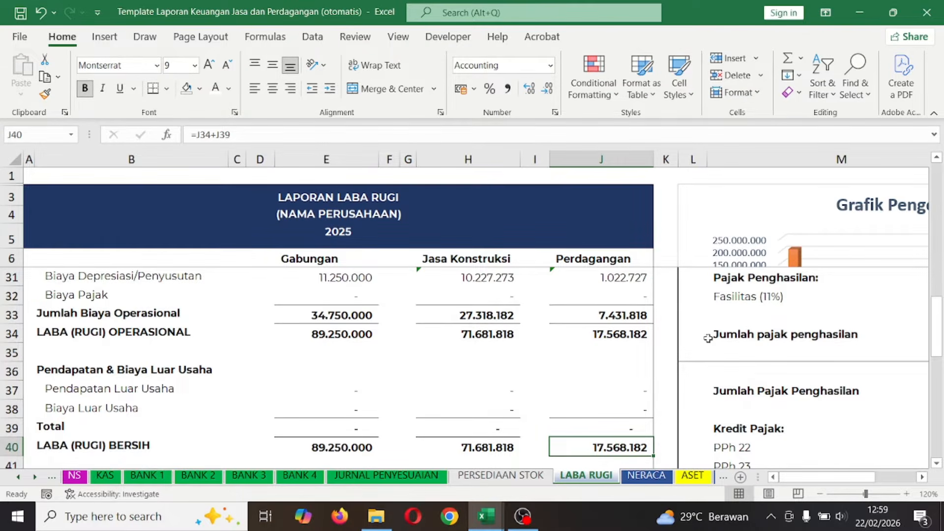
- Locate the PERHITUNGAN PPH BADAN TAHUNAN section beside the profit and loss report, starting at L14
scroll(708, 338, right, 5)
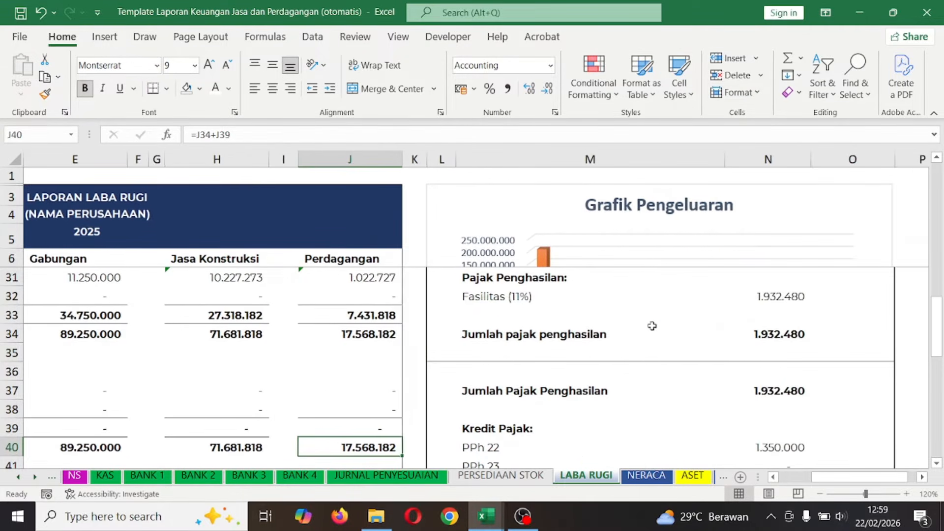
scroll(653, 325, up, 8)
scroll(652, 325, down, 1)
click(669, 348)
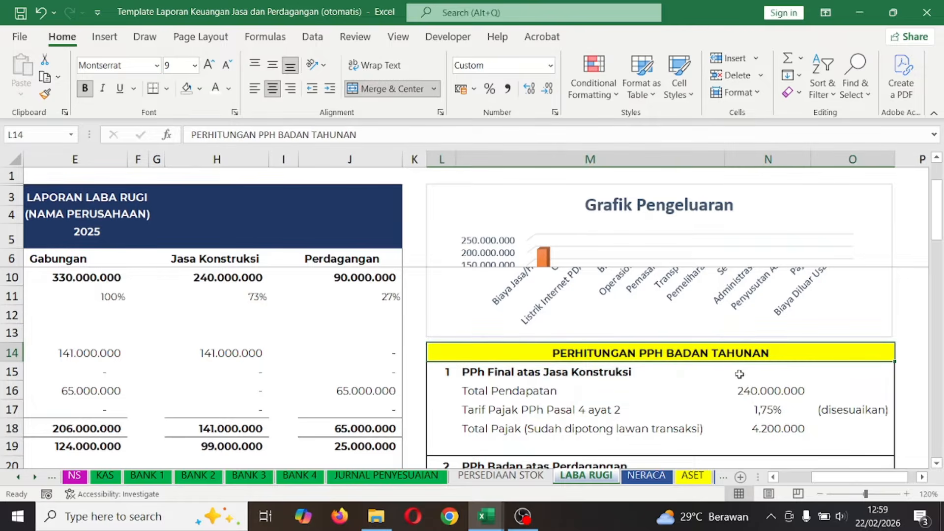
scroll(739, 374, down, 1)
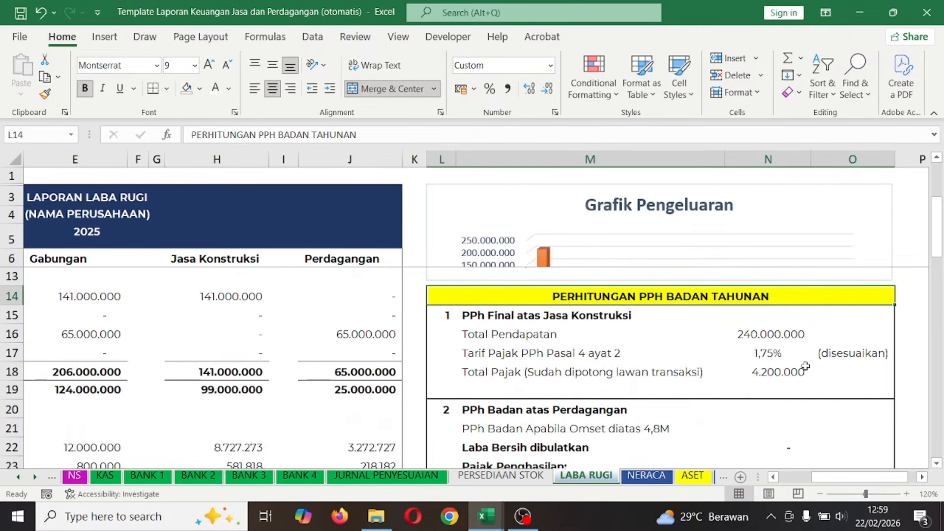
- Relate the PPh Final atas Jasa Konstruksi block in M15:M17 to the Jasa Konstruksi column of the report
click(760, 327)
drag(452, 314, 563, 315)
click(572, 315)
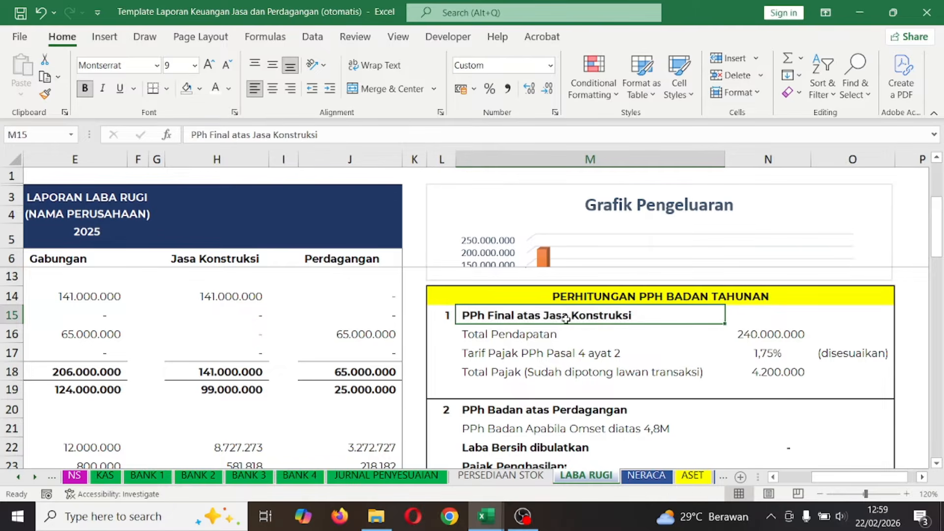
click(243, 257)
click(618, 346)
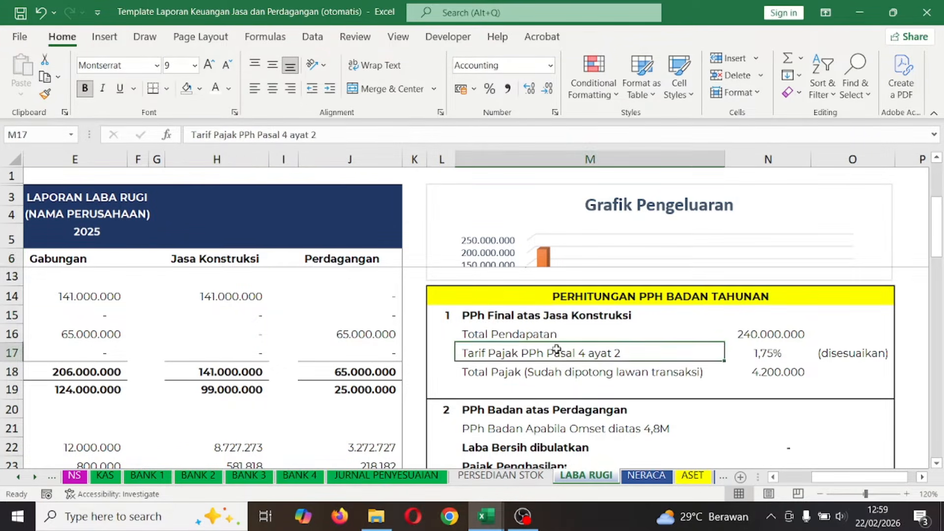
- Check how Total Pendapatan in N16 and the PPh Pasal 4 ayat 2 rate in N17 produce Total Pajak in N18
click(744, 332)
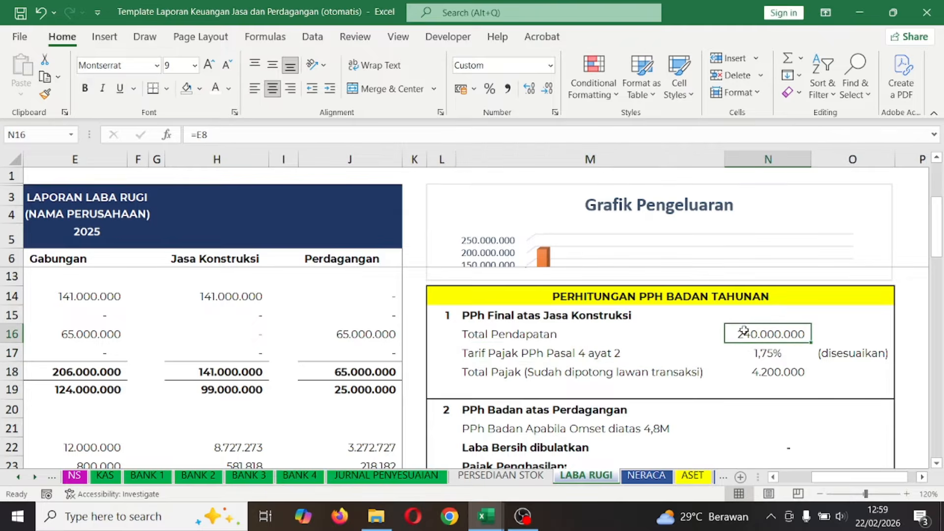
click(771, 355)
click(775, 375)
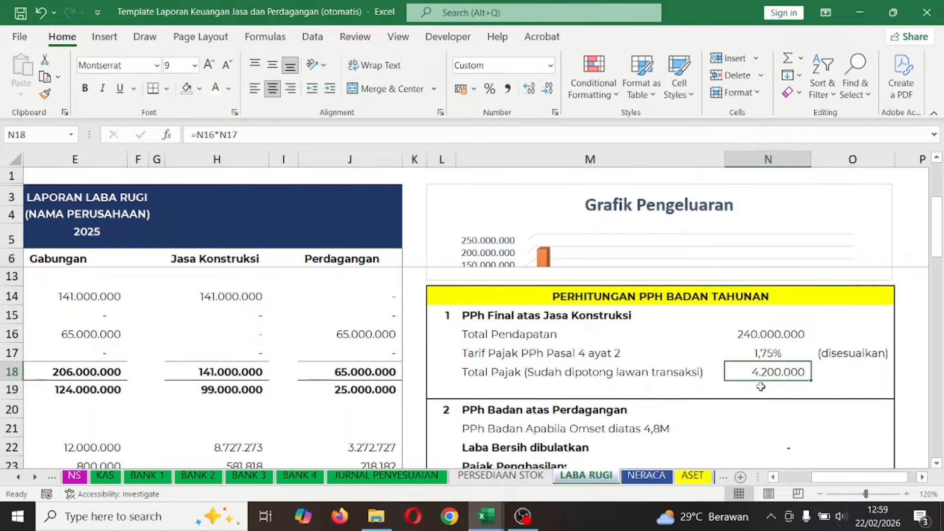
click(535, 369)
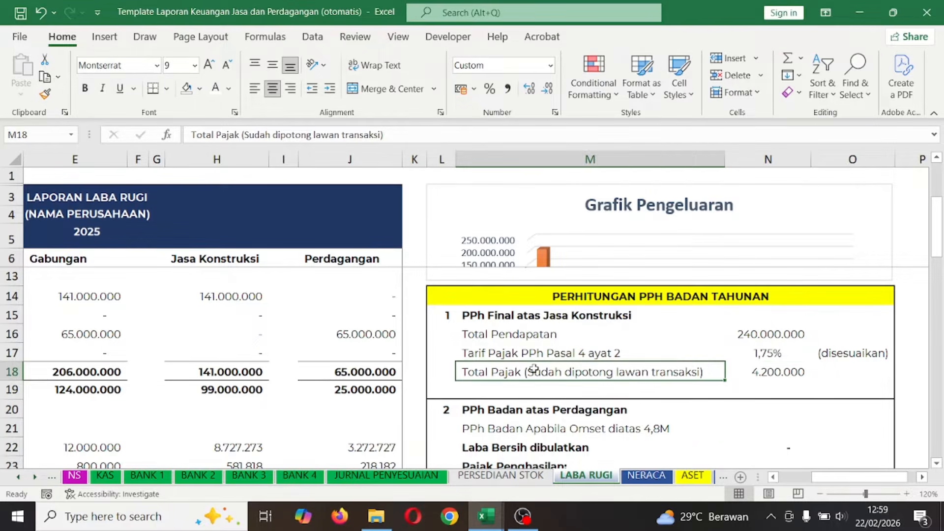
click(772, 379)
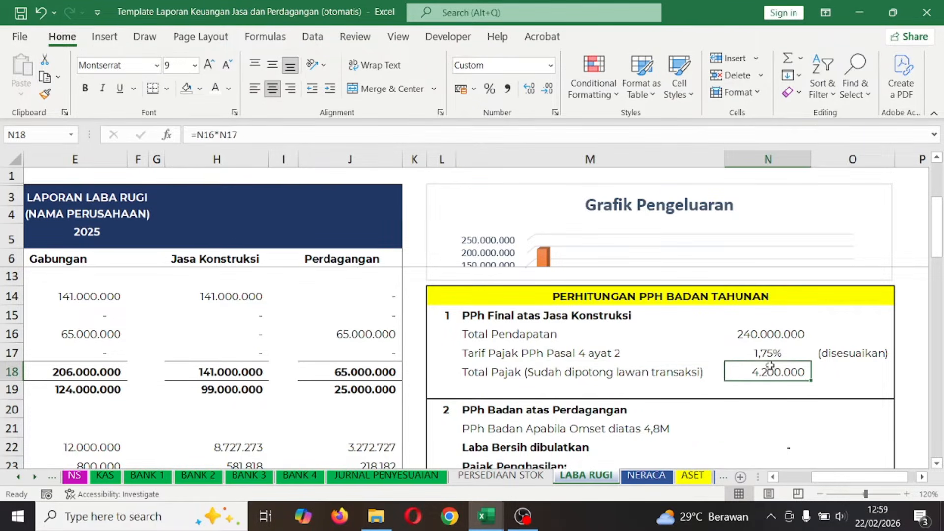
click(760, 351)
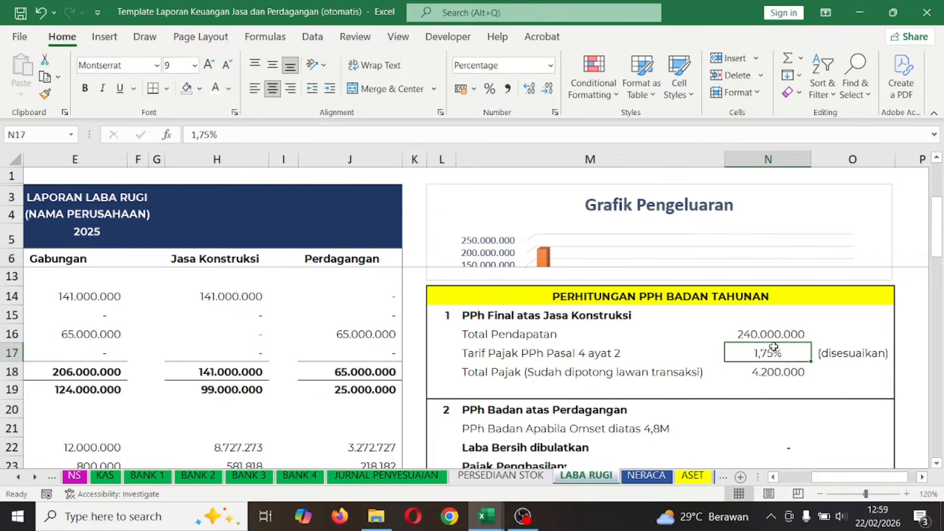
- Examine the Tarif Pajak PPh Pasal 4 ayat 2 rate in the construction services part of the annual tax calculation
click(837, 352)
click(779, 352)
click(606, 353)
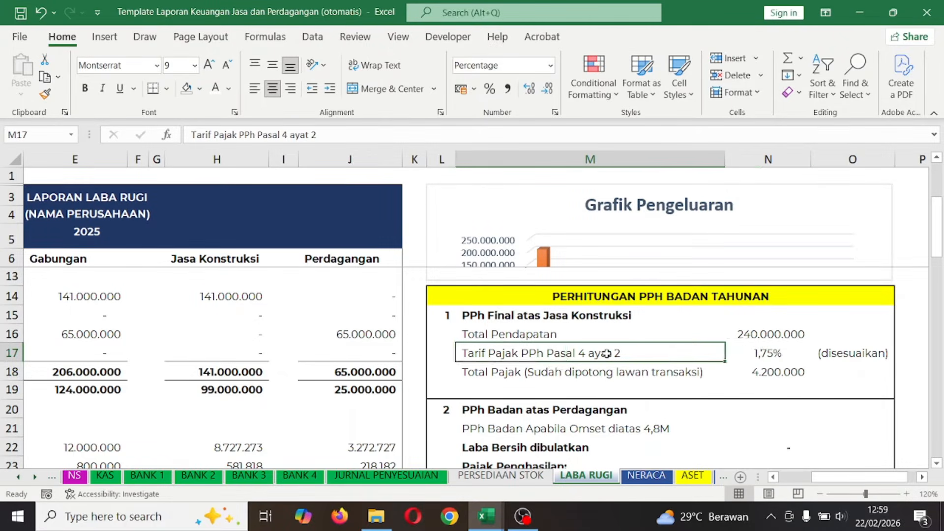
click(755, 359)
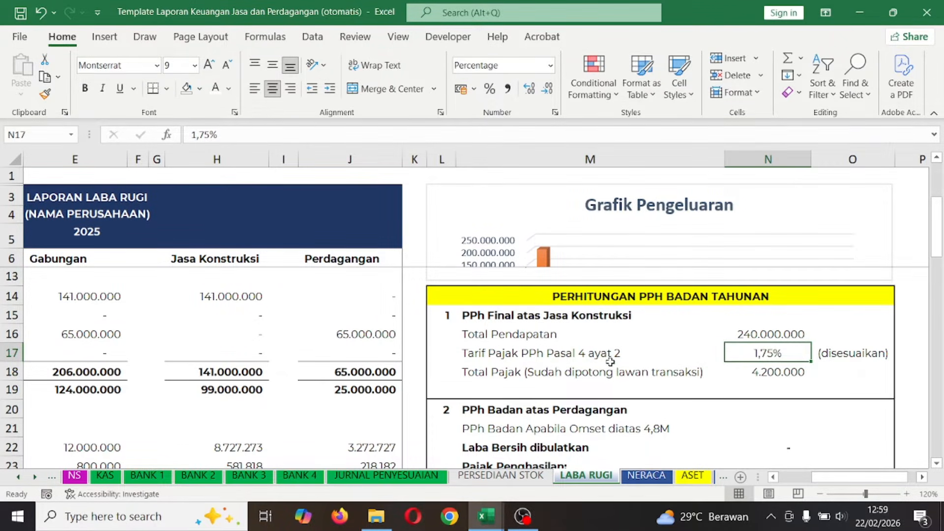
- Compare the PPh Badan atas Perdagangan section with the Perdagangan column of the income statement
scroll(610, 361, down, 1)
click(551, 354)
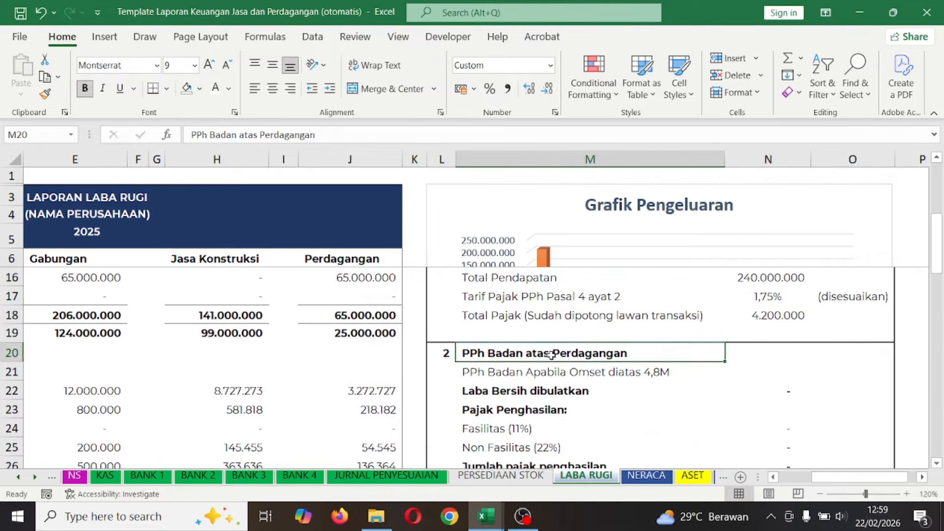
scroll(599, 353, up, 1)
click(325, 258)
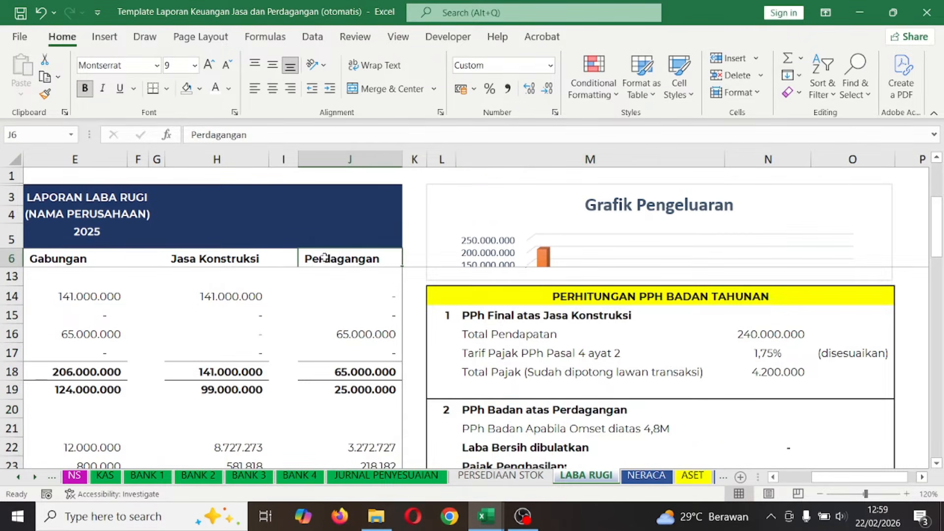
click(356, 336)
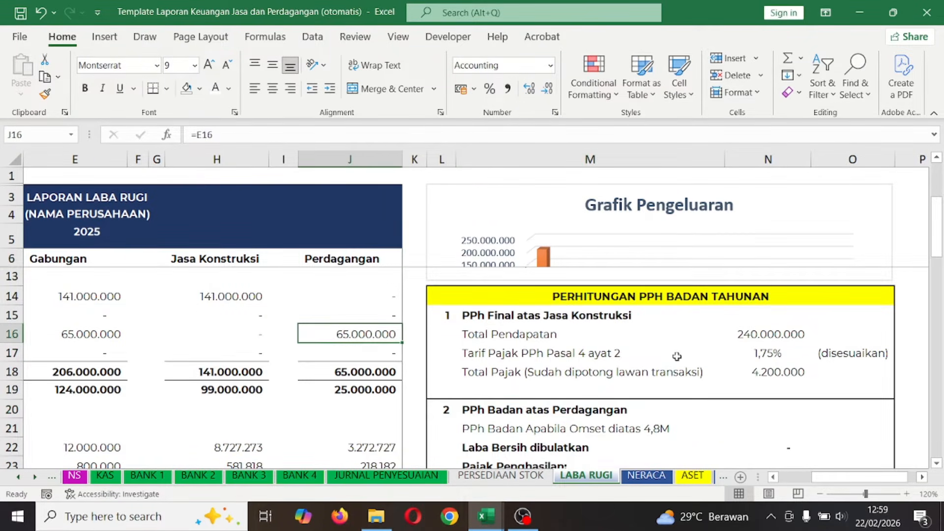
drag(766, 353, 767, 366)
- Check the Laba Bersih dibulatkan formula for turnover above 4,8M against the revenue in the Perdagangan column
scroll(706, 358, down, 1)
scroll(706, 358, down, 3)
scroll(632, 320, up, 2)
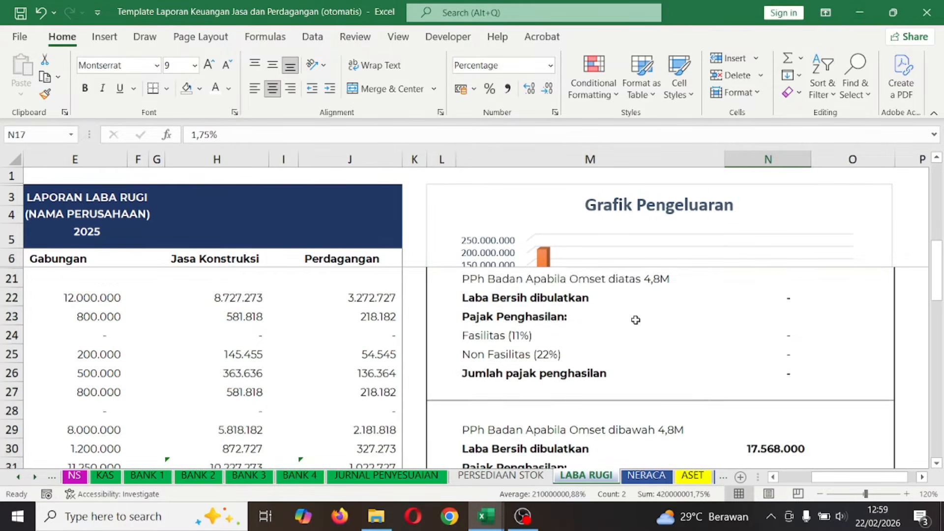
click(538, 333)
click(781, 325)
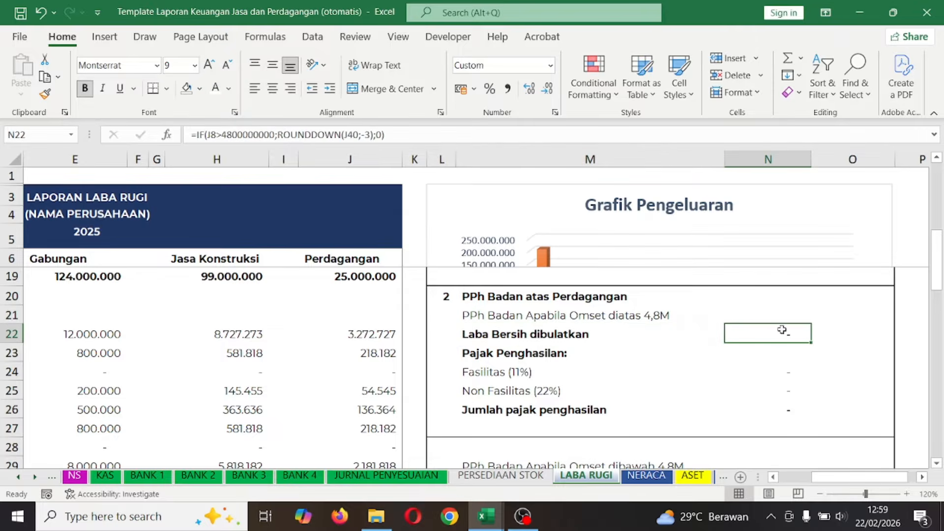
click(526, 318)
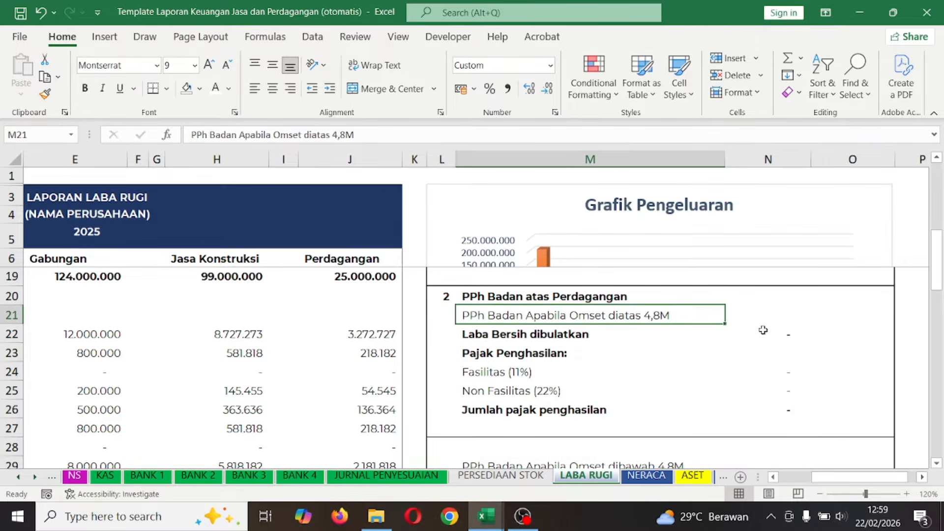
click(793, 334)
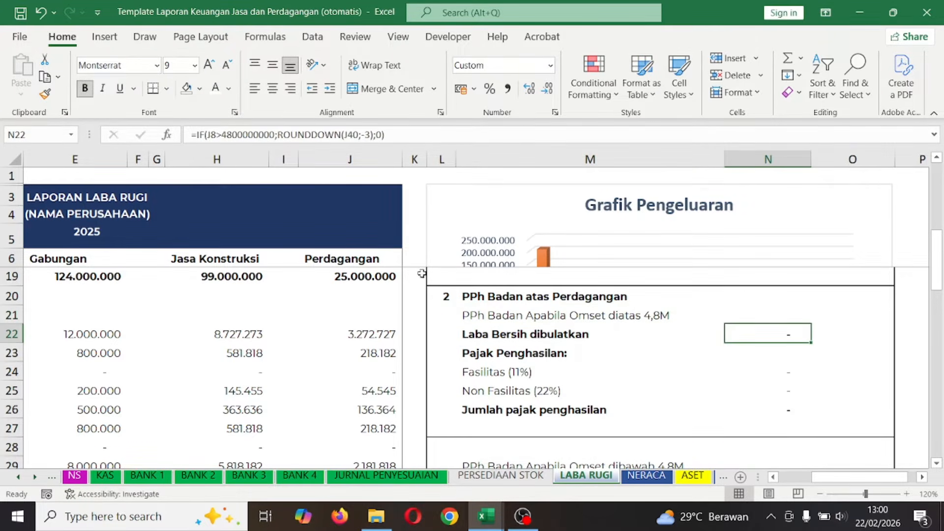
scroll(354, 284, up, 4)
click(359, 316)
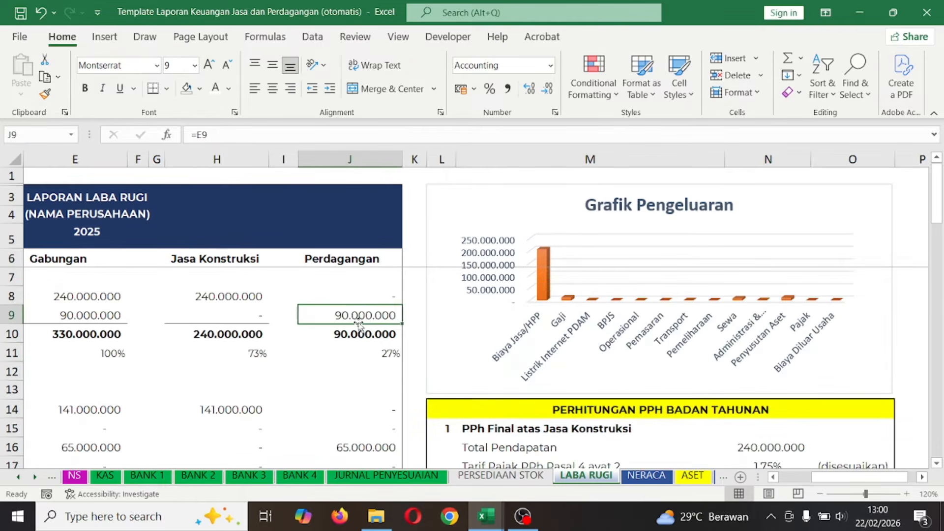
- Check the Laba Bersih dibulatkan formula for turnover below 4,8M against the final net profit in the Perdagangan column
scroll(654, 395, down, 2)
scroll(653, 395, down, 4)
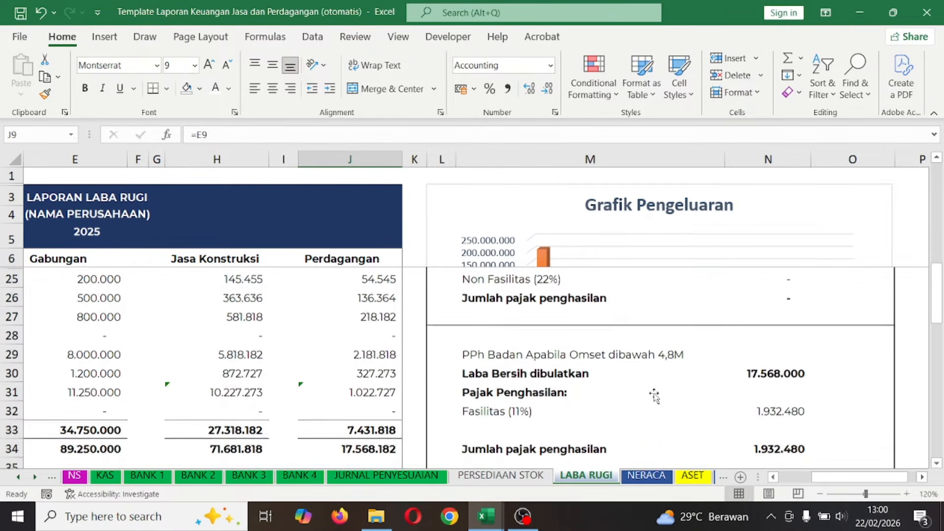
click(501, 364)
click(530, 355)
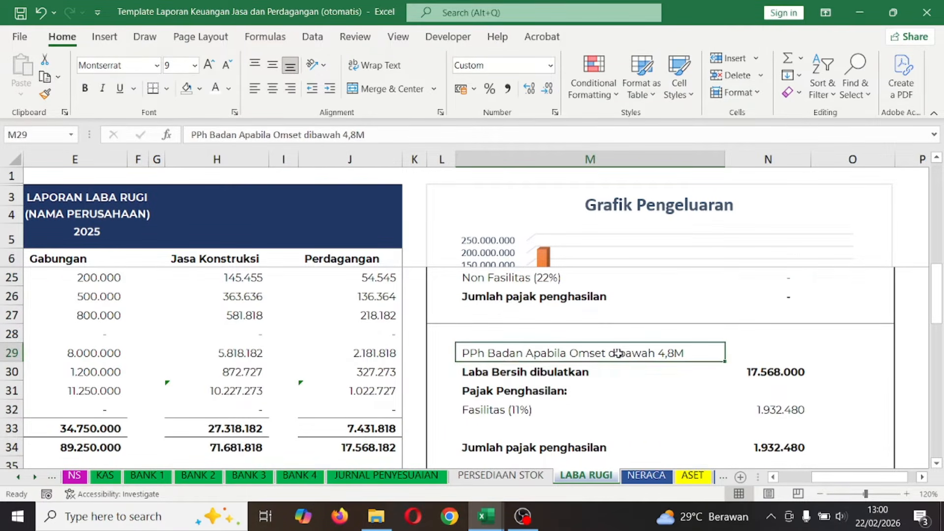
click(773, 377)
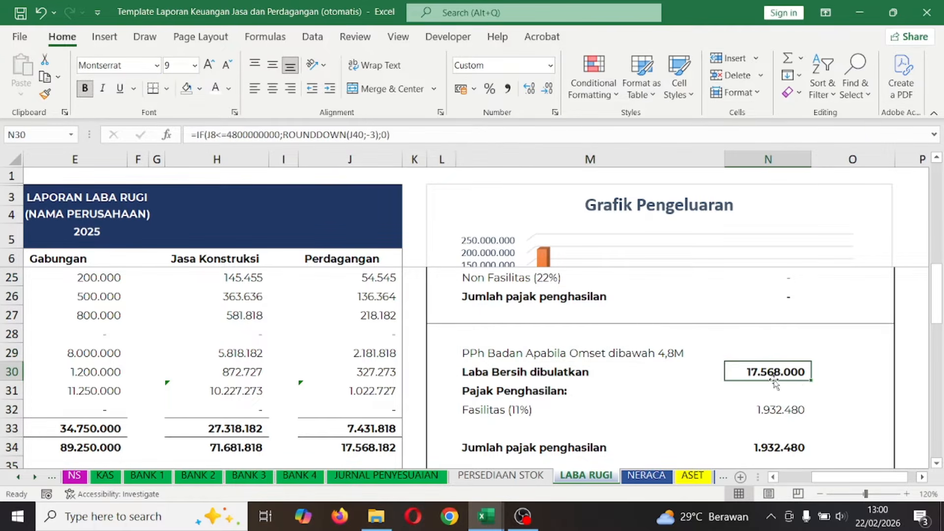
scroll(794, 389, up, 1)
scroll(794, 389, down, 1)
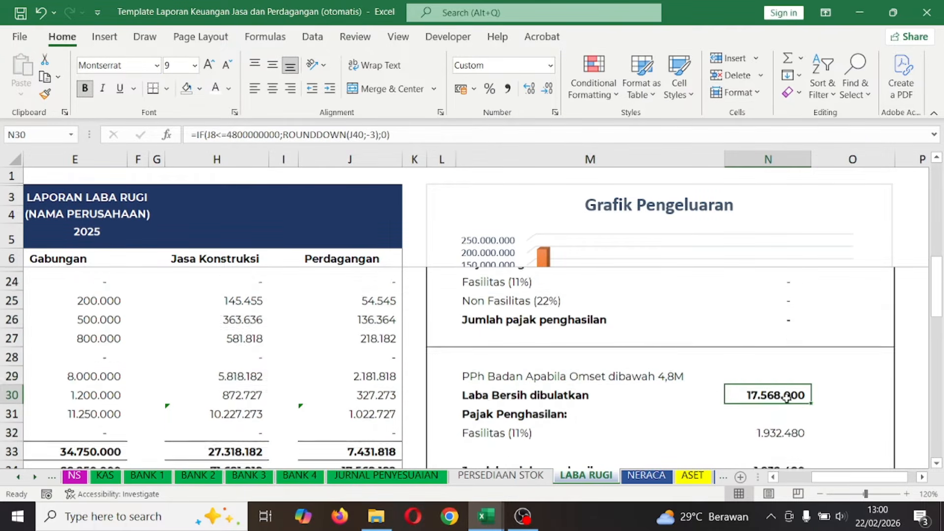
scroll(327, 396, down, 5)
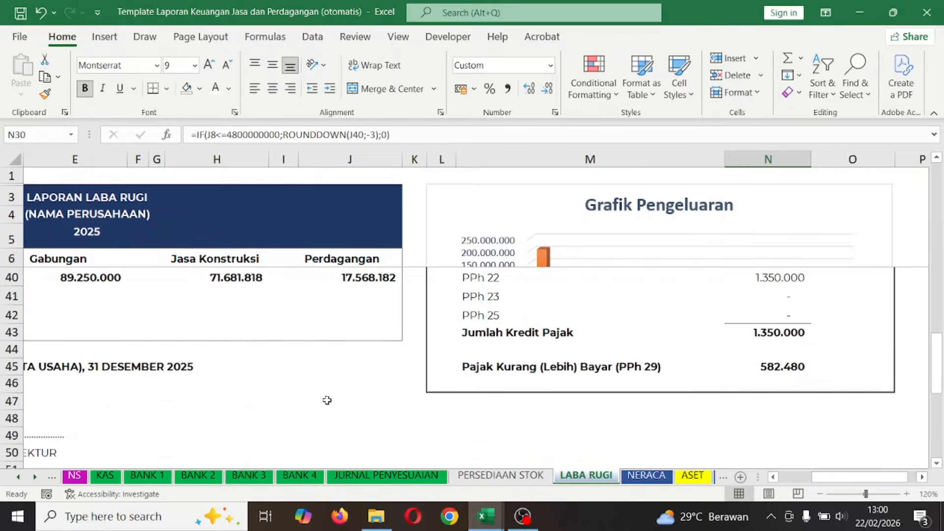
scroll(326, 396, up, 1)
click(352, 334)
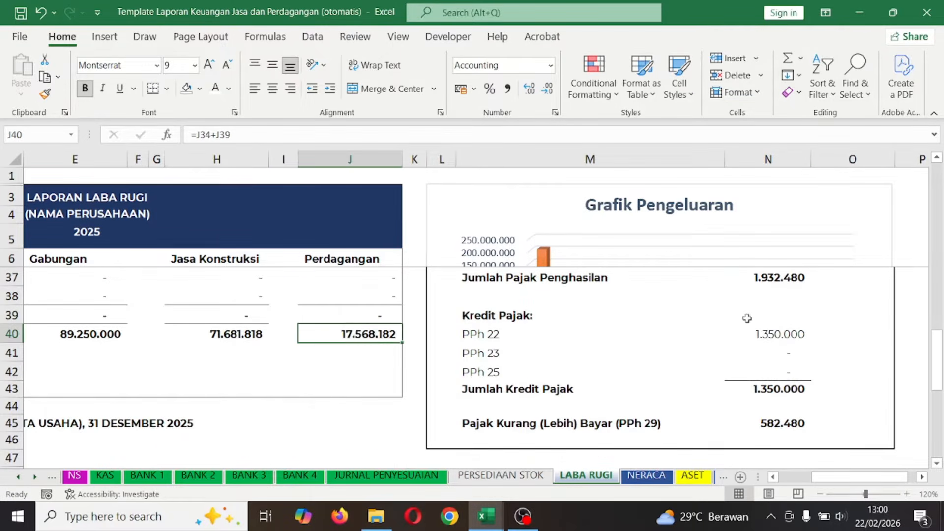
scroll(747, 318, up, 4)
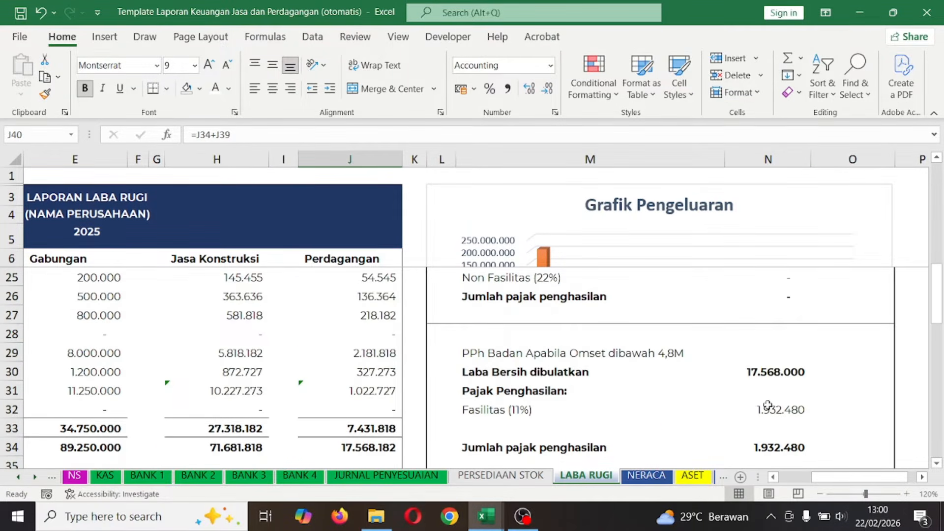
- Review the Fasilitas (11%) tax formula and the income tax totals that build on it
click(767, 405)
scroll(743, 402, down, 1)
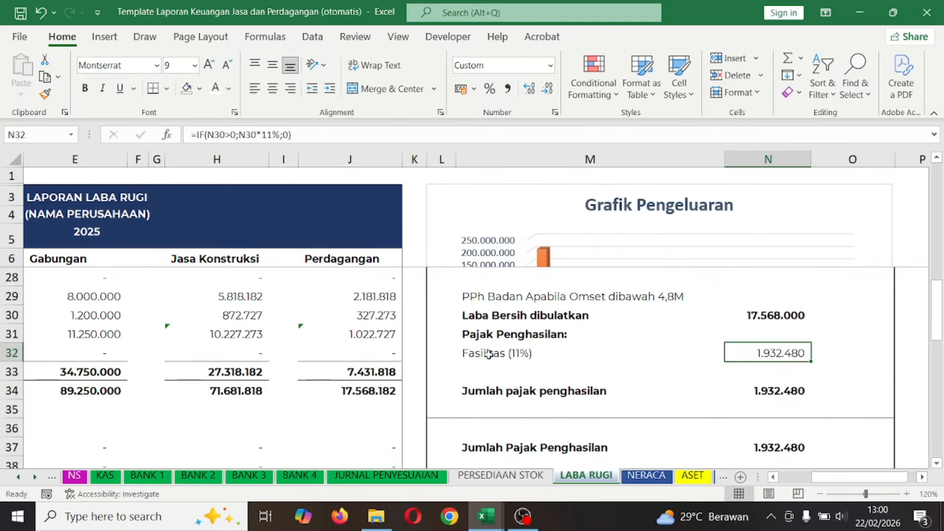
click(489, 354)
click(769, 356)
click(775, 386)
scroll(679, 333, down, 2)
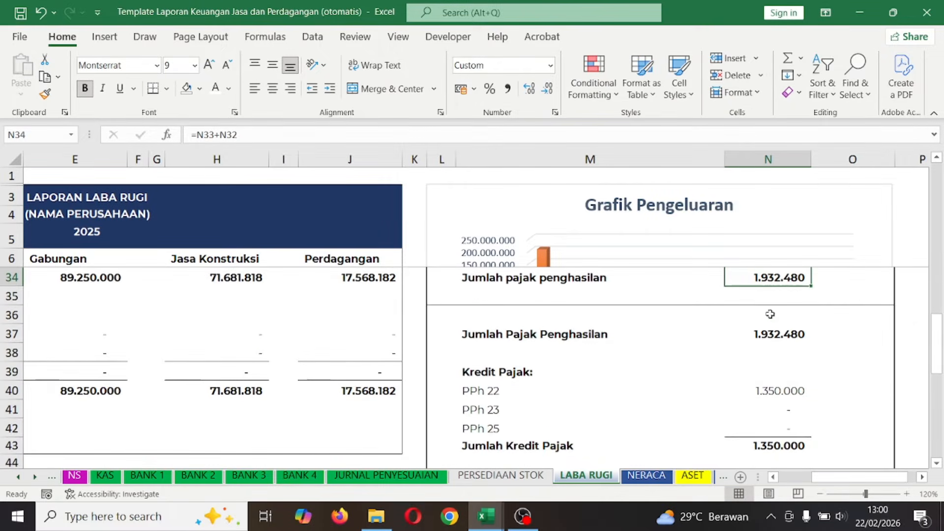
click(771, 334)
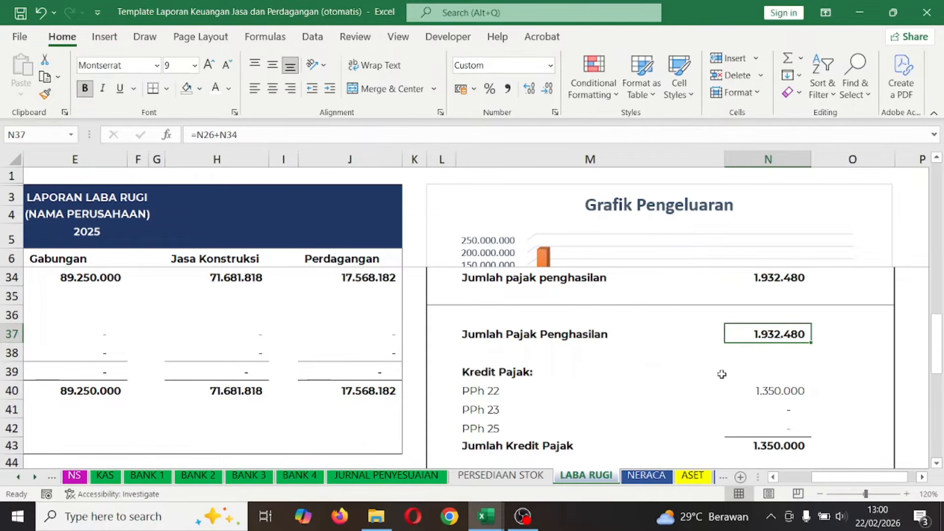
- Trace the PPh 22 tax credit to its transaction on the KAS sheet and return to the LABA RUGI sheet
click(492, 389)
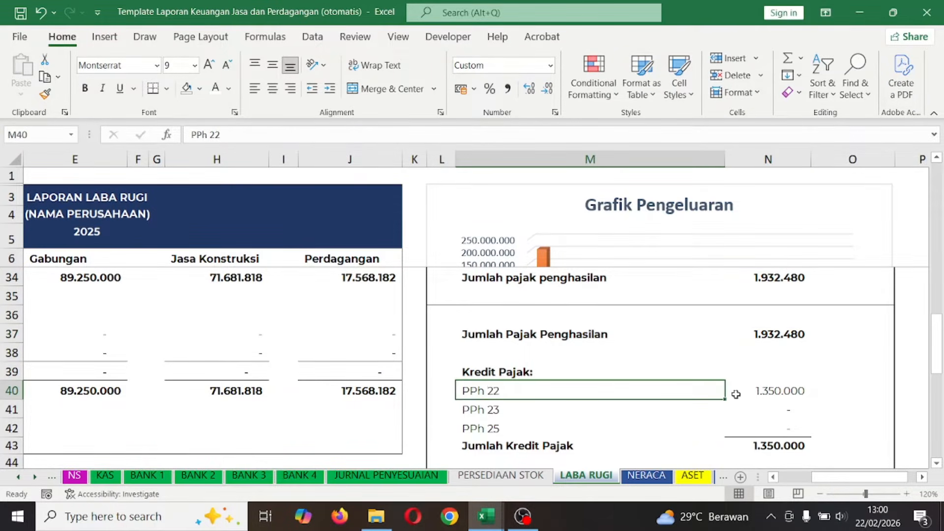
click(754, 392)
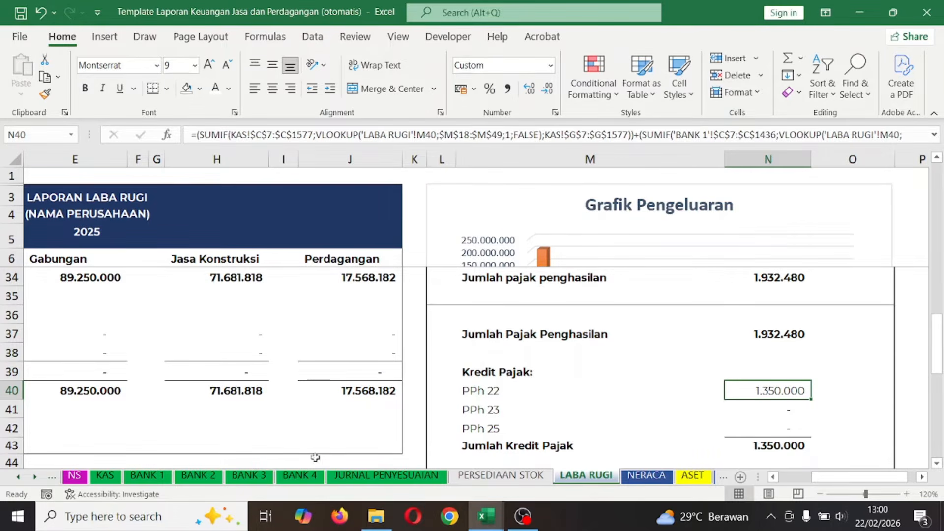
click(98, 478)
scroll(317, 350, down, 1)
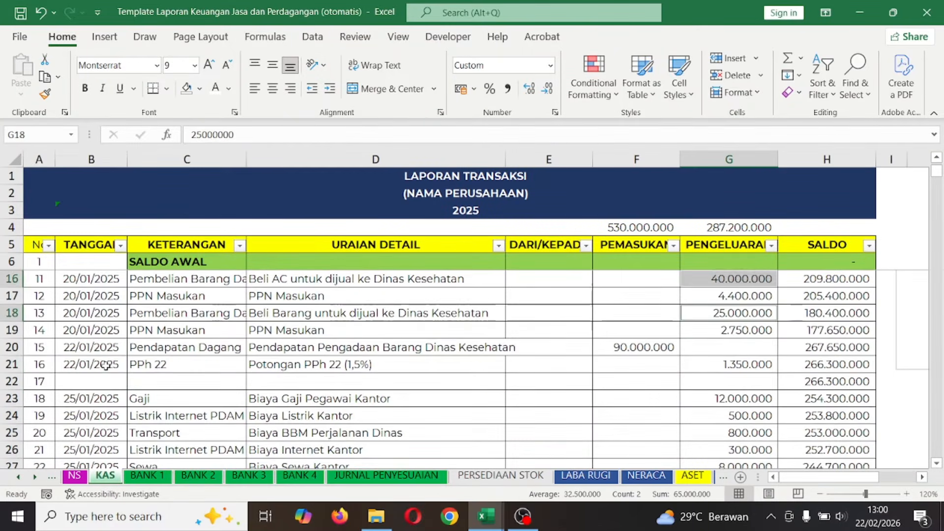
drag(111, 367, 712, 361)
click(714, 362)
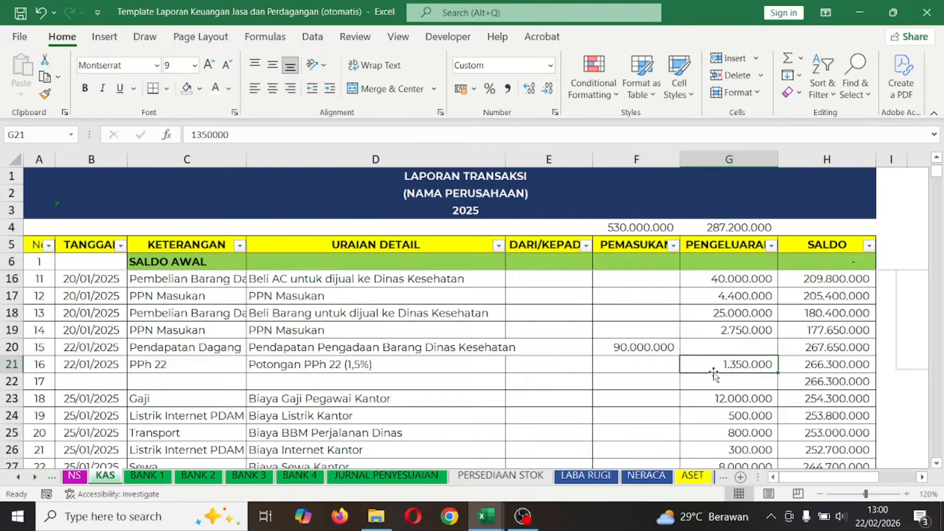
click(575, 477)
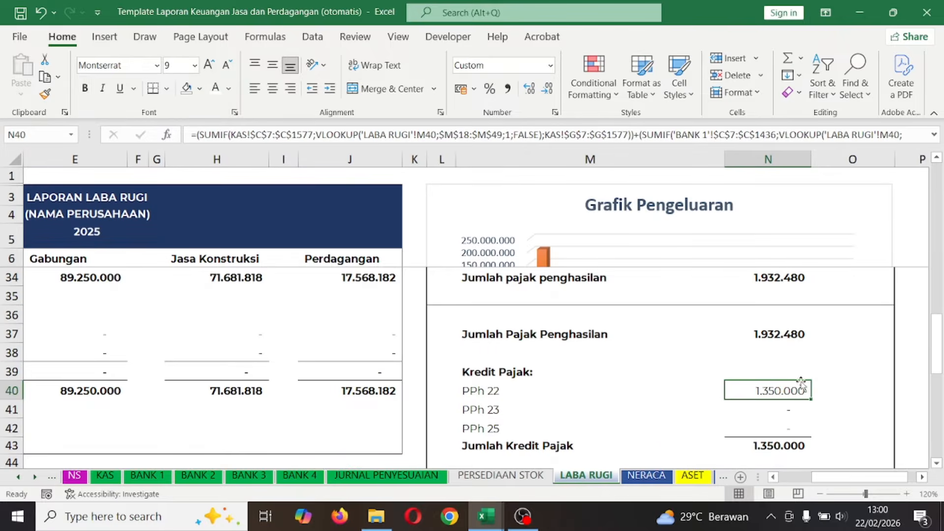
- Recheck the rounded net profit, the 11% income tax total and the PPh 22 credit in the trading tax calculation
scroll(746, 322, up, 2)
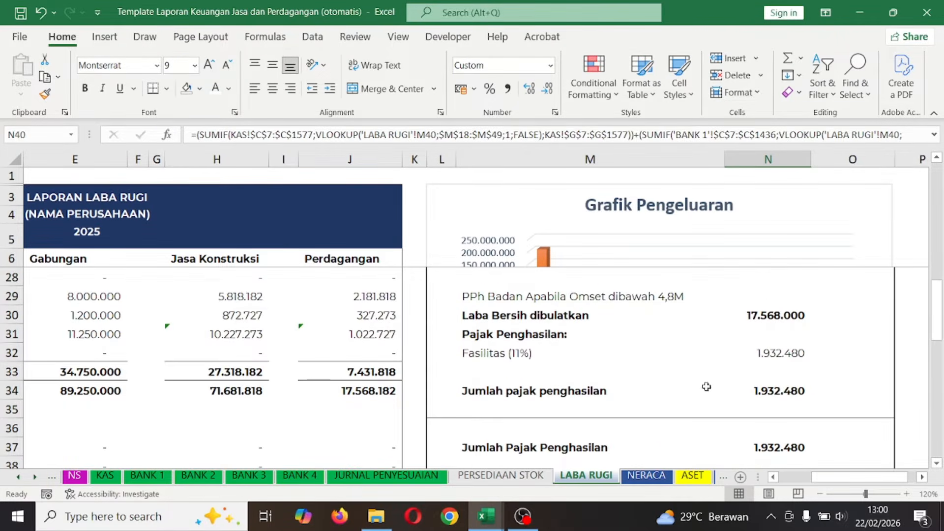
click(784, 387)
click(786, 363)
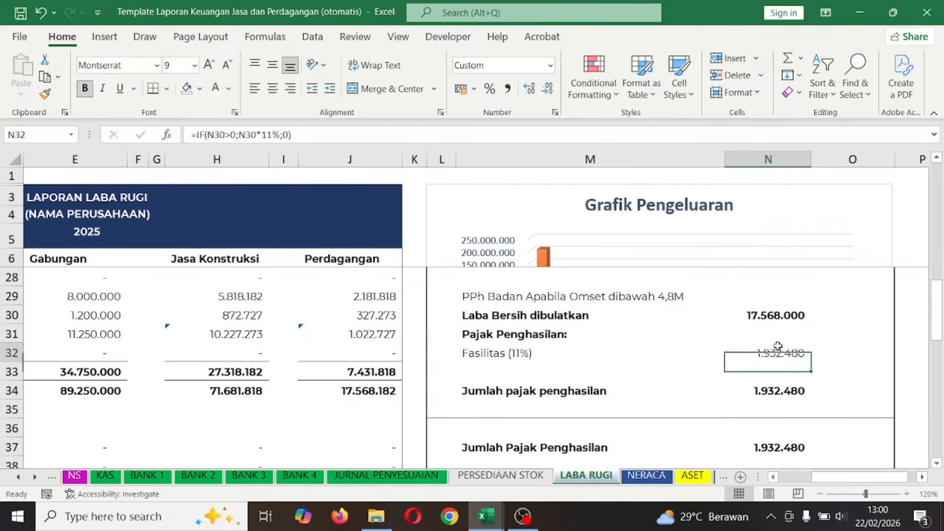
click(777, 318)
click(774, 387)
scroll(775, 387, down, 2)
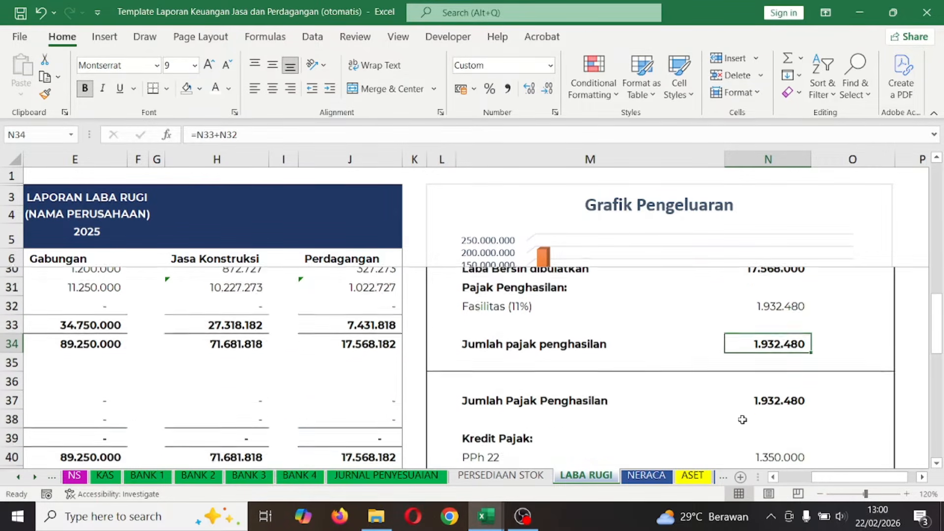
click(742, 423)
right_click(743, 424)
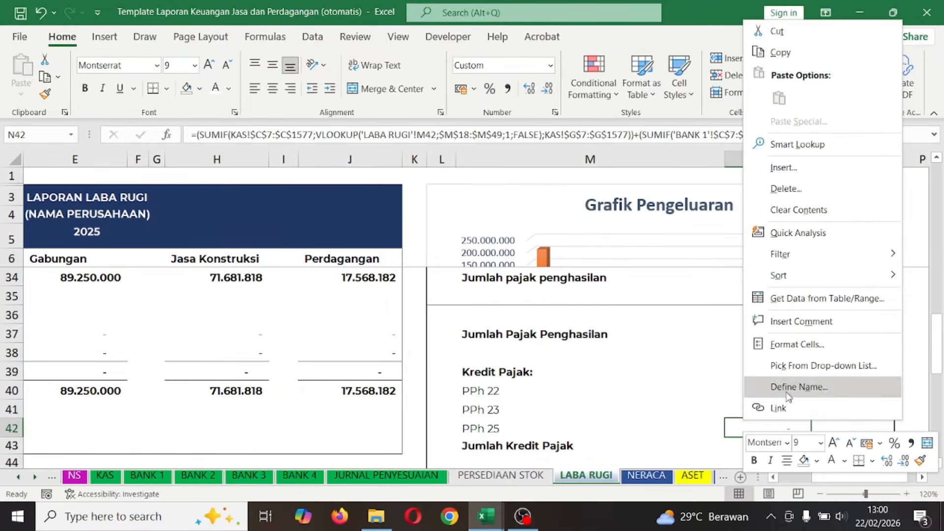
click(642, 399)
click(785, 392)
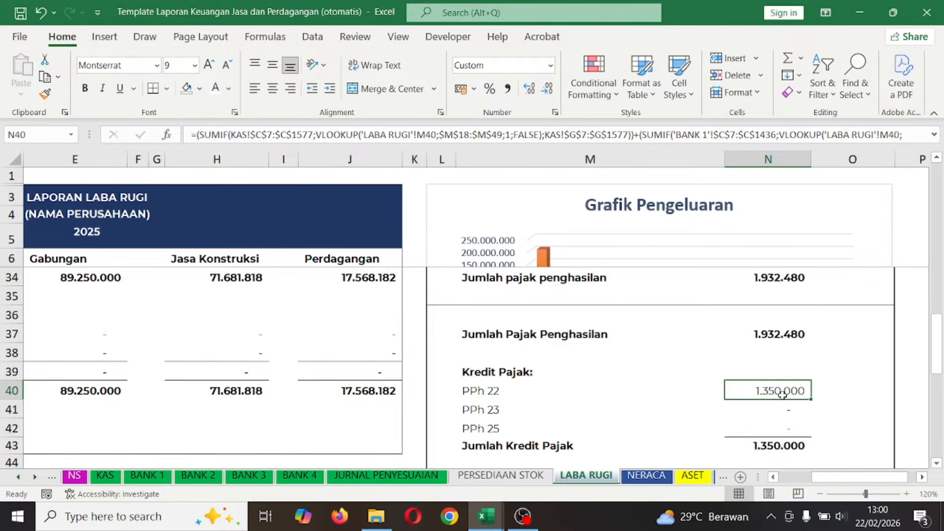
- Inspect the Pajak Kurang (Lebih) Bayar (PPh 29) formula and the income tax and tax credit amounts behind it
scroll(782, 395, down, 1)
drag(493, 423, 762, 423)
click(771, 423)
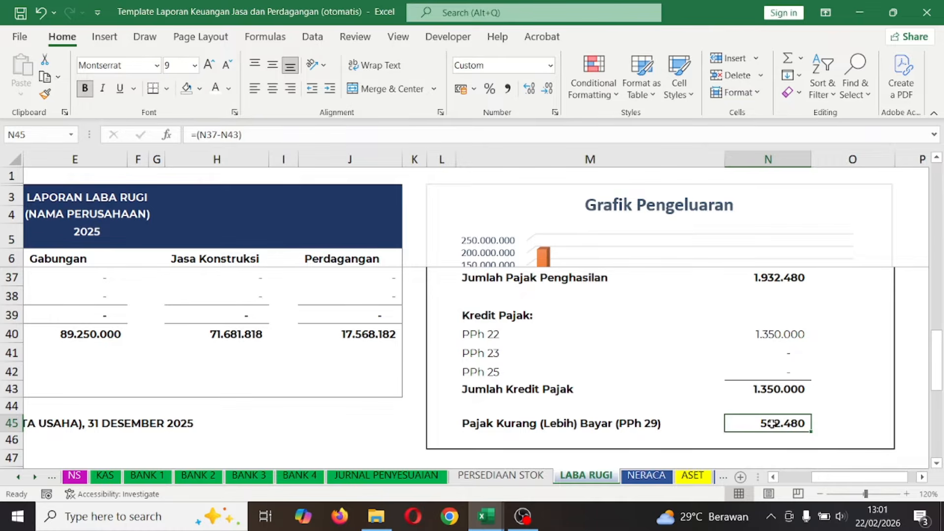
scroll(774, 349, up, 2)
click(769, 388)
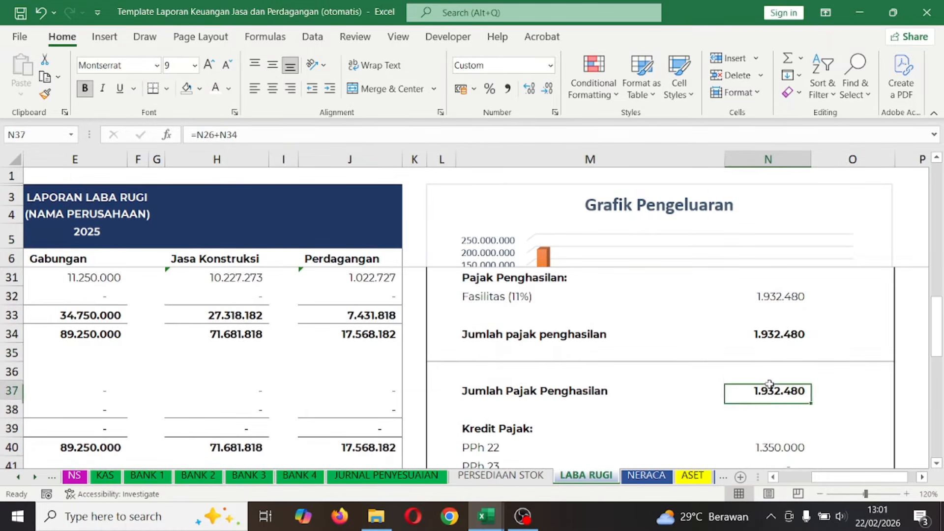
scroll(746, 388, down, 2)
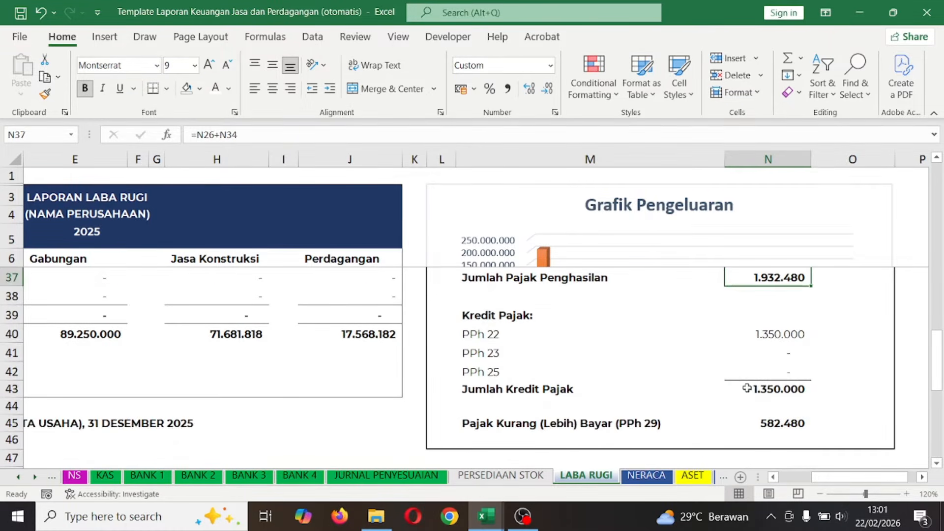
click(756, 334)
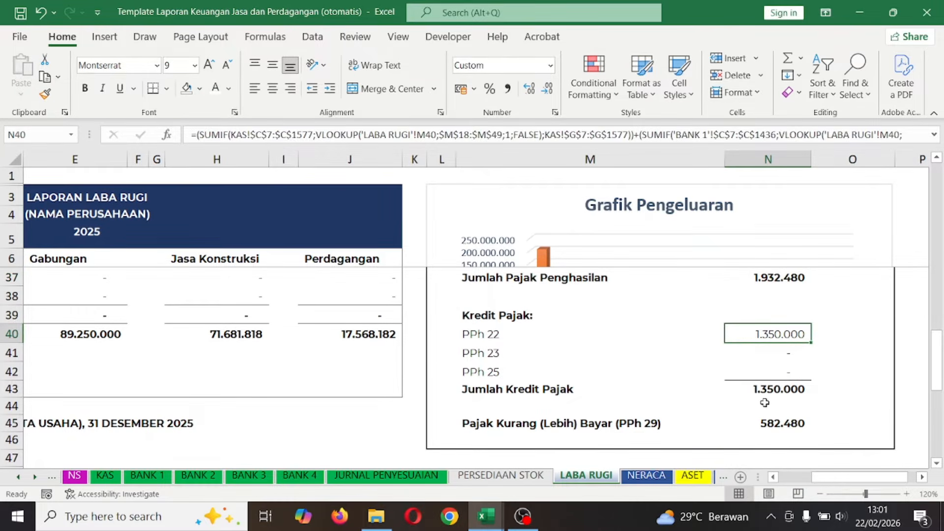
click(768, 423)
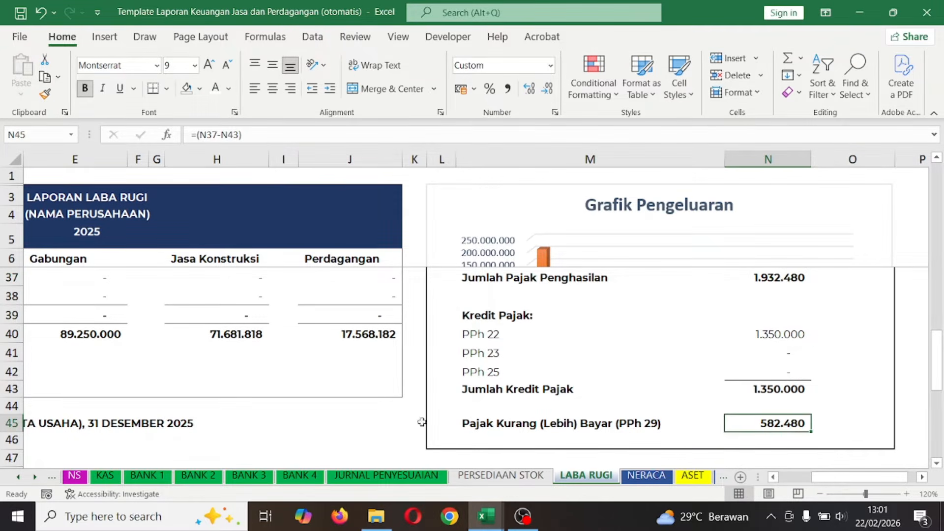
- Recheck the PPh 22 transaction on the KAS sheet against Jumlah Kredit Pajak and Pajak Kurang (Lebih) Bayar on the LABA RUGI sheet
click(104, 476)
click(451, 365)
click(724, 363)
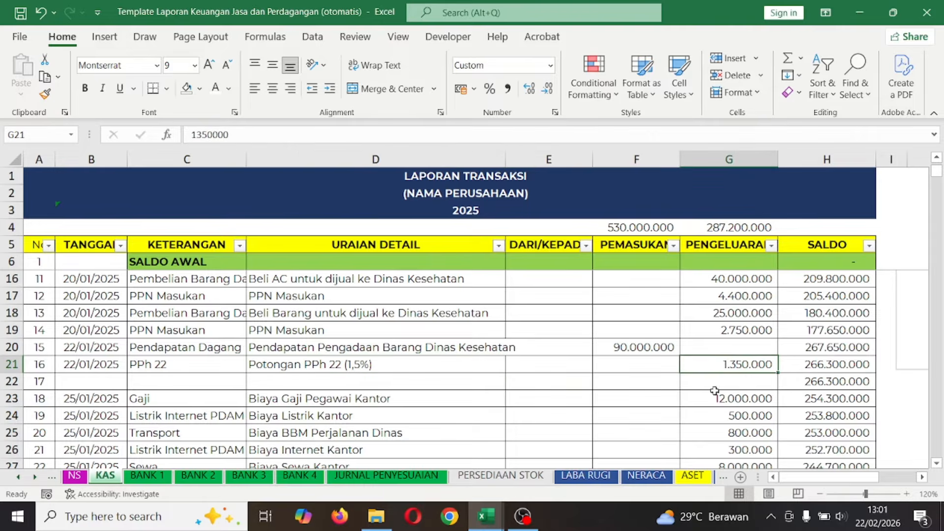
click(608, 480)
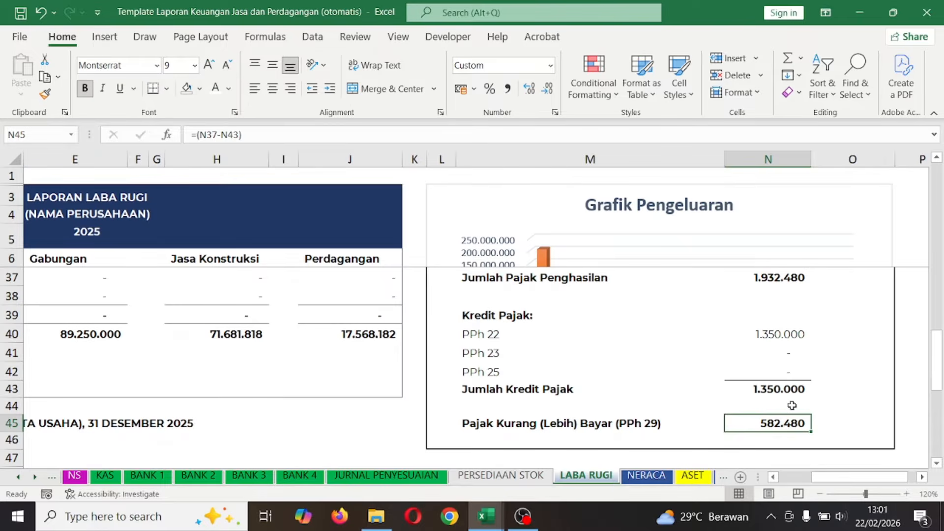
click(783, 386)
click(771, 424)
- Look back over the PPh Badan calculations for turnover above and below 4,8M, through to the tax credit section
scroll(537, 316, up, 3)
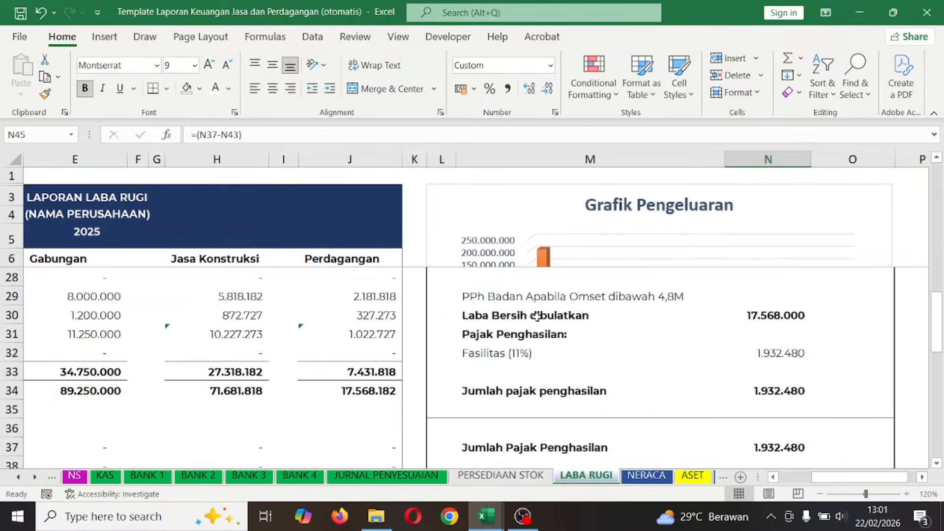
scroll(534, 344, up, 2)
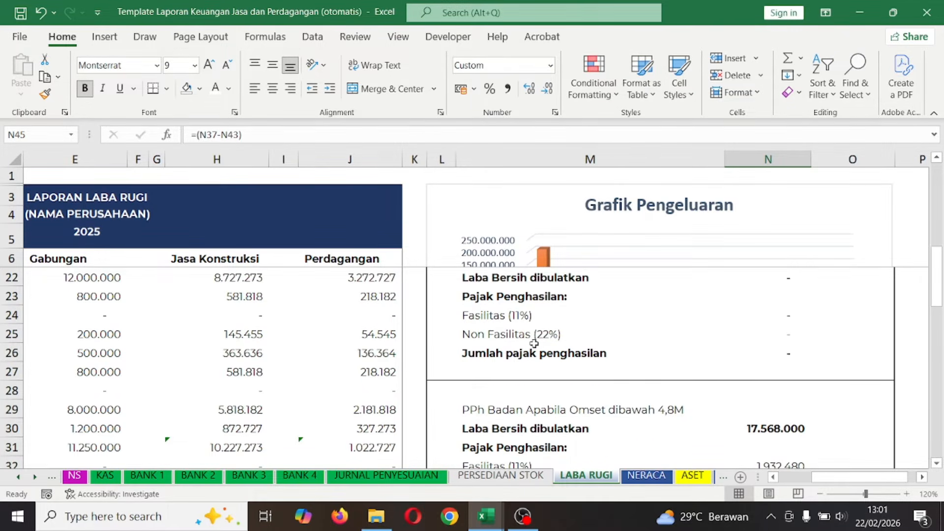
scroll(555, 373, up, 2)
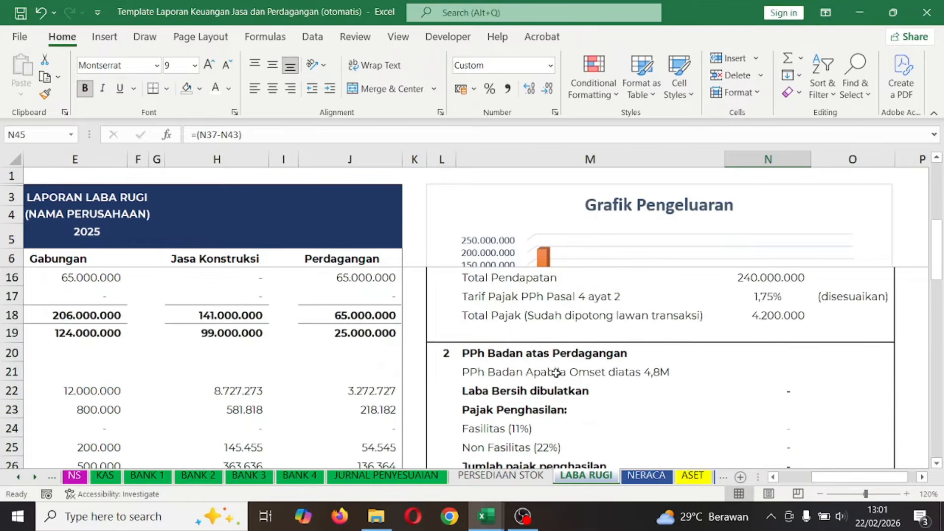
scroll(555, 373, down, 2)
scroll(556, 373, down, 4)
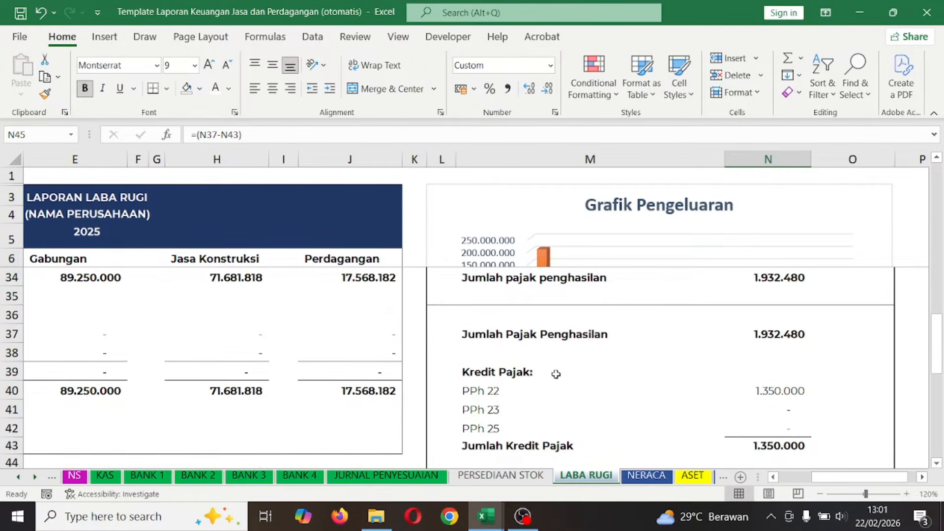
scroll(534, 379, down, 2)
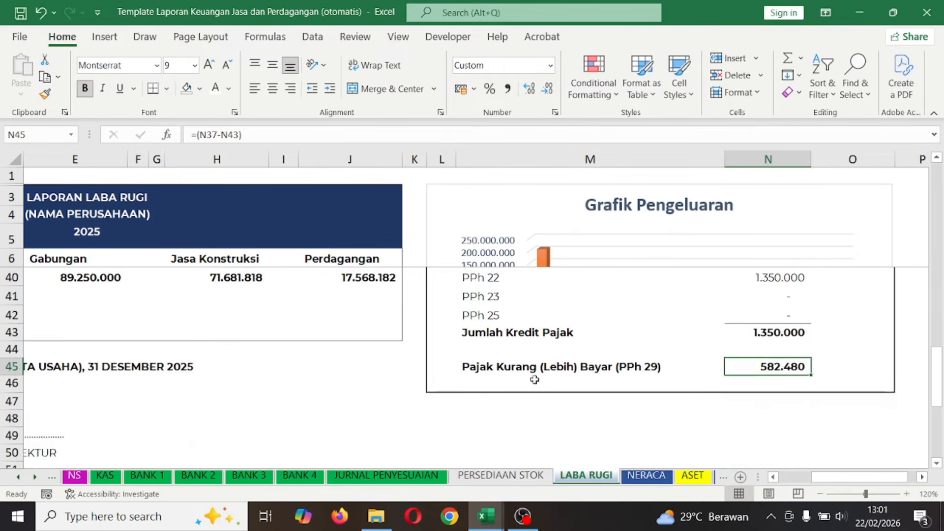
scroll(535, 379, up, 2)
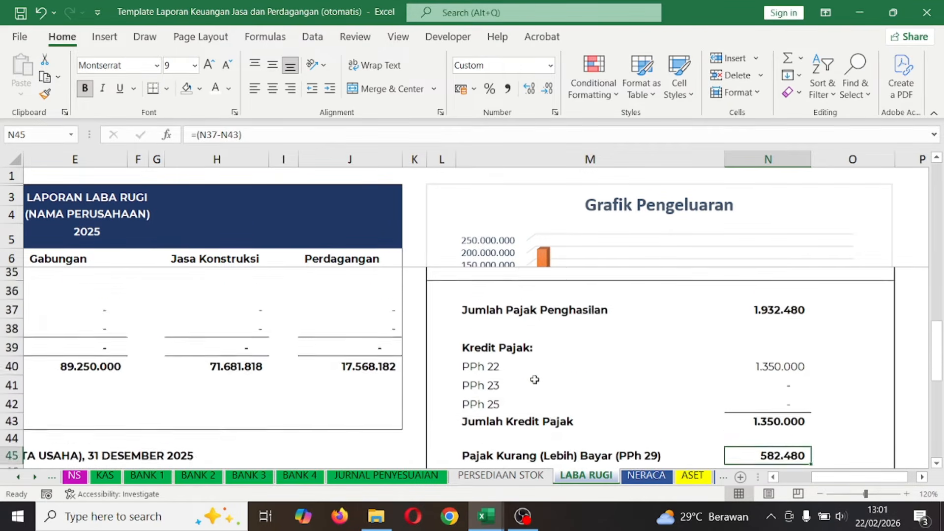
- Examine the Pajak Kurang (Lebih) Bayar (PPh 29) label and its formula once more
click(418, 389)
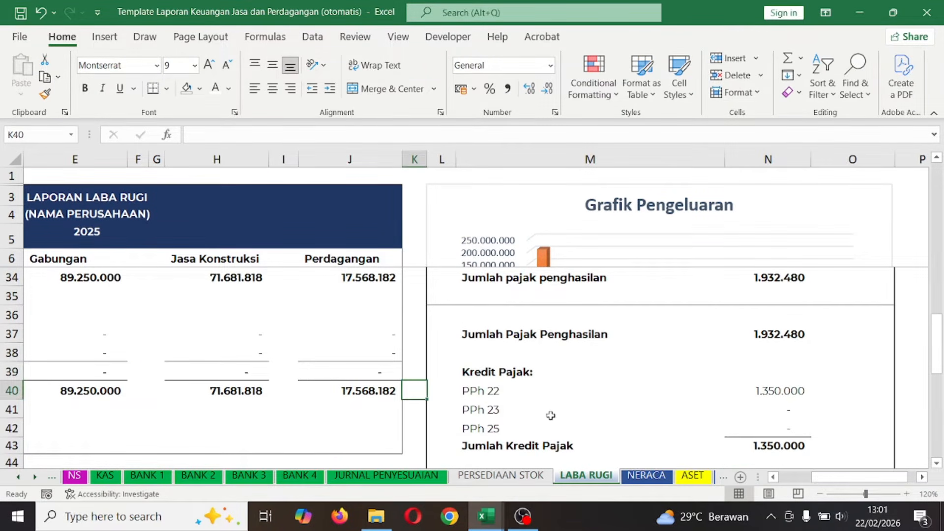
scroll(631, 410, down, 1)
click(751, 420)
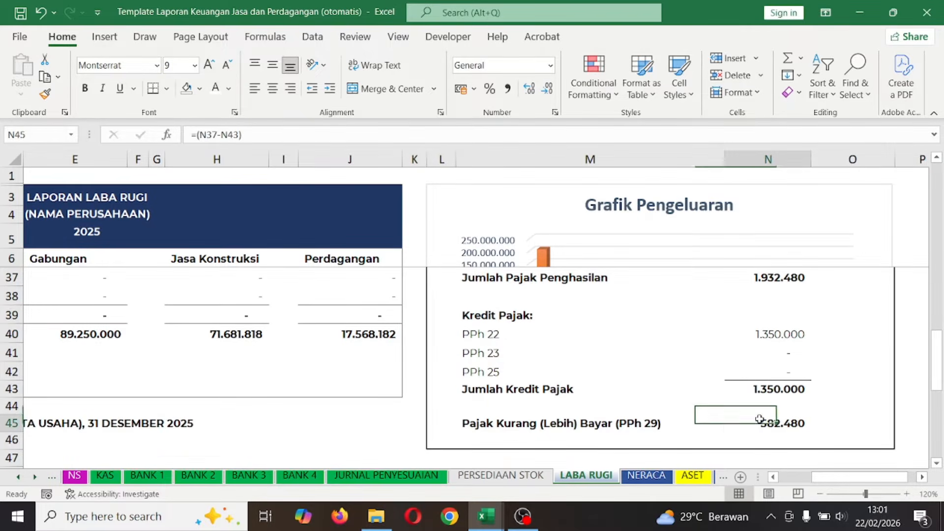
click(478, 417)
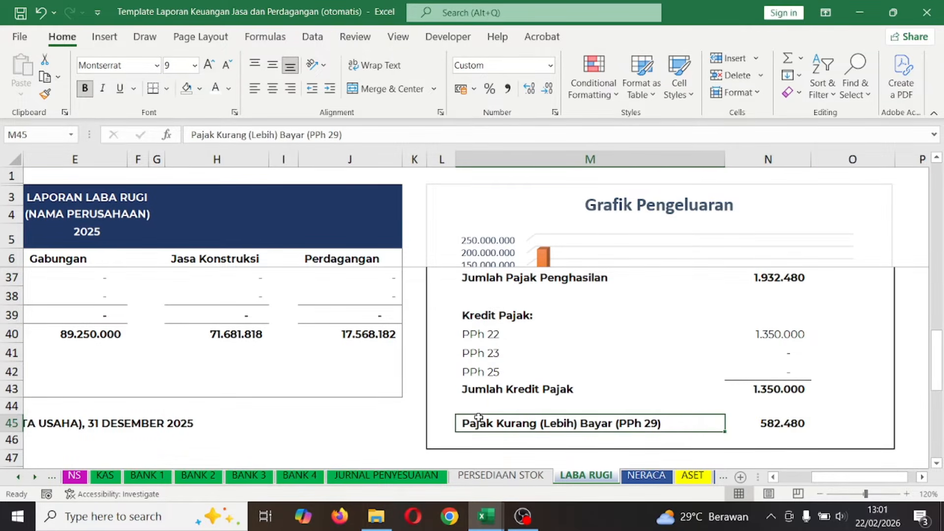
click(411, 334)
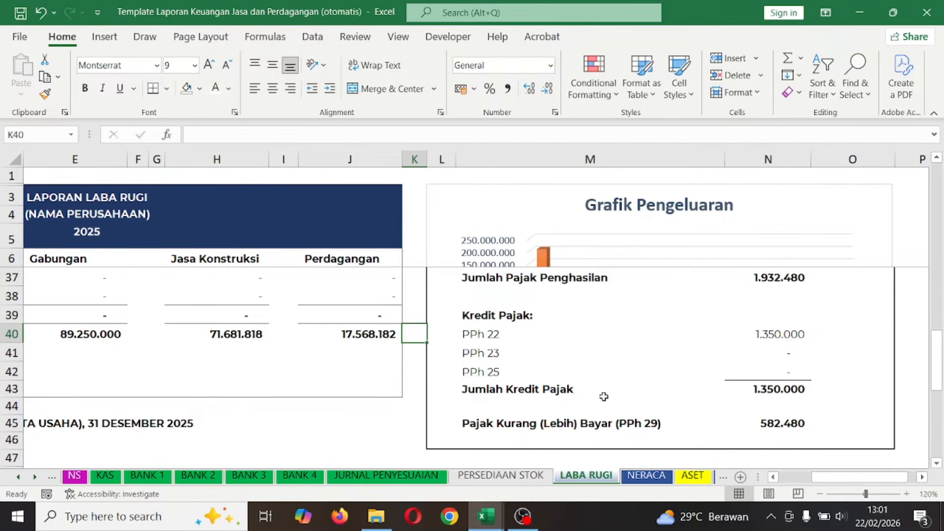
- Review the Pendapatan rows and the Gabungan, Jasa Konstruksi and Perdagangan columns of the profit and loss report
scroll(600, 392, up, 10)
scroll(294, 353, left, 2)
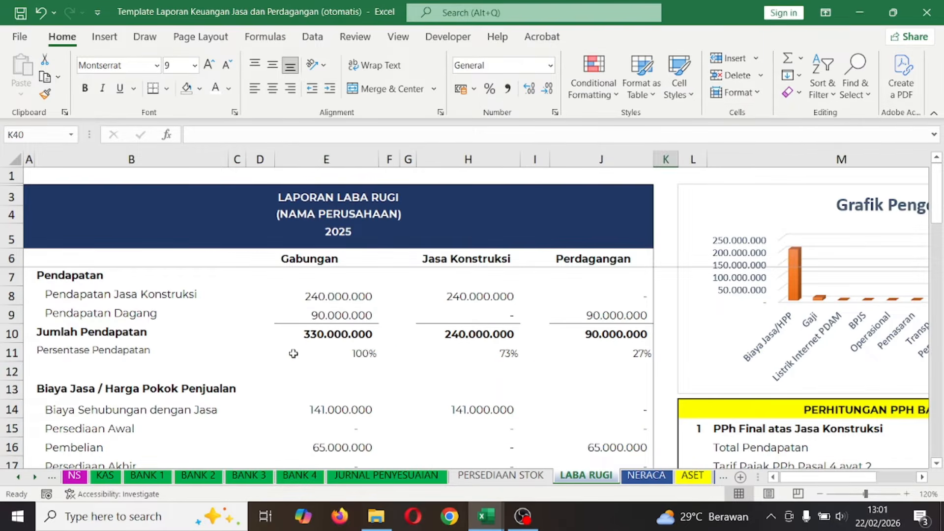
click(327, 311)
click(478, 302)
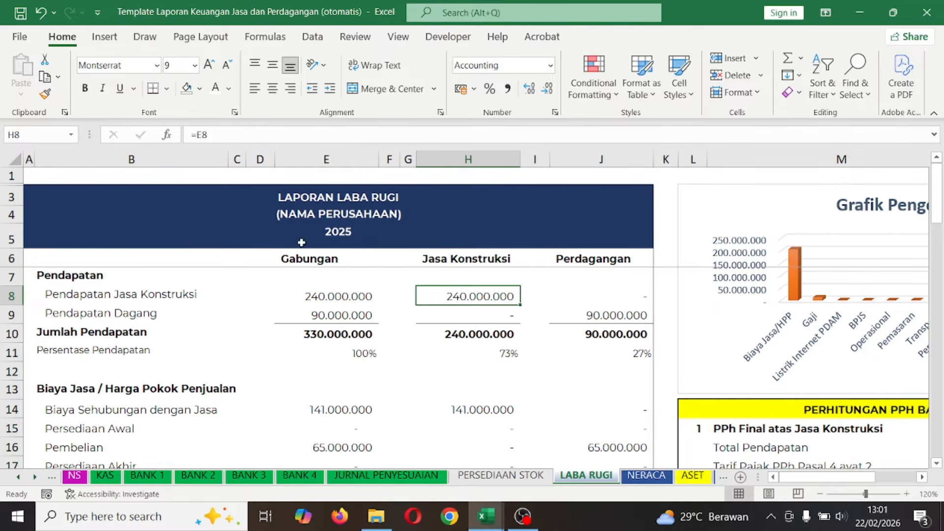
click(302, 252)
click(466, 259)
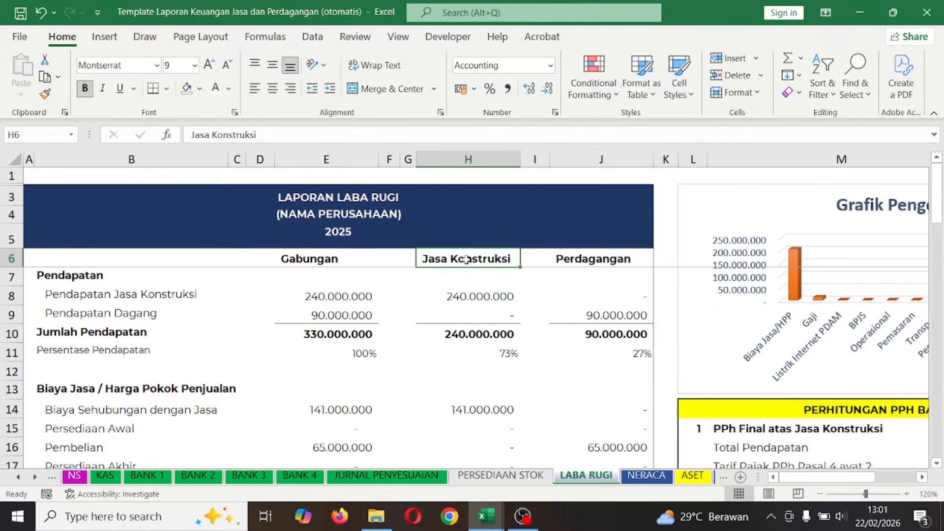
click(587, 262)
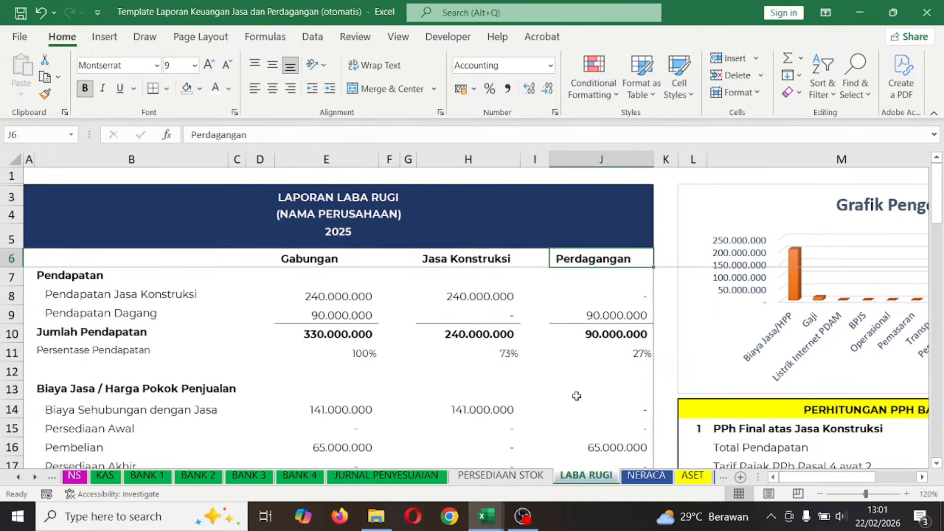
- Open the NERACA sheet and inspect the report title, company name and year in its header
click(647, 475)
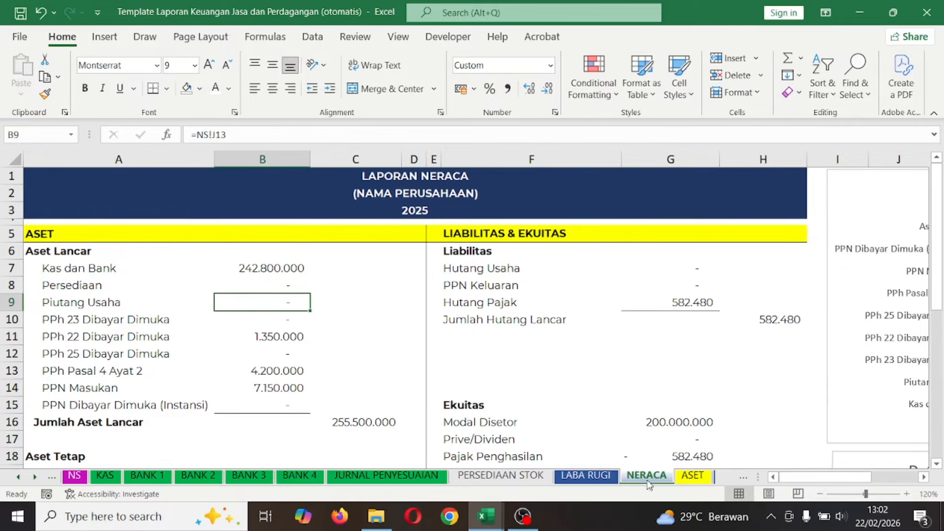
click(450, 197)
click(415, 178)
click(406, 197)
click(399, 212)
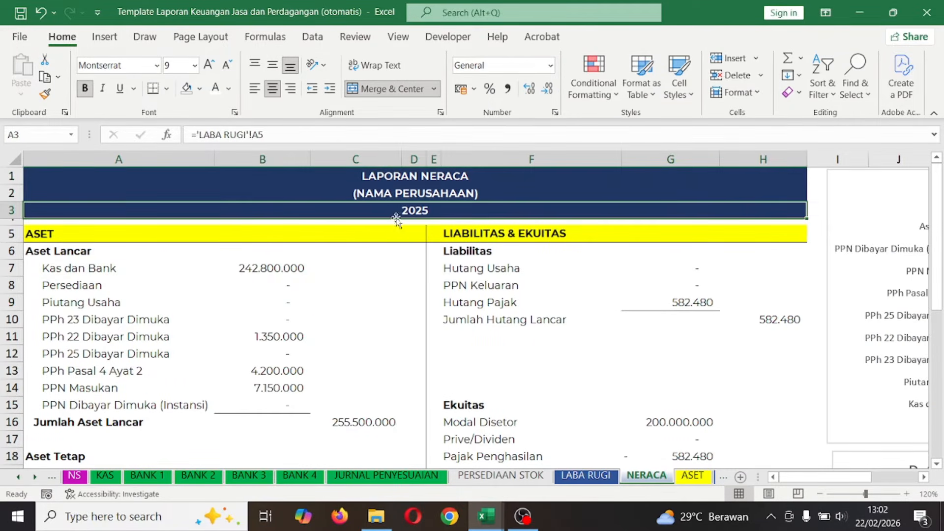
- Examine the ASET and LIABILITAS & EKUITAS sections of the balance sheet and the Kas dan Bank formula
click(122, 268)
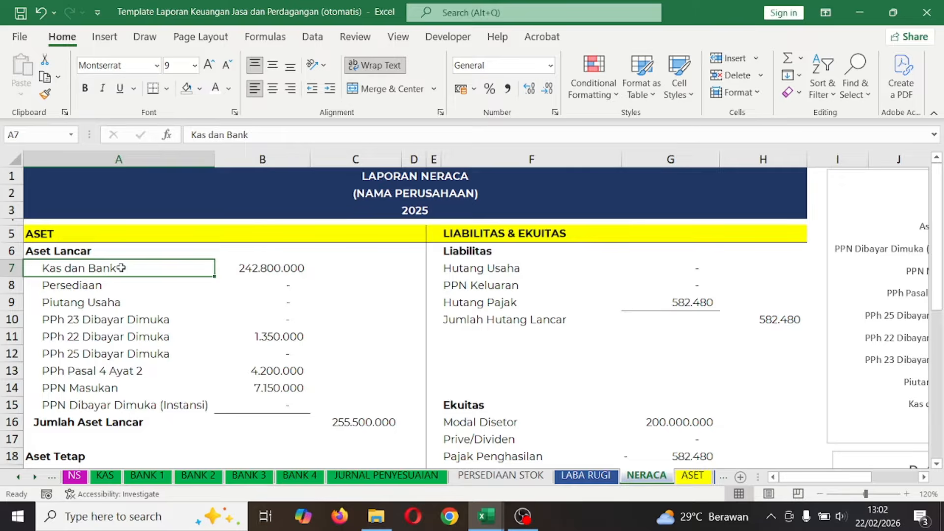
click(256, 270)
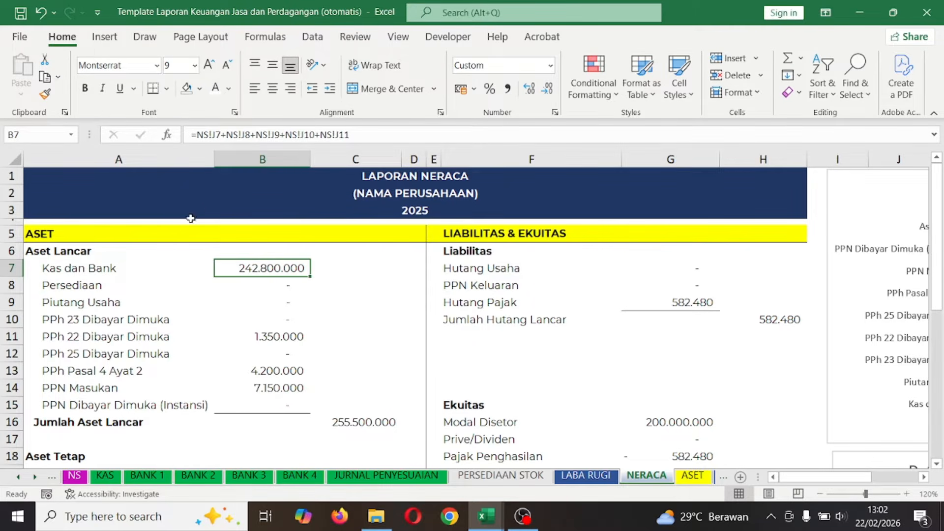
drag(173, 235, 435, 426)
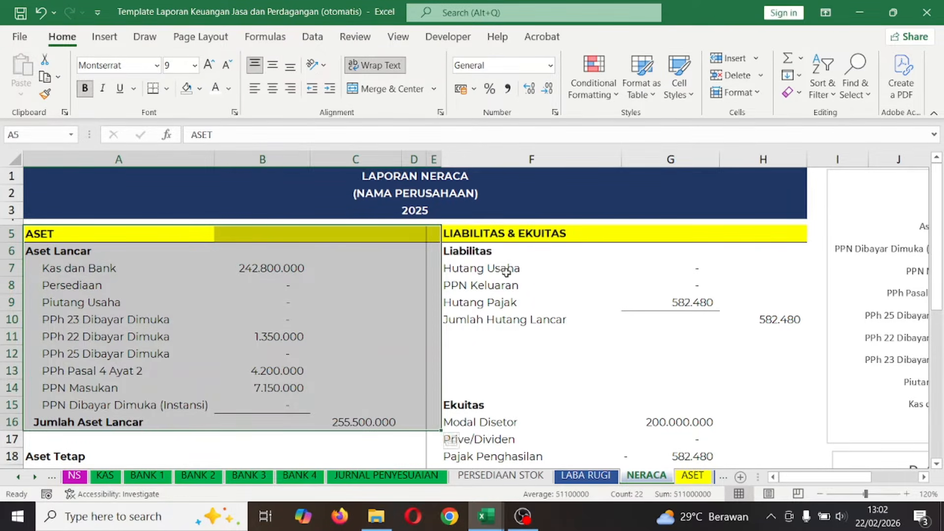
drag(461, 236, 797, 457)
click(13, 251)
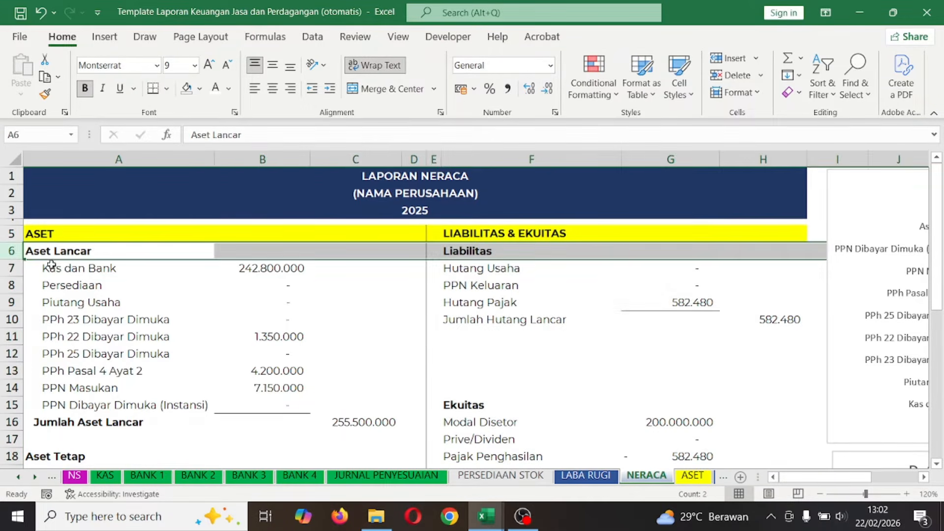
click(52, 266)
click(250, 262)
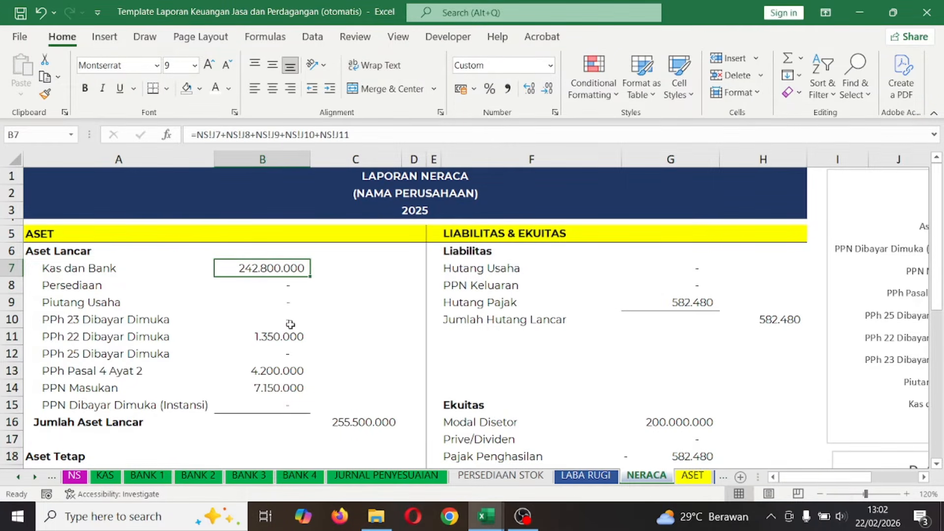
- Trace the Kas dan Bank balance to the SALDO column on the KAS and BANK 1 sheets and return to the NERACA sheet
click(101, 476)
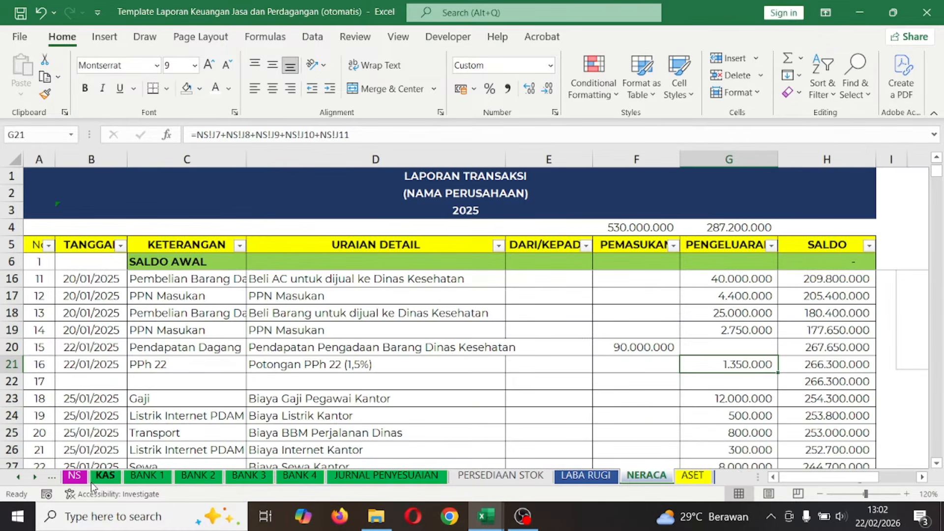
click(811, 430)
scroll(837, 432, down, 19)
click(837, 364)
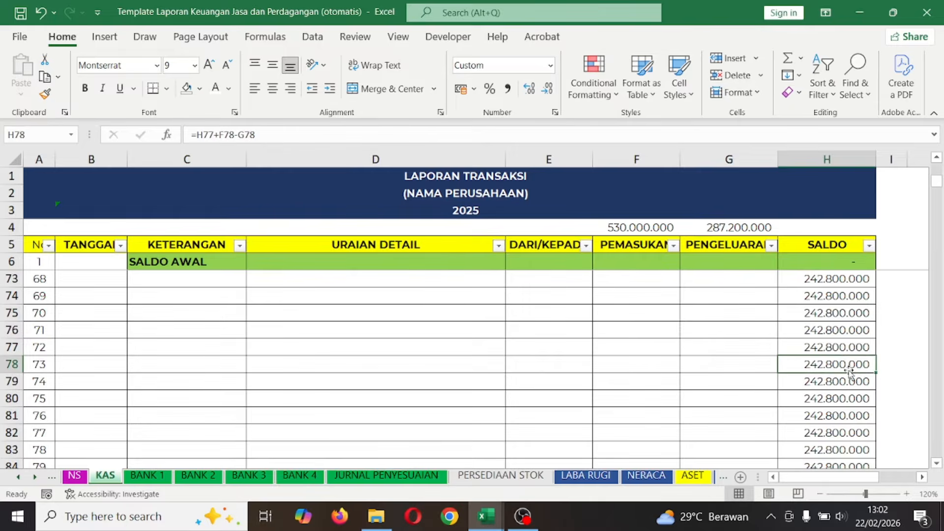
click(147, 476)
scroll(300, 235, up, 1)
click(178, 284)
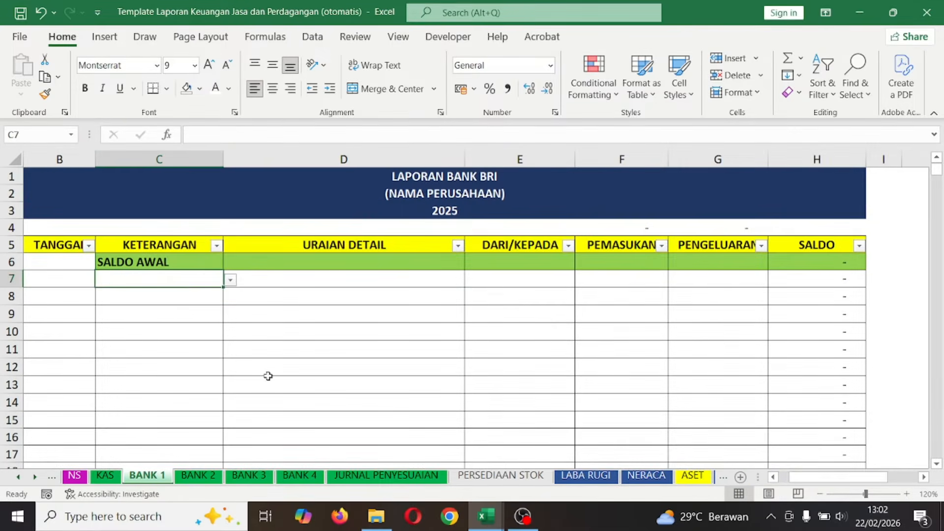
click(247, 308)
click(646, 475)
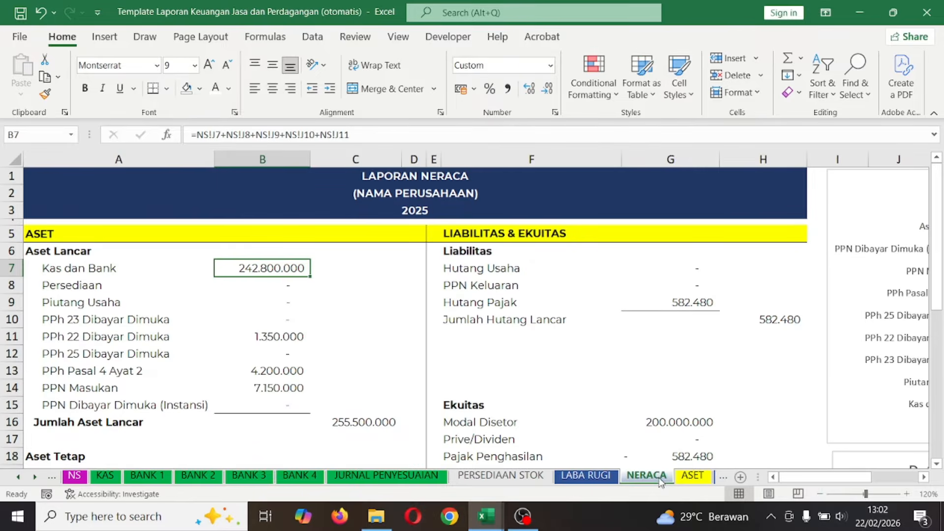
- Inspect the Aset Lancar formulas for Persediaan, Piutang Usaha, PPh 23, PPh 22, PPh Pasal 4 Ayat 2 and PPN Masukan
click(265, 283)
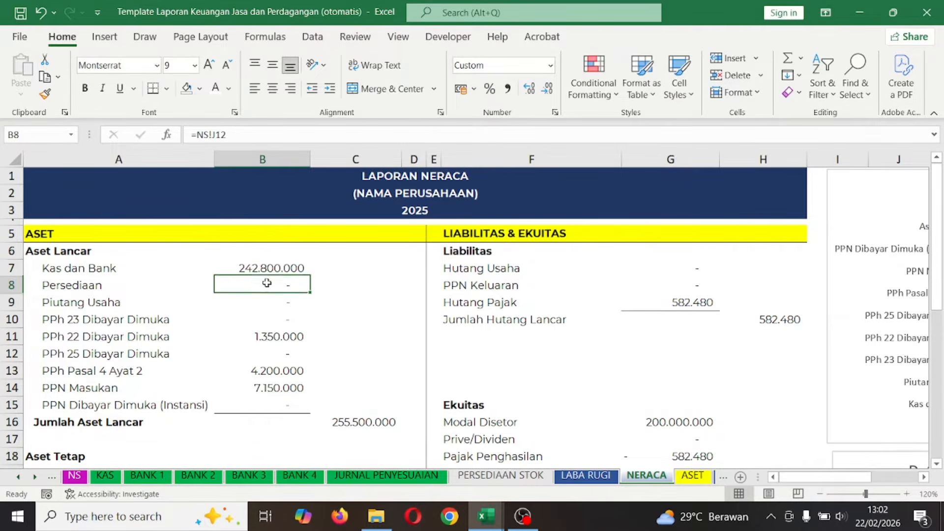
click(277, 307)
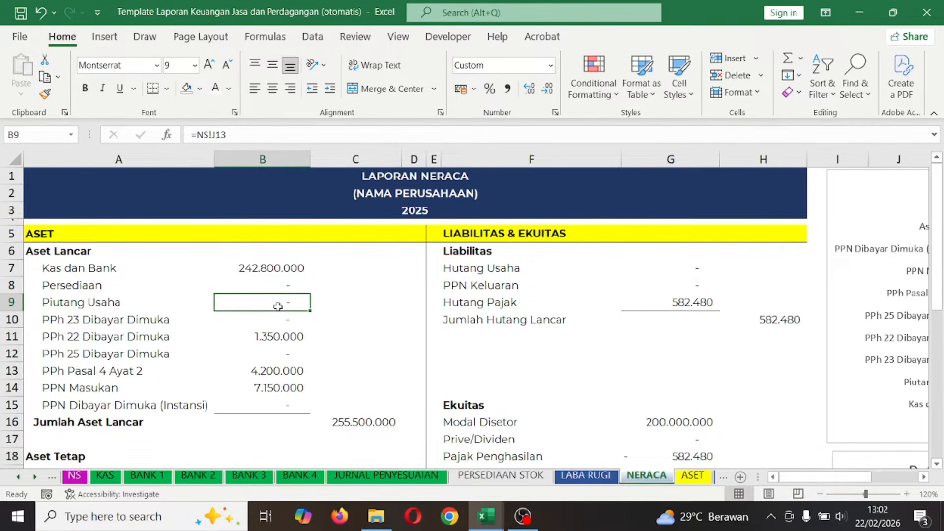
click(273, 320)
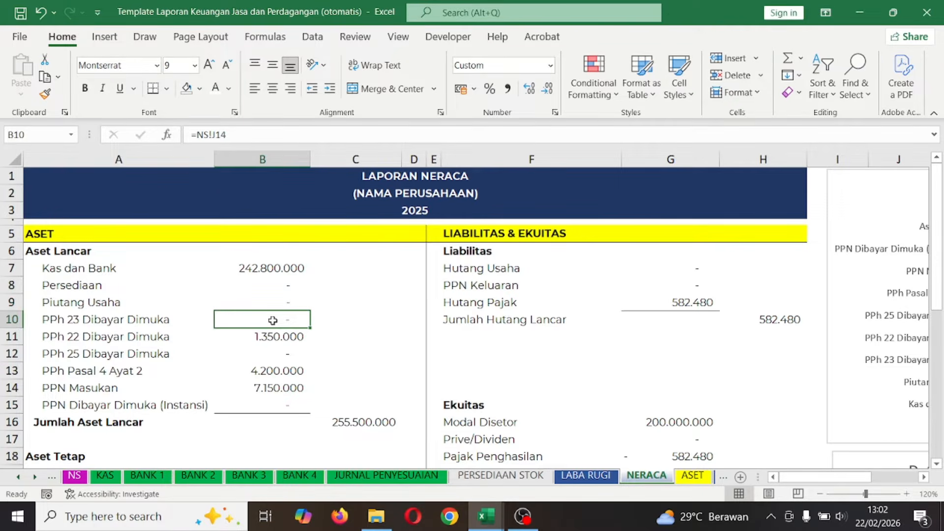
click(268, 337)
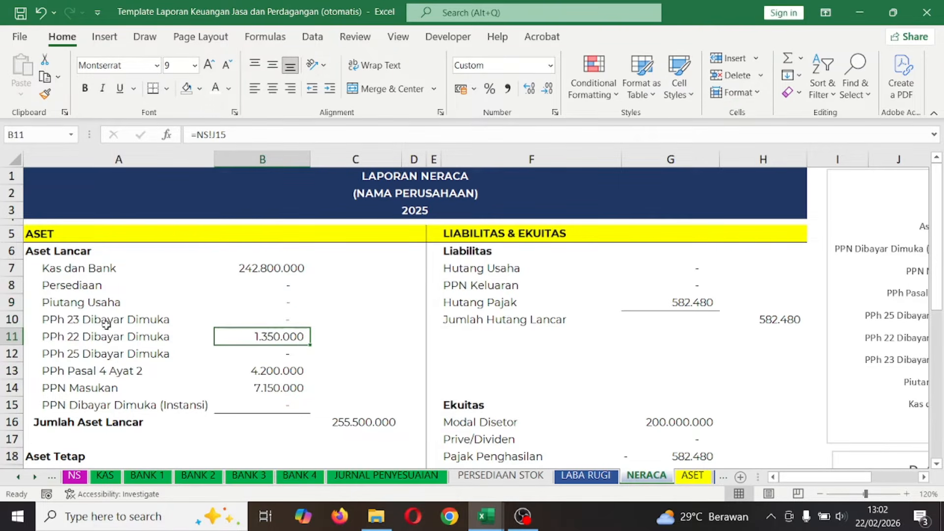
click(89, 338)
click(277, 336)
click(141, 369)
click(280, 375)
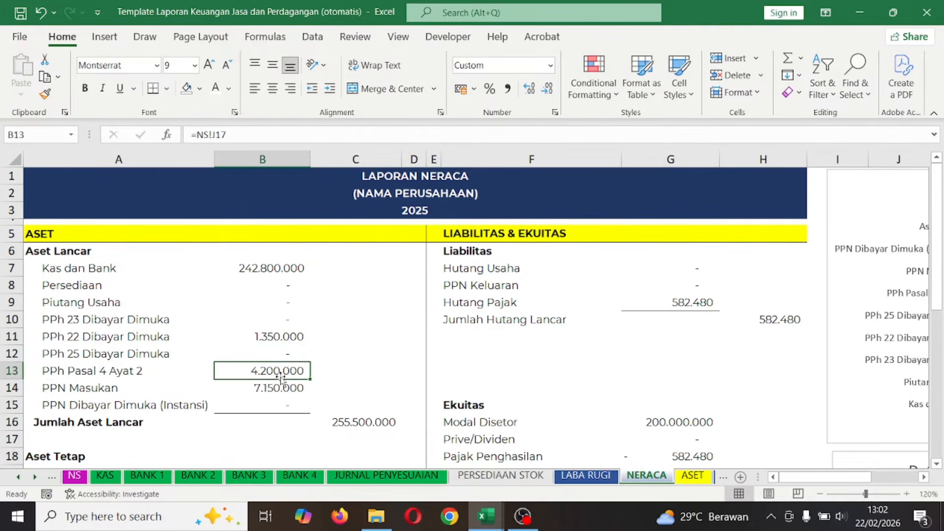
click(280, 388)
- Trace the Aset Tetap figures for Aset and Akumulasi Penyusutan to the TOTAL row on the ASET sheet and return to NERACA
scroll(357, 390, down, 2)
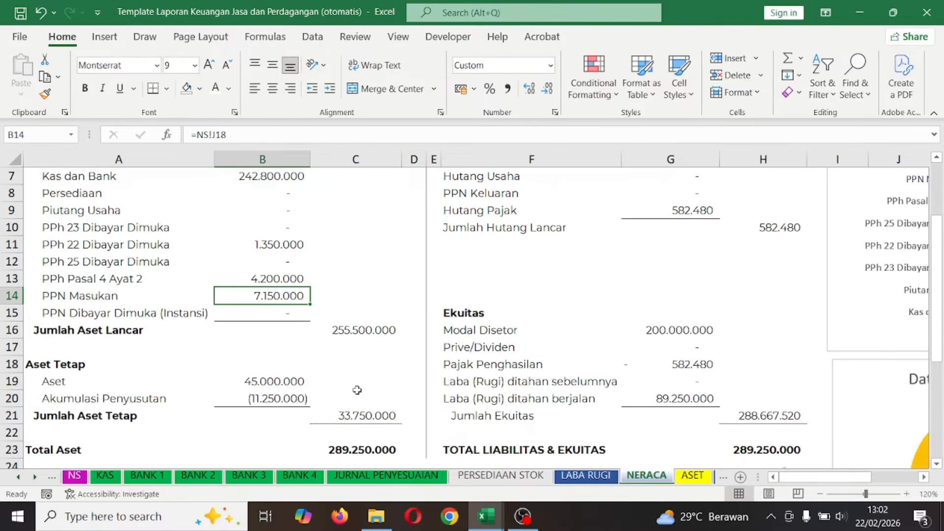
scroll(357, 389, down, 2)
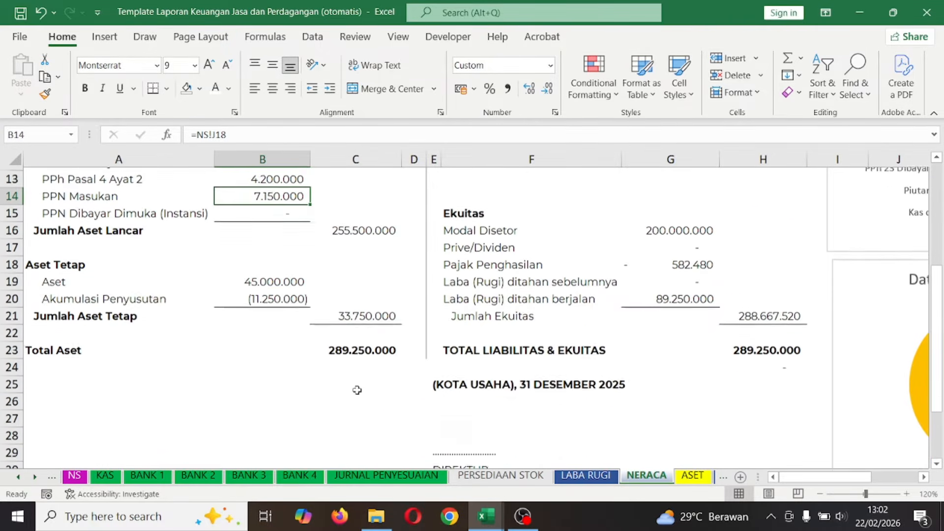
click(267, 275)
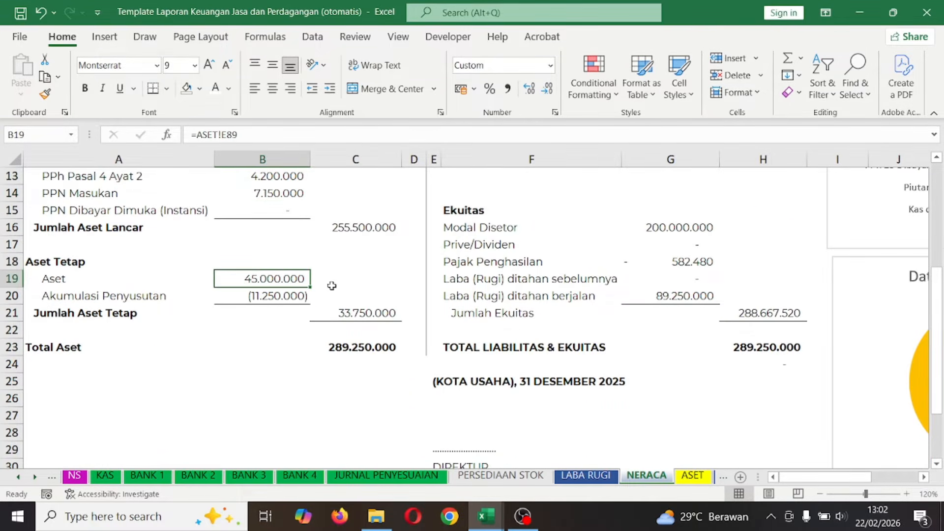
click(691, 475)
click(426, 396)
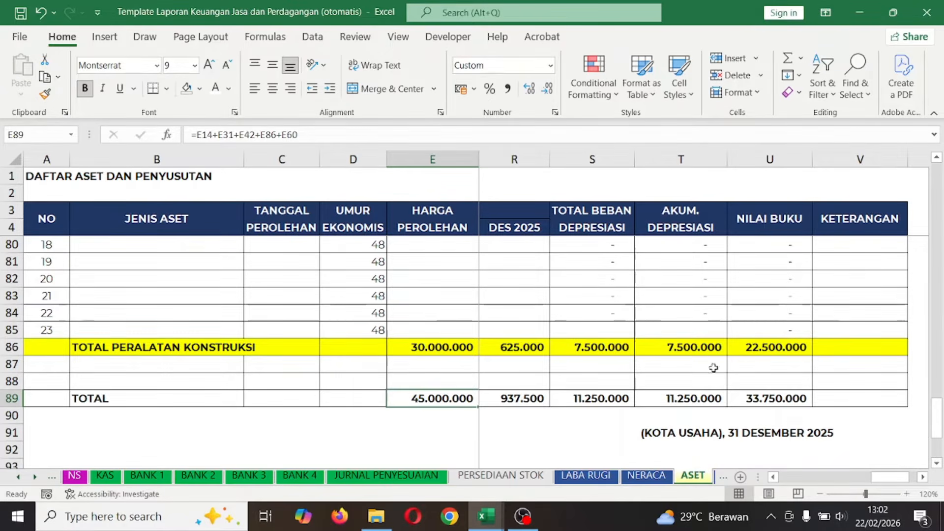
click(676, 394)
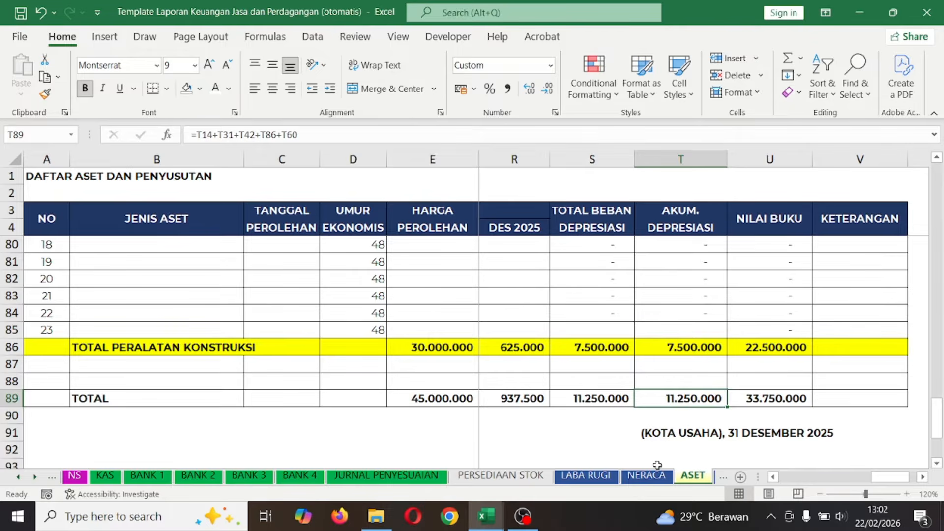
click(646, 475)
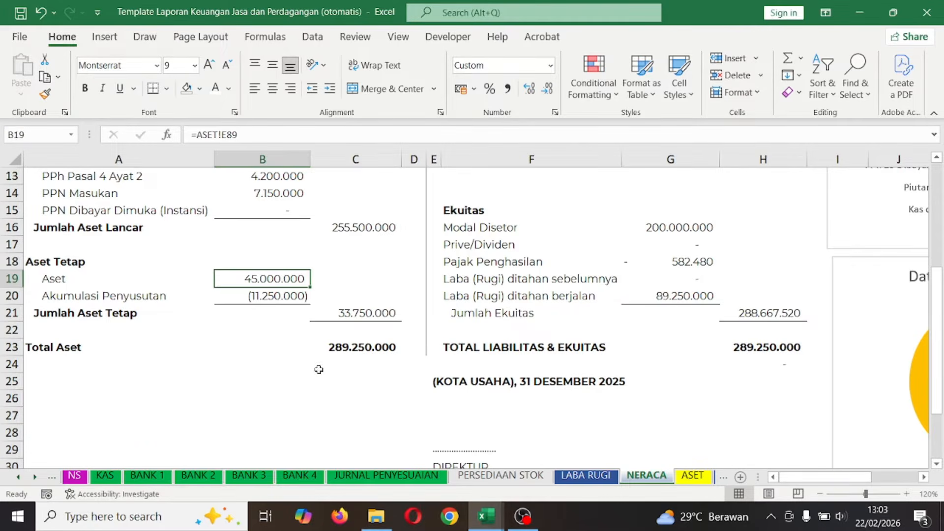
click(261, 296)
- Trace the Hutang Pajak figure to Pajak Kurang (Lebih) Bayar (PPh 29) on the LABA RUGI sheet and return to NERACA
scroll(364, 355, up, 4)
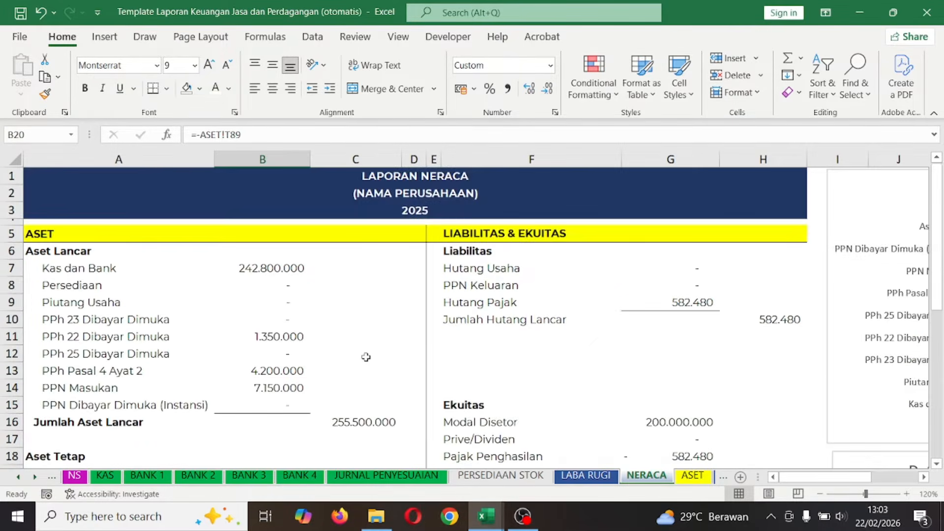
click(611, 301)
click(657, 302)
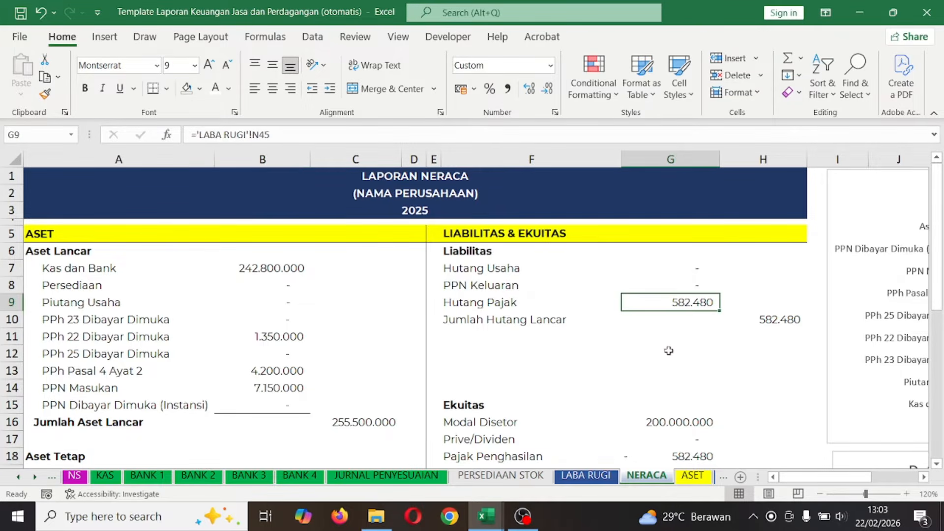
scroll(669, 351, down, 1)
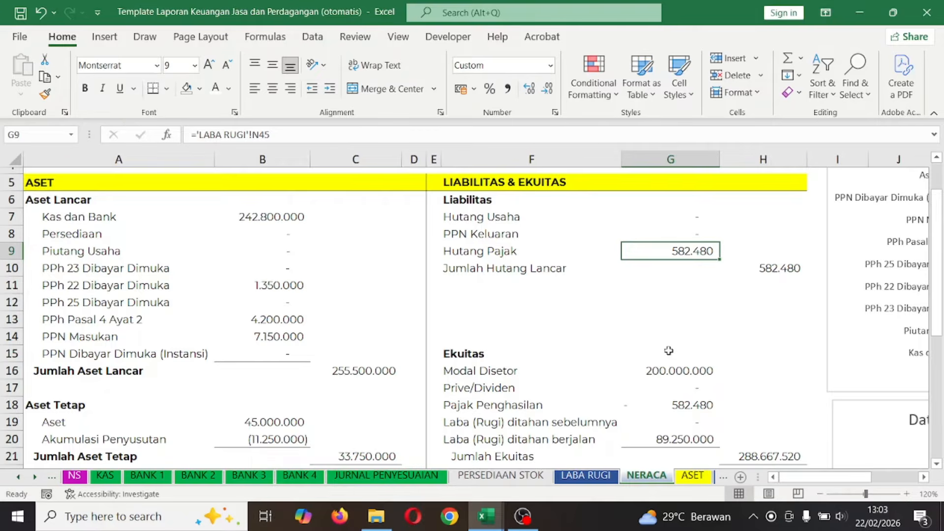
click(586, 476)
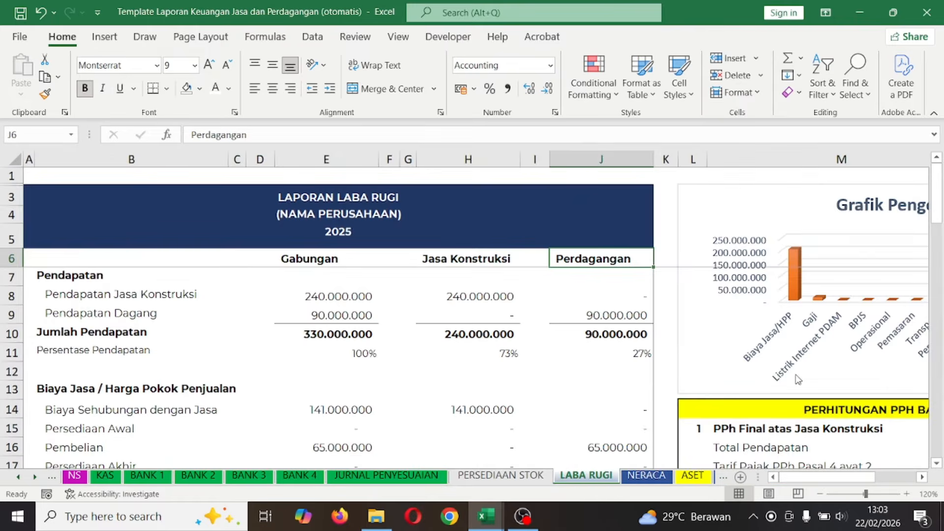
scroll(796, 376, down, 10)
scroll(859, 391, right, 3)
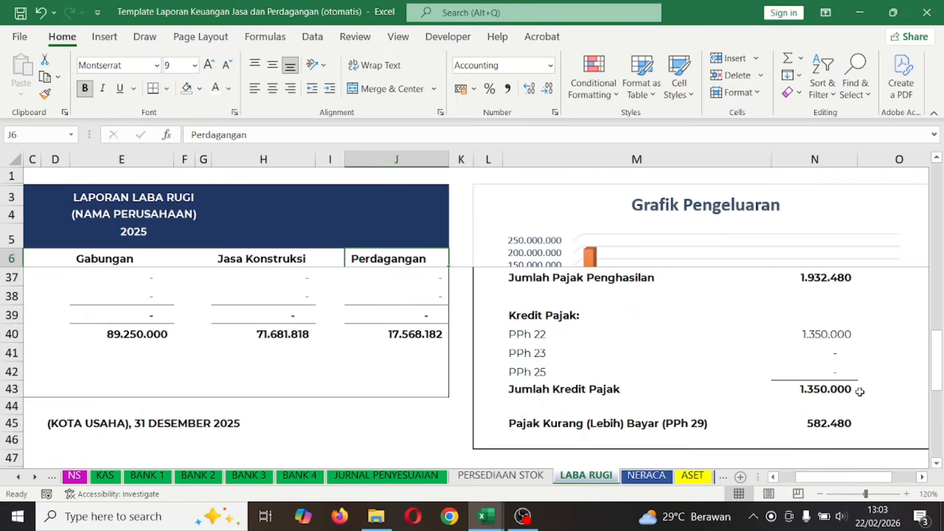
scroll(859, 391, right, 1)
click(797, 424)
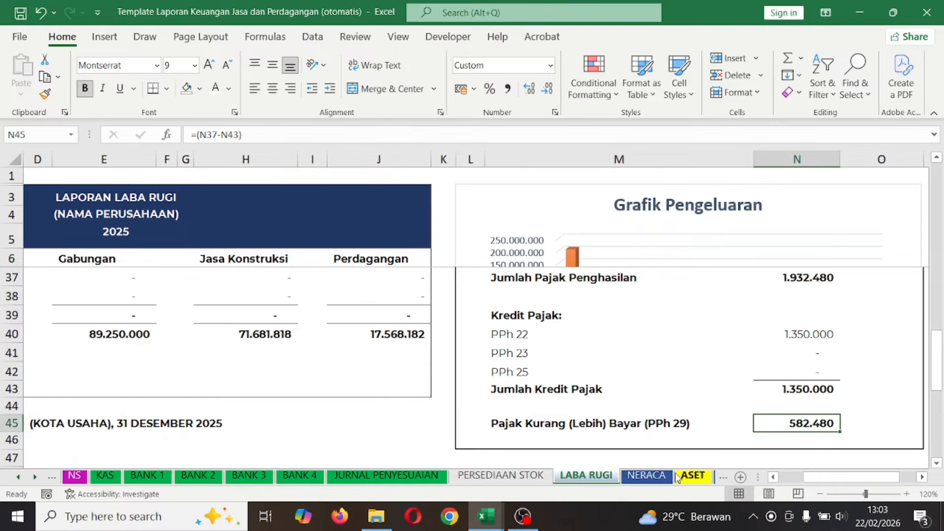
click(648, 476)
- Inspect the Modal Disetor formula, check the Setoran Modal awal entry on the KAS sheet and return to NERACA
scroll(702, 301, down, 2)
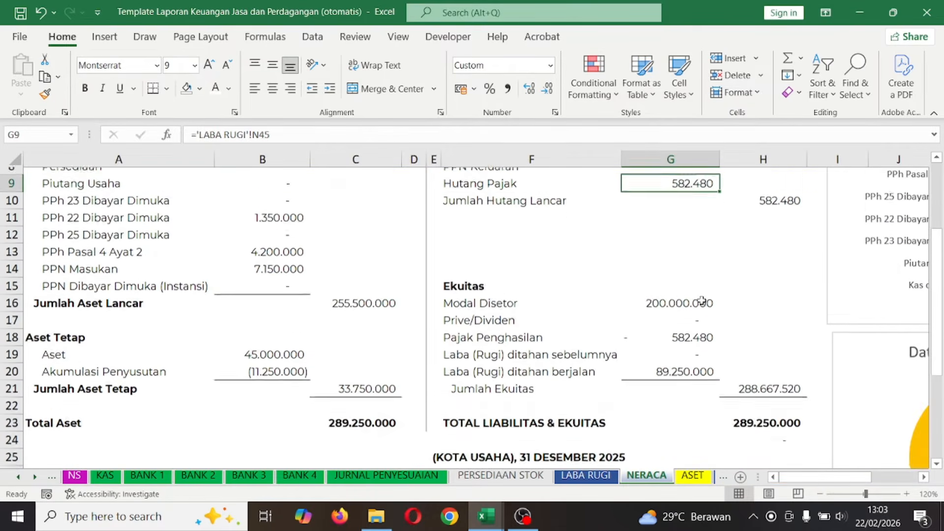
scroll(701, 301, down, 1)
click(678, 278)
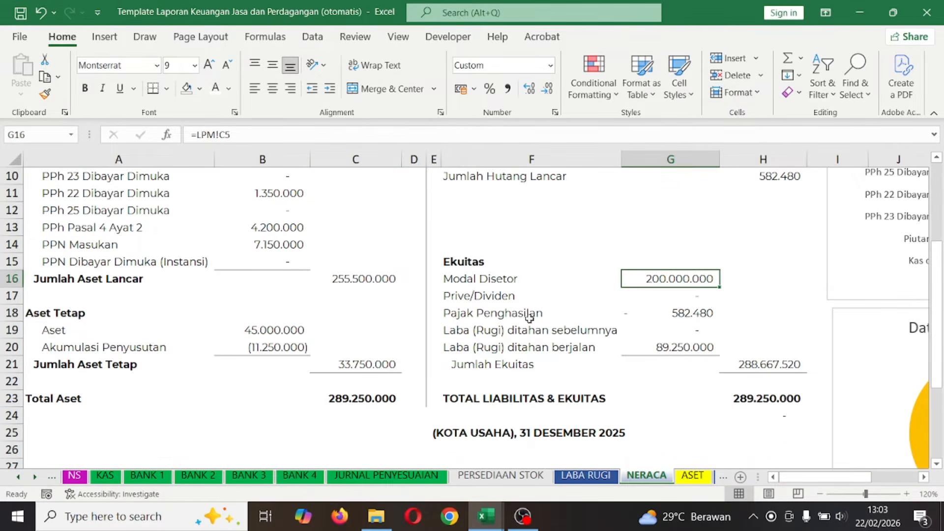
click(105, 475)
scroll(385, 298, up, 20)
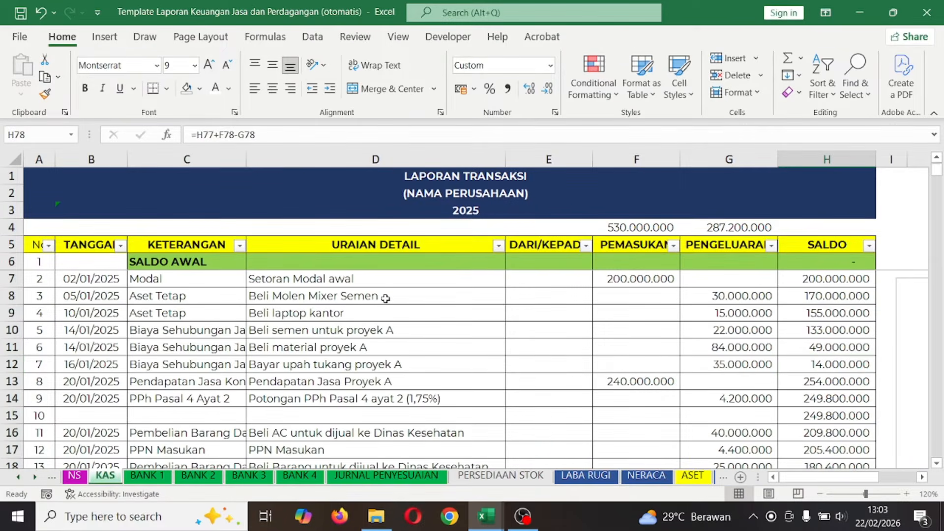
click(516, 265)
click(617, 278)
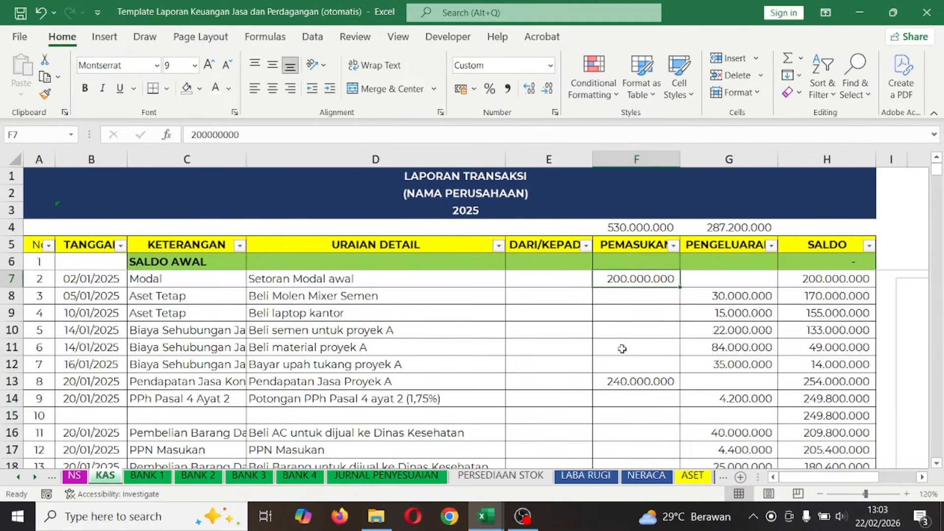
click(640, 476)
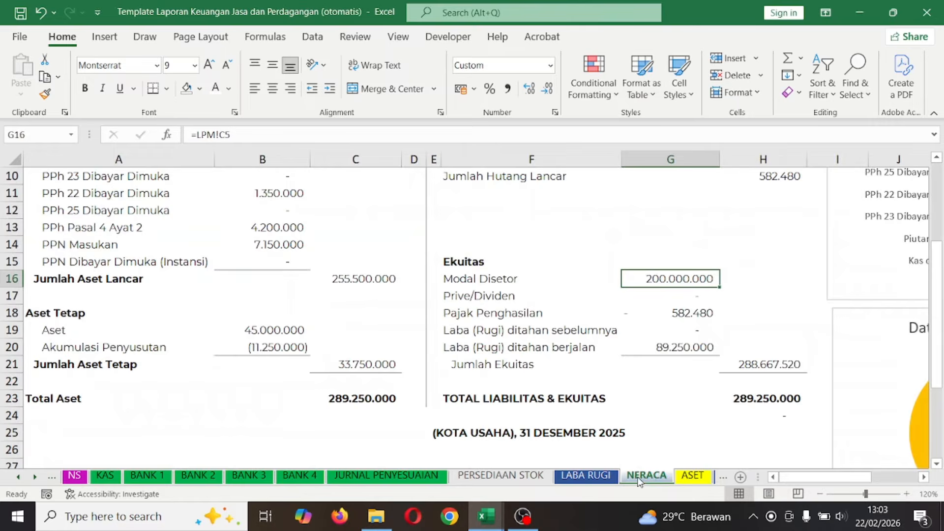
- Inspect the Pajak Penghasilan and Laba (Rugi) ditahan berjalan formulas, and compare Total Aset with TOTAL LIABILITAS & EKUITAS using the difference check below
click(703, 311)
click(671, 343)
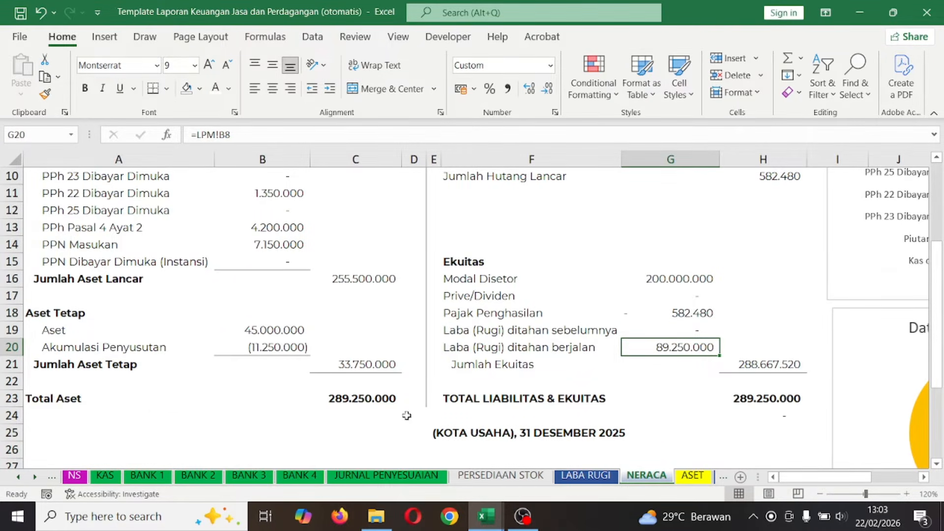
click(367, 395)
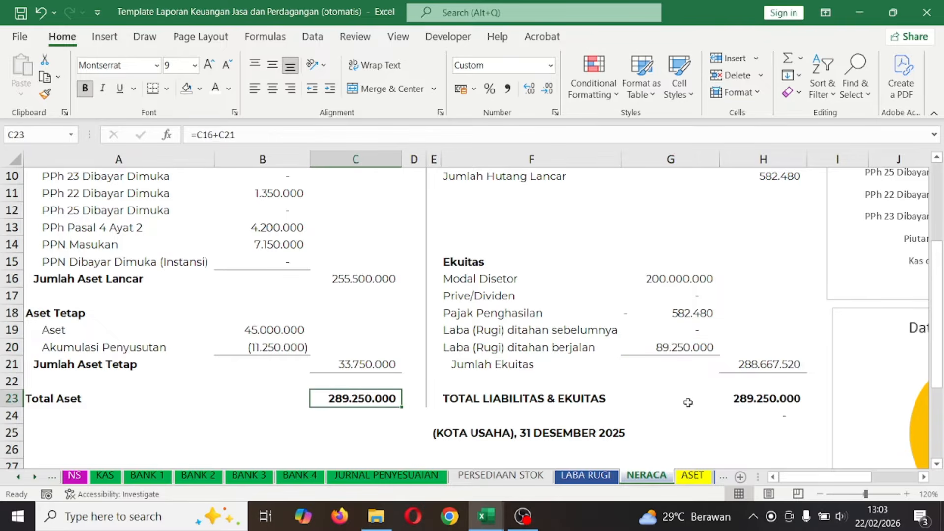
ctrl+click(760, 400)
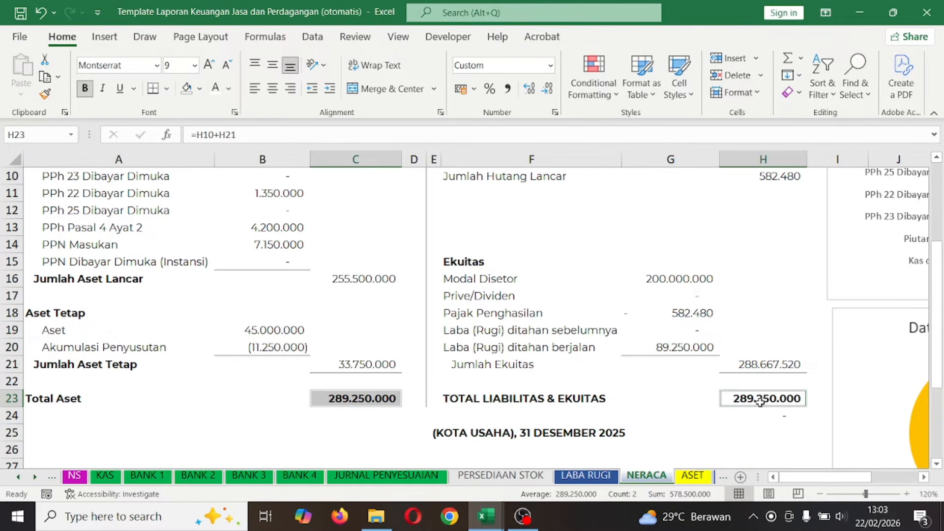
click(361, 409)
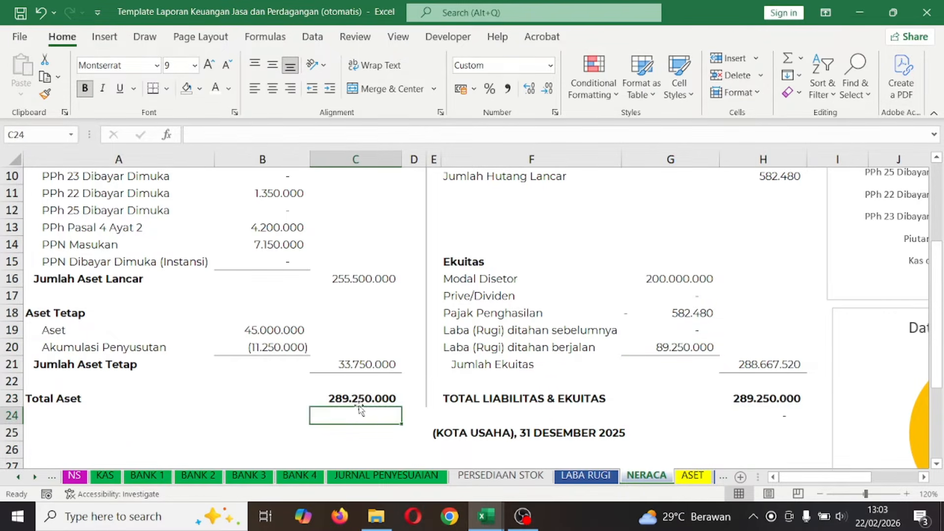
click(375, 398)
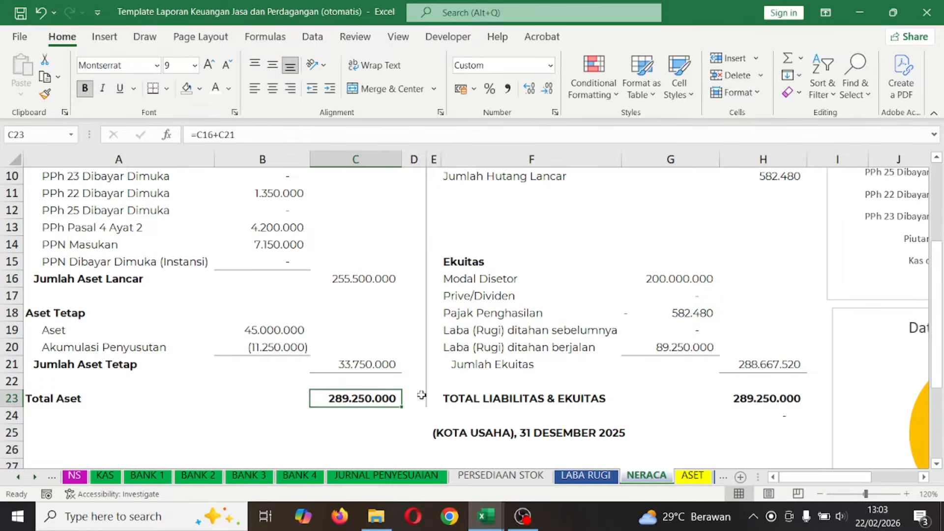
click(669, 396)
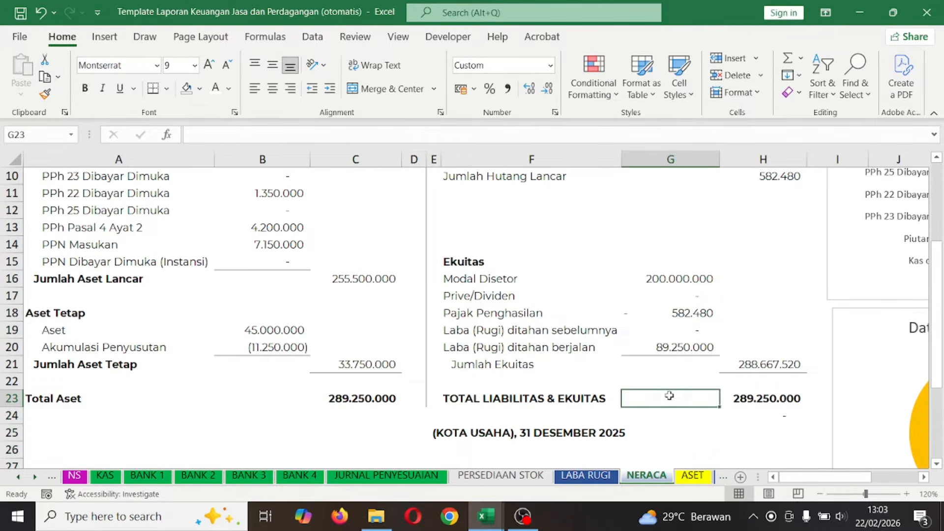
click(743, 395)
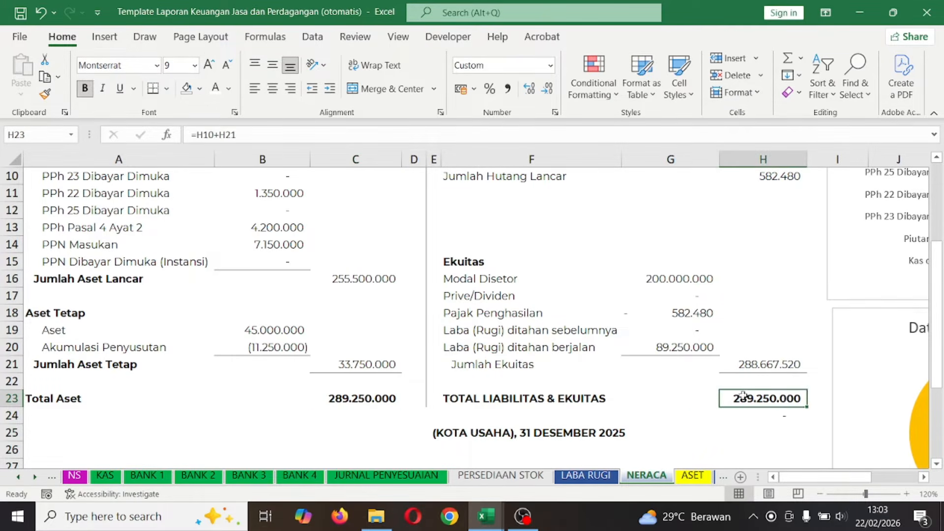
click(776, 418)
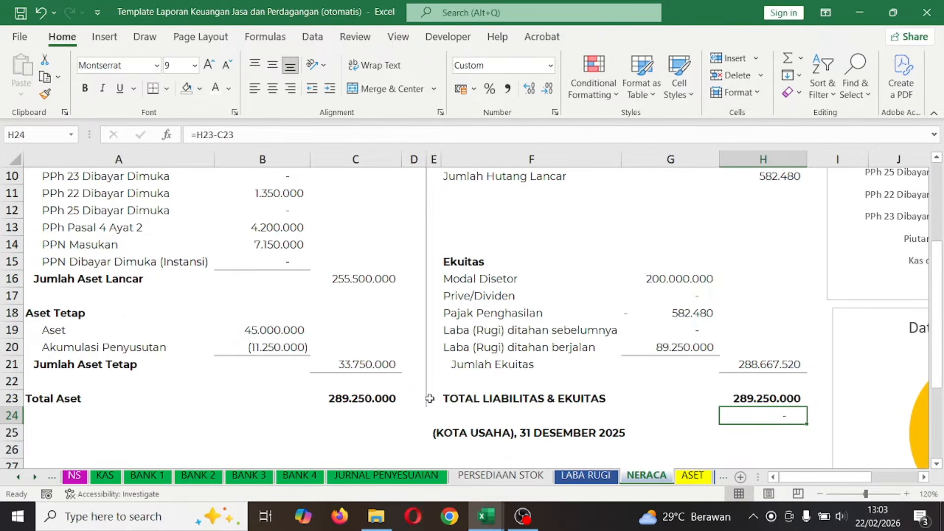
- Look through the LPM, LABA RUGI PAJAK and NERACA PAJAK sheets, including the Pendapatan Jasa formula
scroll(428, 399, up, 3)
click(389, 375)
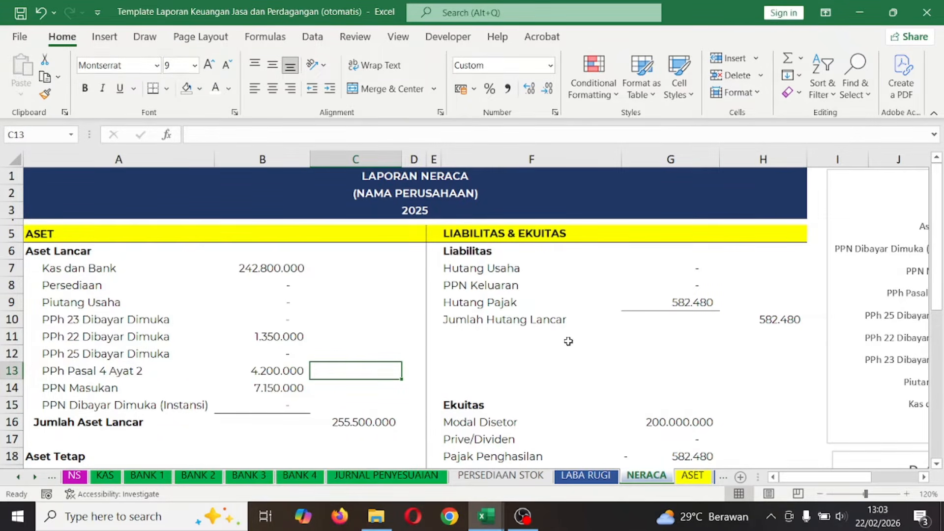
click(701, 477)
click(713, 478)
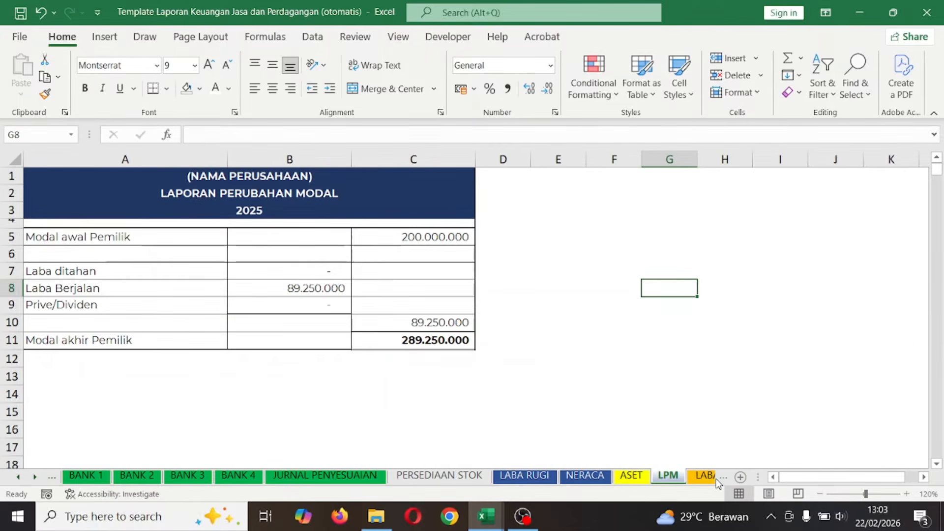
click(704, 477)
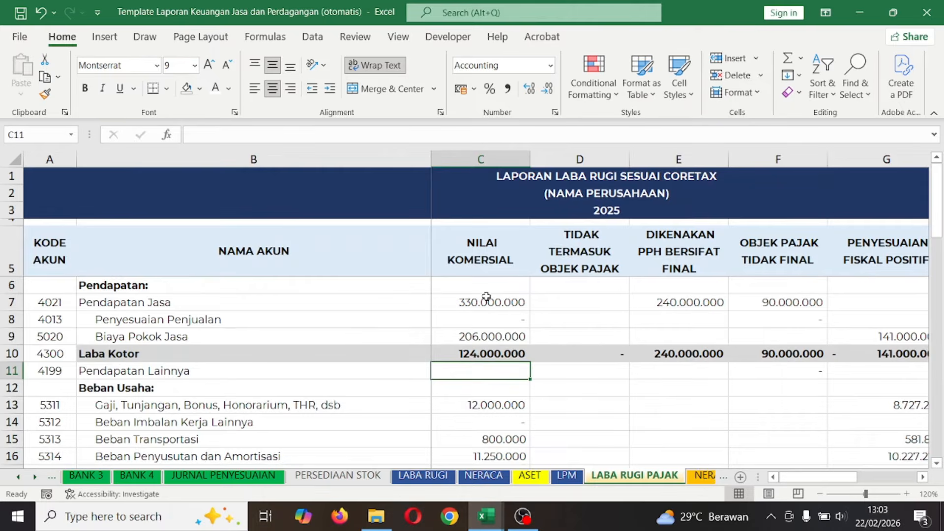
click(489, 303)
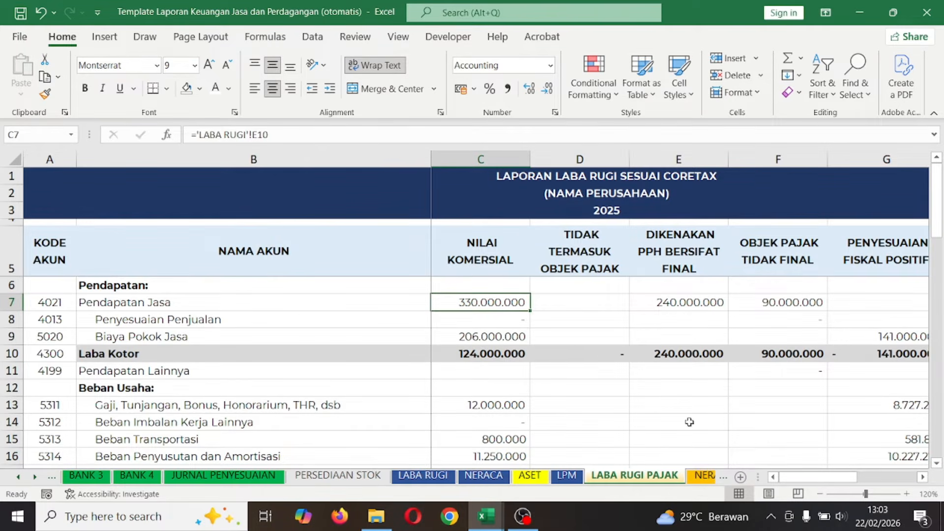
click(703, 475)
click(362, 329)
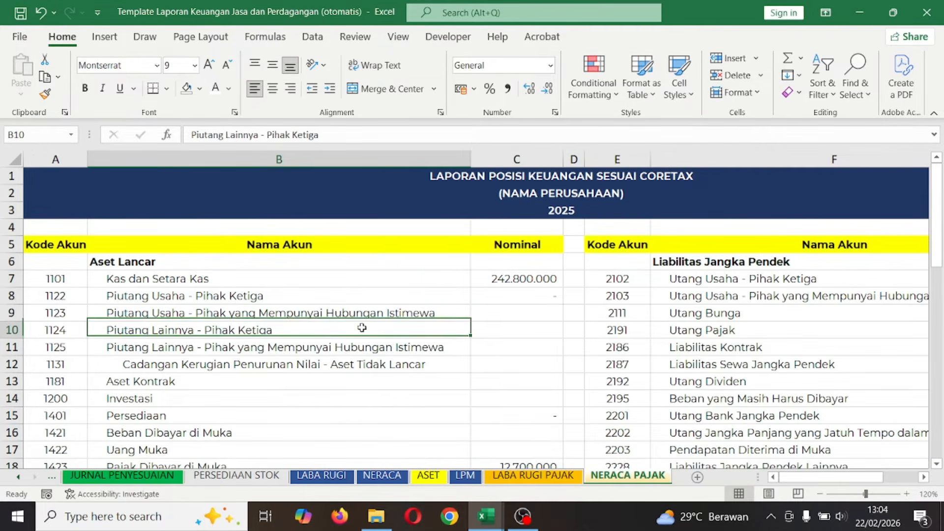
- Trace the NILAI KOMERSIAL of Pendapatan Jasa on LABA RUGI PAJAK to Jumlah Pendapatan on the LABA RUGI sheet and return
click(533, 475)
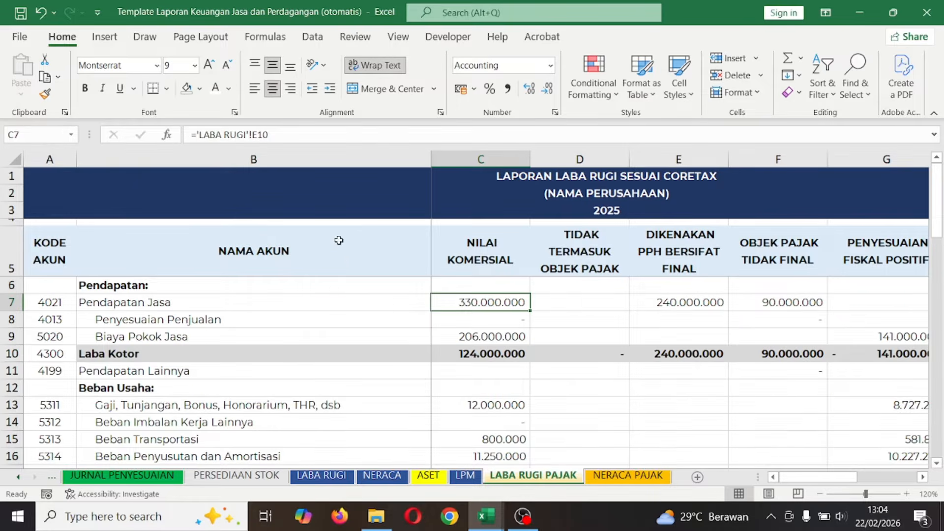
click(365, 298)
key(Right)
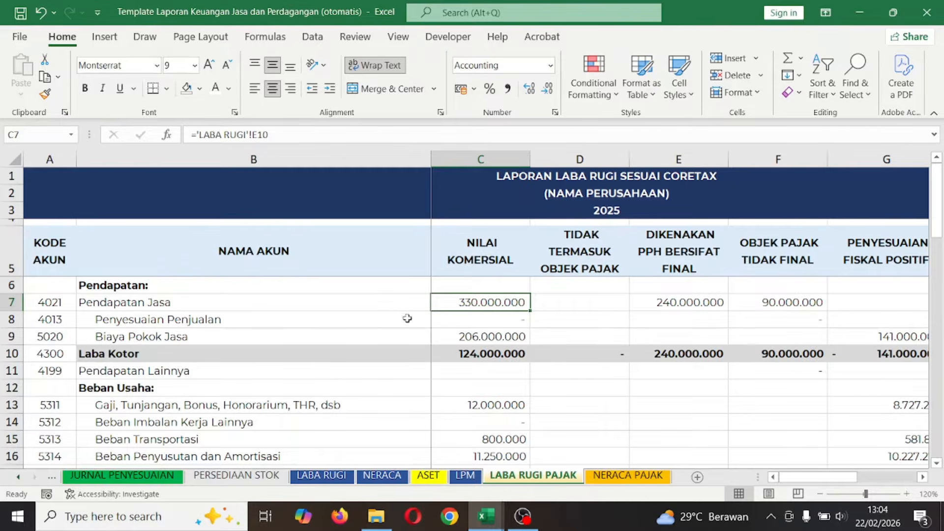
click(380, 304)
click(466, 304)
click(322, 476)
scroll(196, 401, up, 10)
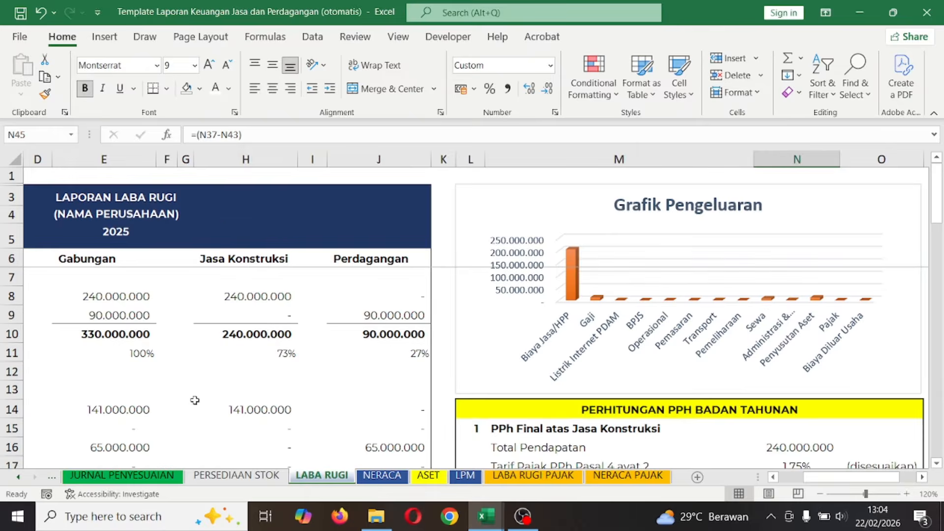
scroll(195, 400, left, 2)
click(301, 336)
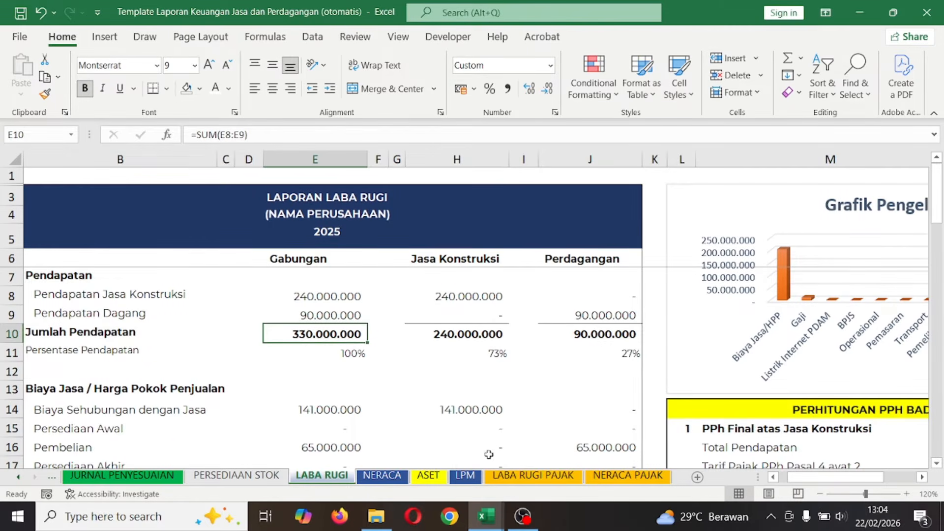
click(498, 477)
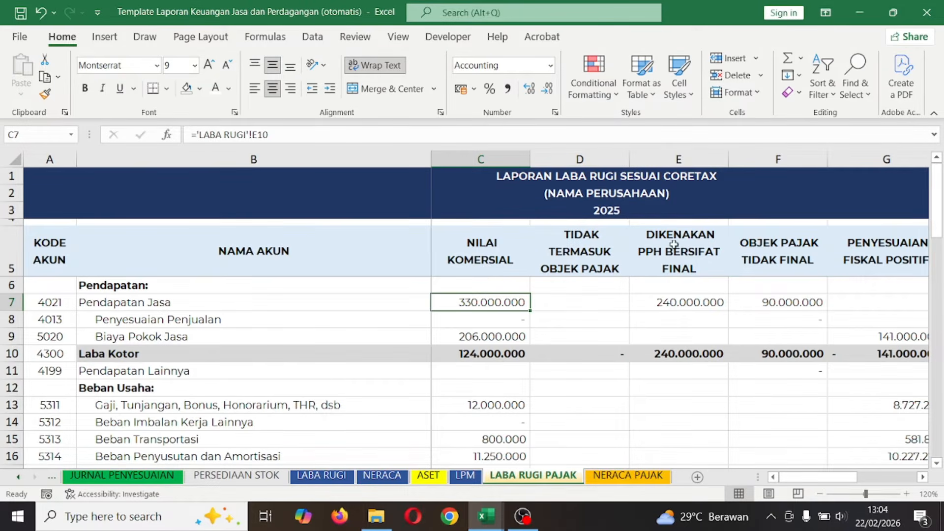
- Inspect the Pendapatan Jasa formulas in the DIKENAKAN PPH BERSIFAT FINAL and OBJEK PAJAK TIDAK FINAL columns of LABA RUGI PAJAK
click(674, 245)
click(667, 303)
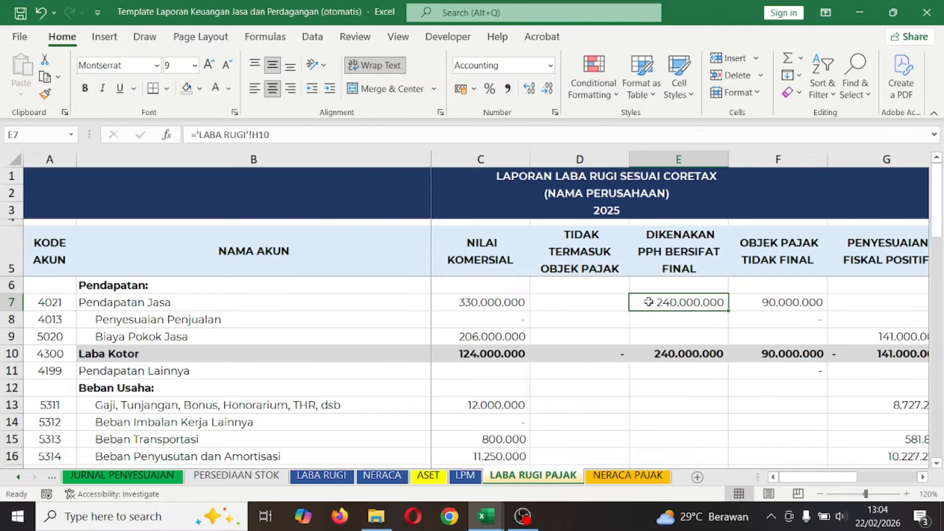
scroll(657, 307, right, 2)
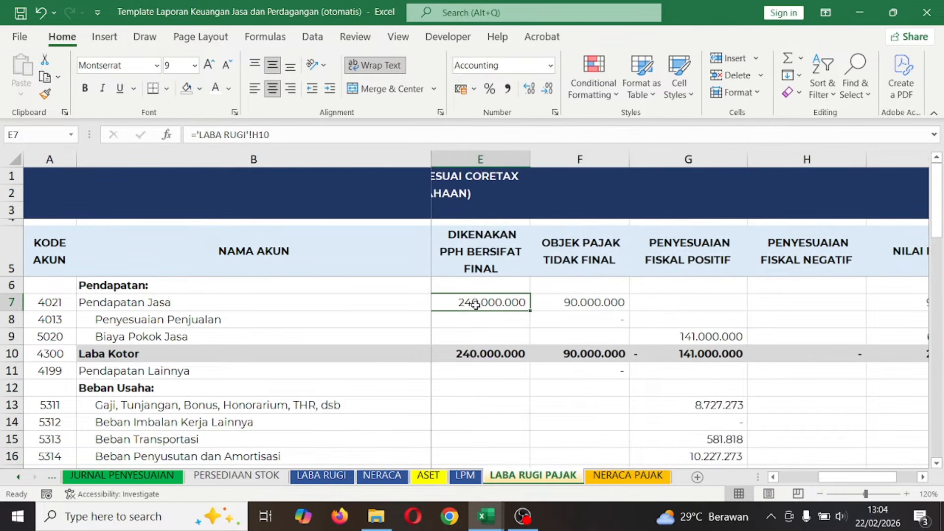
click(594, 263)
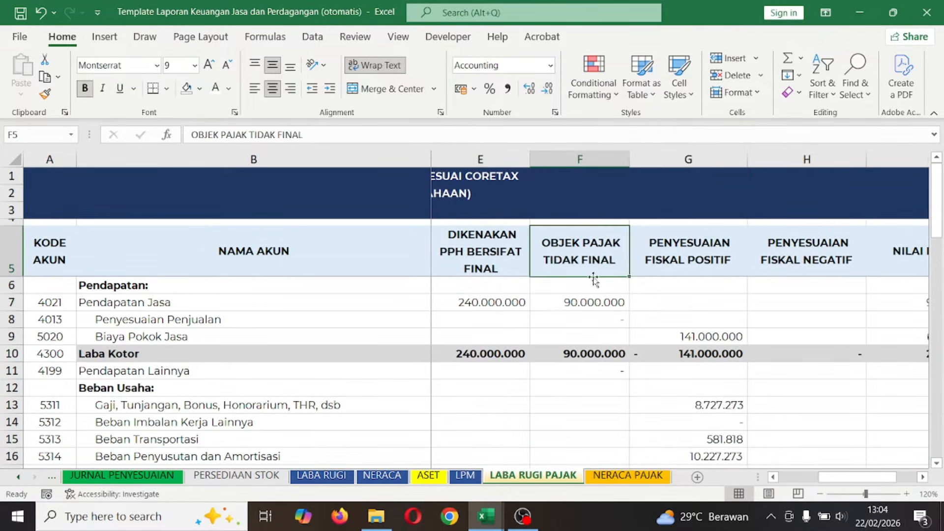
click(592, 302)
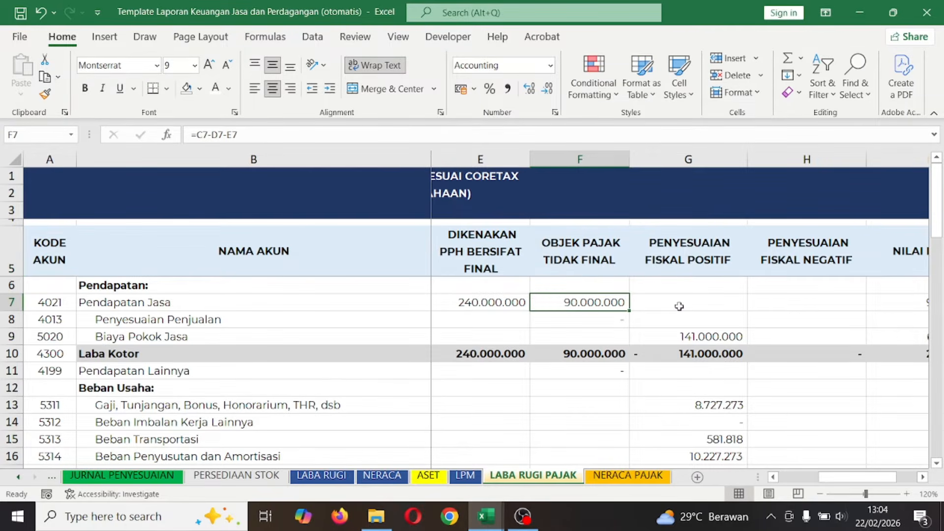
- Inspect the NILAI FISKAL formula of Pendapatan Jasa and review the NILAI FISKAL cells of the rows below it
scroll(679, 306, right, 2)
click(734, 301)
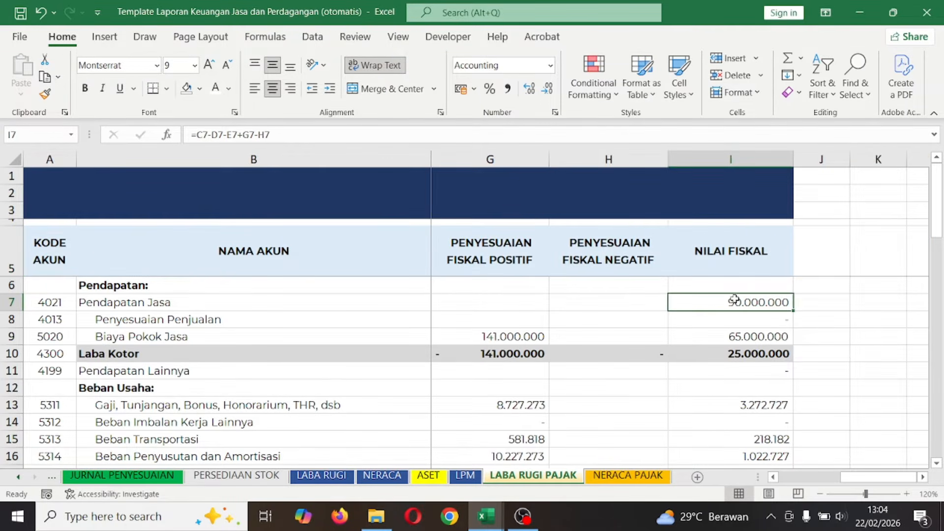
click(630, 303)
click(716, 302)
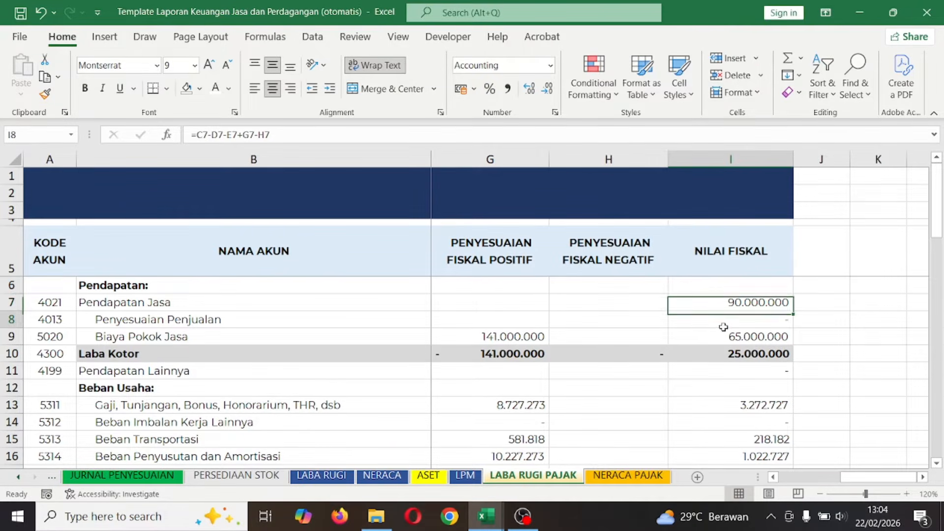
click(724, 320)
drag(727, 305, 726, 390)
- Go back to the DIKENAKAN PPH BERSIFAT FINAL column and recheck its heading, Pendapatan Jasa and Biaya Pokok Jasa cells
scroll(584, 303, left, 2)
scroll(584, 304, left, 2)
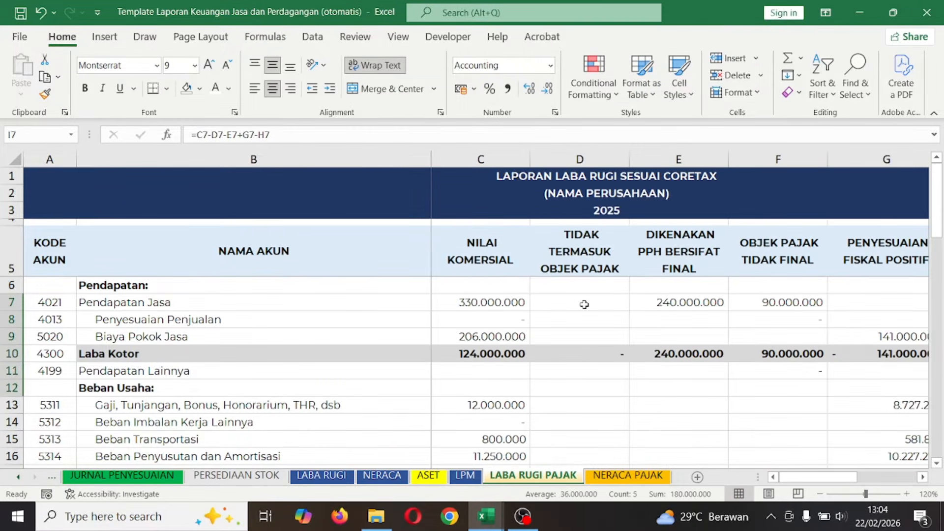
mouse_move(670, 302)
mouse_down()
mouse_move(688, 339)
mouse_move(688, 301)
mouse_up()
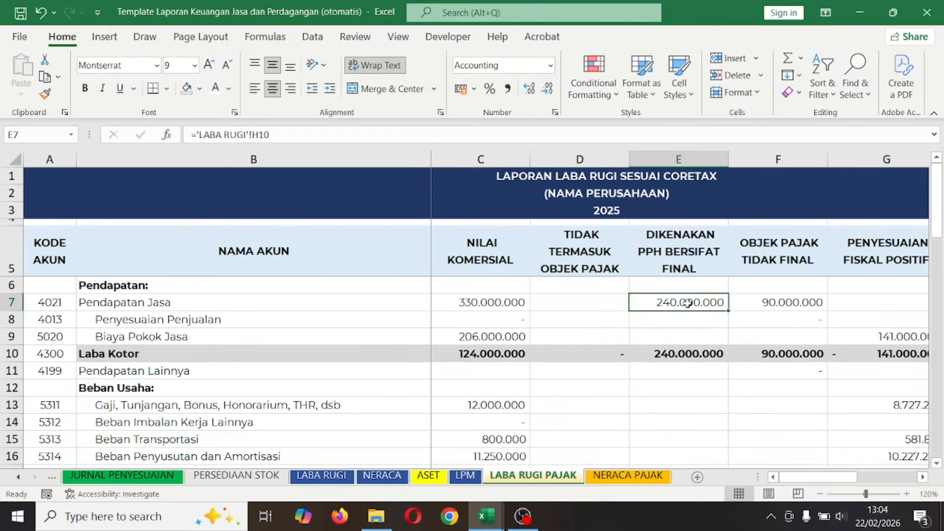
click(702, 335)
click(662, 258)
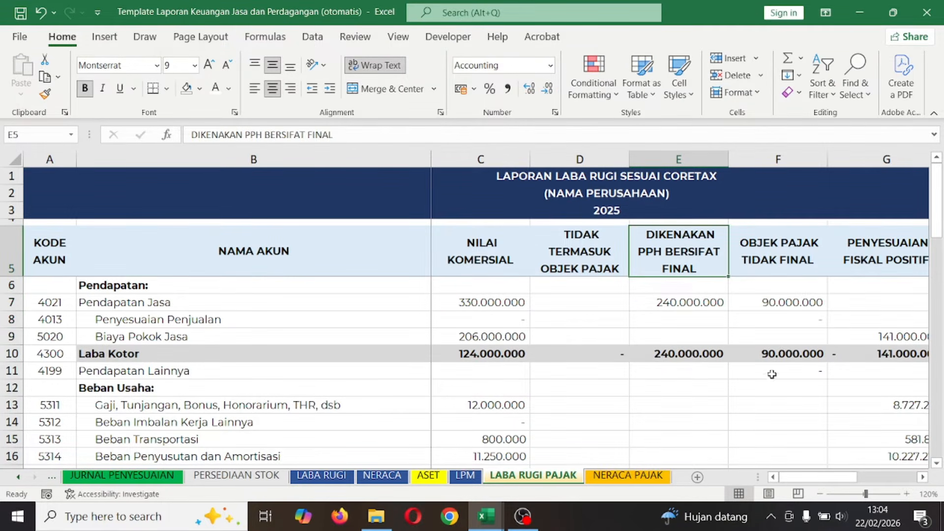
- Inspect the NILAI KOMERSIAL and PENYESUAIAN FISKAL POSITIF formulas of the Gaji, Tunjangan, Bonus, Honorarium, THR row
click(363, 401)
click(492, 404)
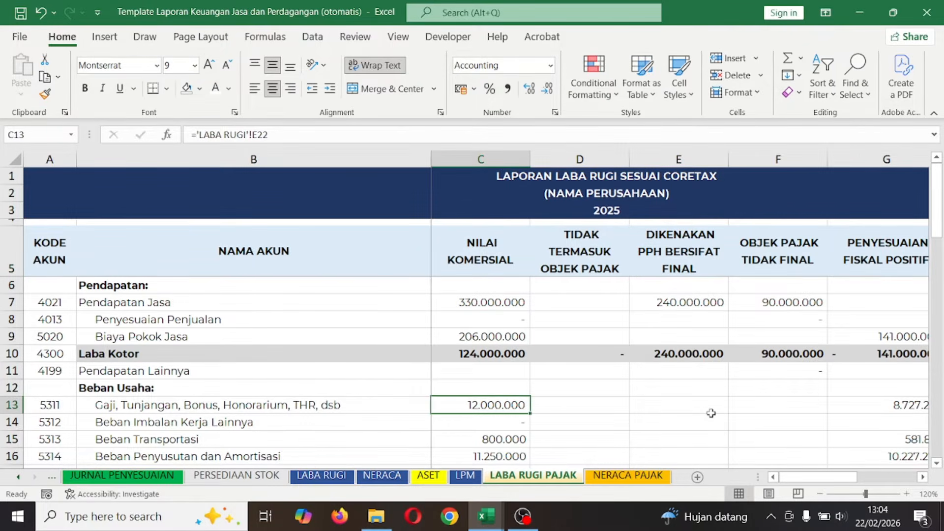
scroll(711, 413, right, 1)
scroll(711, 413, left, 1)
scroll(711, 413, right, 2)
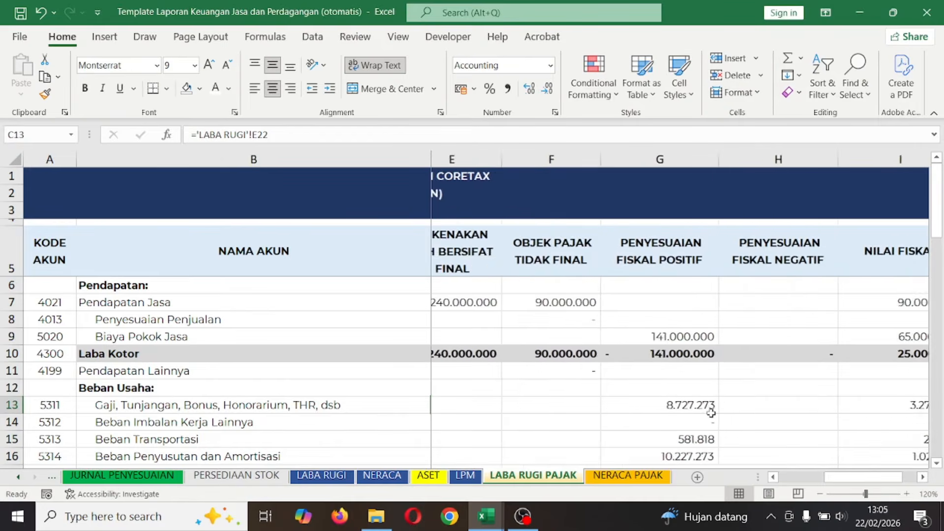
scroll(711, 413, right, 2)
click(537, 404)
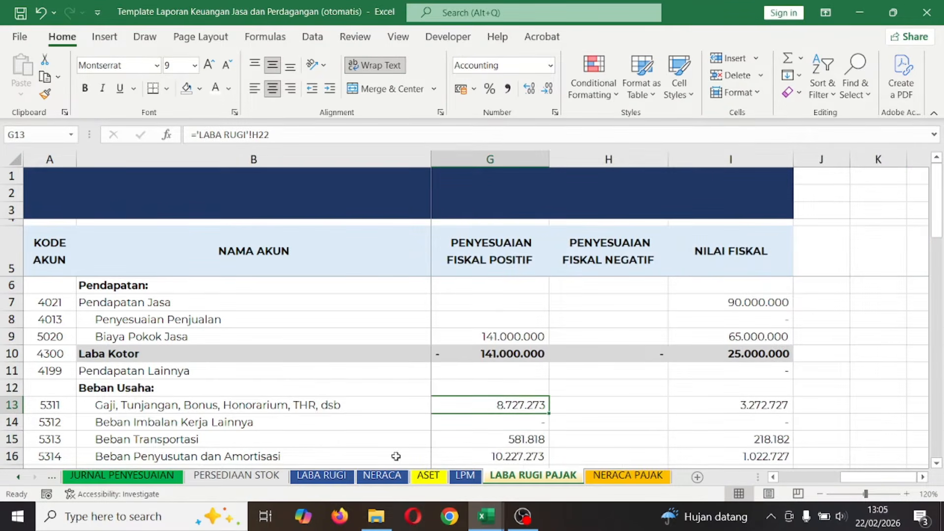
- Trace the PENYESUAIAN FISKAL POSITIF of Gaji to Biaya Gaji Karyawan under Jasa Konstruksi on the LABA RUGI sheet and return
click(305, 476)
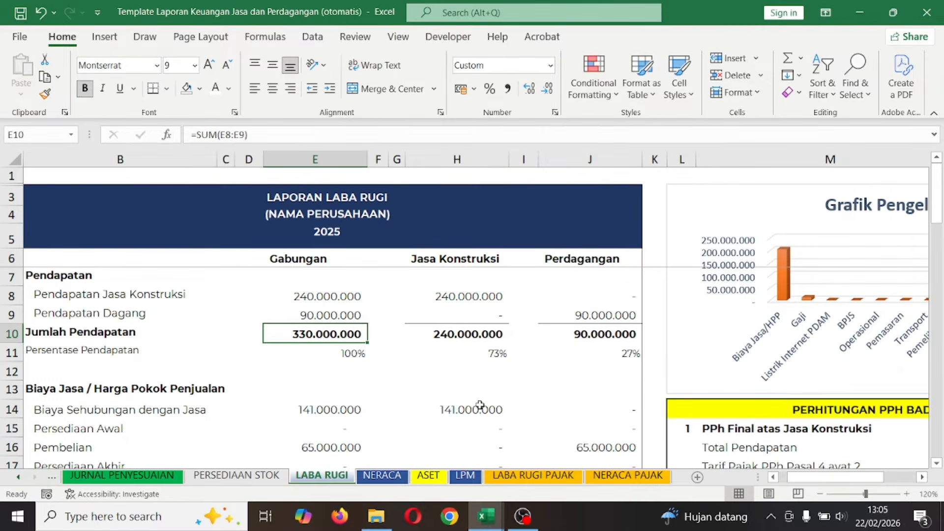
scroll(479, 405, down, 4)
click(471, 330)
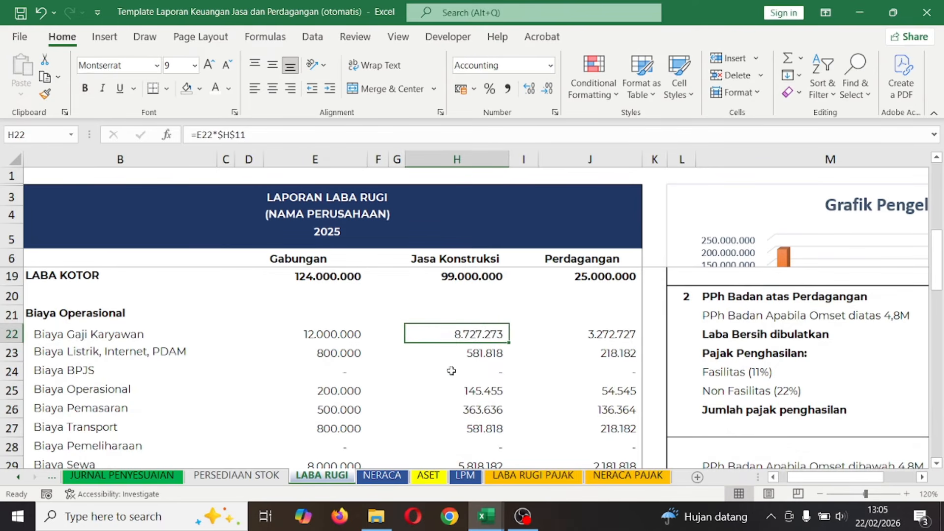
click(547, 475)
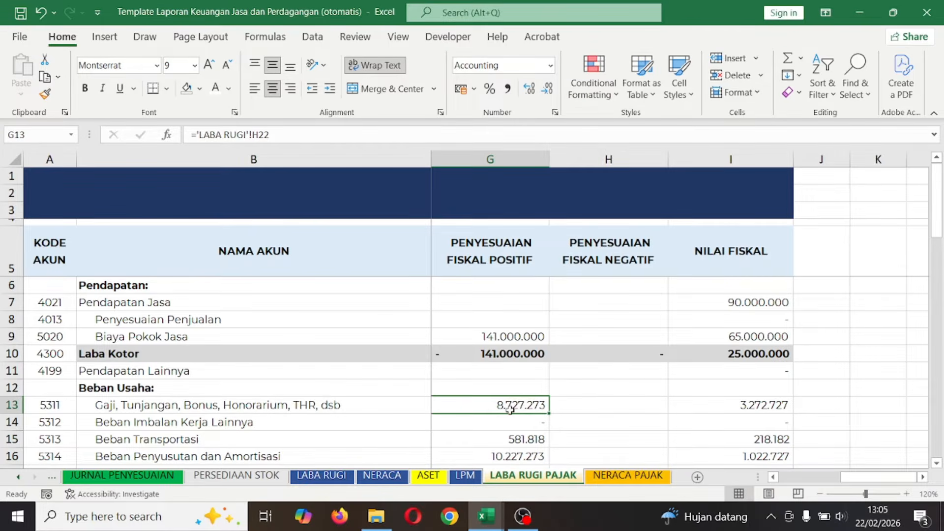
- Compare the NILAI FISKAL of Gaji with Biaya Gaji Karyawan under Perdagangan on the LABA RUGI sheet and return to LABA RUGI PAJAK
click(752, 401)
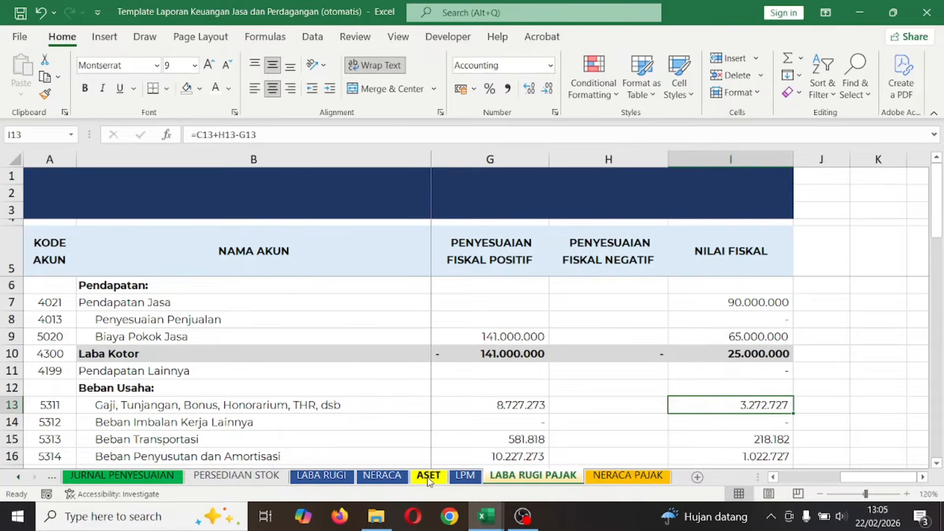
click(321, 475)
click(635, 335)
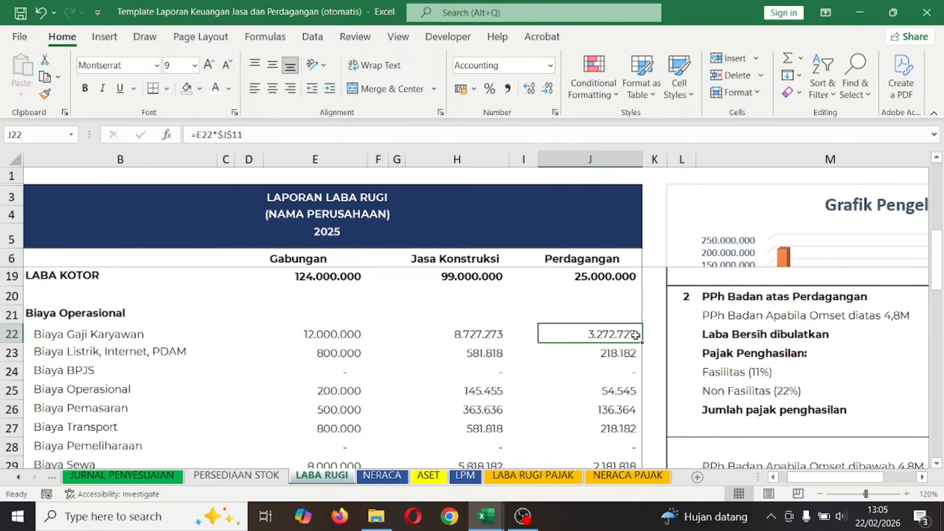
click(533, 475)
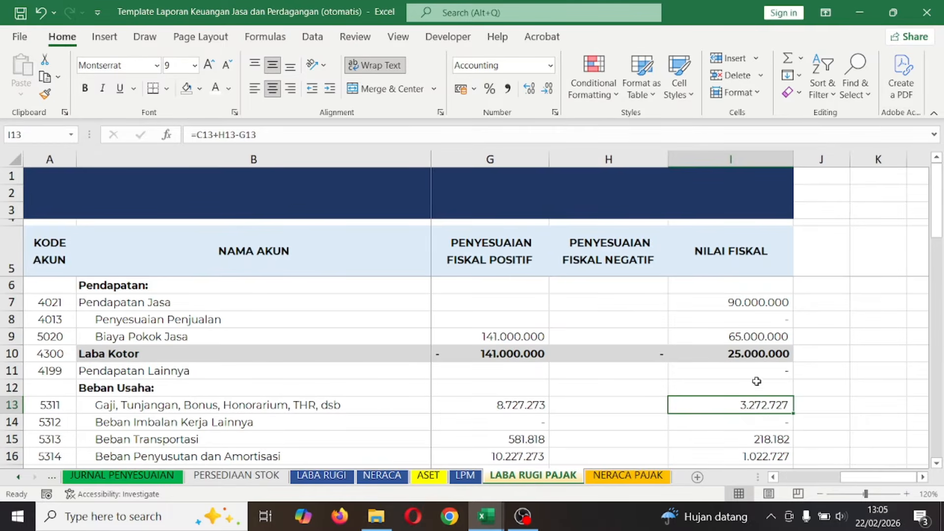
- Review the NILAI FISKAL cells from Pendapatan Jasa down to Beban Usaha and check the PENYESUAIAN FISKAL POSITIF cell of Beban Entertainment
drag(749, 302, 757, 423)
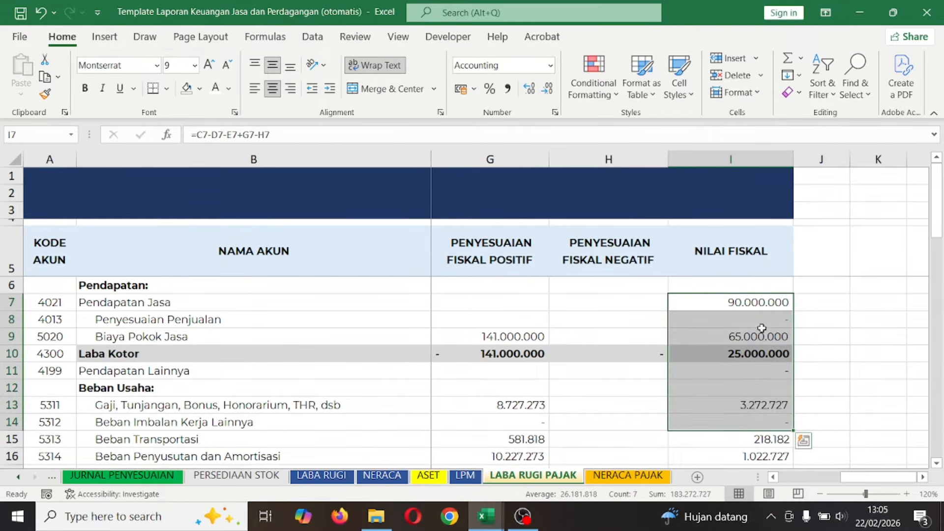
drag(751, 302, 740, 405)
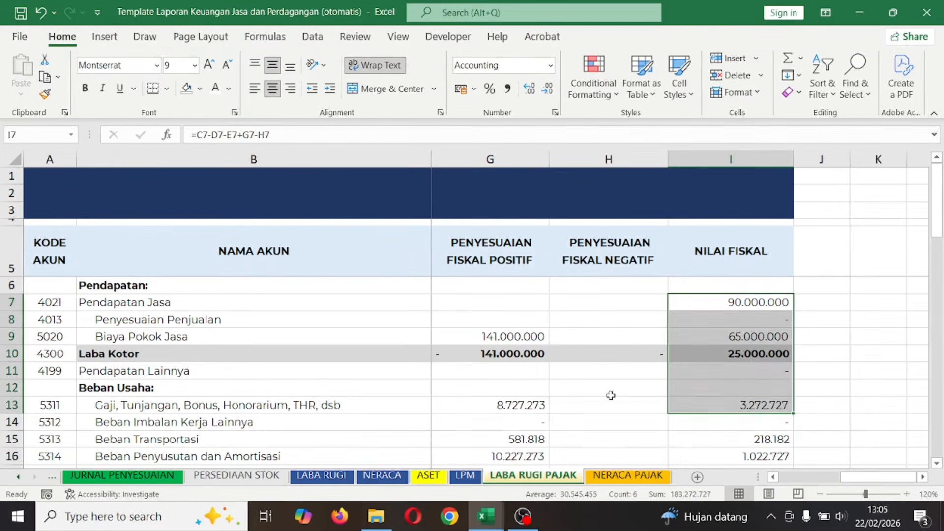
scroll(449, 415, down, 5)
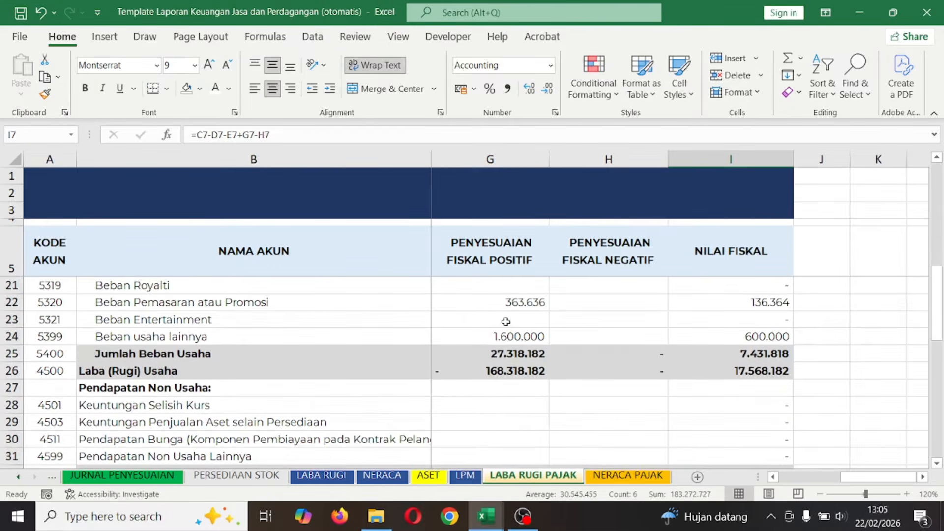
click(478, 320)
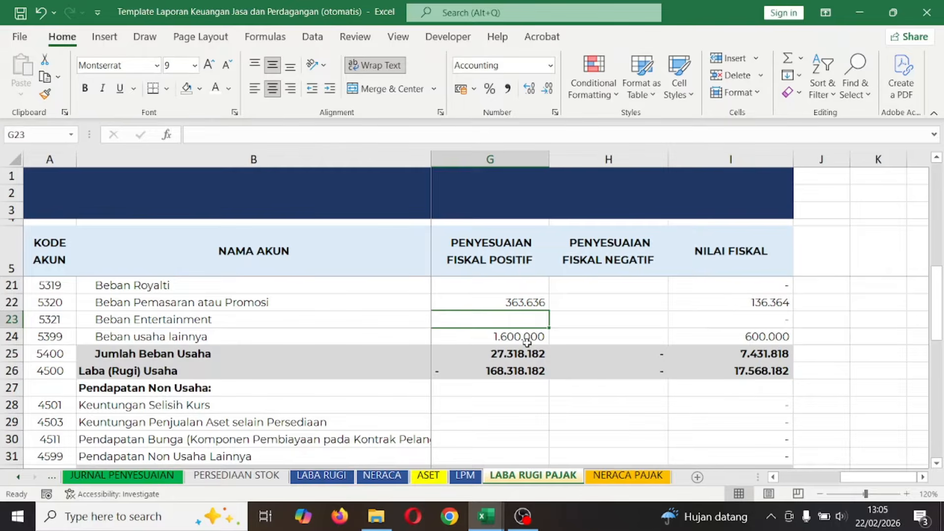
scroll(511, 337, left, 3)
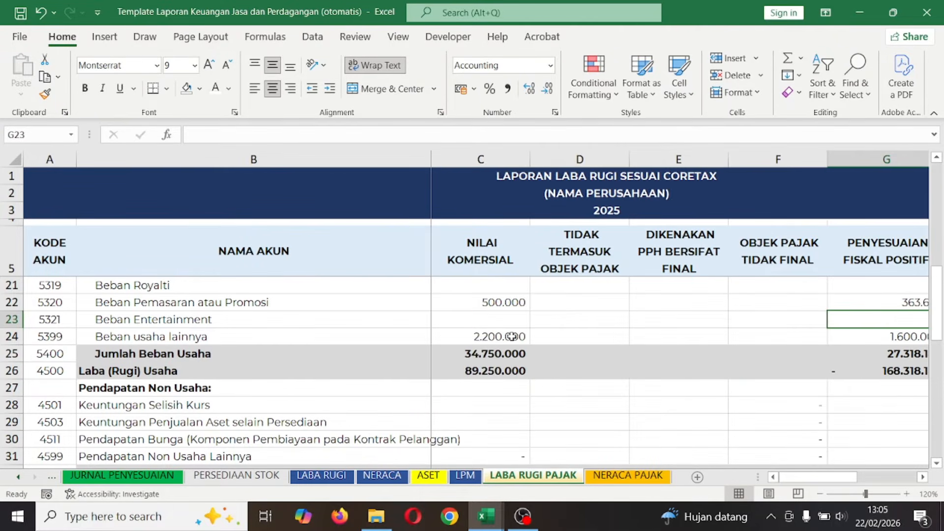
- Look through all rows and columns of LABA RUGI PAJAK, including the NILAI KOMERSIAL formula of Beban Transportasi
scroll(747, 336, up, 5)
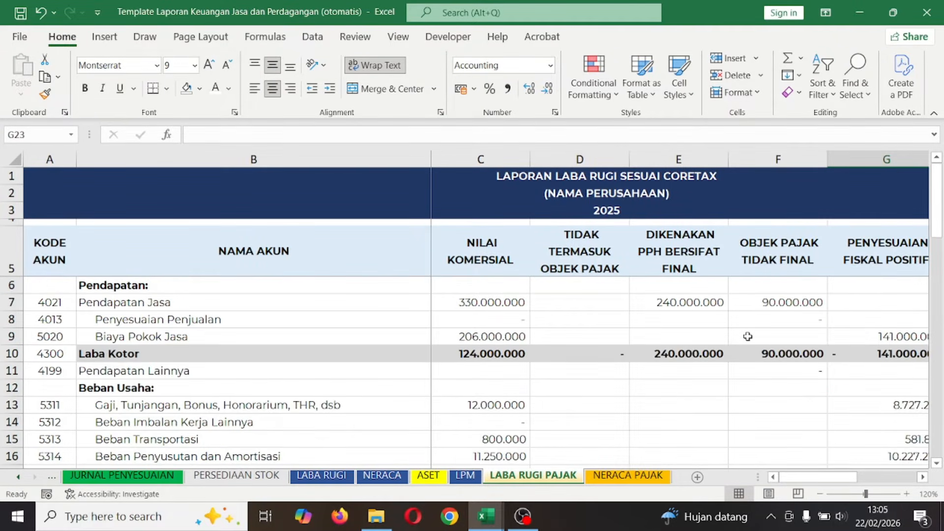
scroll(718, 418, down, 1)
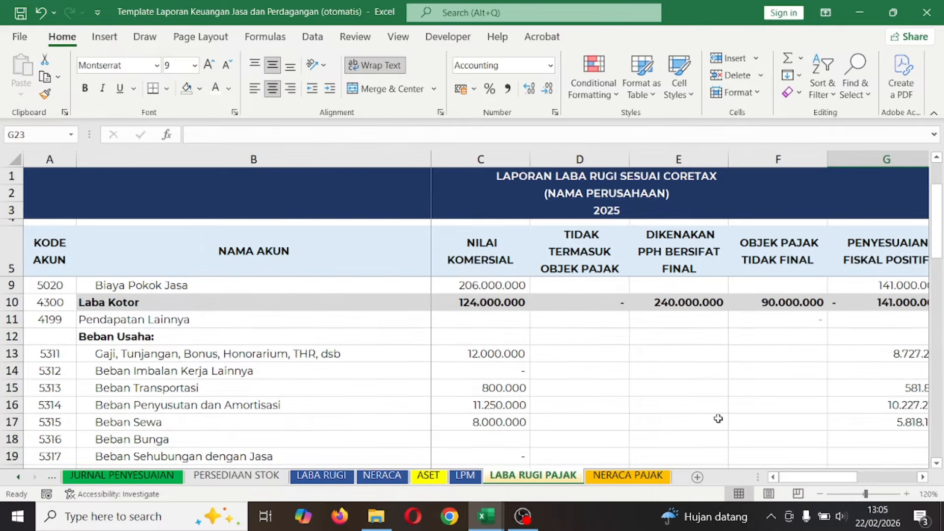
scroll(788, 410, right, 6)
scroll(788, 409, left, 6)
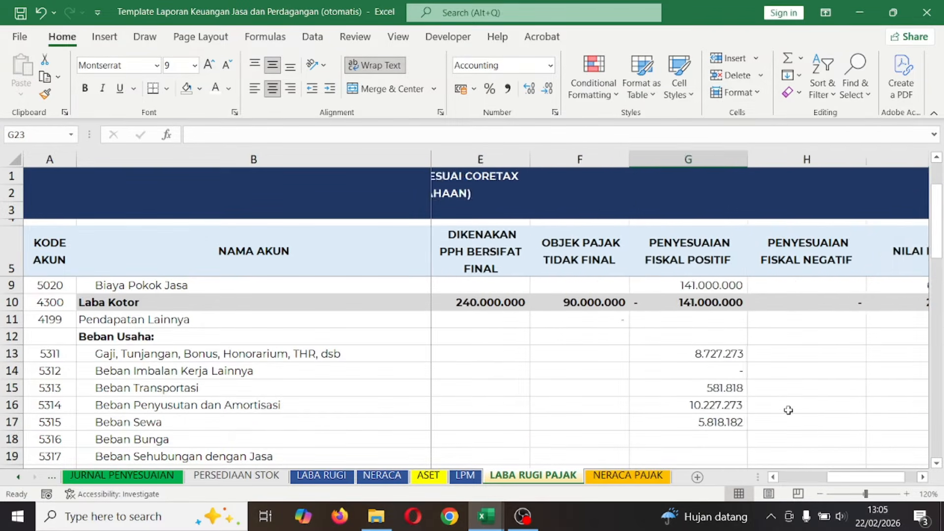
click(412, 383)
click(461, 383)
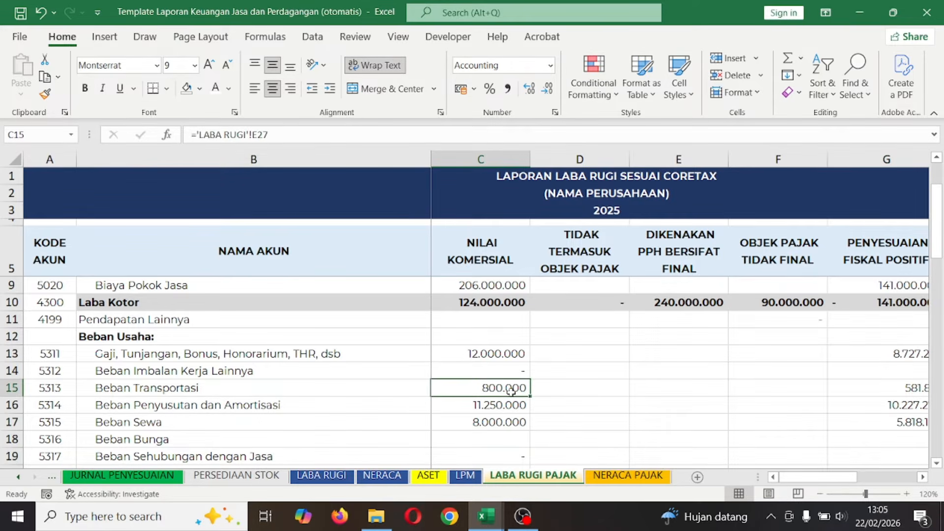
scroll(511, 391, down, 9)
scroll(512, 391, up, 5)
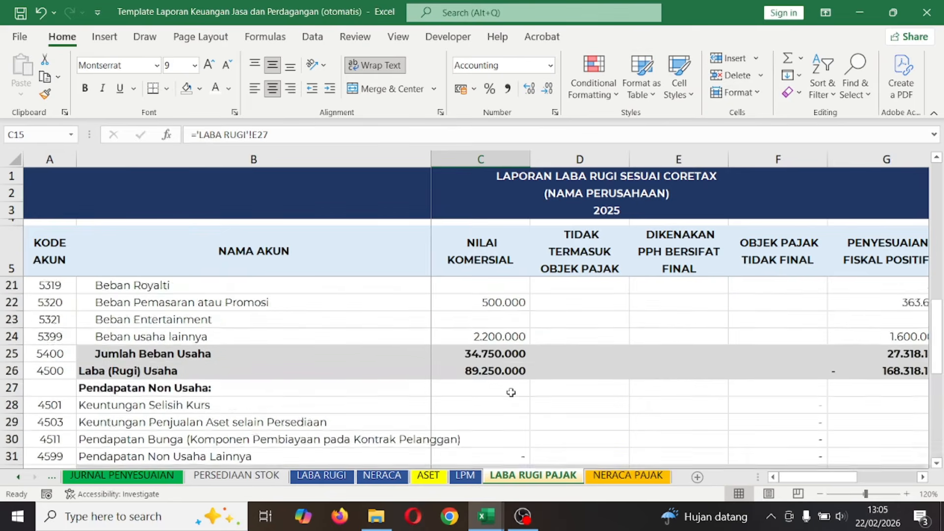
scroll(511, 392, up, 5)
- Open the NERACA PAJAK sheet and look through the Nominal values of the Aset Lancar and Aset Tidak Lancar accounts
click(634, 476)
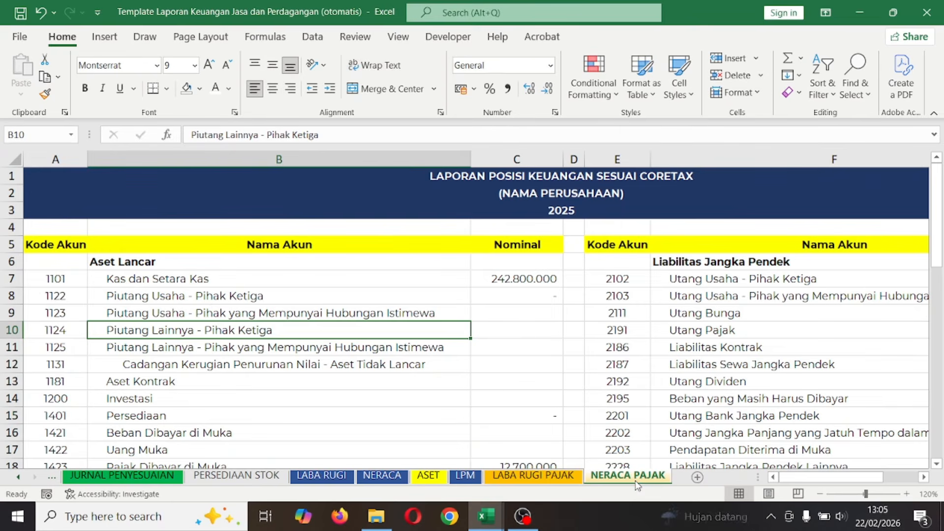
click(516, 297)
click(524, 348)
scroll(525, 354, down, 2)
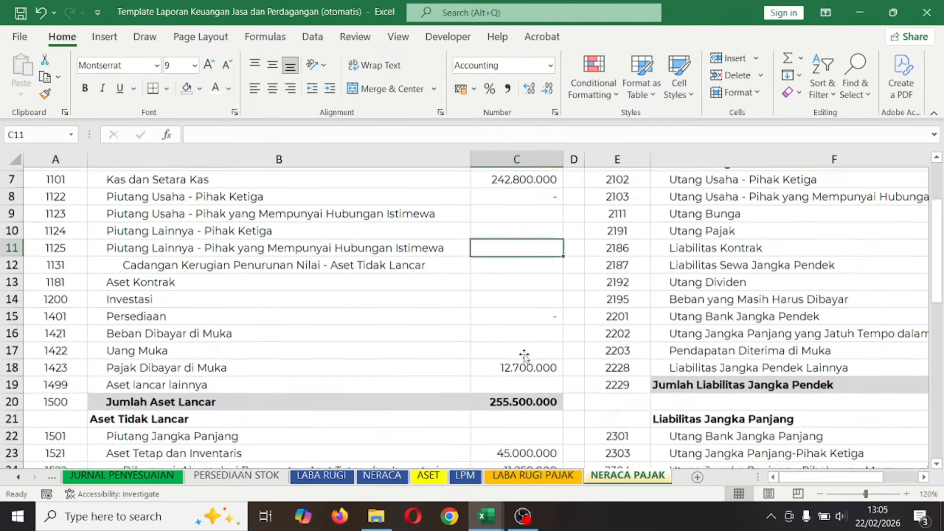
scroll(524, 355, down, 6)
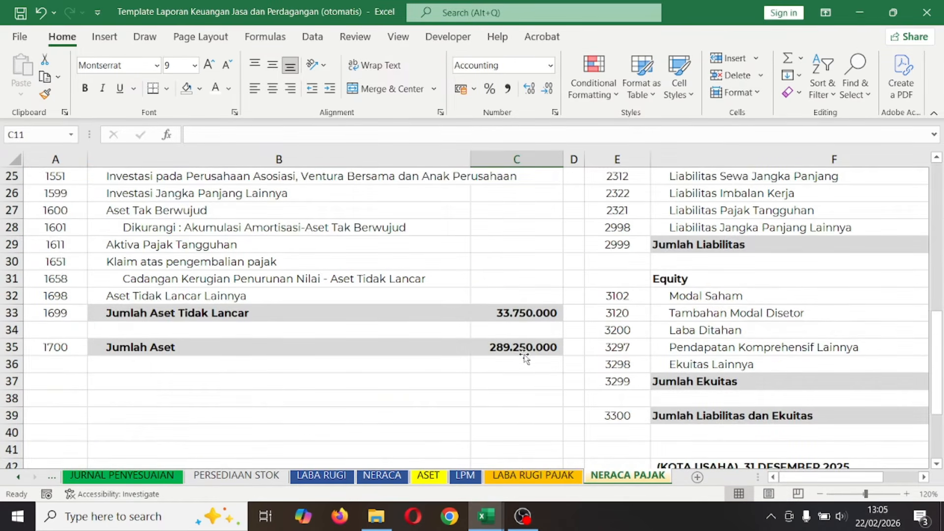
- Inspect the Jumlah Aset formula on NERACA PAJAK and compare its total with Jumlah Liabilitas dan Ekuitas
click(524, 350)
scroll(573, 369, right, 2)
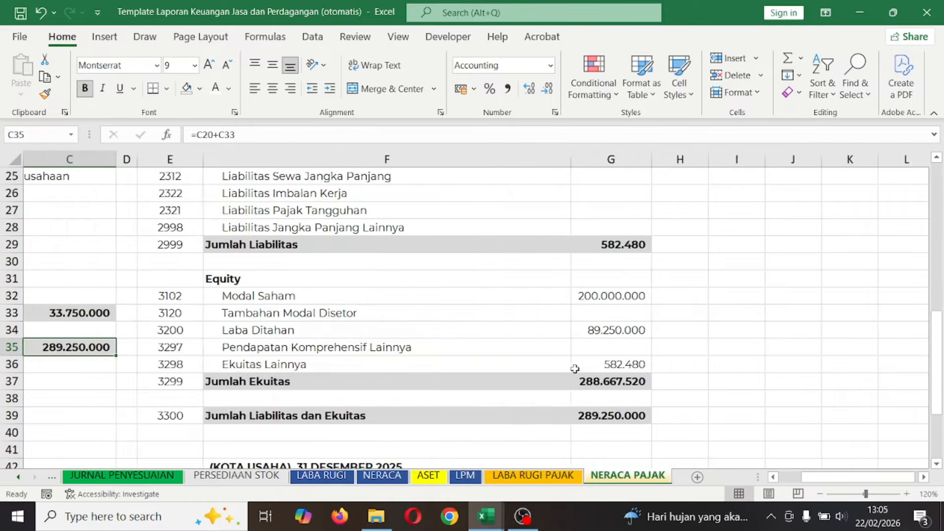
scroll(575, 368, right, 1)
scroll(575, 368, left, 3)
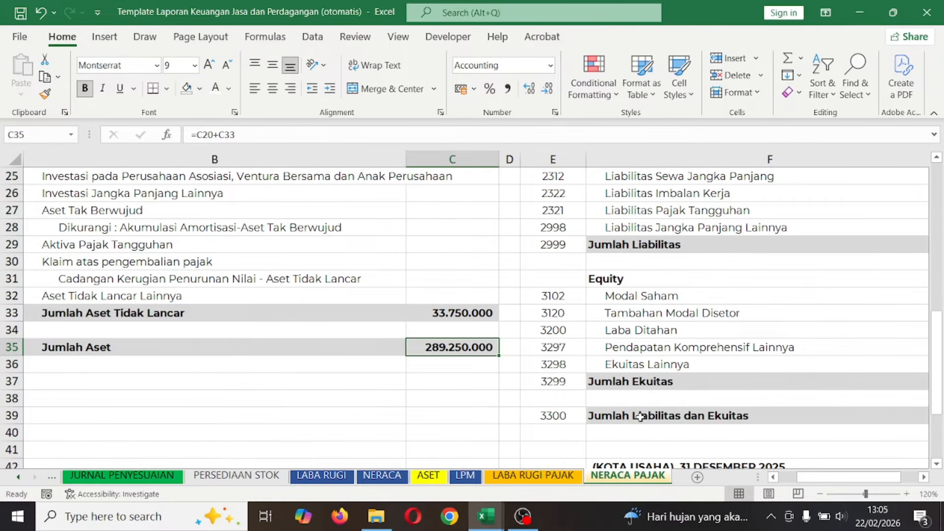
scroll(785, 416, right, 2)
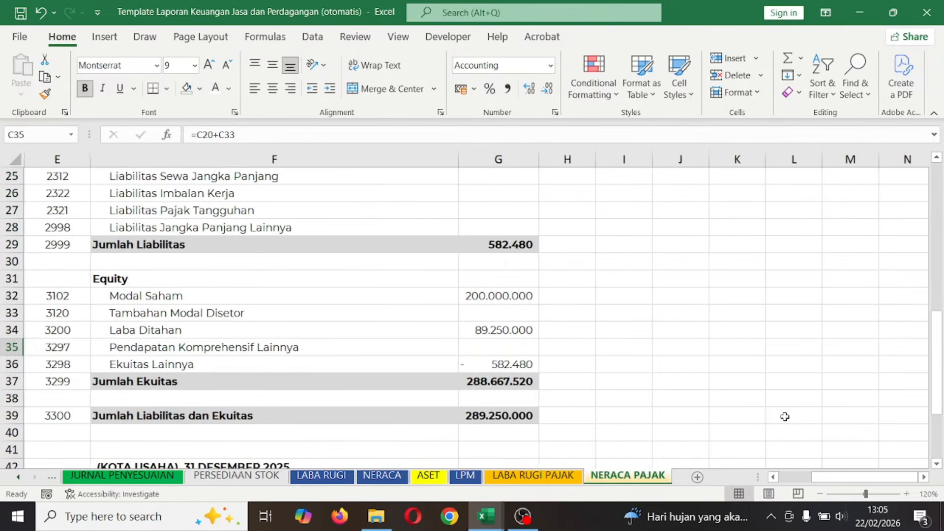
scroll(785, 417, left, 1)
click(630, 417)
click(610, 428)
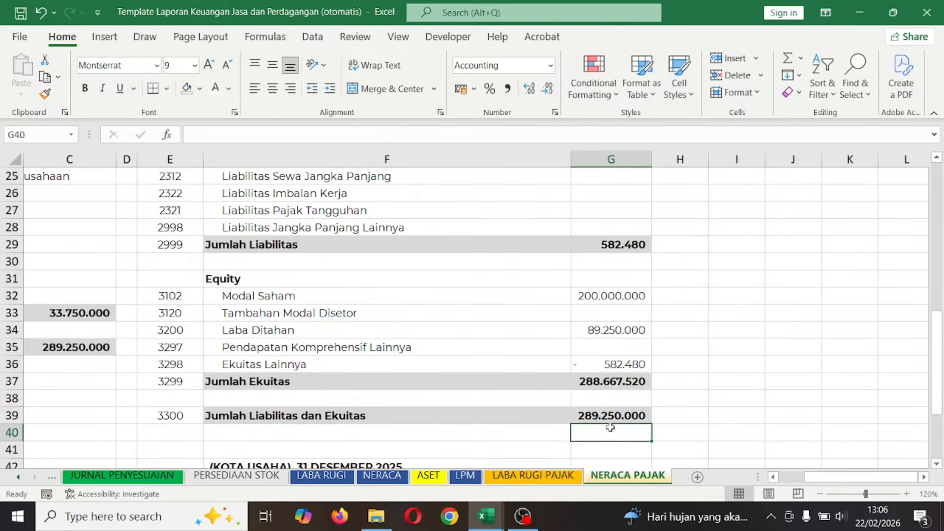
- Open the DASHBOARD sheet and look through its income-versus-expense, Grafik Pengeluaran, Grafik Aset and Data Pasiva charts
scroll(340, 350, left, 2)
scroll(415, 328, up, 8)
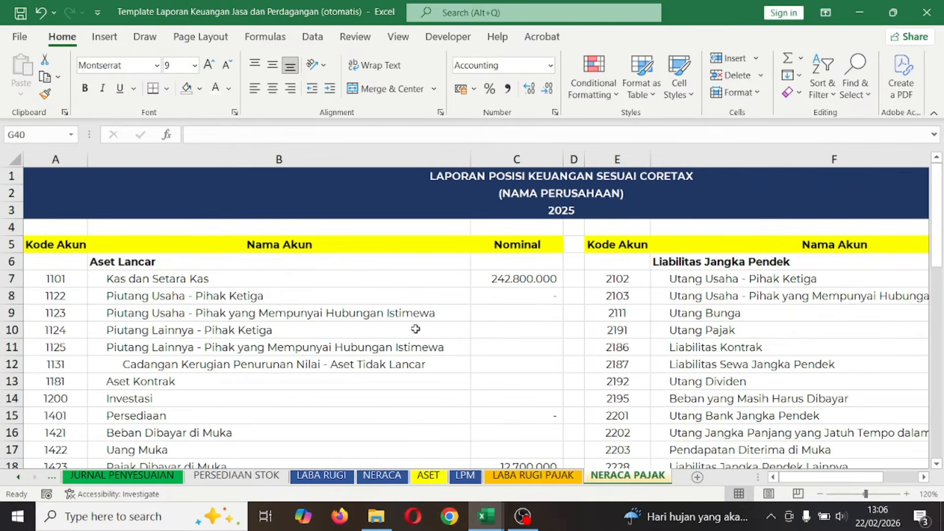
click(522, 473)
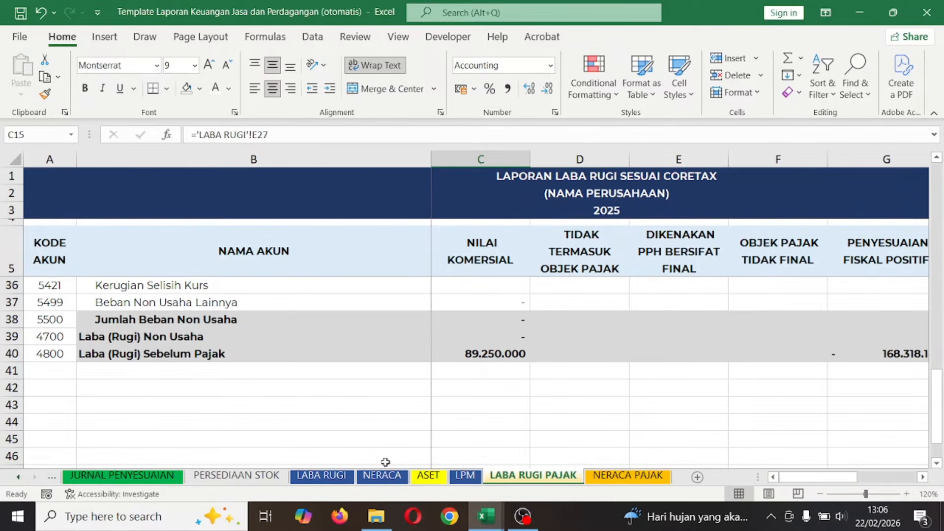
click(22, 476)
click(22, 476)
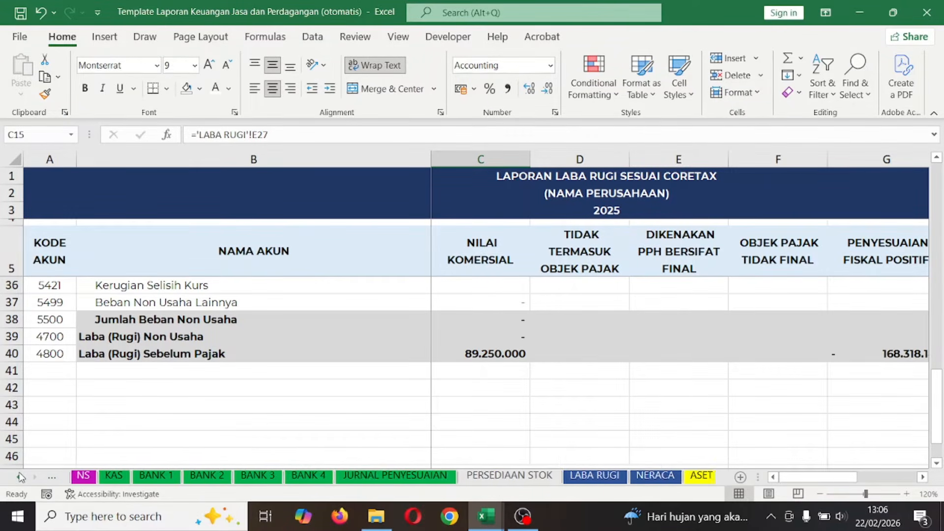
click(23, 475)
click(99, 476)
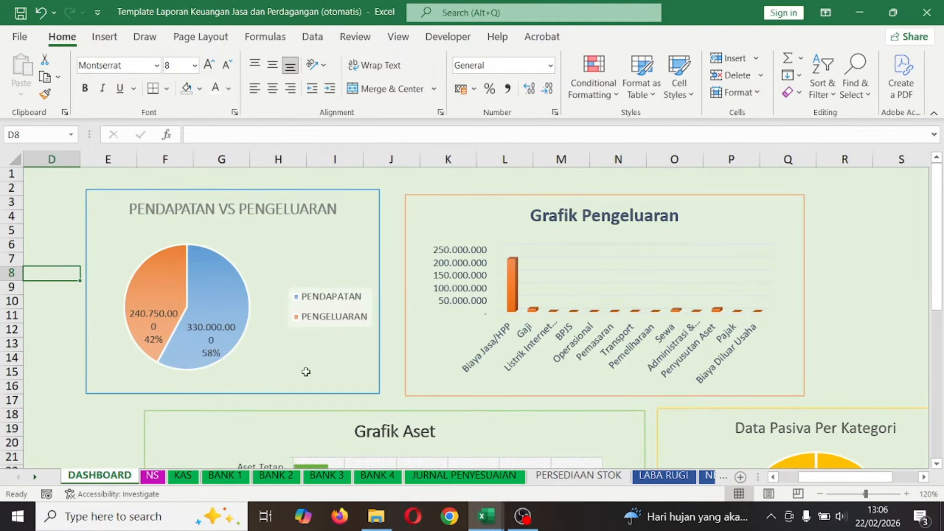
scroll(376, 374, down, 2)
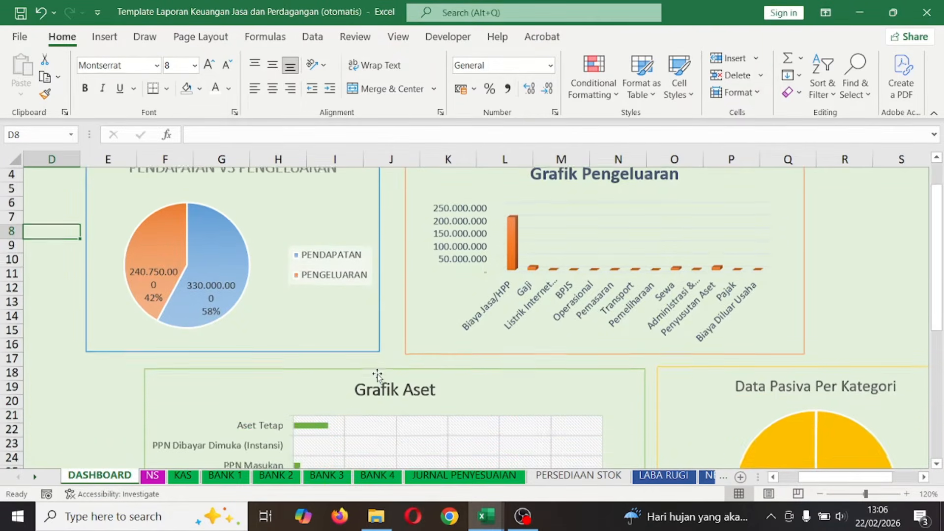
scroll(376, 374, up, 2)
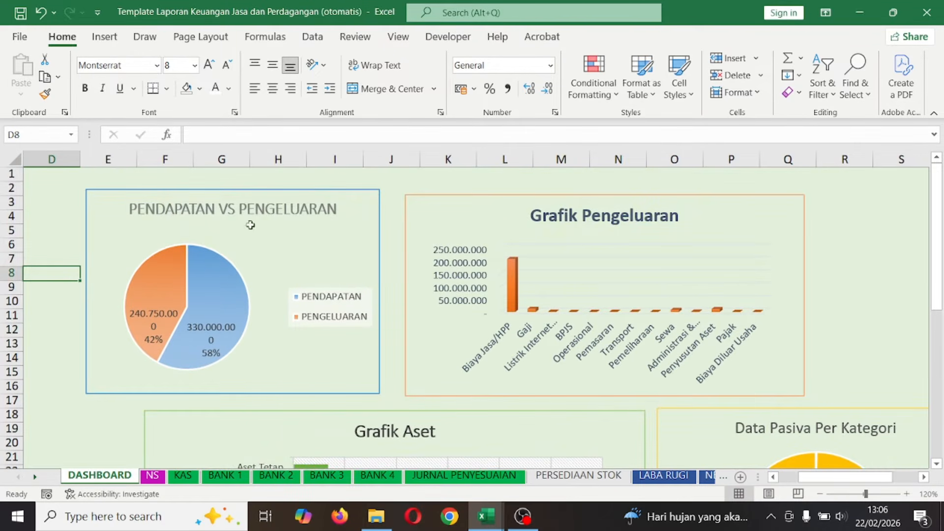
scroll(680, 339, down, 4)
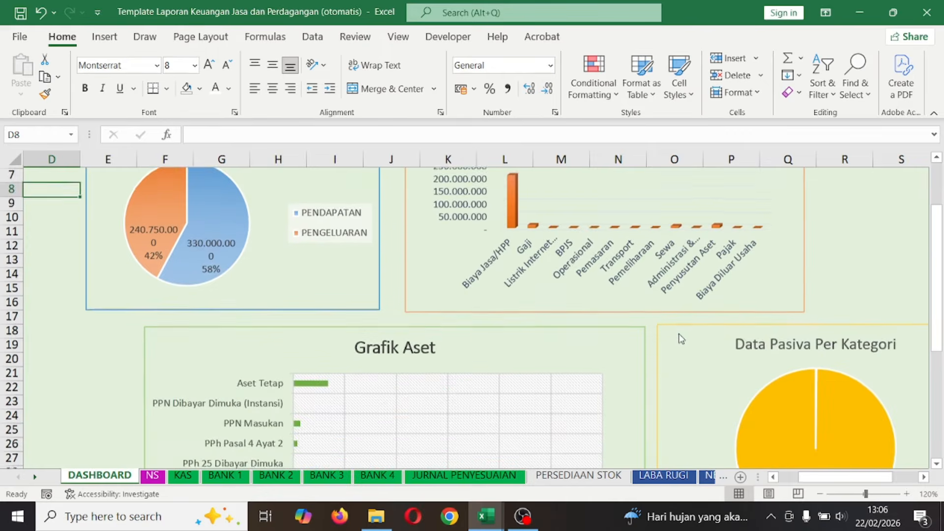
scroll(679, 333, up, 4)
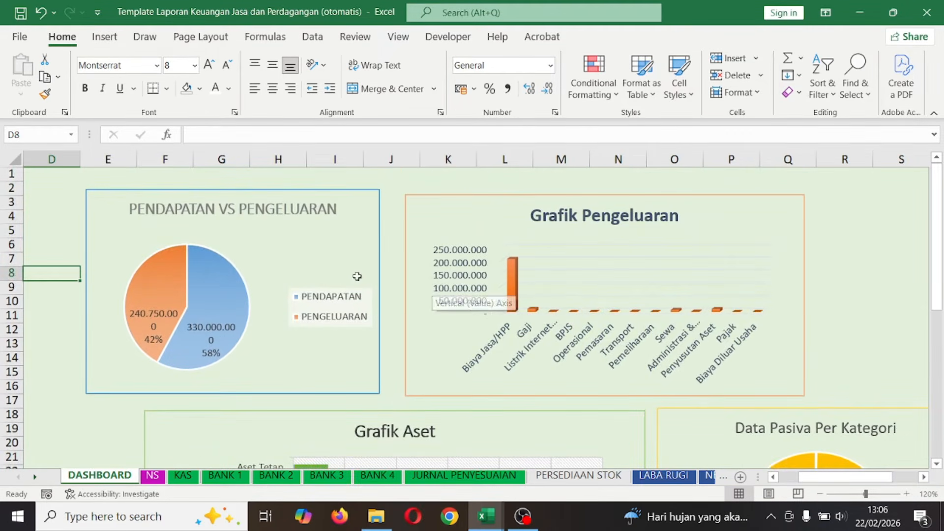
- Look over the KAS, BANK 1 and PERSEDIAAN STOK sheets and open the NS trial balance sheet
click(183, 475)
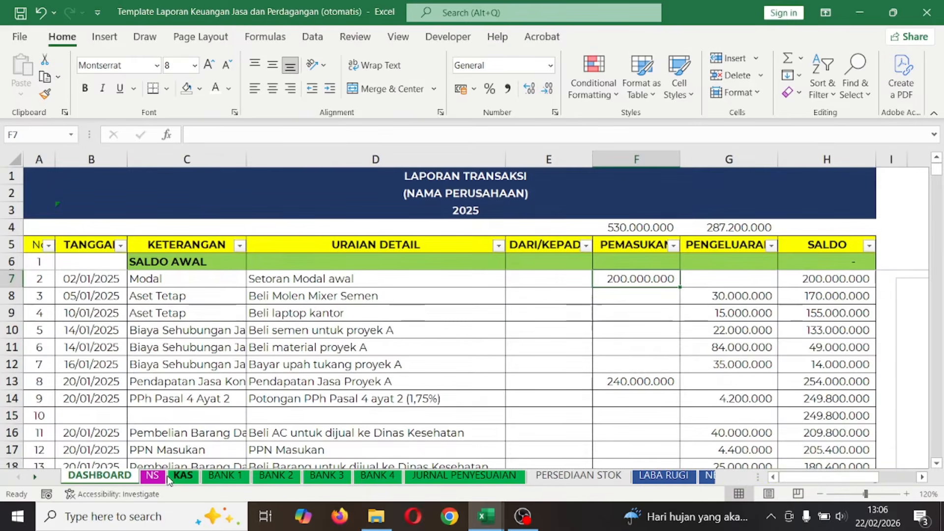
click(225, 474)
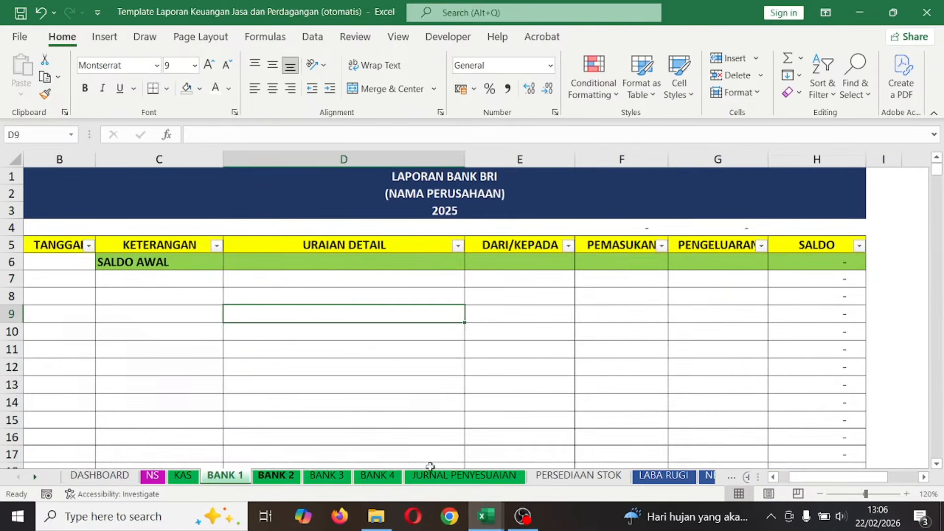
click(578, 474)
click(152, 475)
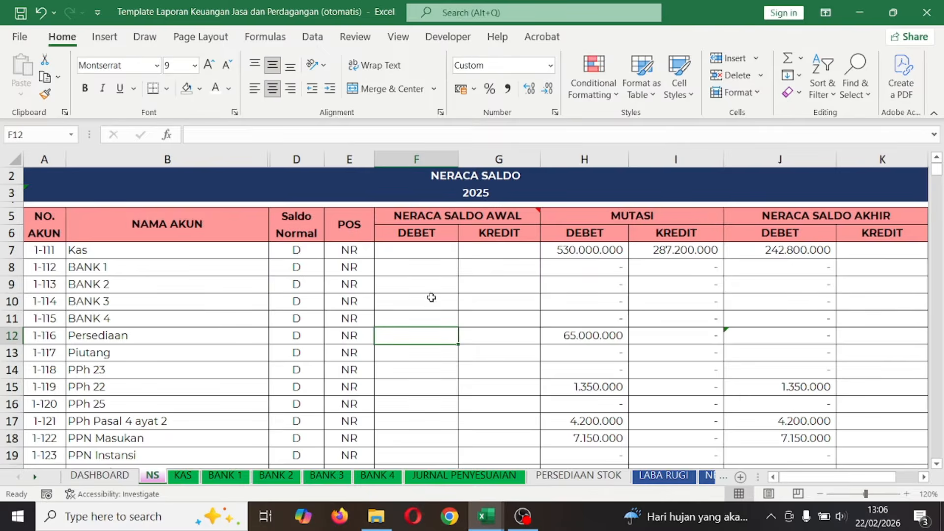
- Examine the NERACA SALDO AWAL debit and credit cells for Kas, the bank accounts and Persediaan on NS
click(402, 279)
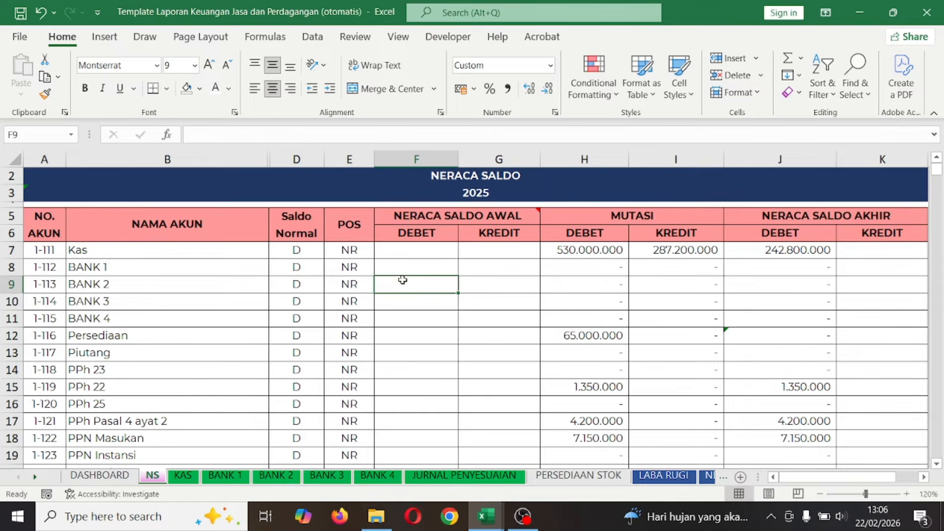
click(417, 254)
click(428, 282)
drag(457, 217, 502, 299)
click(401, 250)
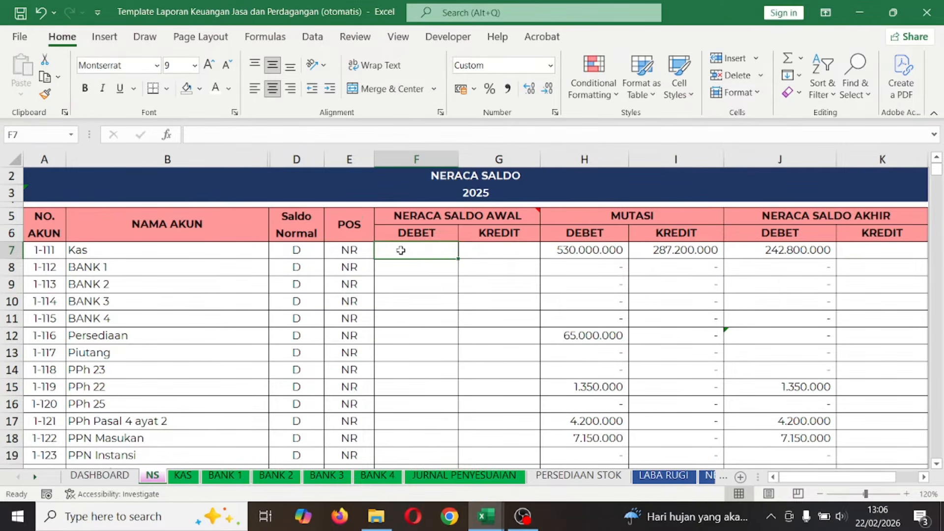
drag(415, 251, 501, 434)
click(430, 252)
drag(427, 250, 449, 275)
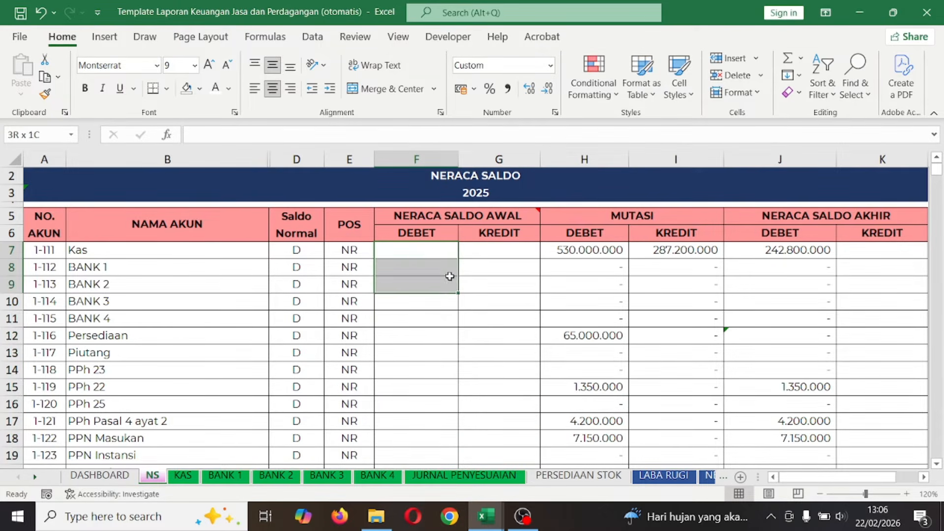
click(424, 250)
click(422, 274)
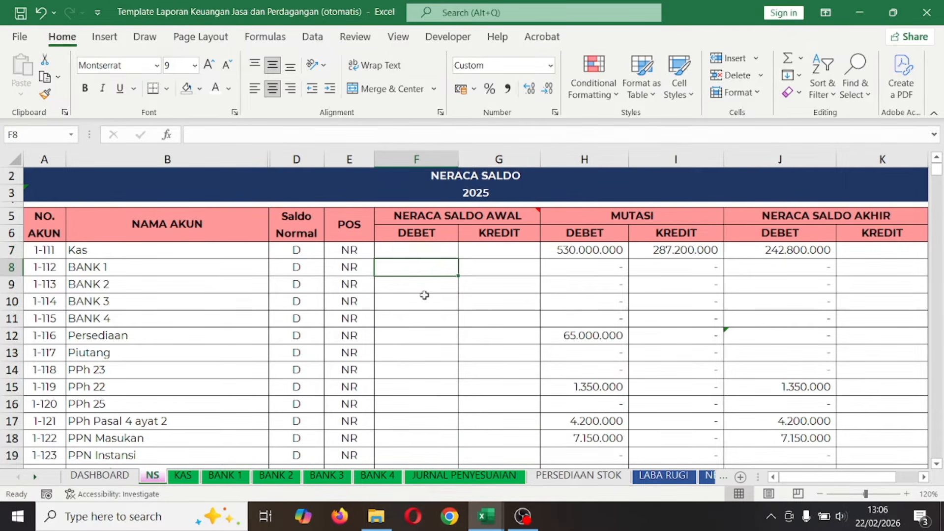
click(424, 296)
click(420, 342)
scroll(462, 392, down, 1)
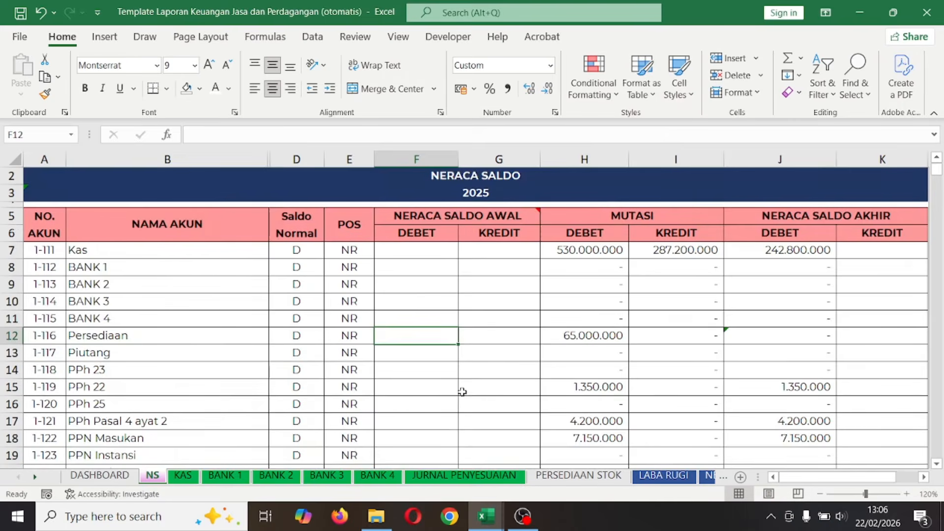
click(486, 284)
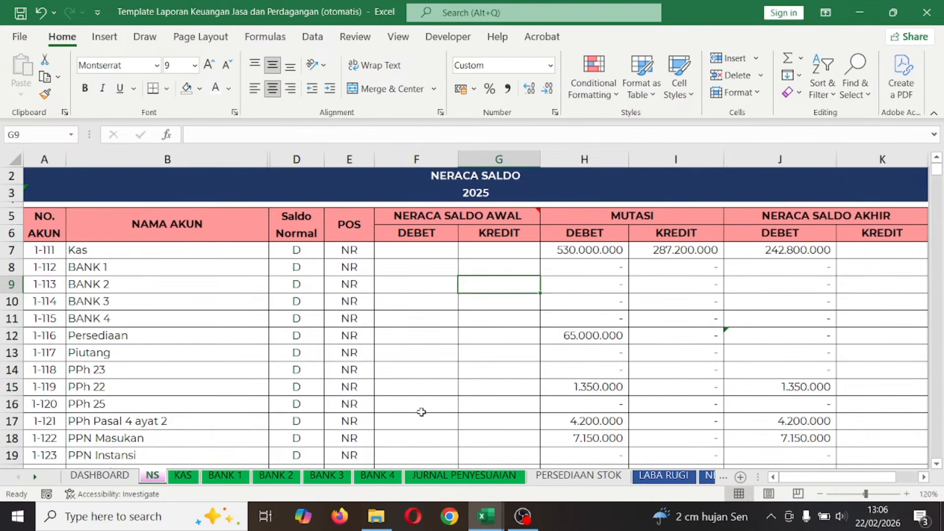
click(514, 336)
click(556, 334)
- Open PERSEDIAAN STOK and inspect the entry cells and Total formula of the first stock row
click(578, 475)
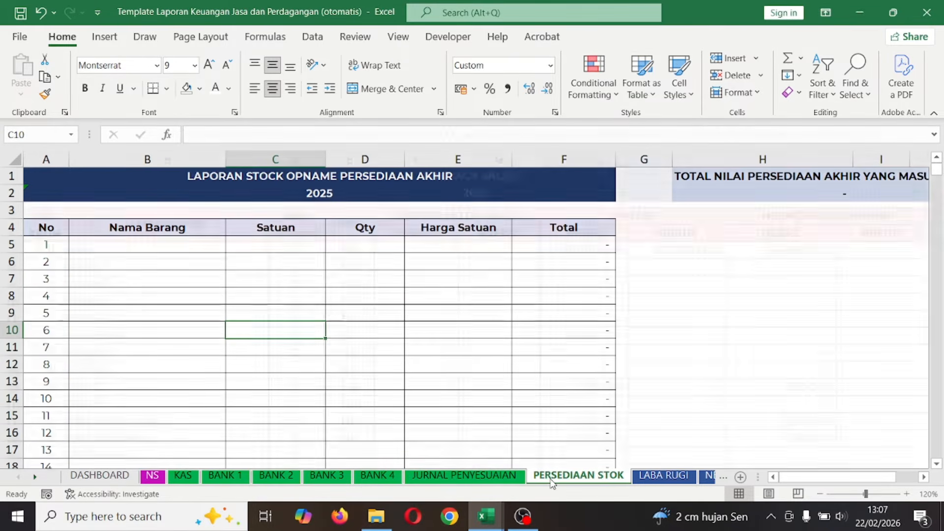
click(144, 248)
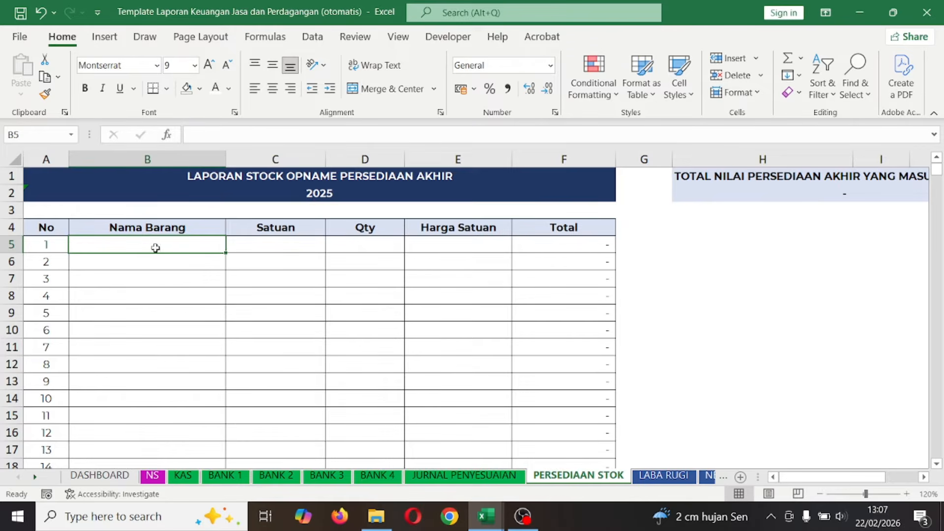
click(422, 251)
click(550, 245)
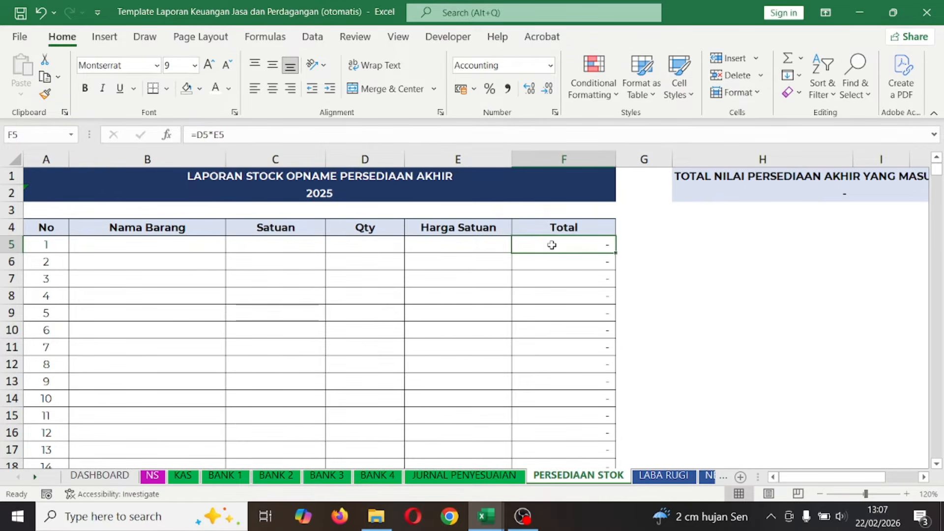
click(447, 242)
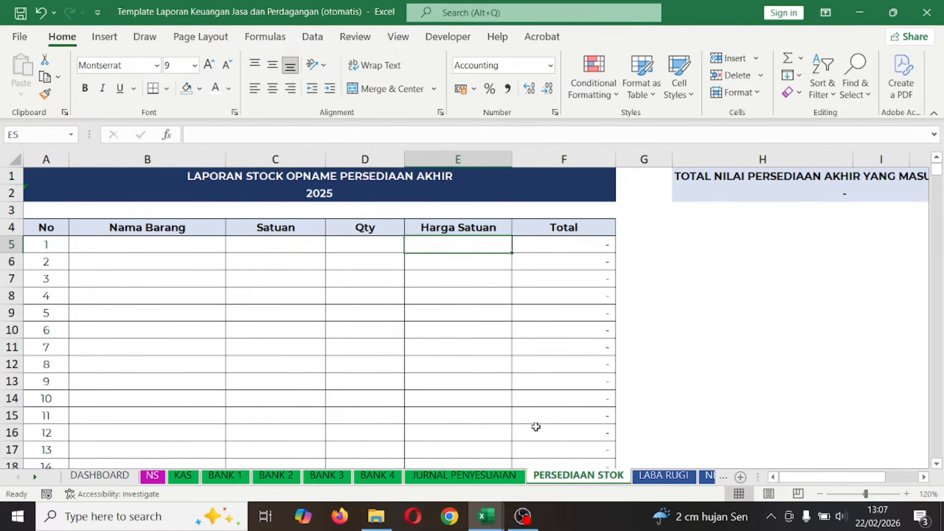
- Inspect the Gabungan formula of Persediaan Akhir on the LABA RUGI sheet
click(671, 476)
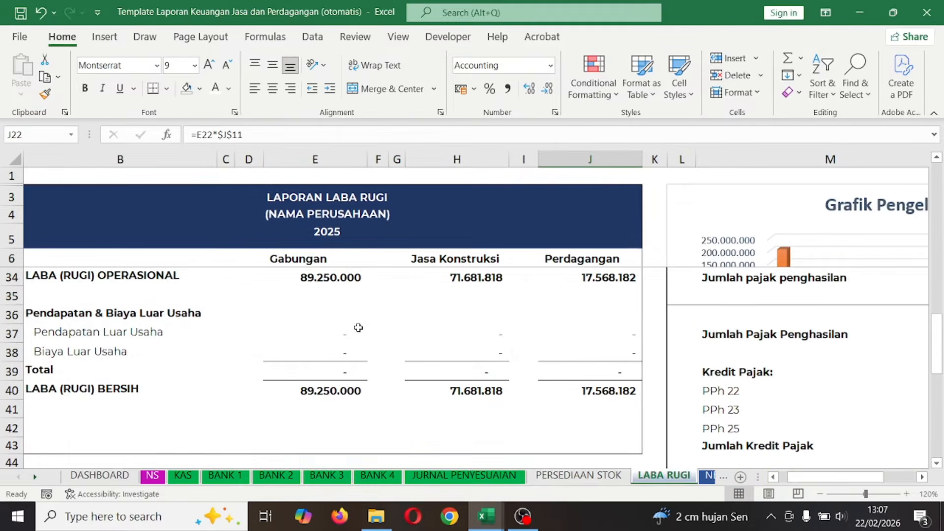
scroll(358, 327, up, 9)
scroll(358, 327, down, 2)
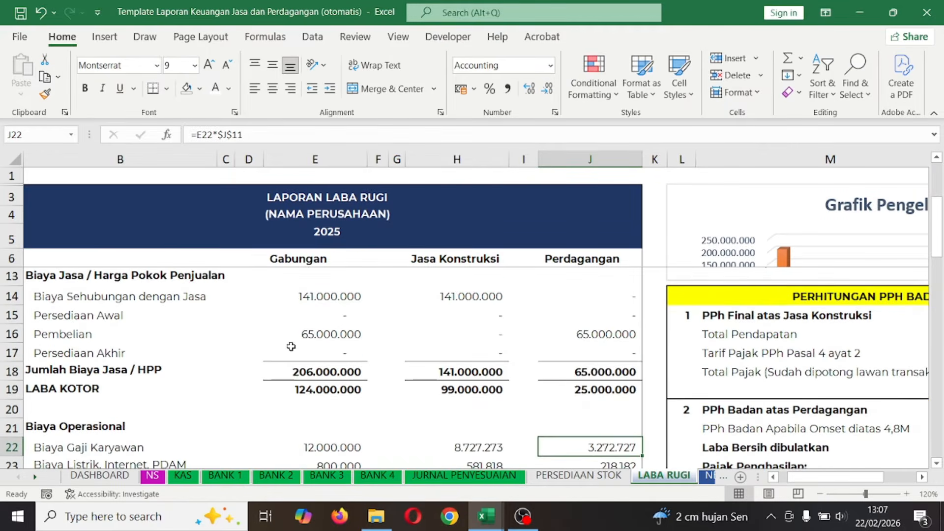
click(326, 352)
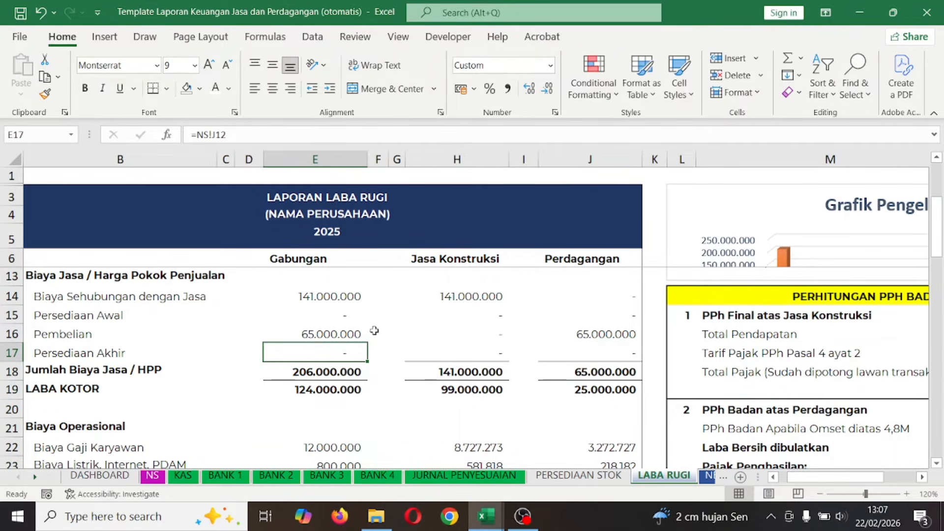
- Enter AC in stock row 1 with Satuan Unit, Qty 1 and Harga Satuan 4.000.000, and check Persediaan Akhir on LABA RUGI
click(590, 477)
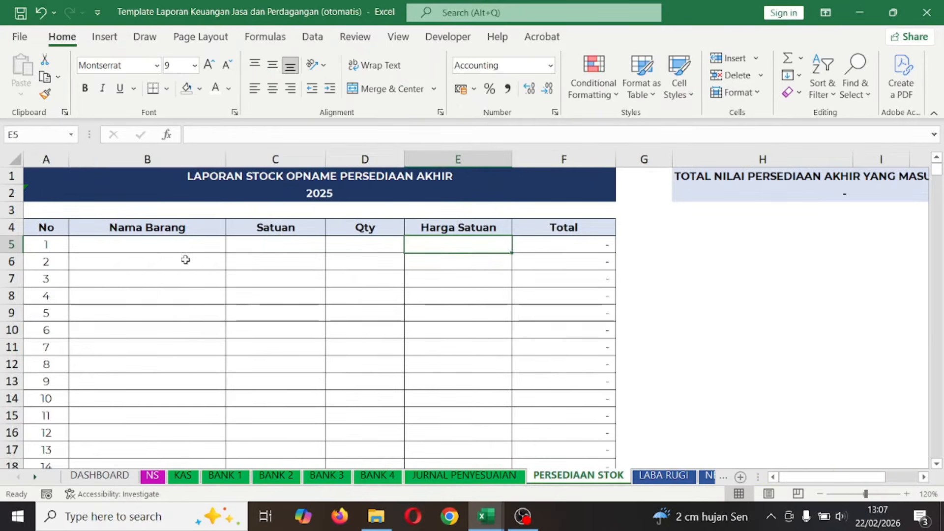
click(172, 244)
text(AC)
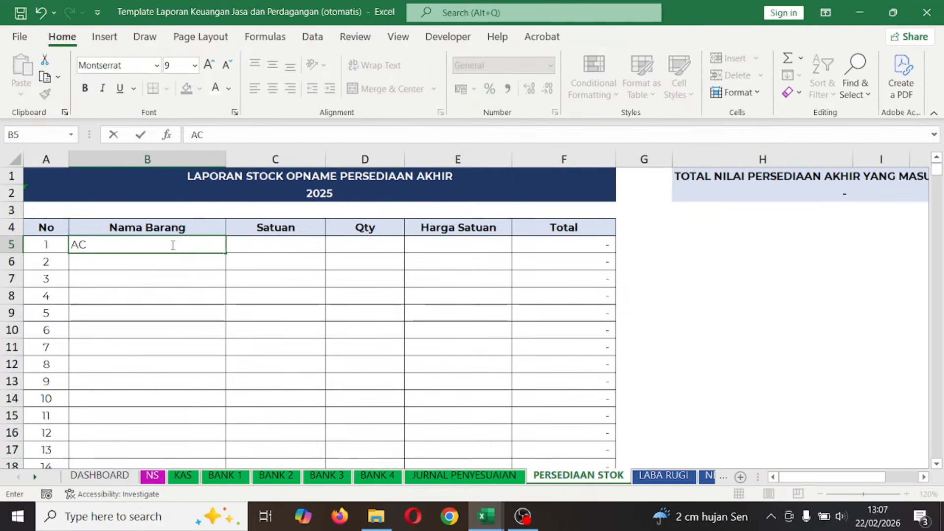
key(Tab)
text(Unit)
key(Tab)
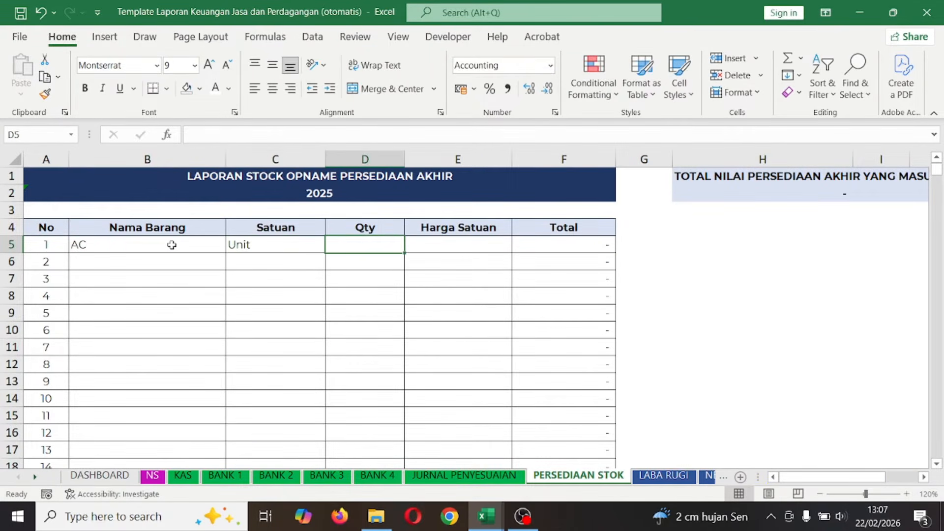
text(1)
key(Tab)
text(4.0)
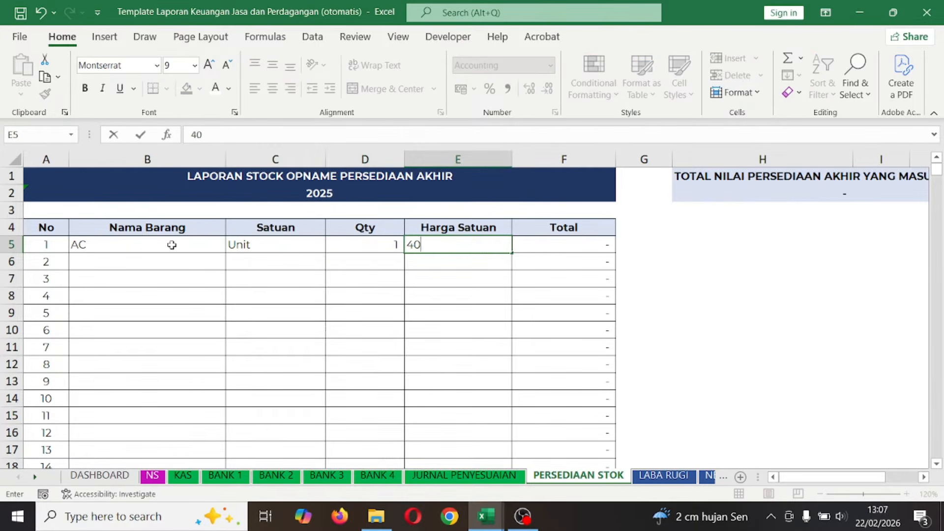
text(00.000)
key(Tab)
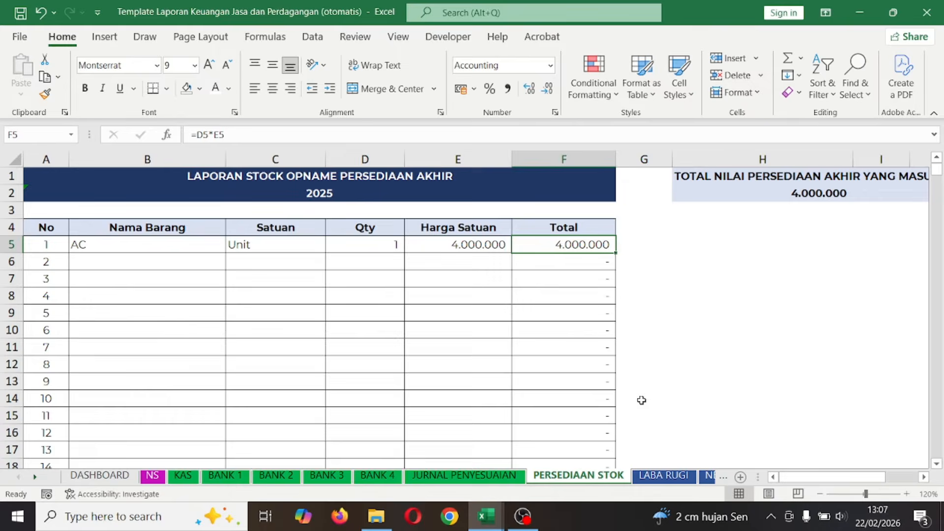
click(685, 477)
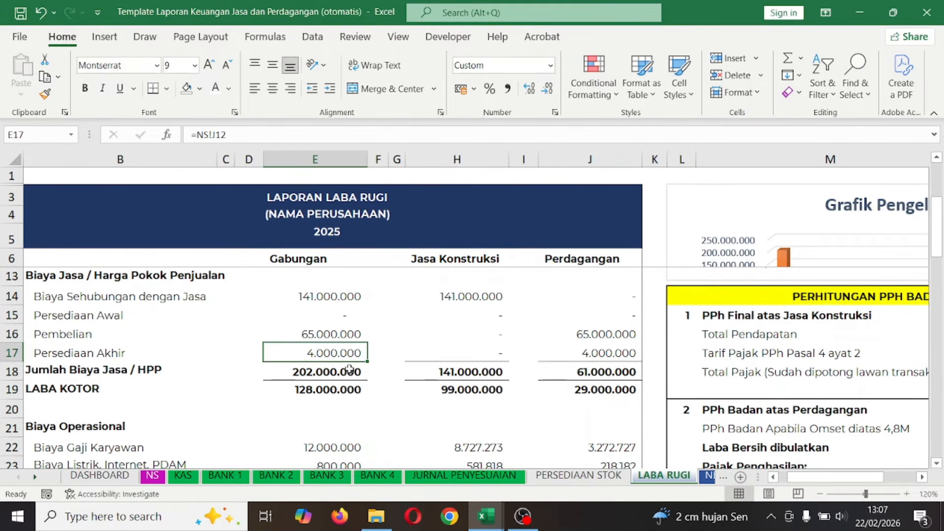
- Clear the sample AC entry from the Nama Barang to Harga Satuan columns on PERSEDIAAN STOK
click(579, 475)
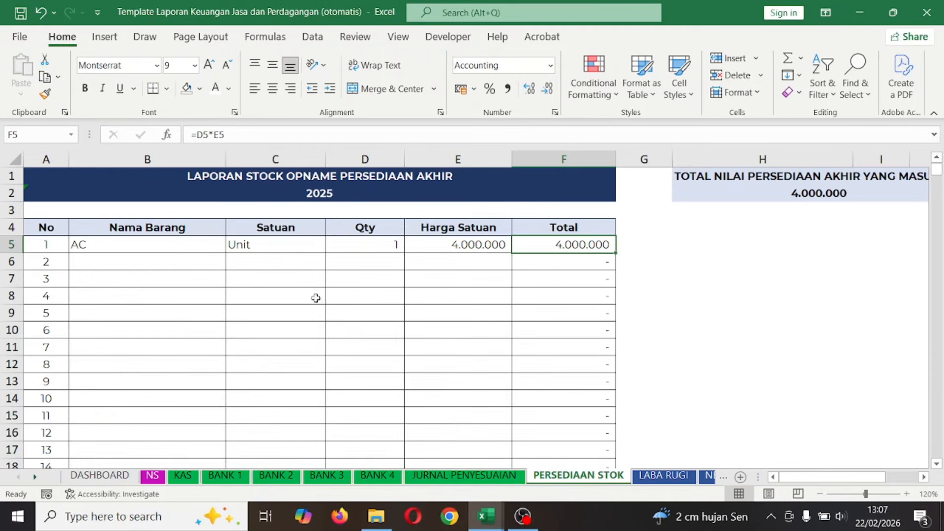
mouse_move(125, 244)
mouse_down()
mouse_move(474, 276)
mouse_move(474, 292)
mouse_up()
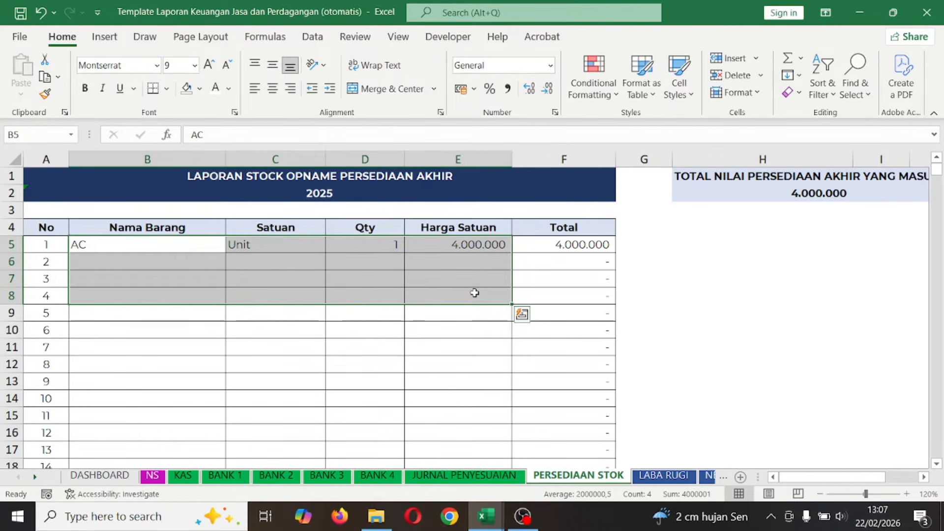
key(Delete)
click(219, 241)
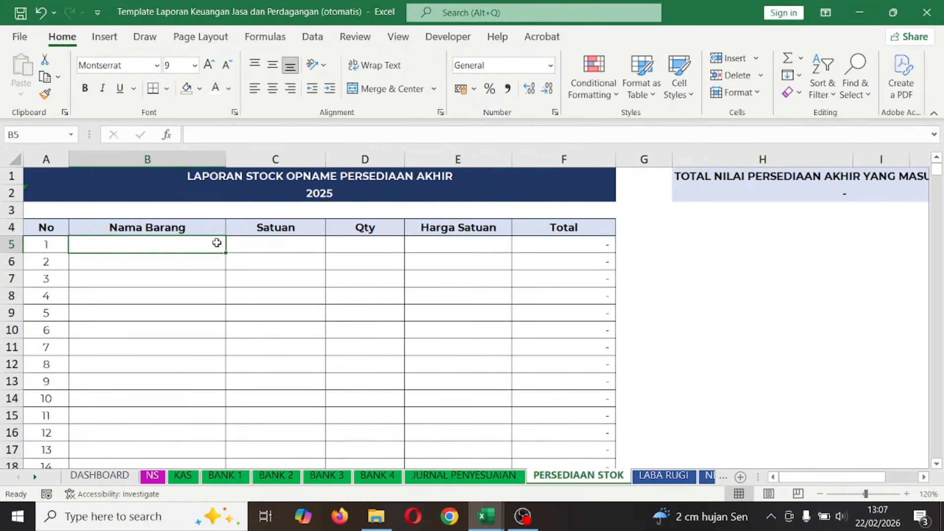
click(287, 244)
click(460, 247)
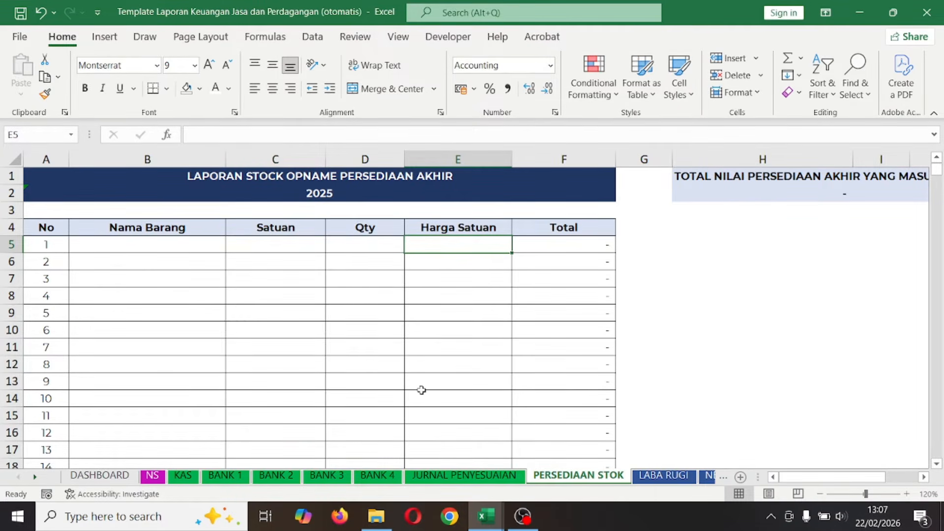
- On JURNAL PENYESUAIAN, set Keterangan to Pendapatan Jasa Konstruksi in row 7 and Piutang in row 8
click(435, 476)
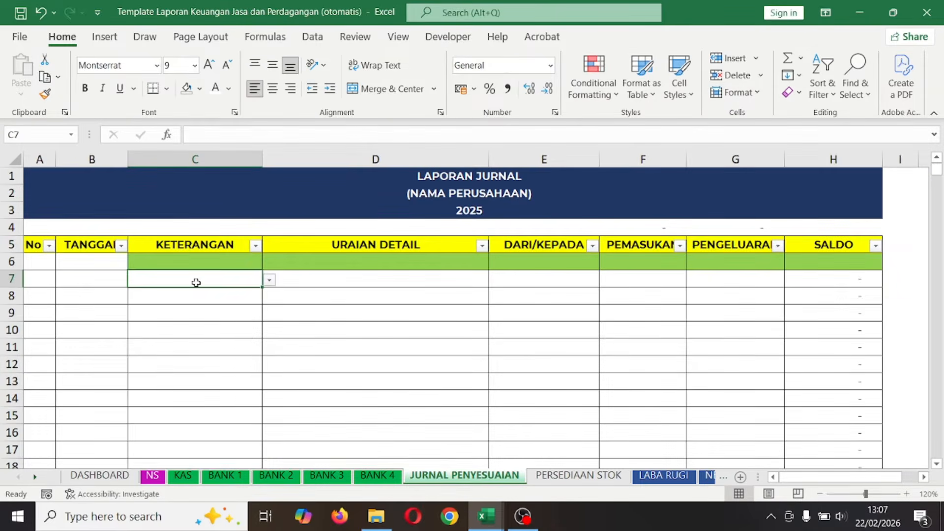
click(232, 299)
click(228, 280)
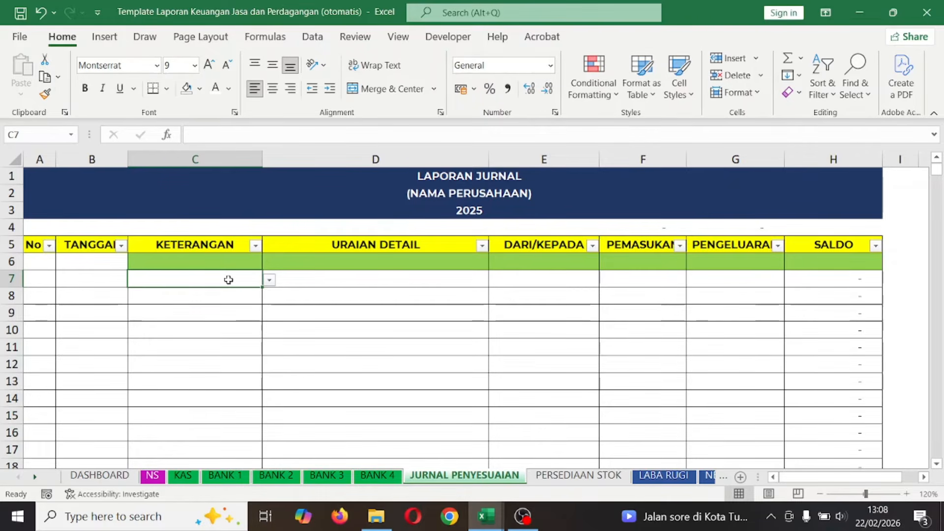
click(269, 280)
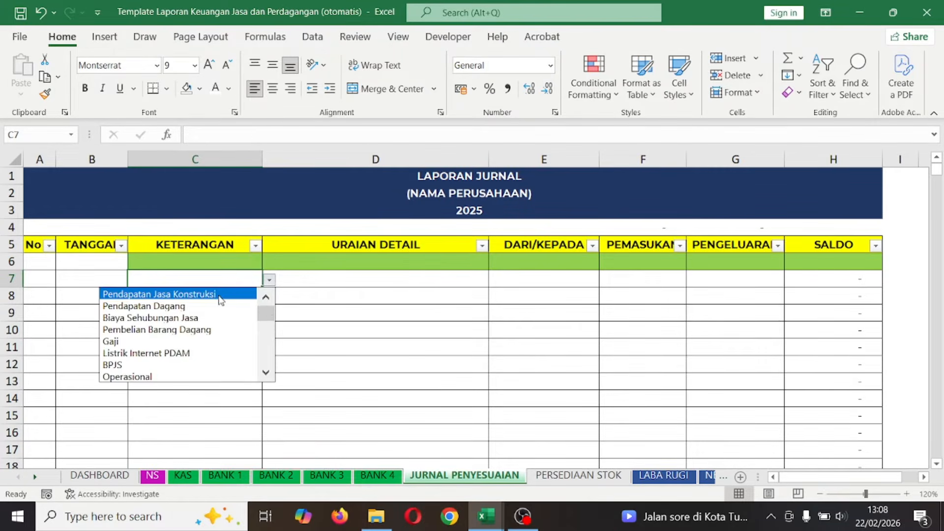
click(220, 295)
click(238, 293)
click(270, 296)
drag(266, 325, 266, 362)
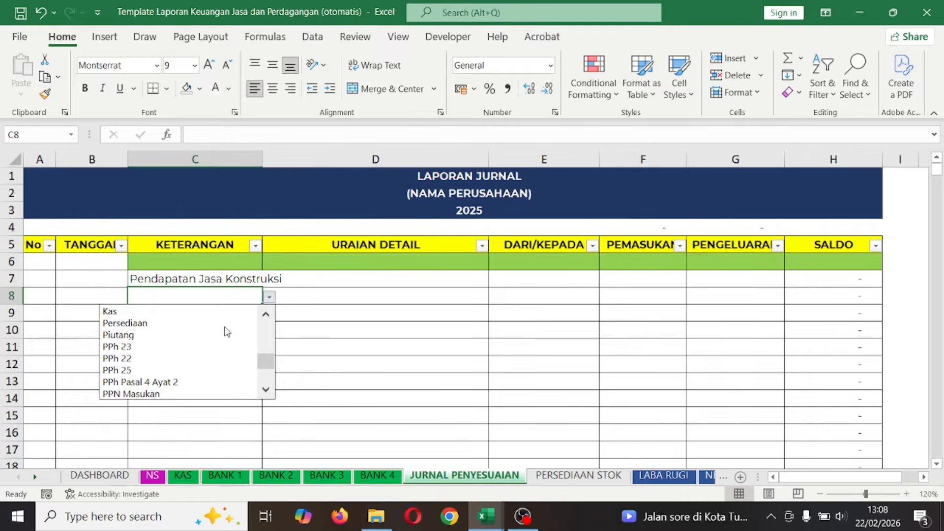
click(183, 334)
- Fill Uraian Detail with Pendapatan in row 7 and Piutang in row 8 of the journal
click(299, 283)
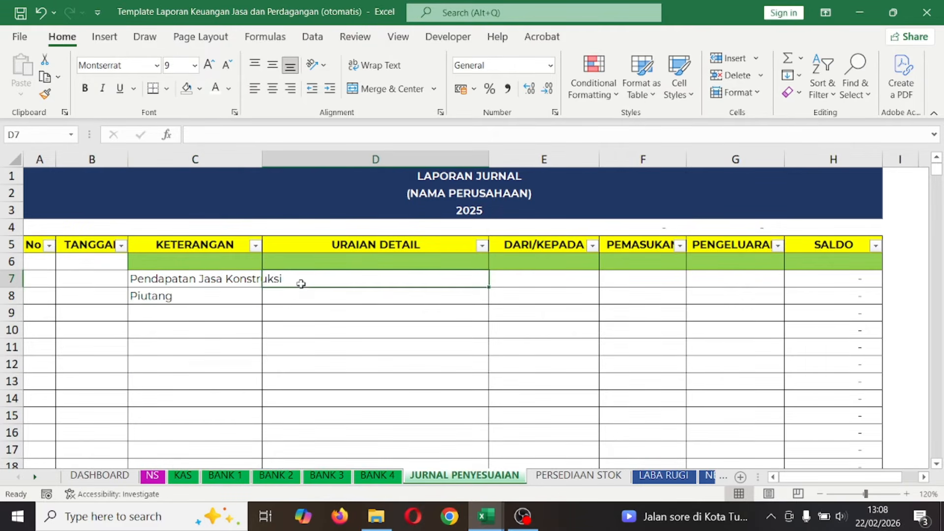
text(Pendapatan)
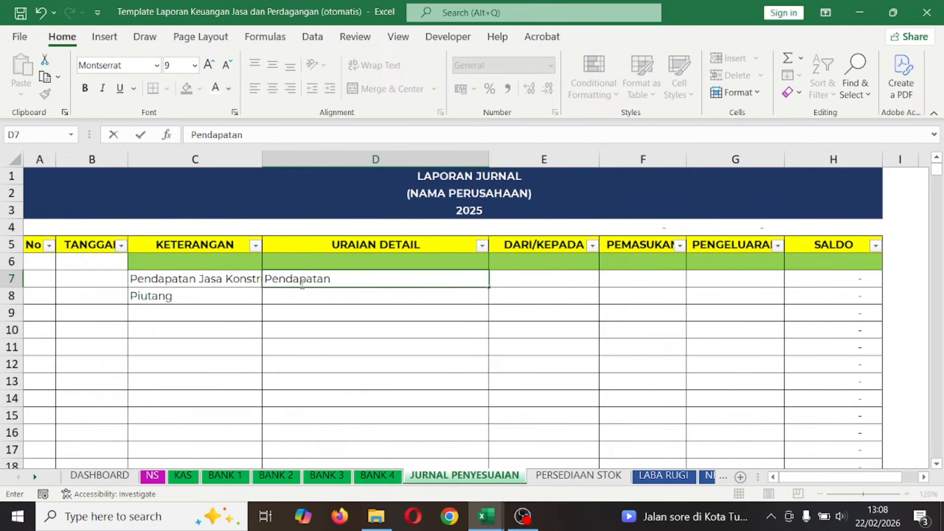
key(Return)
text(Piutang)
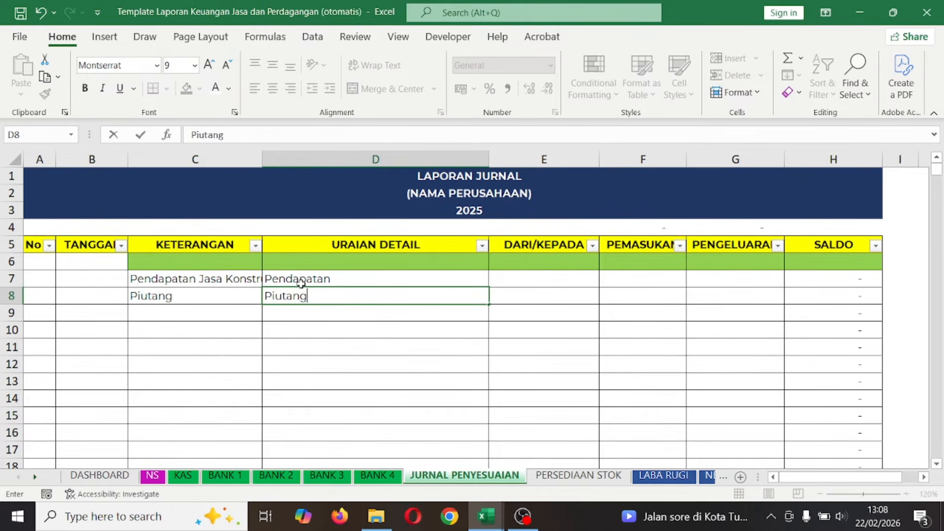
key(Tab)
key(Up)
key(Right)
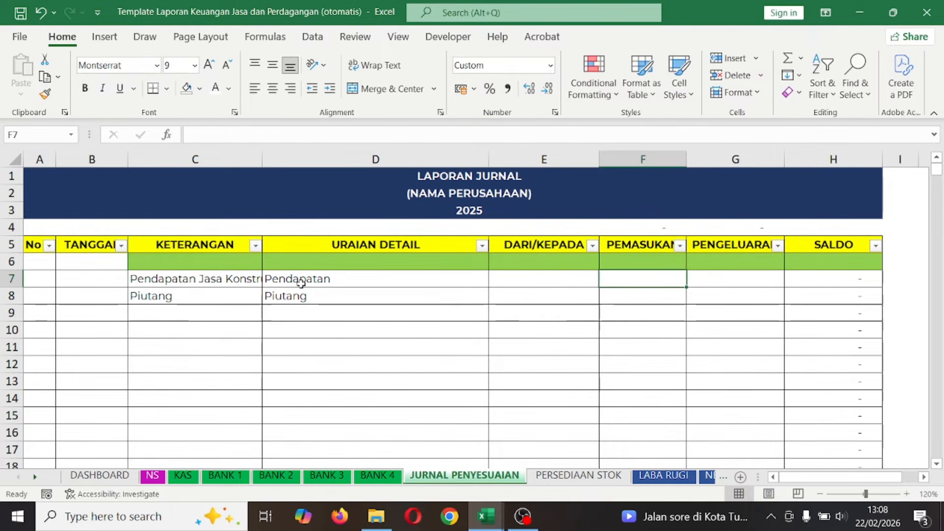
- Enter 60.000.000 as Pemasukan on the Pendapatan row and 60.000.000 as Pengeluaran on the Piutang row
text(60000000)
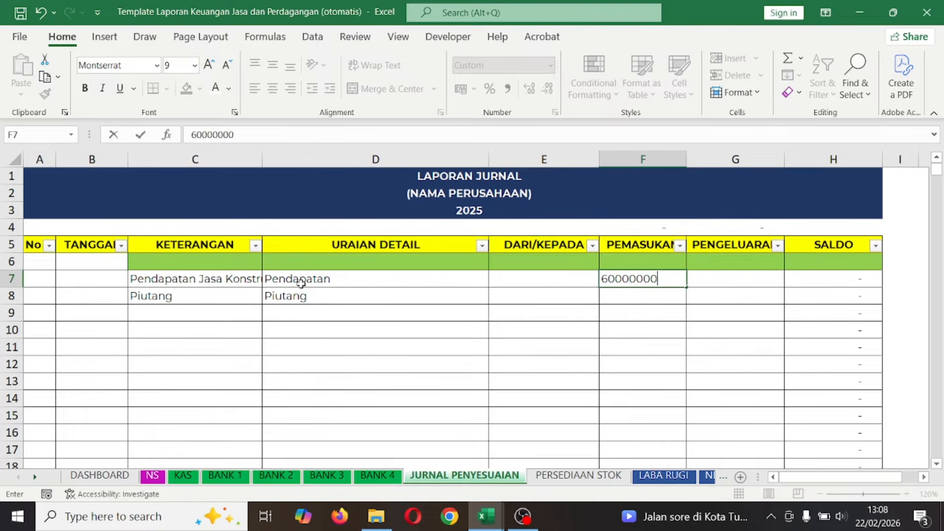
key(Return)
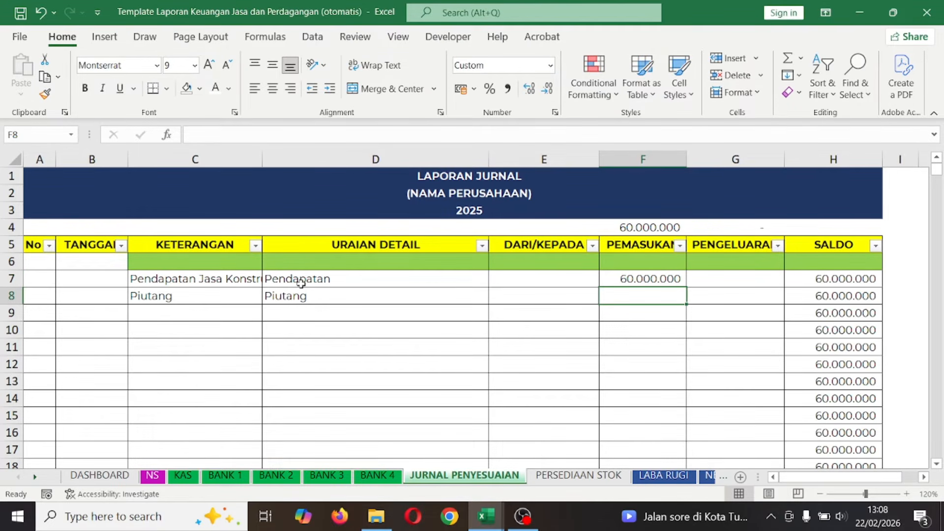
key(Up)
key(Left)
key(Right)
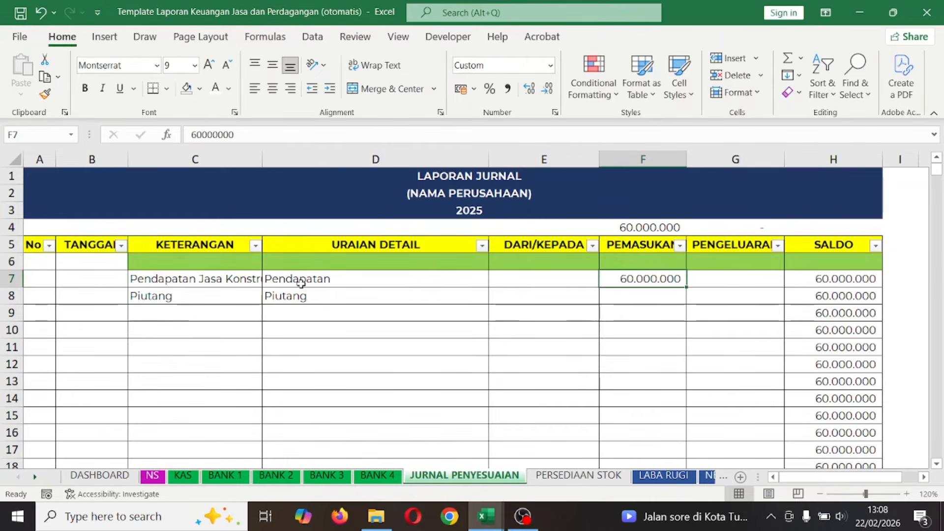
key(Down)
key(Right)
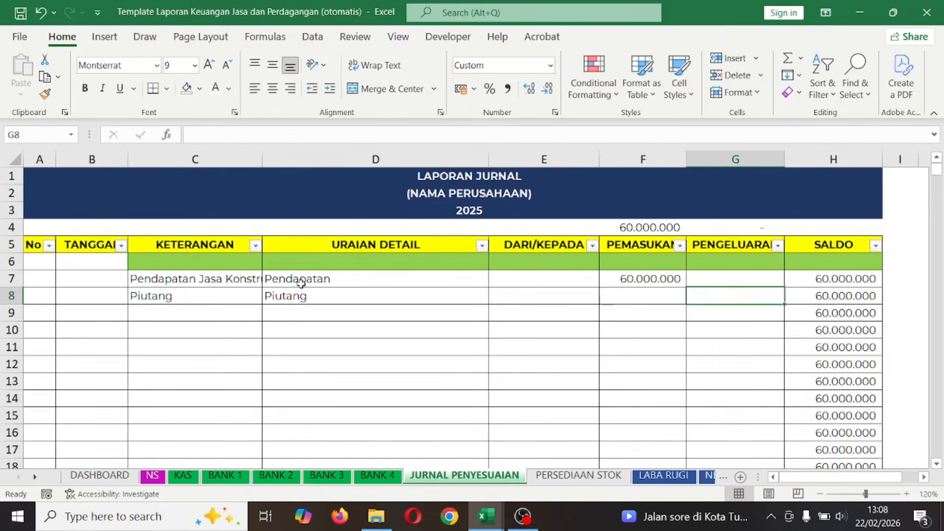
text(60.000.000)
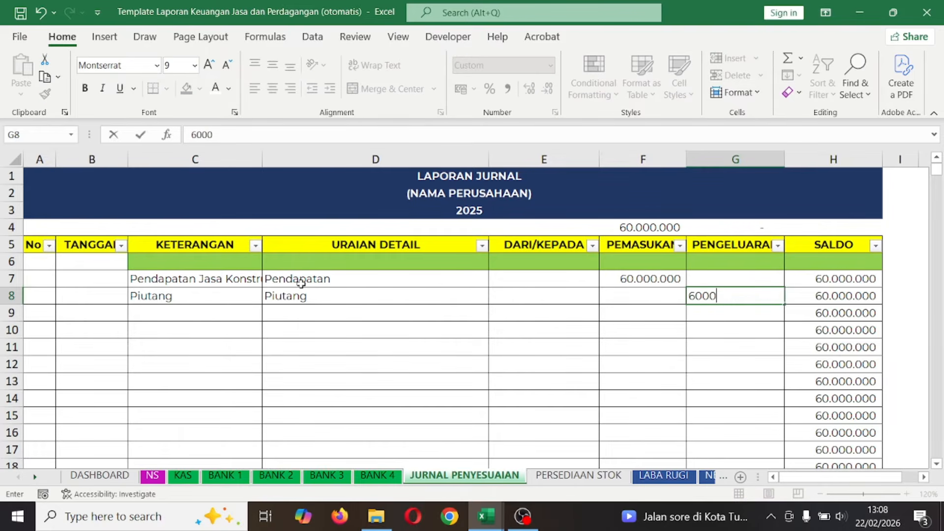
key(Return)
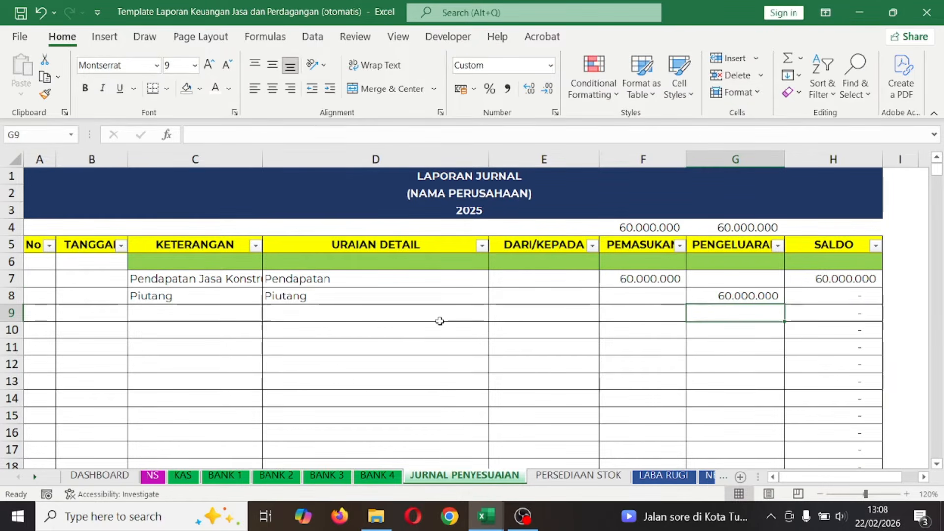
click(480, 328)
click(585, 327)
drag(409, 273, 698, 310)
drag(242, 275, 723, 315)
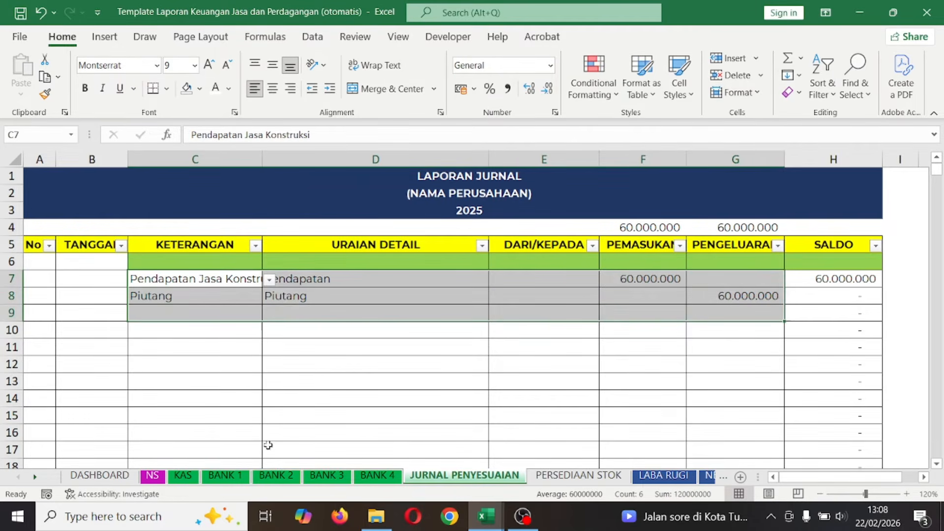
- On the KAS sheet, set Keterangan of transaction number 27 to Piutang
click(183, 475)
scroll(251, 383, down, 1)
scroll(251, 383, down, 8)
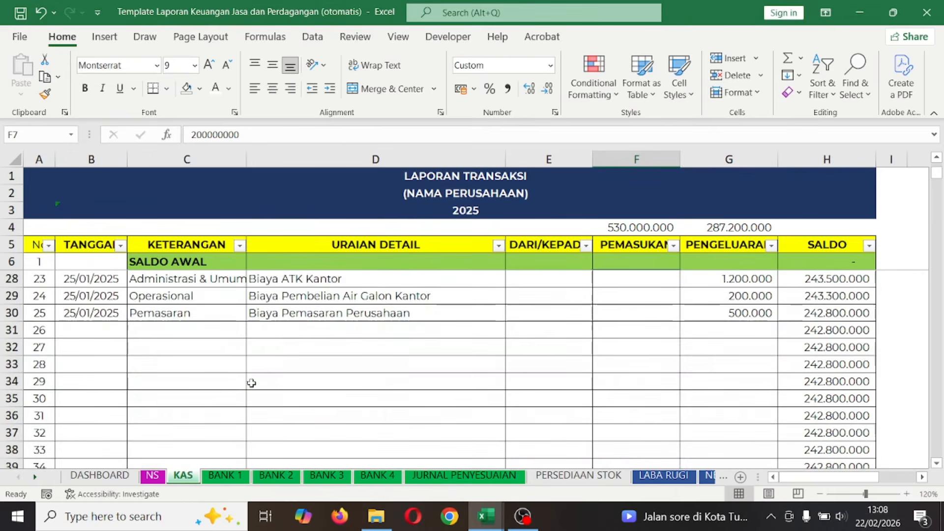
click(209, 295)
scroll(271, 318, up, 1)
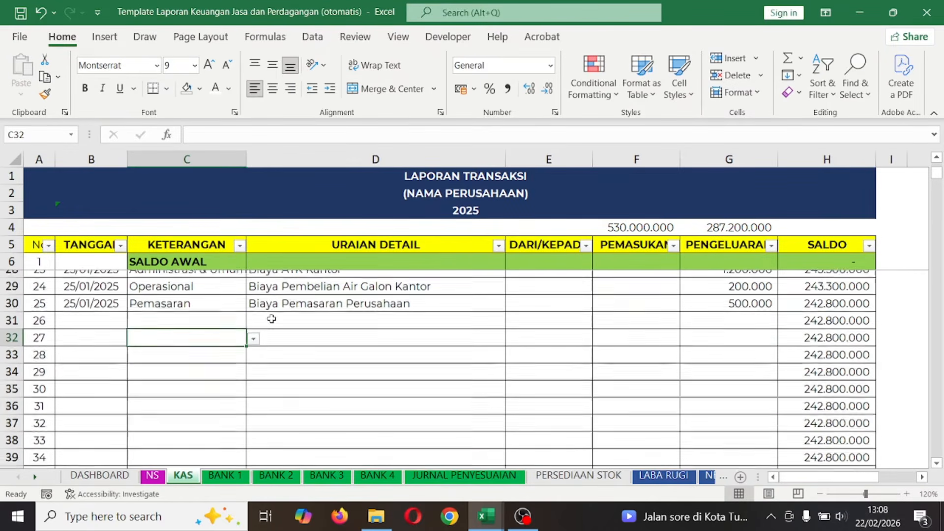
click(253, 348)
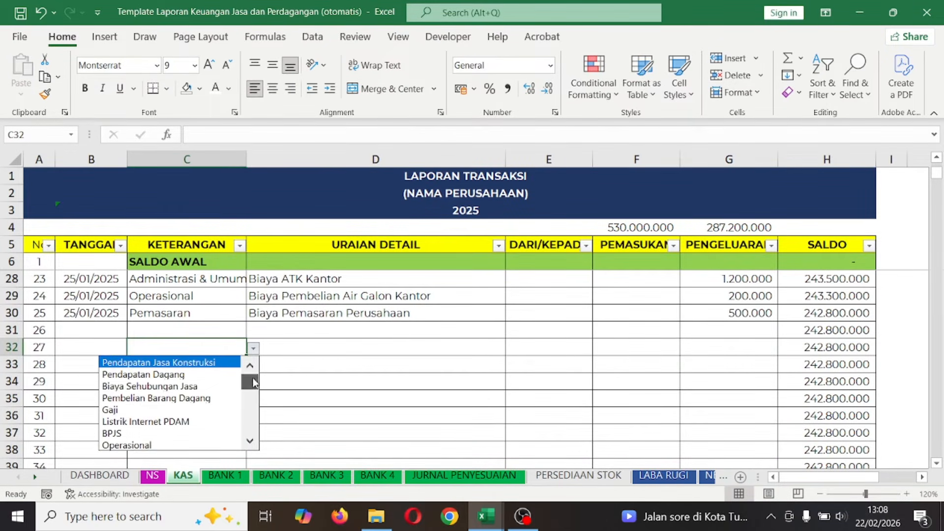
drag(253, 382, 250, 411)
key(Escape)
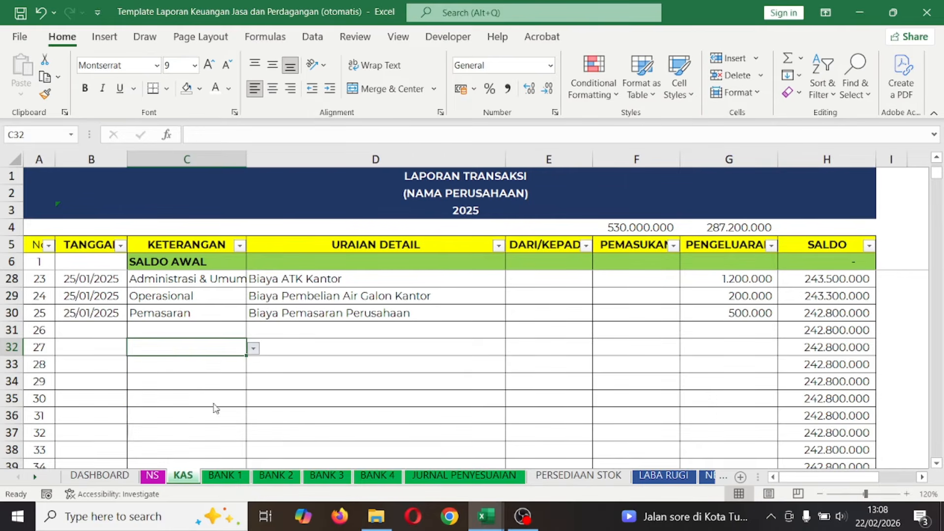
- Complete the Piutang row on KAS with Uraian Detail "Pembayaran piutang" and a Pemasukan of 60.000.000
click(317, 347)
text(Pemba)
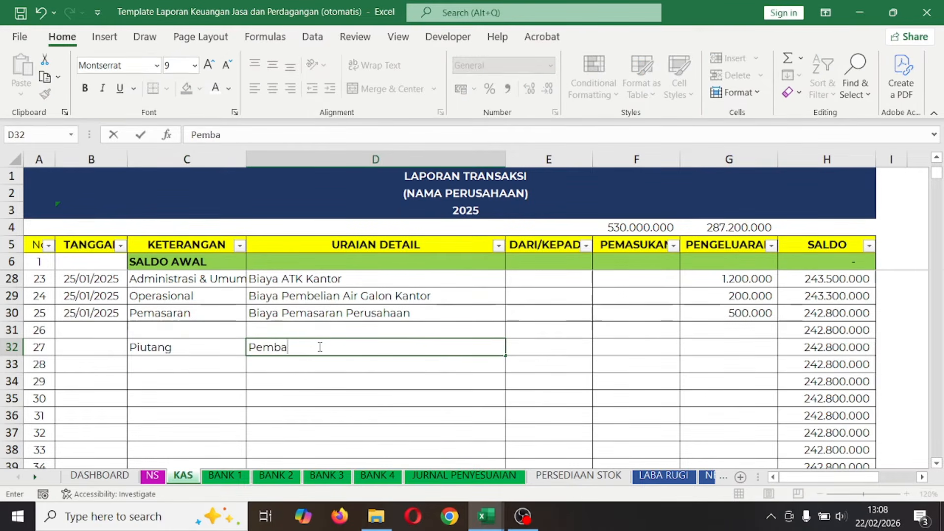
text(yaran piutang)
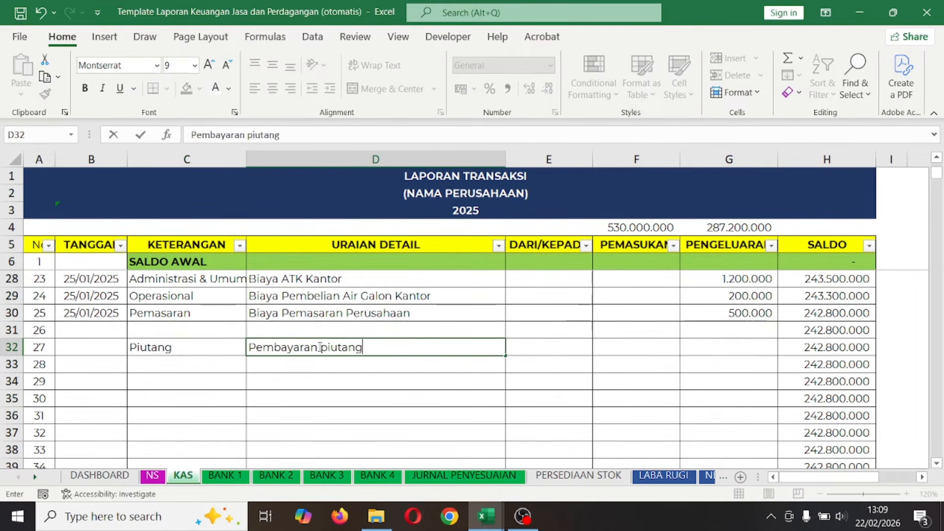
key(Tab)
key(Tab)
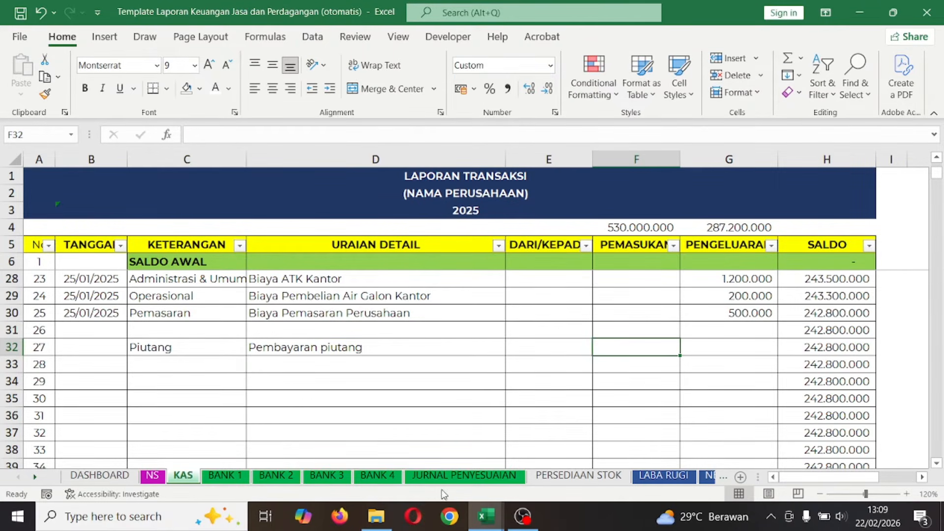
click(445, 475)
click(183, 475)
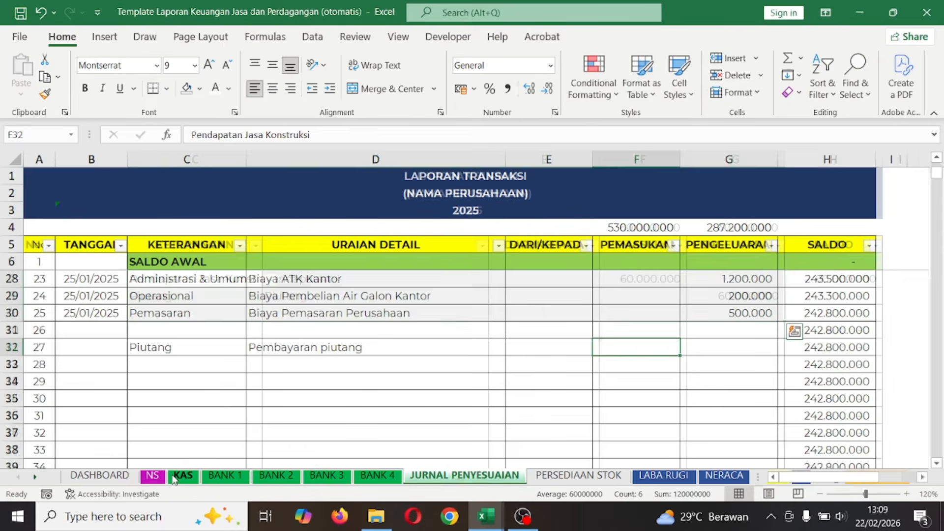
text(60.00)
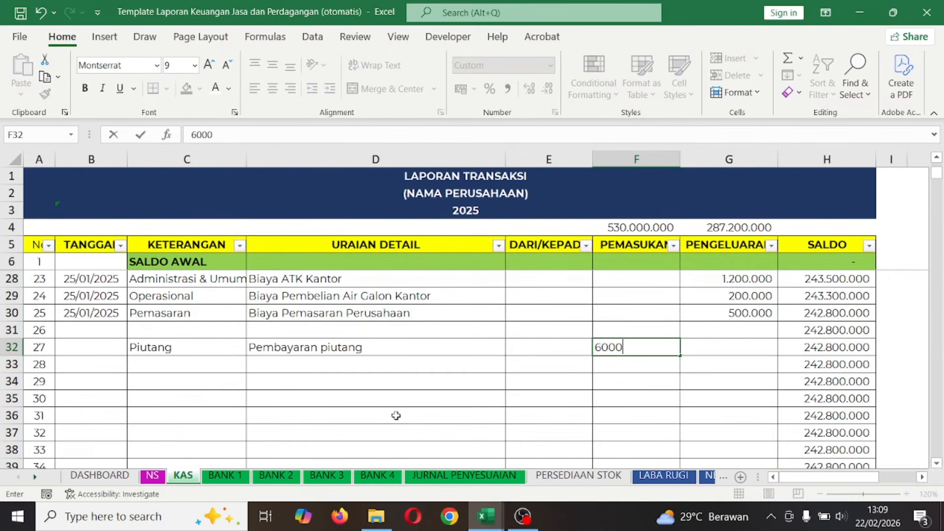
text(0.000)
key(Return)
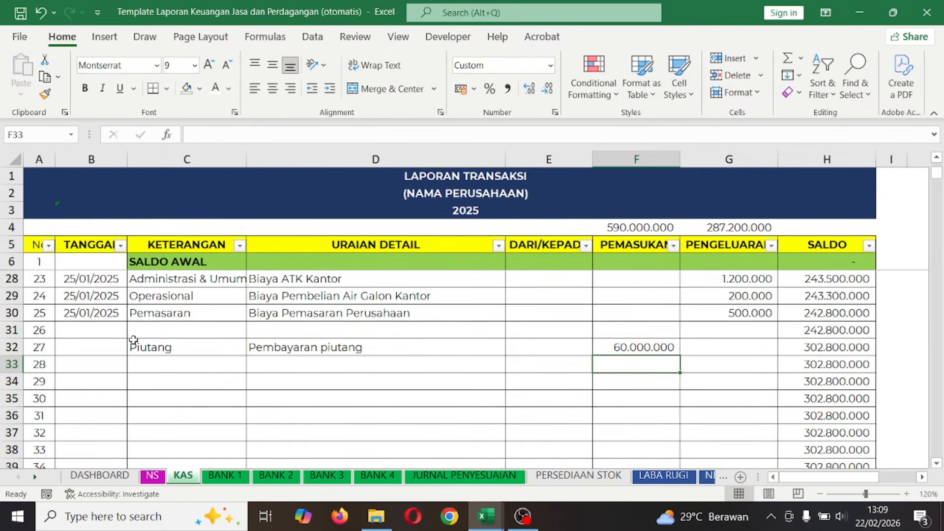
- Clear the sample Pembayaran piutang entry on KAS and return to JURNAL PENYESUAIAN
drag(168, 346, 643, 381)
key(Delete)
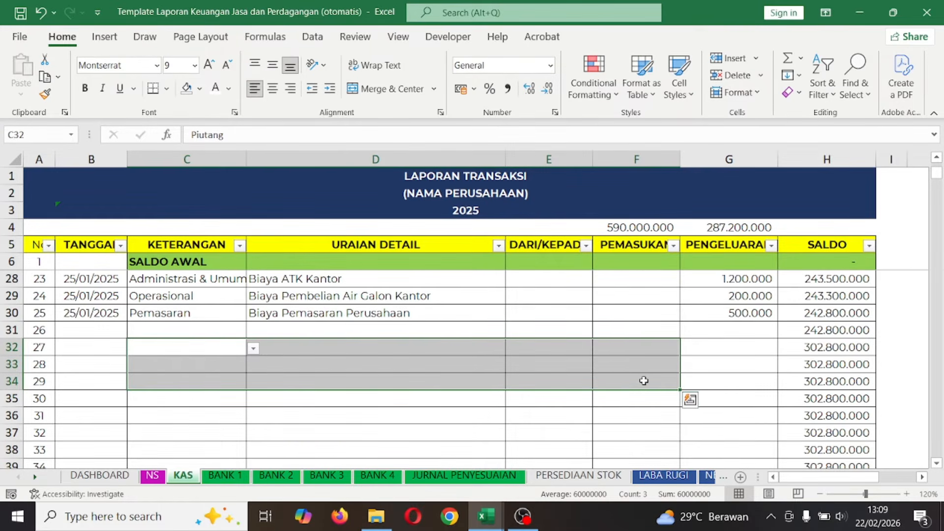
click(476, 474)
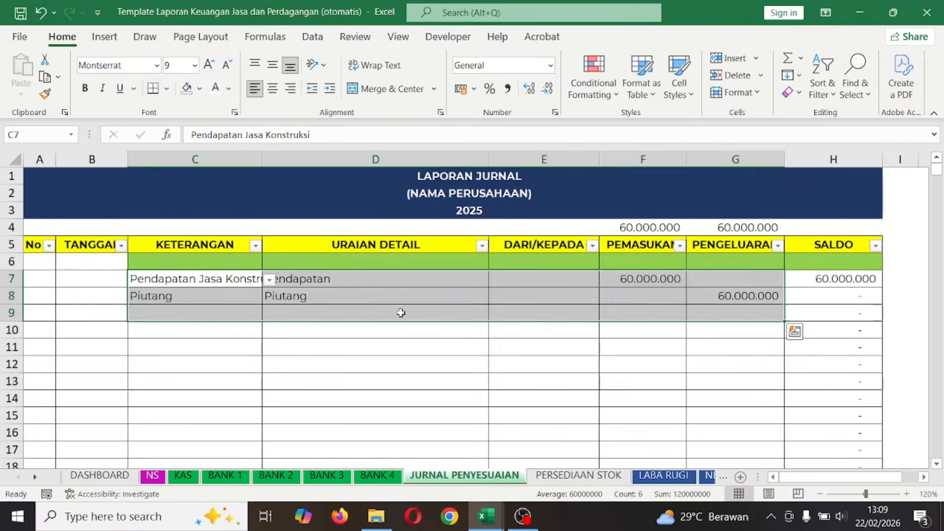
- Check the journal's Piutang amount and inspect the Piutang Usaha balance and formula on NERACA
click(396, 299)
click(713, 299)
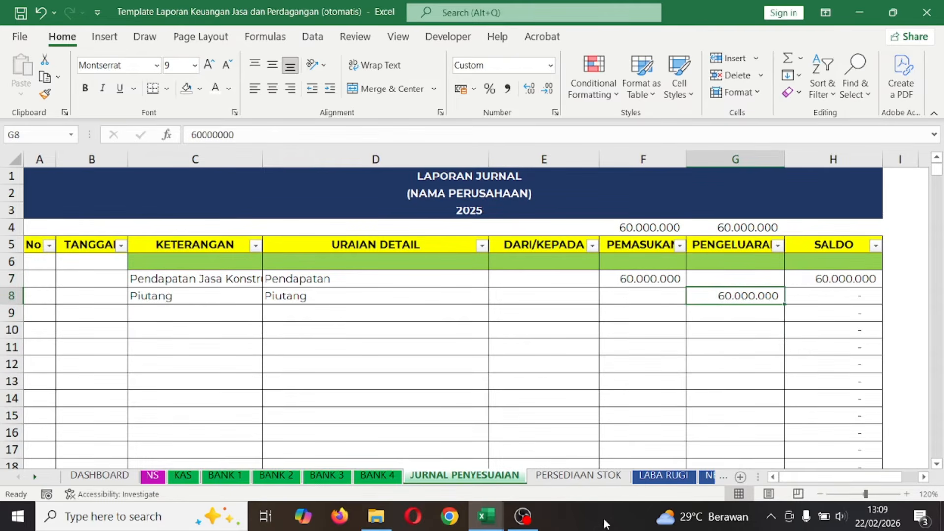
click(710, 475)
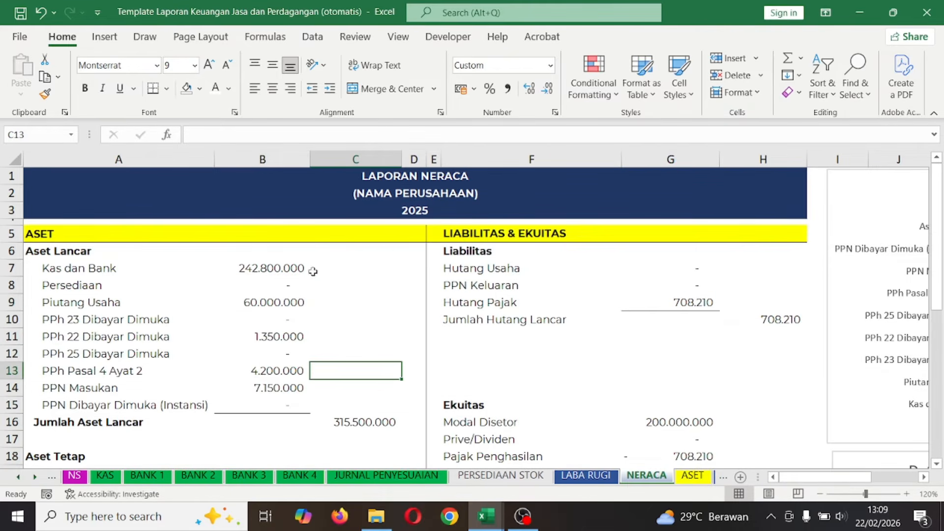
click(241, 303)
drag(127, 297, 256, 298)
click(256, 299)
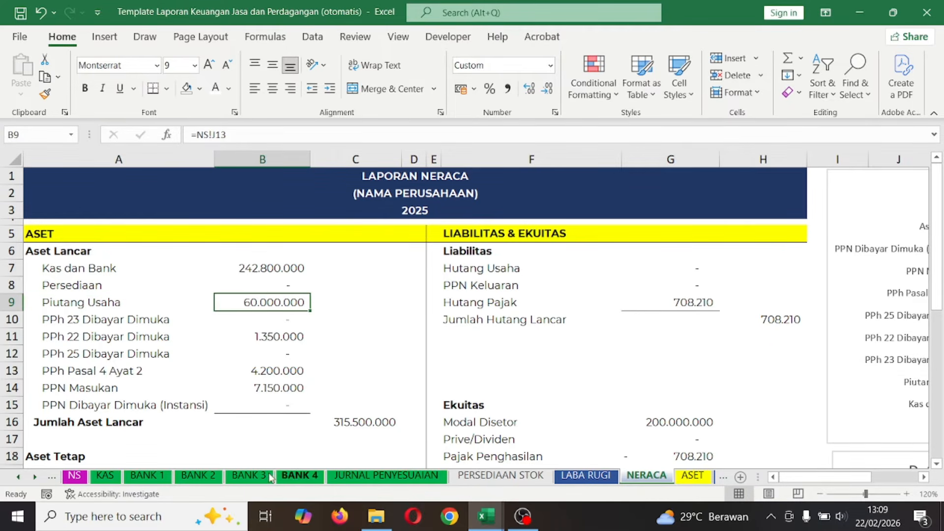
- Clear the sample Pendapatan and Piutang entries from Keterangan to Pengeluaran on JURNAL PENYESUAIAN
click(352, 477)
click(152, 297)
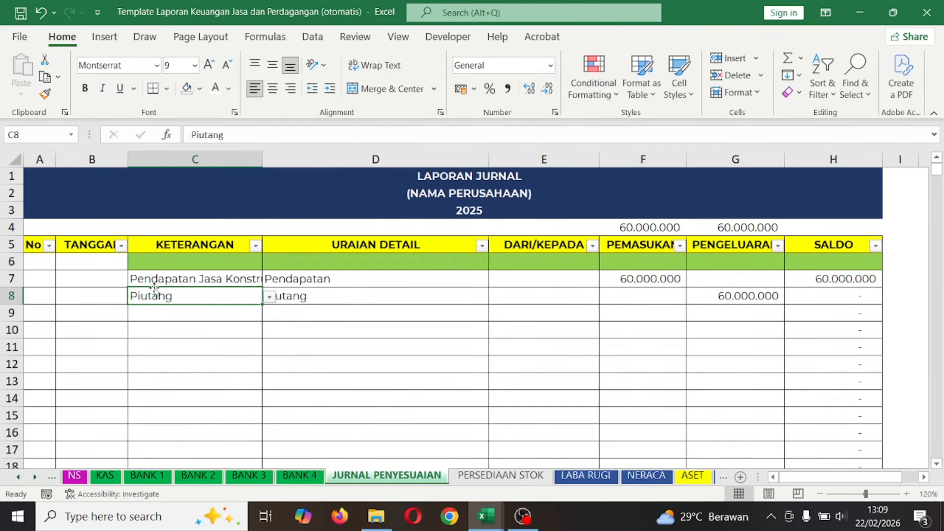
drag(169, 280, 701, 334)
key(Delete)
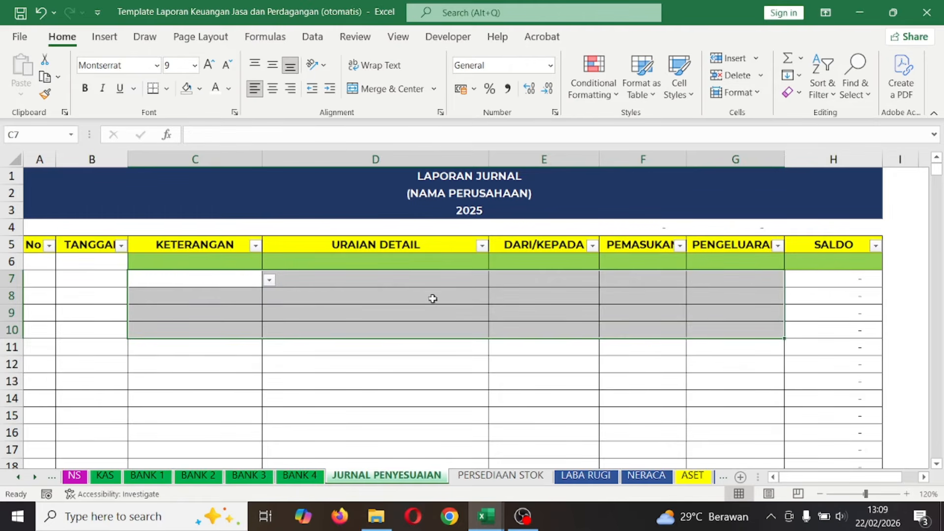
click(228, 295)
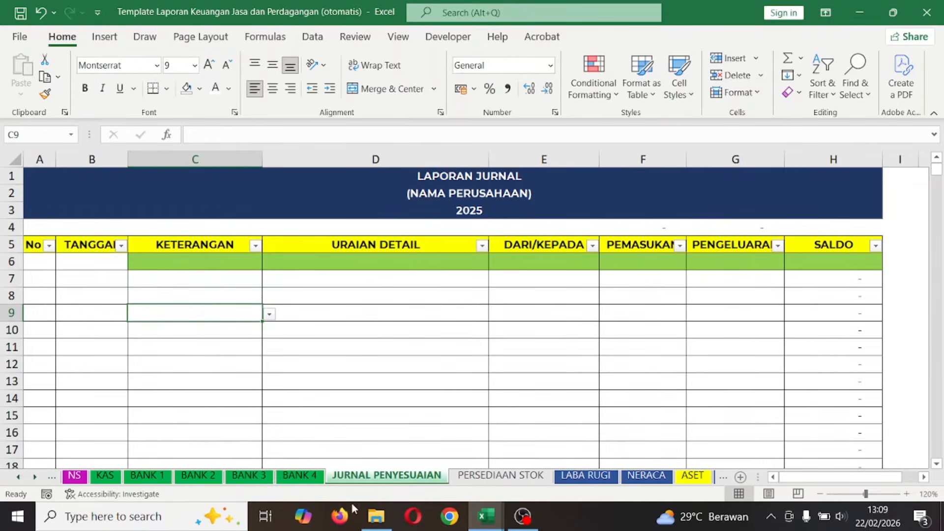
- Switch to Firefox and continue past the Coretax DJP welcome page
click(339, 516)
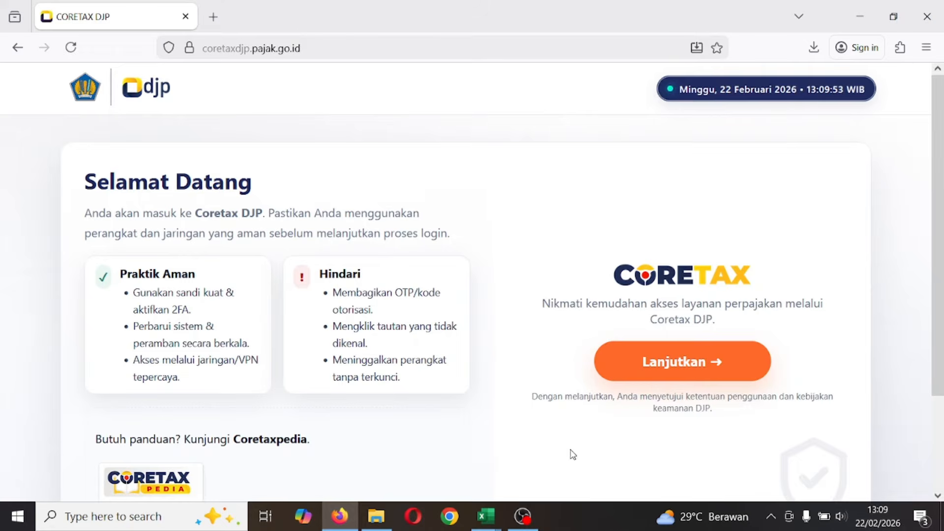
click(692, 373)
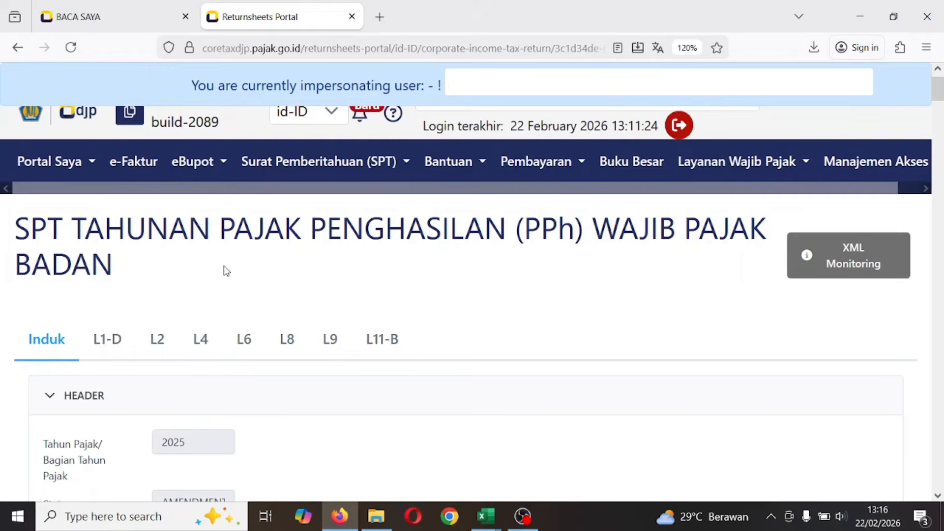
- Open attachment L1-D and review the accounts in its Laporan Laba Rugi and Laporan Posisi Keuangan sections
click(112, 344)
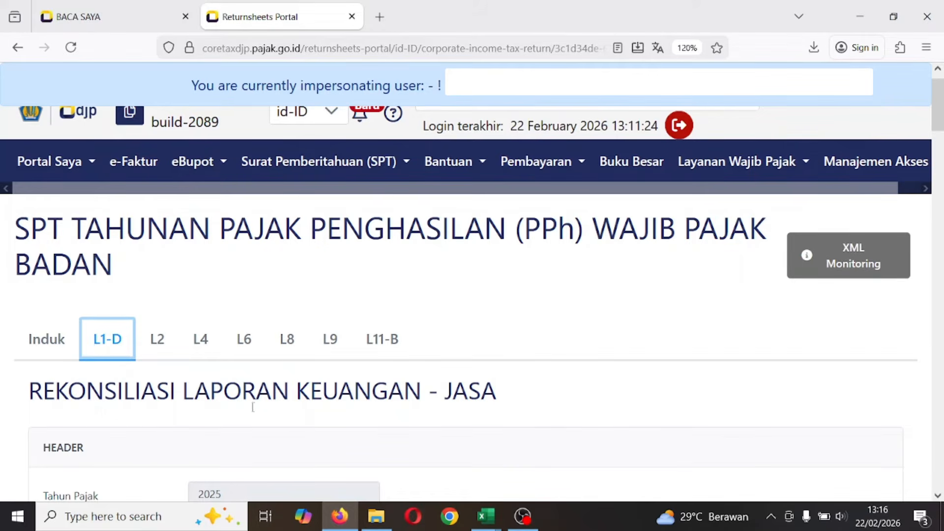
scroll(247, 421, down, 10)
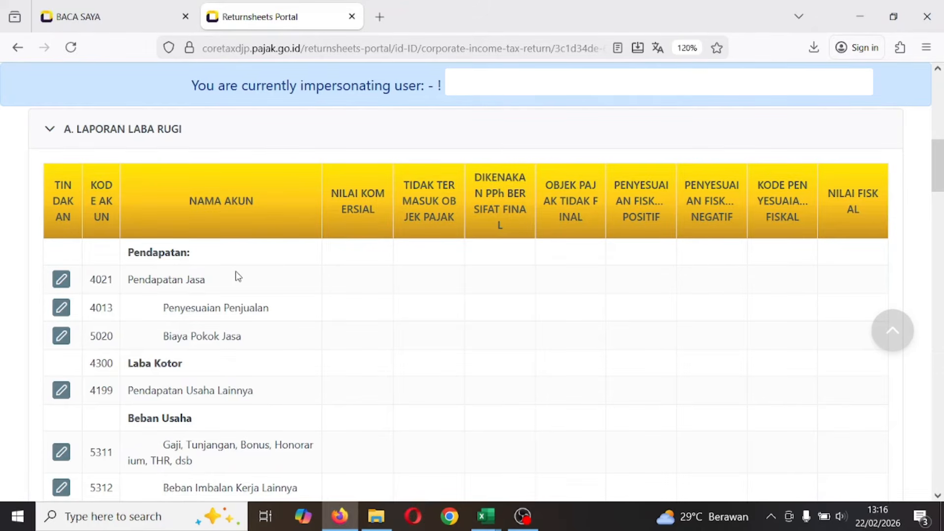
scroll(285, 339, down, 8)
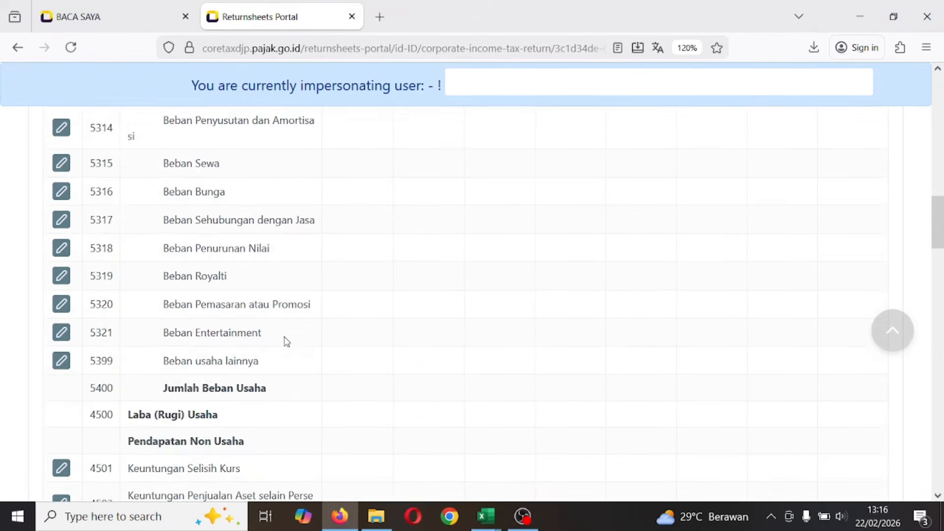
scroll(287, 341, down, 12)
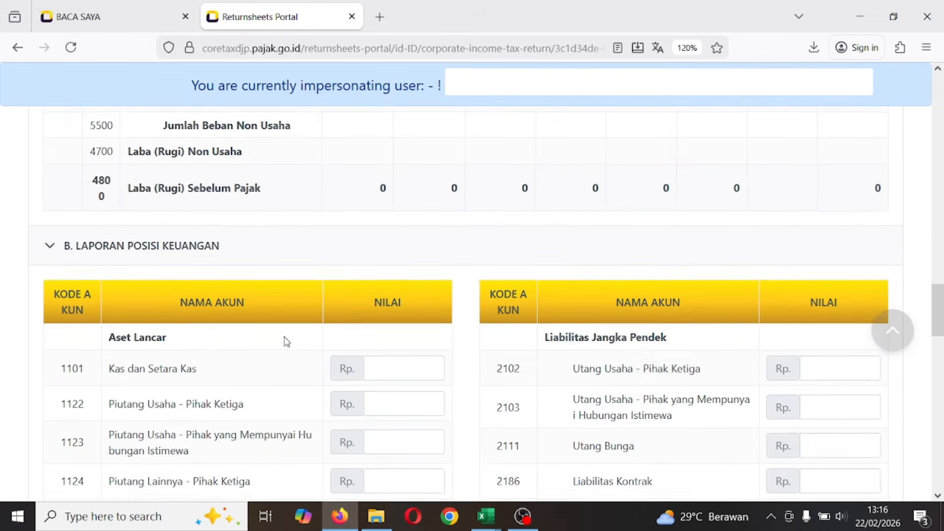
scroll(287, 342, down, 5)
scroll(286, 342, up, 2)
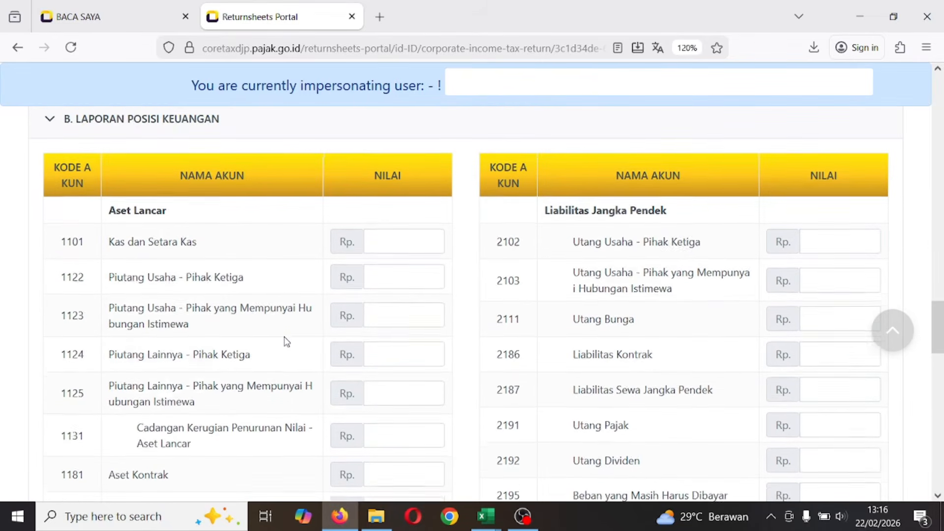
scroll(367, 273, up, 10)
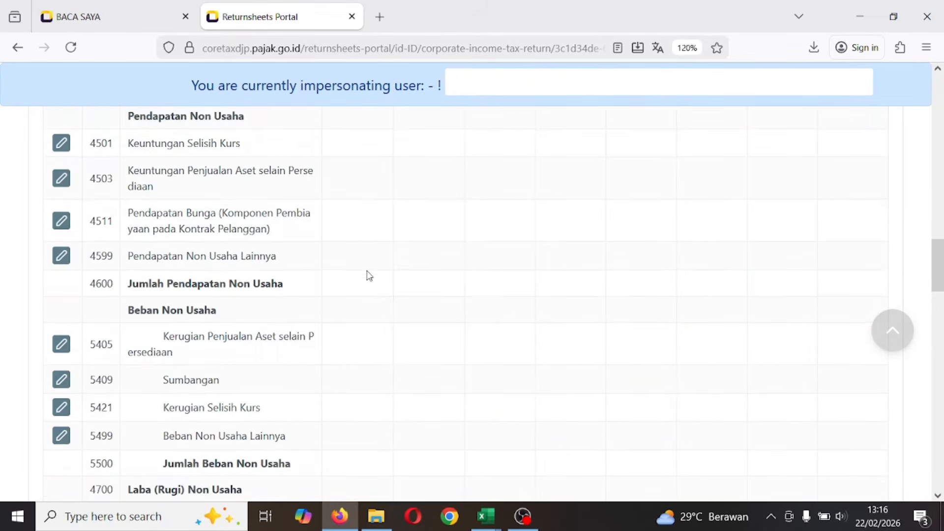
scroll(368, 275, up, 6)
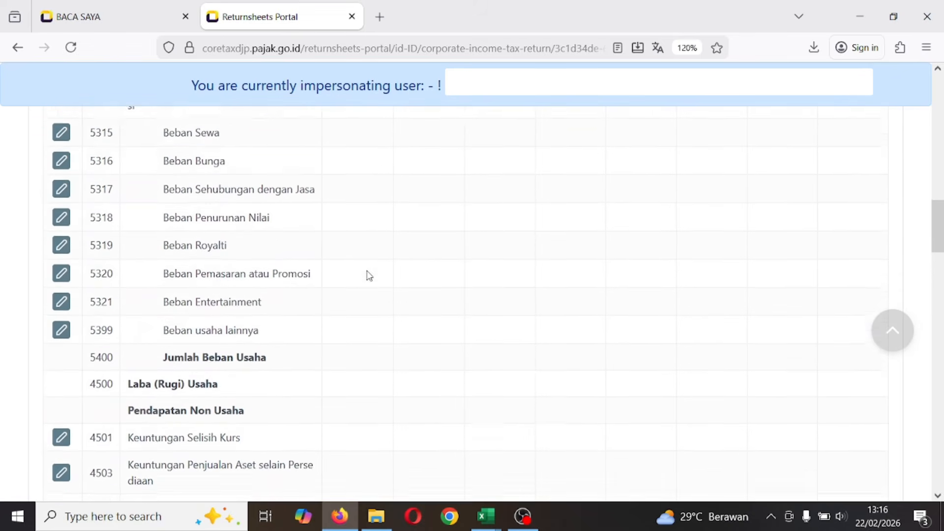
scroll(368, 276, up, 4)
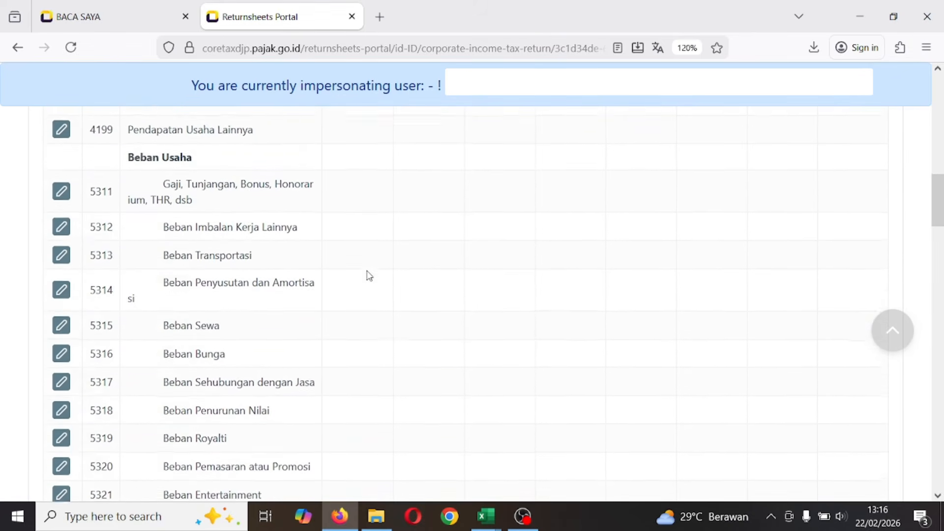
scroll(369, 275, up, 5)
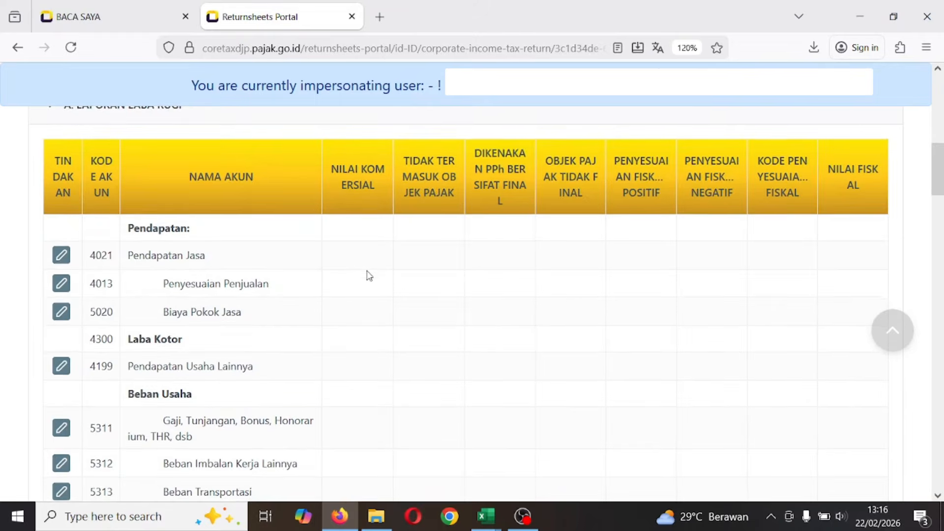
scroll(369, 275, up, 1)
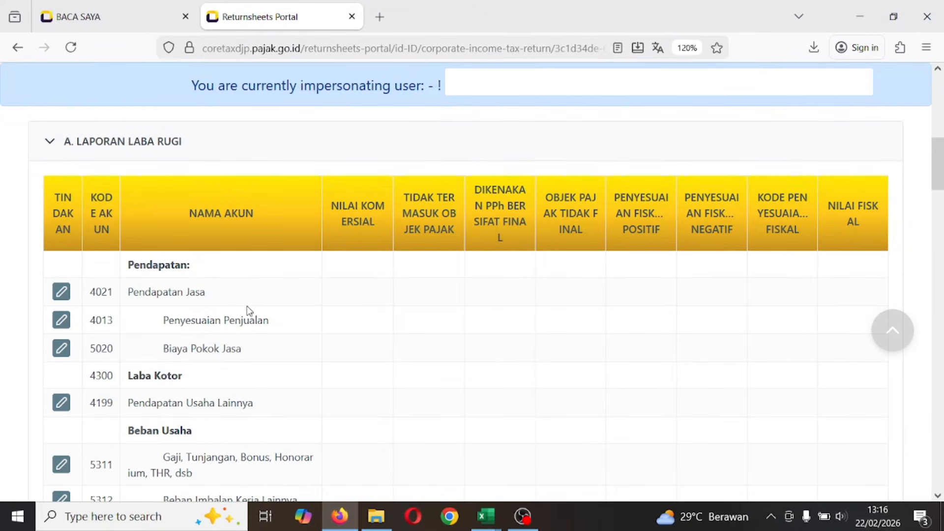
- Switch to the financial report template in Excel and view the Coretax-format sheets NERACA PAJAK and LABA RUGI PAJAK
mouse_move(485, 518)
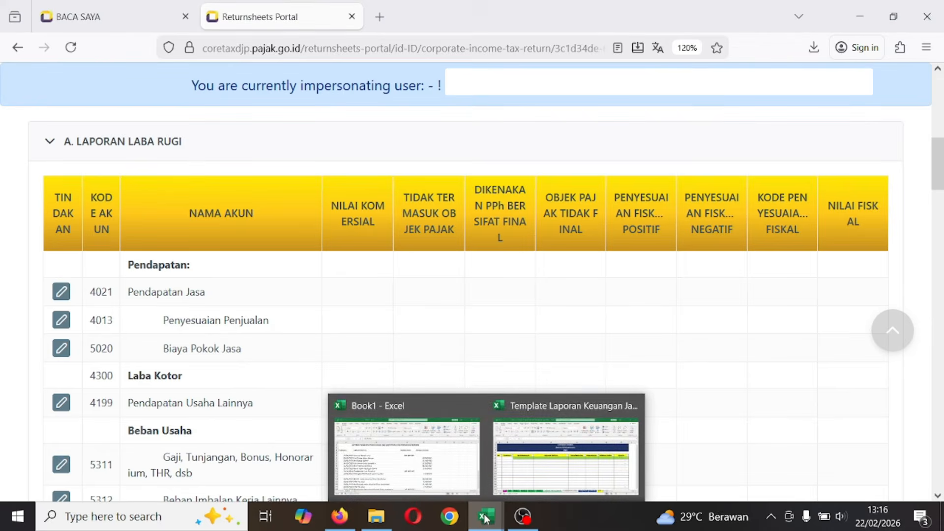
click(574, 461)
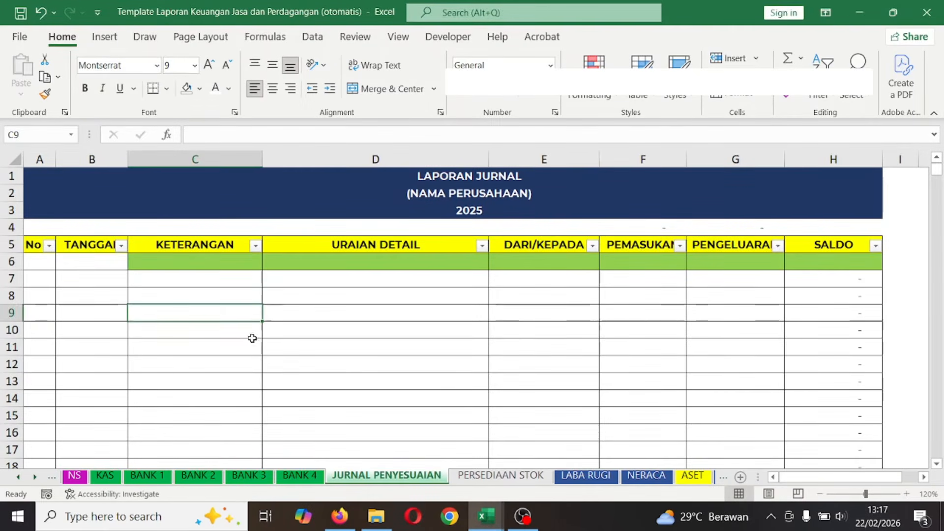
click(373, 410)
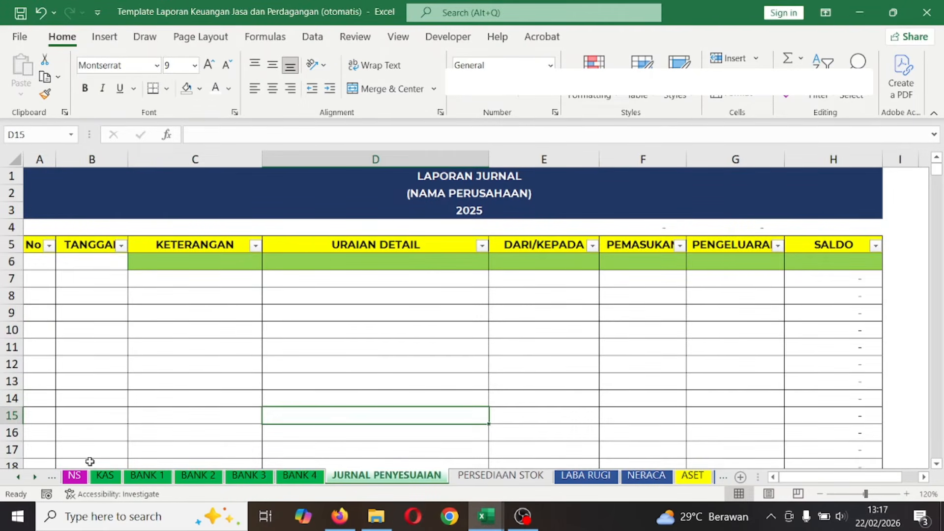
click(36, 477)
click(35, 477)
click(35, 477)
click(35, 477)
click(36, 476)
click(35, 477)
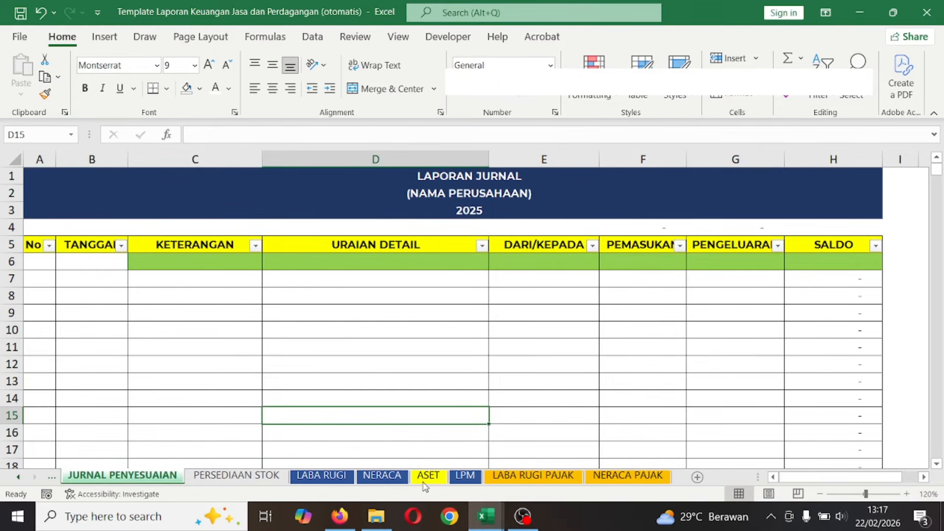
click(533, 476)
click(610, 476)
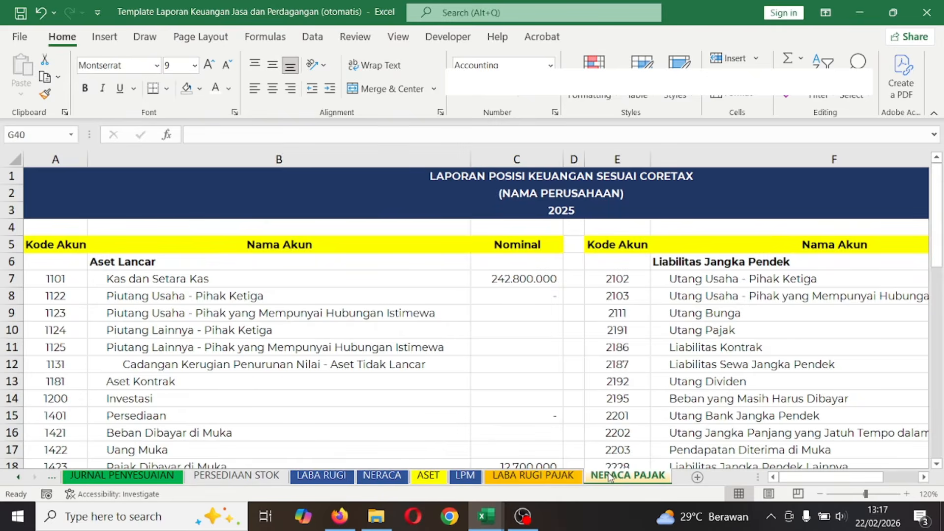
click(533, 476)
scroll(285, 340, up, 10)
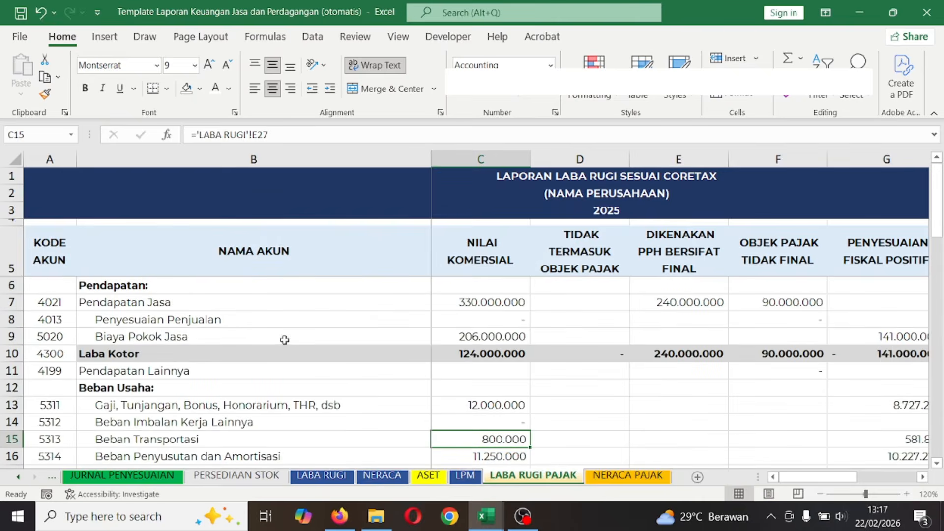
- Compare the Pendapatan Jasa and Penyesuaian Penjualan rows on LABA RUGI PAJAK with the L1-D Laporan Laba Rugi table in Firefox
click(274, 305)
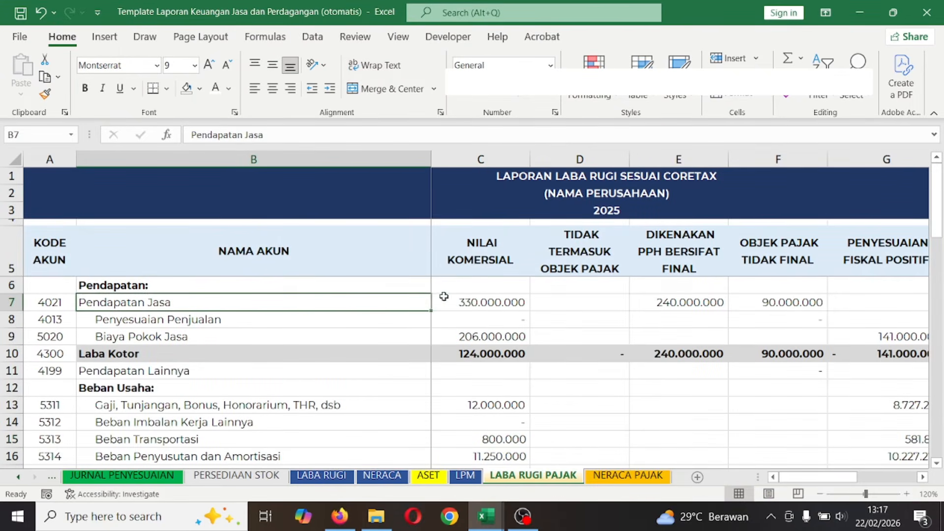
key(alt+Tab)
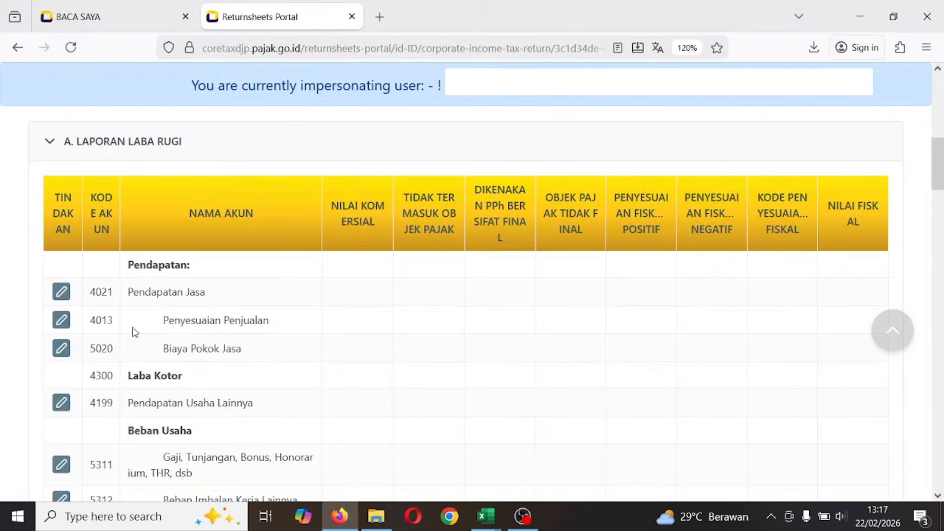
key(alt+Tab)
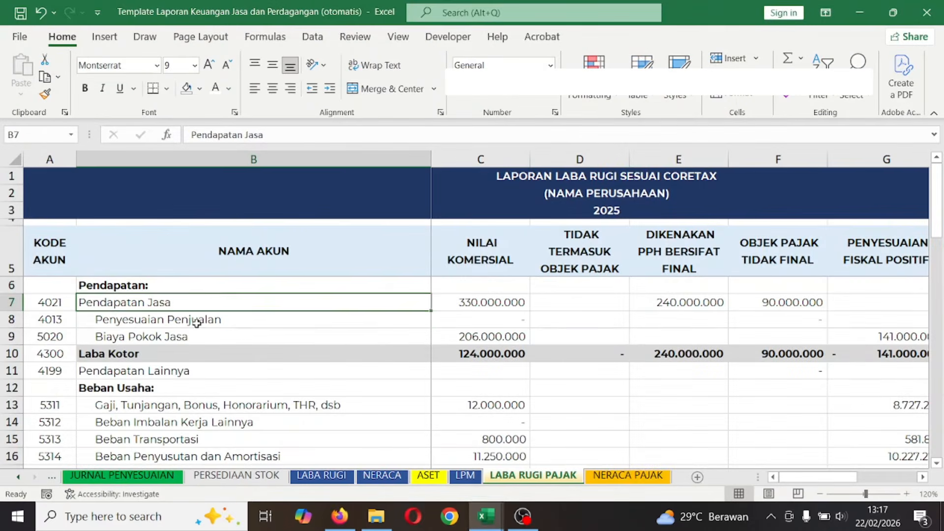
click(218, 322)
click(375, 303)
key(alt+Tab)
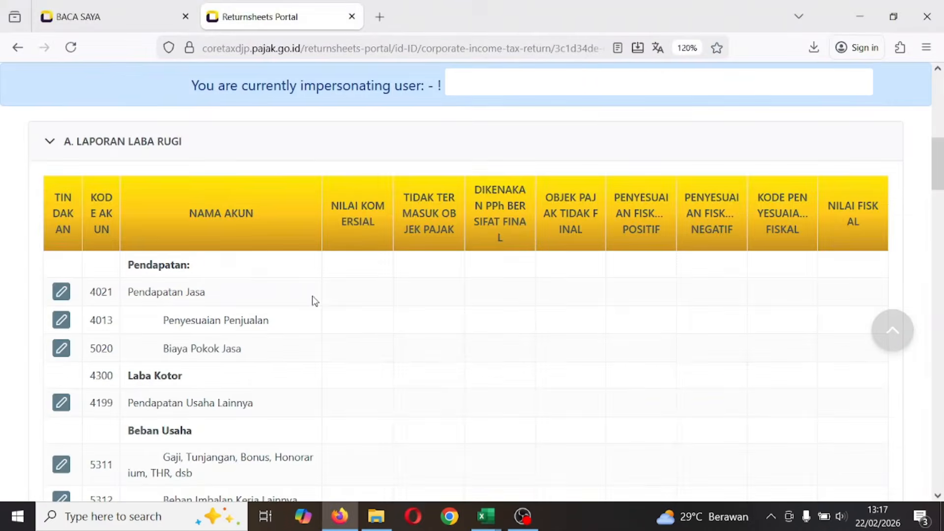
- Edit account 4021 Pendapatan Jasa in L1-D and set its commercial value to 330.000.000, copied from cell C7 of LABA RUGI PAJAK
key(alt+Tab)
click(484, 306)
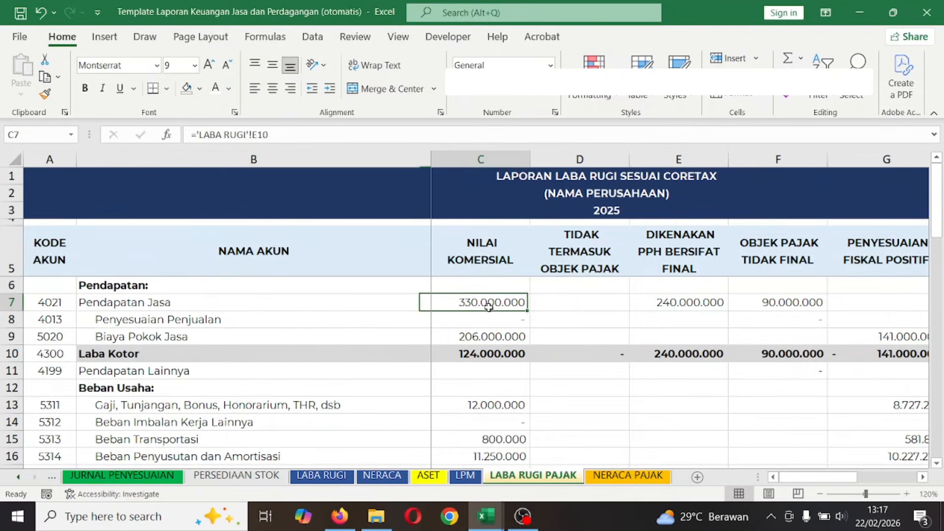
key(alt+Tab)
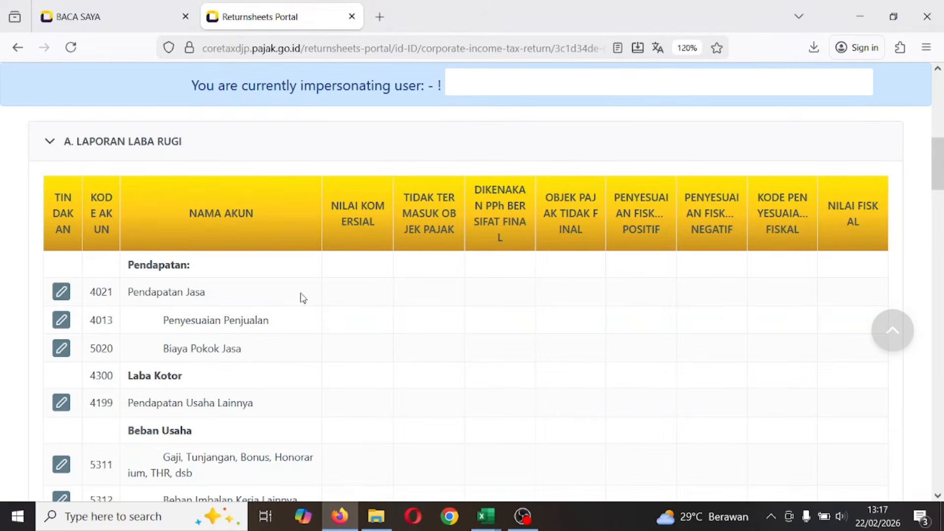
click(60, 292)
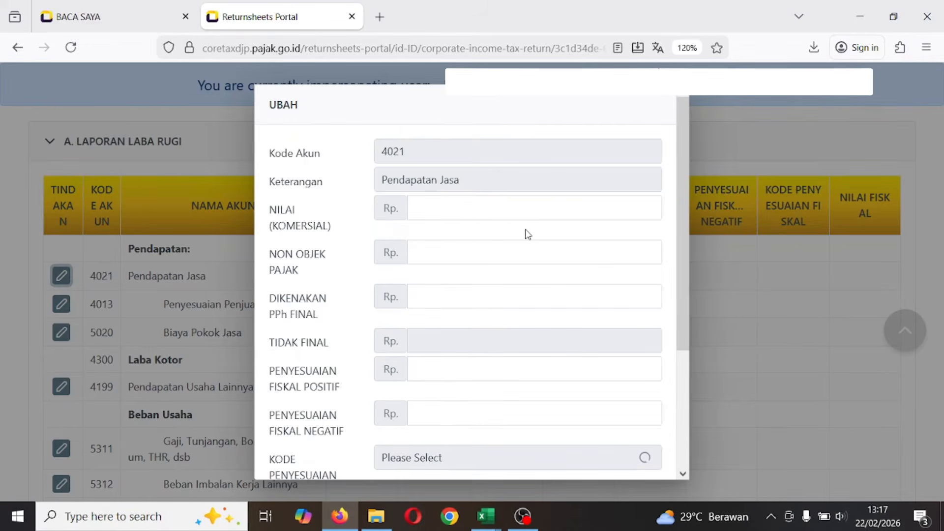
key(alt+Tab)
key(ctrl+c)
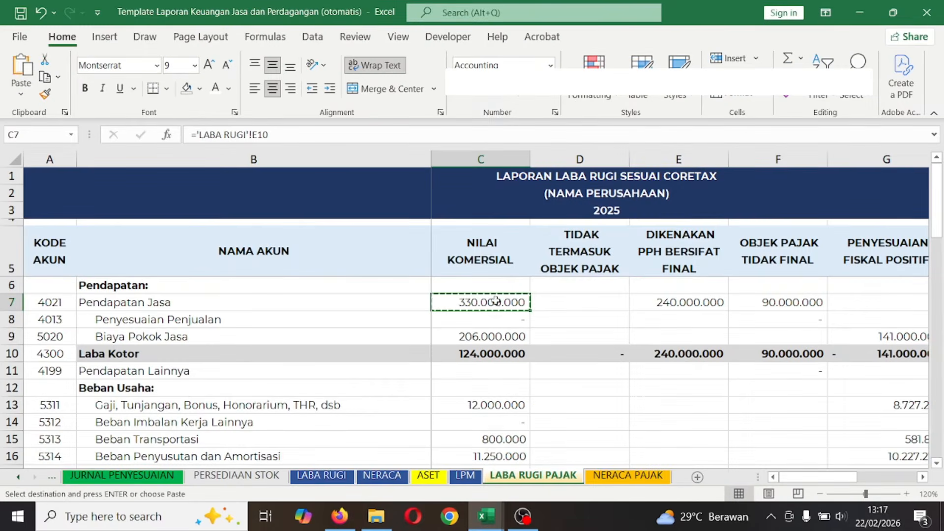
key(alt+Tab)
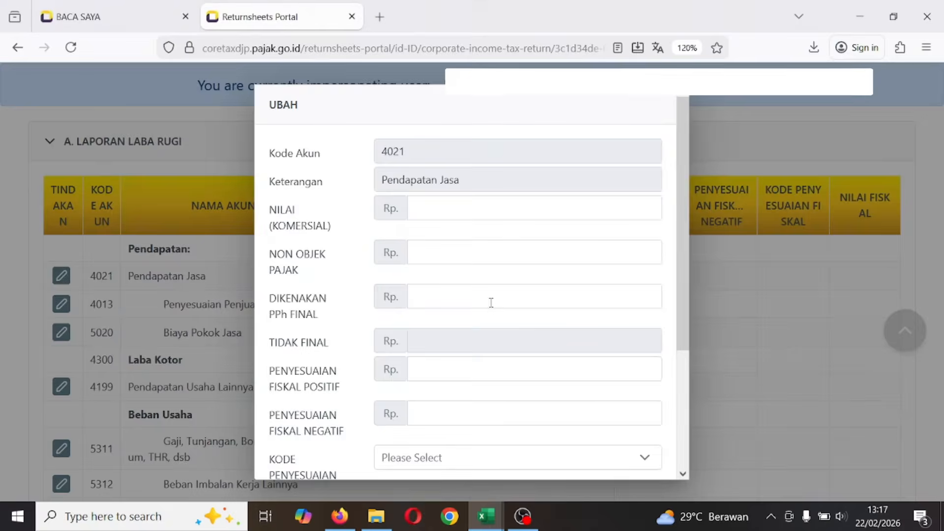
click(572, 209)
key(ctrl+v)
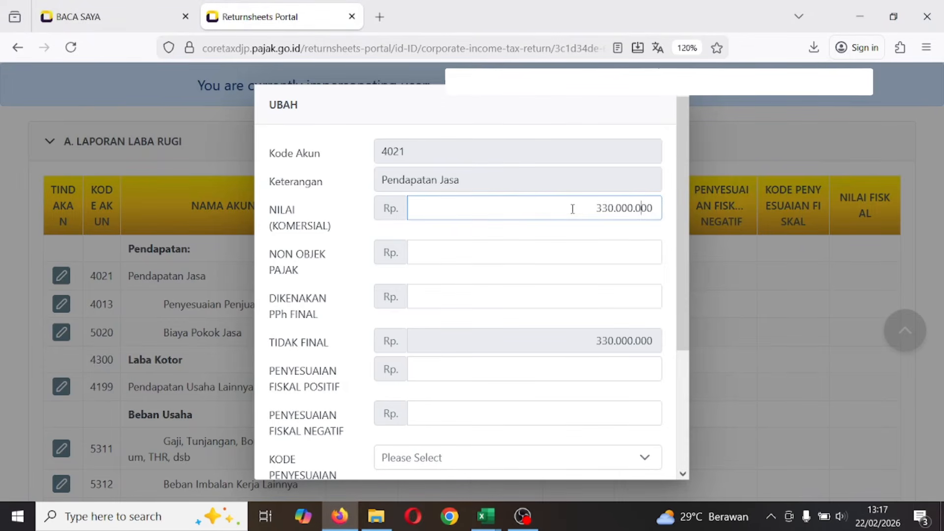
- Set Pendapatan Jasa's Non Objek Pajak to 0 and Dikenakan PPh Final to 240.000.000, copied from cell E7 of LABA RUGI PAJAK
click(614, 254)
key(alt+Tab)
click(581, 306)
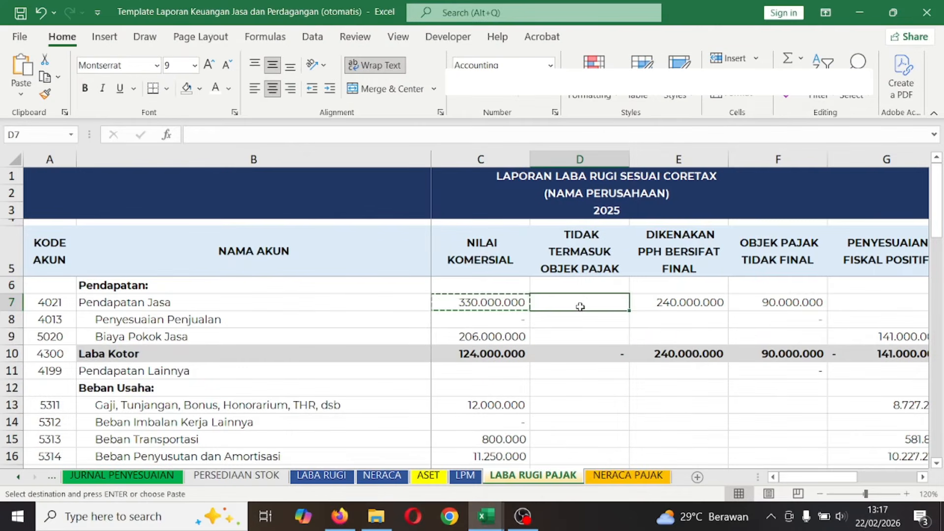
click(675, 307)
key(ctrl+c)
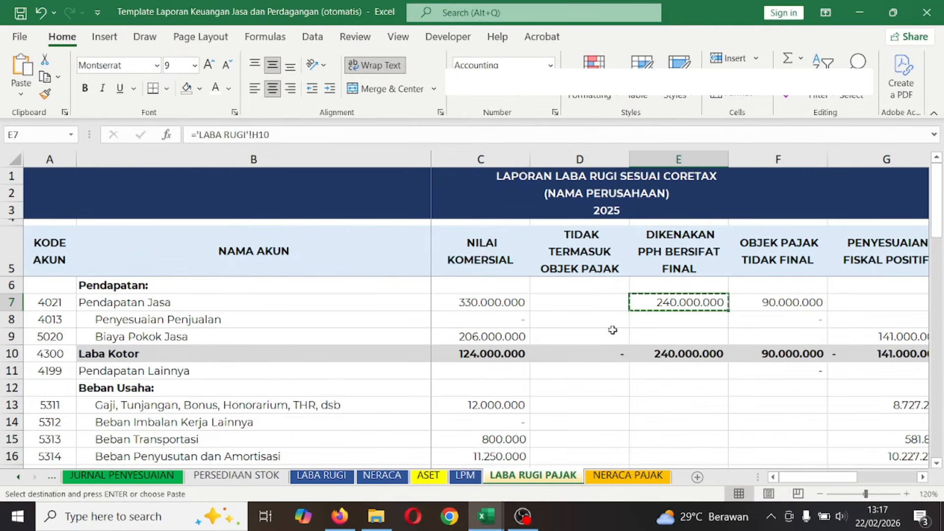
key(alt+Tab)
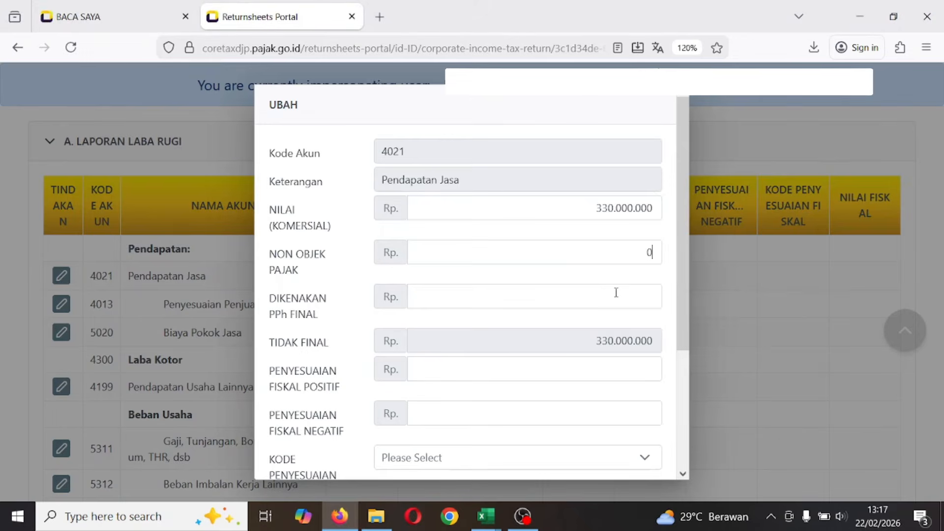
click(633, 299)
key(ctrl+v)
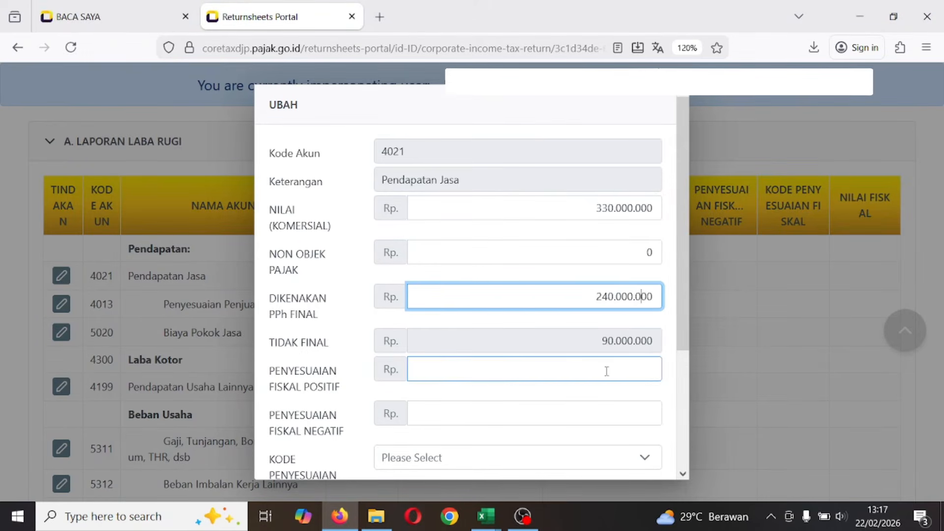
- Check row 7's fiscal adjustments on LABA RUGI PAJAK, set Pendapatan Jasa's positive and negative fiscal adjustments to 0, and save the account
key(alt+Tab)
click(823, 308)
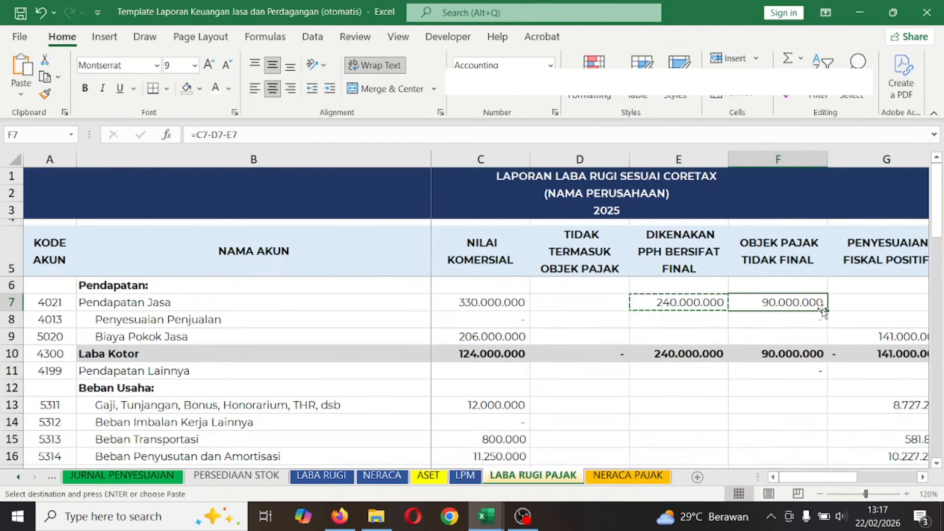
key(Right)
key(Right)
key(Left)
key(Right)
key(alt+Tab)
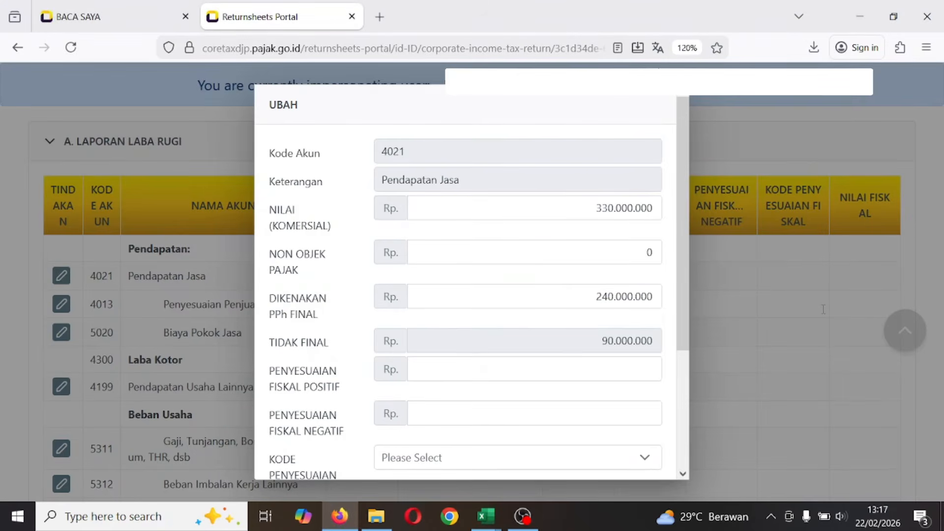
click(617, 371)
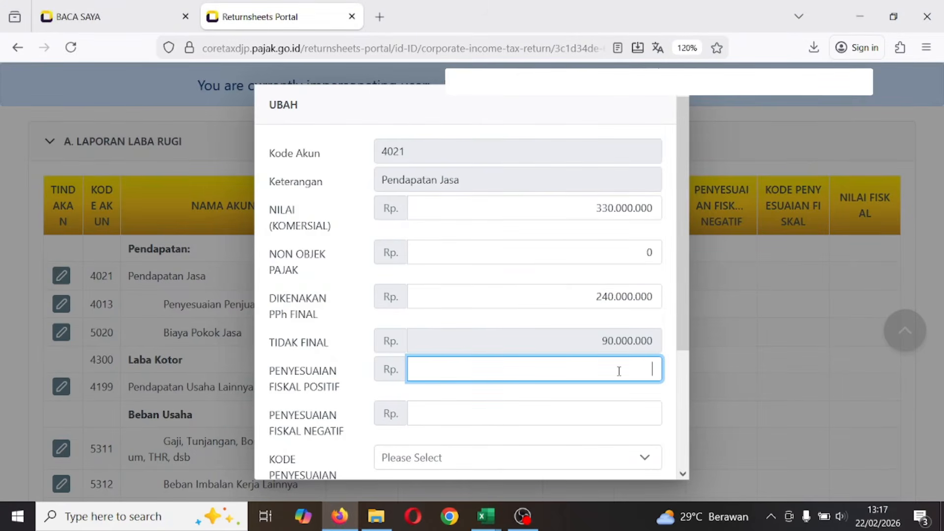
click(606, 418)
scroll(577, 347, down, 3)
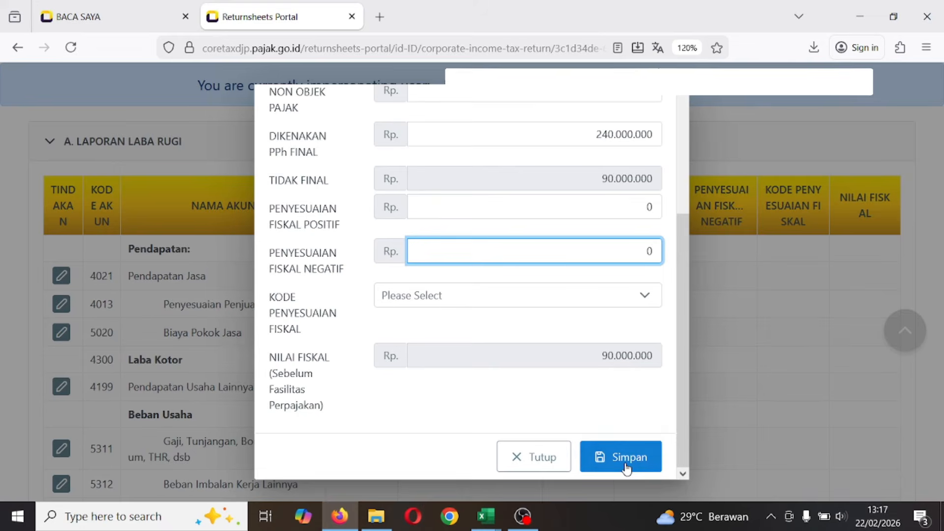
click(626, 467)
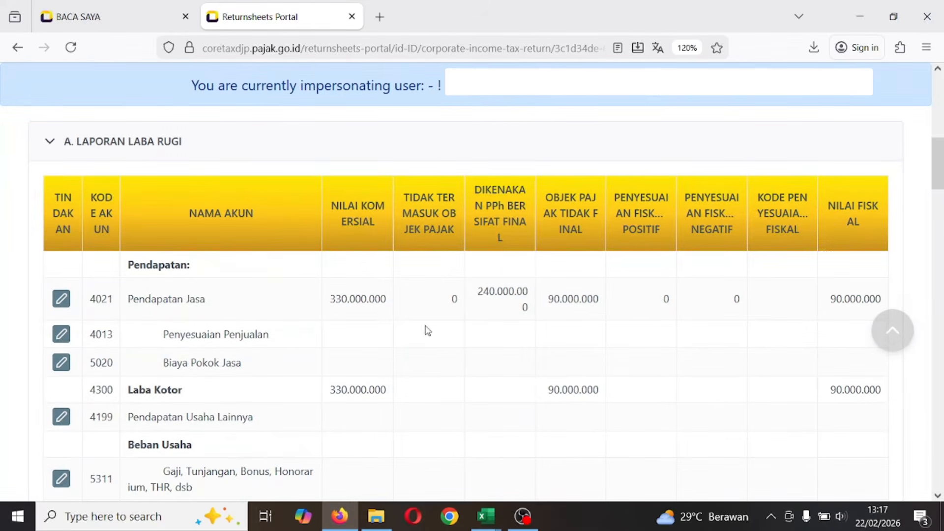
- Highlight the Pendapatan Jasa amounts in cells E7 and C7 of LABA RUGI PAJAK with a yellow fill
scroll(457, 354, down, 1)
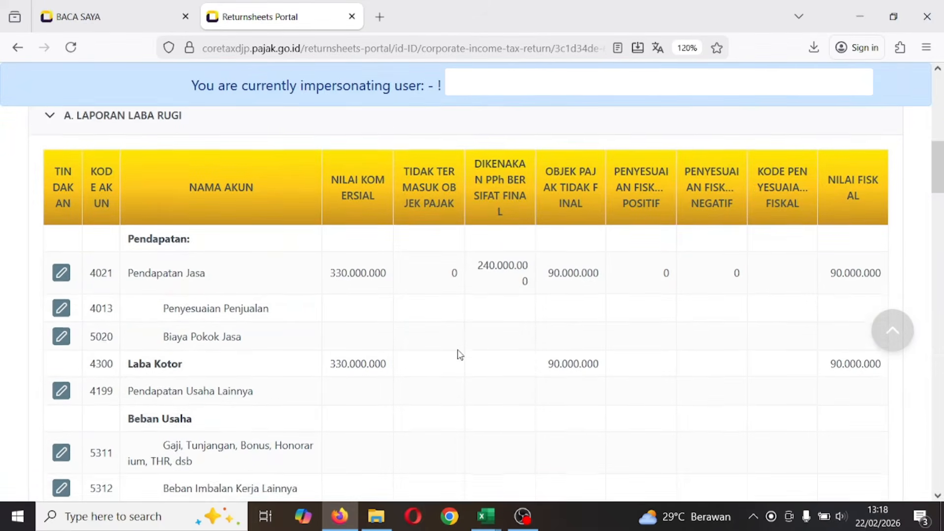
key(alt+Tab)
click(484, 301)
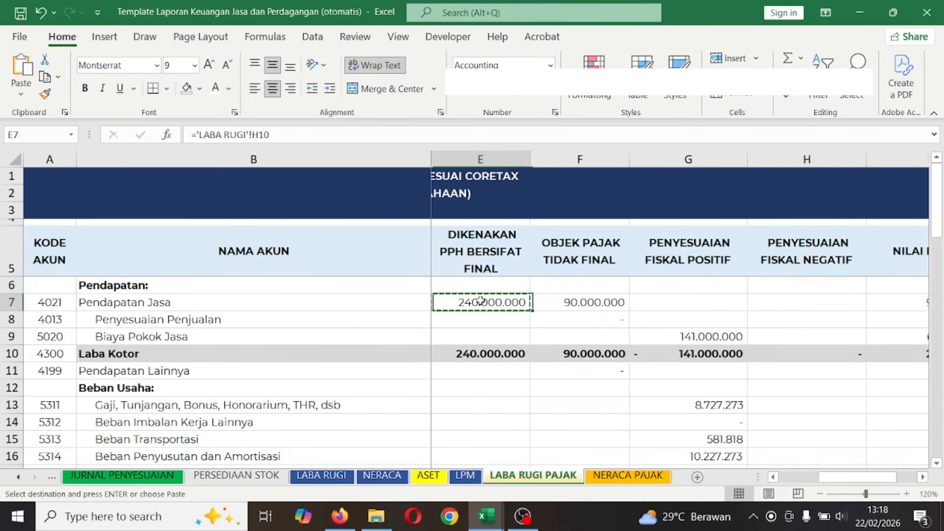
click(199, 88)
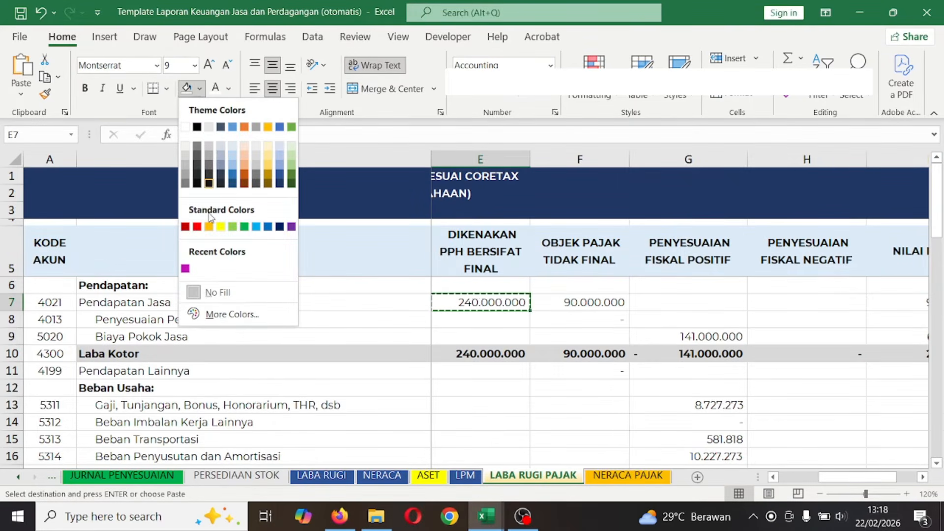
click(221, 226)
click(541, 334)
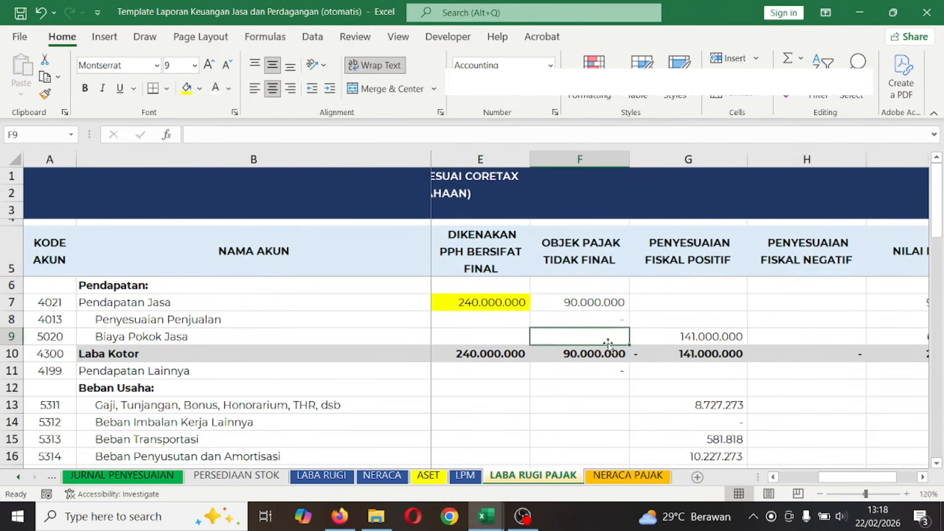
click(688, 335)
click(259, 335)
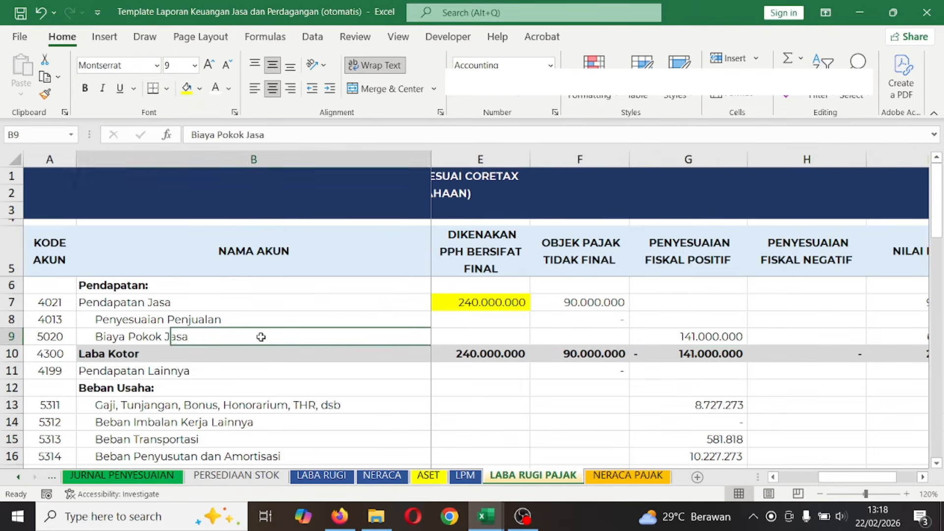
key(Right)
click(494, 298)
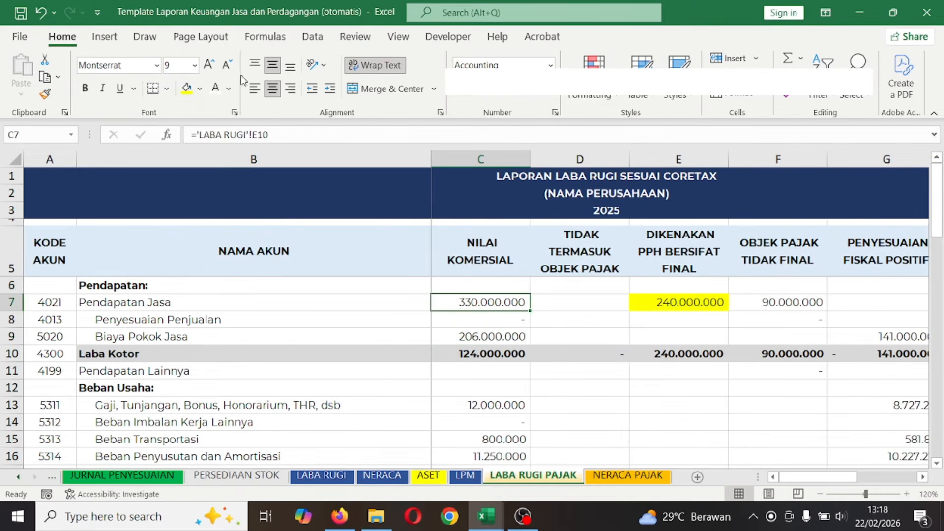
click(187, 89)
- Edit account 5020 Biaya Pokok Jasa in L1-D and set its commercial value to 206.000.000, copied from cell C9 of LABA RUGI PAJAK
click(479, 335)
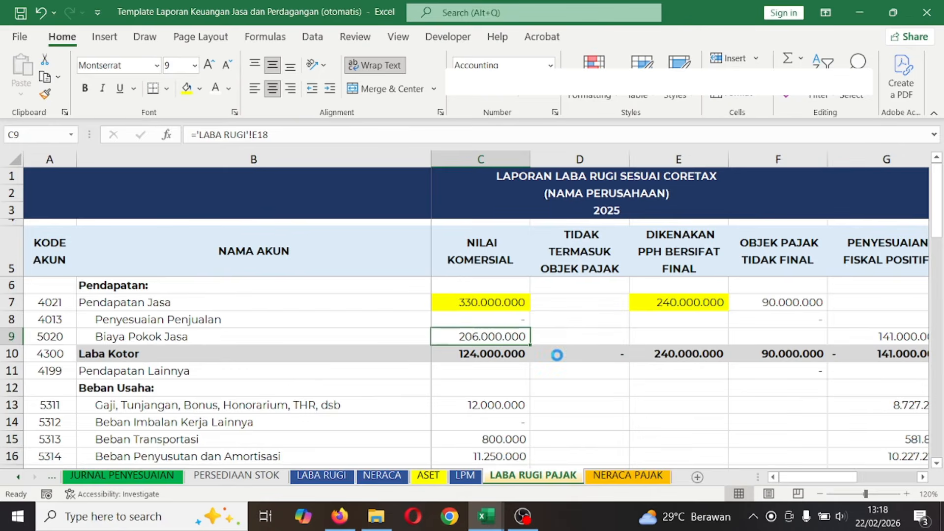
key(ctrl+c)
key(alt+Tab)
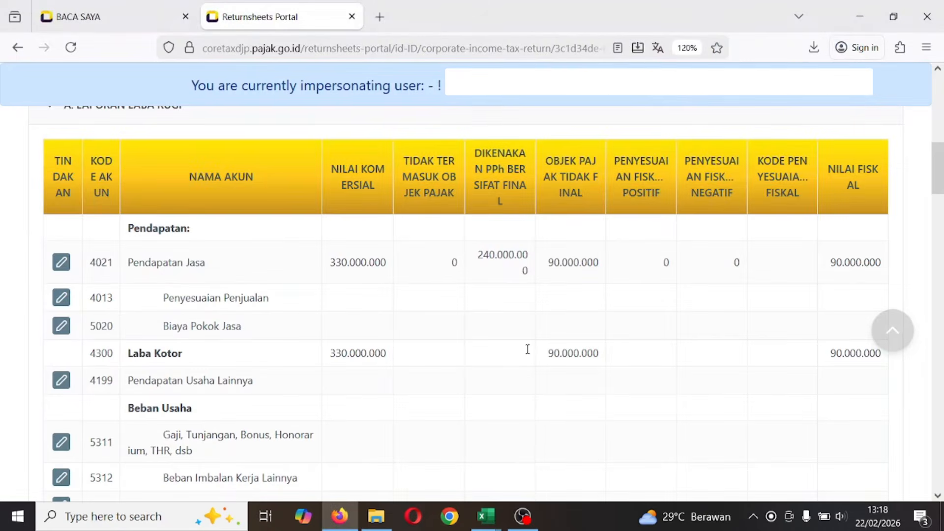
click(61, 326)
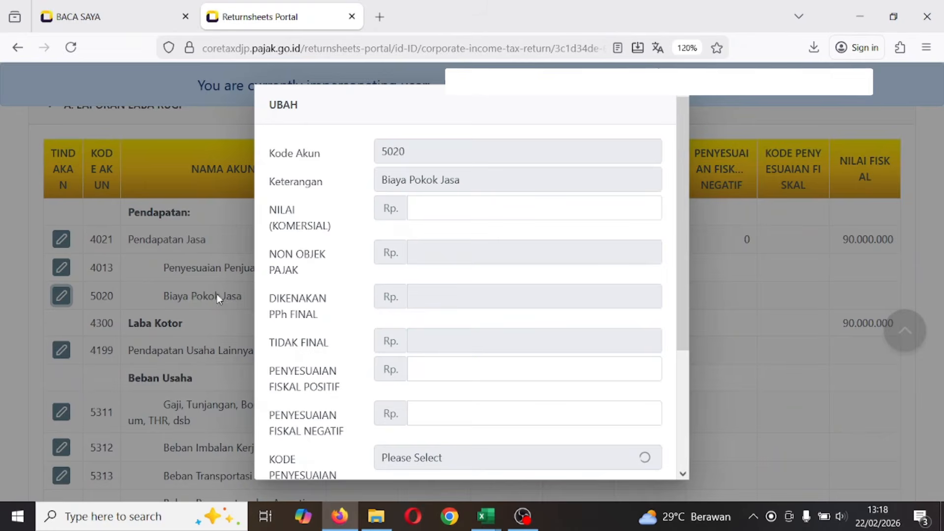
click(561, 205)
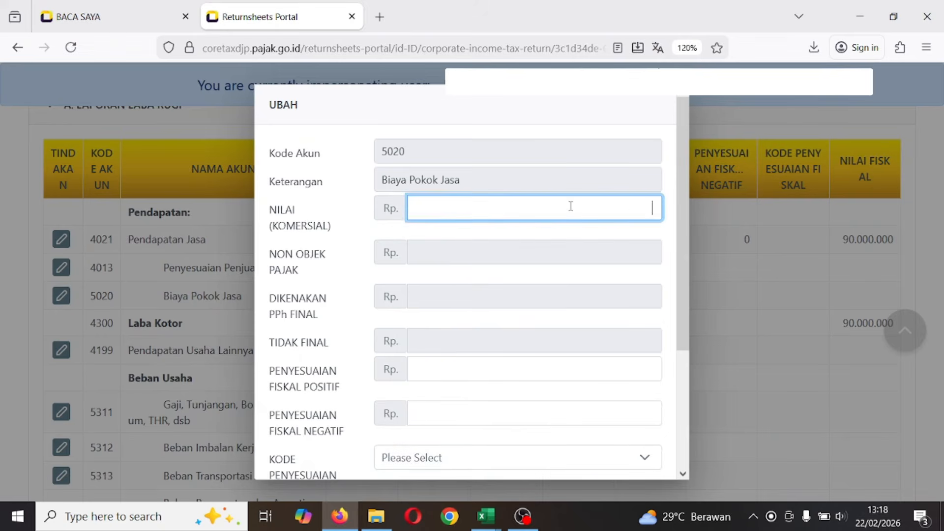
key(ctrl+v)
- Set Biaya Pokok Jasa's positive fiscal adjustment to 141.000.000, copied from cell G9 of LABA RUGI PAJAK, and its negative fiscal adjustment to 0
key(alt+Tab)
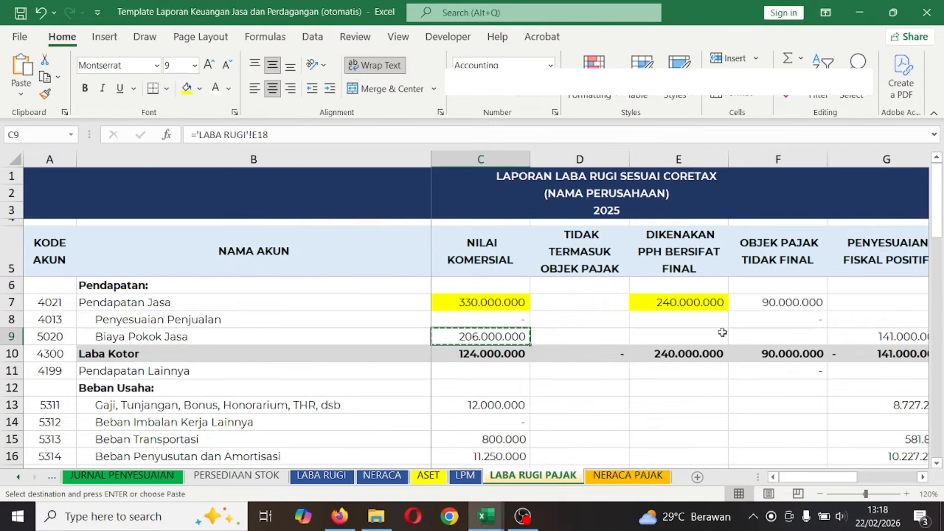
key(alt+Tab)
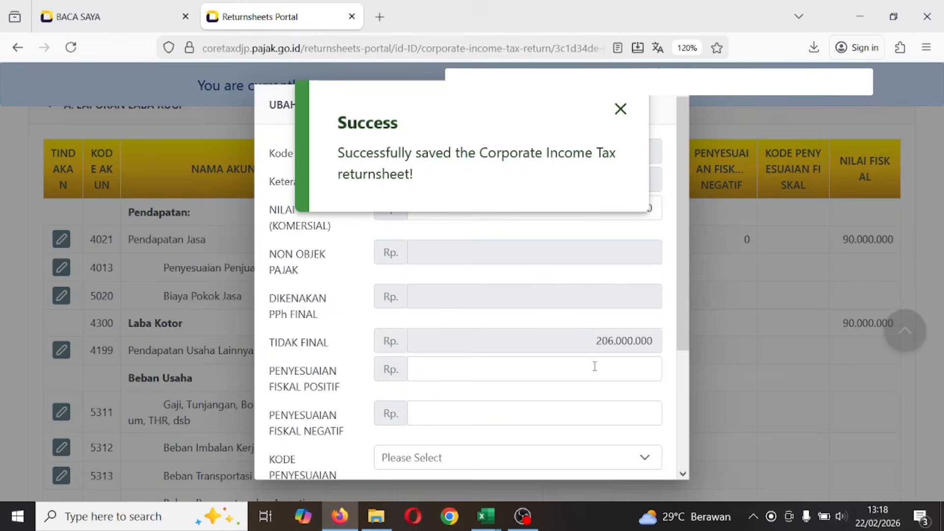
click(612, 369)
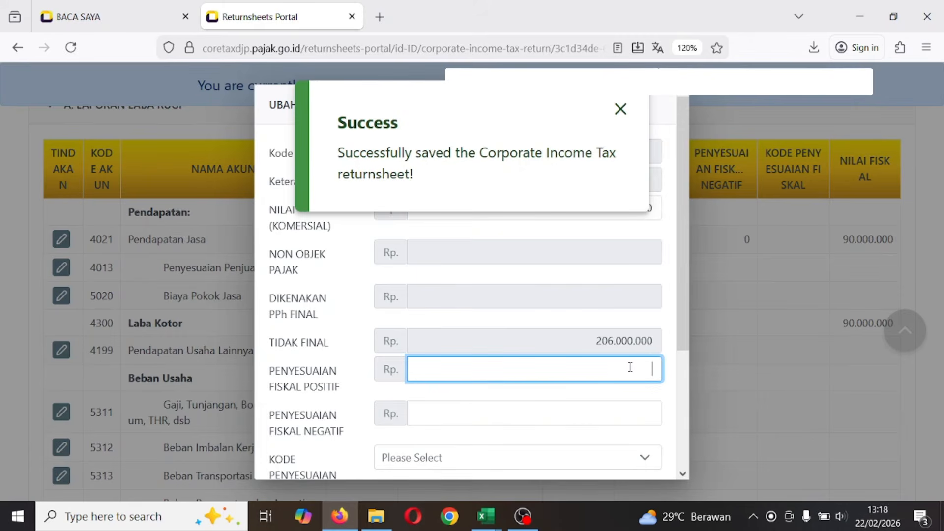
text(141000000)
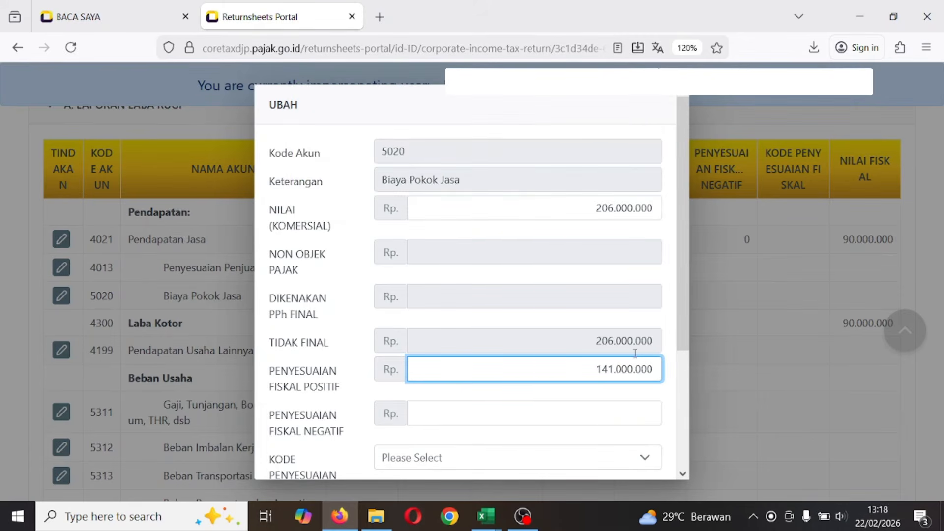
key(alt+Tab)
key(Right)
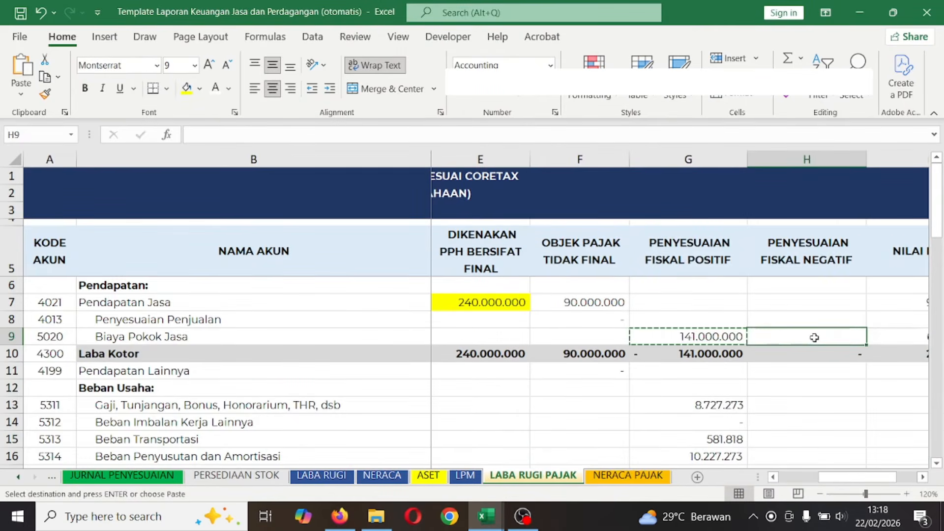
key(alt+Tab)
click(631, 411)
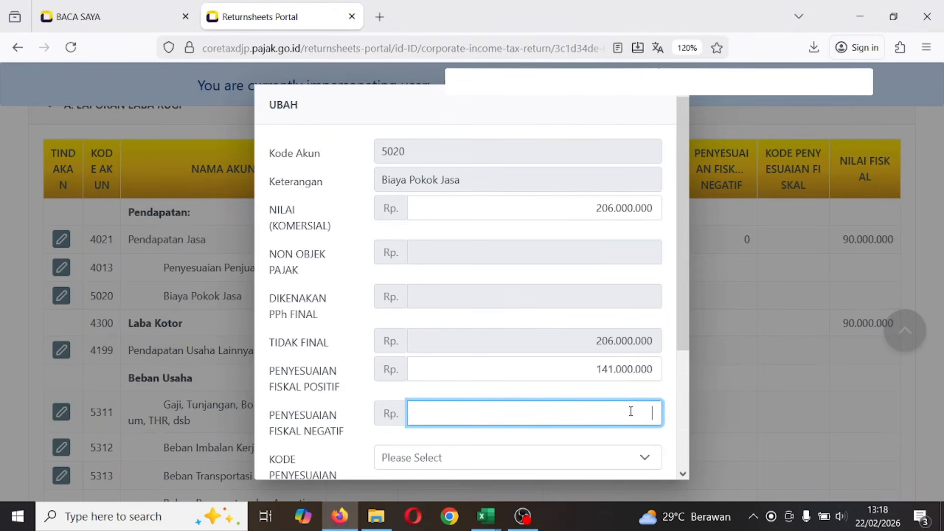
scroll(585, 314, down, 3)
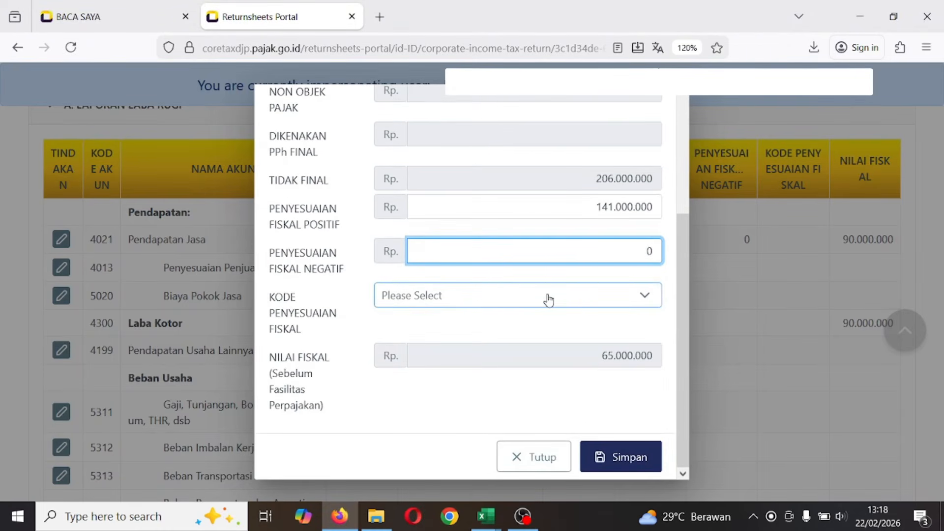
- Assign fiscal adjustment code FPO-11 to Biaya Pokok Jasa and save the account
click(548, 300)
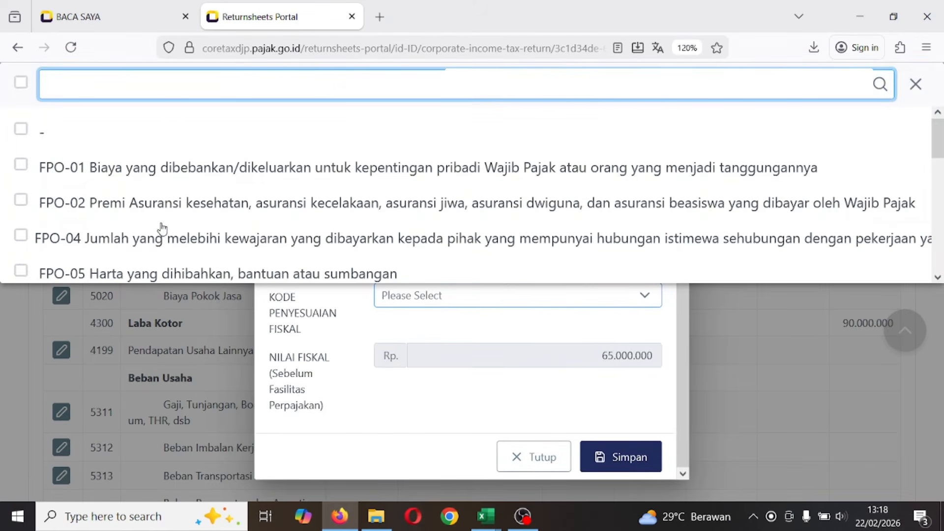
scroll(103, 222, down, 6)
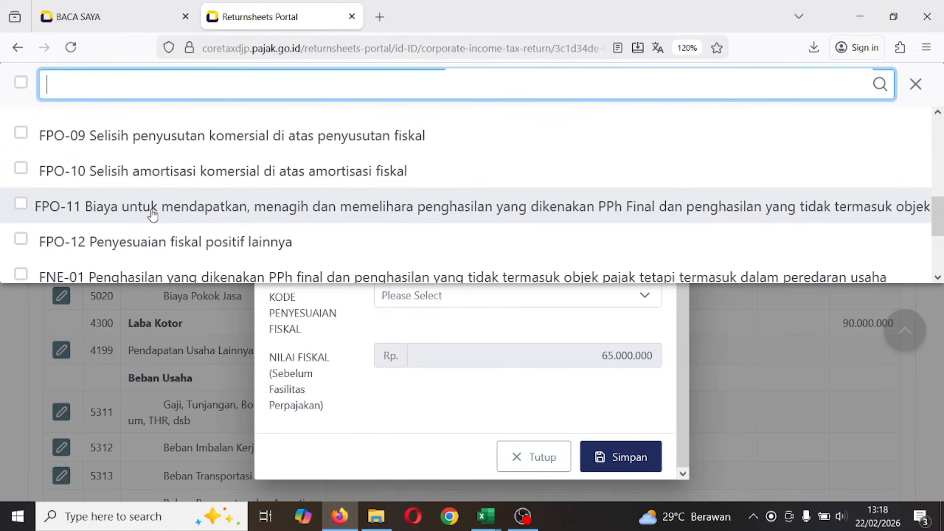
click(242, 209)
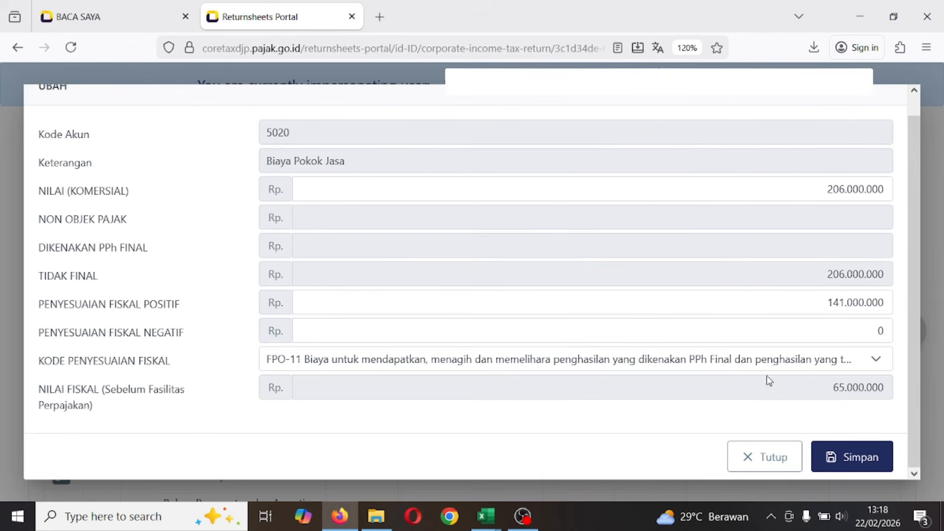
click(856, 461)
click(856, 462)
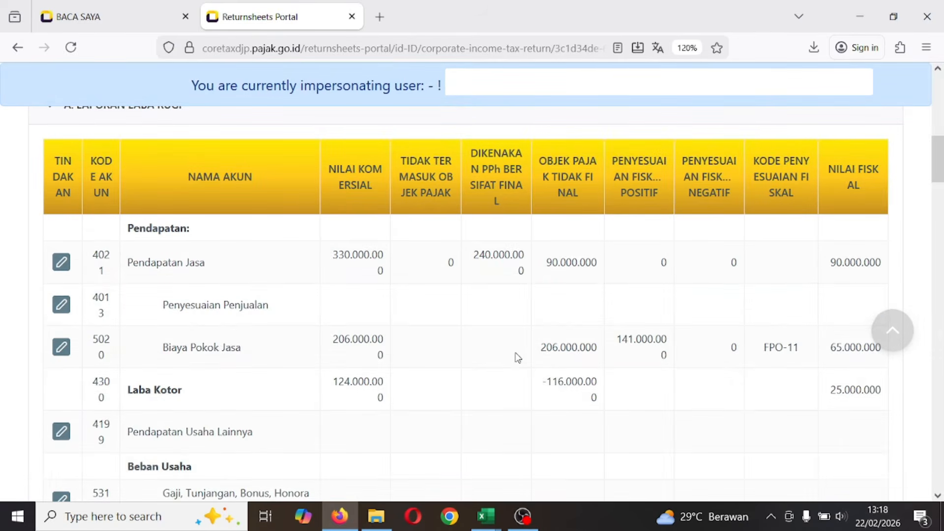
- Copy the commercial value of Gaji, Tunjangan, Bonus, Honorarium, THR, dsb from cell C13 of LABA RUGI PAJAK in Excel
scroll(440, 350, down, 1)
key(alt+Tab)
scroll(438, 344, down, 3)
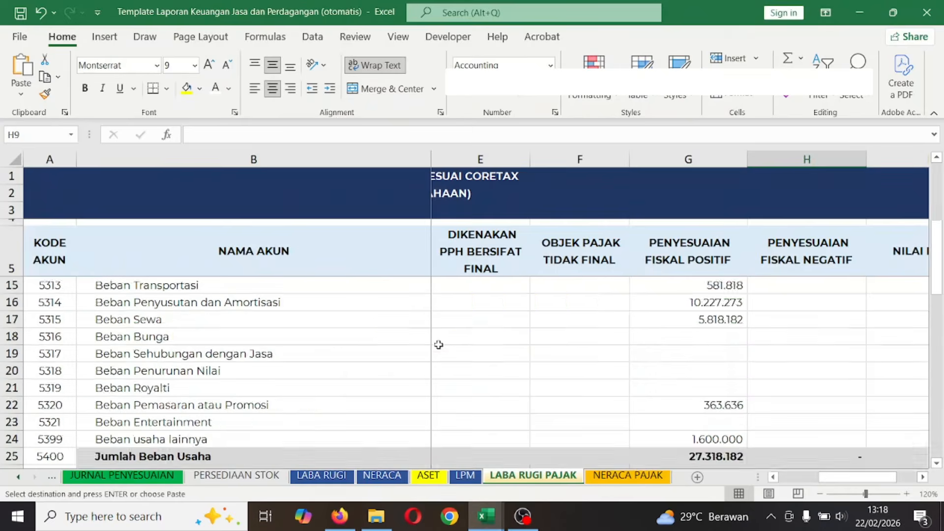
scroll(561, 333, up, 2)
click(525, 353)
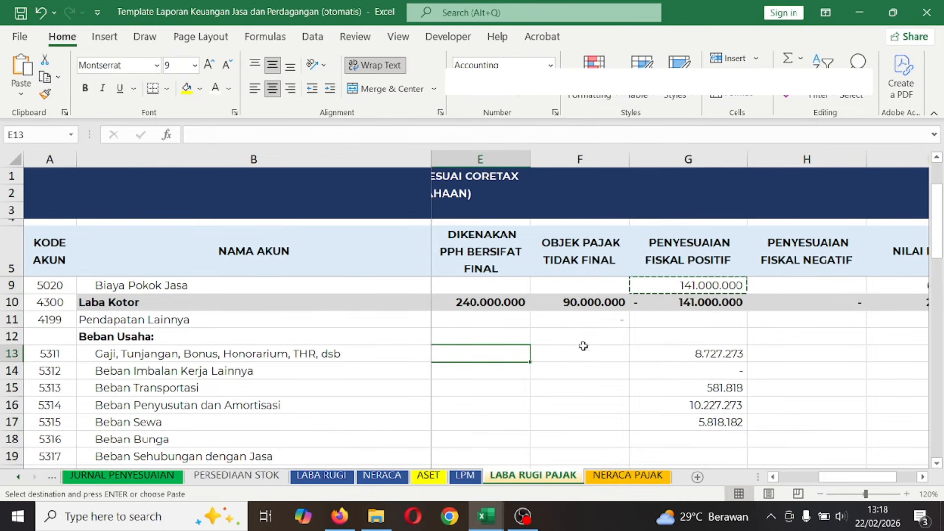
click(409, 341)
key(Right)
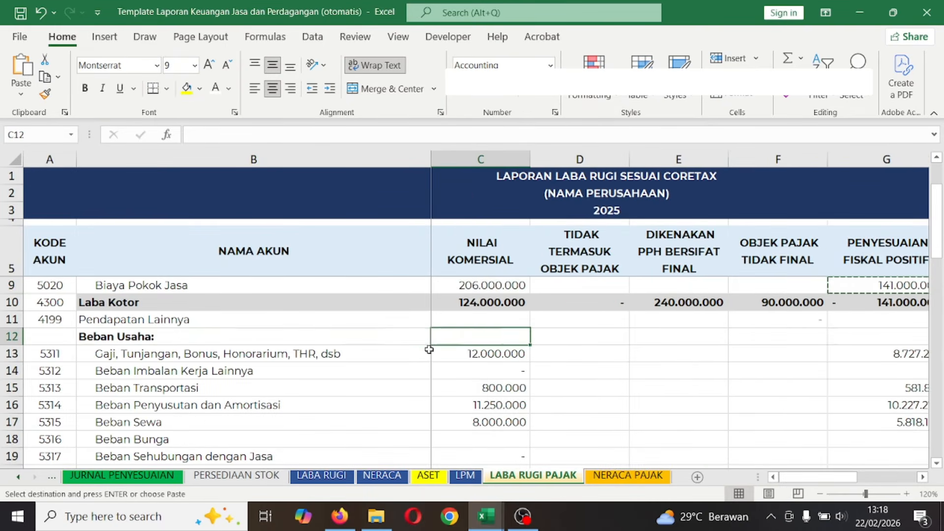
key(Right)
click(427, 352)
key(Right)
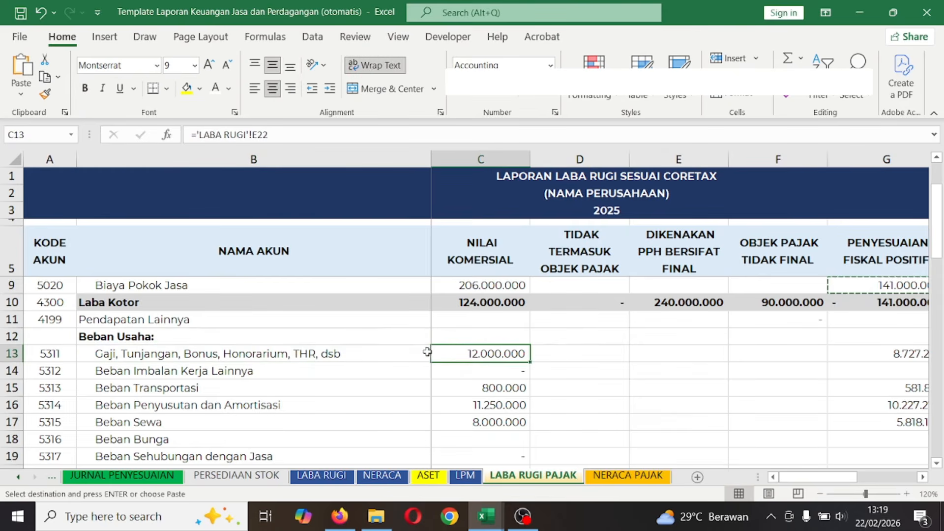
- Edit account 5311 Gaji, Tunjangan, Bonus, Honorarium, THR, dsb in Firefox's L1-D table and set its commercial value to 12.000.000
key(alt+Tab)
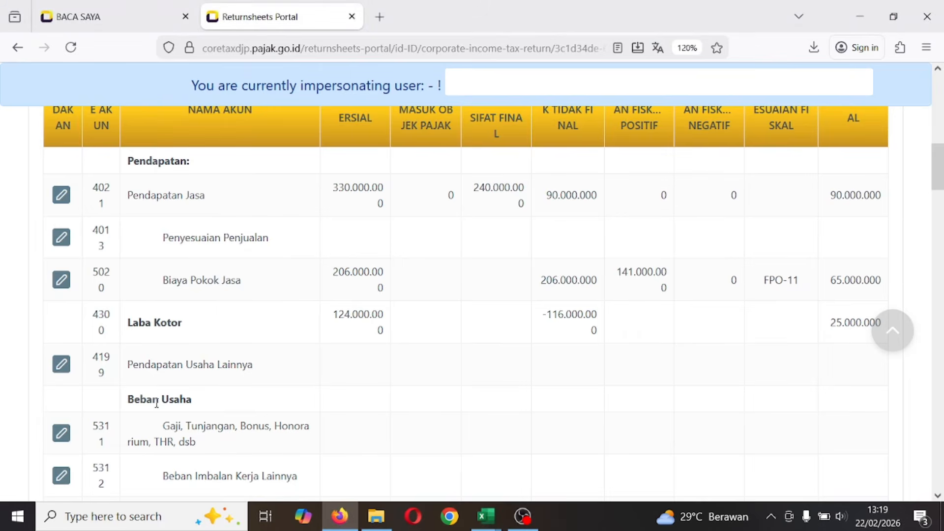
scroll(157, 403, down, 2)
click(63, 336)
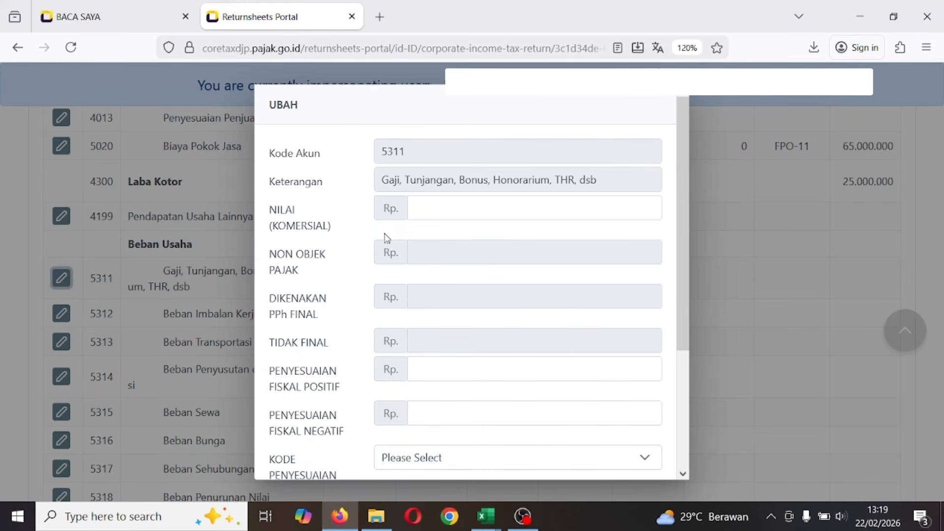
click(496, 207)
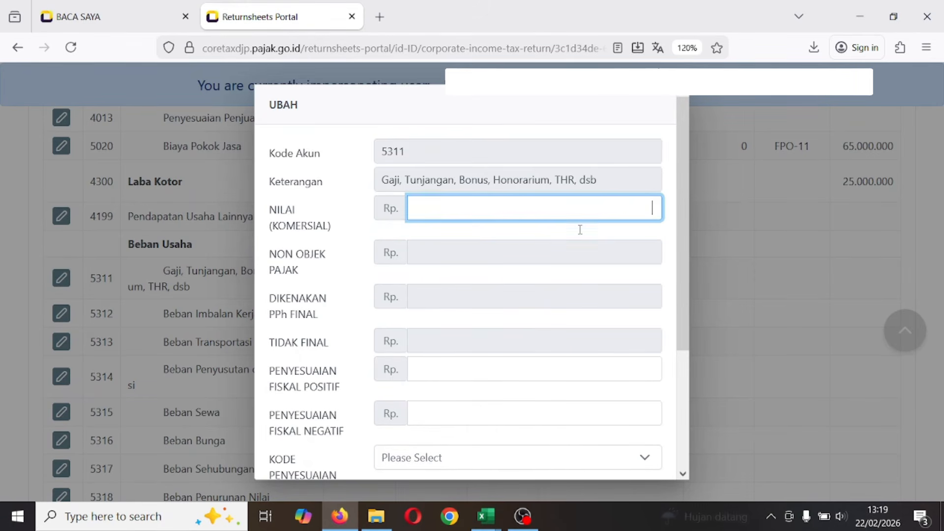
text(12.000.000)
- Set account 5311's positive fiscal adjustment to 8.727.273, copied from cell G13 of LABA RUGI PAJAK, and its negative fiscal adjustment to 0
key(alt+Tab)
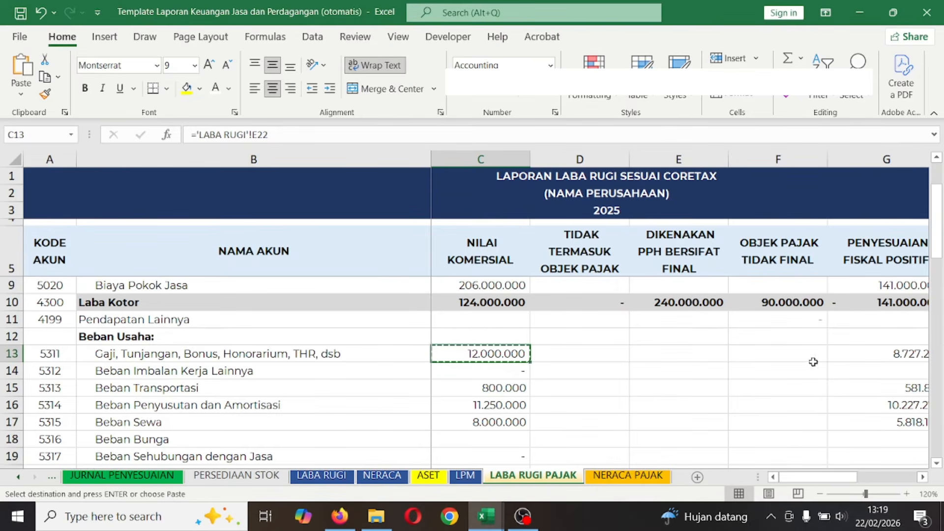
click(861, 353)
key(Right)
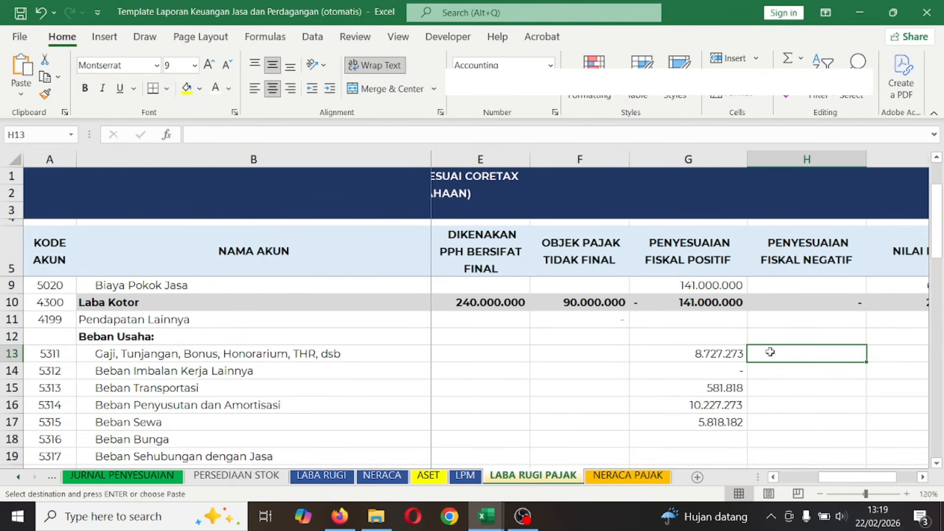
click(697, 353)
key(alt+Tab)
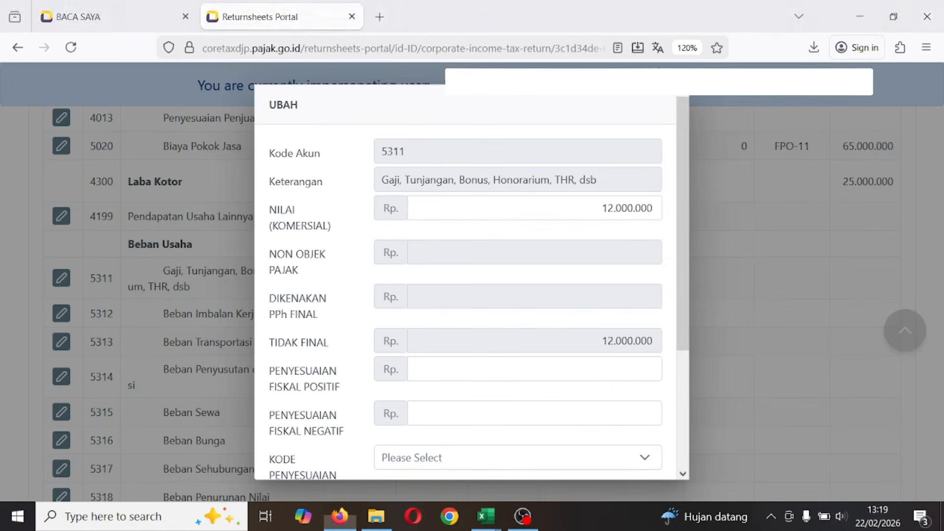
click(606, 370)
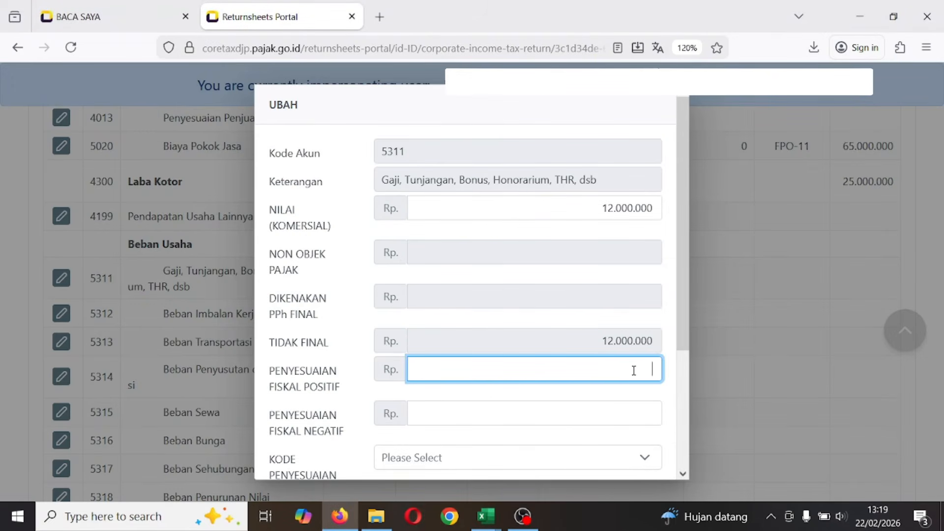
scroll(590, 363, down, 3)
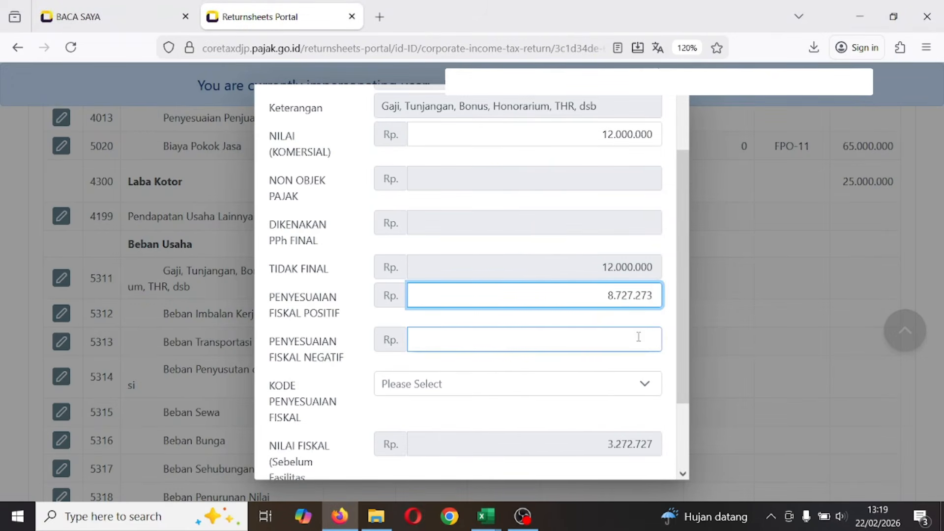
click(638, 337)
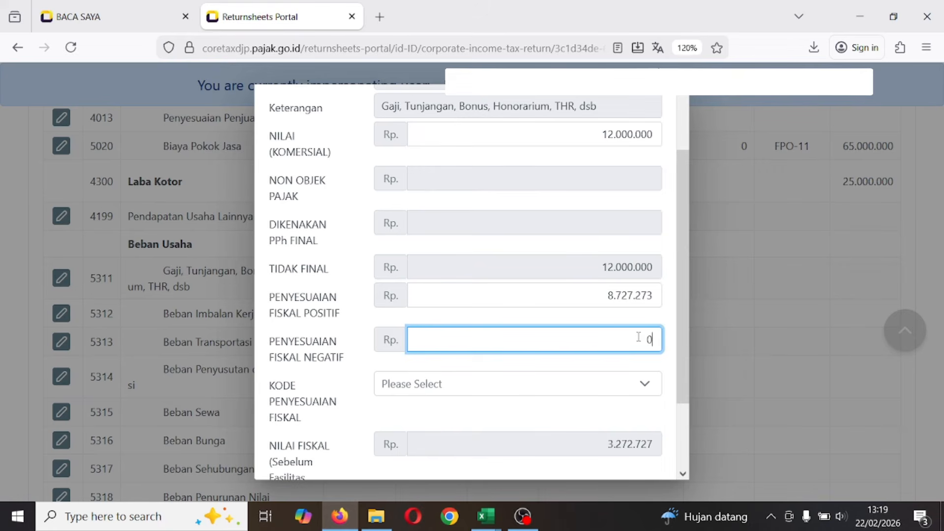
- Assign fiscal adjustment code FPO-11 to account 5311 Gaji, Tunjangan, Bonus, Honorarium, THR, dsb and save the account
click(617, 392)
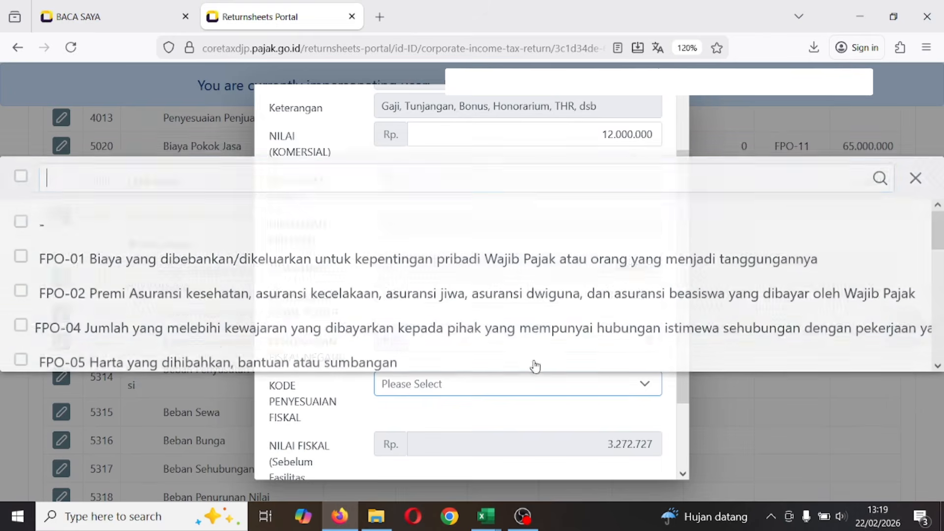
scroll(174, 317, down, 3)
scroll(174, 318, down, 3)
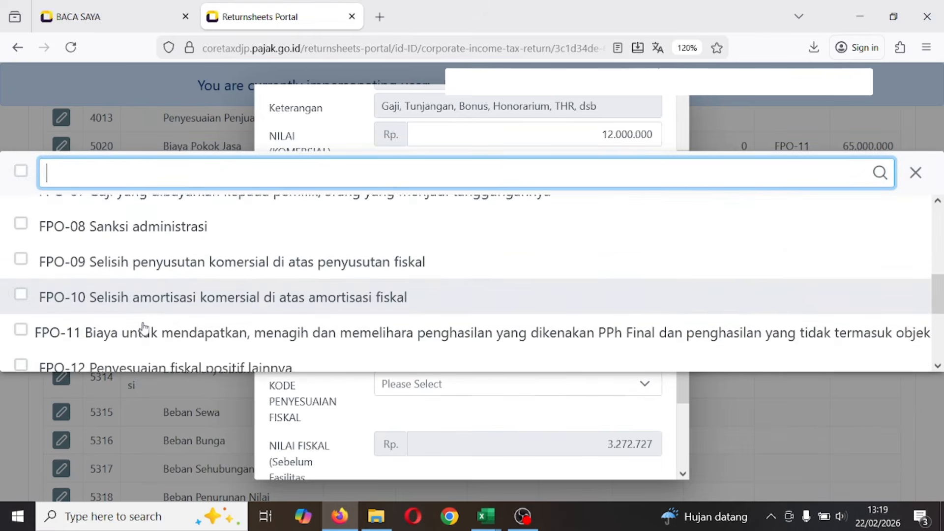
click(276, 333)
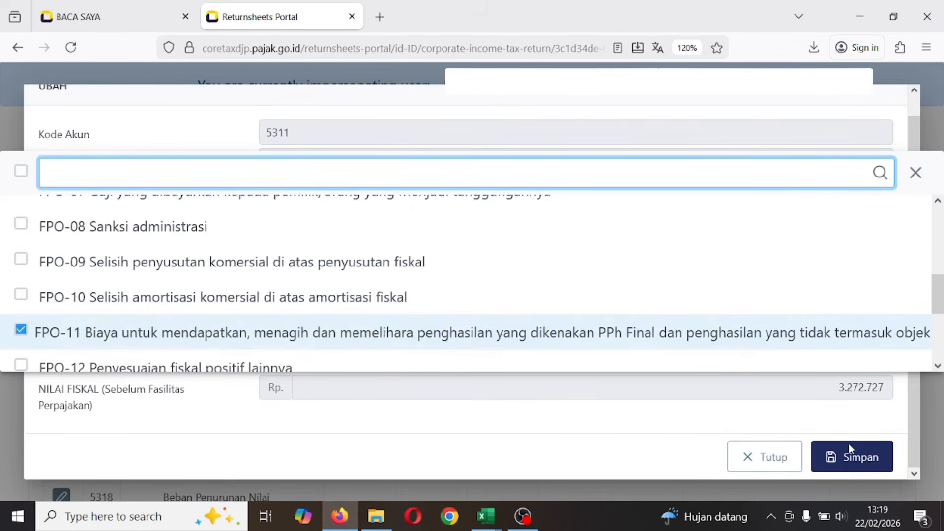
click(850, 449)
click(850, 455)
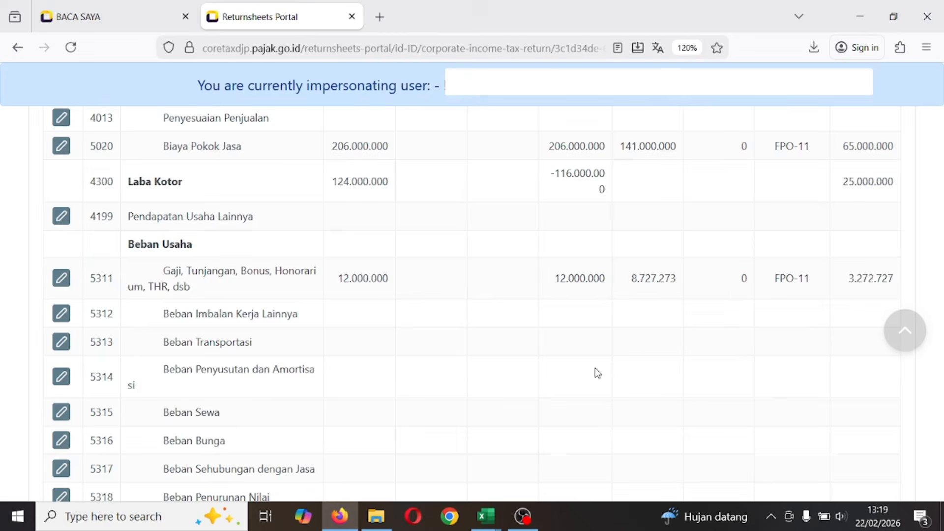
- Copy the commercial value of Beban Transportasi from cell C15 of LABA RUGI PAJAK in Excel
scroll(516, 335, down, 2)
key(alt+Tab)
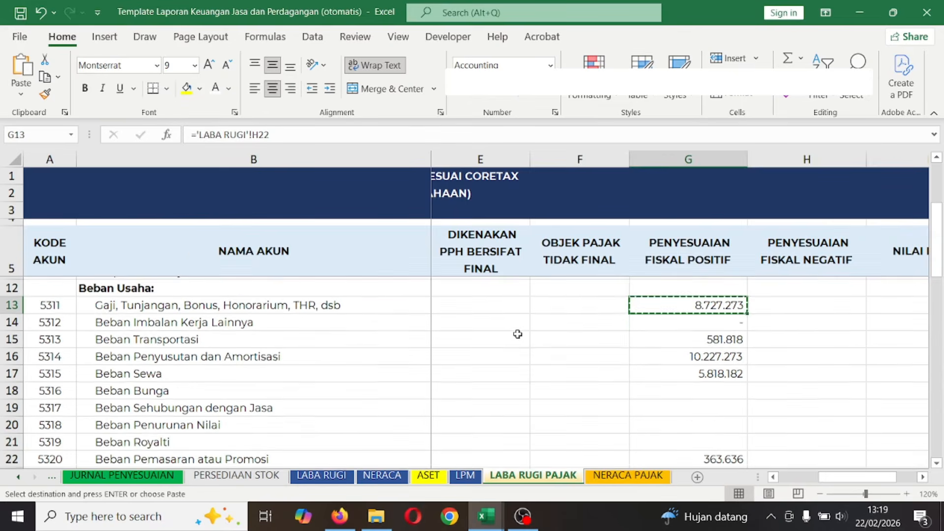
click(388, 331)
key(Right)
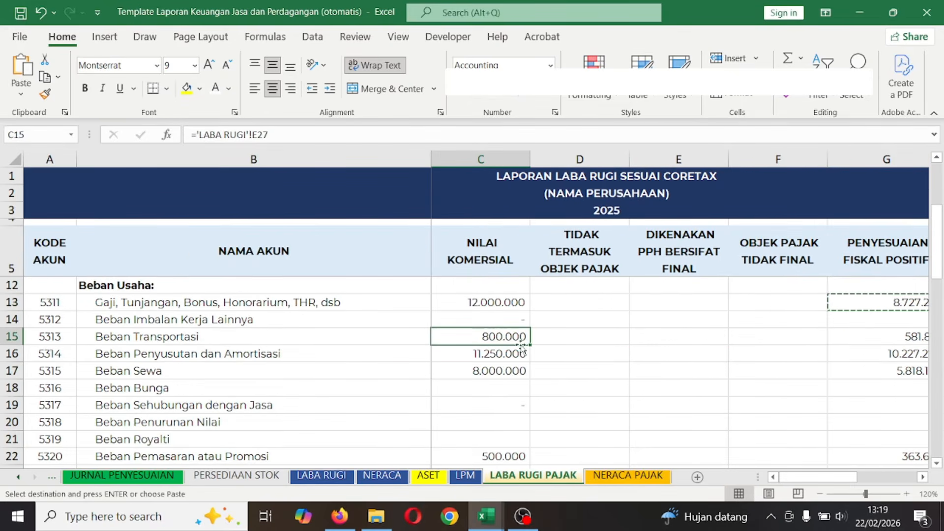
key(ctrl+c)
- Edit account 5313 Beban Transportasi in Firefox's L1-D table and set its commercial value to 800.000
key(alt+Tab)
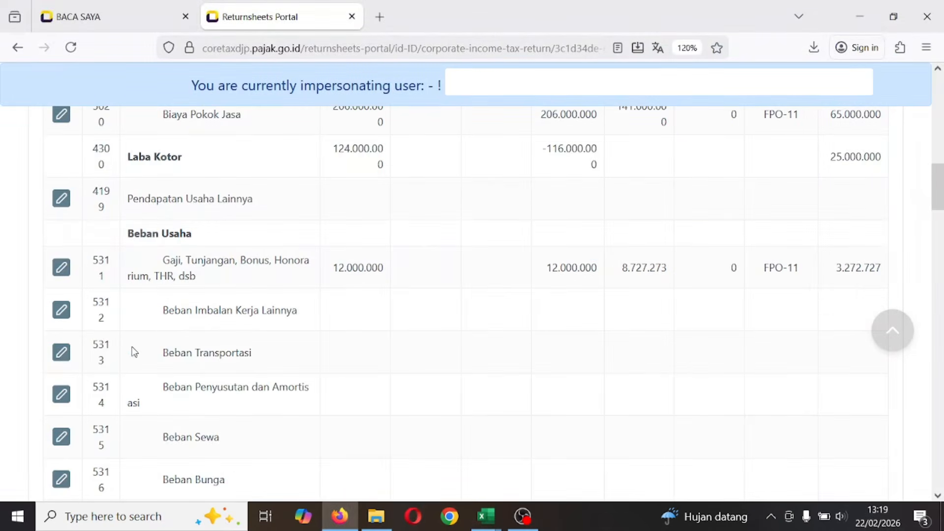
click(61, 358)
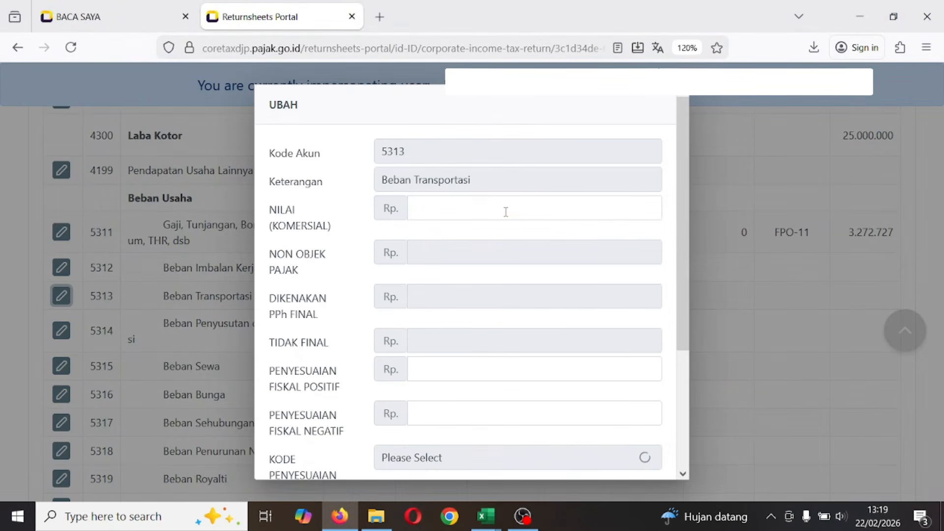
click(506, 212)
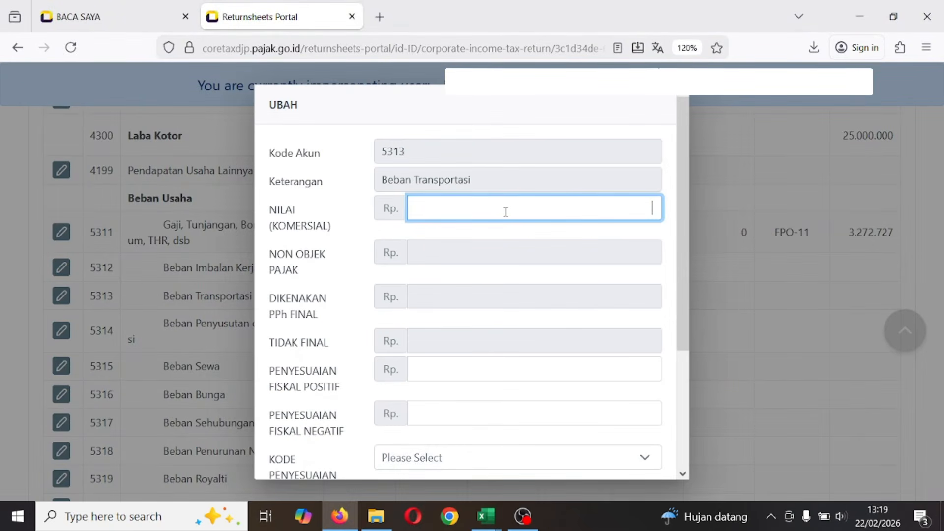
key(ctrl+v)
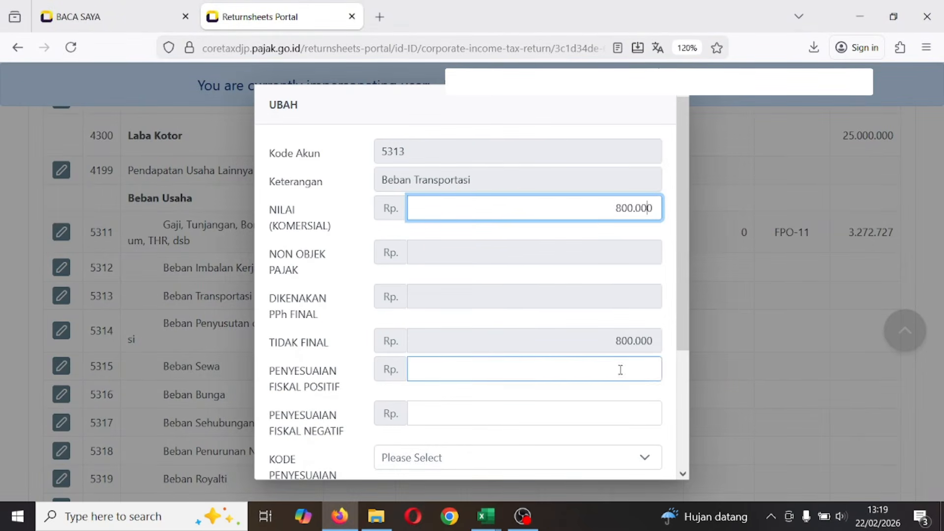
- Set account 5313's positive fiscal adjustment to 581.818, copied from cell G15 of LABA RUGI PAJAK in Excel, and its negative fiscal adjustment to 0
key(alt+Tab)
click(836, 337)
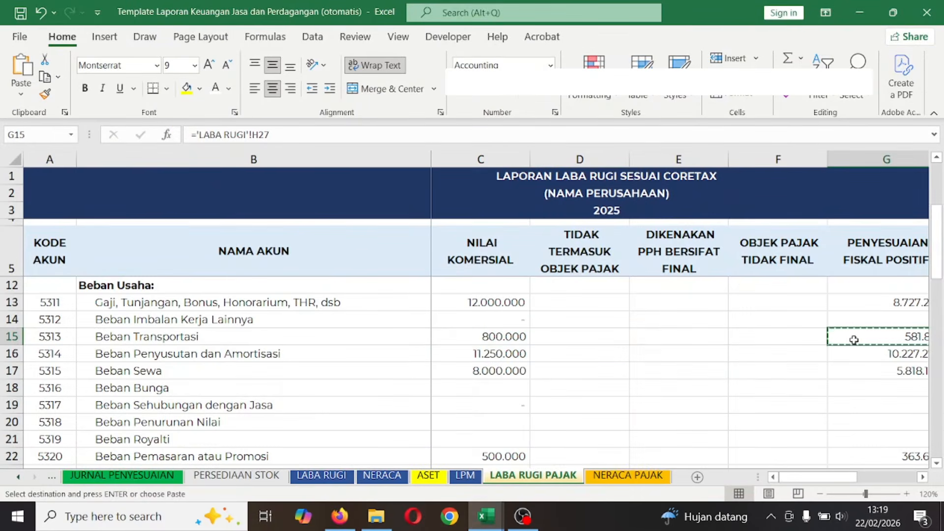
key(alt+Tab)
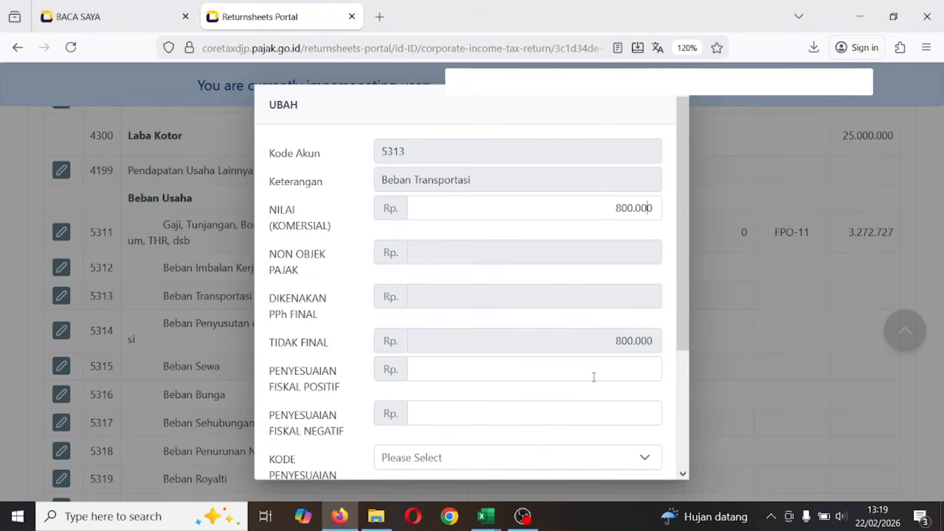
click(594, 377)
scroll(608, 411, down, 2)
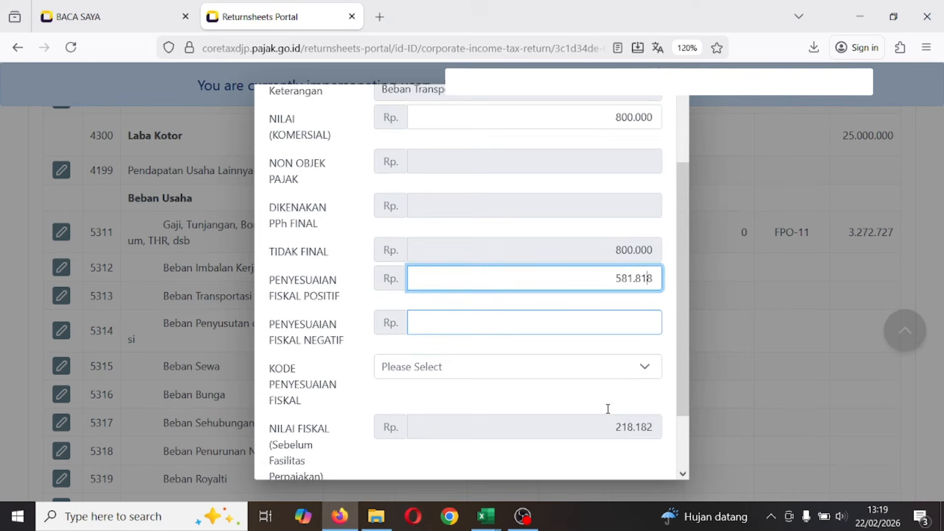
click(618, 325)
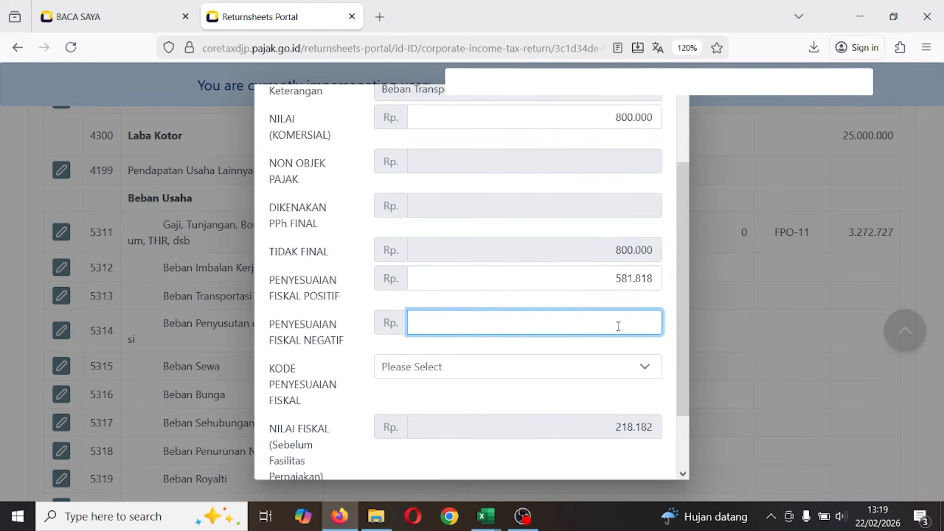
text(0)
- Assign fiscal adjustment code FPO-11 to Beban Transportasi and save the account
scroll(618, 326, down, 2)
click(621, 303)
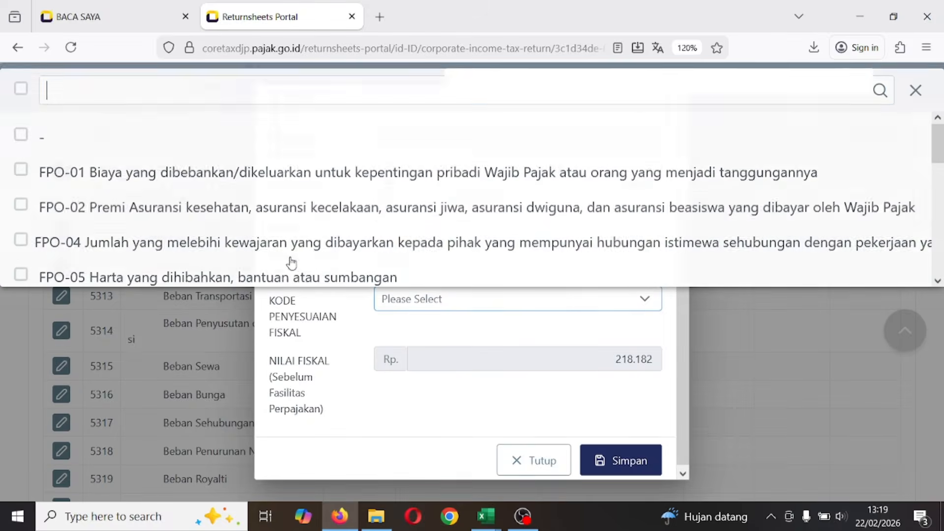
scroll(210, 265, down, 6)
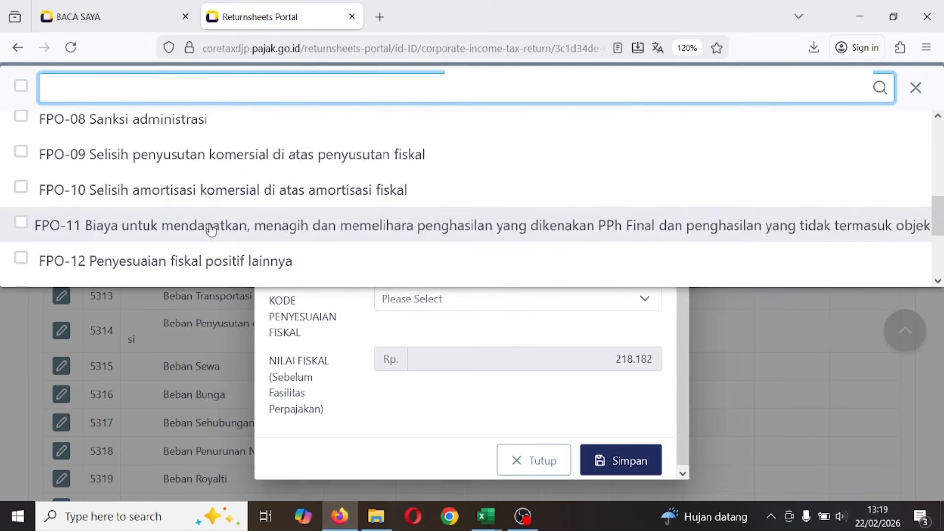
click(210, 227)
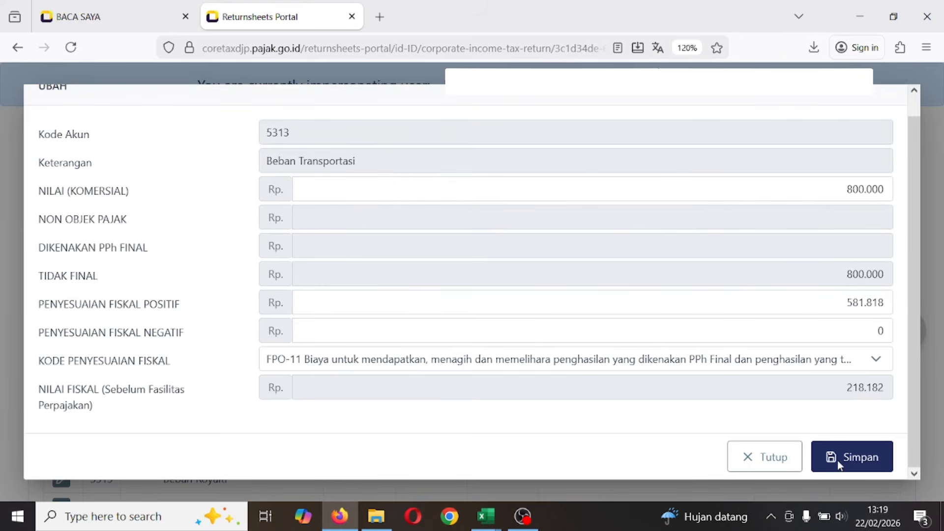
click(836, 460)
- Edit account 5314 Beban Penyusutan dan Amortisasi in Firefox and set its commercial value to 11.250.000, copied from cell C16 of LABA RUGI PAJAK in Excel
key(alt+Tab)
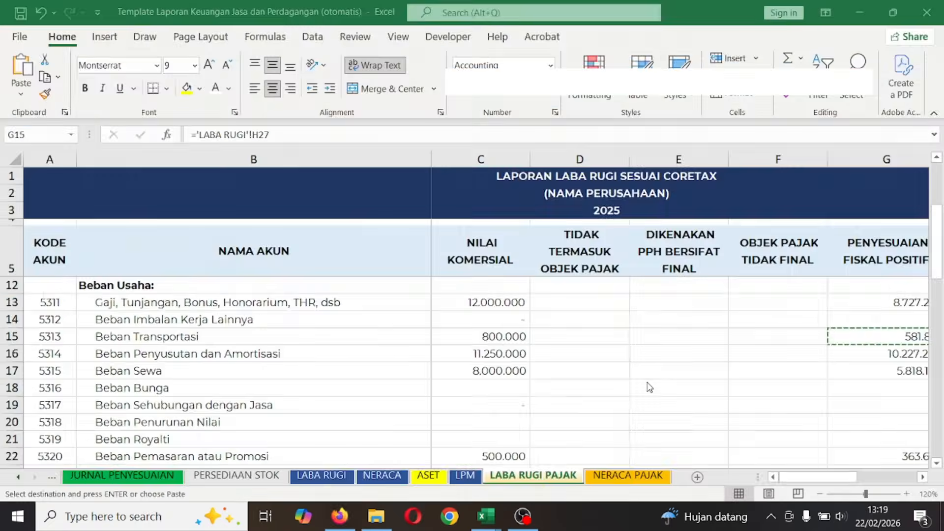
click(403, 355)
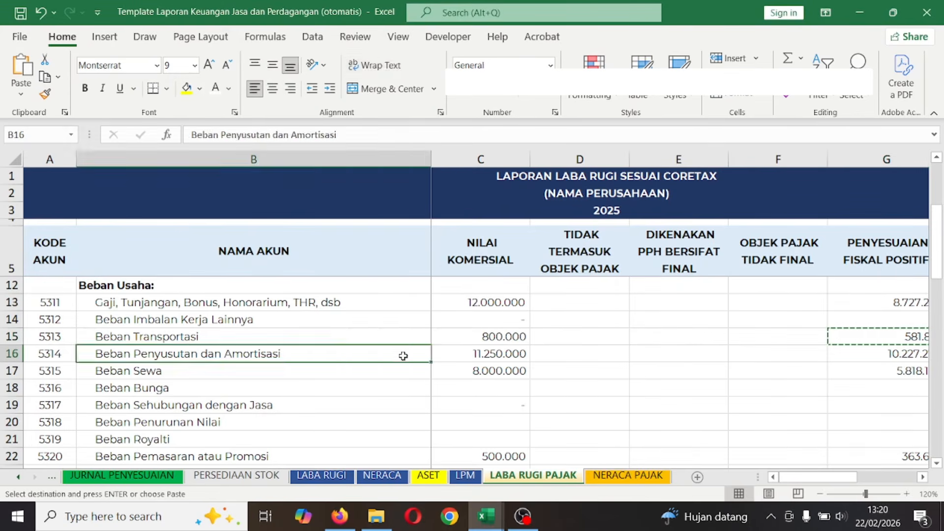
key(Right)
key(alt+Tab)
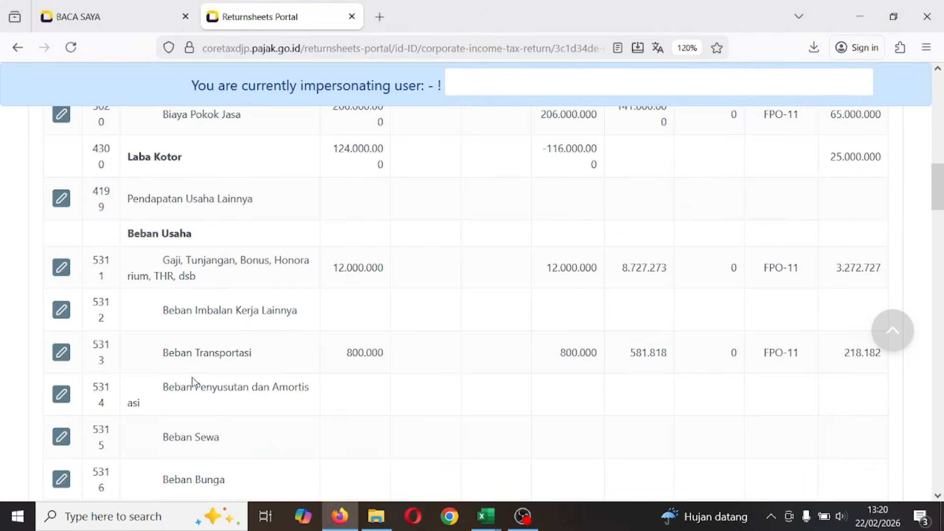
scroll(141, 356, down, 2)
click(57, 341)
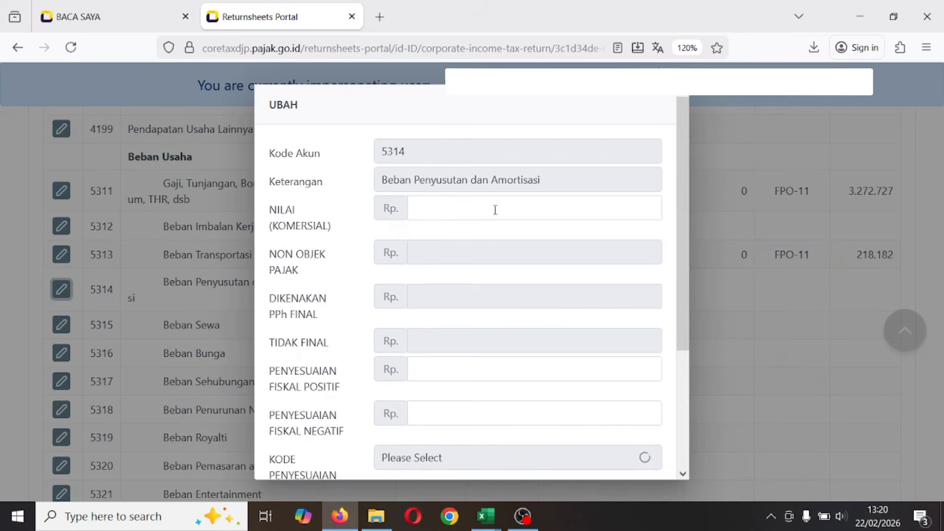
click(547, 218)
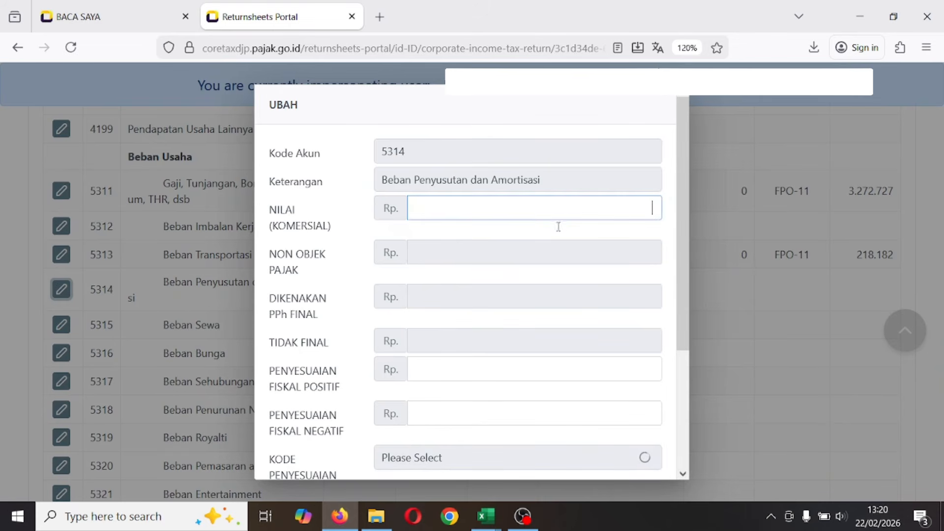
key(alt+Tab)
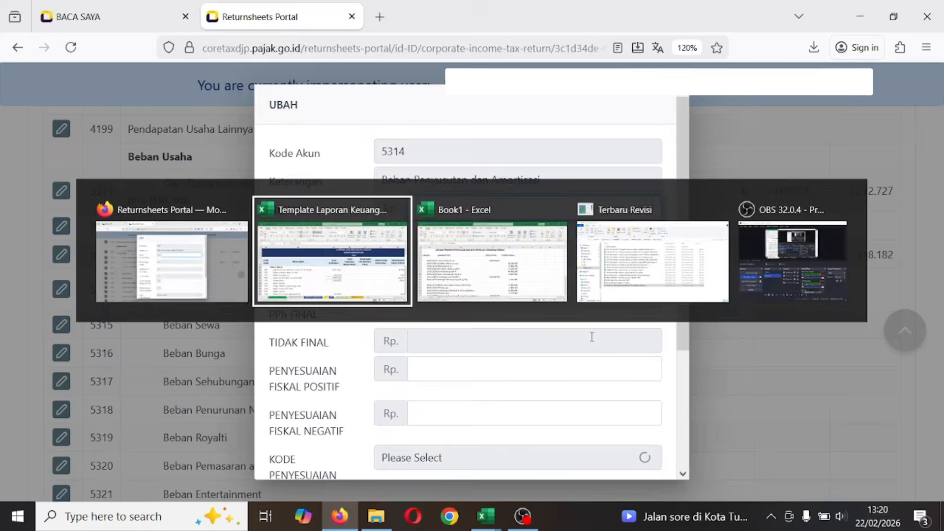
key(alt+Tab)
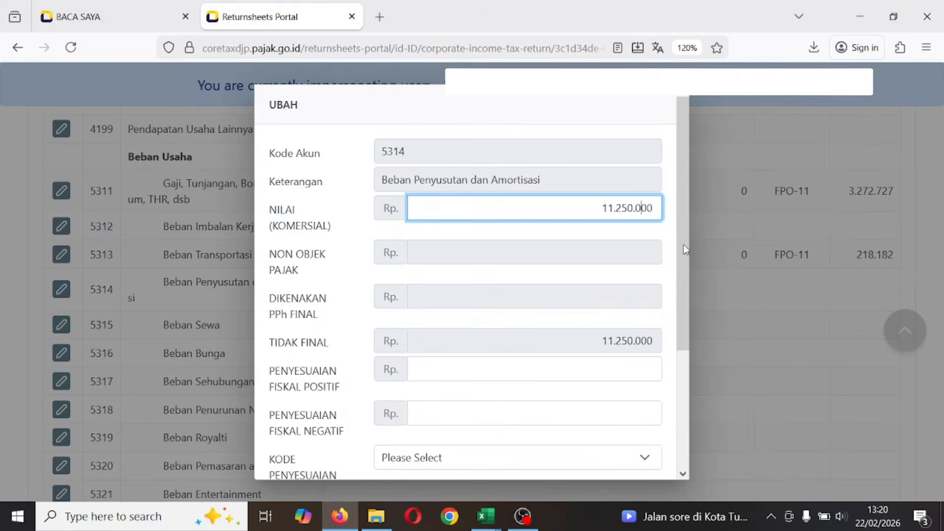
- Set account 5314's positive fiscal adjustment to 11.250.000 and its negative fiscal adjustment to 0
click(637, 368)
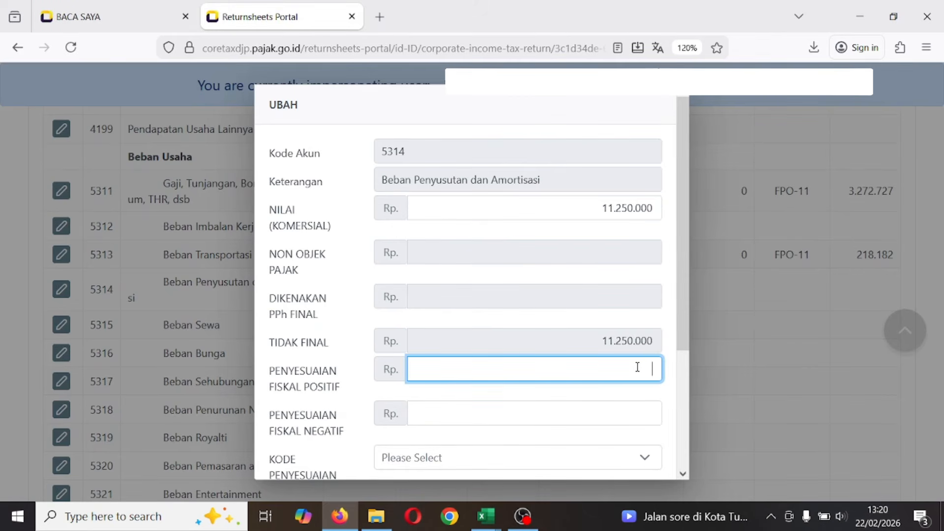
text(11.250.000)
scroll(635, 364, down, 2)
click(612, 360)
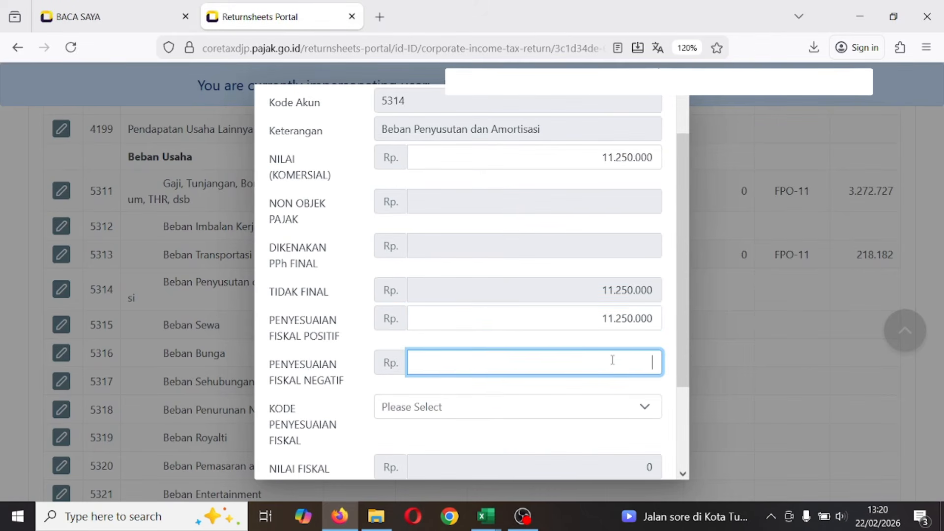
scroll(612, 360, down, 2)
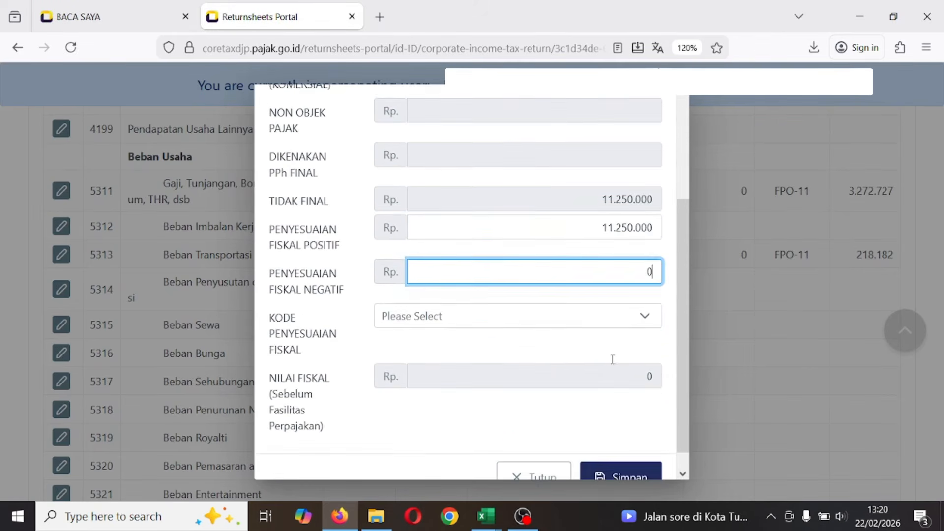
- Assign fiscal adjustment code FPO-11 to Beban Penyusutan dan Amortisasi
click(596, 323)
scroll(209, 202, down, 5)
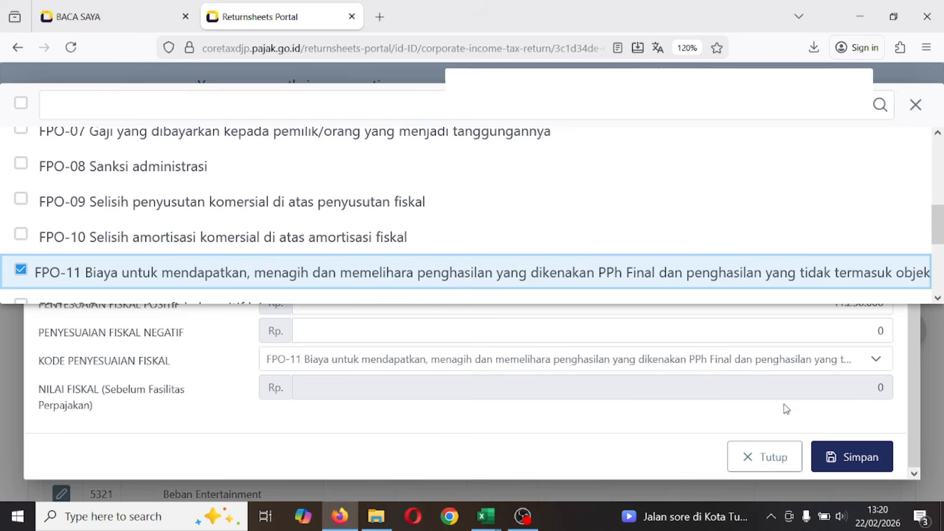
click(786, 409)
- Copy the positive fiscal adjustment of Beban Penyusutan dan Amortisasi from cell G16 of LABA RUGI PAJAK in Excel
key(alt+Tab)
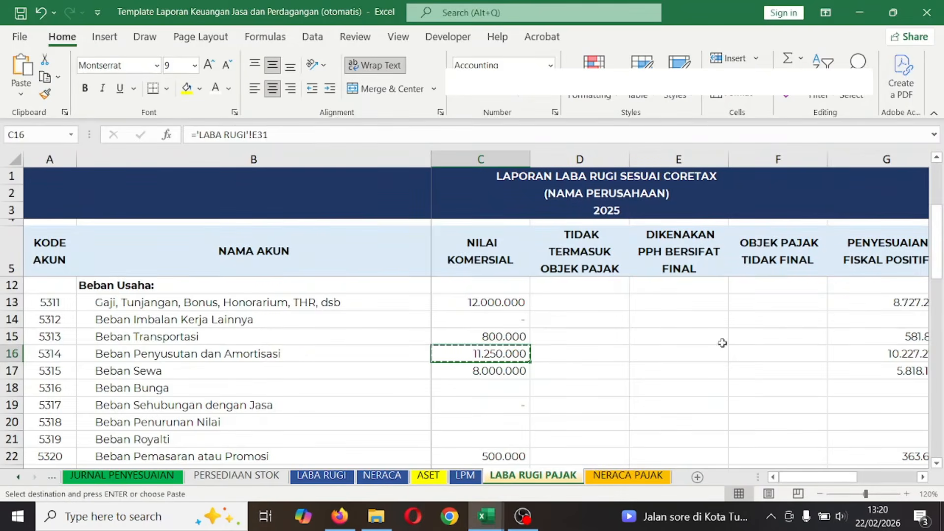
click(870, 354)
scroll(844, 364, right, 2)
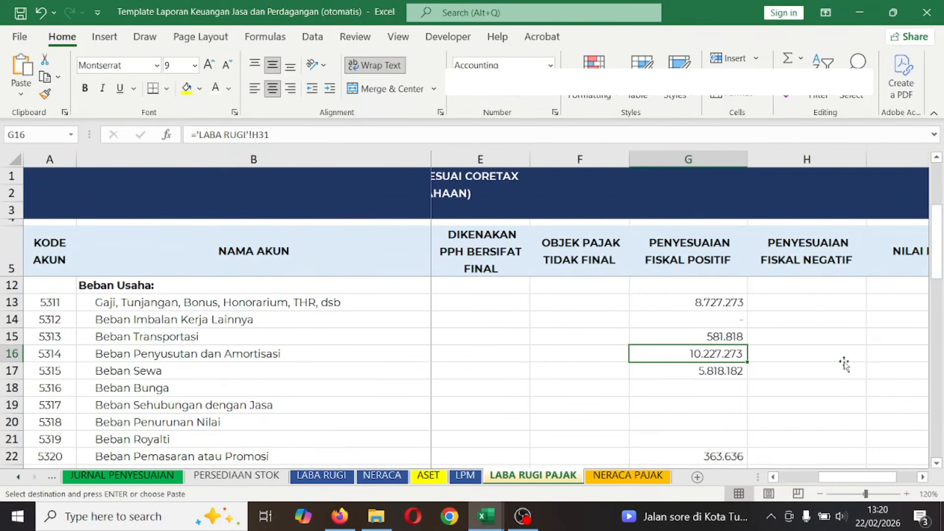
key(ctrl+c)
- Replace account 5314's positive fiscal adjustment in Firefox with 10.227.273 and save the account
key(alt+Tab)
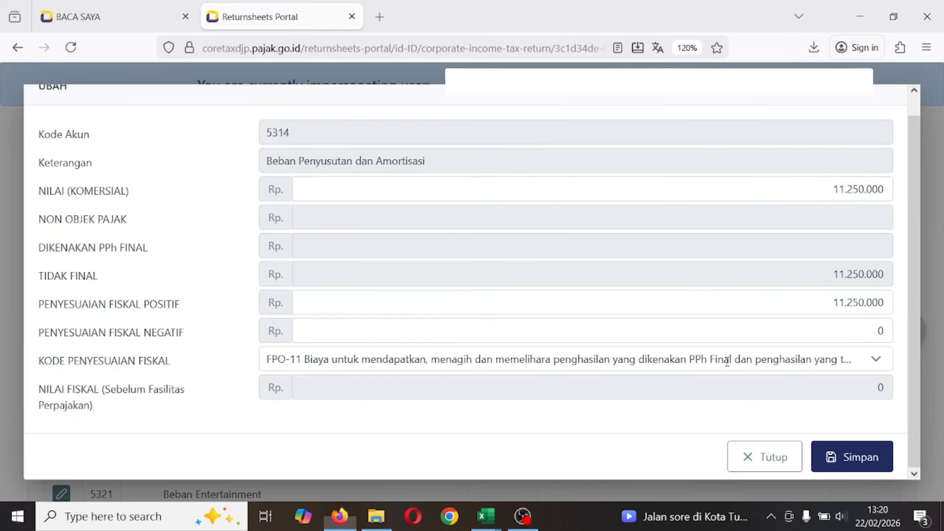
click(832, 297)
key(ctrl+a)
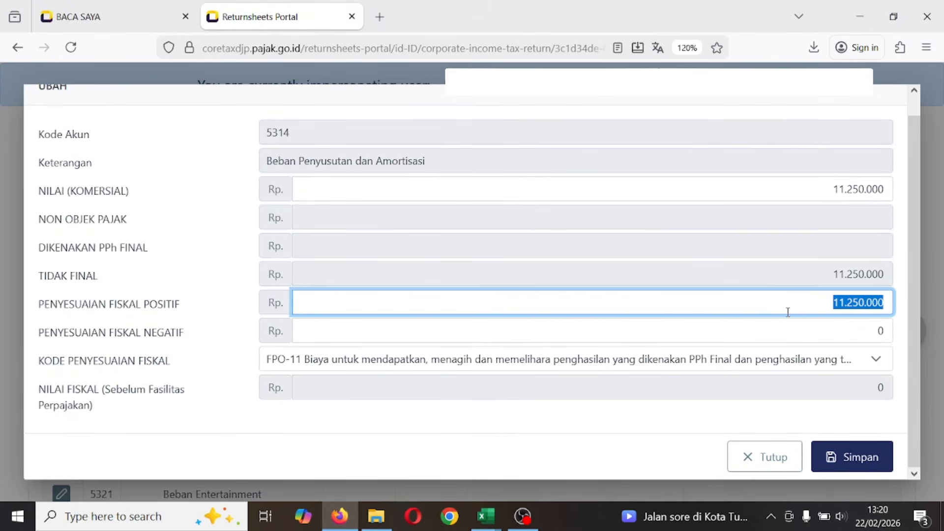
key(ctrl+v)
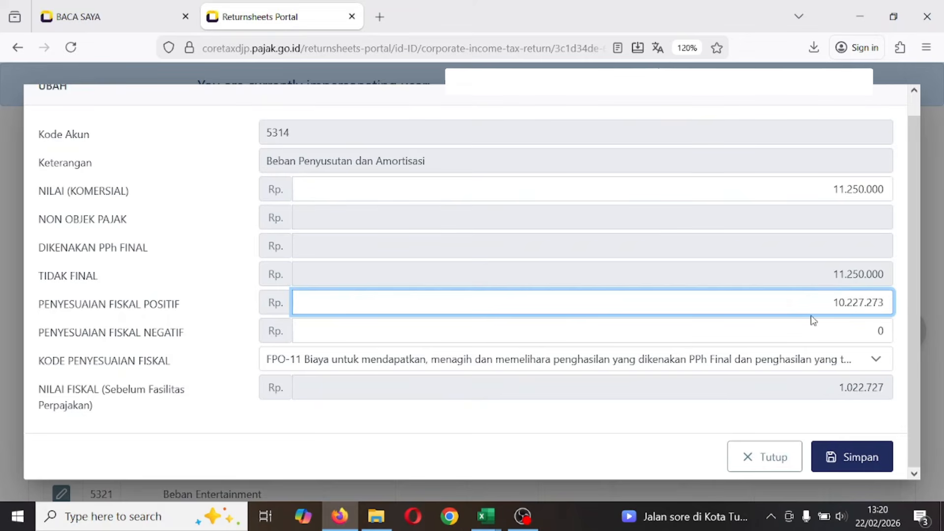
click(855, 456)
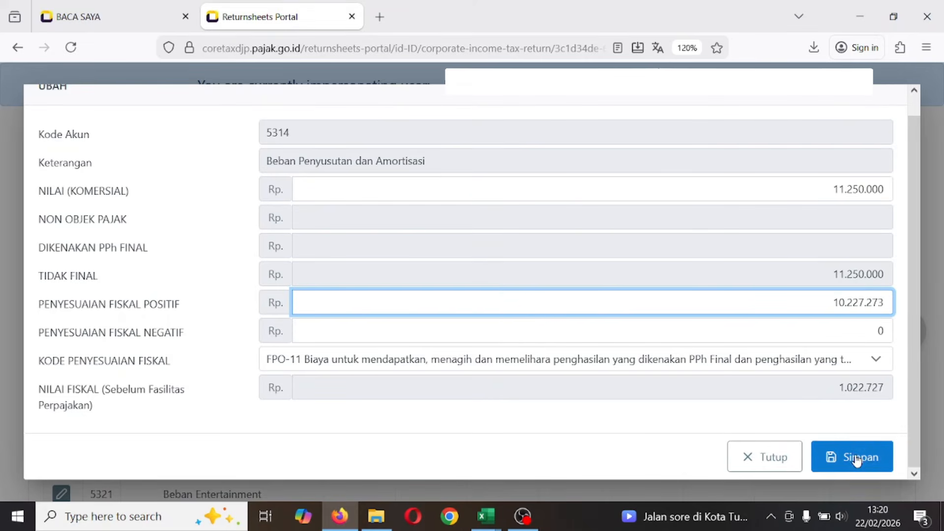
- Copy the commercial value of Beban Sewa from cell C17 of LABA RUGI PAJAK in Excel
key(alt+Tab)
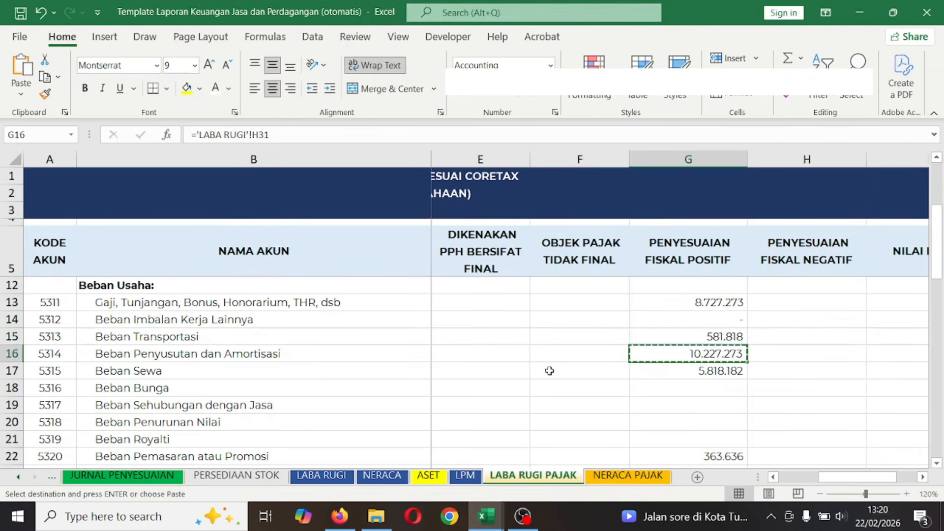
click(425, 375)
key(Right)
key(ctrl+c)
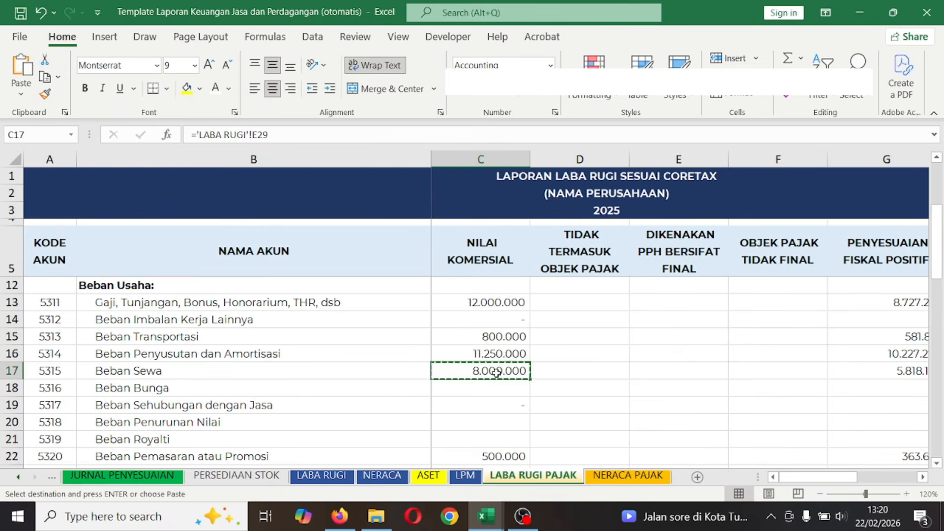
- Open account 5315 Beban Sewa for editing in Firefox and set its commercial value to 8.000.000
key(alt+Tab)
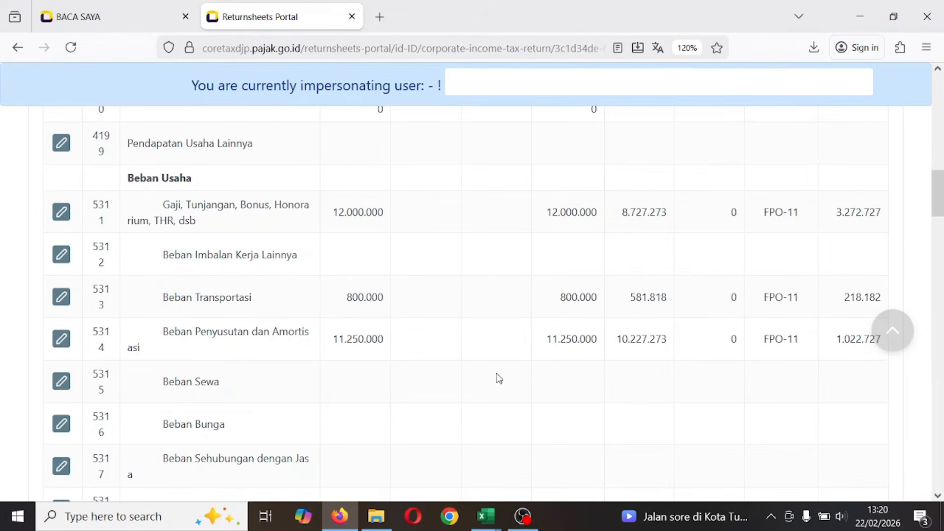
click(60, 381)
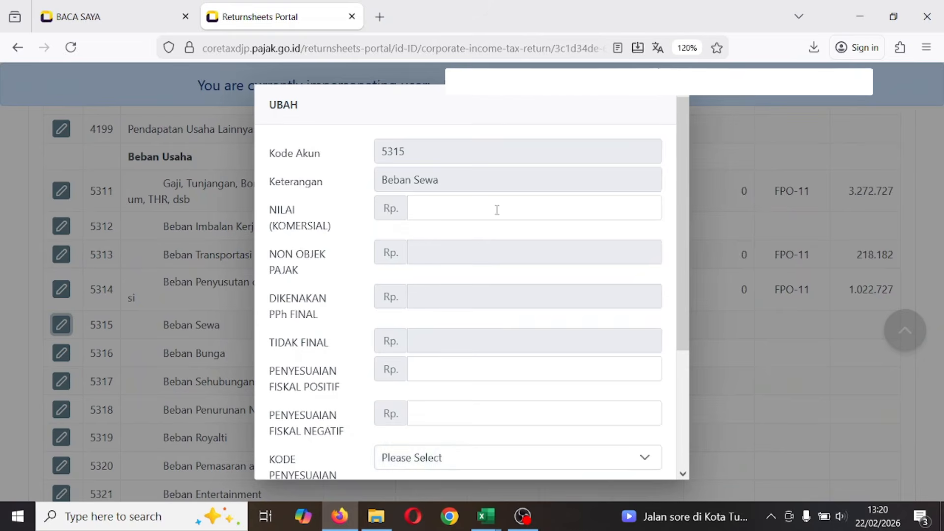
click(494, 207)
key(ctrl+v)
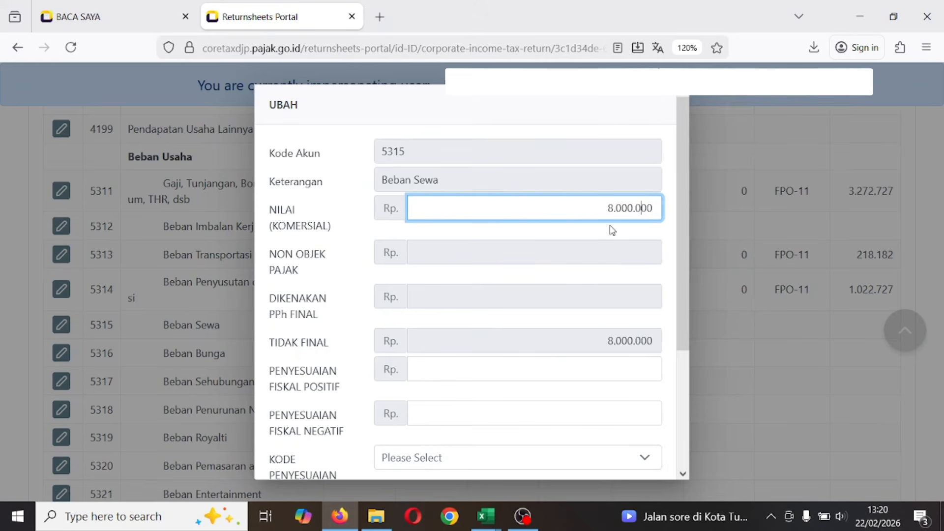
click(605, 363)
scroll(639, 344, down, 1)
- Copy the positive fiscal adjustment of Beban Sewa from cell G17 of LABA RUGI PAJAK in Excel
key(alt+Tab)
key(Right)
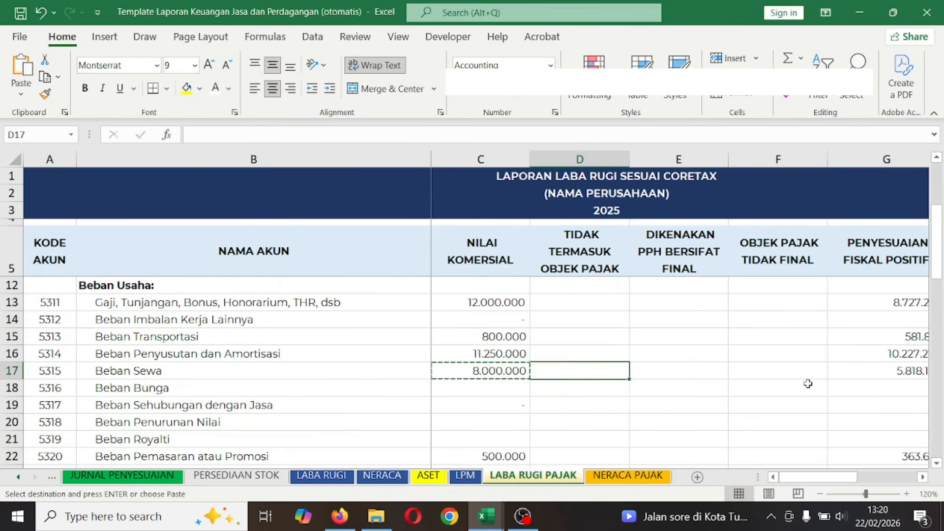
key(Right)
key(Right)
key(Right)
key(Right)
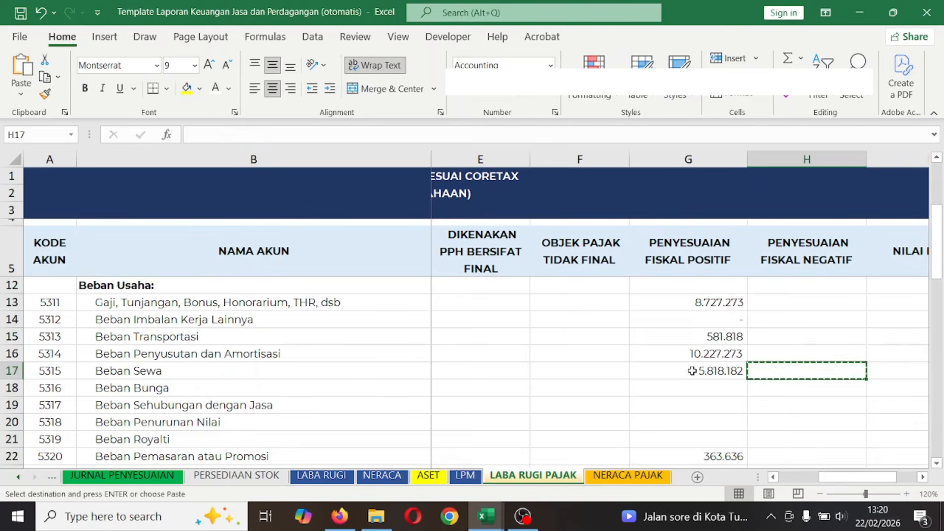
click(692, 371)
key(ctrl+c)
- Back in Firefox, set account 5315's positive fiscal adjustment to 5.818.182 and its negative fiscal adjustment to 0
key(alt+Tab)
click(615, 296)
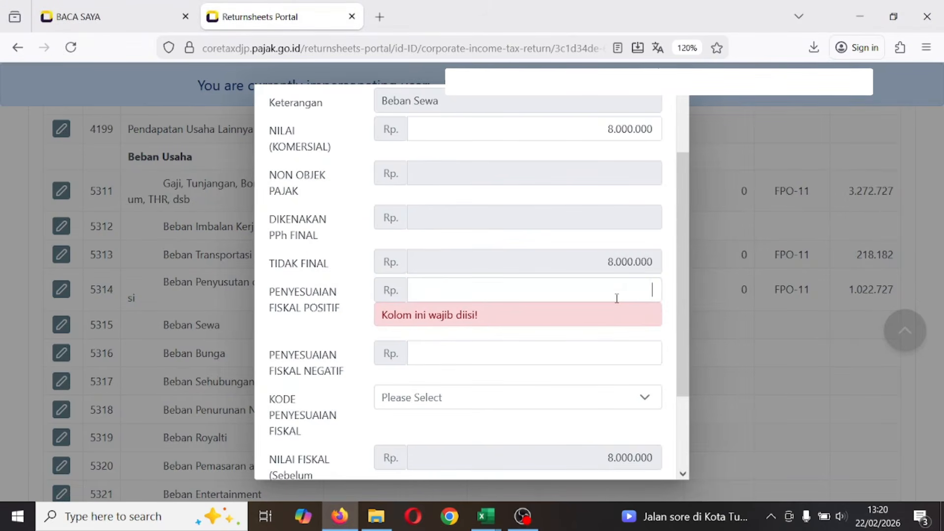
key(ctrl+v)
click(601, 328)
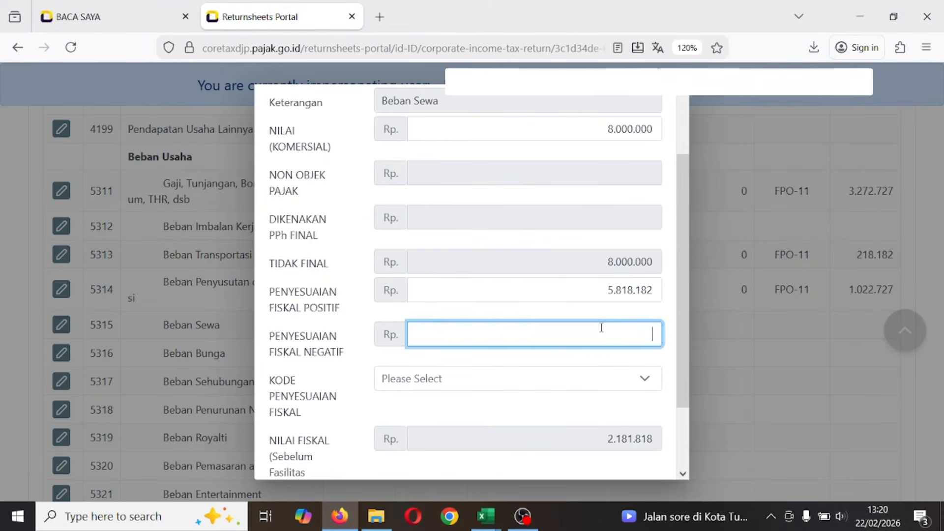
- Assign fiscal adjustment code FPO-11 to Beban Sewa and save the account
click(611, 379)
scroll(277, 305, down, 2)
scroll(277, 305, down, 3)
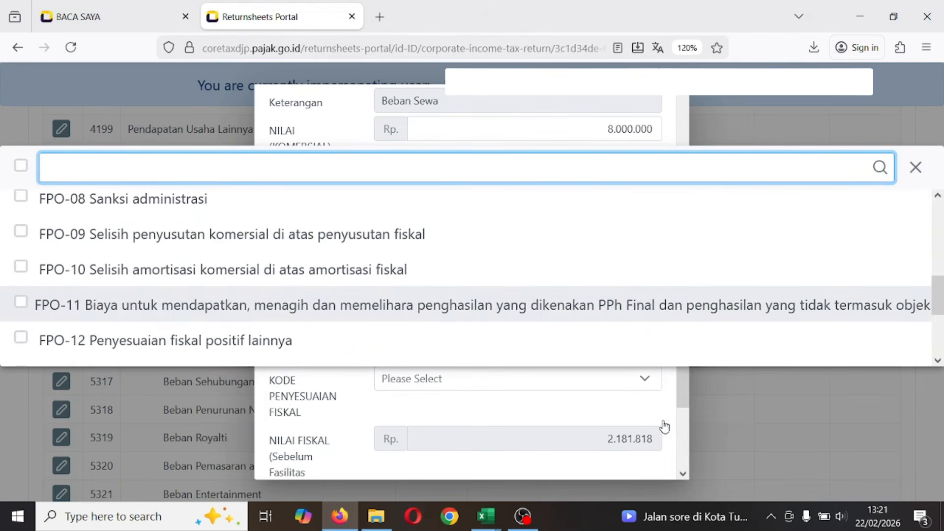
click(622, 418)
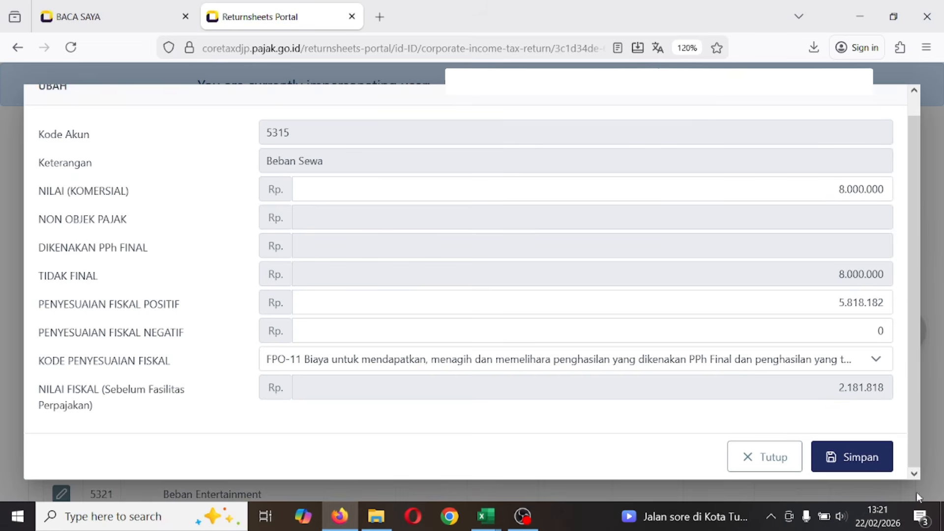
click(851, 462)
- Copy the commercial value of Beban Pemasaran atau Promosi from cell C22 of LABA RUGI PAJAK in Excel
key(alt+Tab)
scroll(539, 368, down, 2)
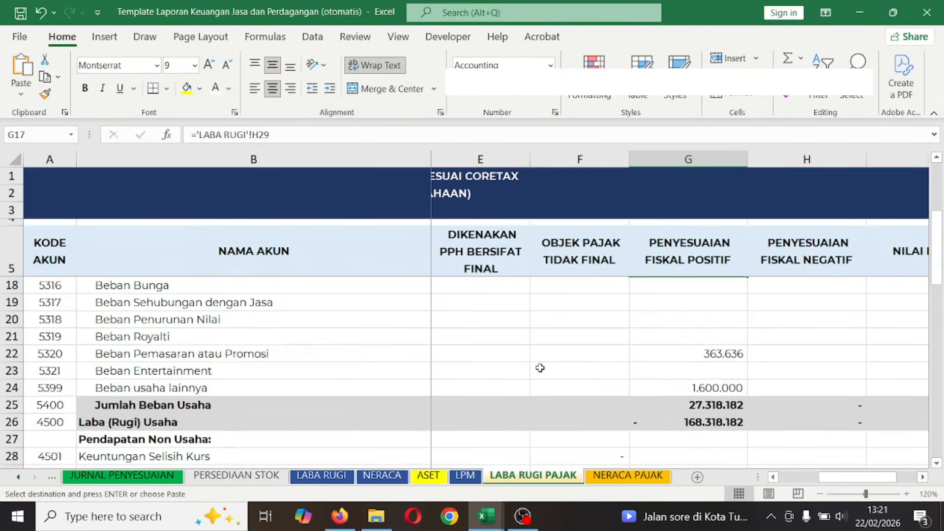
scroll(634, 371, down, 2)
scroll(664, 389, up, 4)
click(681, 460)
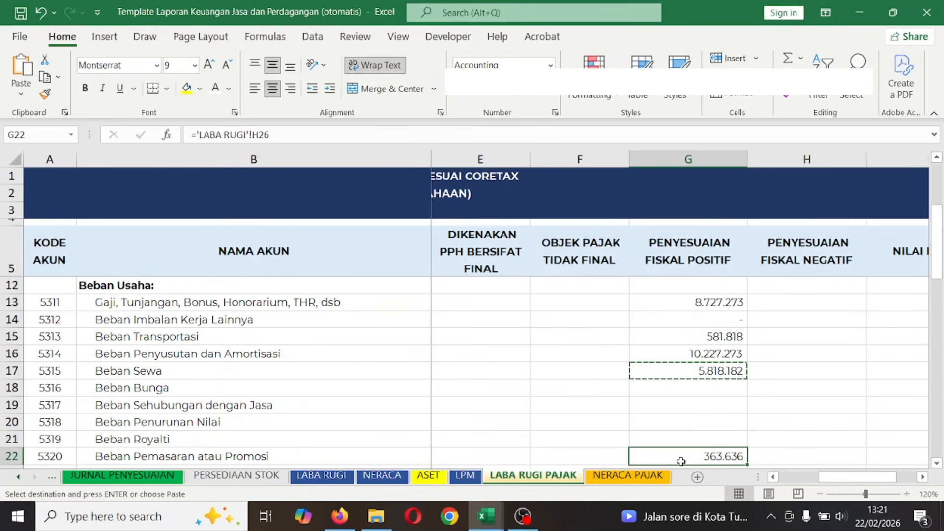
scroll(539, 379, down, 1)
key(Left)
key(Left)
key(Left)
key(Left)
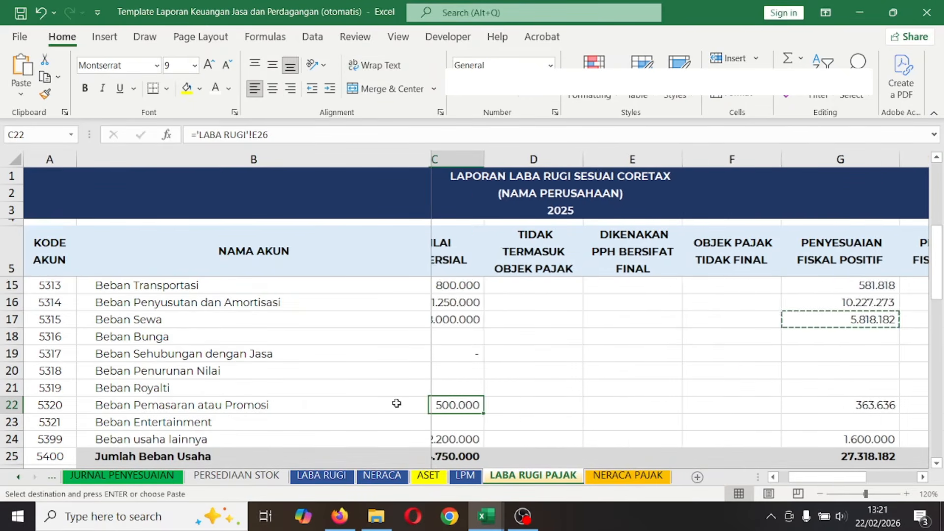
key(ctrl+c)
- Open account 5320 Beban Pemasaran atau Promosi for editing in Firefox and set its commercial value to 500.000
key(alt+Tab)
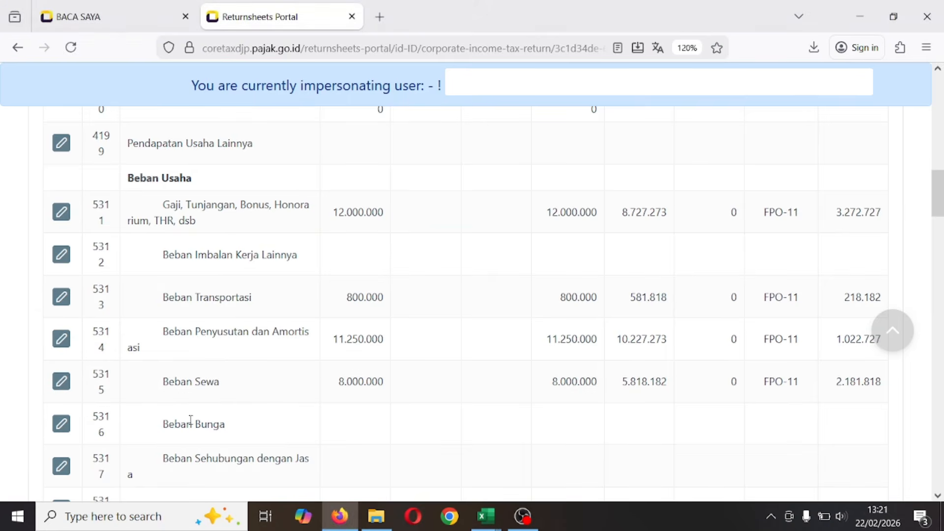
scroll(112, 436, down, 5)
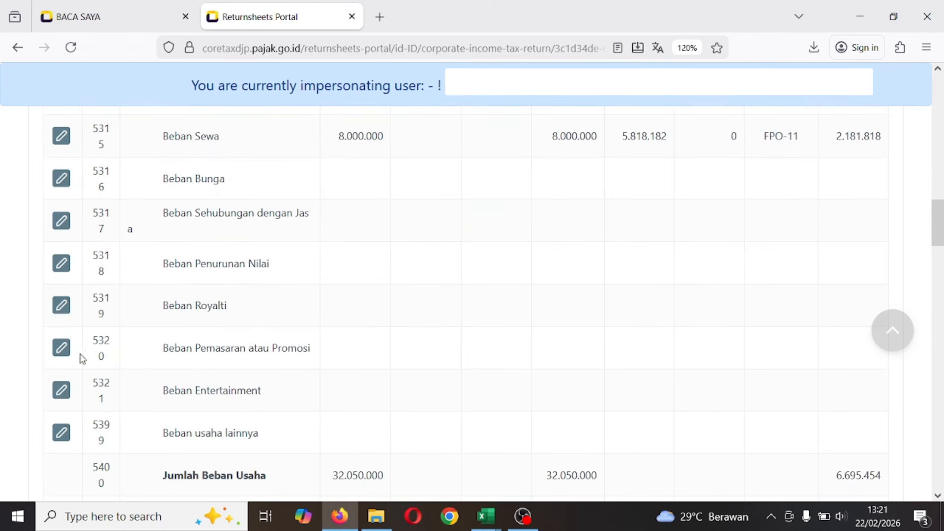
click(62, 348)
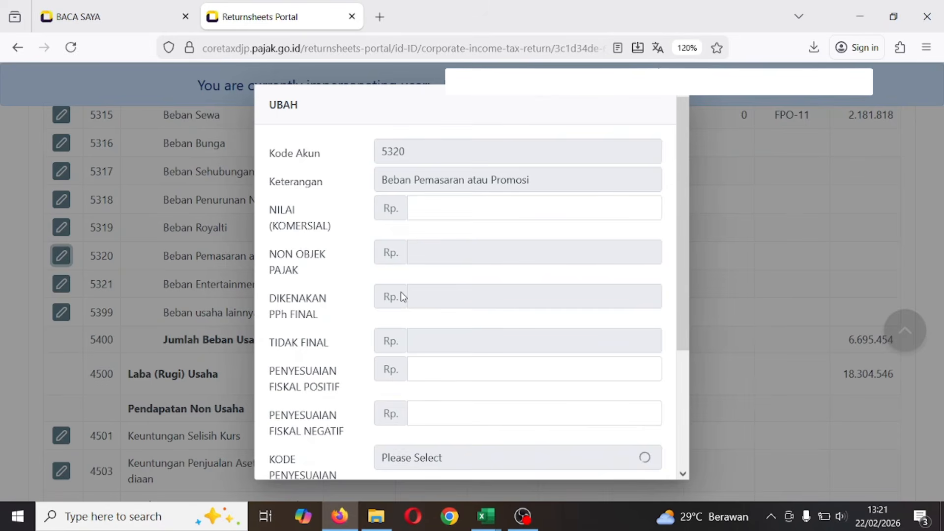
click(528, 208)
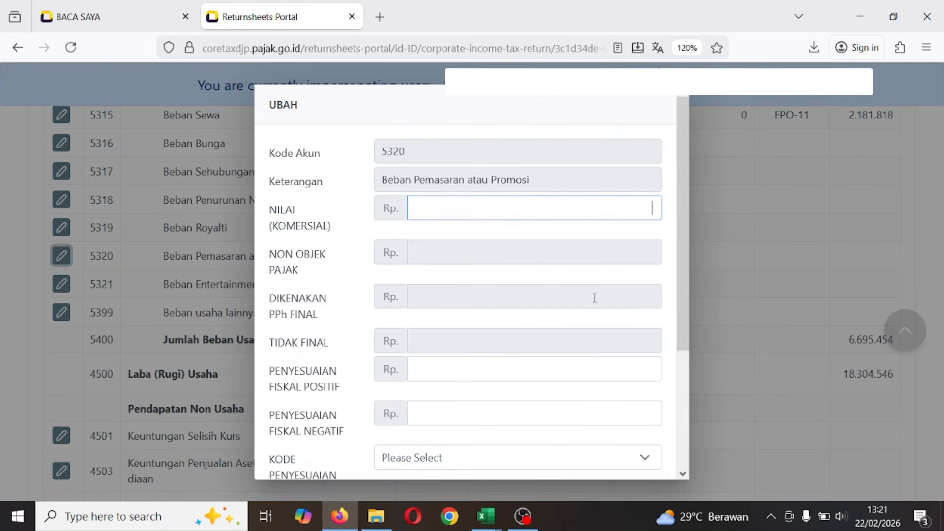
key(ctrl+v)
- Copy the positive fiscal adjustment of Beban Pemasaran atau Promosi from cell G22 of LABA RUGI PAJAK in Excel
key(alt+Tab)
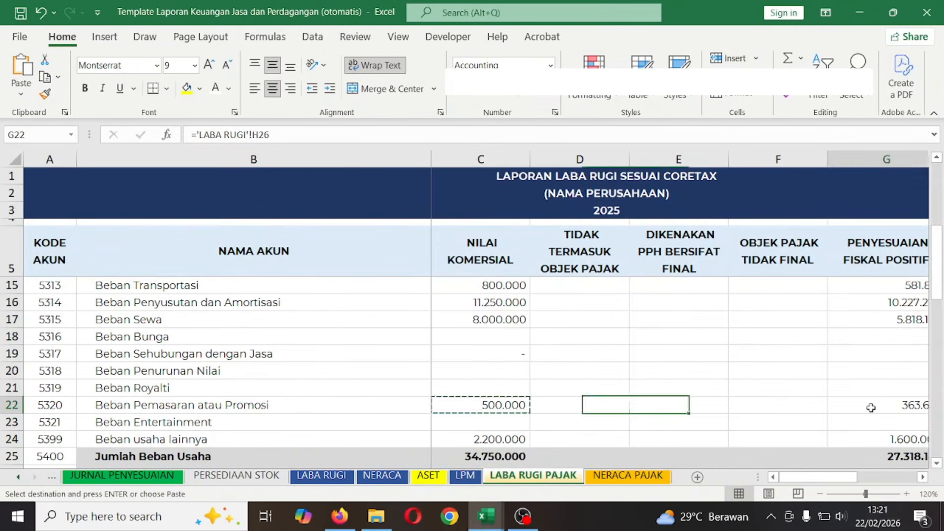
key(Right)
key(Left)
key(ctrl+c)
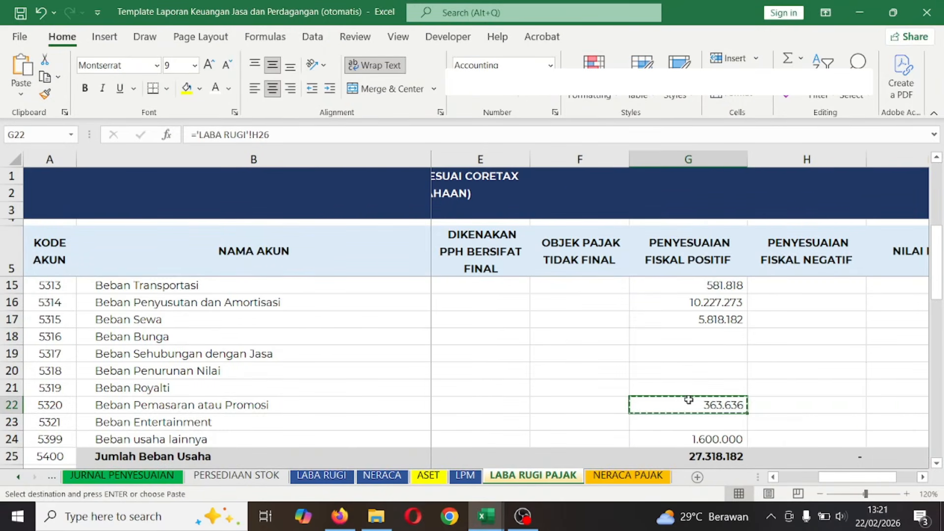
- Back in Firefox, set account 5320's positive fiscal adjustment to 363.636 and its negative fiscal adjustment to 0
key(alt+Tab)
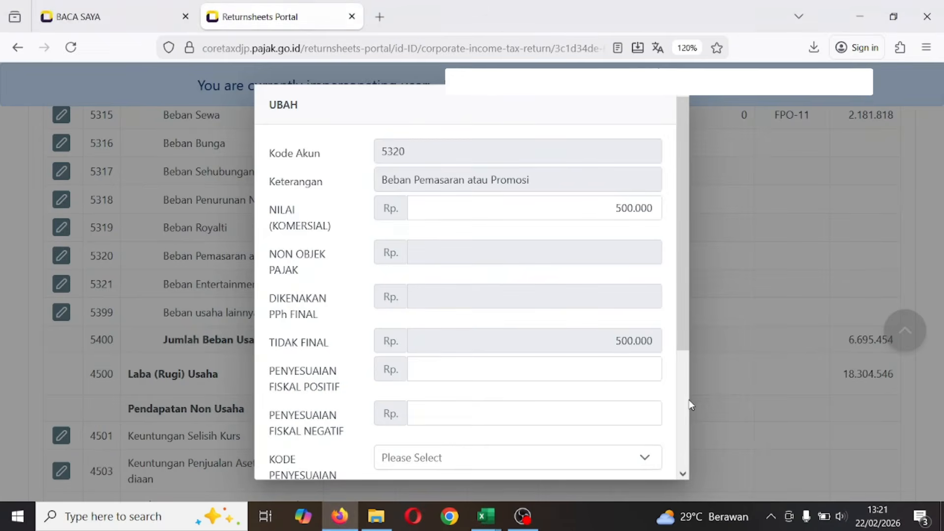
click(584, 362)
key(ctrl+v)
scroll(587, 350, down, 3)
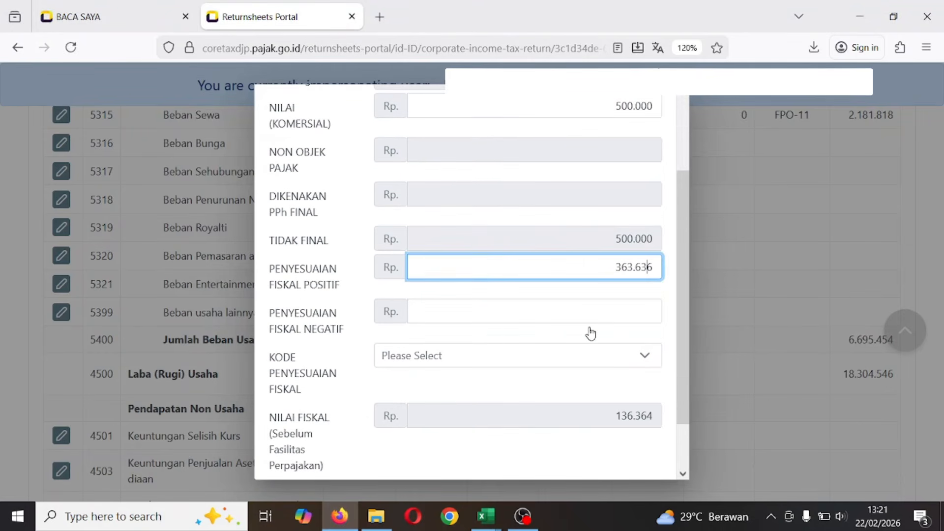
click(592, 320)
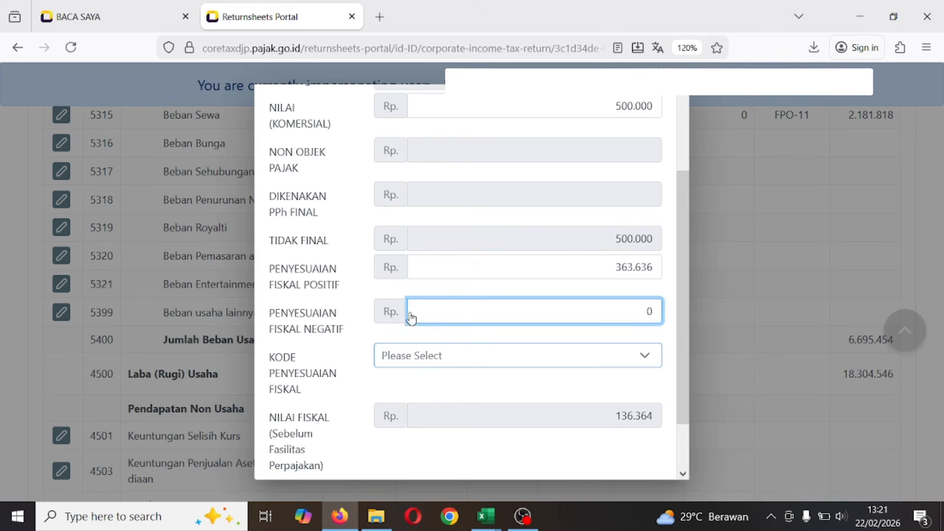
- Assign fiscal adjustment code FPO-11 to Beban Pemasaran atau Promosi and save the account
click(411, 355)
scroll(307, 295, down, 5)
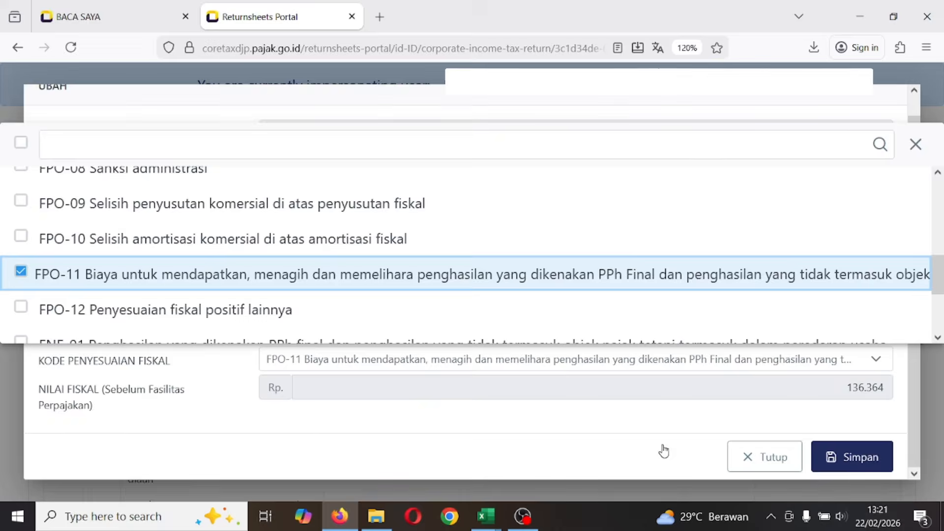
click(851, 452)
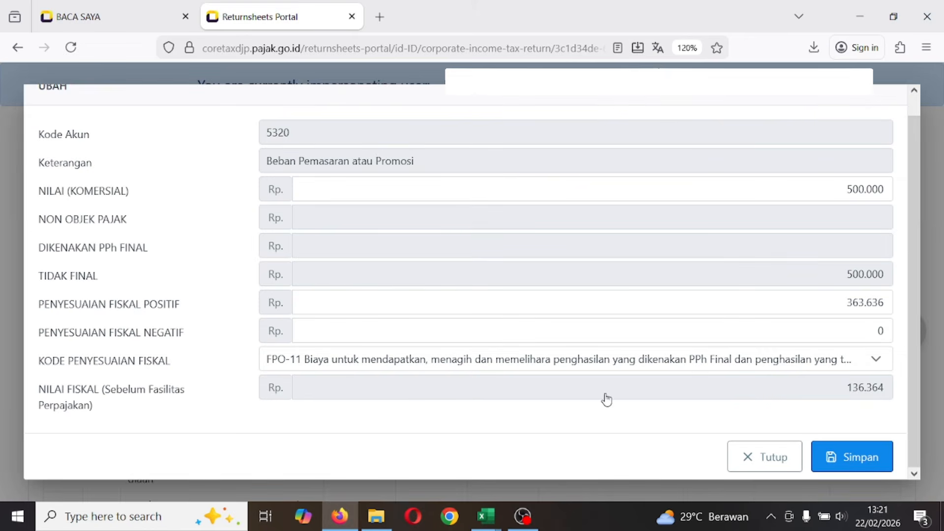
- Copy the commercial value of Beban usaha lainnya from cell C24 of LABA RUGI PAJAK in Excel
scroll(450, 340, down, 5)
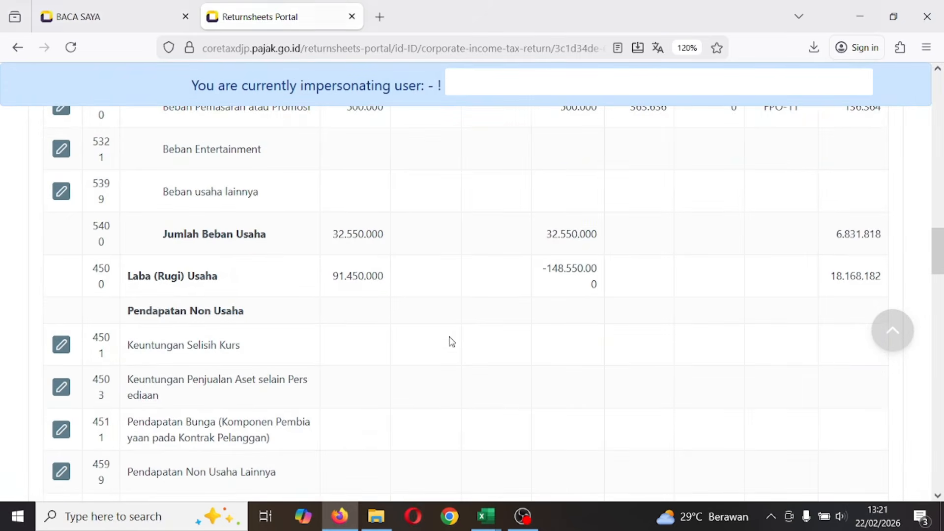
key(alt+Tab)
scroll(457, 359, down, 1)
click(690, 389)
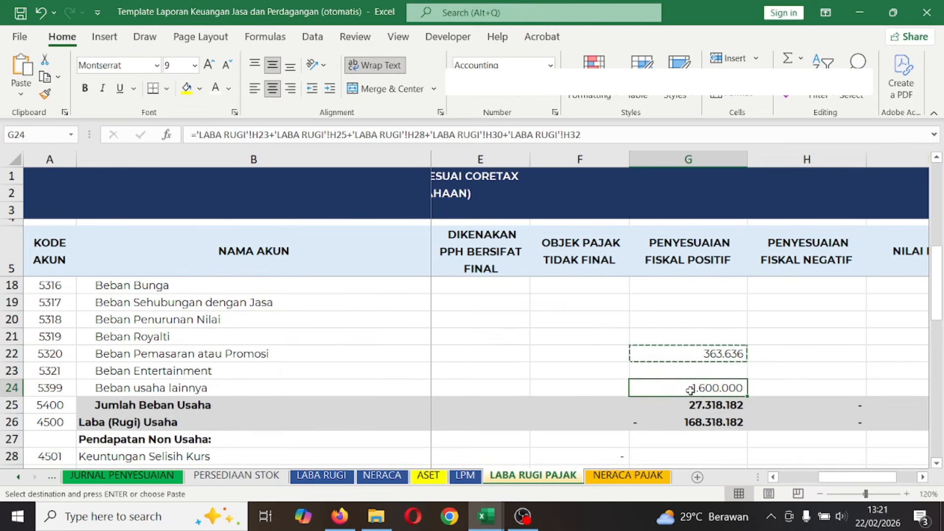
key(alt+Tab)
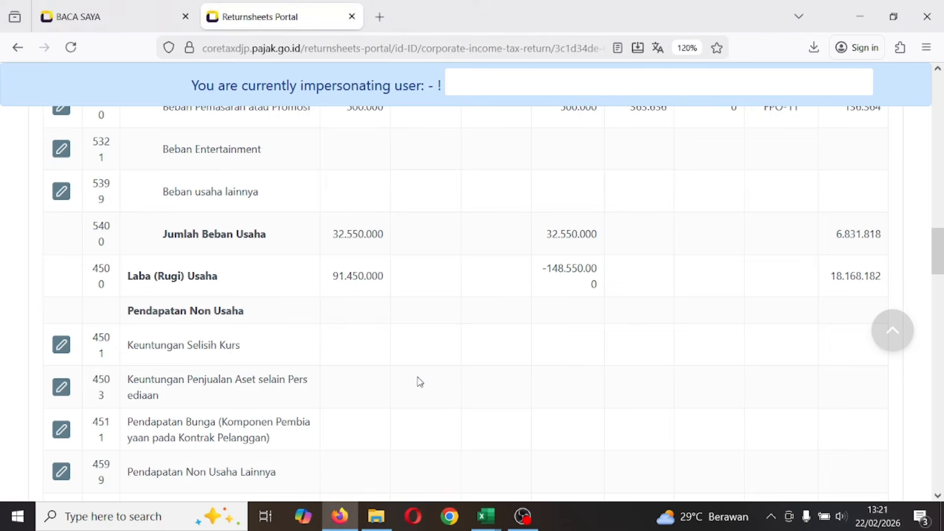
key(alt+Tab)
key(Left)
key(Left)
key(Left)
key(Left)
key(ctrl+c)
- Open account 5399 Beban usaha lainnya for editing in Firefox and set its commercial value to 2.200.000
key(alt+Tab)
scroll(155, 395, up, 1)
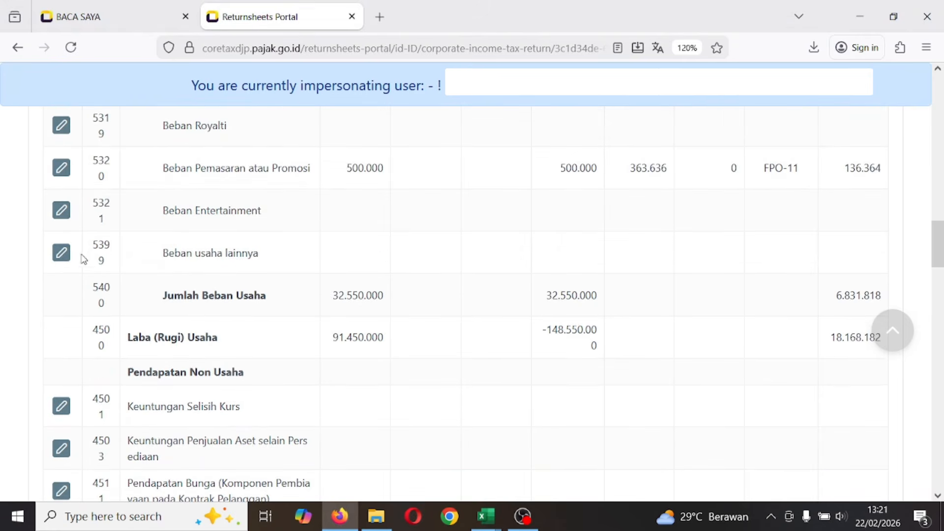
click(62, 253)
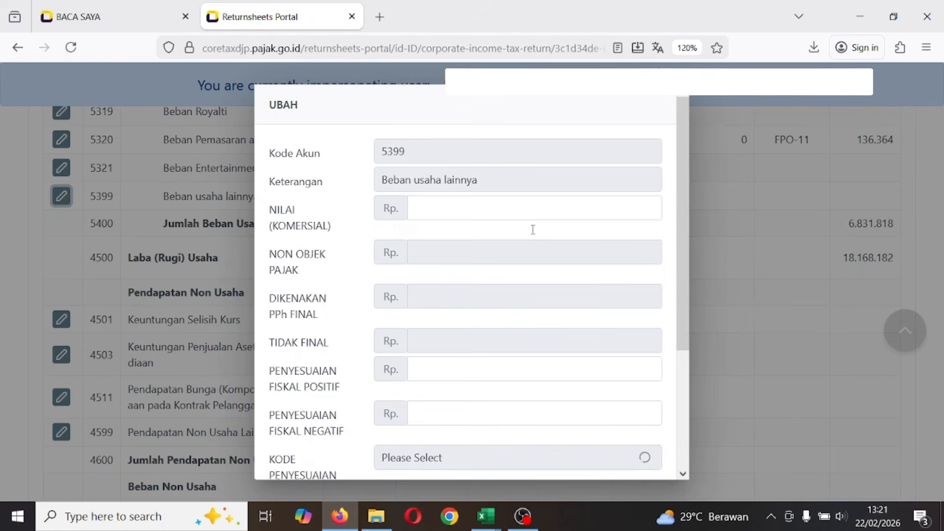
click(520, 209)
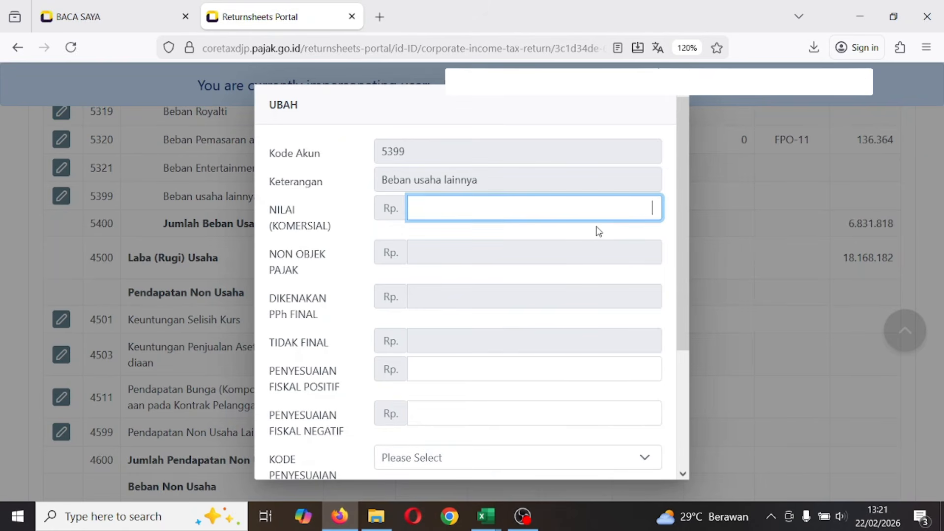
key(ctrl+v)
- Copy the positive fiscal adjustment of Beban usaha lainnya from cell G24 of LABA RUGI PAJAK in Excel
key(alt+Tab)
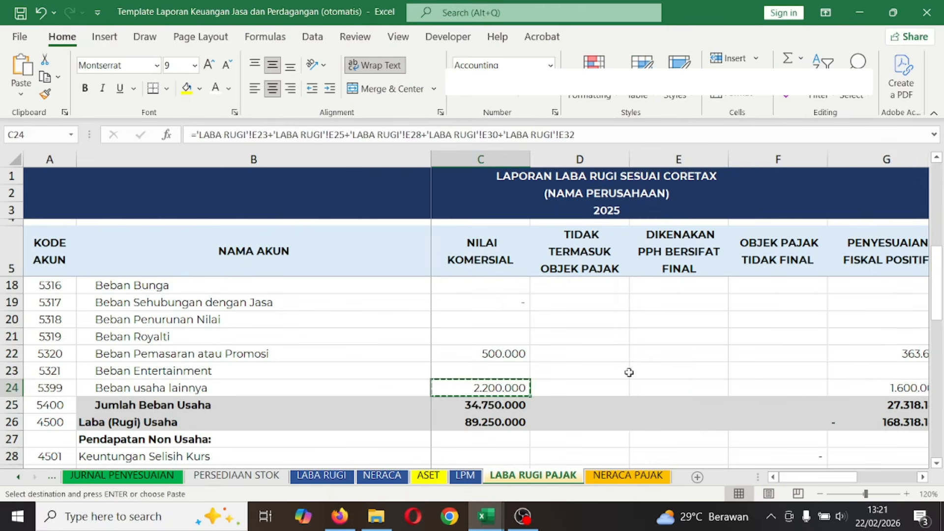
click(883, 374)
click(885, 388)
key(ctrl+c)
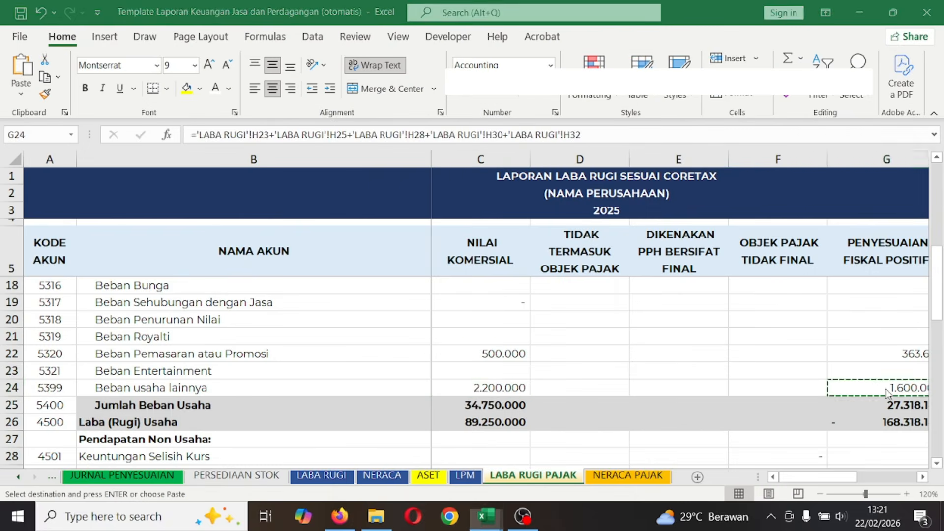
- Back in Firefox, set account 5399's positive fiscal adjustment to 1.600.000 and its negative fiscal adjustment to 0
key(alt+Tab)
click(600, 372)
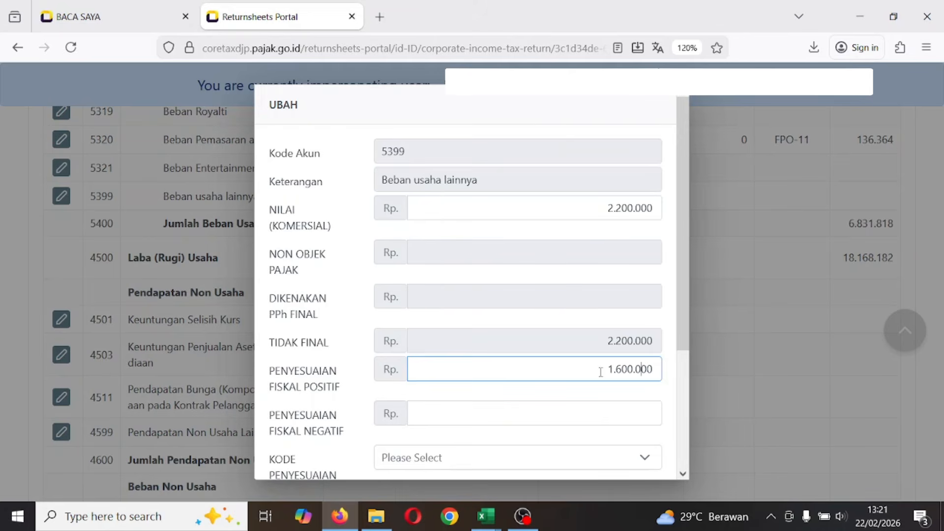
click(600, 414)
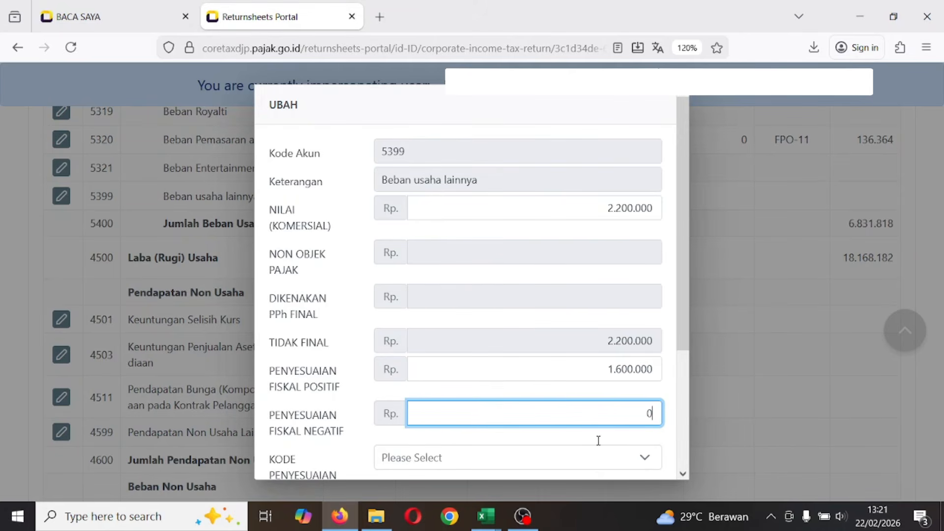
- Assign fiscal adjustment code FPO-11 to account 5399 Beban usaha lainnya and save the entry
click(511, 457)
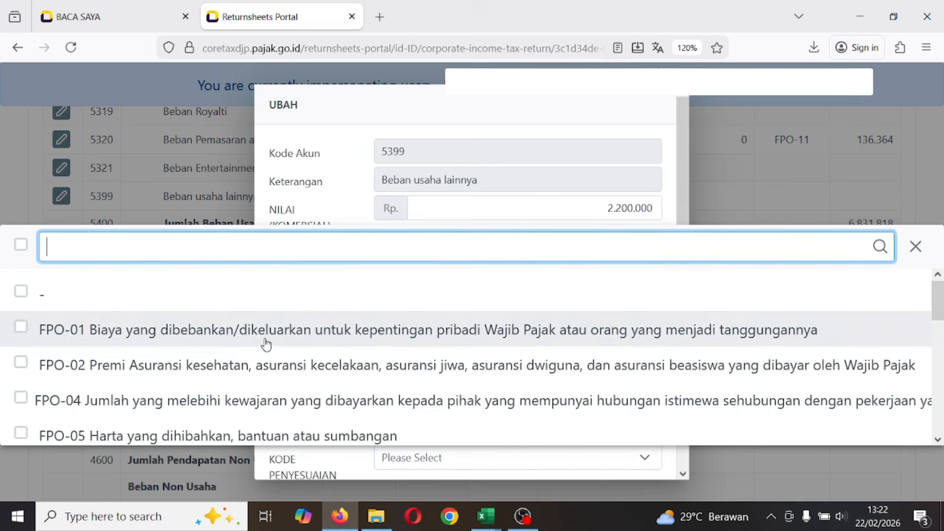
scroll(229, 384, down, 5)
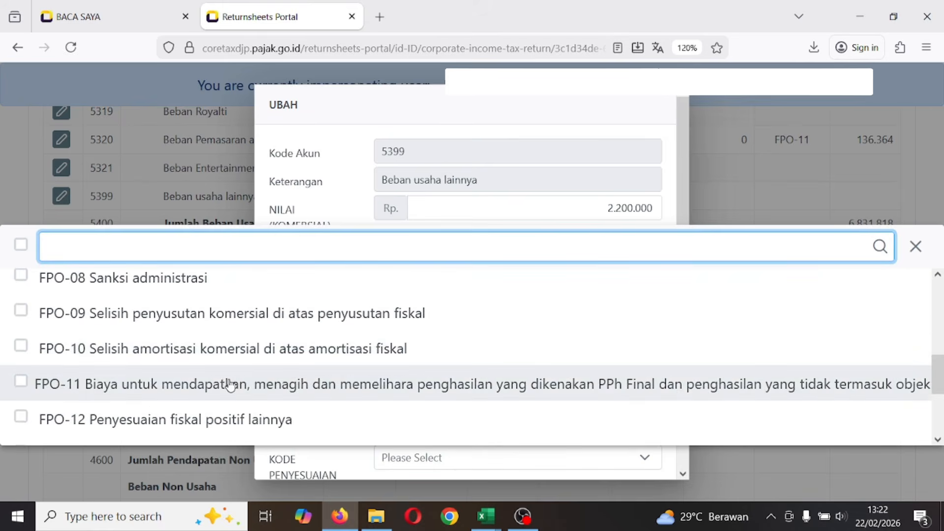
click(230, 384)
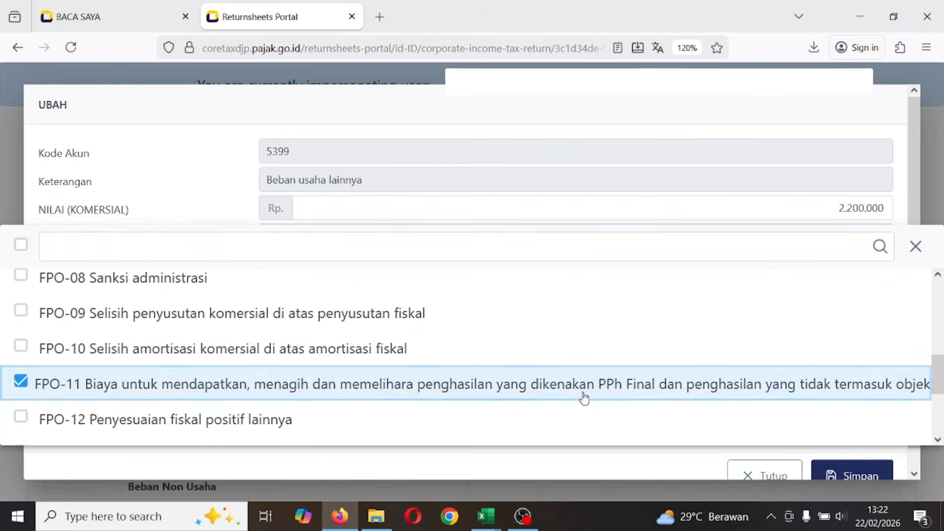
click(864, 477)
scroll(396, 364, down, 2)
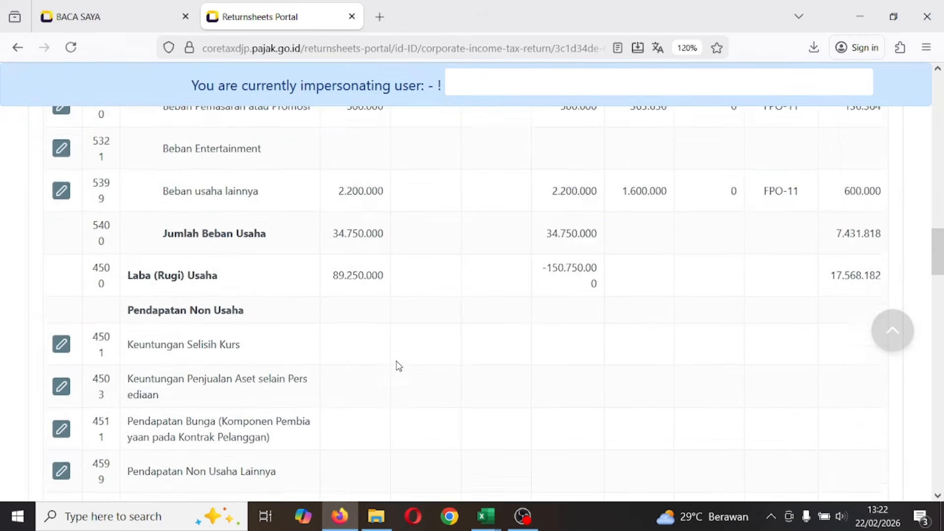
- Compare the Laba (Rugi) Sebelum Pajak totals in row 40 of Excel's LABA RUGI PAJAK with account 4800 in Firefox
key(alt+Tab)
scroll(438, 374, down, 3)
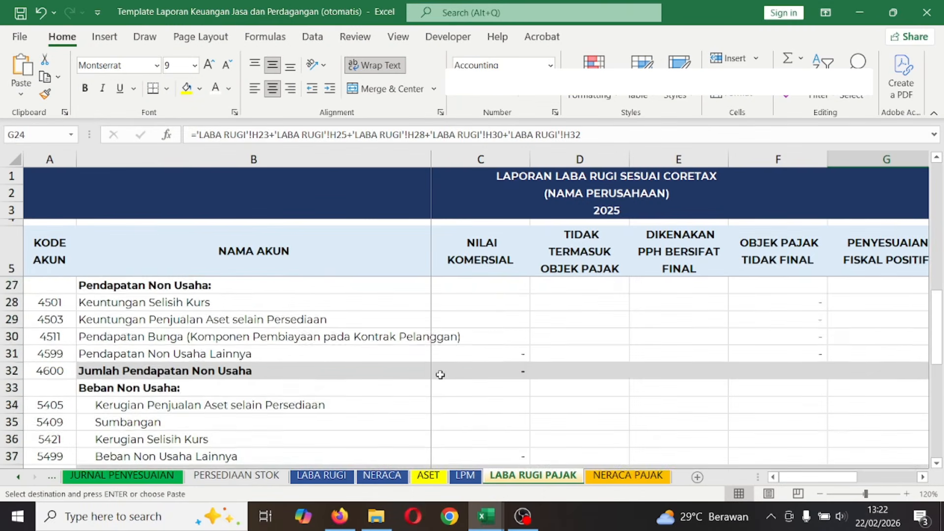
scroll(440, 374, down, 3)
scroll(440, 375, down, 1)
click(517, 357)
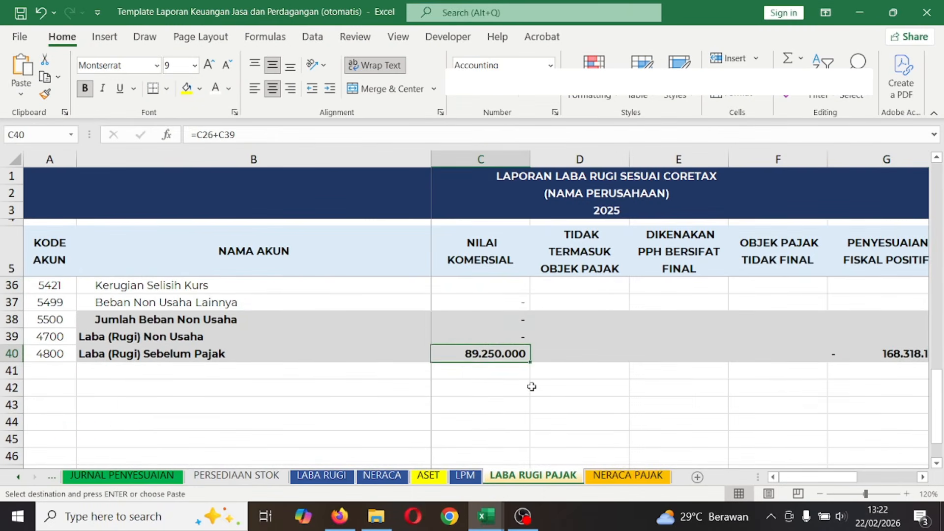
key(alt+Tab)
scroll(342, 341, up, 1)
scroll(343, 342, down, 3)
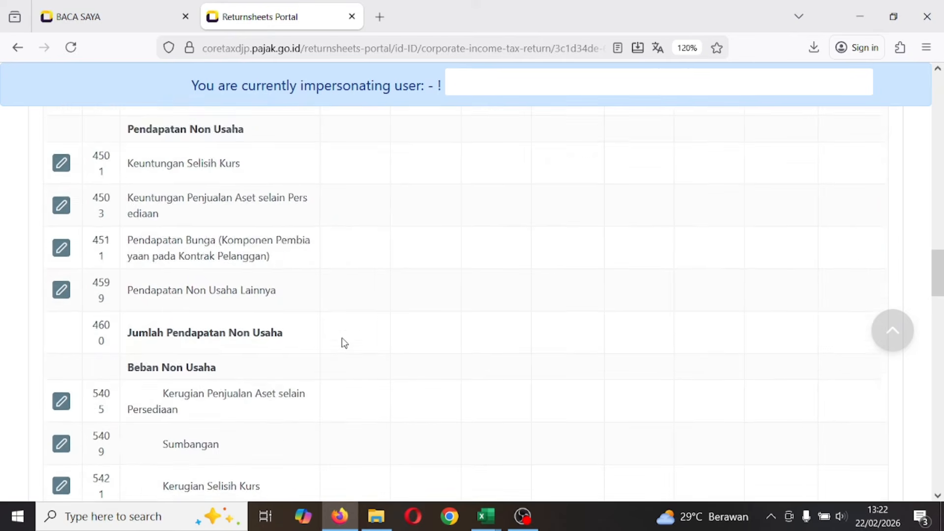
scroll(344, 342, down, 3)
scroll(344, 342, down, 3)
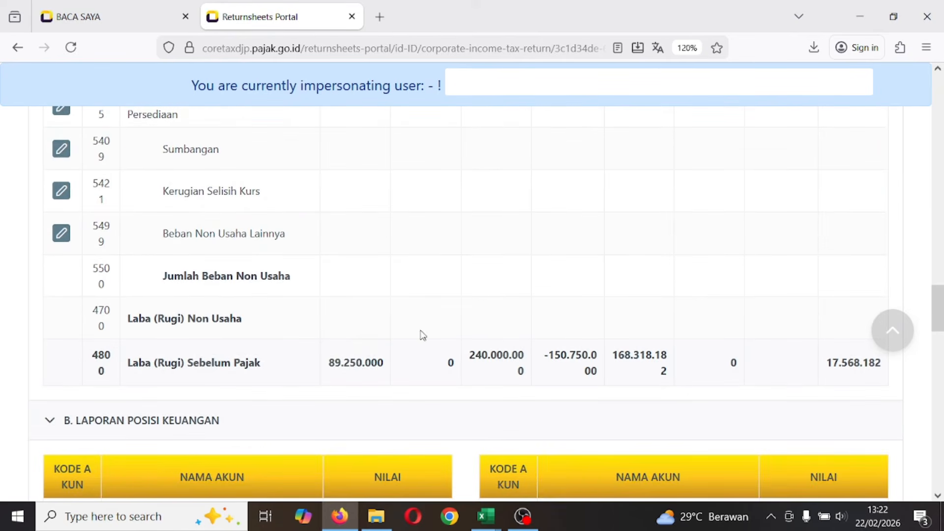
key(alt+Tab)
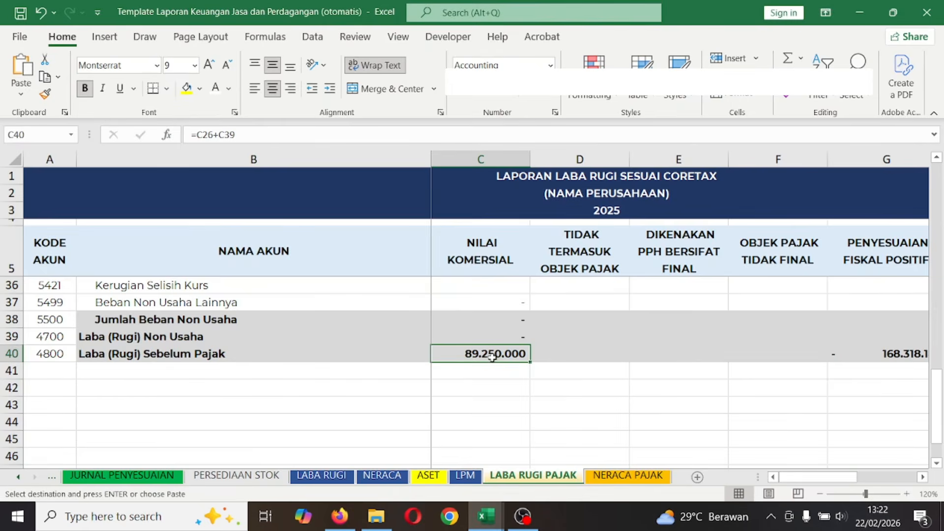
key(alt+Tab)
- Copy Kas dan Setara Kas from cell C7 of Excel's NERACA PAJAK sheet and enter 242.800.000 for account 1101 in Firefox's Laporan Posisi Keuangan
scroll(359, 379, down, 5)
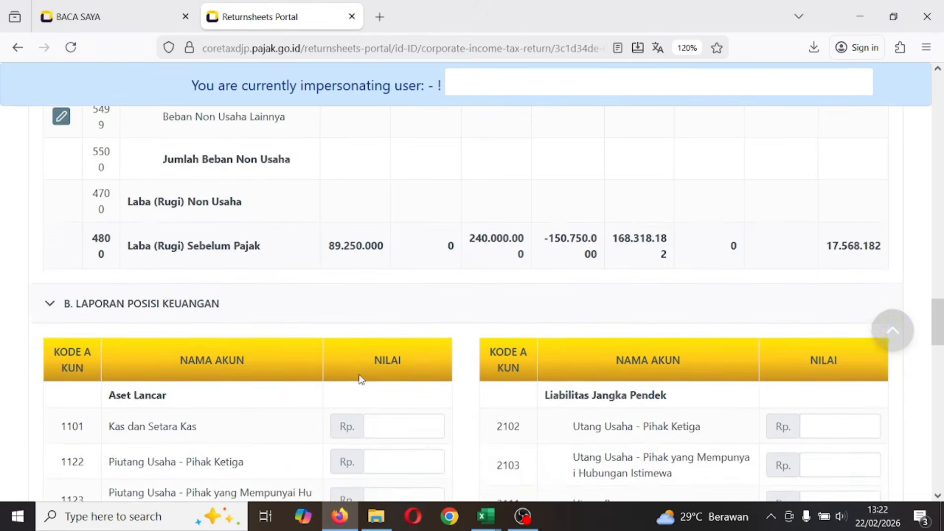
key(alt+Tab)
click(638, 477)
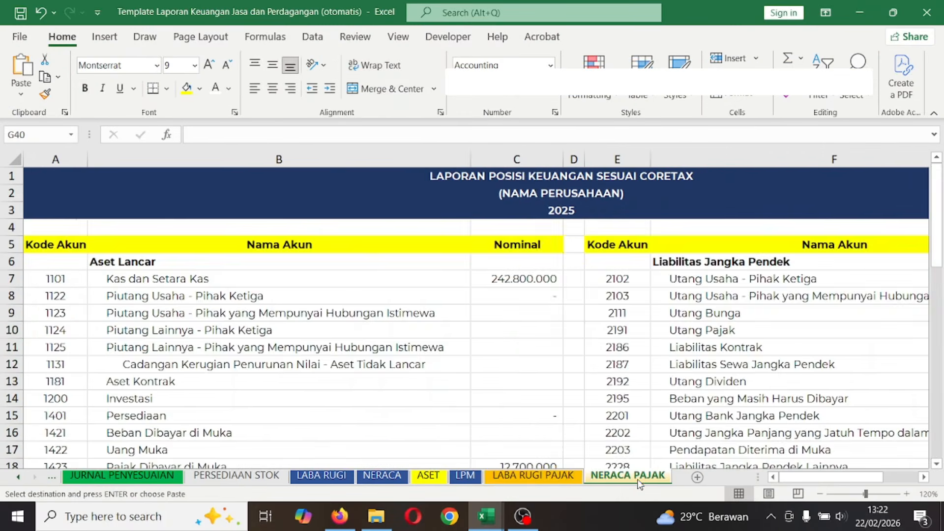
click(506, 279)
key(ctrl+c)
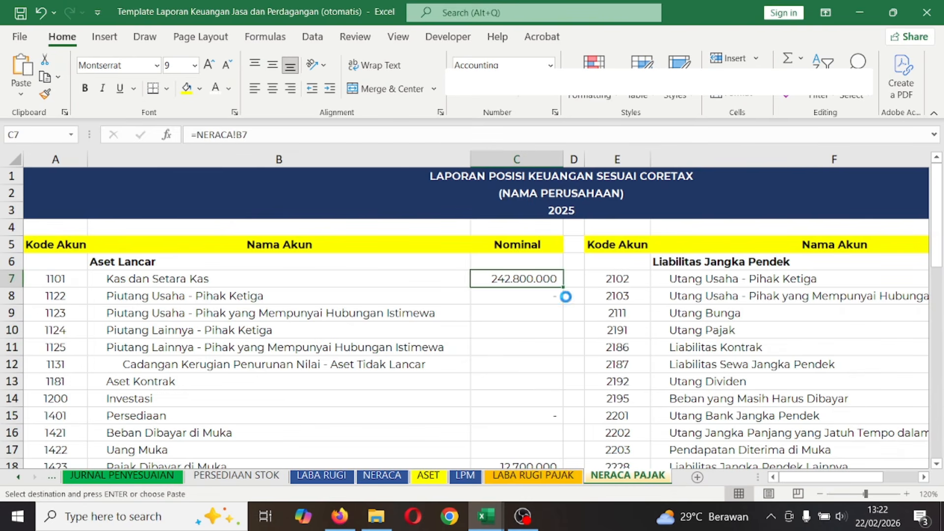
key(alt+Tab)
click(404, 274)
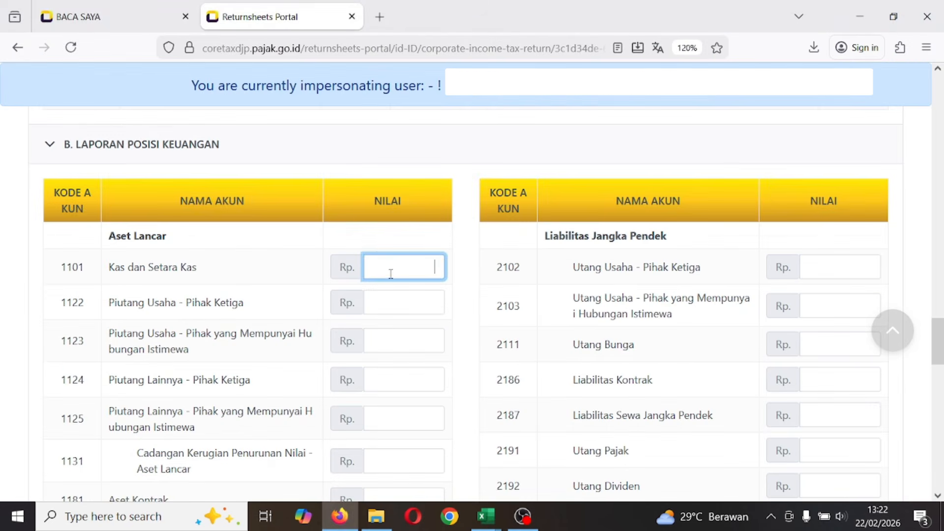
key(ctrl+v)
- Copy Pajak Dibayar di Muka from cell C18 of NERACA PAJAK in Excel and enter 12.700.000 for account 1423 in Firefox
key(alt+Tab)
scroll(505, 348, down, 4)
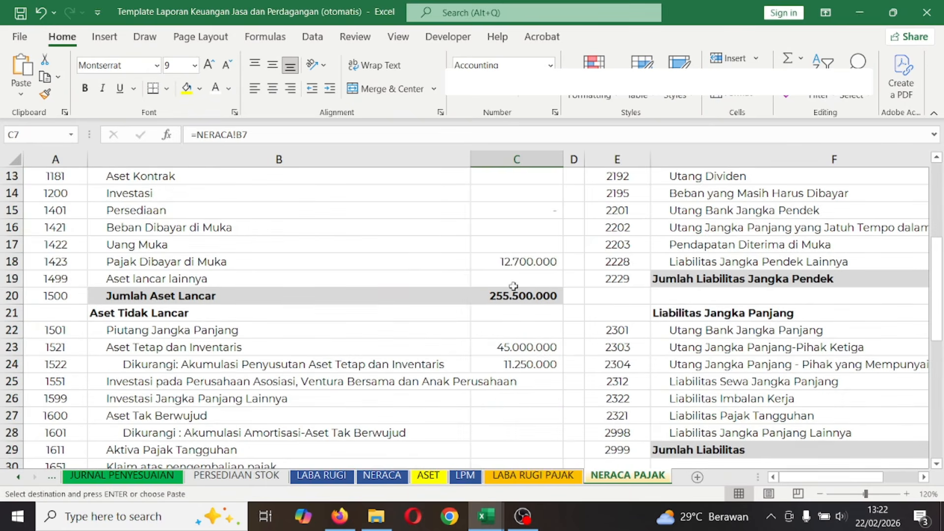
click(506, 261)
key(alt+Tab)
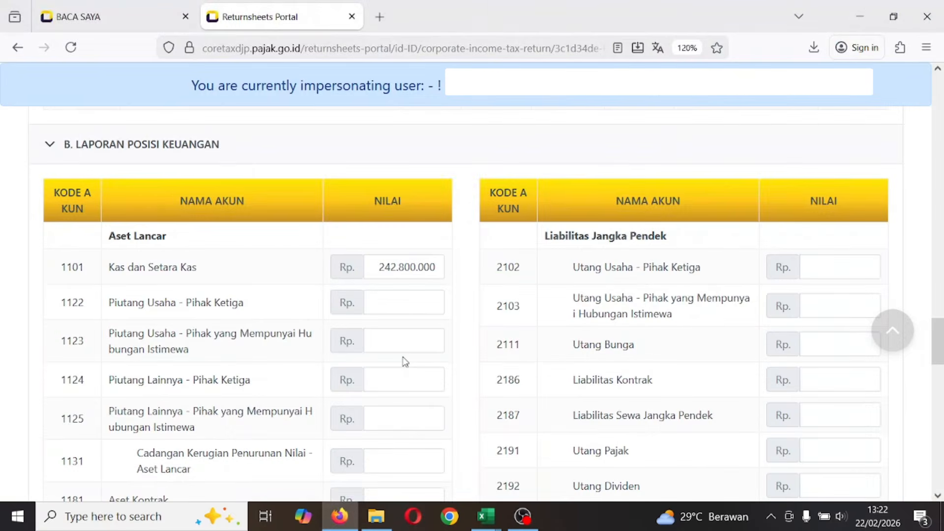
scroll(404, 357, down, 4)
scroll(403, 358, down, 3)
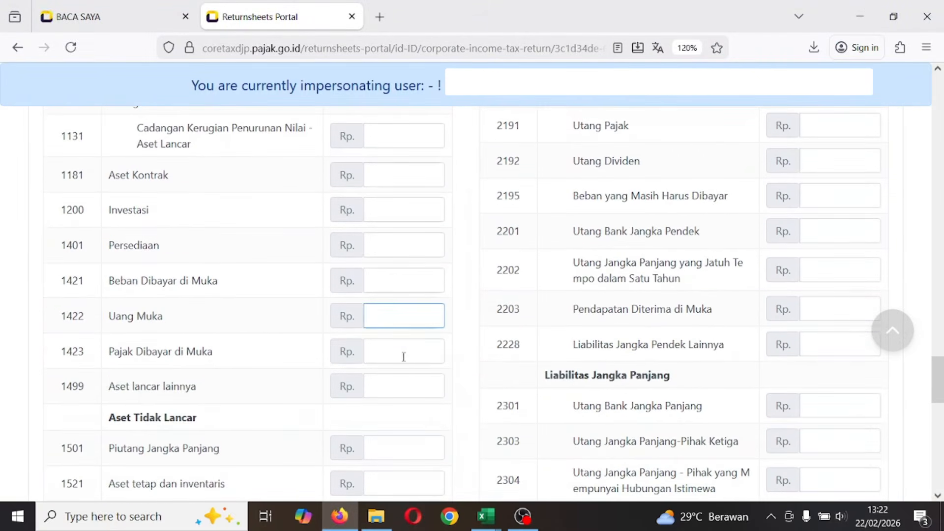
click(434, 350)
- Copy Aset Tetap dan Inventaris from cell C23 of NERACA PAJAK in Excel and enter 45.000.000 for account 1521 in Firefox
key(alt+Tab)
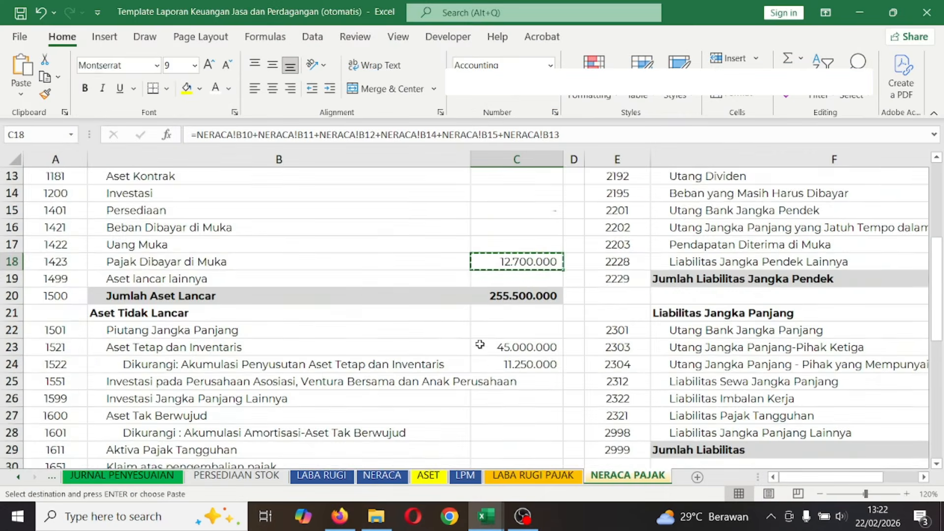
scroll(483, 331, down, 2)
key(alt+Tab)
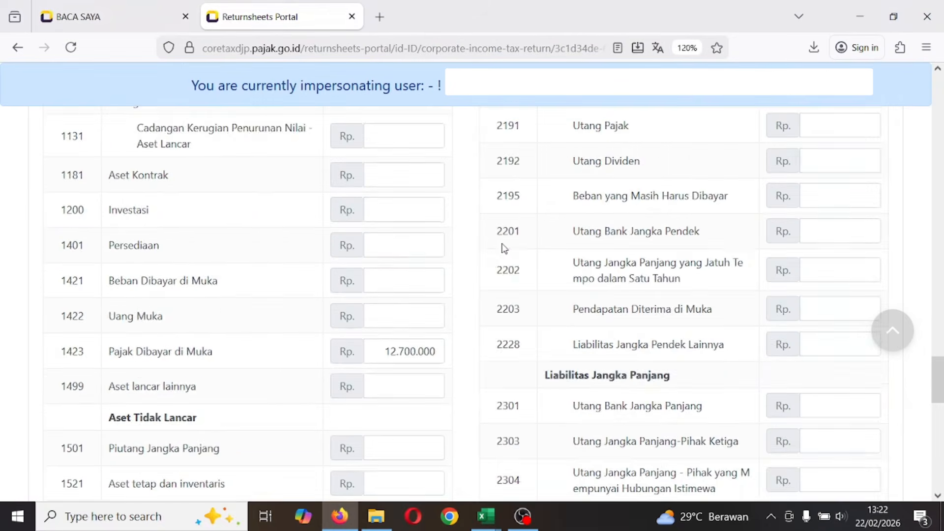
scroll(489, 261, down, 5)
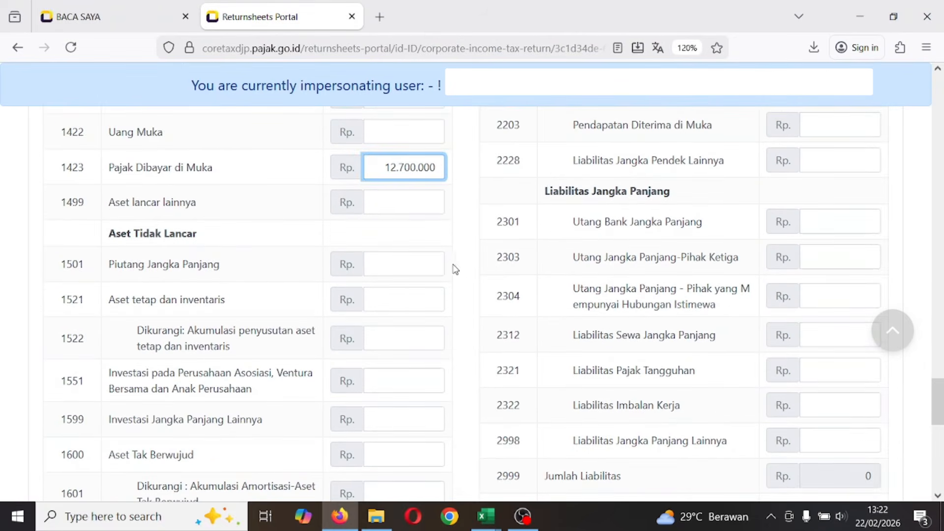
click(387, 298)
key(alt+Tab)
key(ctrl+c)
key(alt+Tab)
key(ctrl+v)
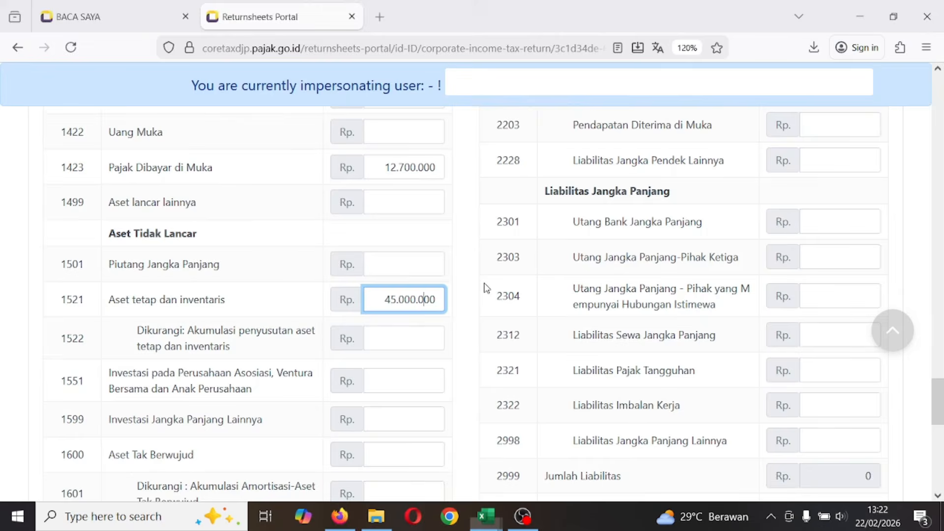
- Copy the accumulated depreciation from cell C24 of NERACA PAJAK in Excel and enter 11.250.000 for account 1522 in Firefox
key(alt+Tab)
key(Down)
key(ctrl+c)
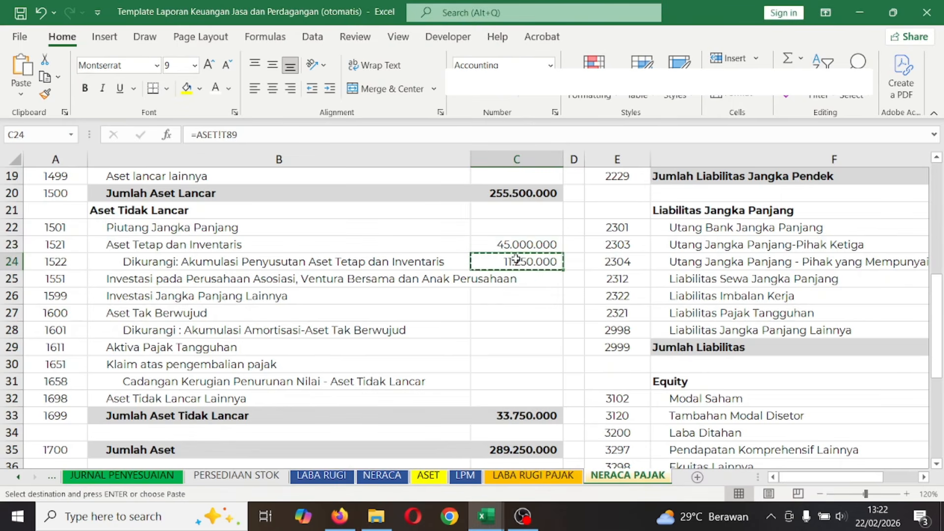
key(alt+Tab)
click(408, 337)
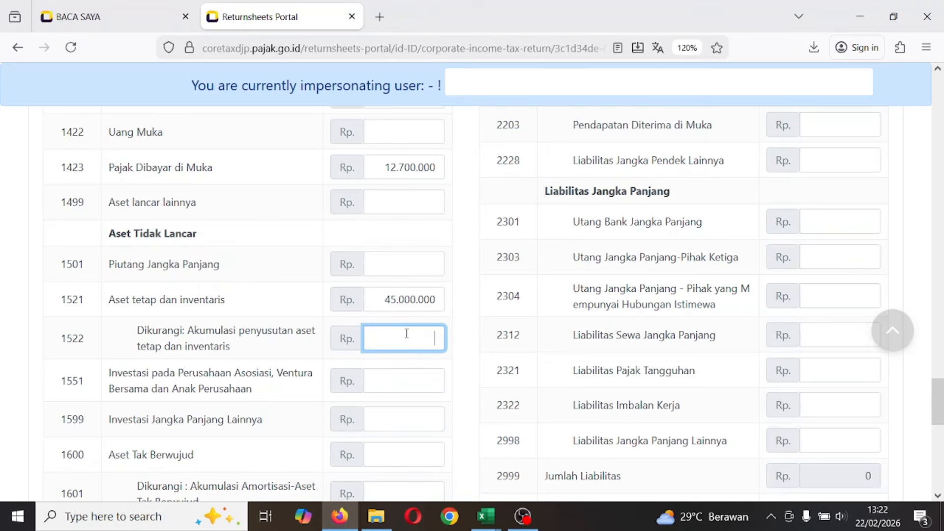
key(ctrl+v)
- Copy the Utang Pajak amount from cell G10 of NERACA PAJAK in Excel
key(alt+Tab)
scroll(408, 334, down, 3)
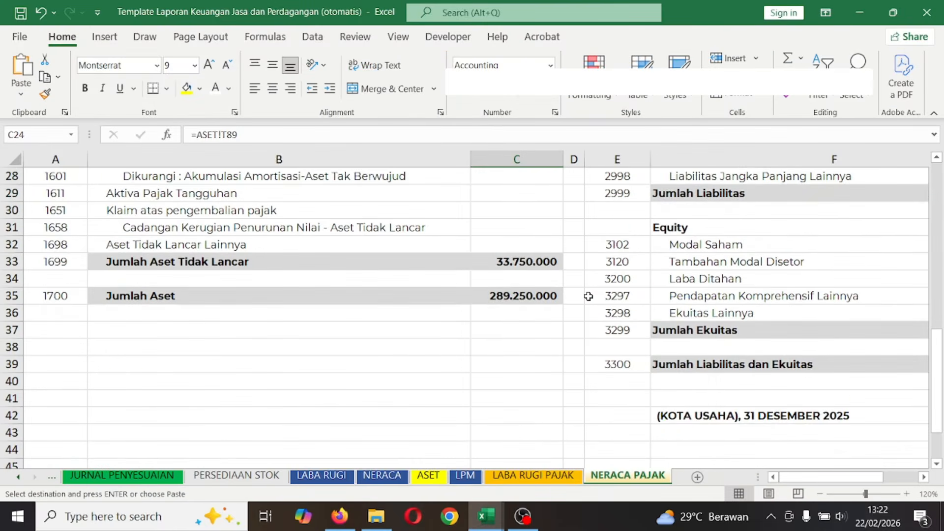
scroll(590, 297, up, 9)
scroll(783, 320, right, 2)
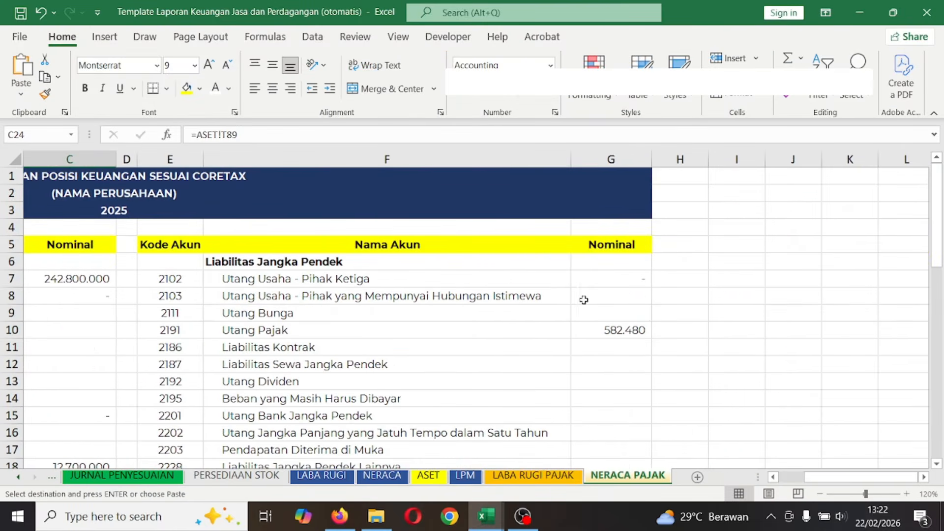
click(598, 324)
key(ctrl+c)
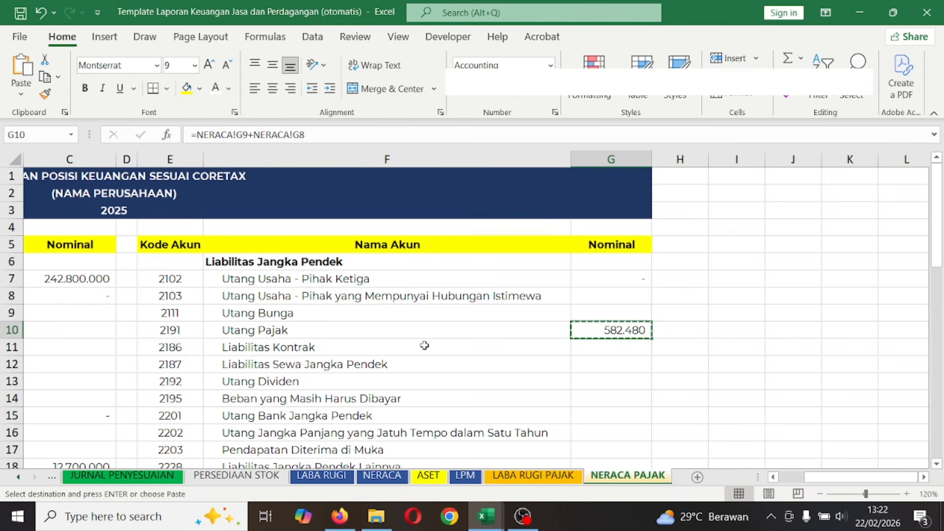
- Back in Firefox, set account 2191 Utang Pajak to 582.480 under Liabilitas Jangka Pendek
key(alt+Tab)
scroll(656, 270, down, 4)
scroll(656, 270, up, 9)
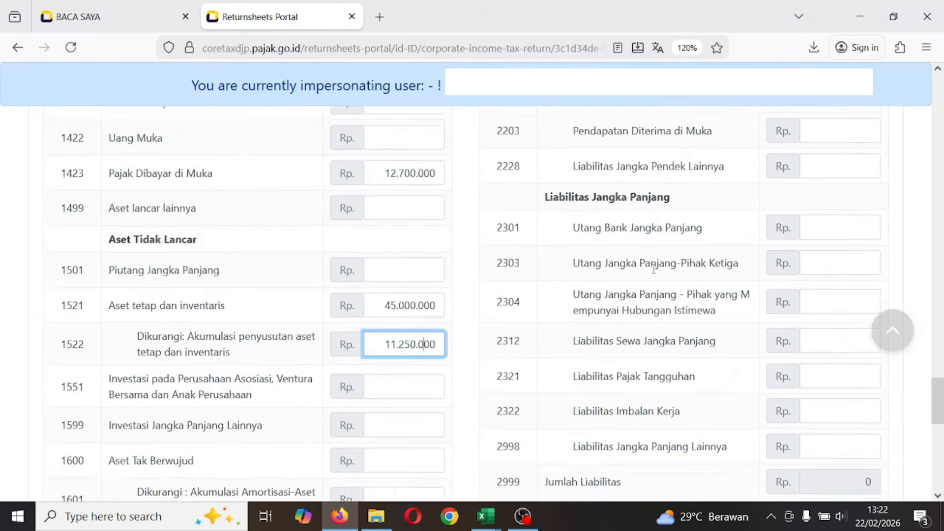
scroll(654, 270, up, 3)
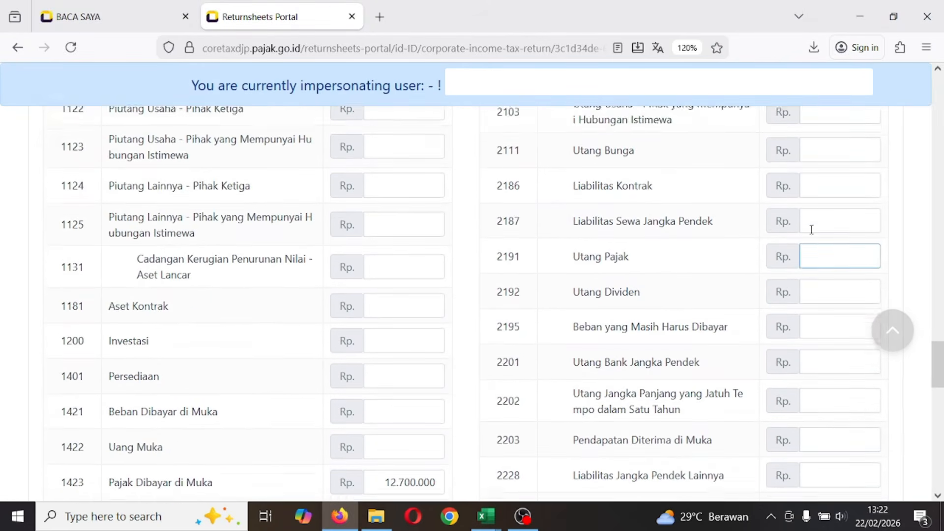
key(alt+Tab)
key(alt+Tab)
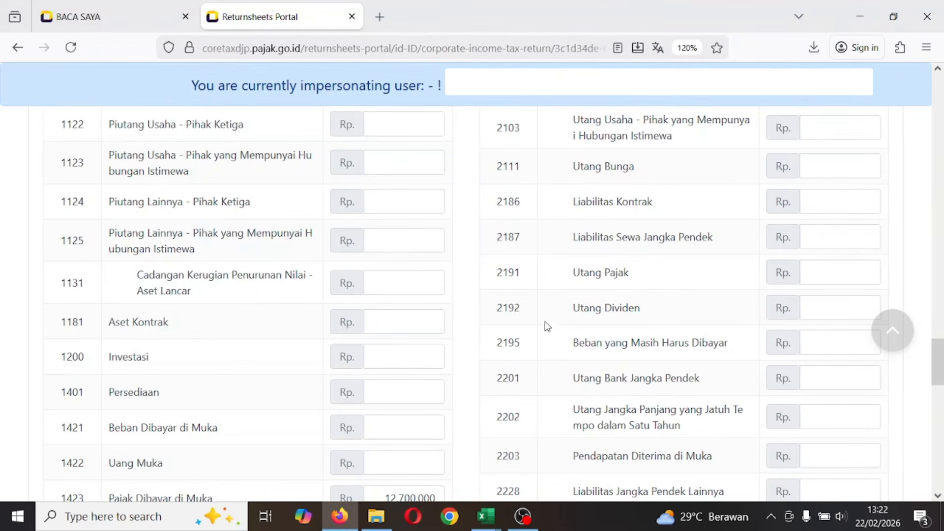
click(867, 274)
key(ctrl+v)
- Copy Modal Saham from cell G32 of NERACA PAJAK in Excel and enter 200.000.000 for account 3102 in Firefox
key(alt+Tab)
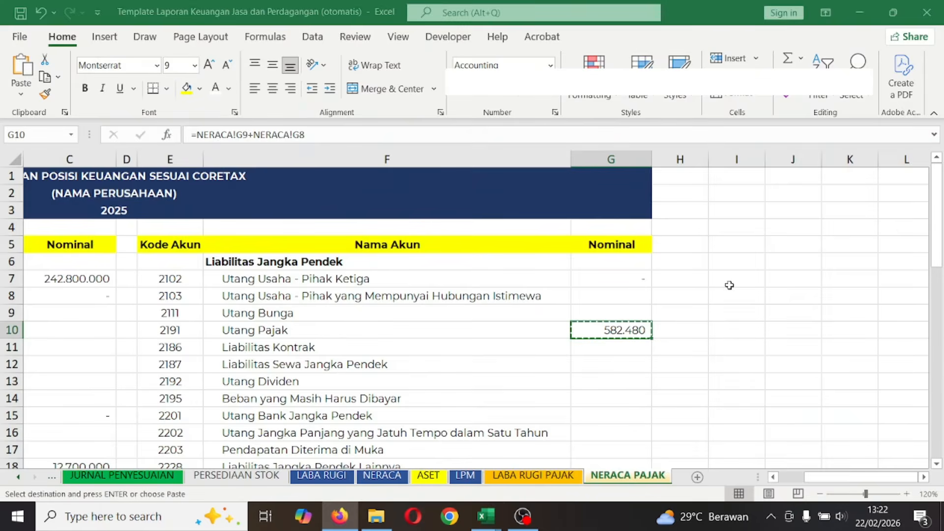
scroll(591, 364, down, 6)
scroll(591, 365, up, 5)
scroll(592, 365, down, 6)
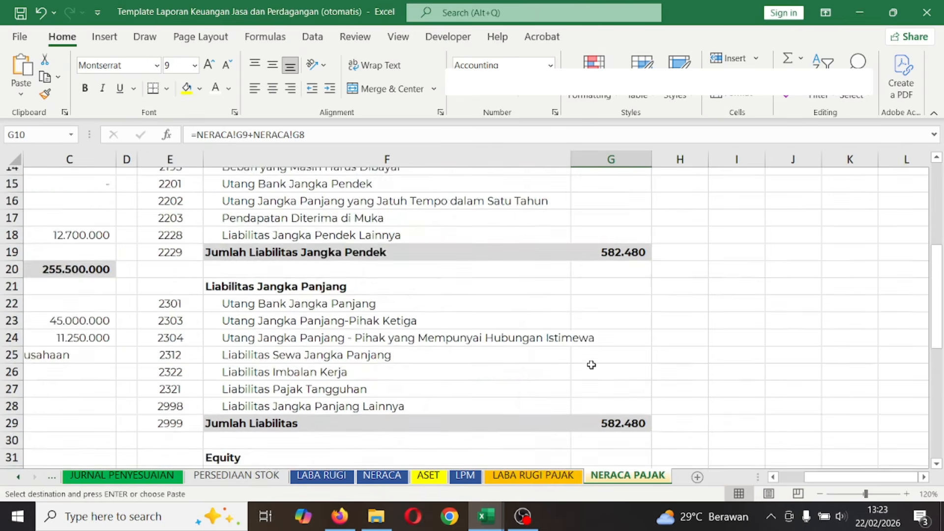
click(595, 348)
key(ctrl+c)
key(alt+Tab)
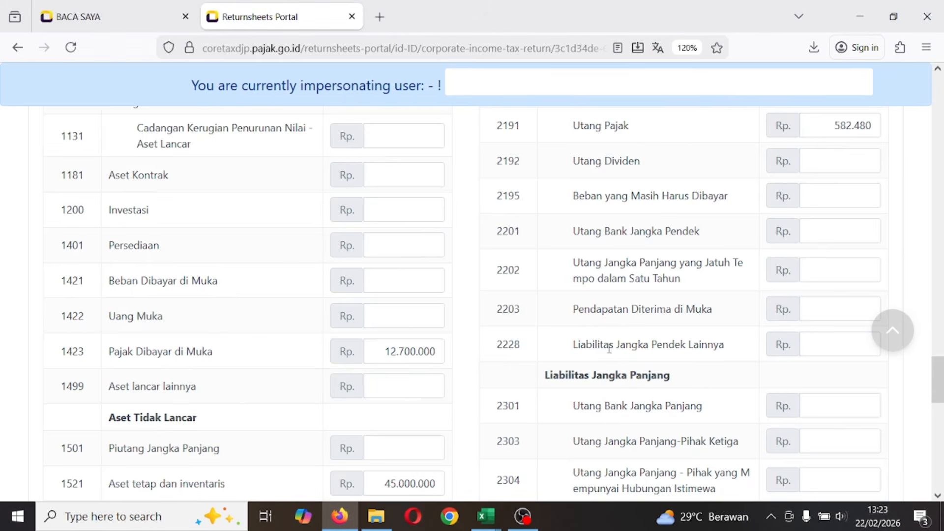
scroll(650, 367, down, 5)
click(848, 364)
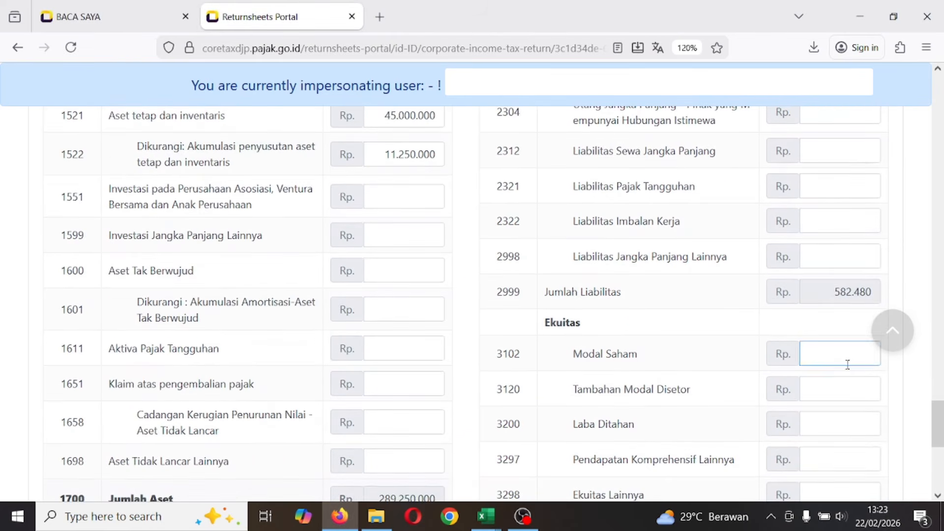
key(ctrl+v)
- Copy Laba Ditahan from cell G34 of NERACA PAJAK in Excel and enter 89.250.000 for account 3200 in Firefox
key(alt+Tab)
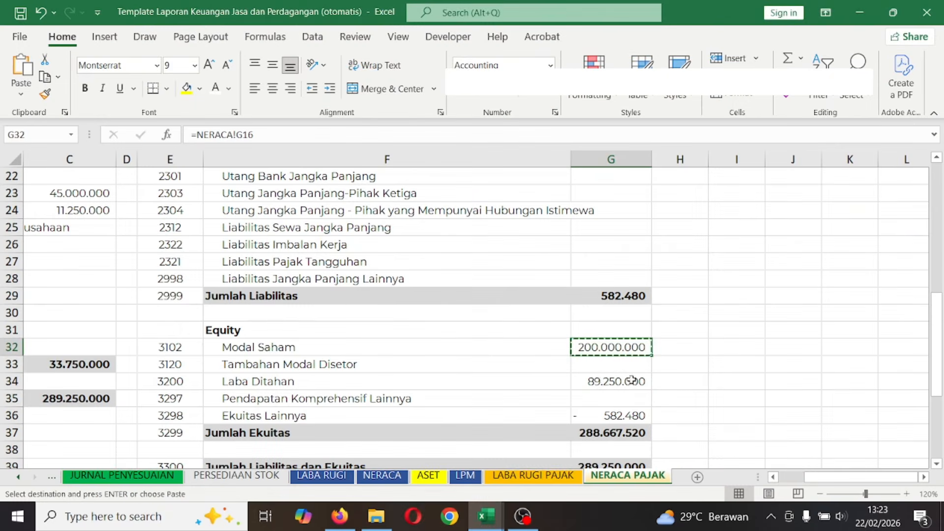
click(599, 382)
key(ctrl+c)
key(alt+Tab)
scroll(615, 388, down, 3)
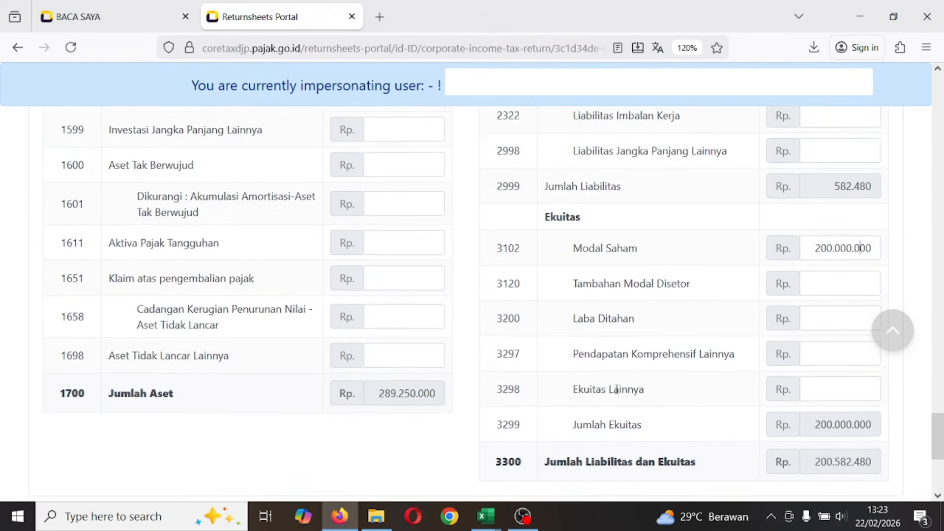
click(848, 312)
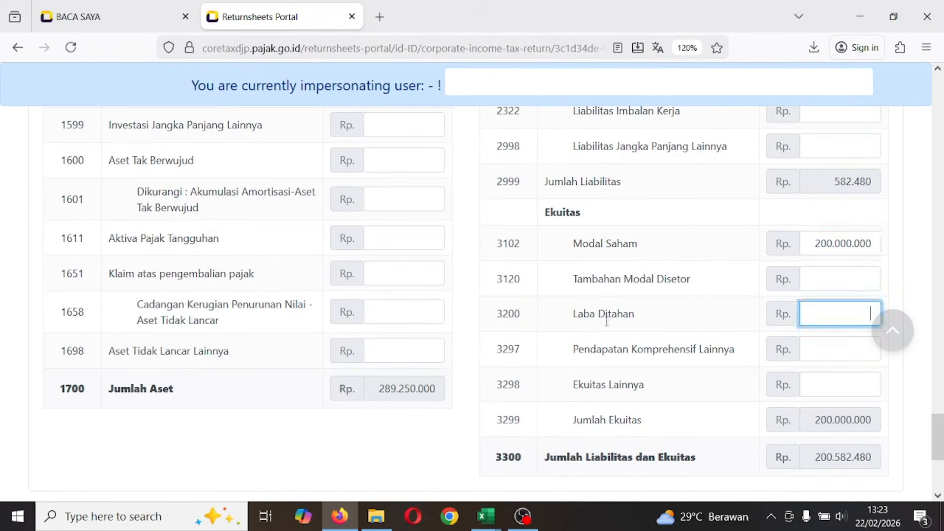
- Copy Ekuitas Lainnya from cell G36 of NERACA PAJAK in Excel and enter -582.480 for account 3298 in Firefox
key(alt+Tab)
click(605, 411)
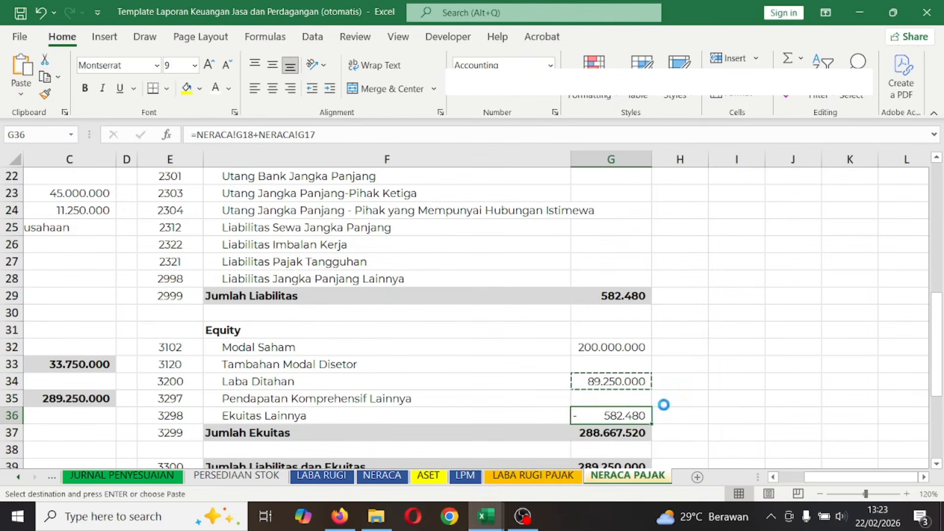
key(ctrl+c)
key(alt+Tab)
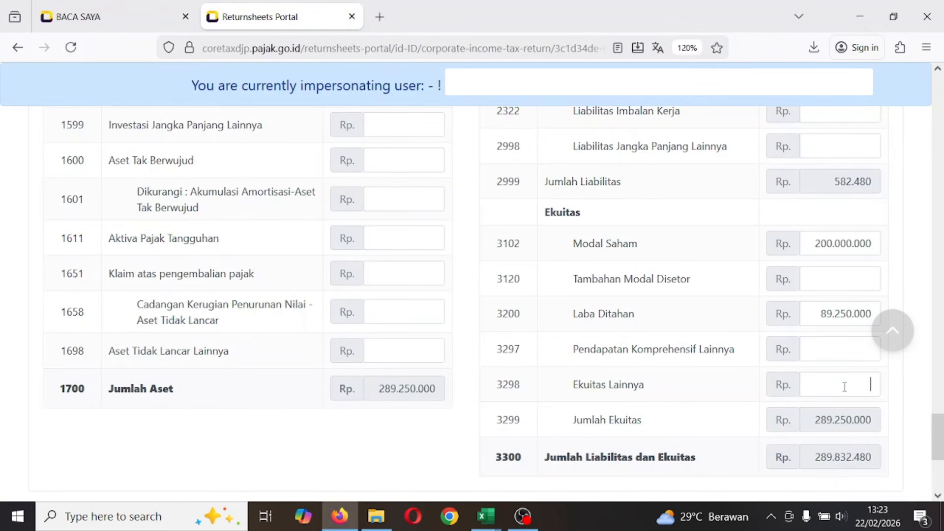
click(844, 387)
key(ctrl+v)
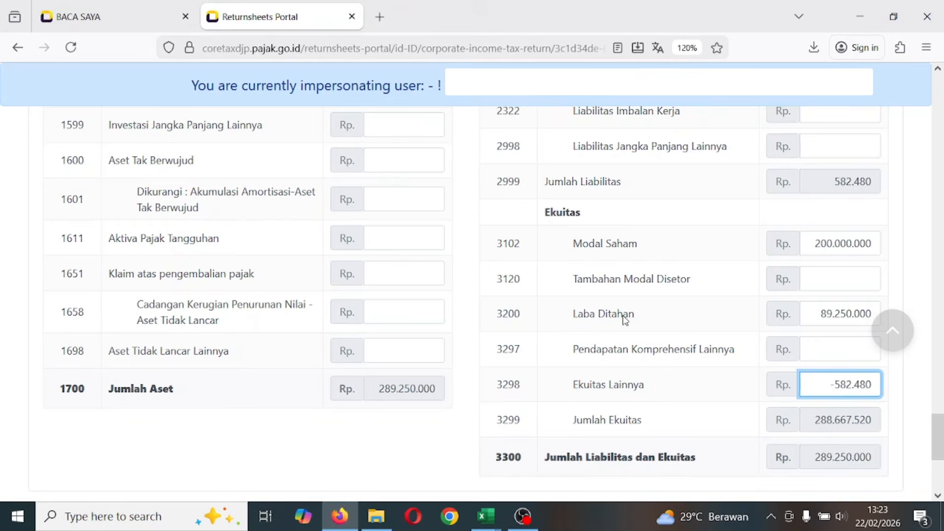
- Compare Jumlah Aset with Jumlah Liabilitas dan Ekuitas and save the tax return as a draft
scroll(625, 319, down, 1)
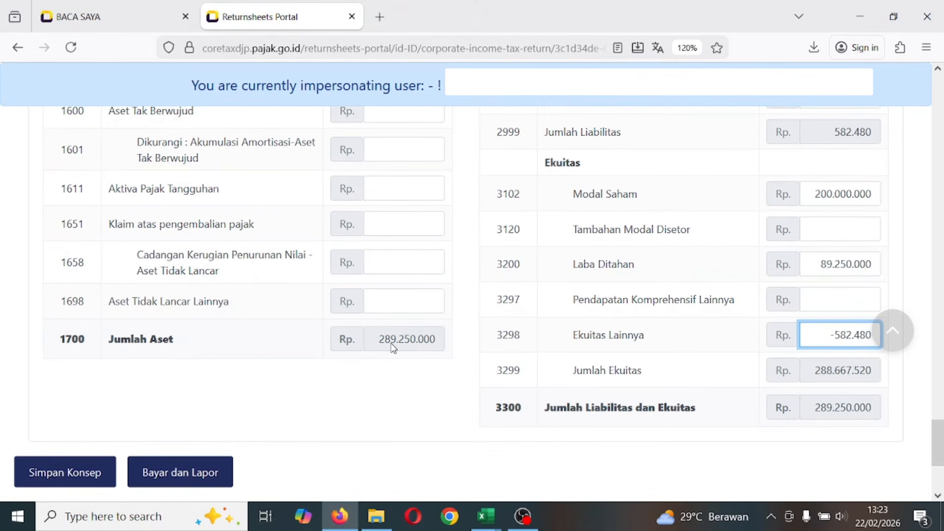
click(824, 412)
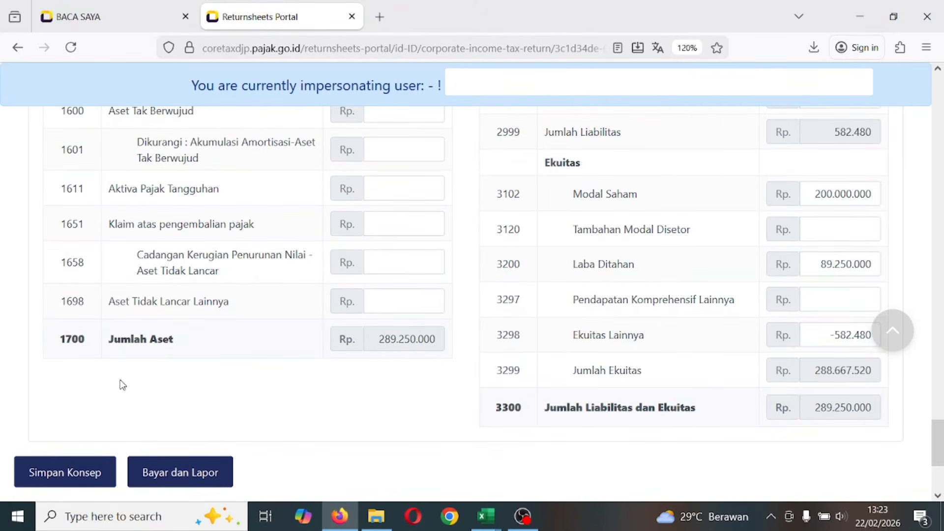
scroll(121, 384, down, 1)
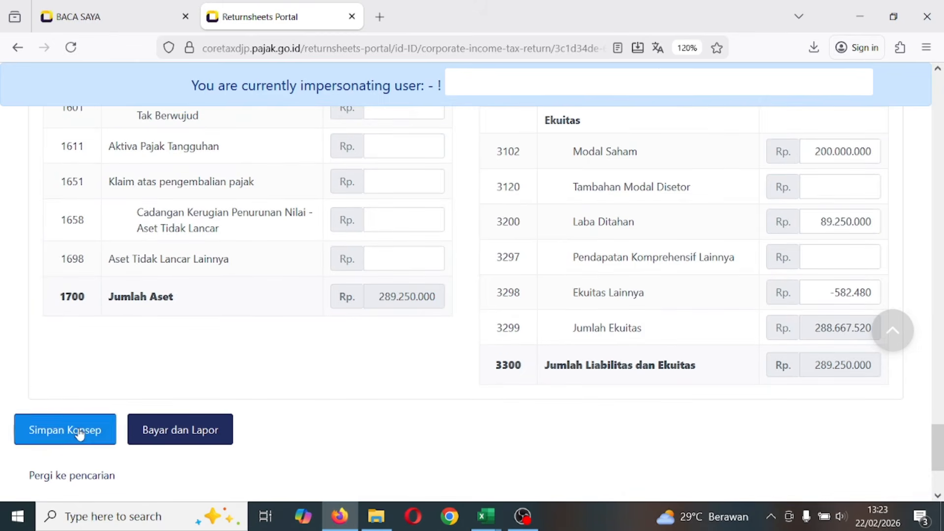
click(79, 431)
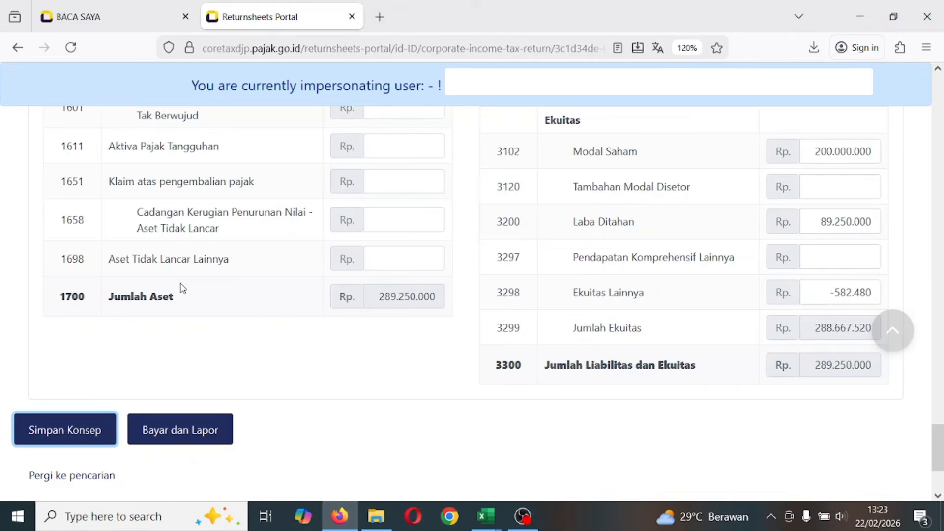
- Review the saved profit and loss accounts of L1-D, from Laba (Rugi) Sebelum Pajak back up to Pendapatan Jasa
scroll(182, 287, up, 15)
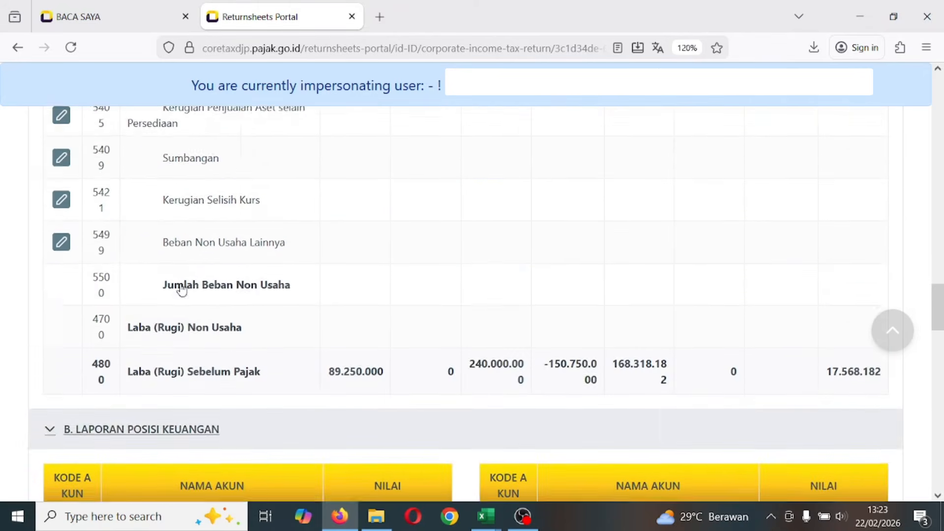
scroll(182, 290, up, 12)
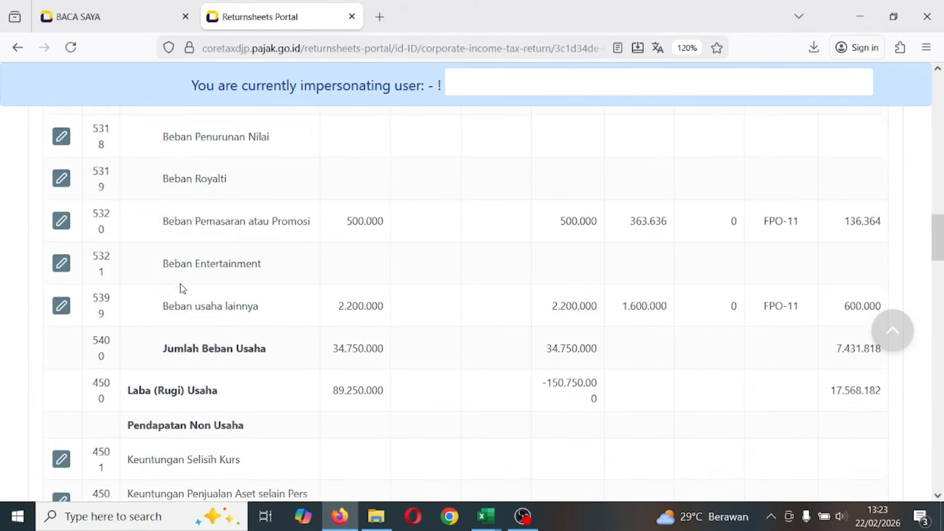
scroll(261, 270, up, 3)
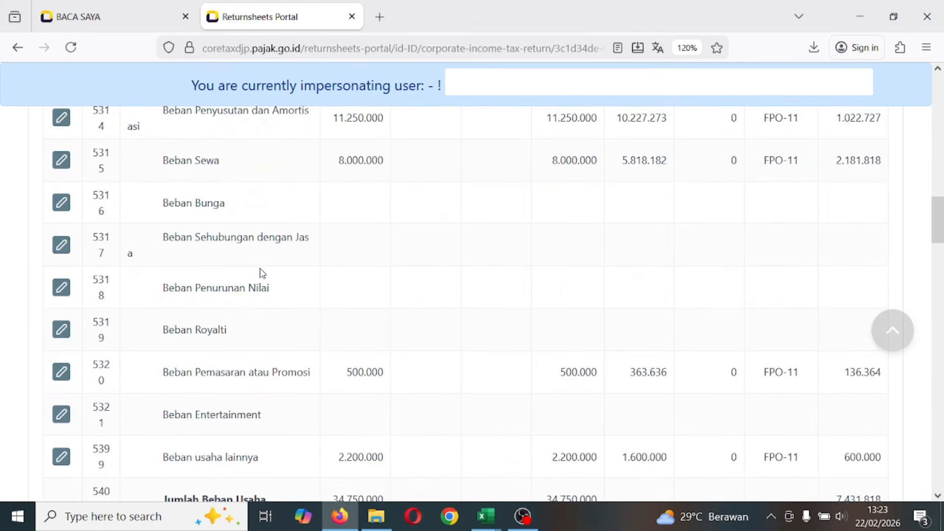
scroll(262, 274, up, 3)
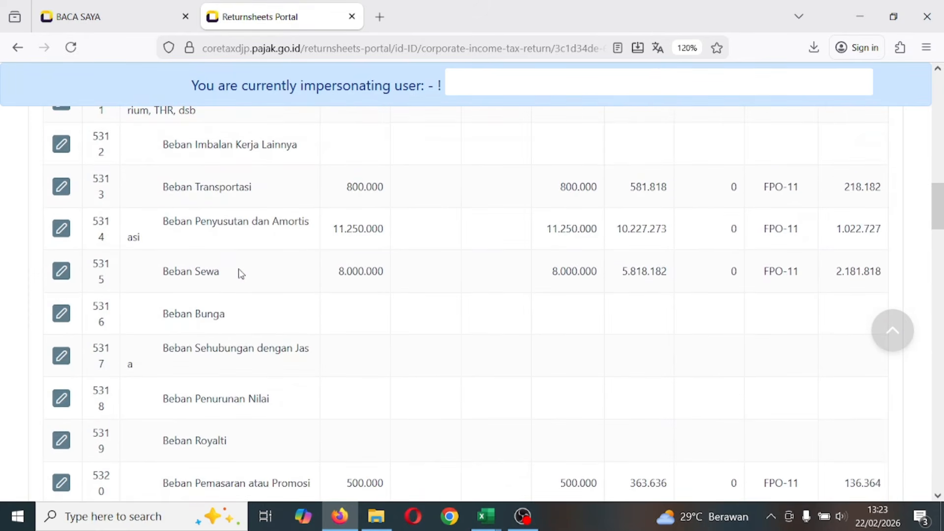
scroll(233, 282, up, 2)
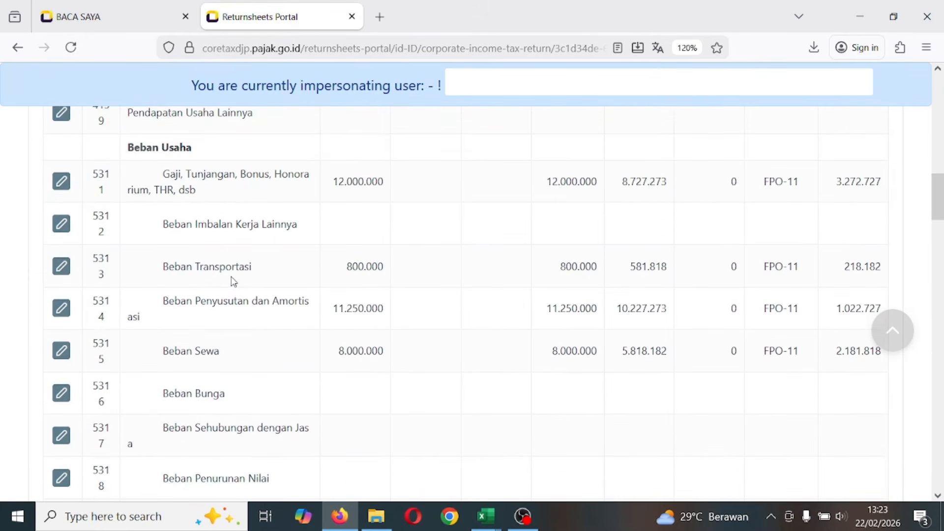
scroll(233, 281, up, 6)
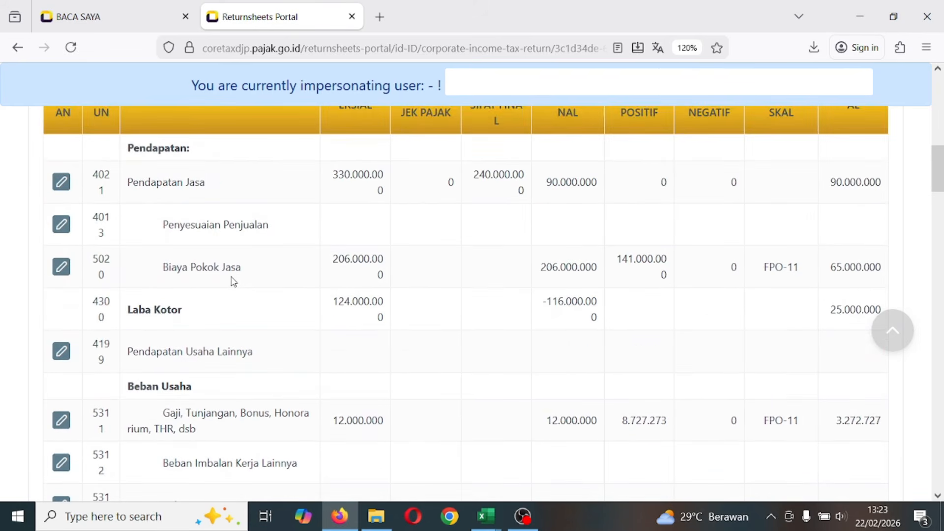
scroll(233, 282, up, 2)
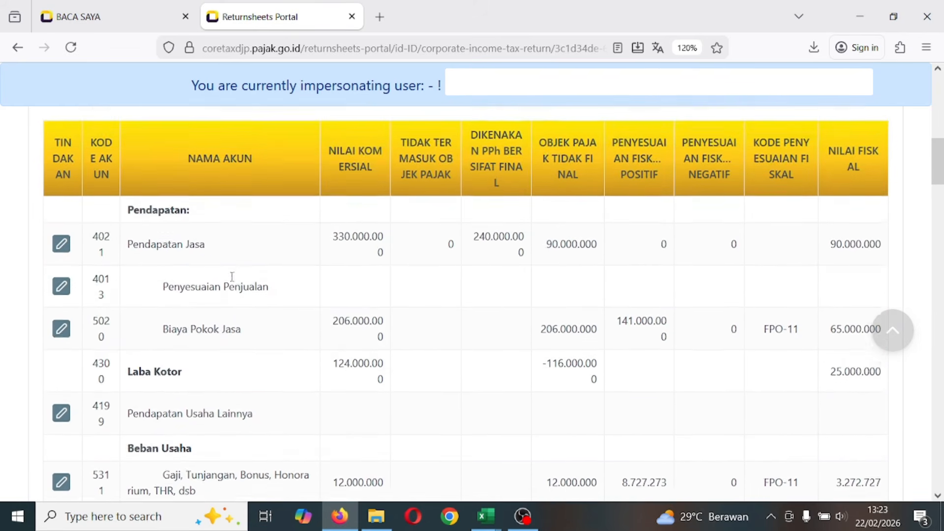